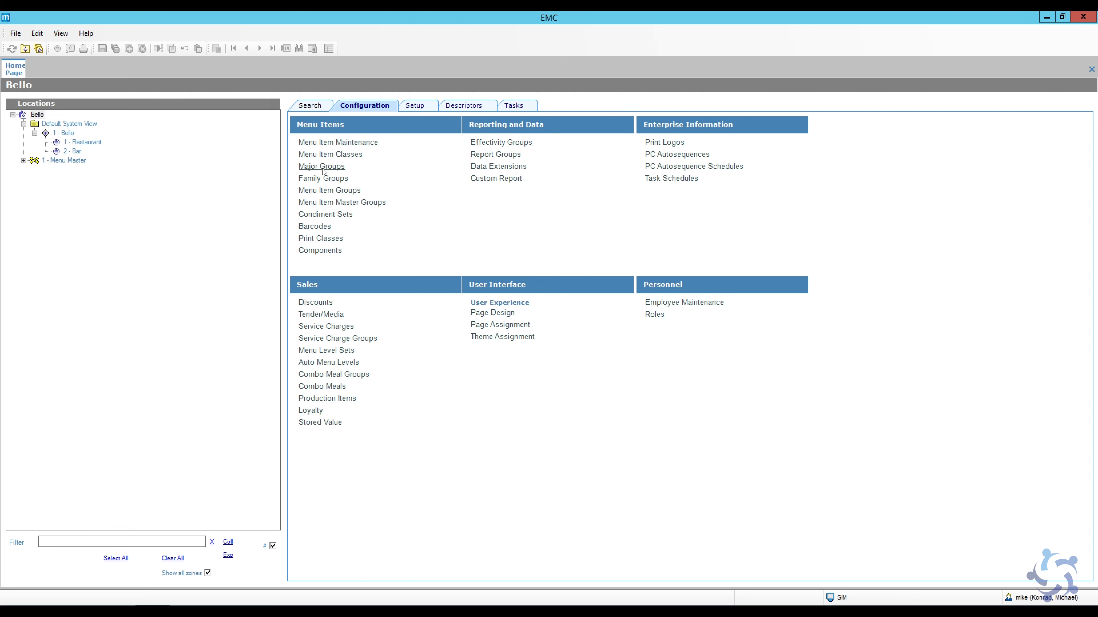
Step: Review the enterprise-level Major Groups list, checking the Misc. group, and return to the home page
{"action": "left_click", "coordinate": [38, 115]}
{"action": "left_click", "coordinate": [331, 167]}
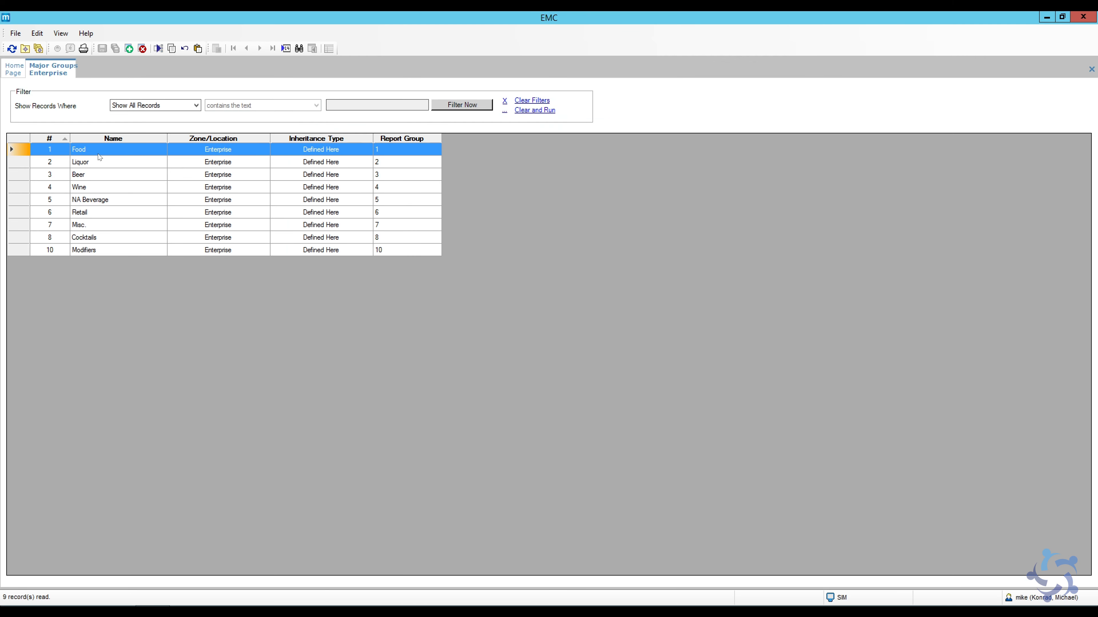
{"action": "left_click", "coordinate": [20, 227]}
{"action": "left_click", "coordinate": [24, 152]}
{"action": "left_click", "coordinate": [20, 227]}
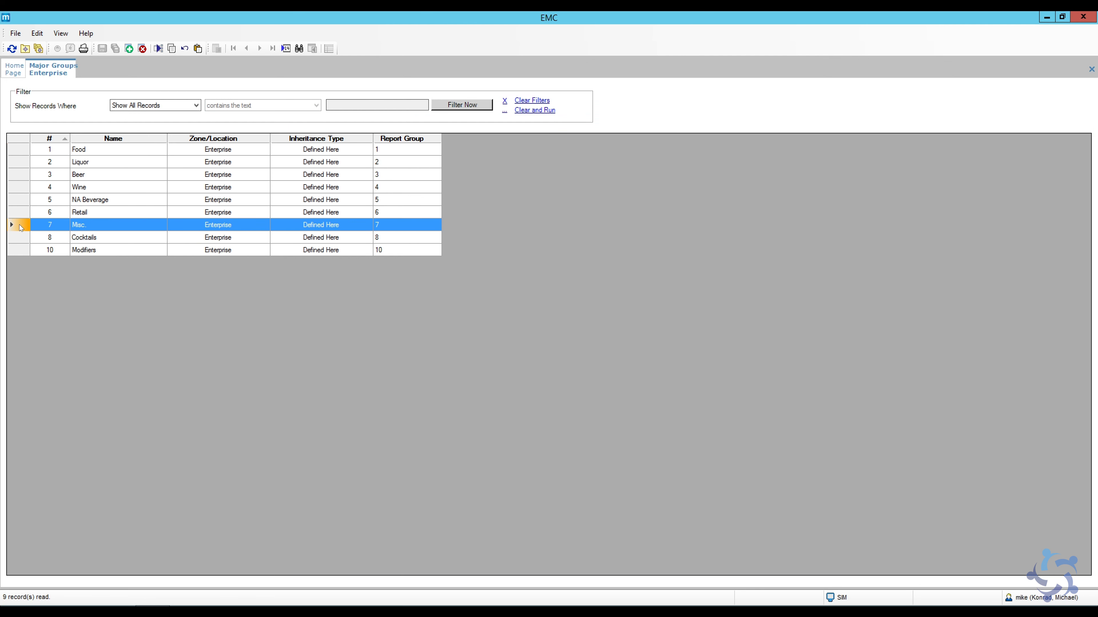
{"action": "left_click", "coordinate": [14, 73]}
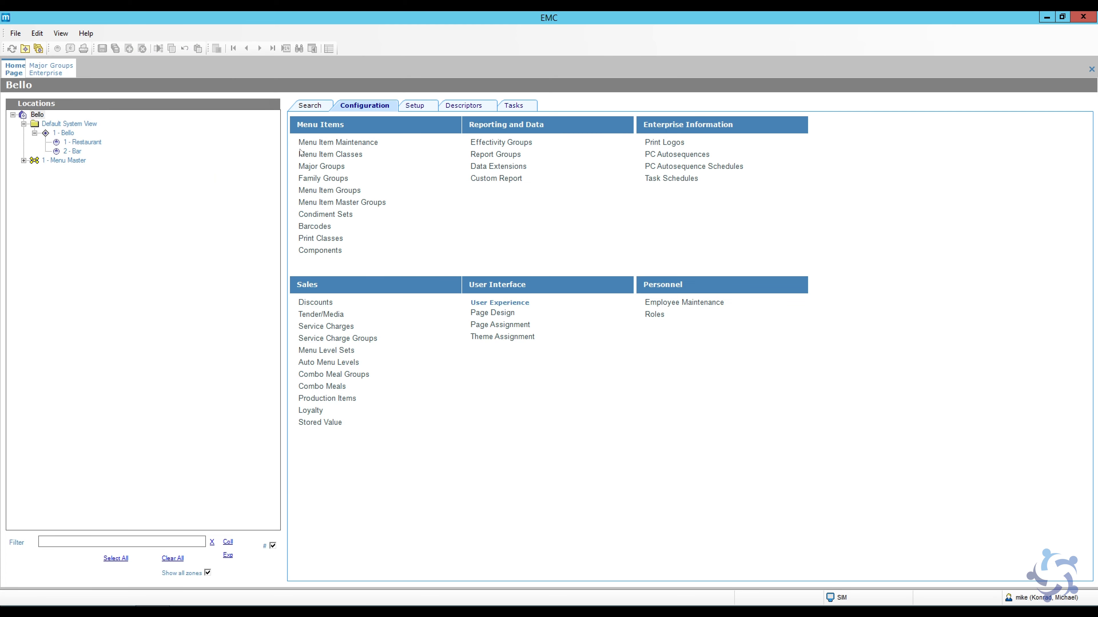
Step: Add an enterprise family group named Room Hire after 701 - Misc., using the Misc. record as its template
{"action": "left_click", "coordinate": [332, 178]}
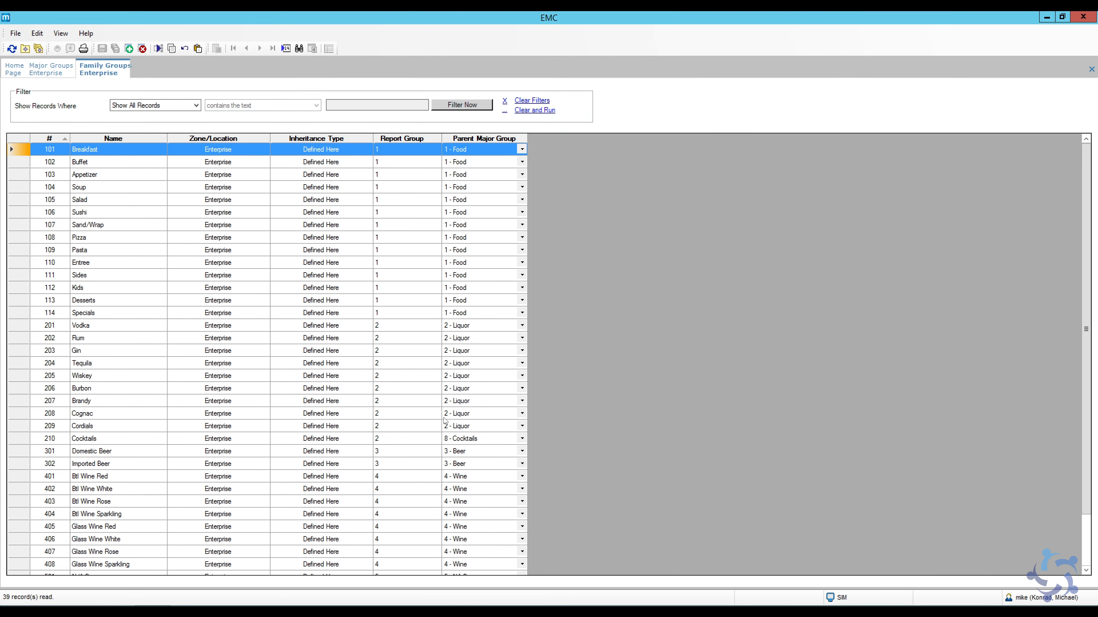
{"action": "scroll", "coordinate": [445, 420], "scroll_direction": "down", "scroll_amount": 2}
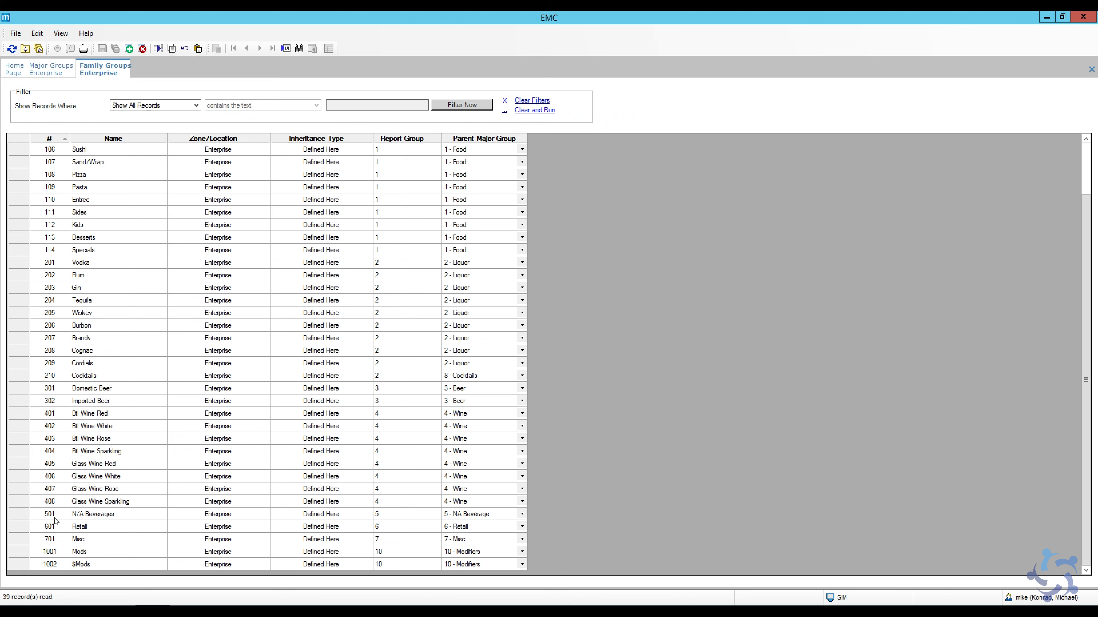
{"action": "left_click", "coordinate": [26, 541]}
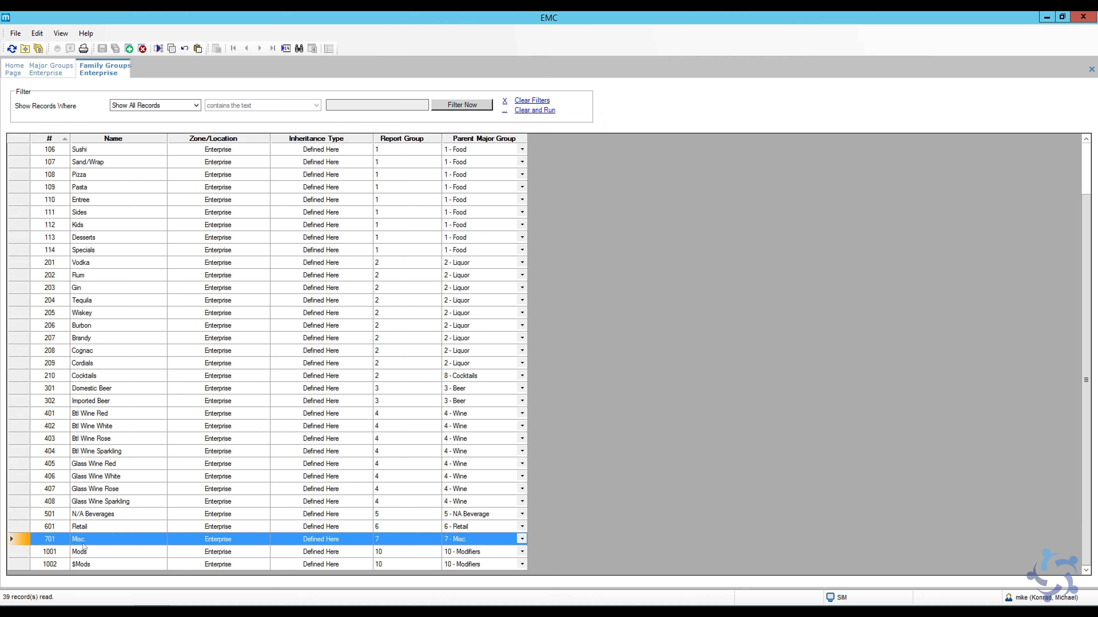
{"action": "left_click", "coordinate": [129, 49]}
{"action": "left_click", "coordinate": [513, 253]}
{"action": "left_click", "coordinate": [532, 344]}
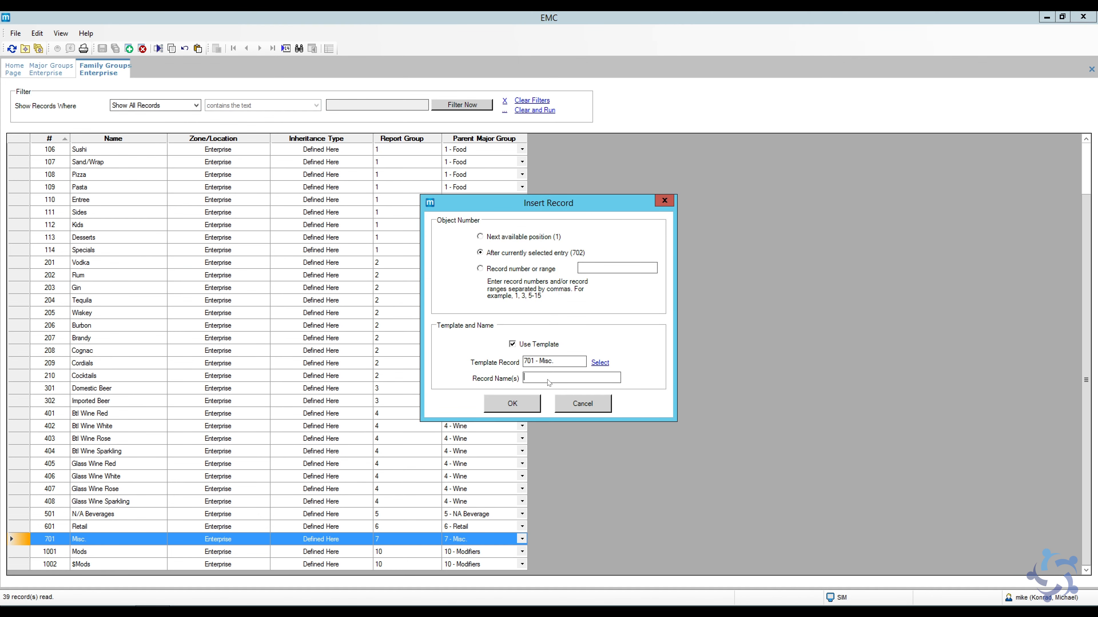
{"action": "left_click", "coordinate": [550, 380]}
{"action": "type", "text": "Room Hire"}
{"action": "key", "text": "Return"}
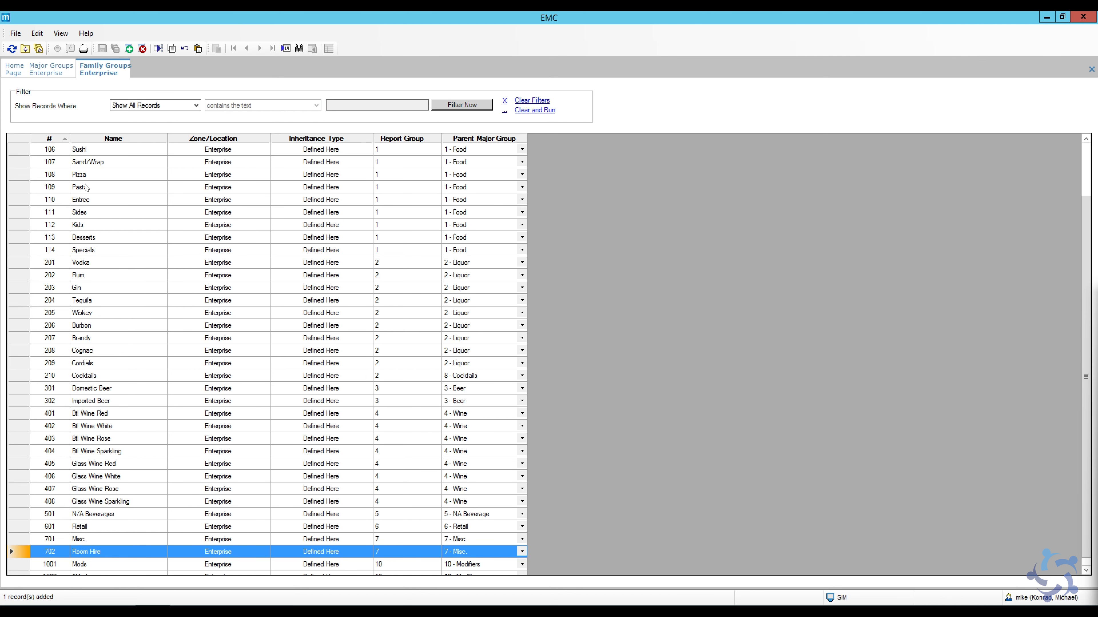
Step: Close the Family Groups and Major Groups pages
{"action": "right_click", "coordinate": [101, 69]}
{"action": "key", "text": "Escape"}
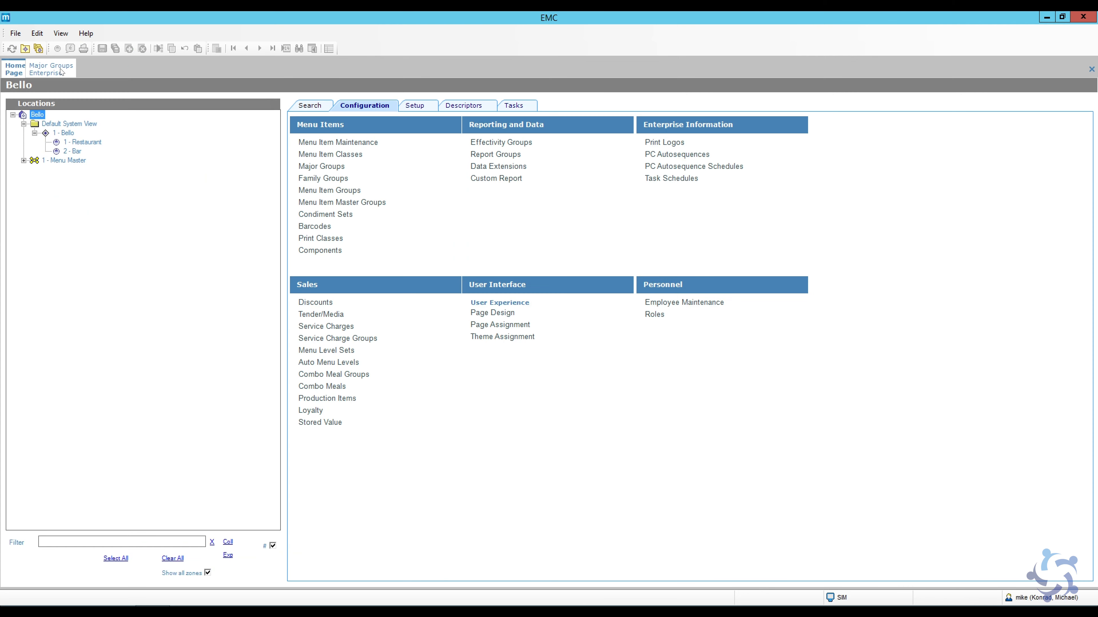
{"action": "right_click", "coordinate": [60, 68]}
{"action": "left_click", "coordinate": [67, 75]}
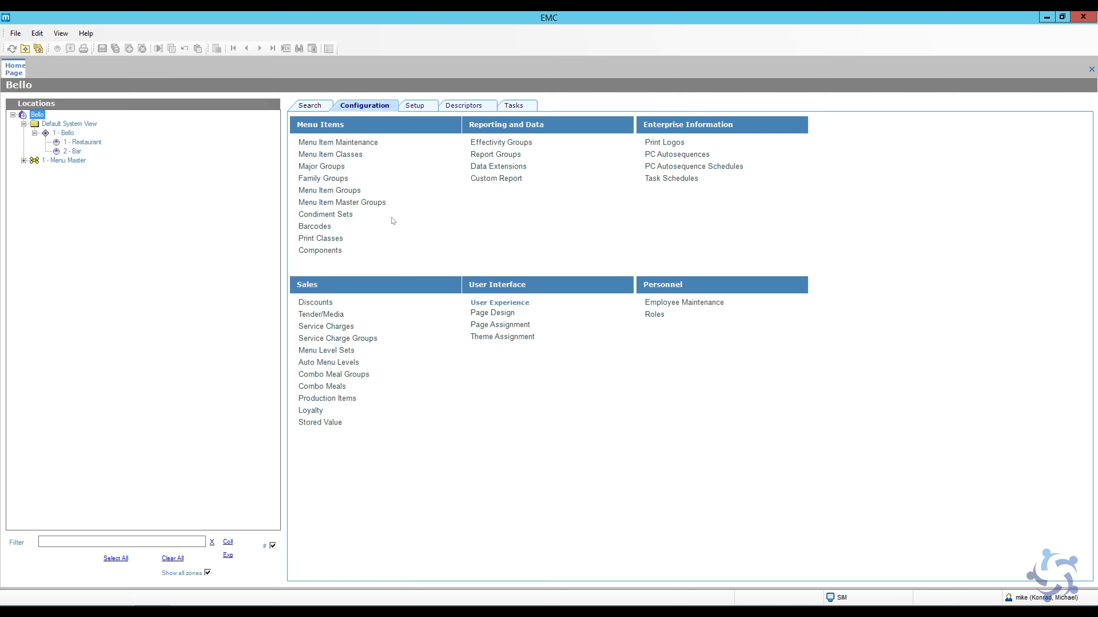
Step: Add a menu item class named Event Food in the combo meals range, using 1500 - MAIN ITEMS as its template
{"action": "left_click", "coordinate": [352, 157]}
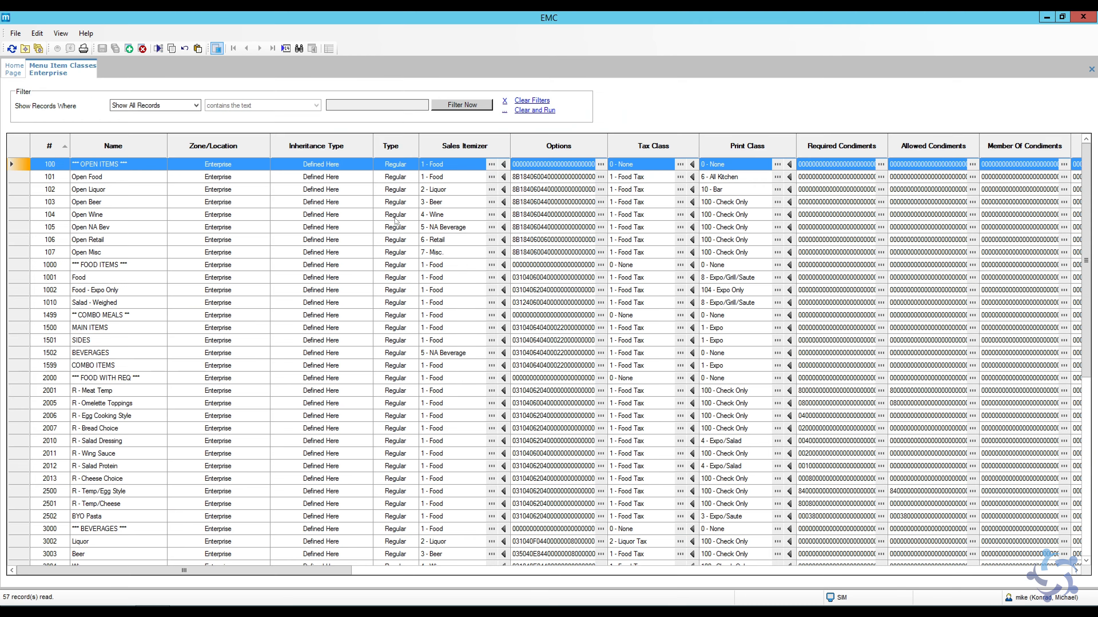
{"action": "left_click", "coordinate": [20, 316]}
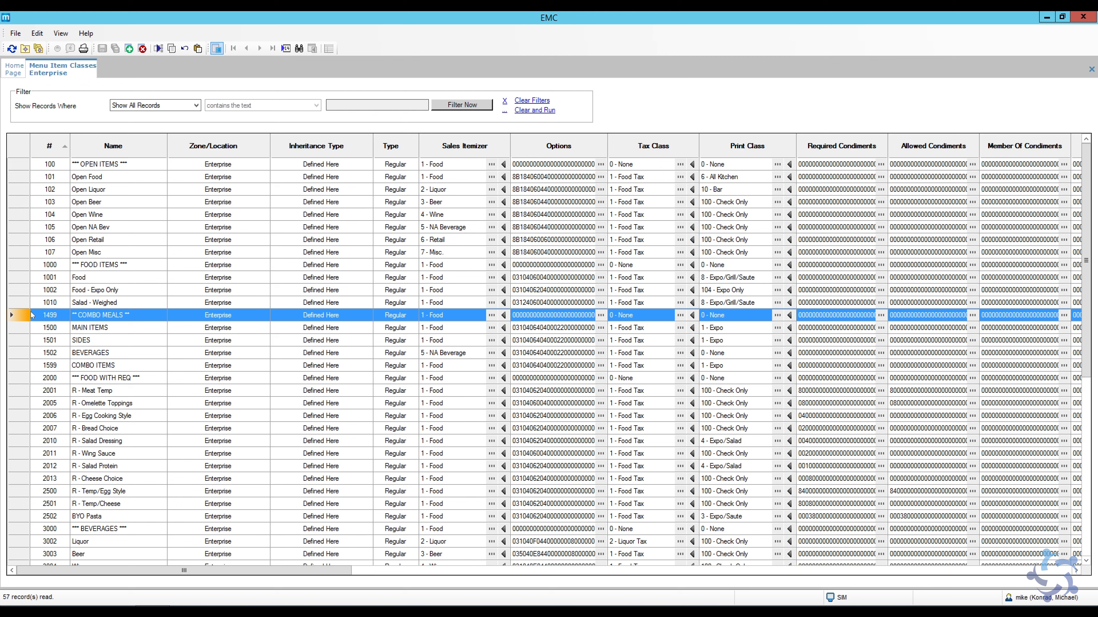
{"action": "left_click", "coordinate": [26, 329]}
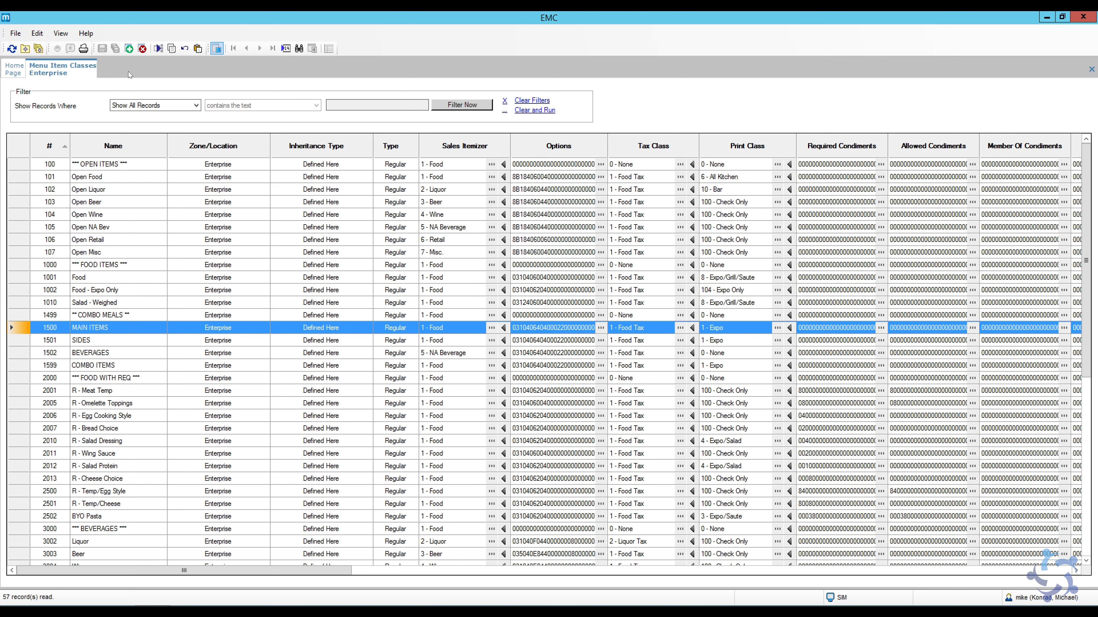
{"action": "left_click", "coordinate": [128, 49]}
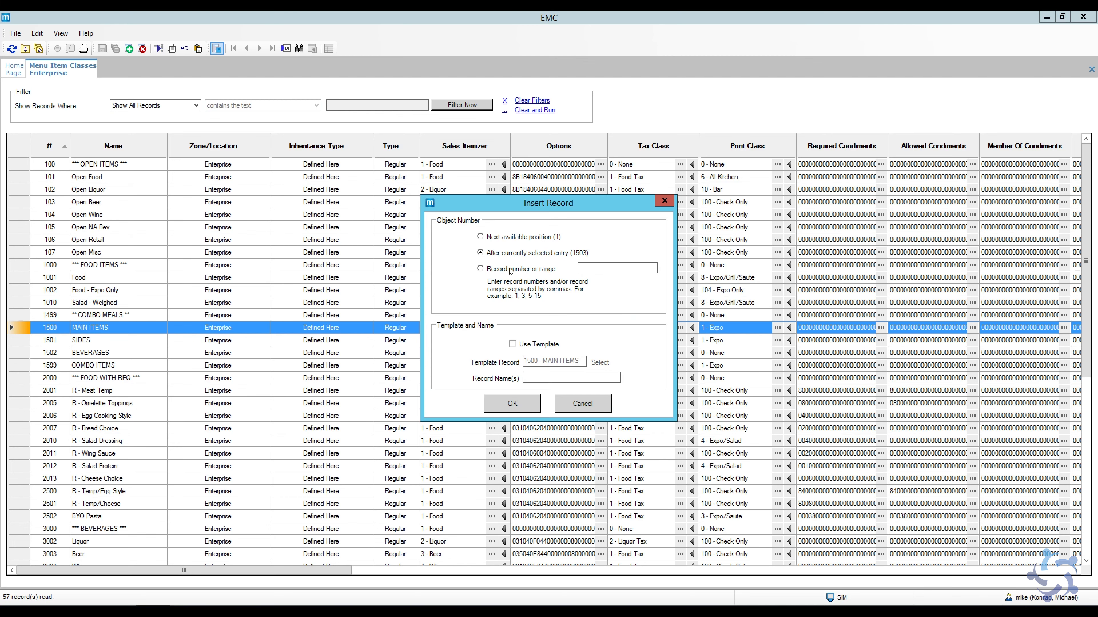
{"action": "left_click", "coordinate": [527, 344]}
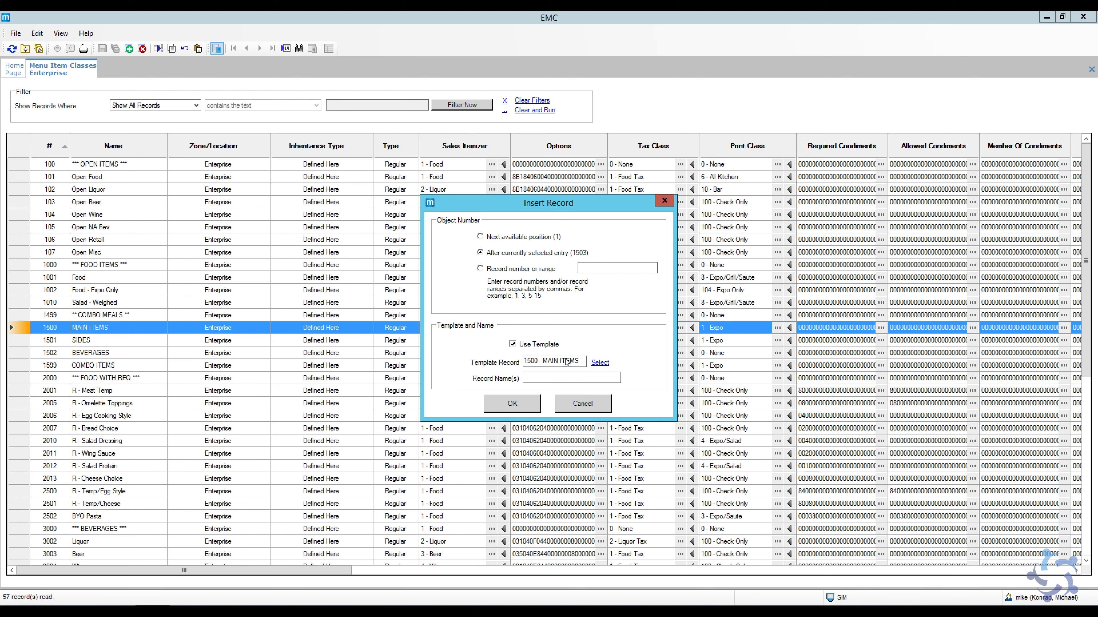
{"action": "left_click", "coordinate": [602, 380]}
{"action": "type", "text": "Event Food"}
{"action": "left_click", "coordinate": [513, 404]}
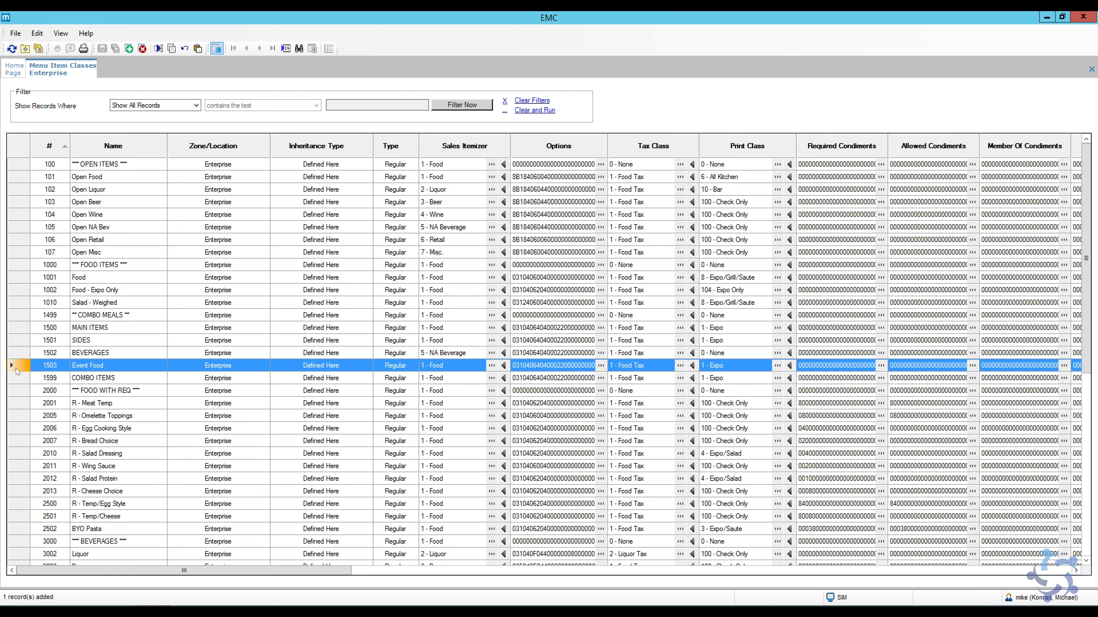
Step: Set the Event Food class's print class to 100 - Check Only
{"action": "double_click", "coordinate": [15, 367]}
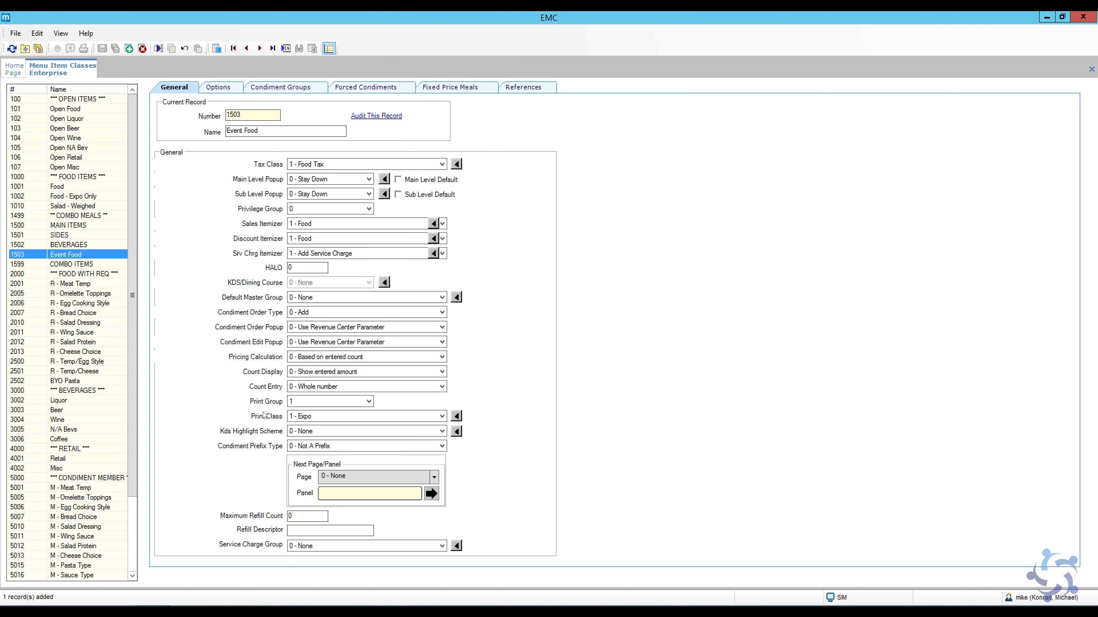
{"action": "left_click", "coordinate": [441, 417]}
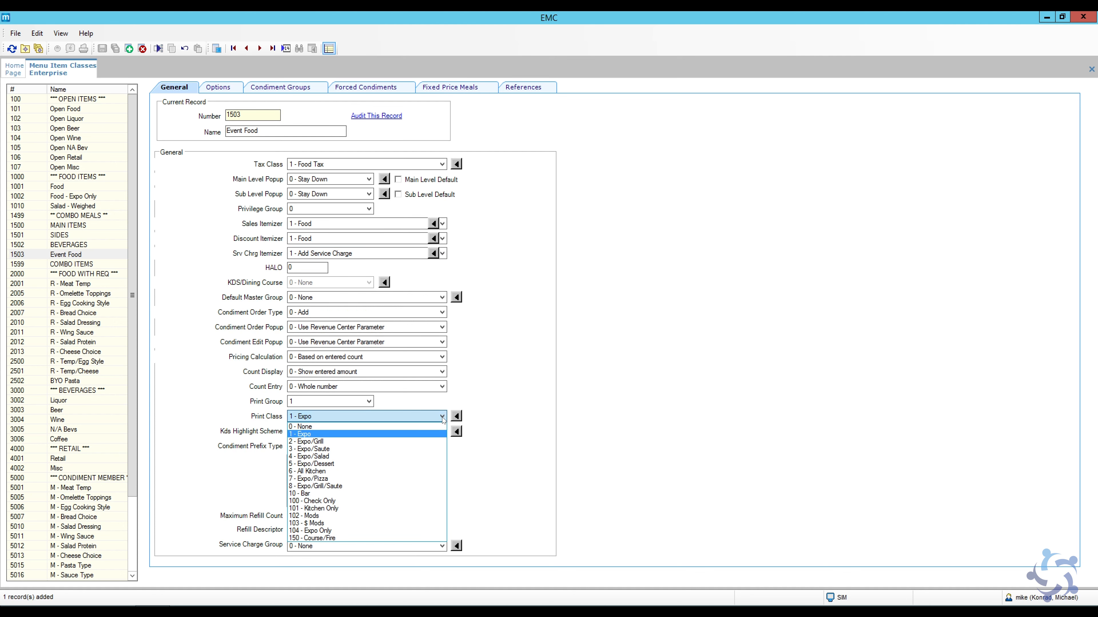
{"action": "left_click", "coordinate": [348, 501]}
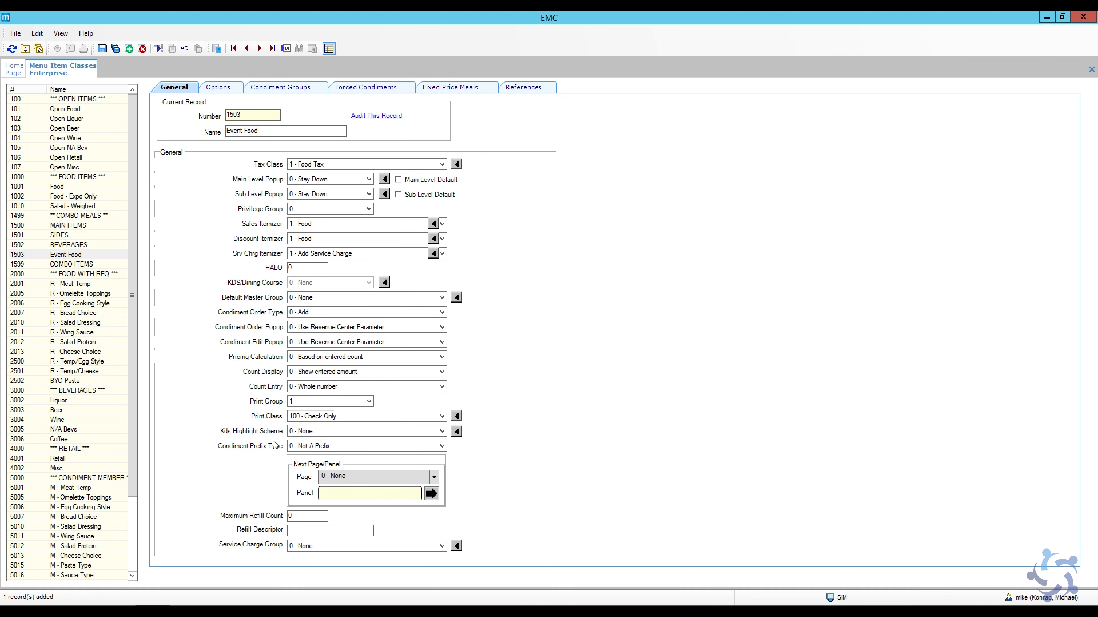
Step: Review the Event Food class's options and condiment groups, and save the record
{"action": "left_click", "coordinate": [224, 88]}
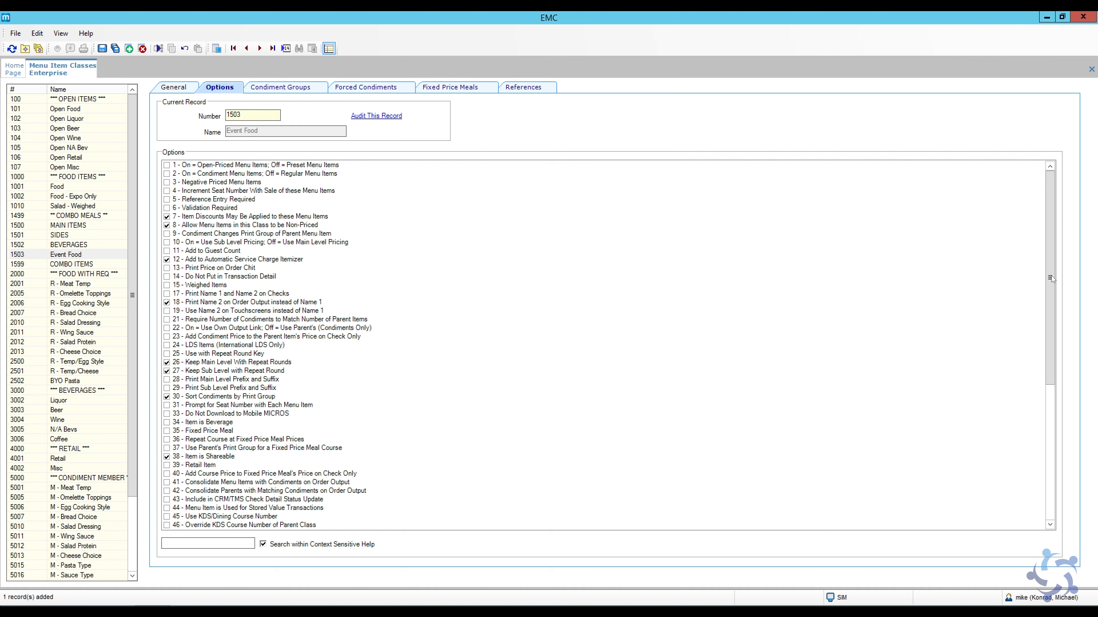
{"action": "left_click_drag", "start_coordinate": [1052, 279], "coordinate": [1051, 413]}
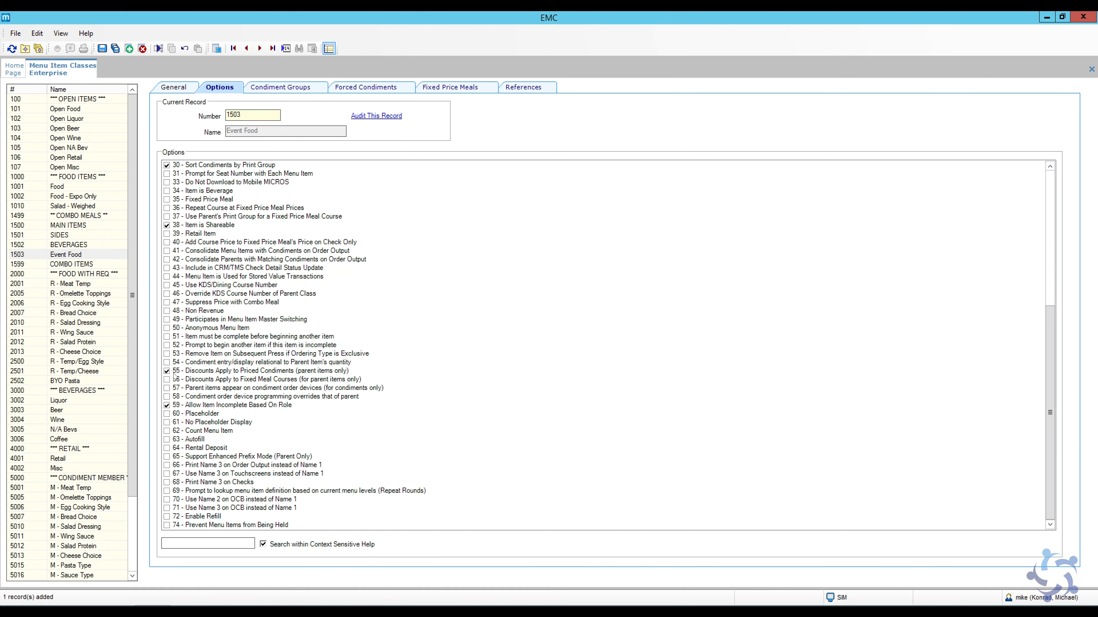
{"action": "left_click", "coordinate": [280, 88]}
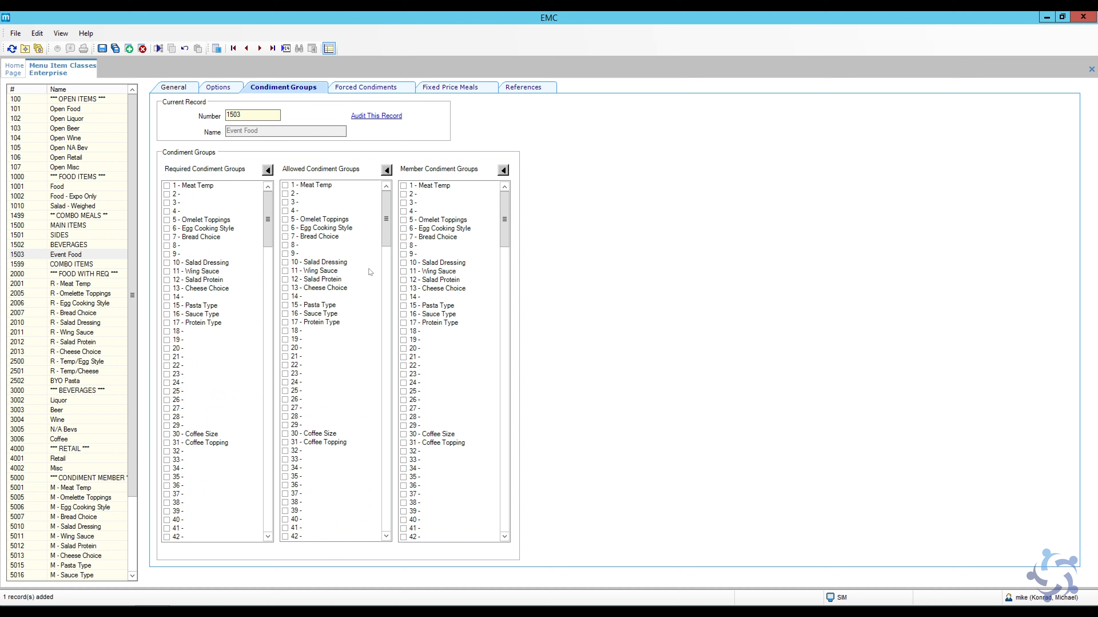
{"action": "left_click_drag", "start_coordinate": [389, 231], "coordinate": [376, 205]}
{"action": "left_click", "coordinate": [102, 48]}
Step: Add a menu item class named Event Room Hire after Event Food, using 1503 - Event Food as its template
{"action": "left_click", "coordinate": [129, 49]}
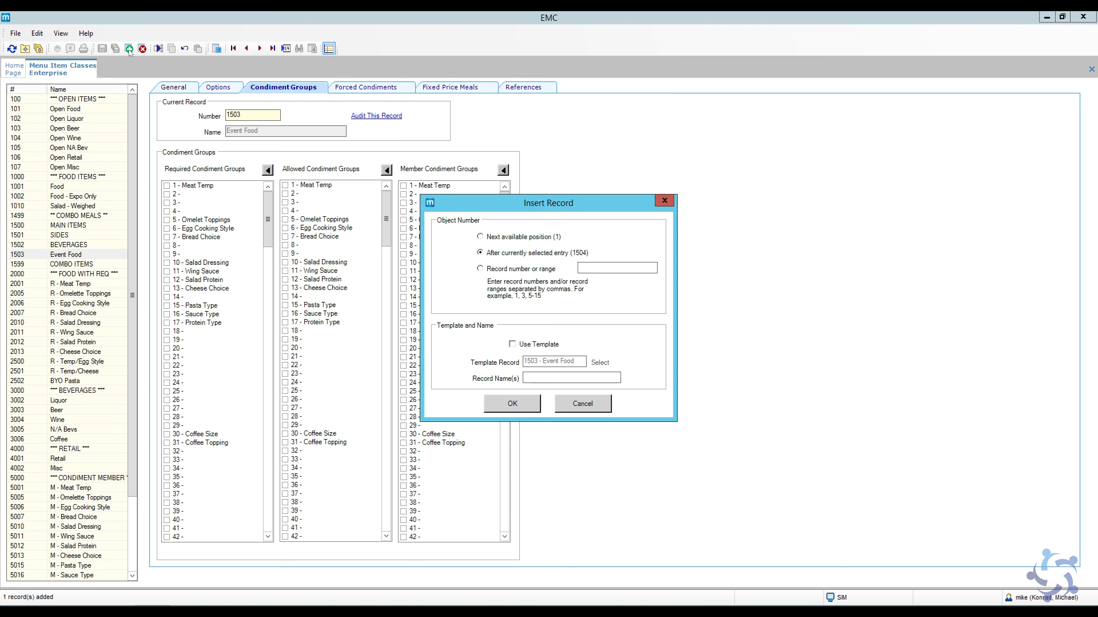
{"action": "left_click", "coordinate": [526, 345]}
{"action": "left_click", "coordinate": [557, 379]}
{"action": "type", "text": "Event Room Hire"}
{"action": "left_click", "coordinate": [513, 404]}
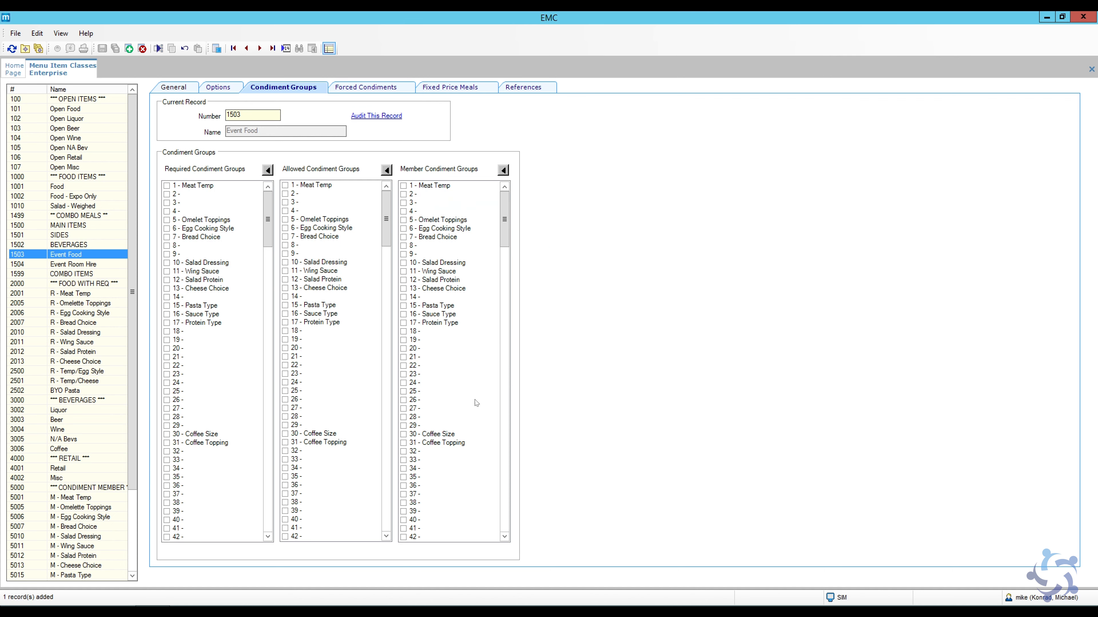
Step: Check the Event Room Hire class's general settings and options, and close Menu Item Classes
{"action": "left_click", "coordinate": [183, 91]}
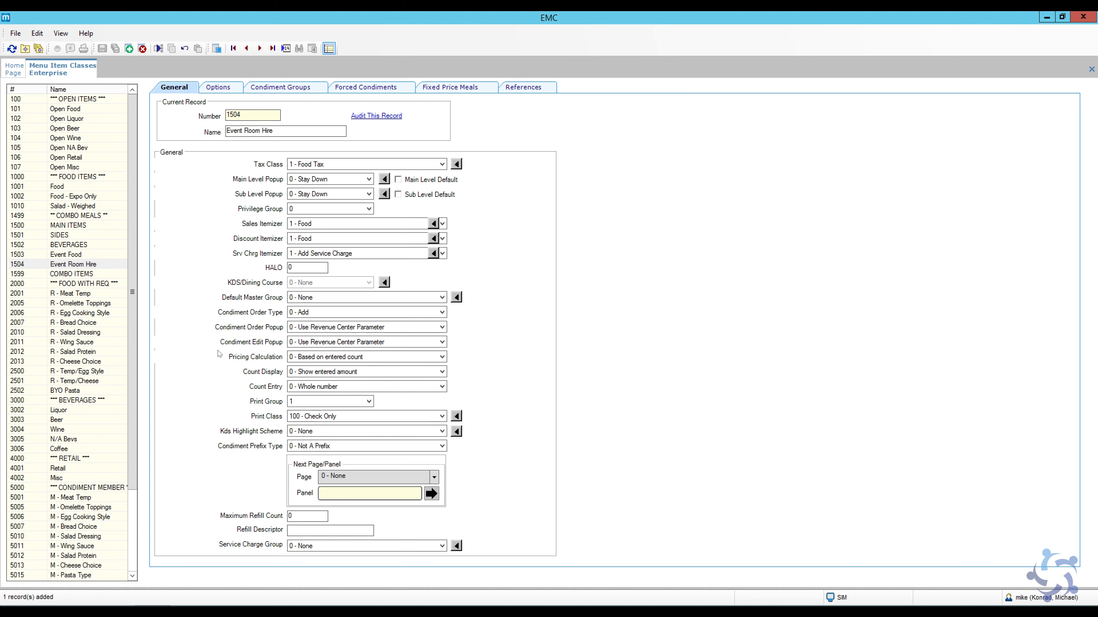
{"action": "left_click", "coordinate": [283, 87]}
{"action": "left_click", "coordinate": [217, 87]}
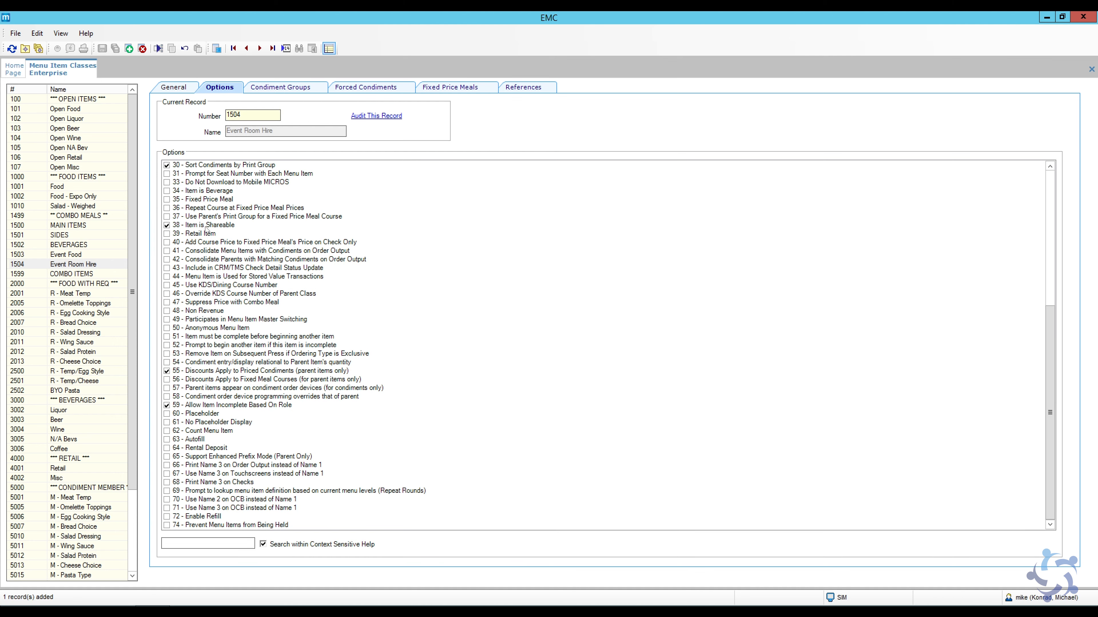
{"action": "left_click", "coordinate": [180, 88]}
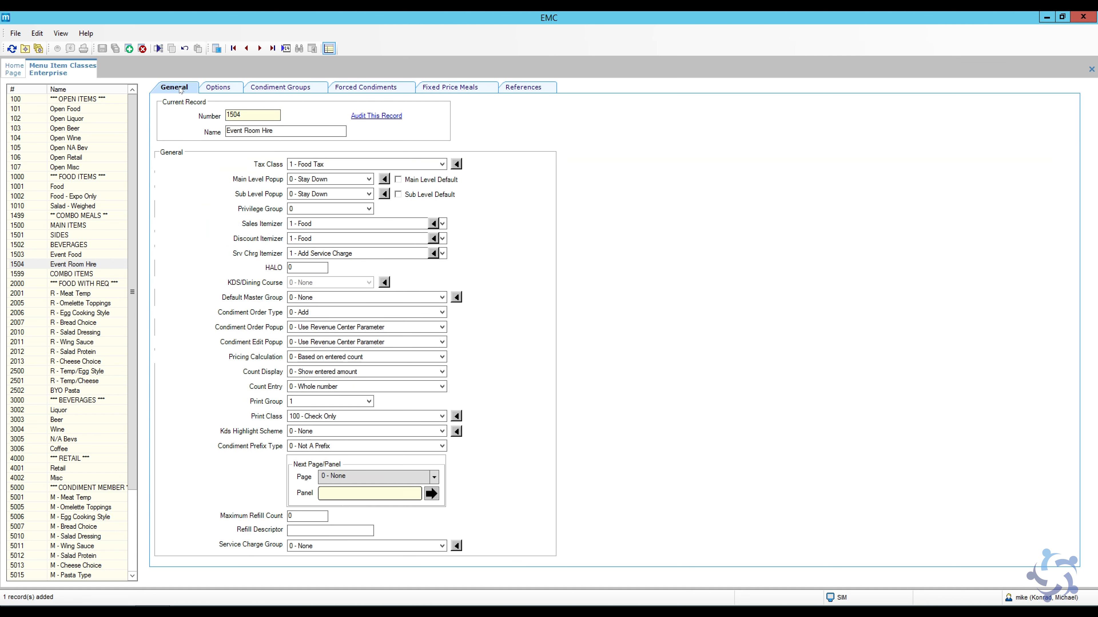
{"action": "right_click", "coordinate": [77, 70]}
{"action": "left_click", "coordinate": [88, 73]}
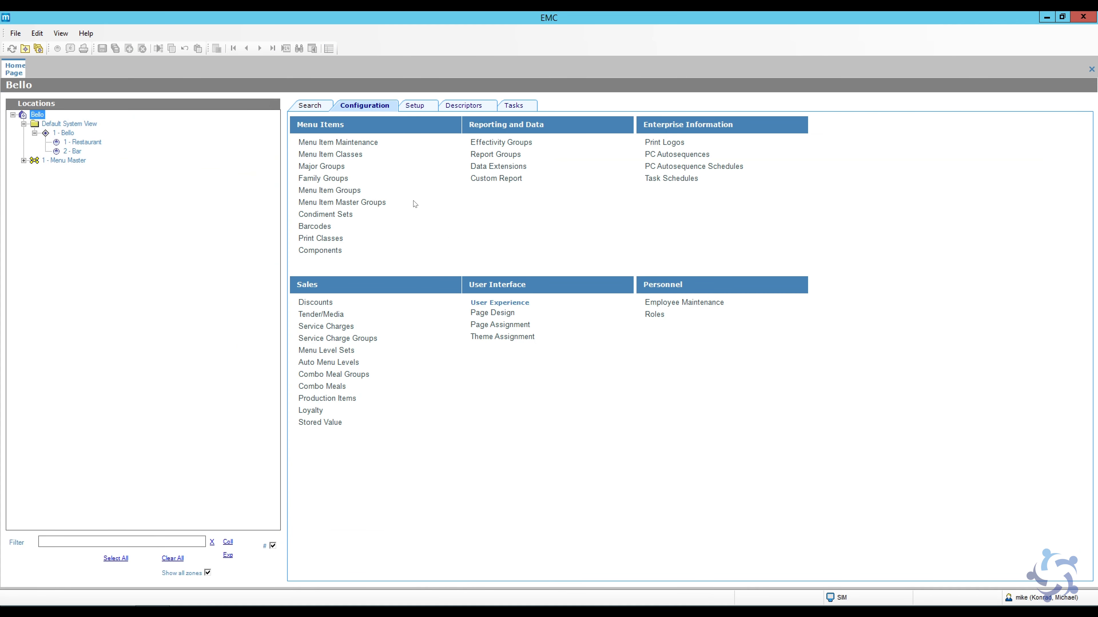
Step: Open the enterprise Menu Item Maintenance and find the records with "combo" in their Name
{"action": "left_click", "coordinate": [365, 142]}
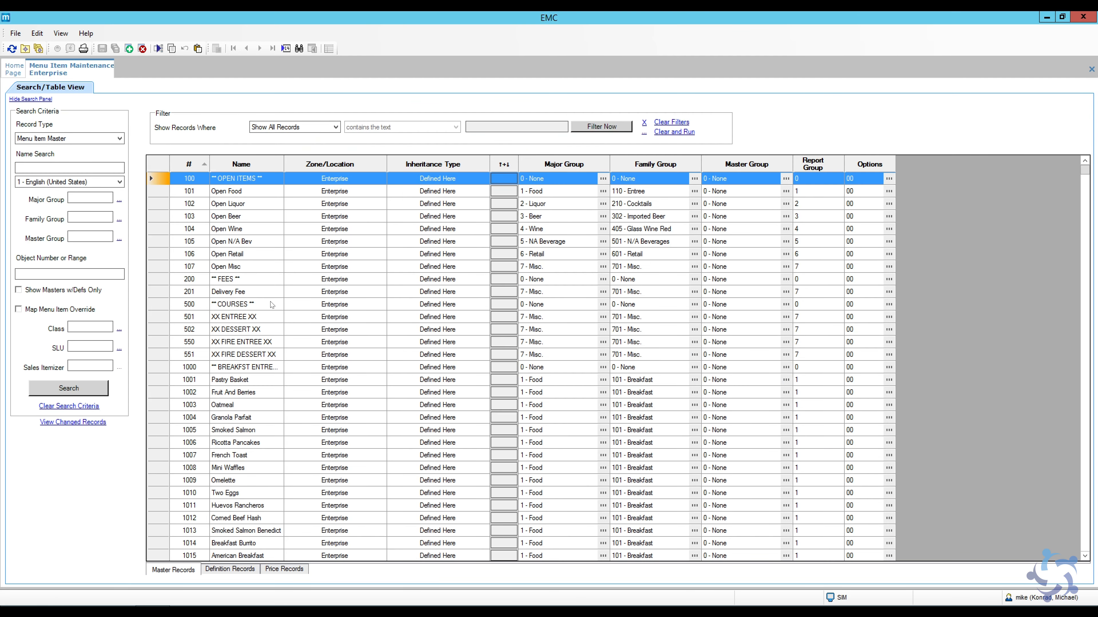
{"action": "left_click", "coordinate": [254, 243]}
{"action": "key", "text": "ctrl+f"}
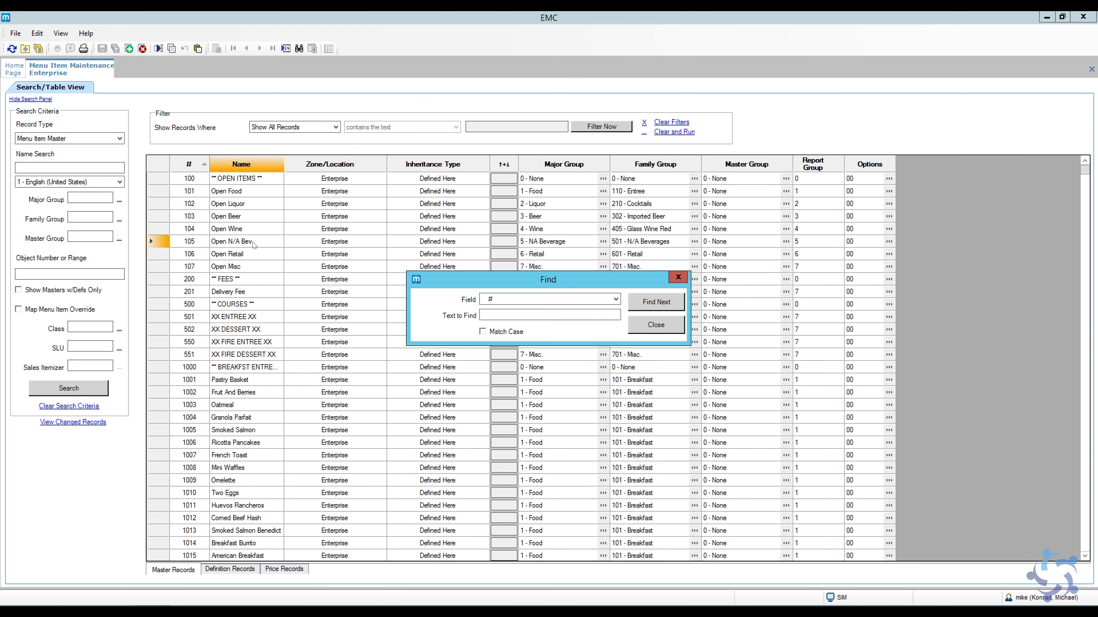
{"action": "left_click", "coordinate": [499, 299]}
{"action": "left_click", "coordinate": [504, 320]}
{"action": "left_click", "coordinate": [506, 317]}
{"action": "type", "text": "combo"}
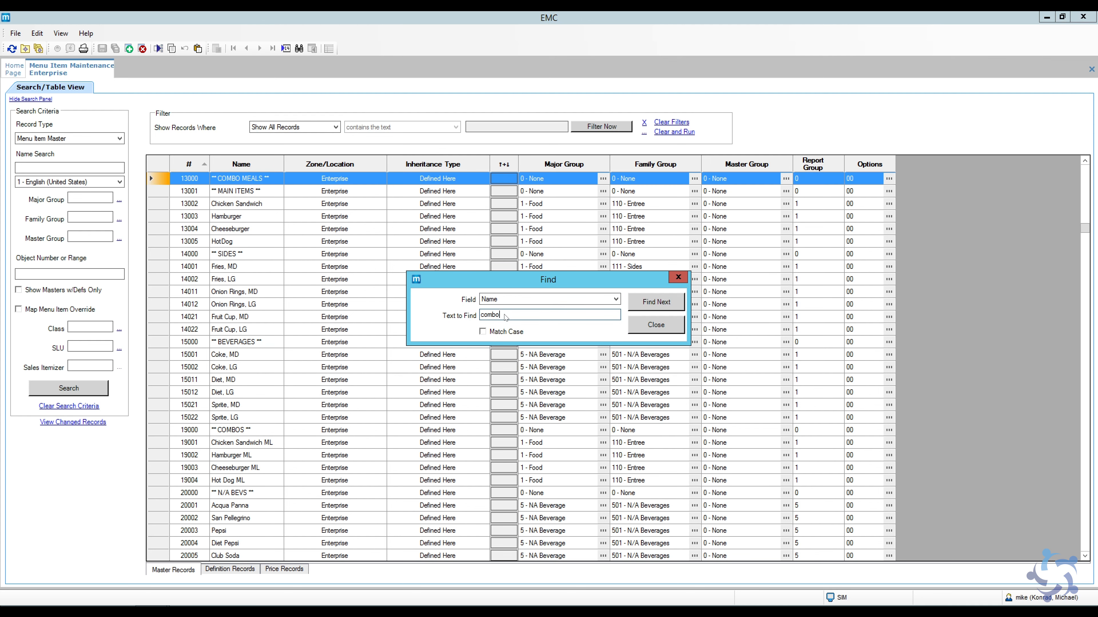
{"action": "left_click", "coordinate": [679, 276]}
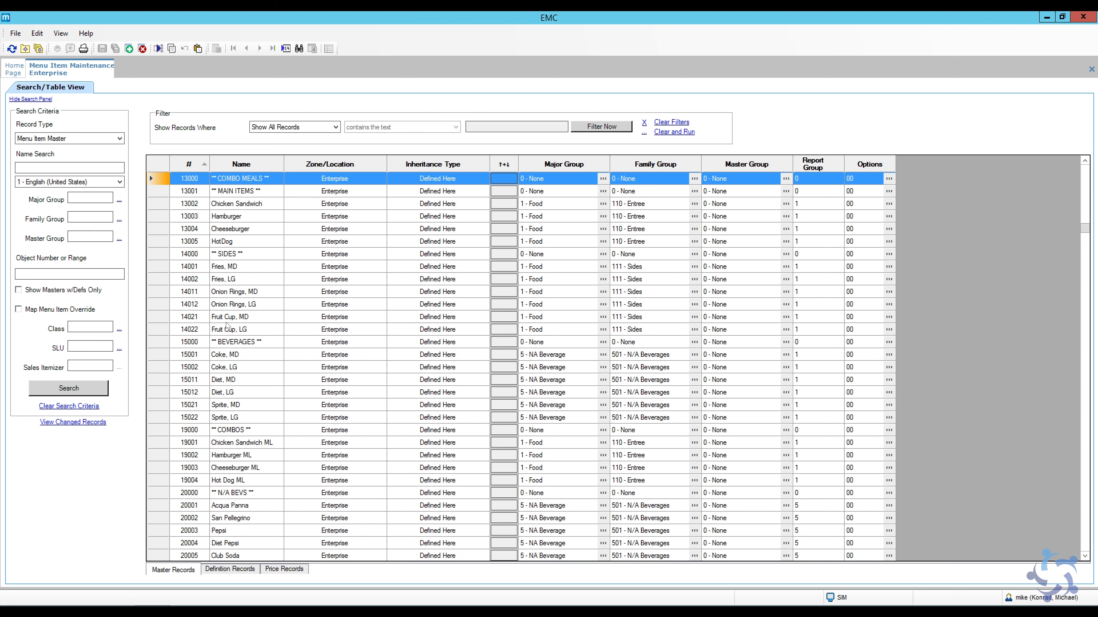
Step: Add a menu item master named *** EVENT COMBOS *** with record number 16000, using 15000 - ** BEVERAGES ** as its template
{"action": "left_click", "coordinate": [161, 430]}
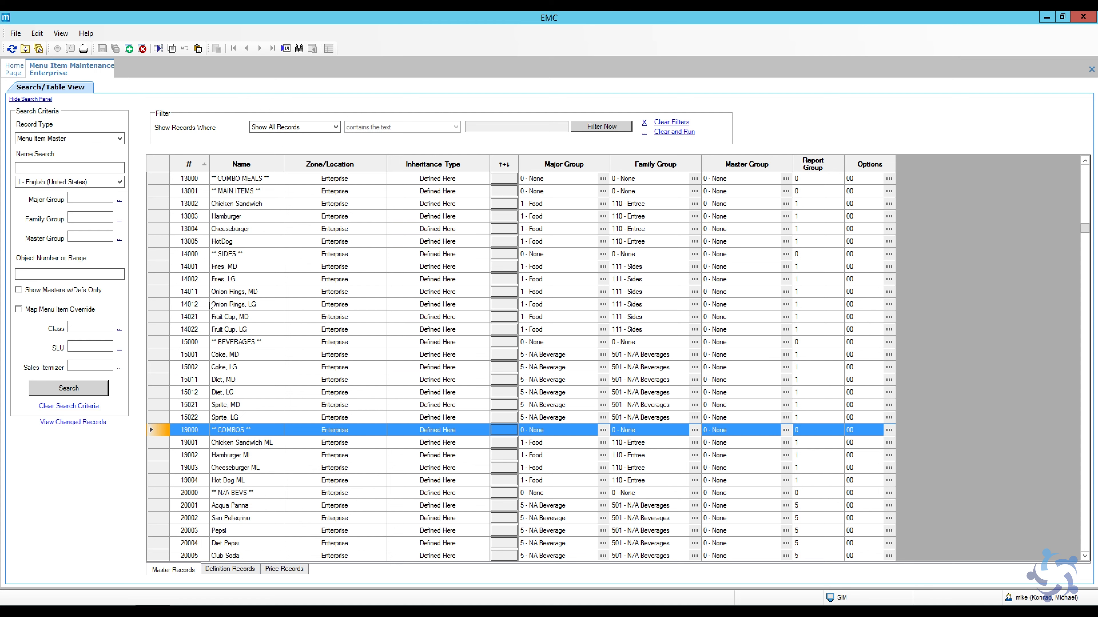
{"action": "left_click", "coordinate": [158, 343]}
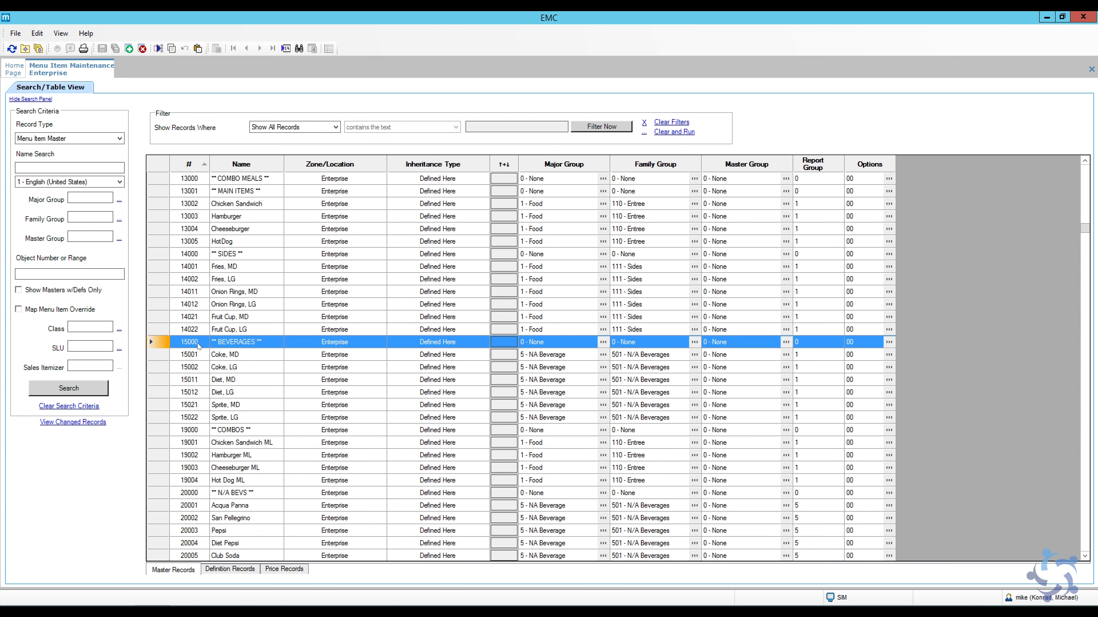
{"action": "left_click", "coordinate": [129, 48]}
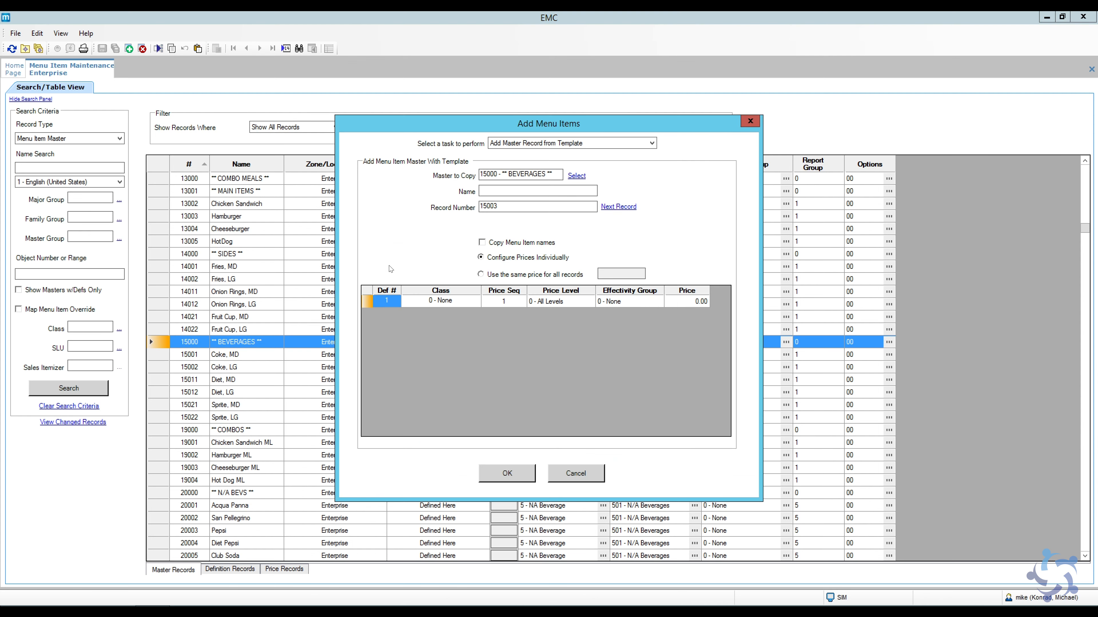
{"action": "left_click_drag", "start_coordinate": [486, 207], "coordinate": [484, 207]}
{"action": "type", "text": "6"}
{"action": "left_click", "coordinate": [517, 192]}
{"action": "type", "text": "**"}
{"action": "type", "text": "* EVENT COMBOS ***"}
{"action": "left_click", "coordinate": [512, 476]}
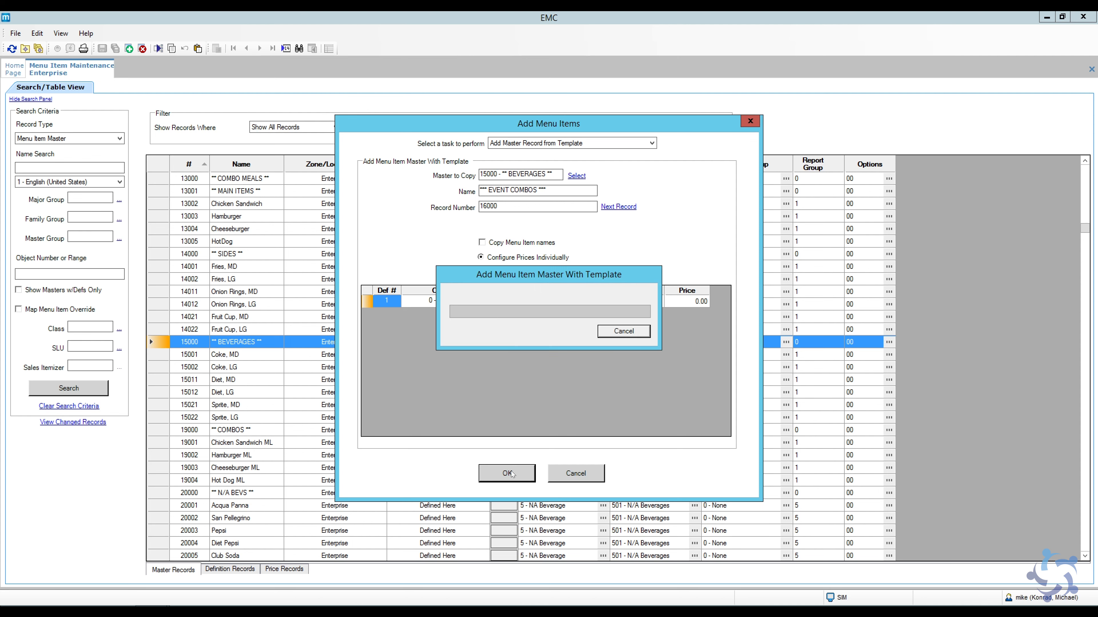
{"action": "left_click", "coordinate": [643, 356]}
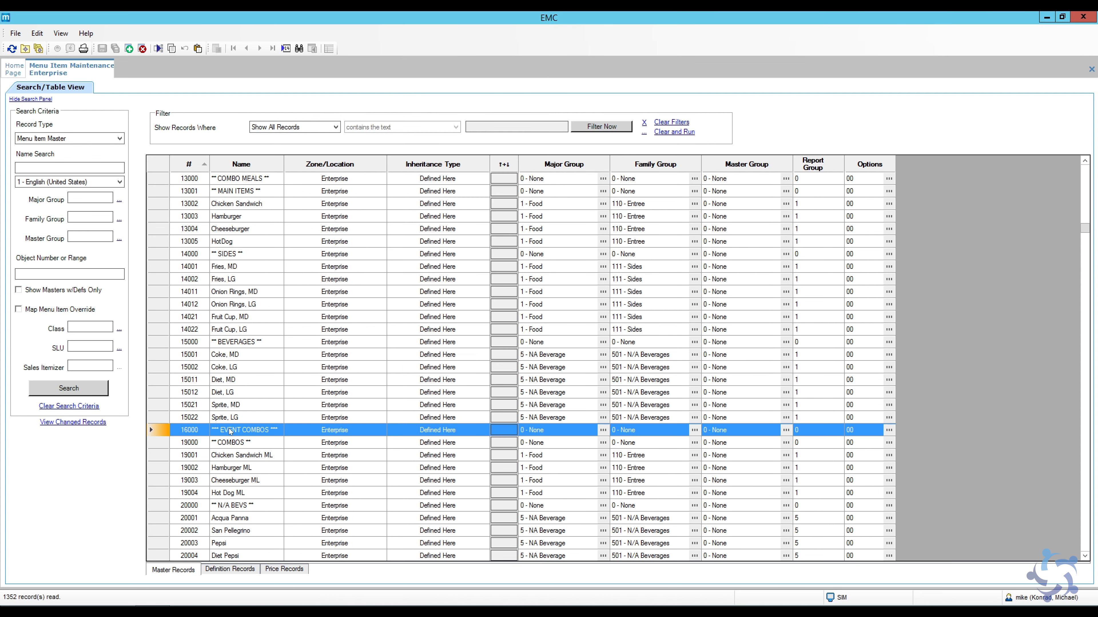
Step: Add a menu item master named Event Food with record number 16001 and price 40, using 13002 - Chicken Sandwich as its template
{"action": "left_click", "coordinate": [166, 204]}
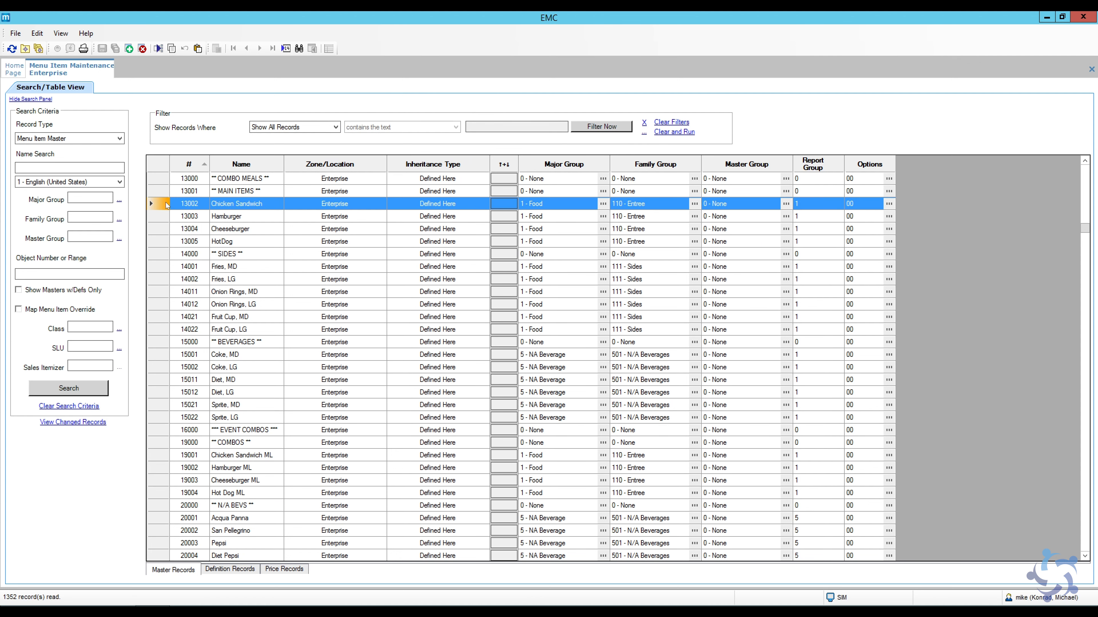
{"action": "left_click", "coordinate": [129, 48]}
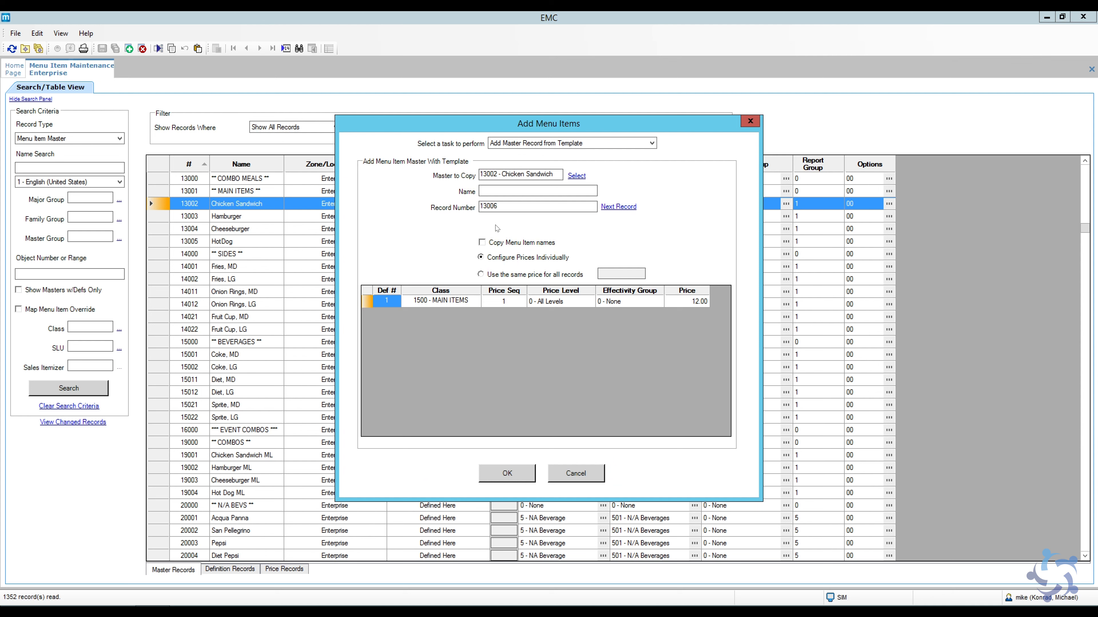
{"action": "left_click", "coordinate": [488, 207]}
{"action": "key", "text": "BackSpace"}
{"action": "type", "text": "6"}
{"action": "left_click_drag", "start_coordinate": [497, 207], "coordinate": [493, 207]}
{"action": "type", "text": "1"}
{"action": "left_click", "coordinate": [515, 193]}
{"action": "type", "text": "Event Food"}
{"action": "left_click", "coordinate": [700, 302]}
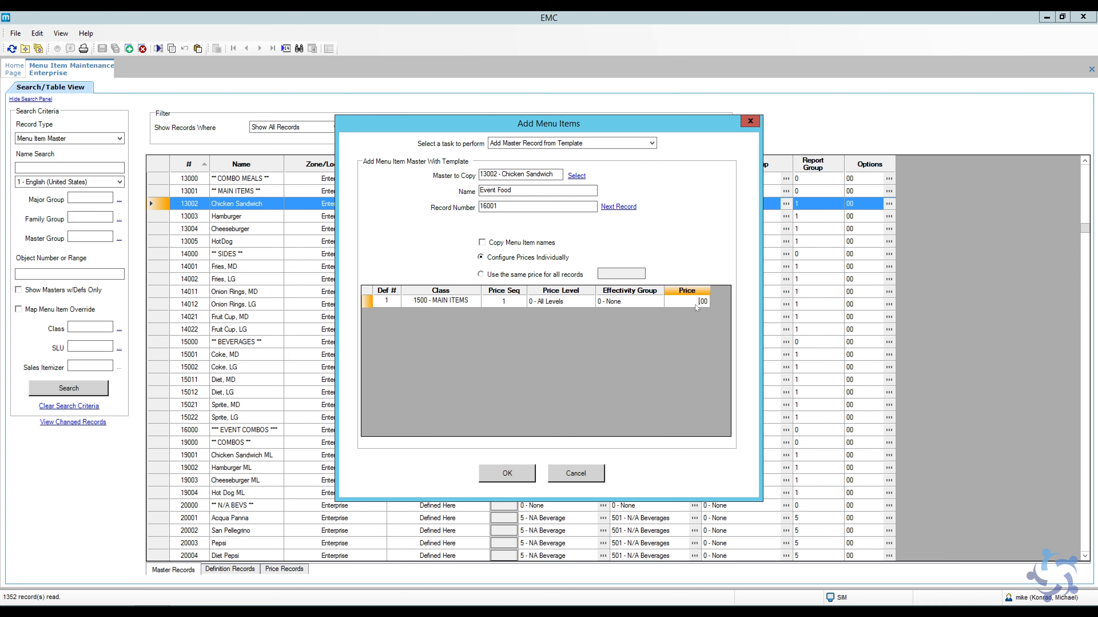
{"action": "type", "text": "40"}
{"action": "left_click", "coordinate": [518, 468]}
{"action": "left_click", "coordinate": [650, 357]}
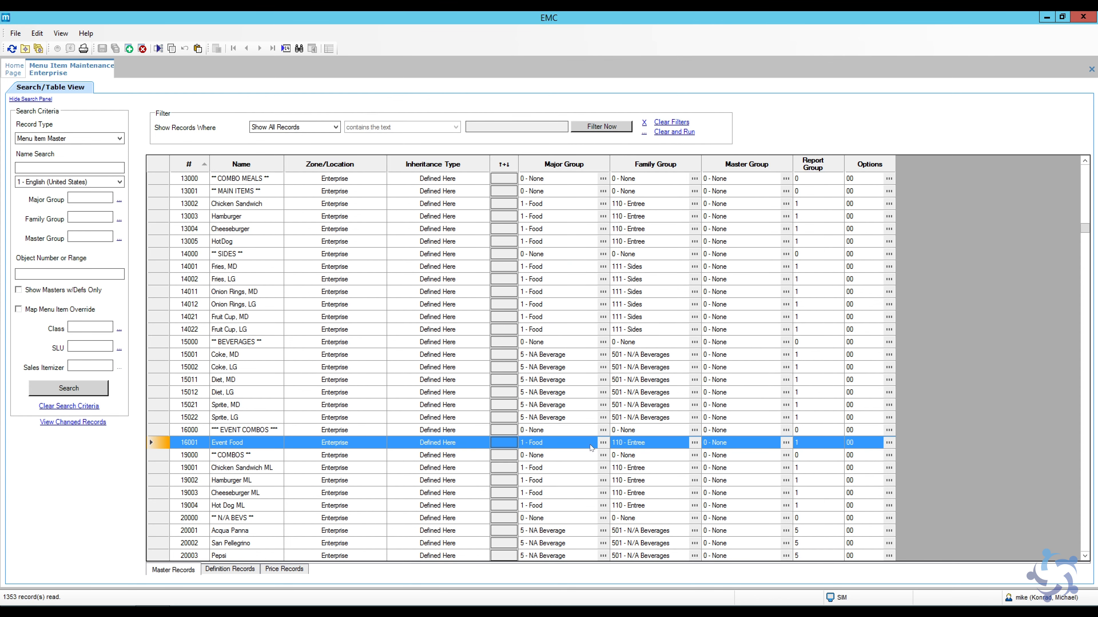
Step: Check the family groups available for Event Food, and open the menu item class selection for its definition record
{"action": "left_click", "coordinate": [694, 445]}
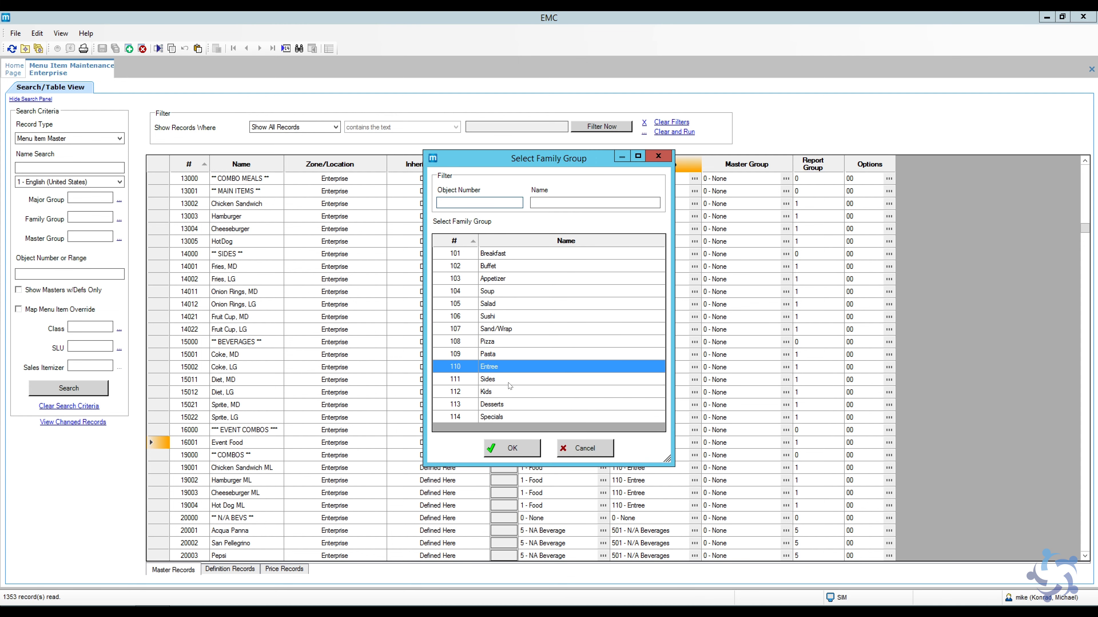
{"action": "left_click", "coordinate": [585, 449]}
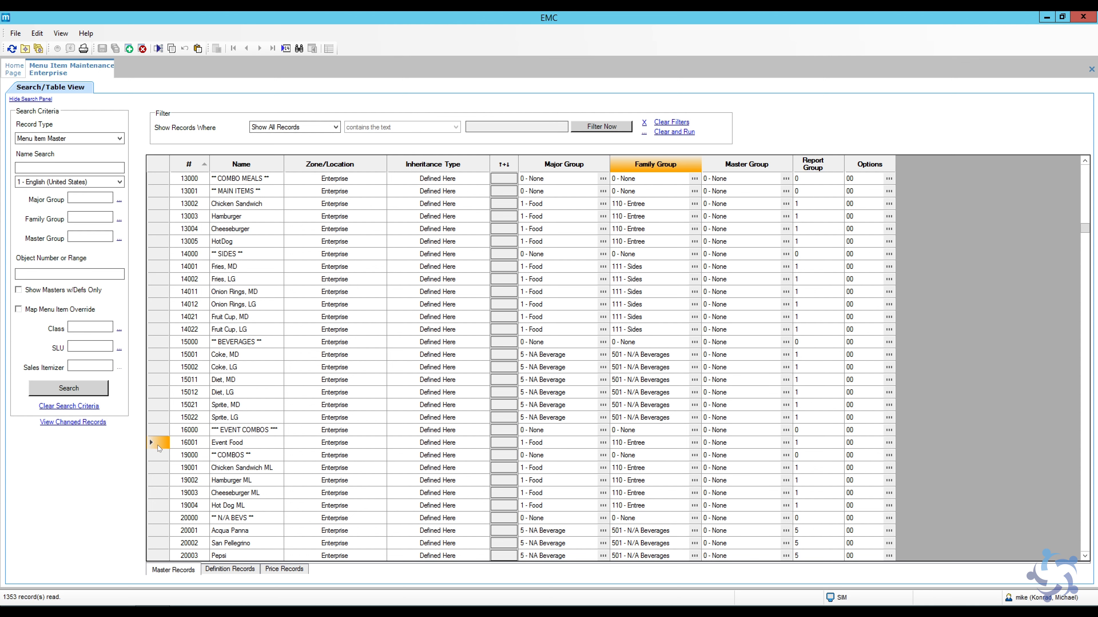
{"action": "left_click", "coordinate": [158, 444]}
{"action": "left_click", "coordinate": [235, 568]}
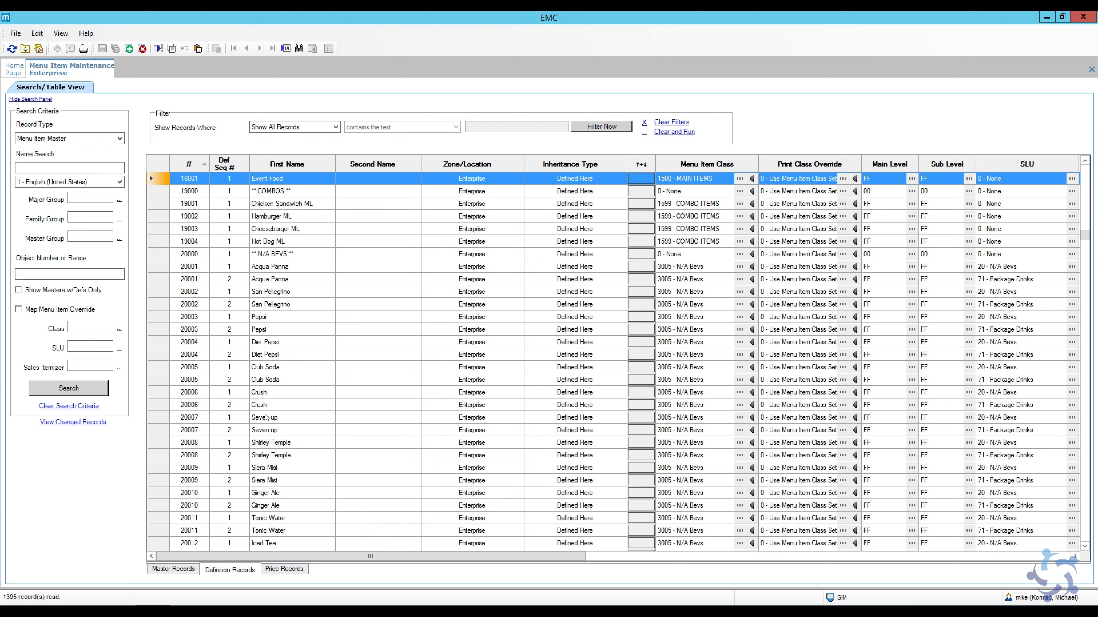
{"action": "scroll", "coordinate": [323, 291], "scroll_direction": "up", "scroll_amount": 3}
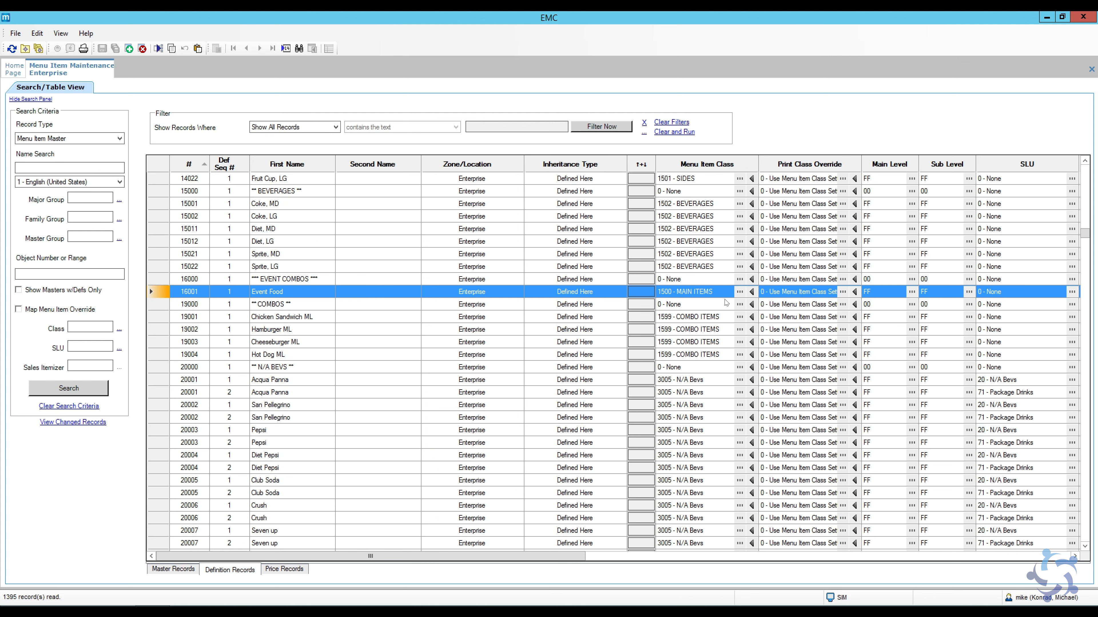
{"action": "left_click", "coordinate": [739, 291]}
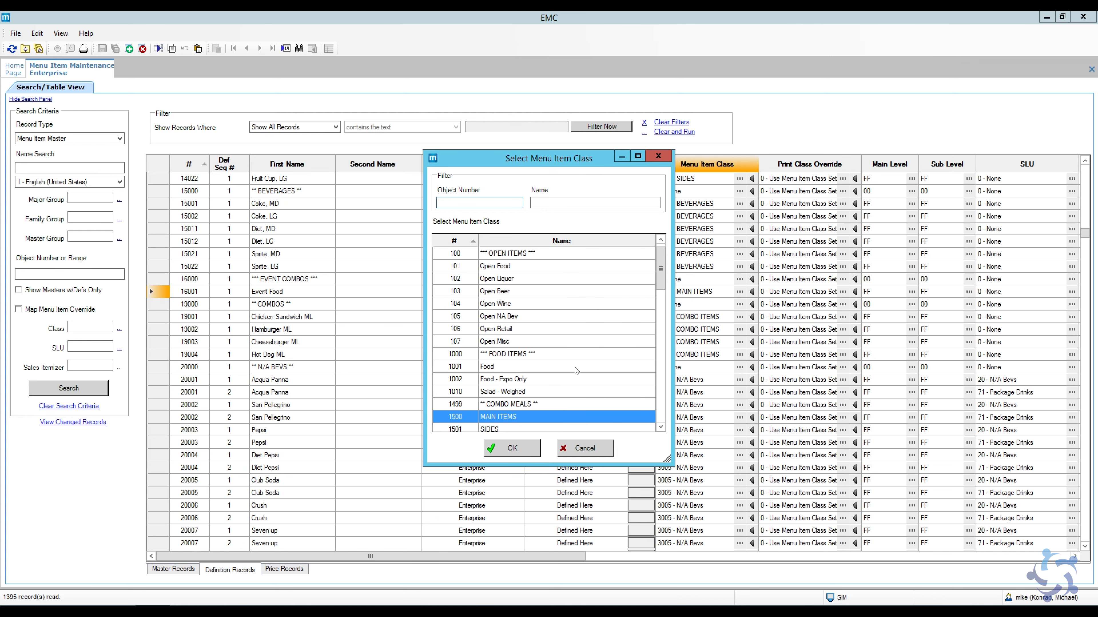
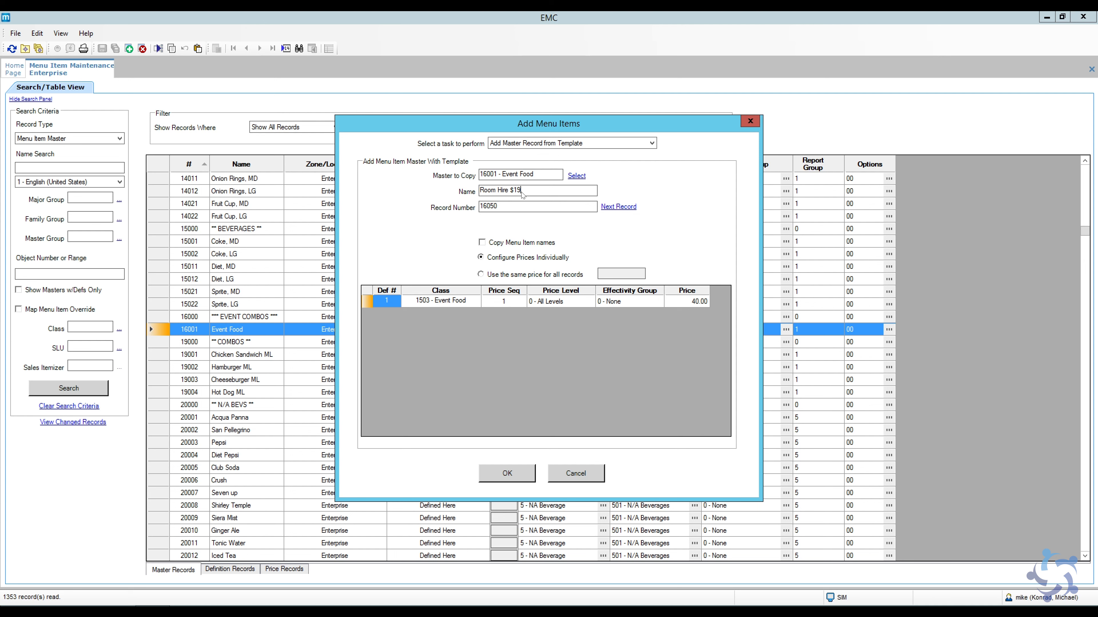
Step: Set the price of the new Room Hire $19 item to 19 and finish adding it without adding another
{"action": "left_click", "coordinate": [698, 305]}
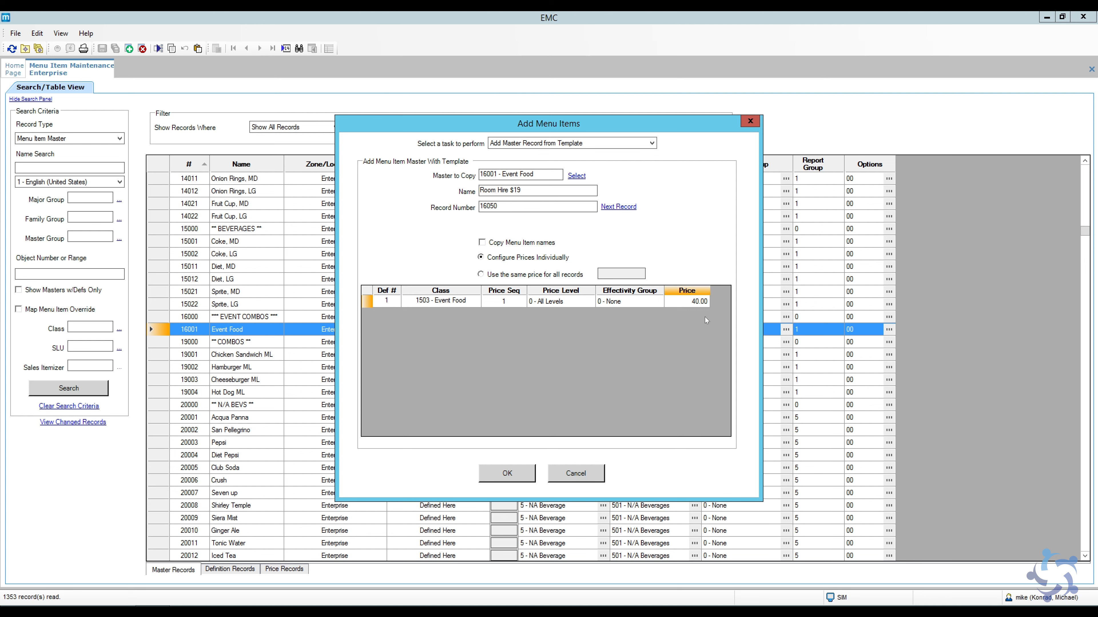
{"action": "type", "text": "19"}
{"action": "left_click", "coordinate": [510, 474]}
{"action": "left_click", "coordinate": [648, 357]}
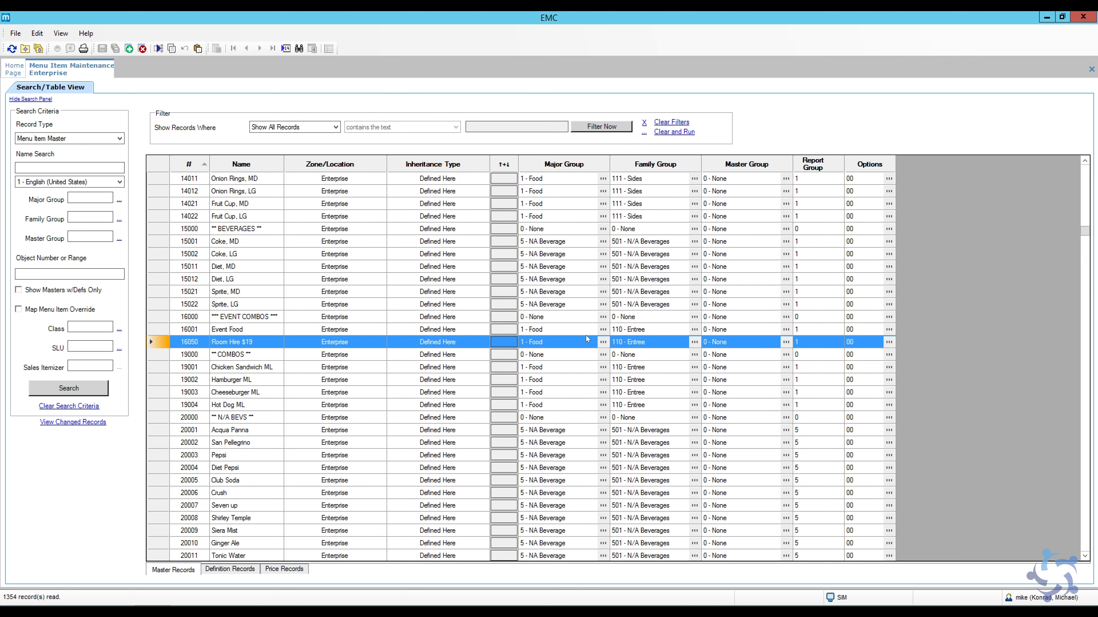
Step: Assign Room Hire $19 to major group 7 - Misc. and family group 702 - Room Hire
{"action": "left_click", "coordinate": [603, 341]}
{"action": "left_click", "coordinate": [504, 342]}
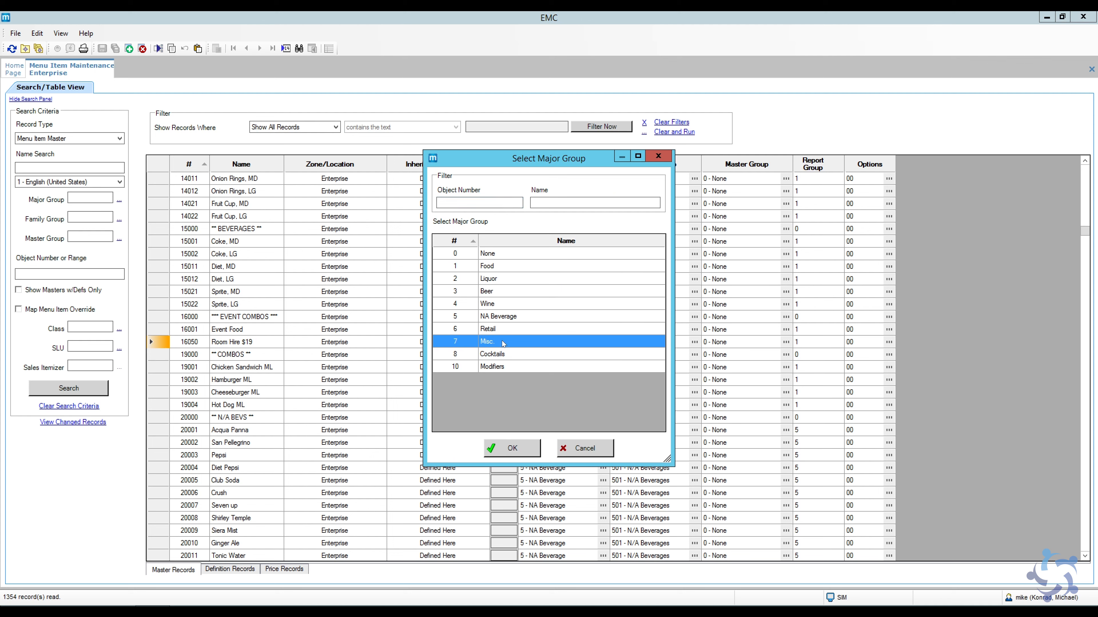
{"action": "left_click", "coordinate": [515, 449]}
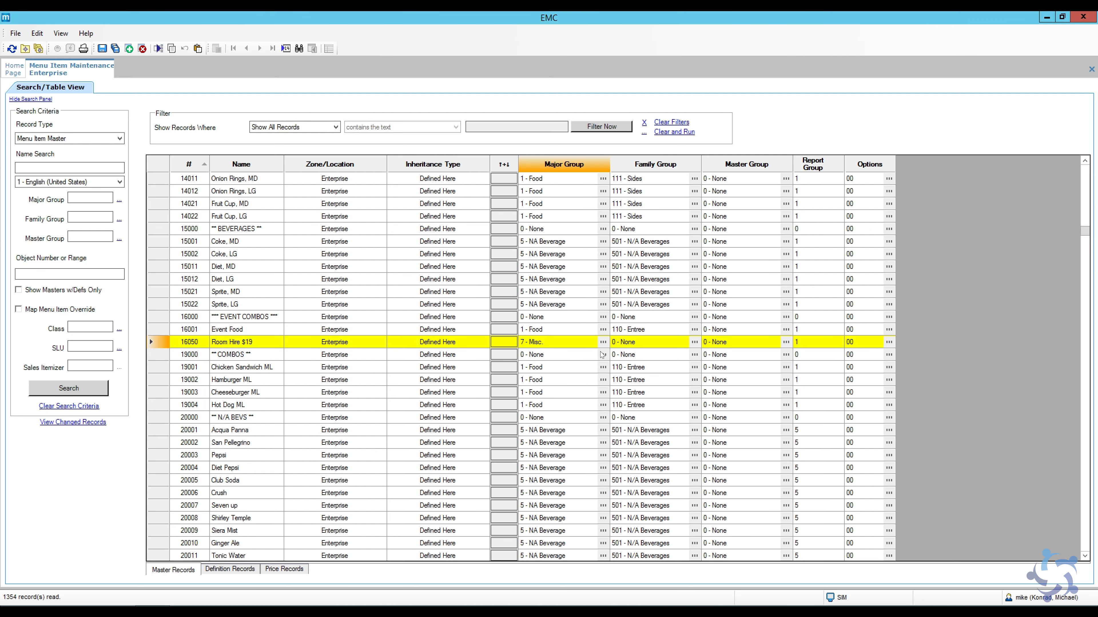
{"action": "left_click", "coordinate": [695, 341]}
{"action": "left_click", "coordinate": [514, 267]}
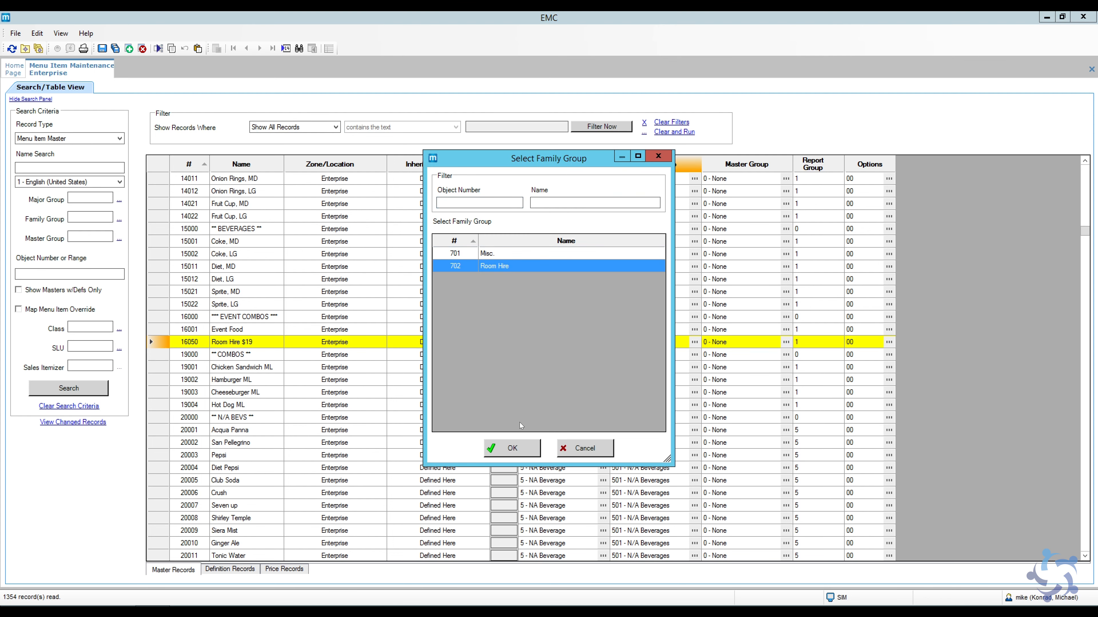
{"action": "left_click", "coordinate": [514, 449]}
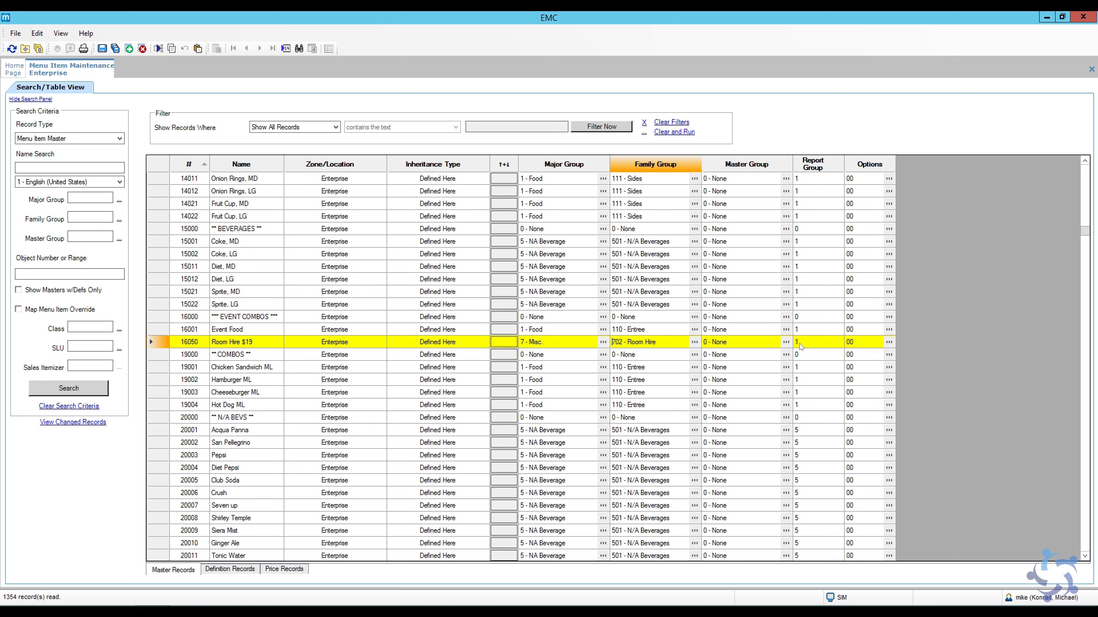
Step: Set the report group of Room Hire $19 to 7, check it against the major group list, and save
{"action": "left_click", "coordinate": [814, 346]}
{"action": "key", "text": "BackSpace"}
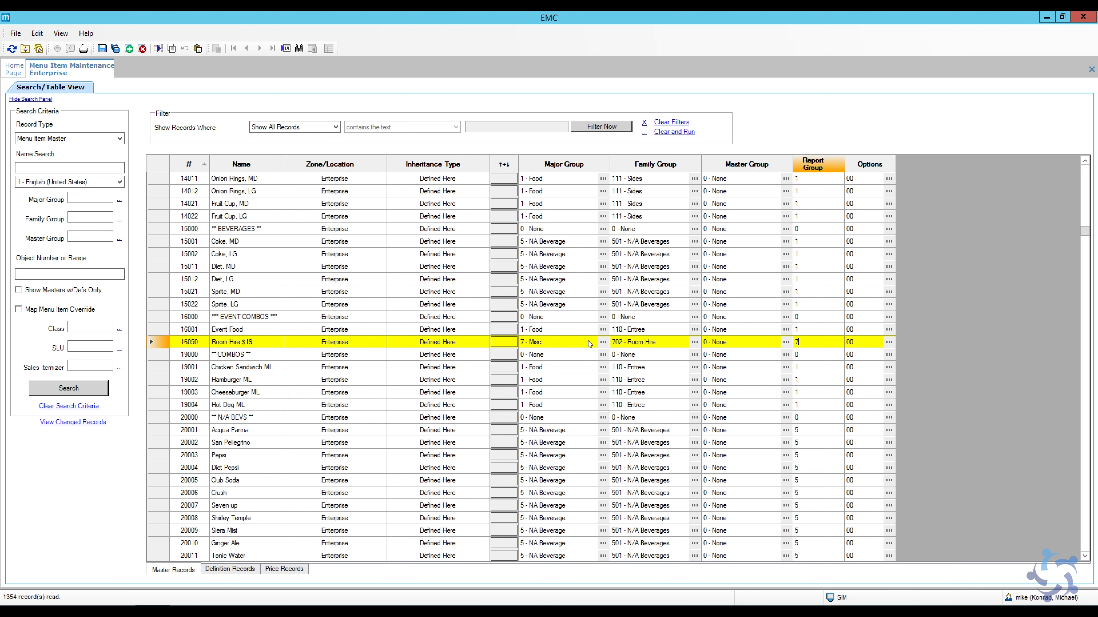
{"action": "left_click", "coordinate": [603, 341]}
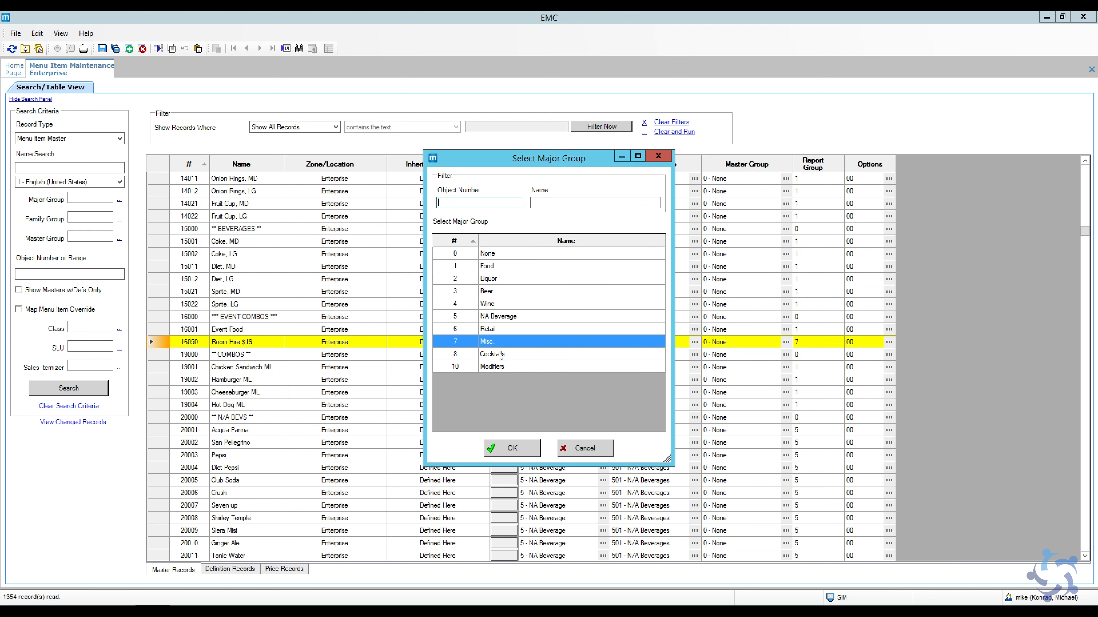
{"action": "left_click", "coordinate": [588, 451]}
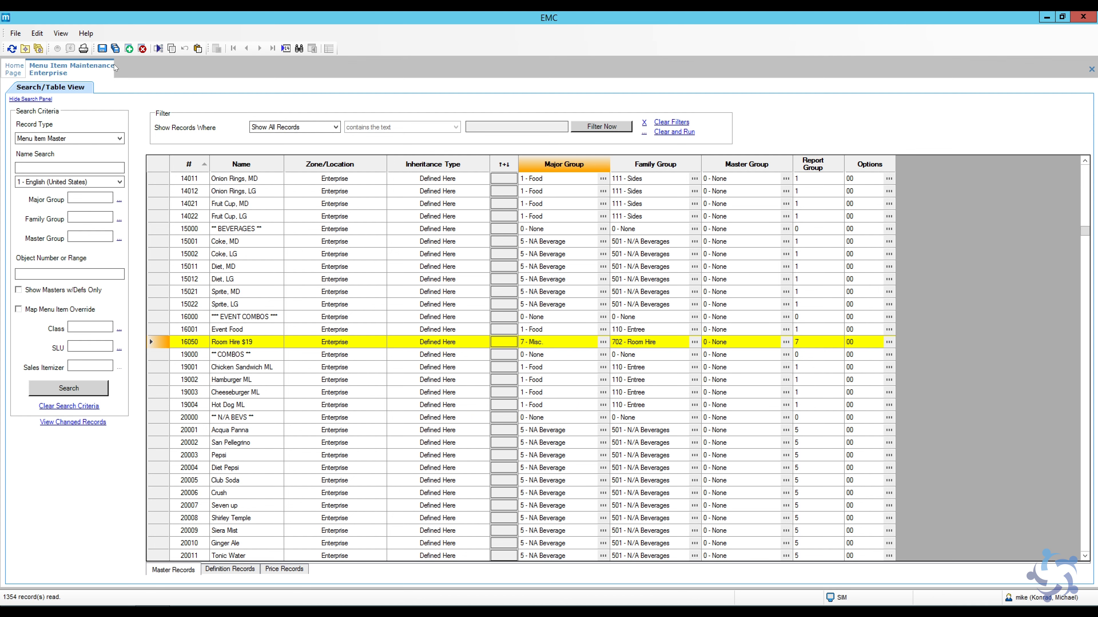
{"action": "left_click", "coordinate": [103, 48]}
Step: Change the menu item class of the Room Hire $19 definition record to 1504 - Event Room Hire
{"action": "left_click", "coordinate": [228, 569]}
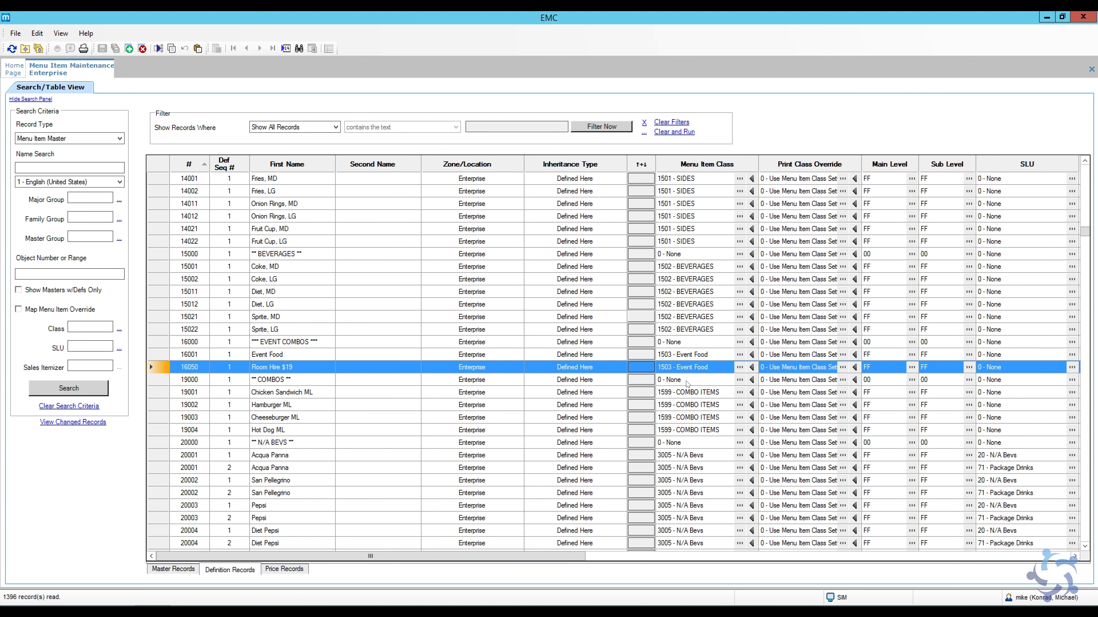
{"action": "left_click", "coordinate": [739, 367]}
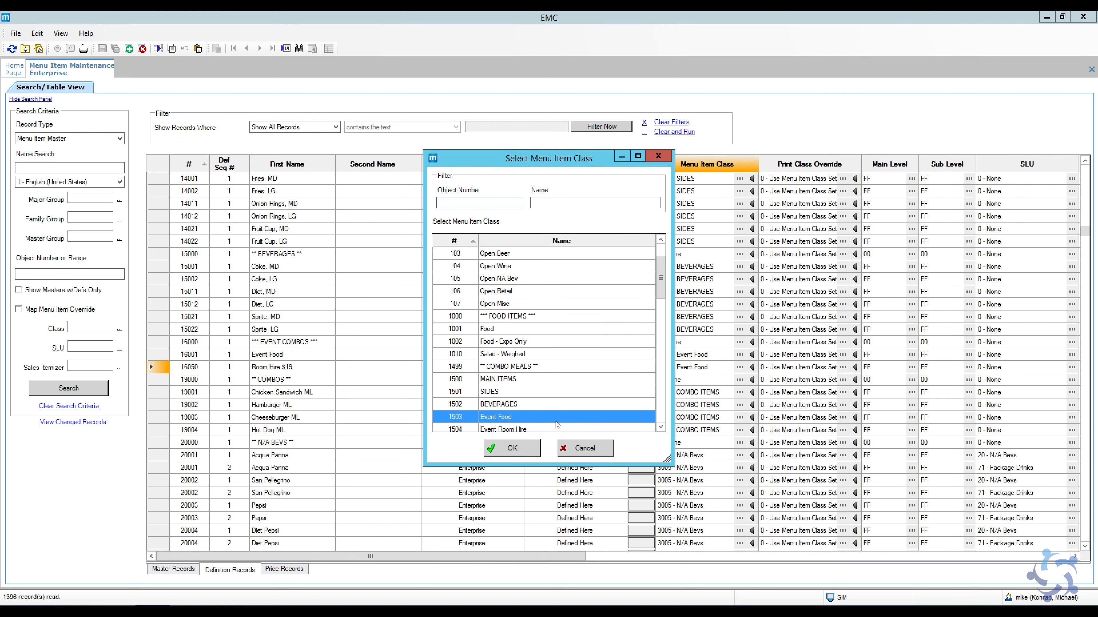
{"action": "left_click", "coordinate": [517, 430]}
{"action": "left_click", "coordinate": [524, 453]}
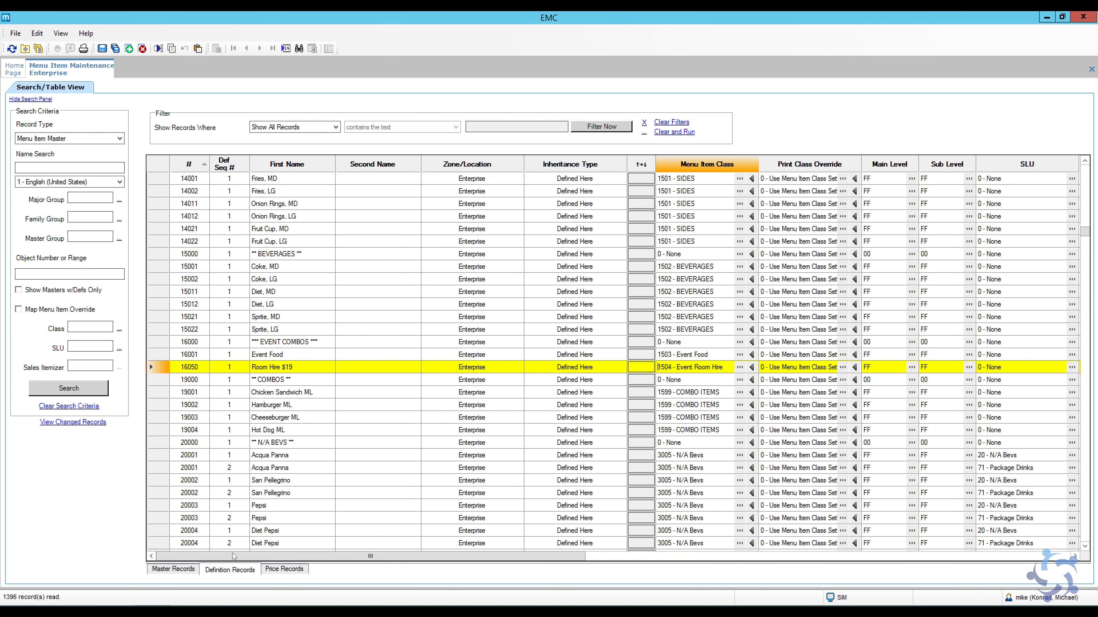
Step: Check the price record of Room Hire $19, return to the master records and save the changes
{"action": "left_click", "coordinate": [286, 569]}
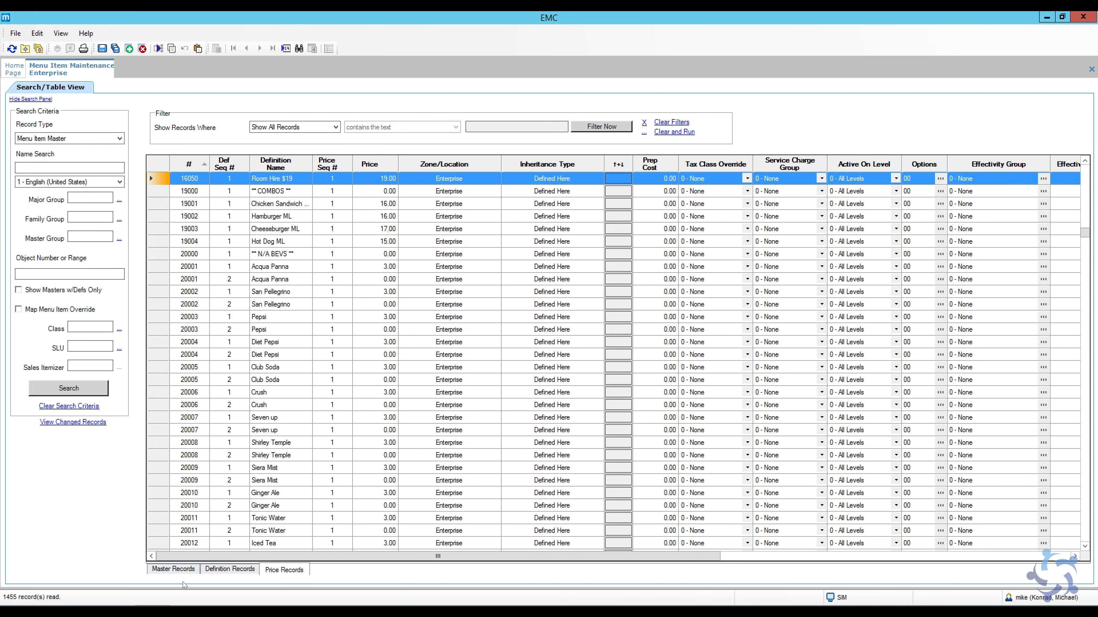
{"action": "left_click", "coordinate": [174, 569]}
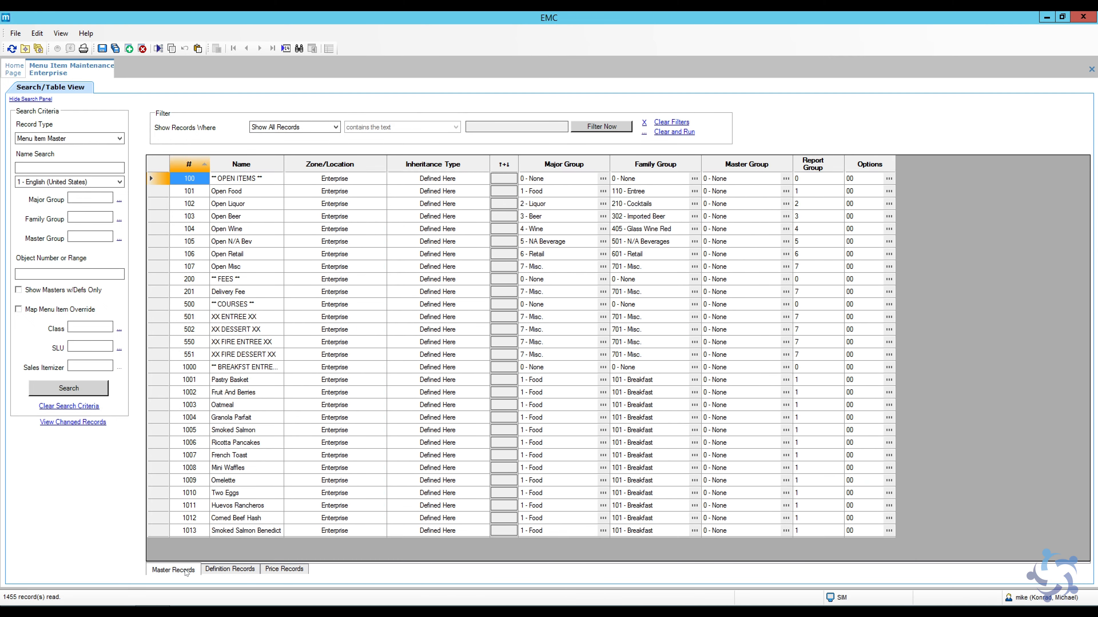
{"action": "left_click", "coordinate": [102, 48]}
Step: Add a menu item master named Room Hire $29 with price 29, using 16050 - Room Hire $19 as its template
{"action": "scroll", "coordinate": [288, 344], "scroll_direction": "up", "scroll_amount": 2}
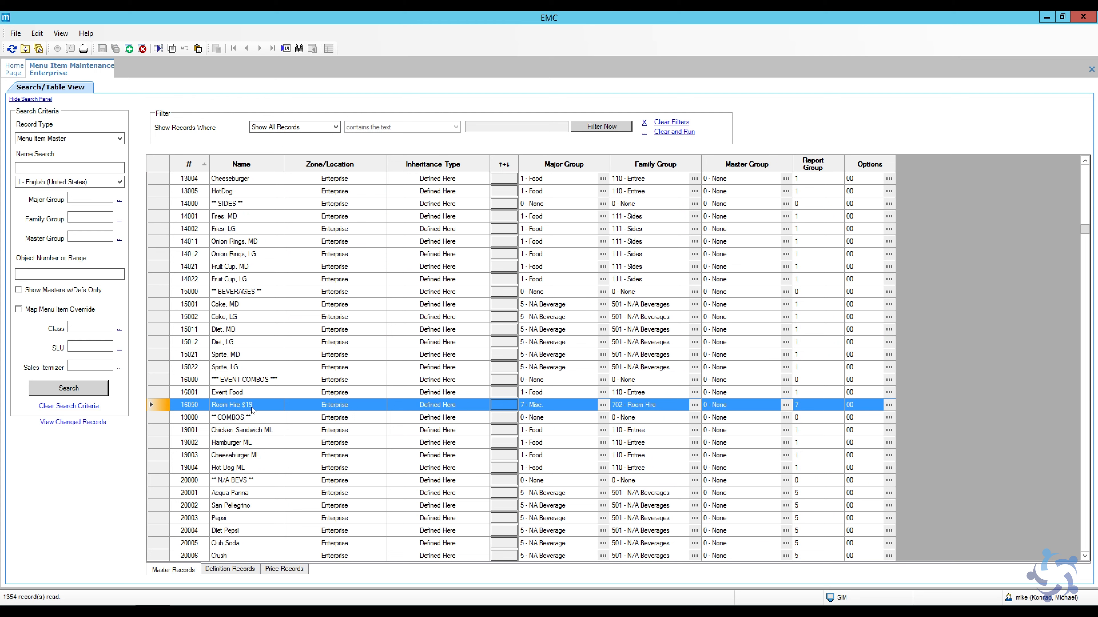
{"action": "left_click", "coordinate": [129, 49]}
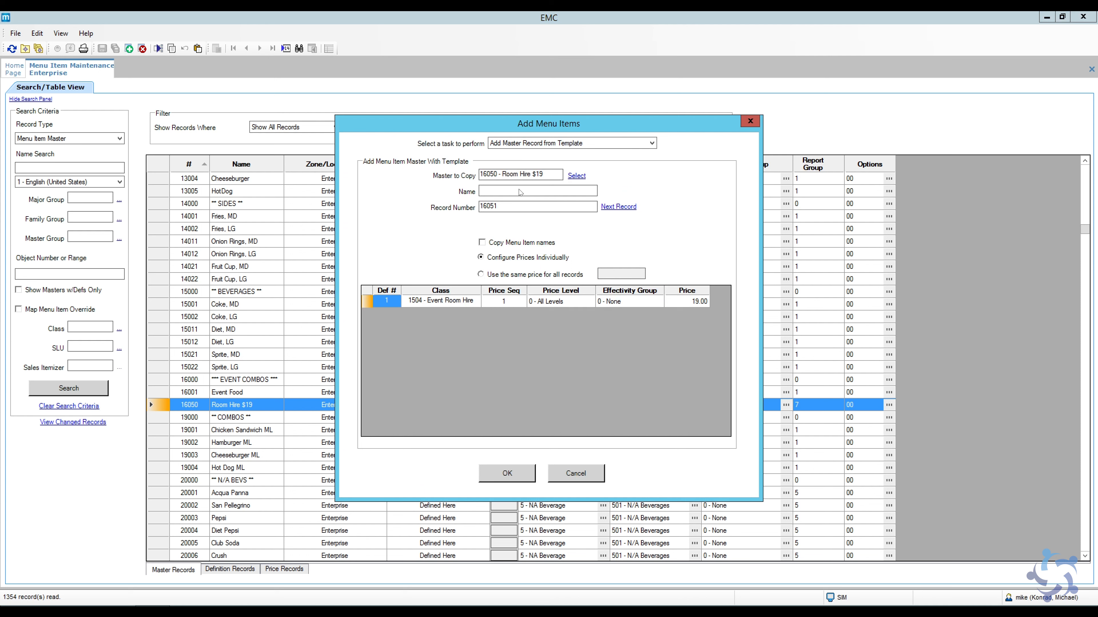
{"action": "left_click_drag", "start_coordinate": [503, 178], "coordinate": [548, 181]}
{"action": "key", "text": "ctrl+c"}
{"action": "left_click", "coordinate": [502, 191]}
{"action": "key", "text": "ctrl+v"}
{"action": "left_click_drag", "start_coordinate": [518, 193], "coordinate": [514, 192]}
{"action": "type", "text": "2"}
{"action": "left_click", "coordinate": [699, 304]}
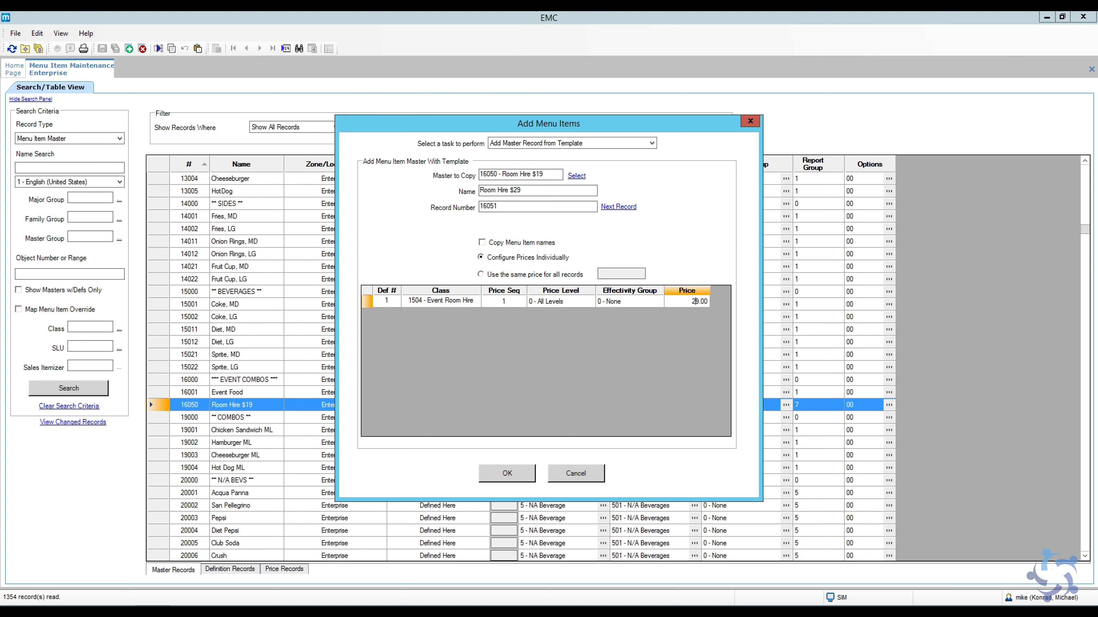
{"action": "left_click", "coordinate": [507, 474]}
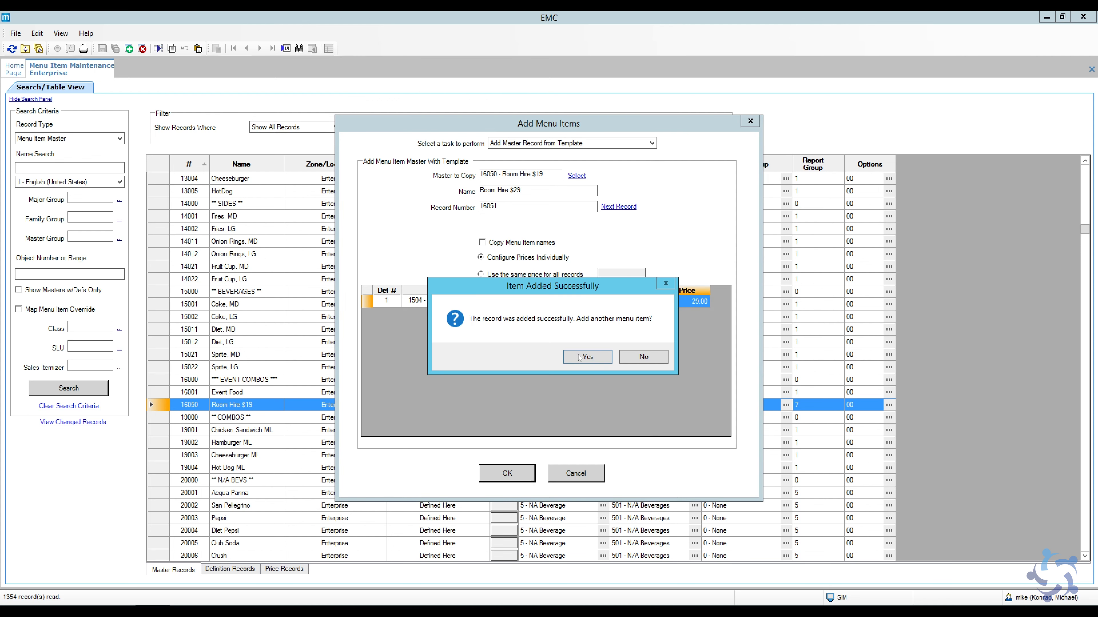
Step: Add another menu item master named Room Hire $39 with price 39, using 16050 - Room Hire $19 as its template
{"action": "left_click", "coordinate": [588, 357]}
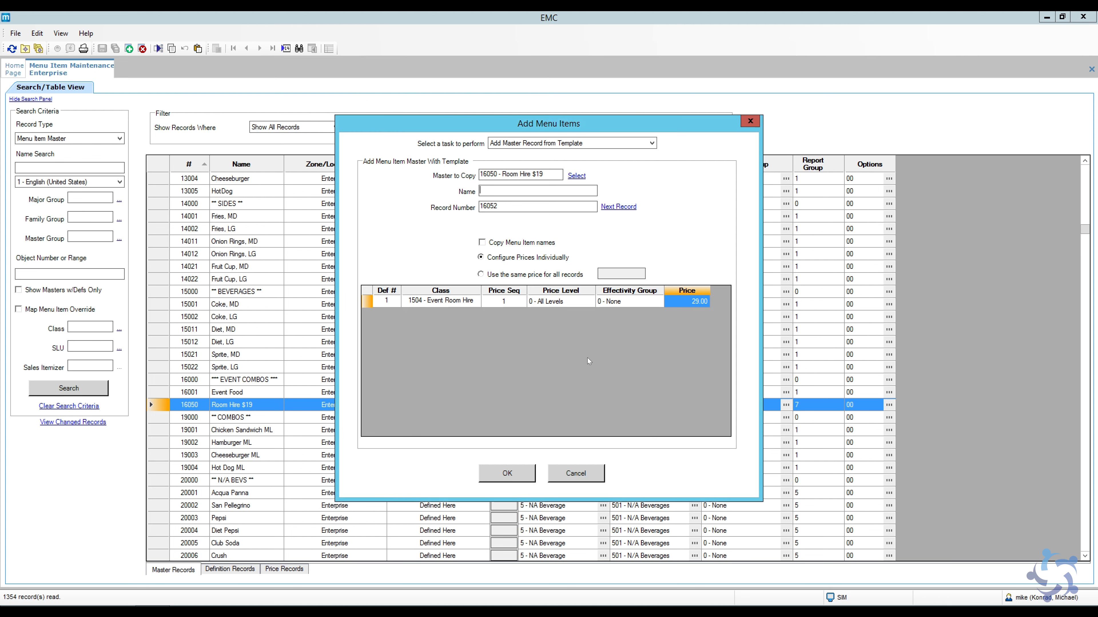
{"action": "left_click", "coordinate": [514, 191]}
{"action": "key", "text": "ctrl+v"}
{"action": "left_click", "coordinate": [516, 191]}
{"action": "type", "text": "3"}
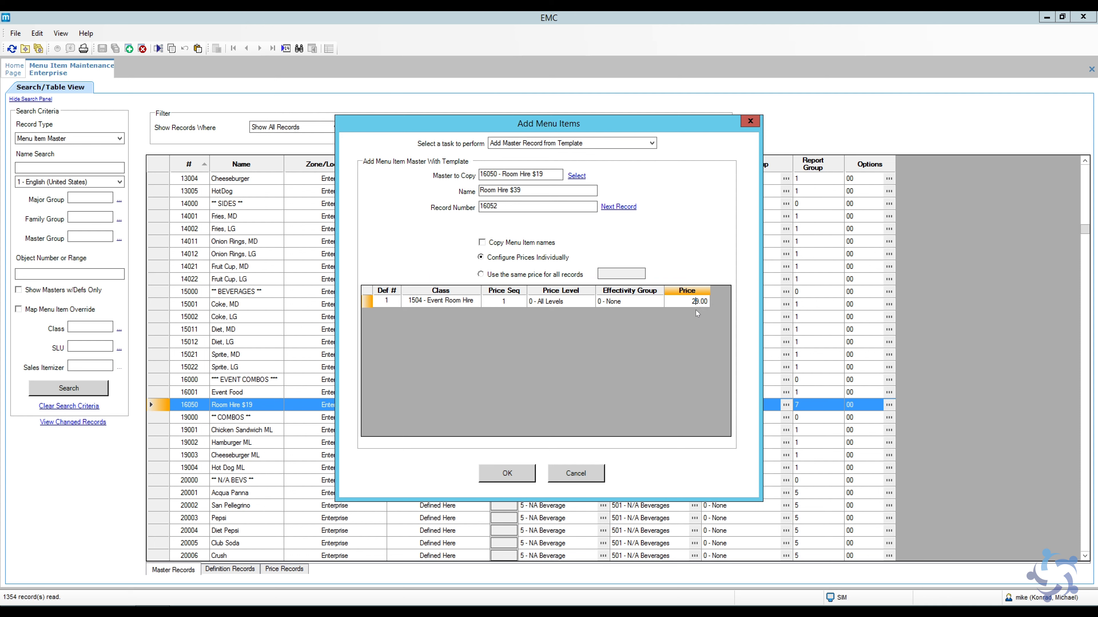
{"action": "left_click", "coordinate": [515, 469]}
Step: Add a menu item master named Room Hire $49 with price 49 from the same Room Hire $19 template
{"action": "left_click", "coordinate": [577, 357]}
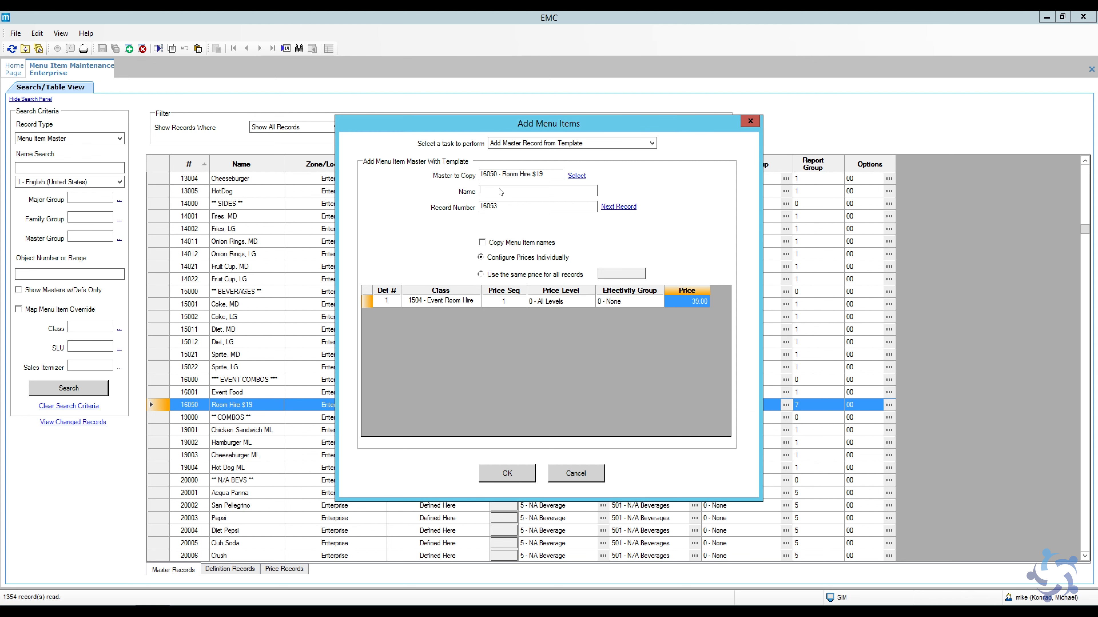
{"action": "key", "text": "ctrl+v"}
{"action": "key", "text": "Left"}
{"action": "key", "text": "BackSpace"}
{"action": "type", "text": "4"}
{"action": "left_click", "coordinate": [511, 473]}
Step: Add a menu item master named Room Hire $59 with price 59 from the same template, and finish adding items
{"action": "left_click", "coordinate": [581, 357]}
{"action": "key", "text": "ctrl+v"}
{"action": "key", "text": "Left"}
{"action": "key", "text": "BackSpace"}
{"action": "type", "text": "5"}
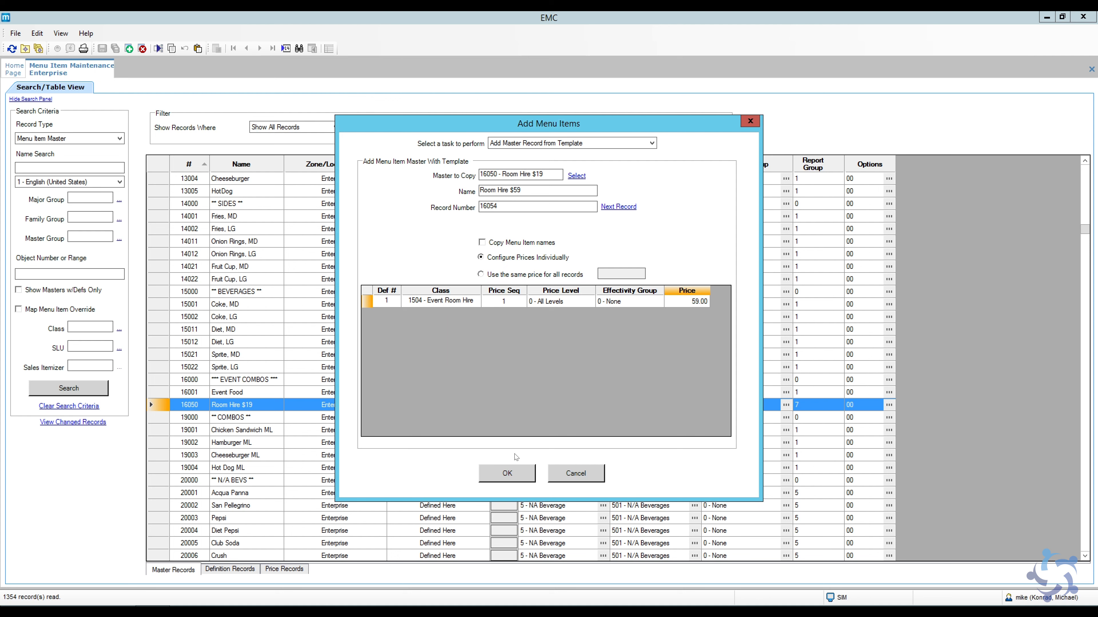
{"action": "left_click", "coordinate": [507, 473]}
{"action": "left_click", "coordinate": [647, 356]}
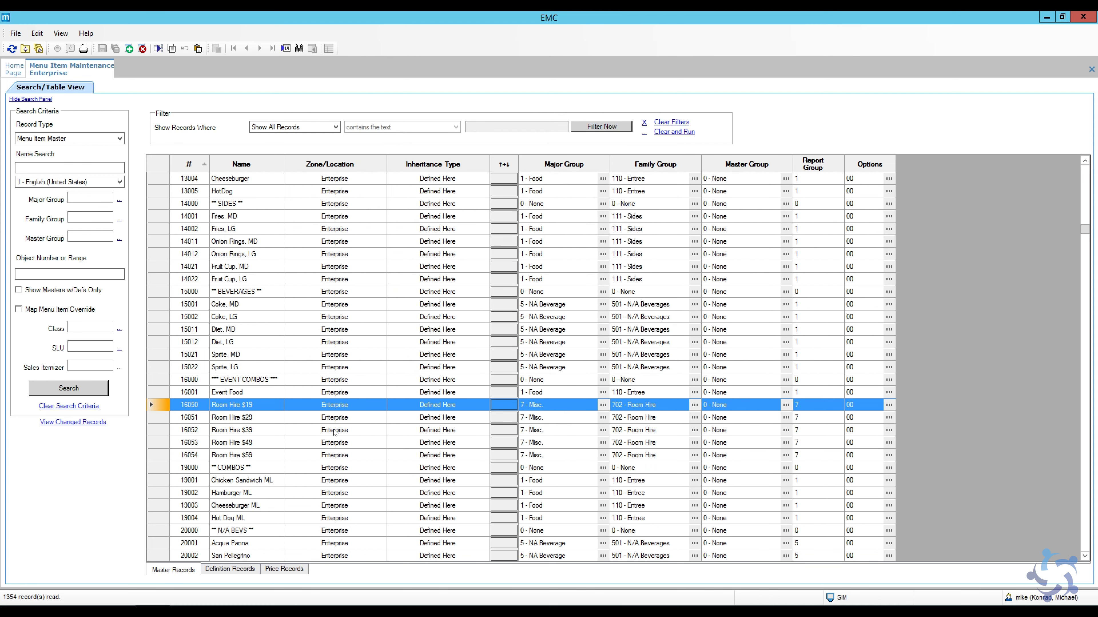
Step: Review the Event Food and Room Hire items under EVENT COMBOS in the master records
{"action": "left_click_drag", "start_coordinate": [154, 405], "coordinate": [156, 454]}
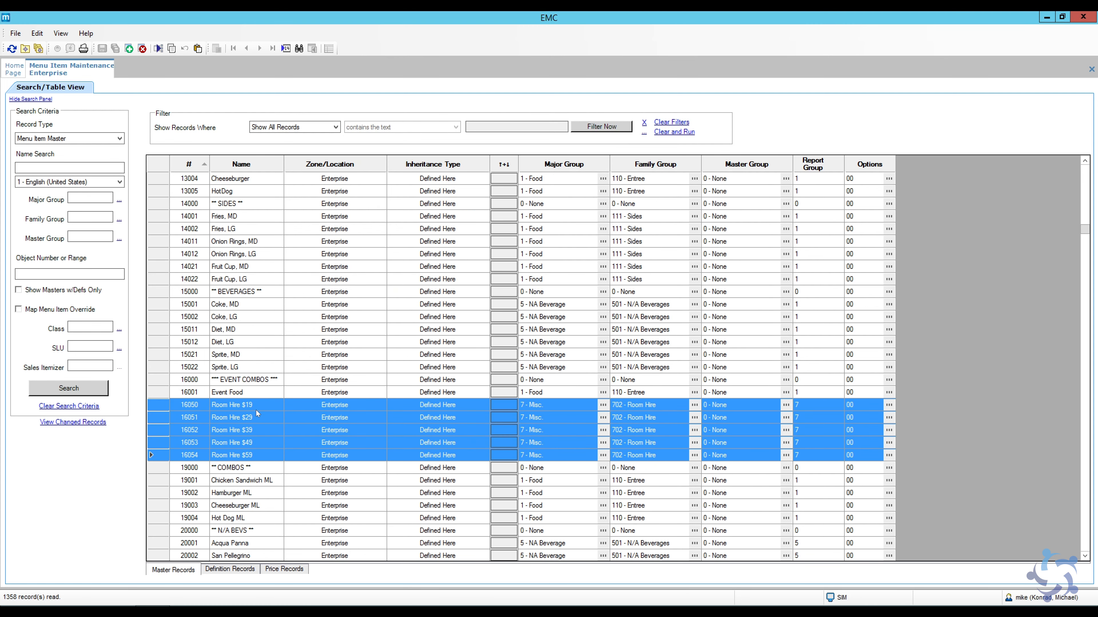
{"action": "left_click", "coordinate": [264, 405]}
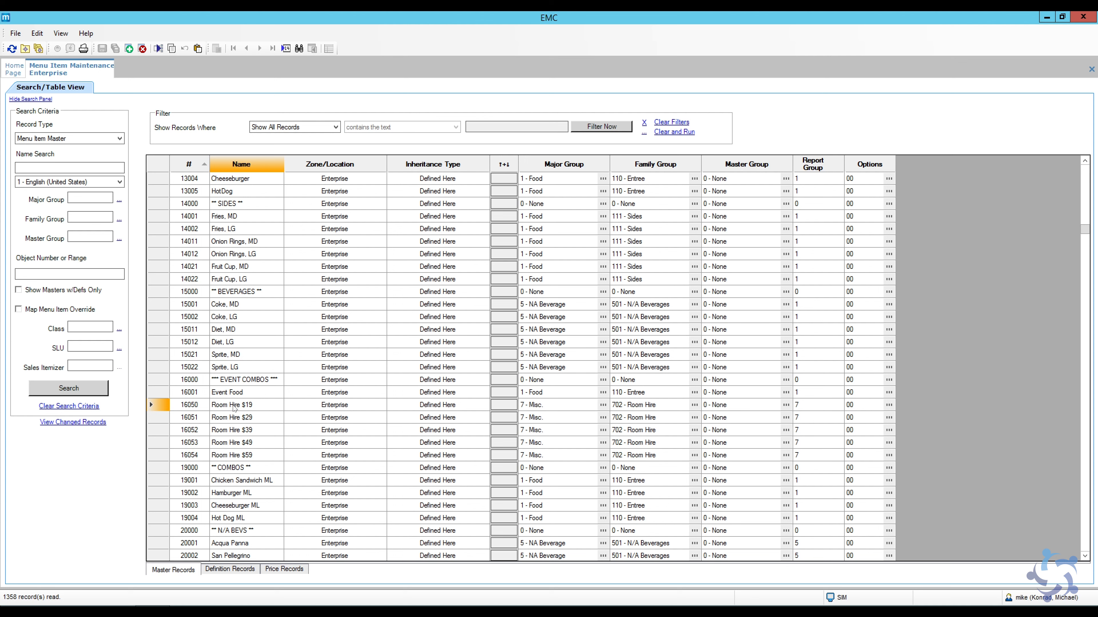
{"action": "left_click", "coordinate": [222, 394]}
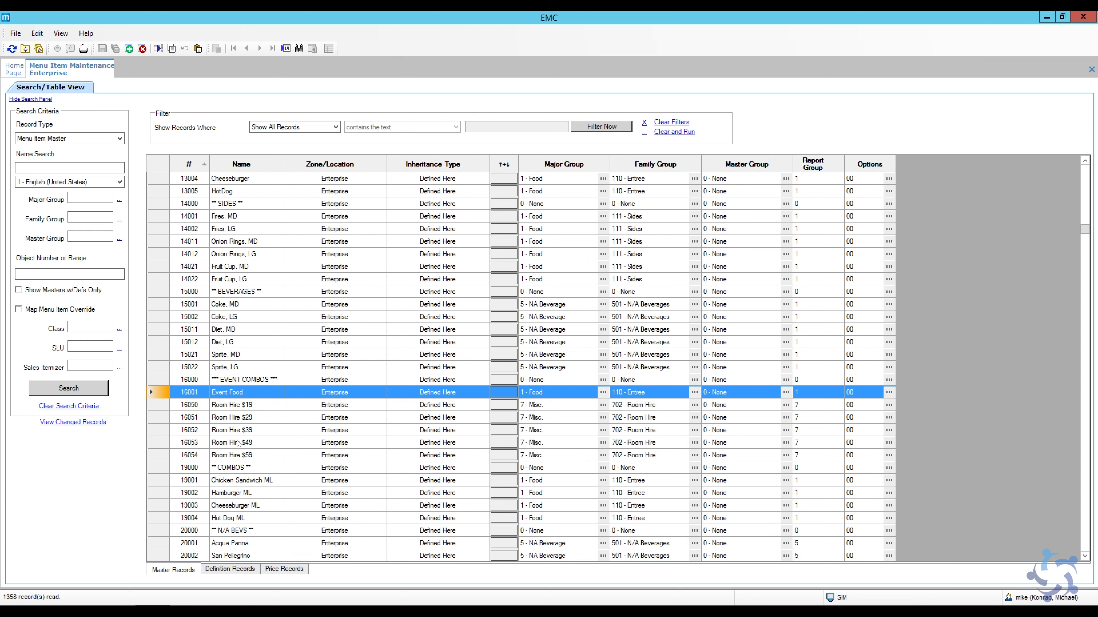
{"action": "left_click", "coordinate": [255, 407]}
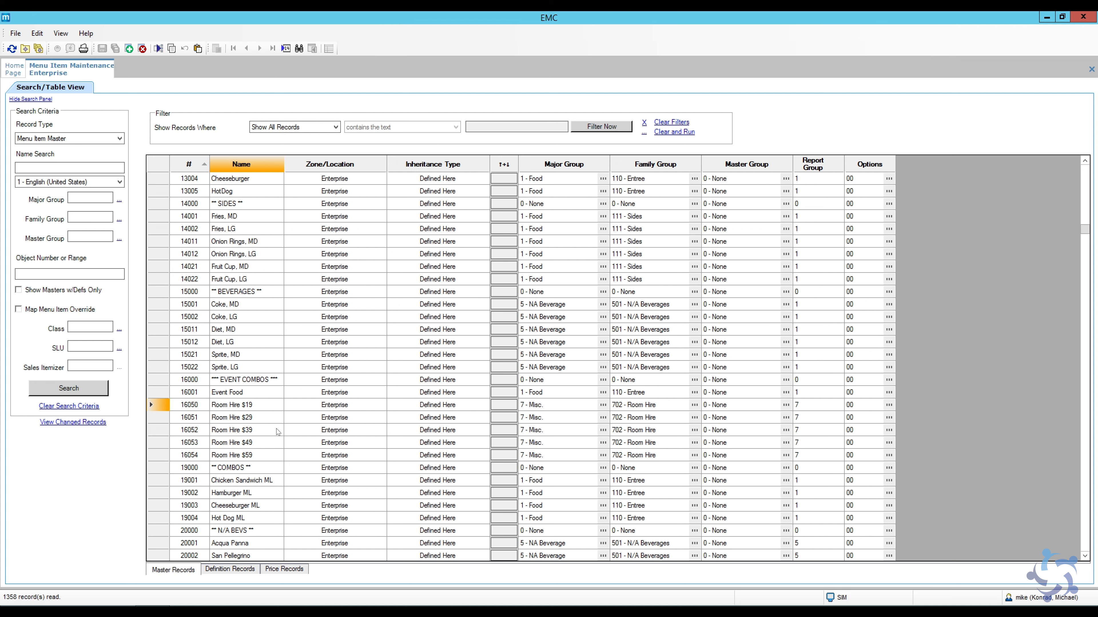
{"action": "left_click_drag", "start_coordinate": [158, 393], "coordinate": [153, 456]}
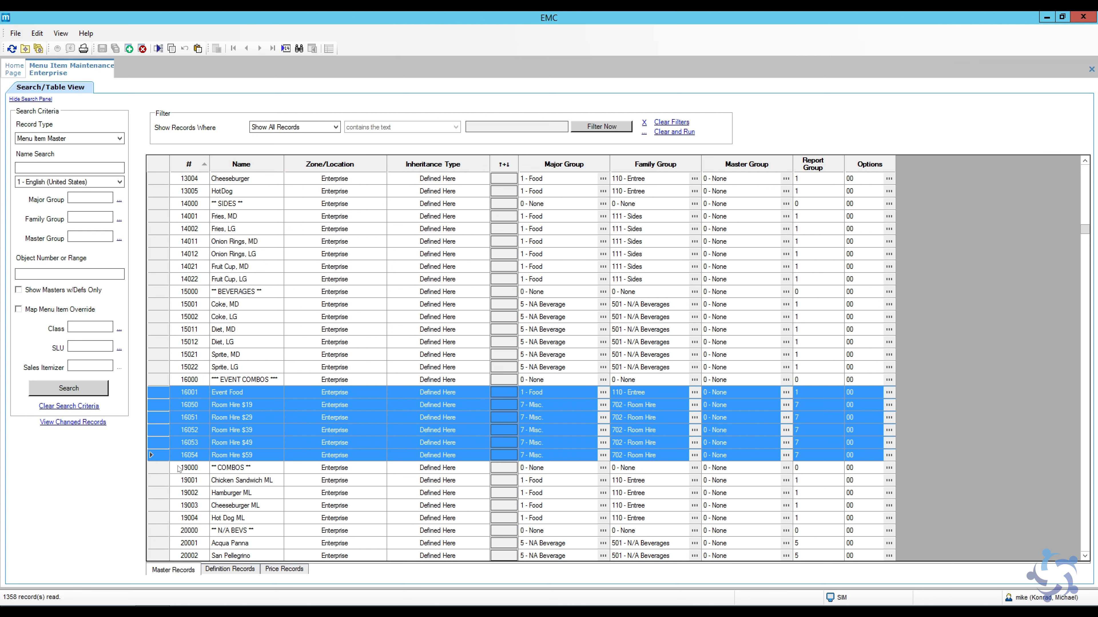
{"action": "scroll", "coordinate": [249, 463], "scroll_direction": "down", "scroll_amount": 2}
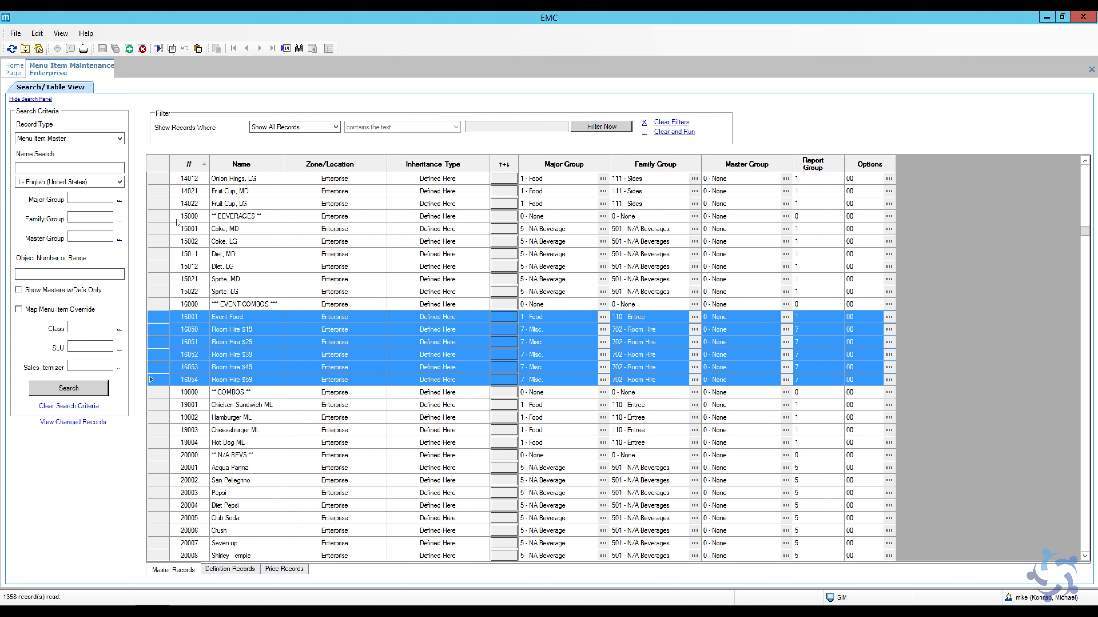
Step: Set the print class of menu item class 1599 COMBO ITEMS to 100 - Check Only
{"action": "left_click", "coordinate": [15, 69]}
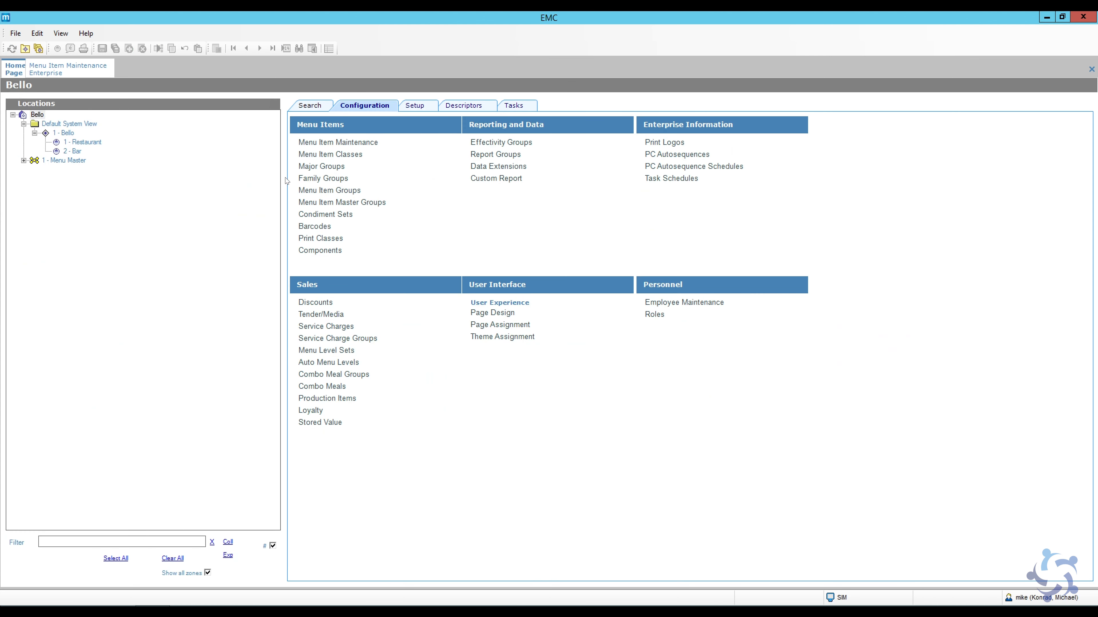
{"action": "left_click", "coordinate": [349, 156]}
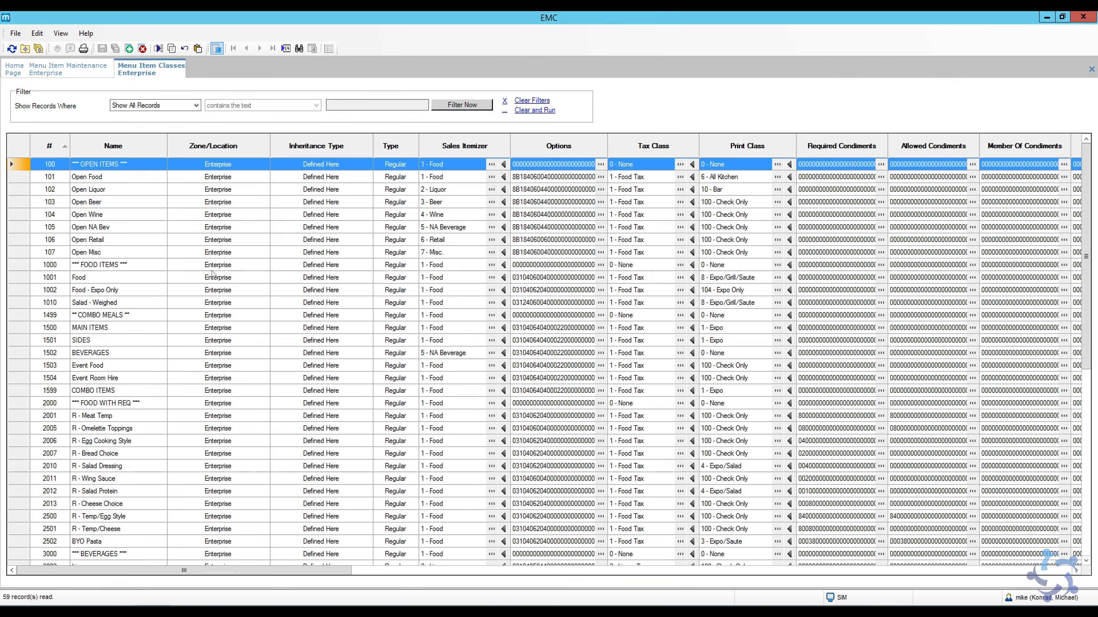
{"action": "left_click", "coordinate": [22, 379]}
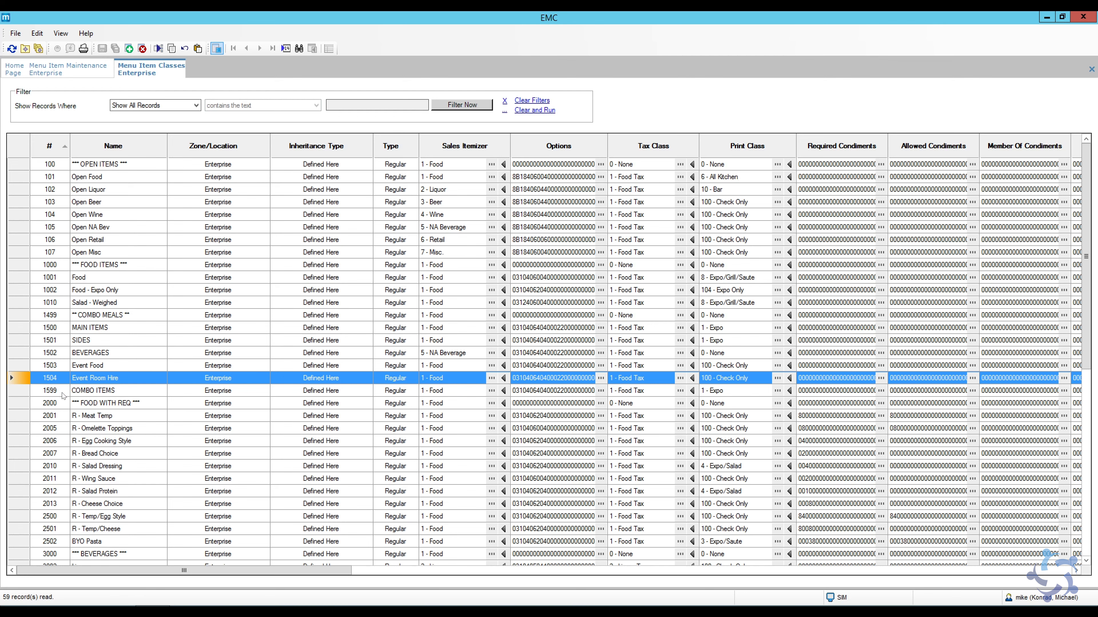
{"action": "double_click", "coordinate": [20, 392]}
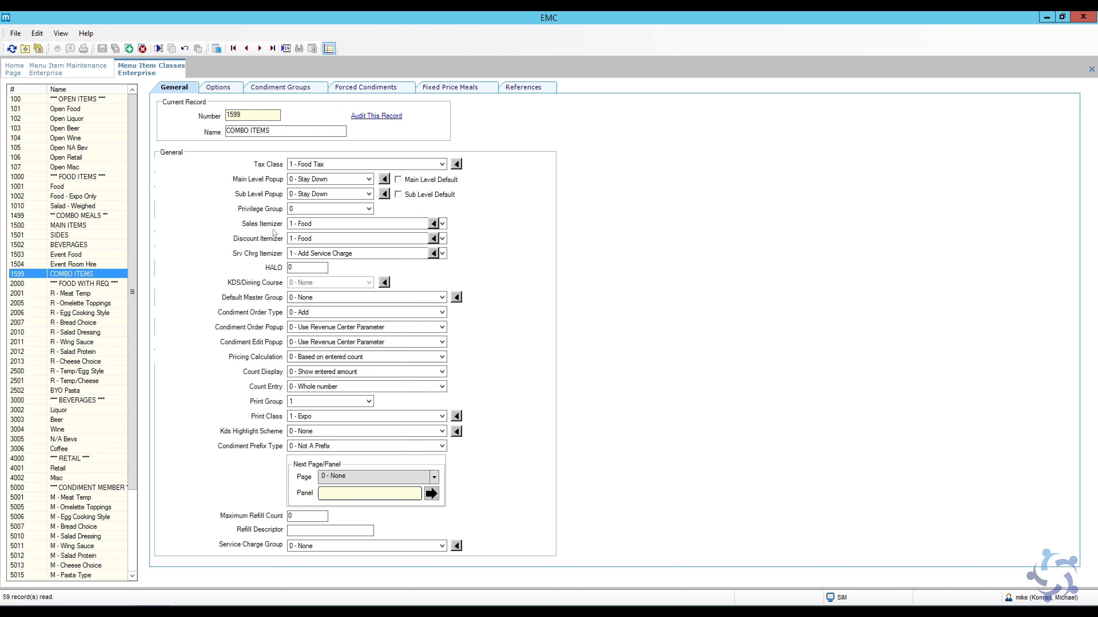
{"action": "left_click", "coordinate": [304, 417]}
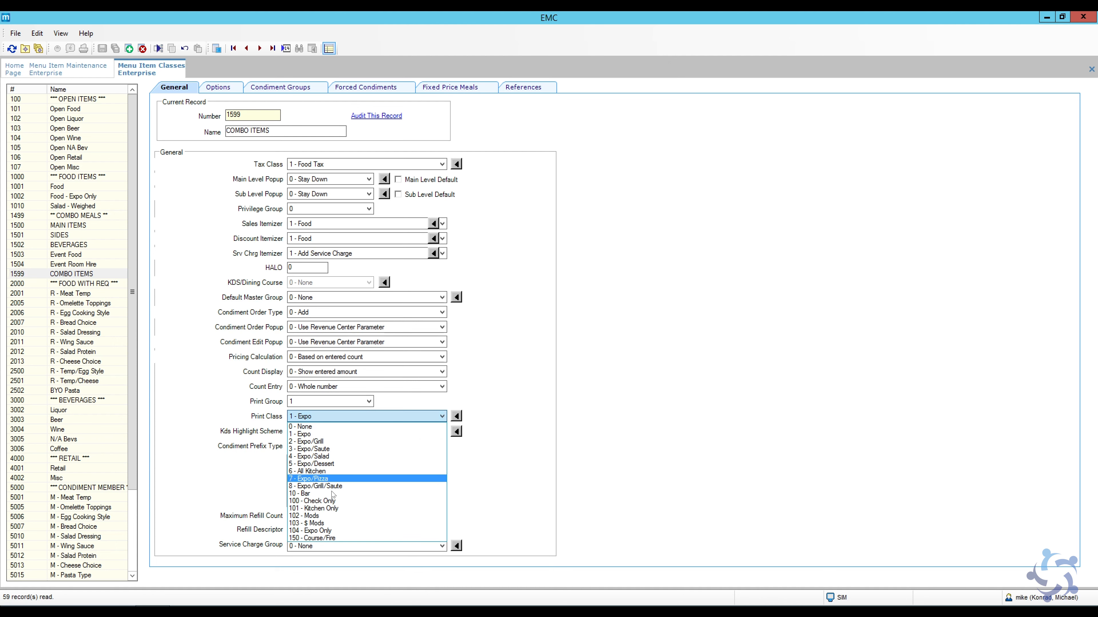
{"action": "left_click", "coordinate": [335, 502]}
{"action": "left_click", "coordinate": [332, 417]}
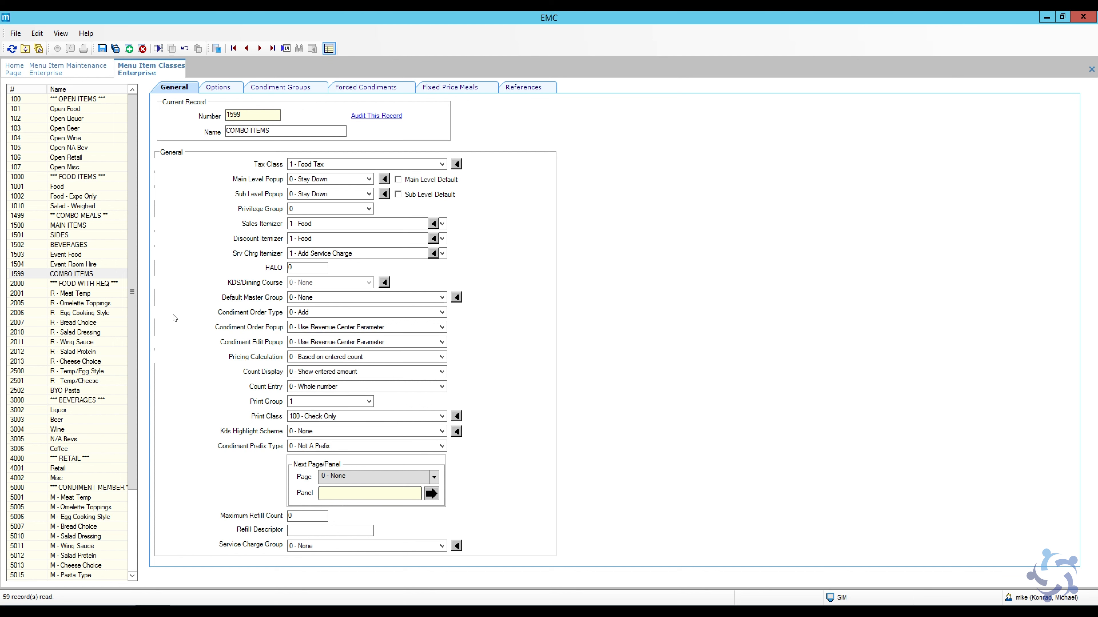
Step: Check the options and allowed condiment groups of the COMBO ITEMS class, and save its changes
{"action": "left_click", "coordinate": [217, 88]}
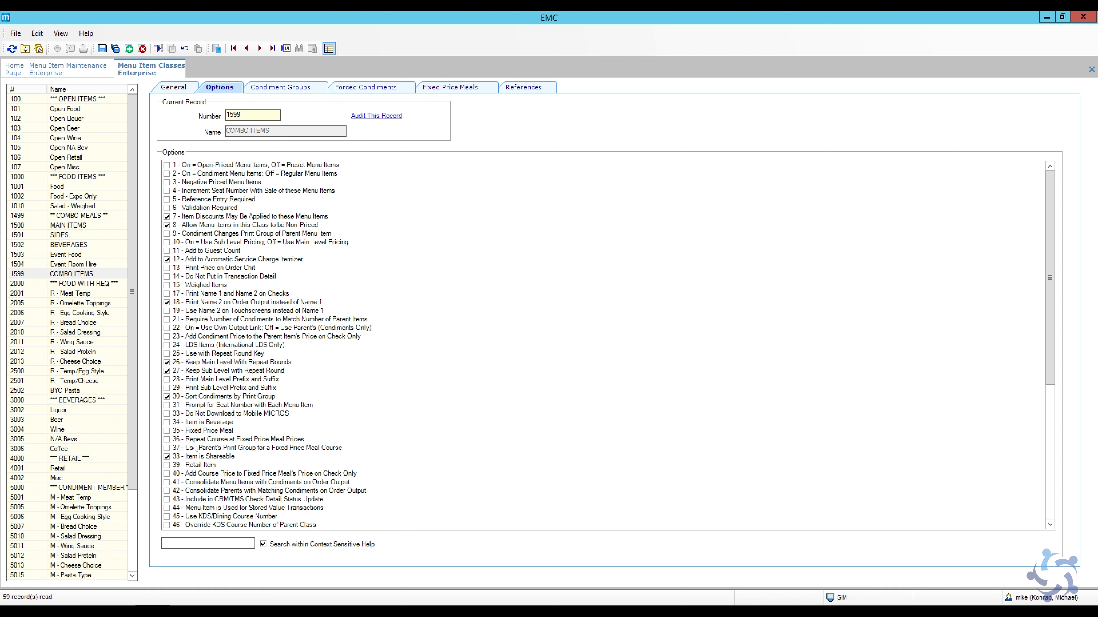
{"action": "left_click_drag", "start_coordinate": [1050, 323], "coordinate": [1053, 489]}
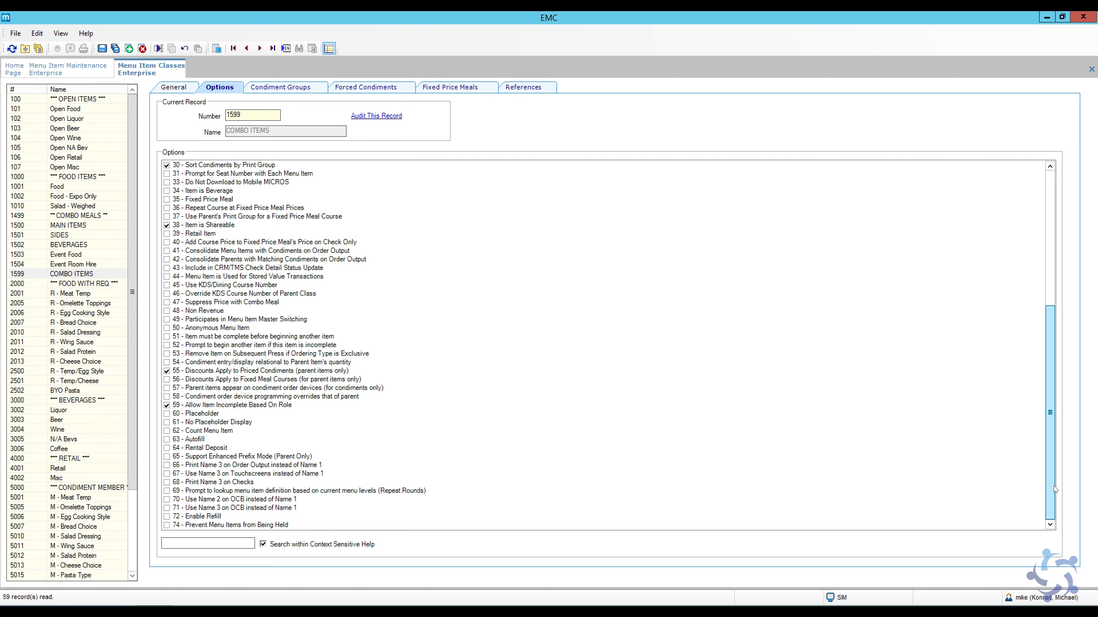
{"action": "left_click", "coordinate": [283, 87]}
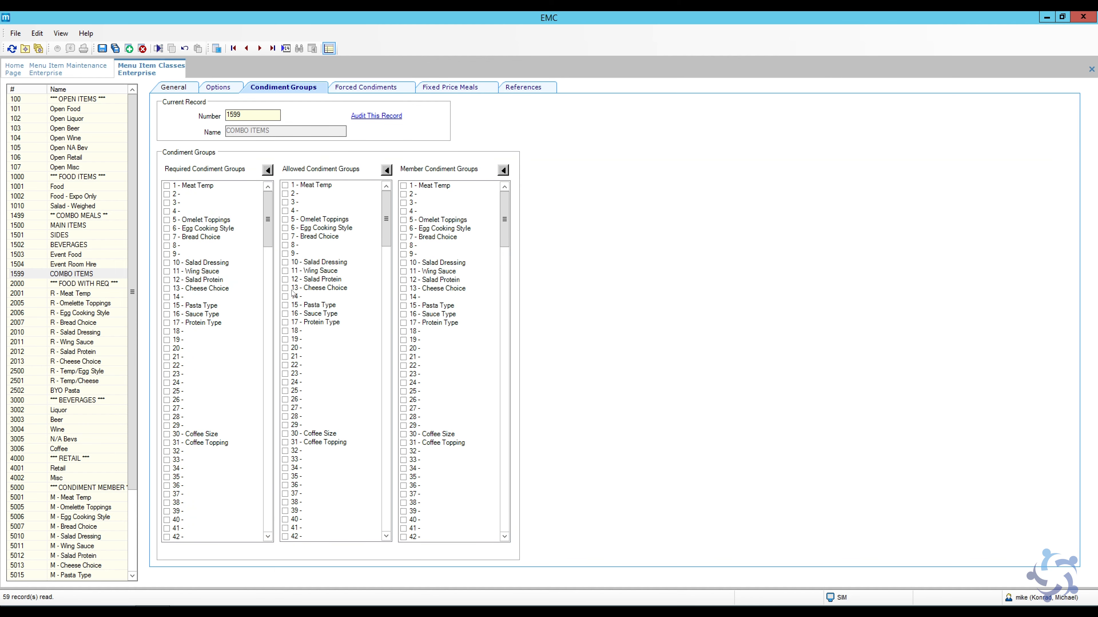
{"action": "left_click_drag", "start_coordinate": [387, 236], "coordinate": [404, 541]}
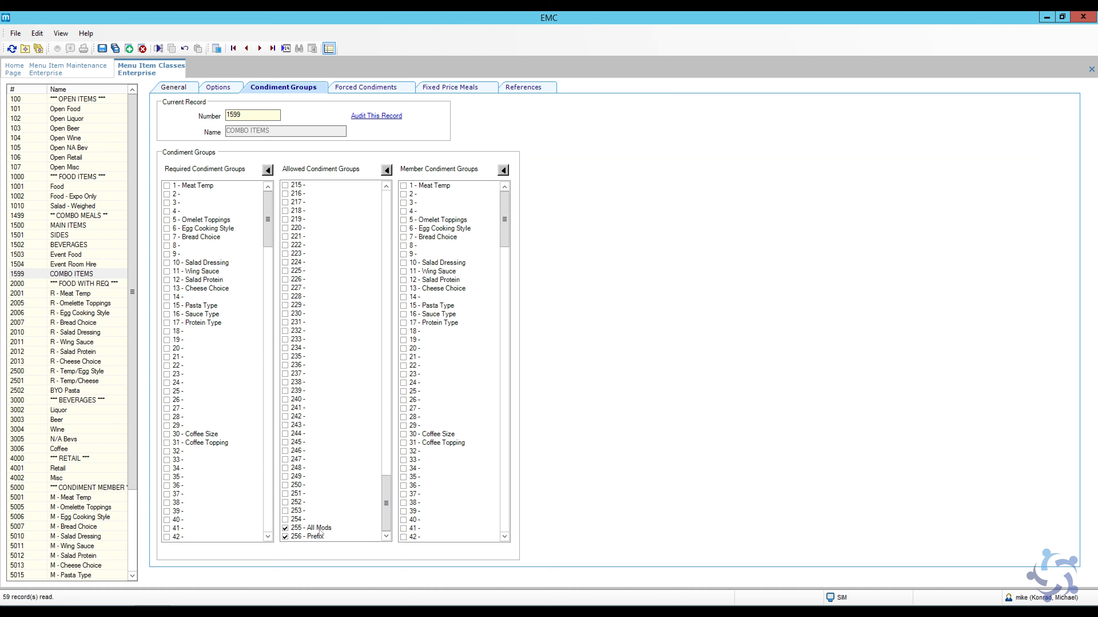
{"action": "left_click_drag", "start_coordinate": [387, 504], "coordinate": [326, 234]}
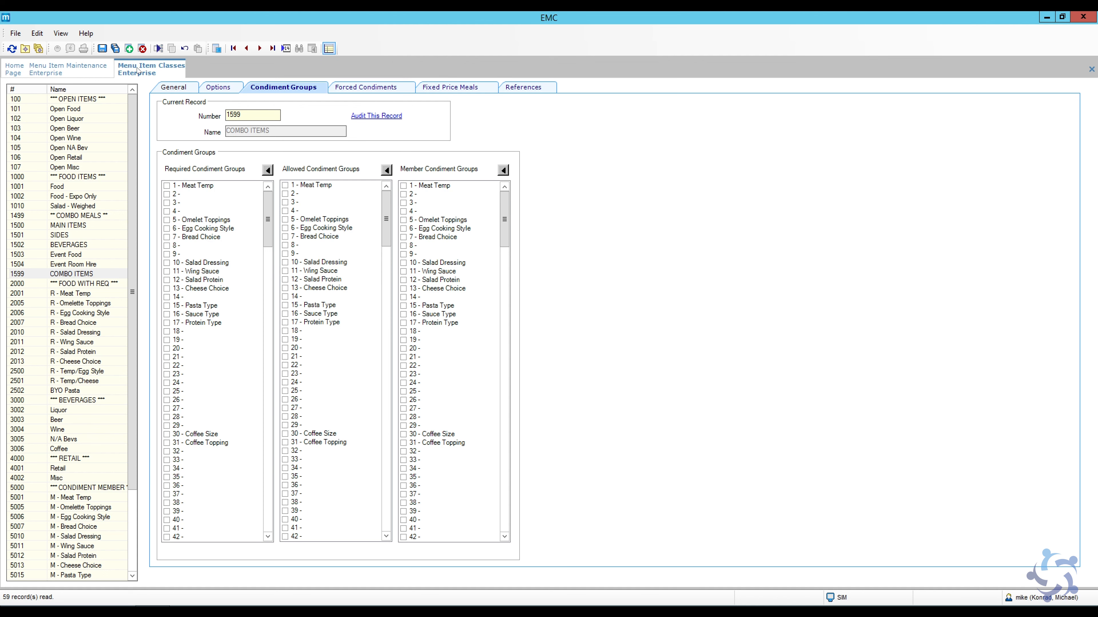
{"action": "left_click", "coordinate": [102, 49]}
{"action": "left_click", "coordinate": [99, 274]}
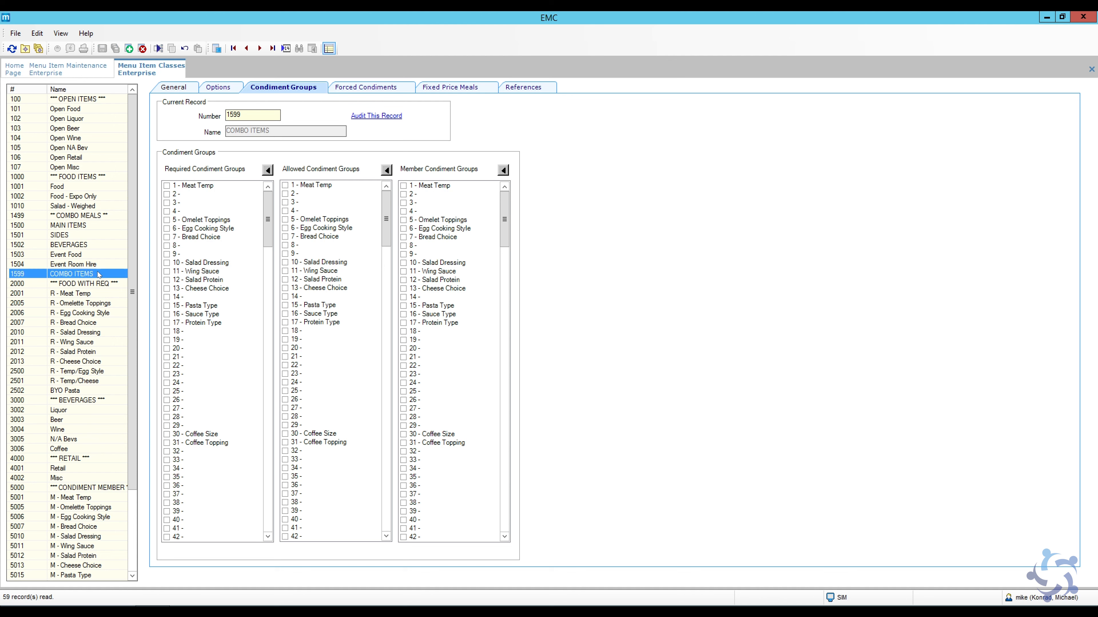
Step: Check the condiment groups of the Event Food and Event Room Hire classes, and close the class and menu item maintenance pages
{"action": "left_click", "coordinate": [88, 255]}
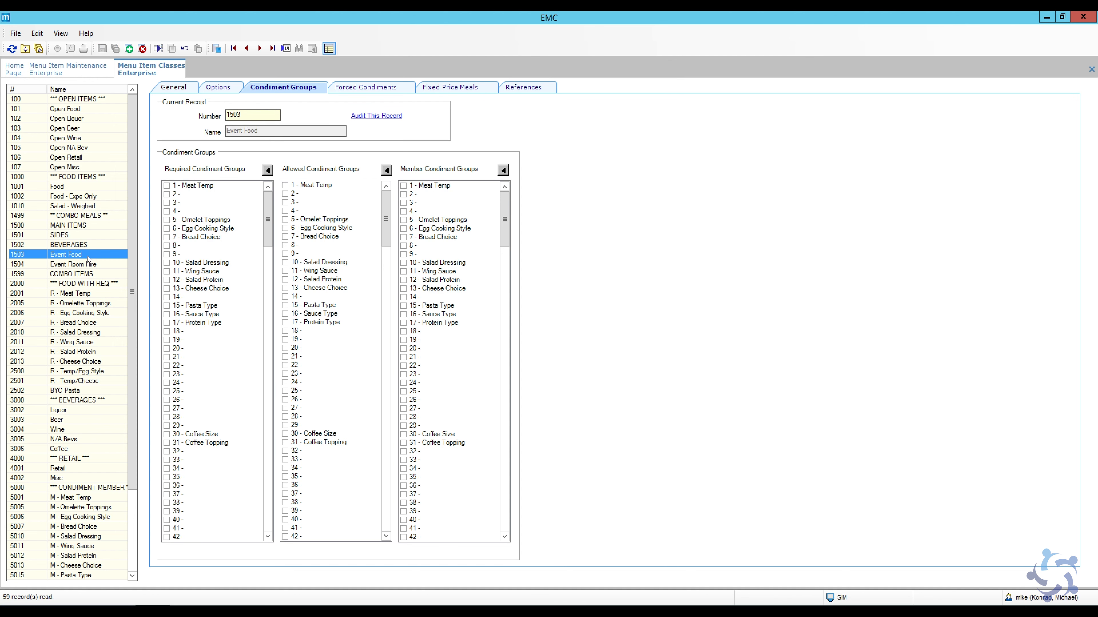
{"action": "left_click", "coordinate": [103, 269]}
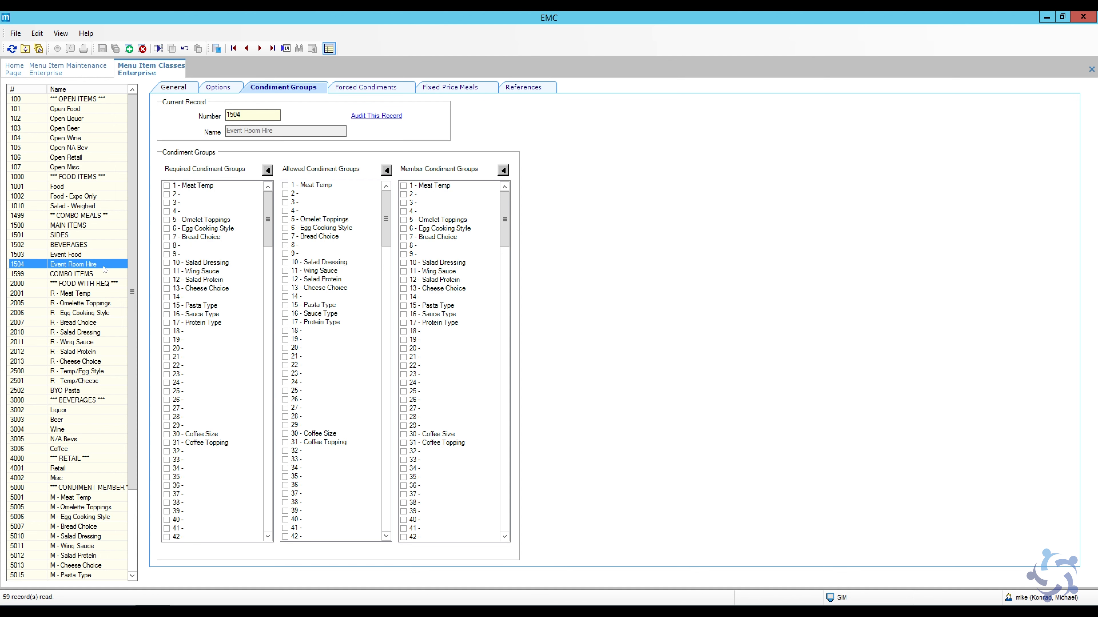
{"action": "left_click", "coordinate": [104, 276]}
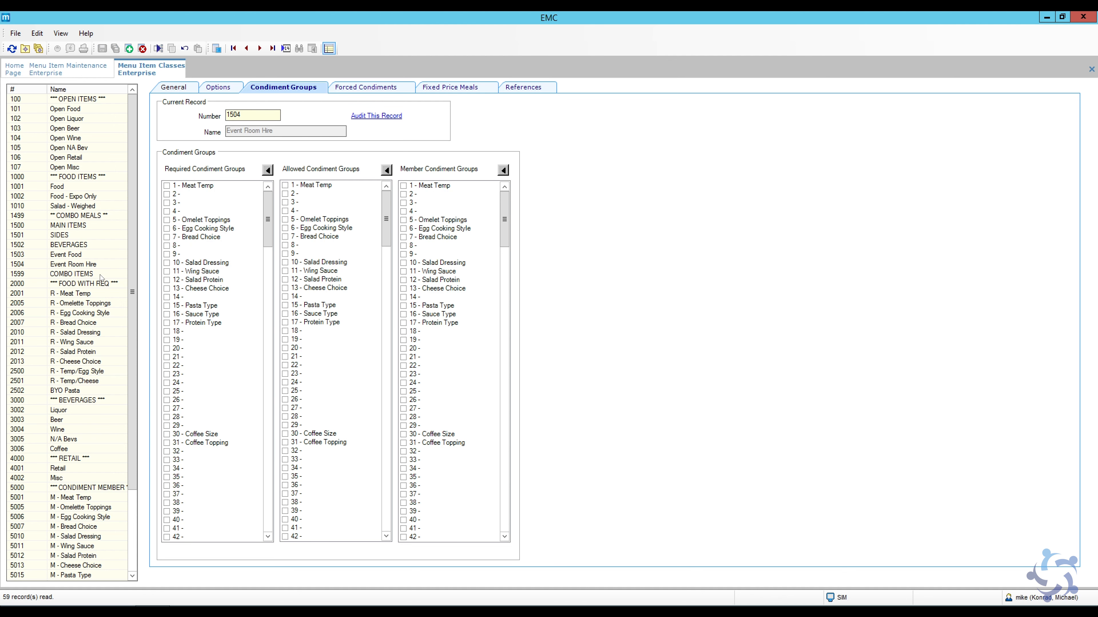
{"action": "right_click", "coordinate": [152, 69]}
{"action": "left_click", "coordinate": [171, 71]}
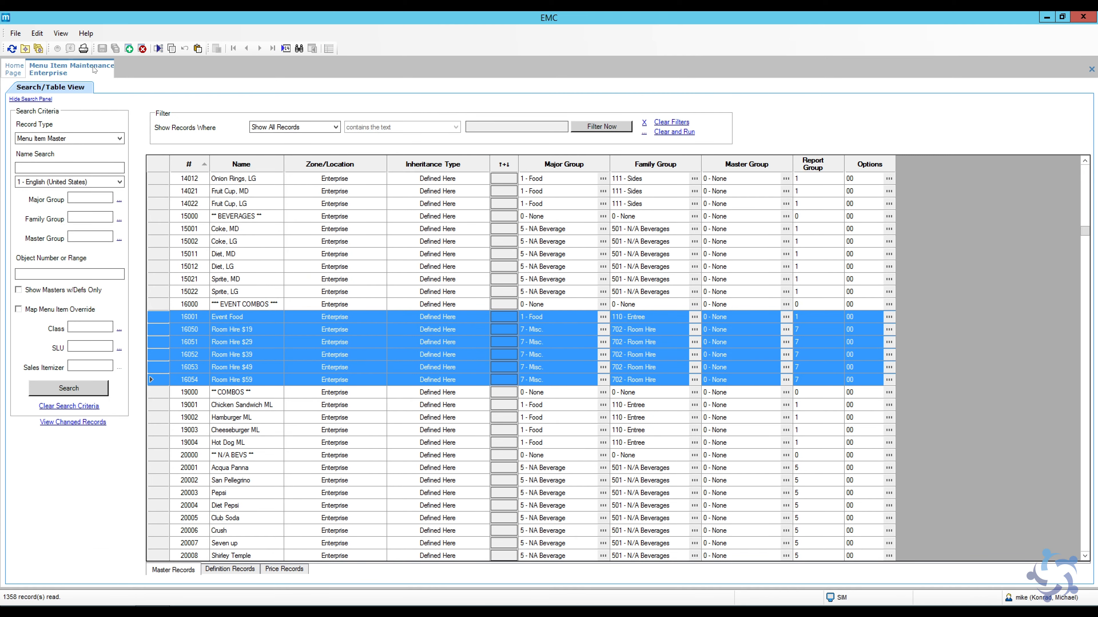
{"action": "right_click", "coordinate": [95, 70]}
{"action": "left_click", "coordinate": [118, 73]}
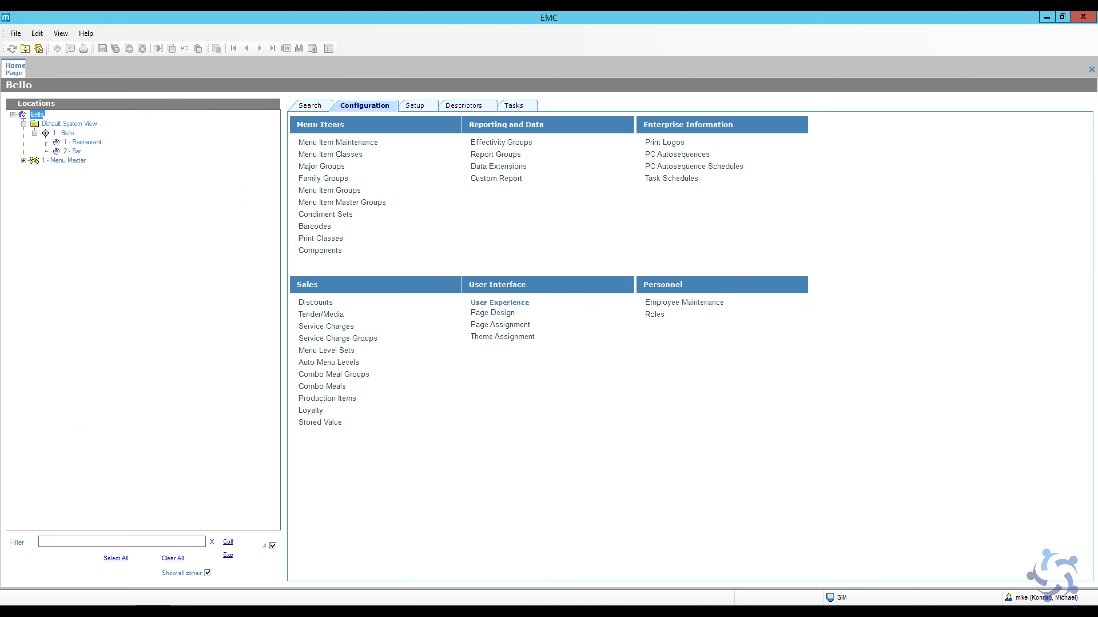
Step: Reopen enterprise Menu Item Maintenance, load all master records and find the first name containing "combo"
{"action": "left_click", "coordinate": [338, 143]}
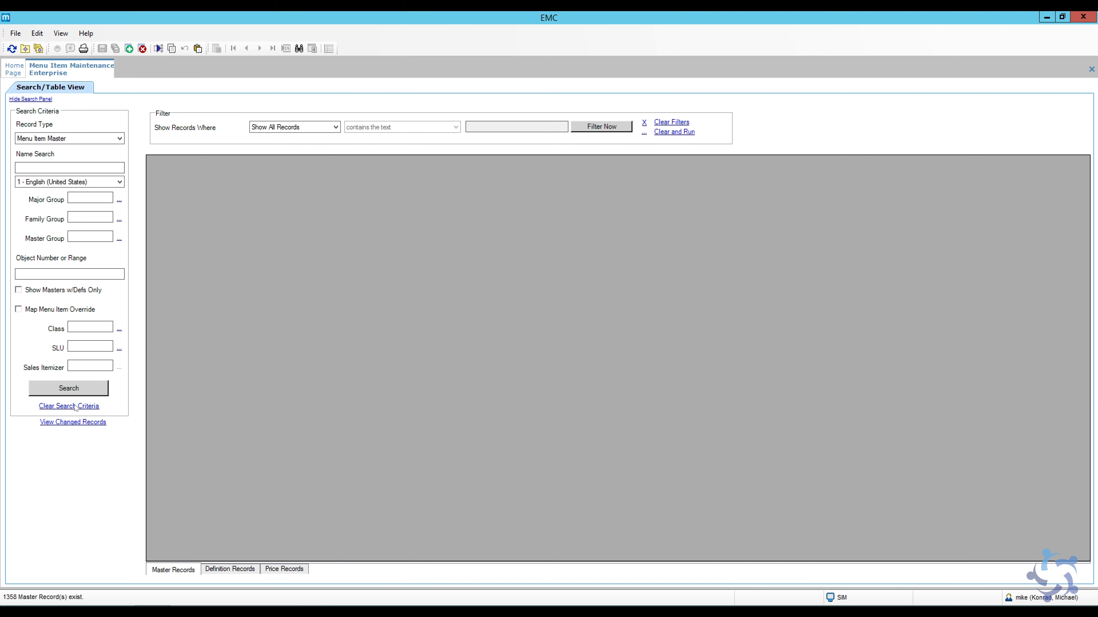
{"action": "left_click", "coordinate": [75, 390]}
{"action": "left_click", "coordinate": [310, 355]}
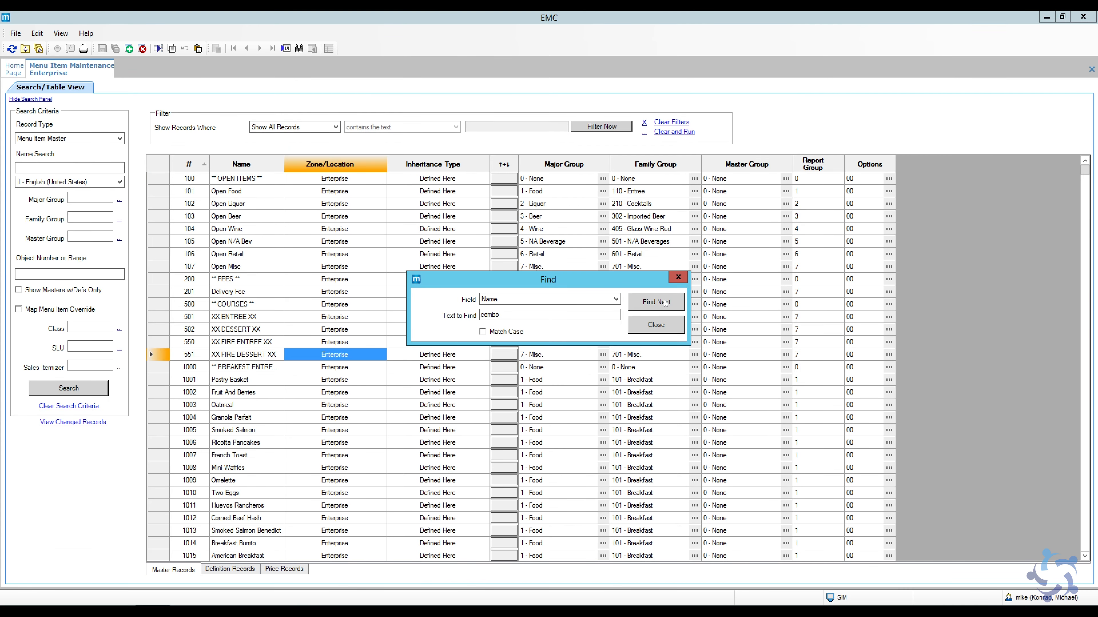
{"action": "left_click", "coordinate": [665, 303]}
{"action": "left_click", "coordinate": [678, 277]}
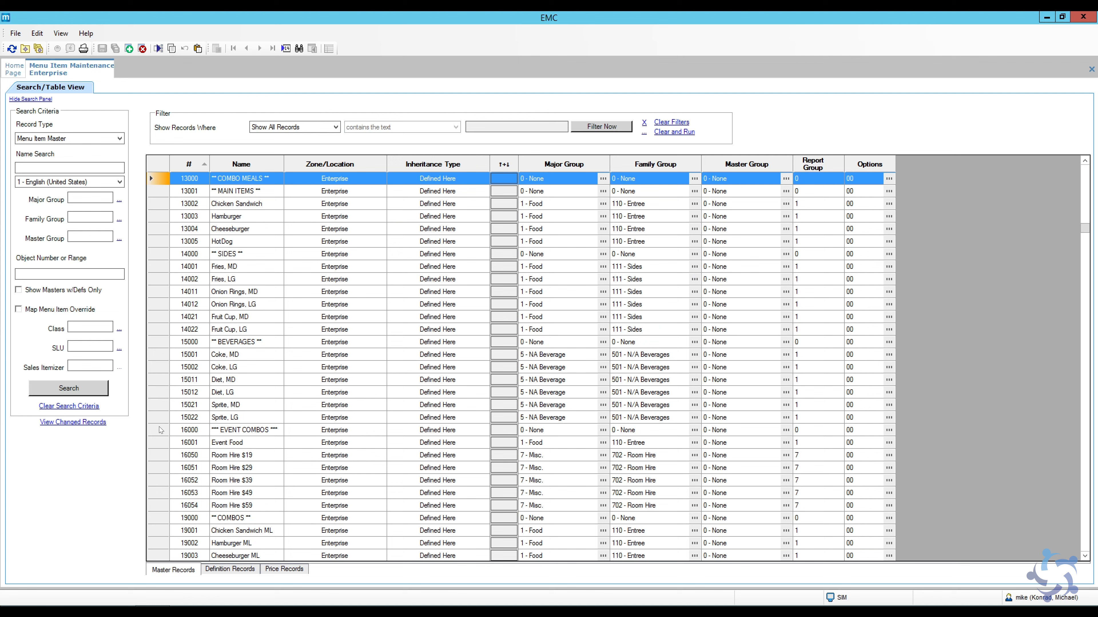
Step: Start adding a master record copied from 16001 Event Food in the event combos section, with record number 16100
{"action": "left_click", "coordinate": [160, 430]}
{"action": "scroll", "coordinate": [204, 440], "scroll_direction": "down", "scroll_amount": 3}
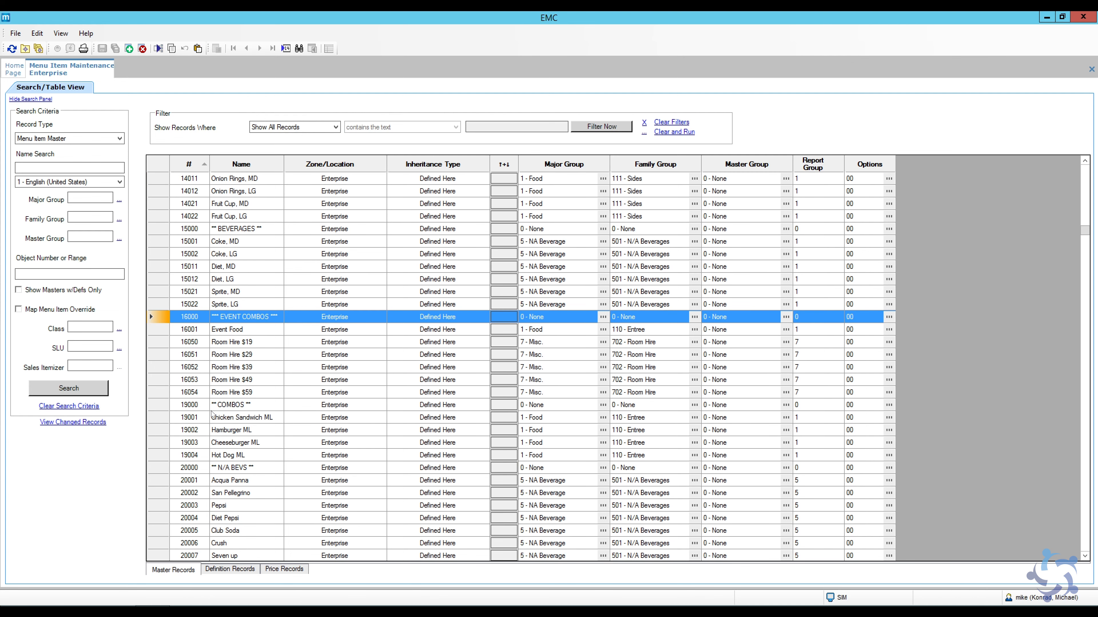
{"action": "left_click", "coordinate": [157, 409]}
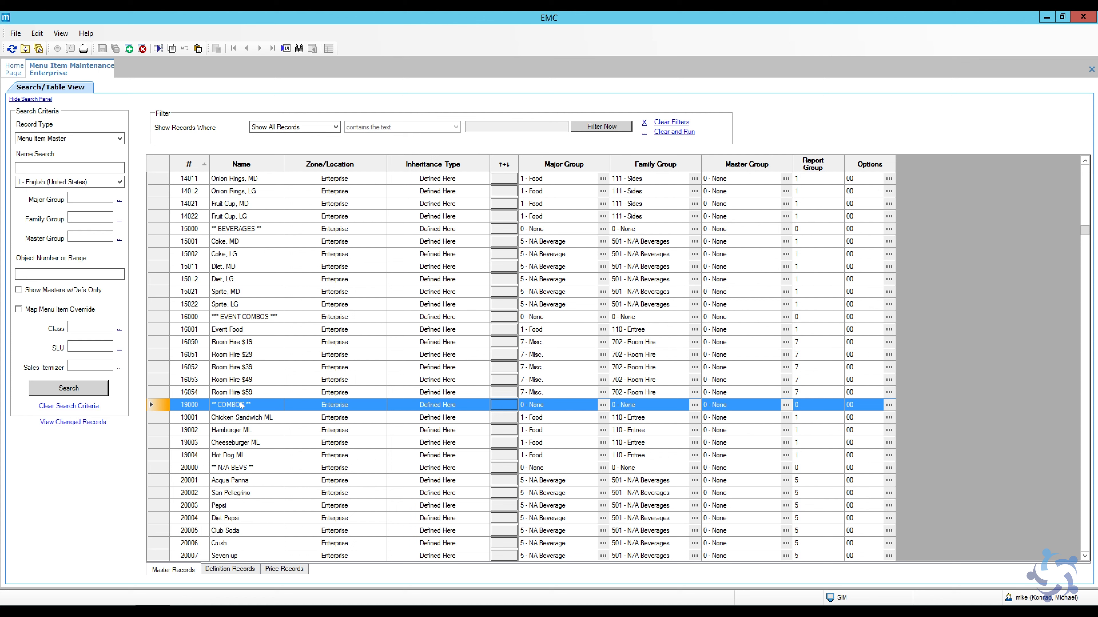
{"action": "left_click", "coordinate": [228, 392]}
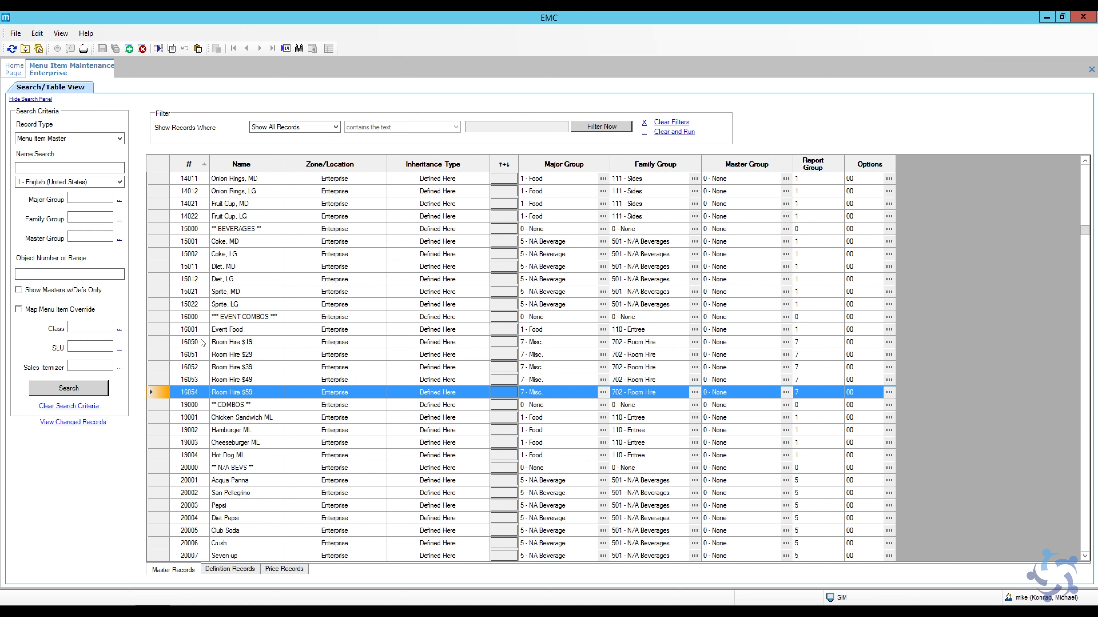
{"action": "left_click", "coordinate": [162, 328]}
{"action": "key", "text": "ctrl+i"}
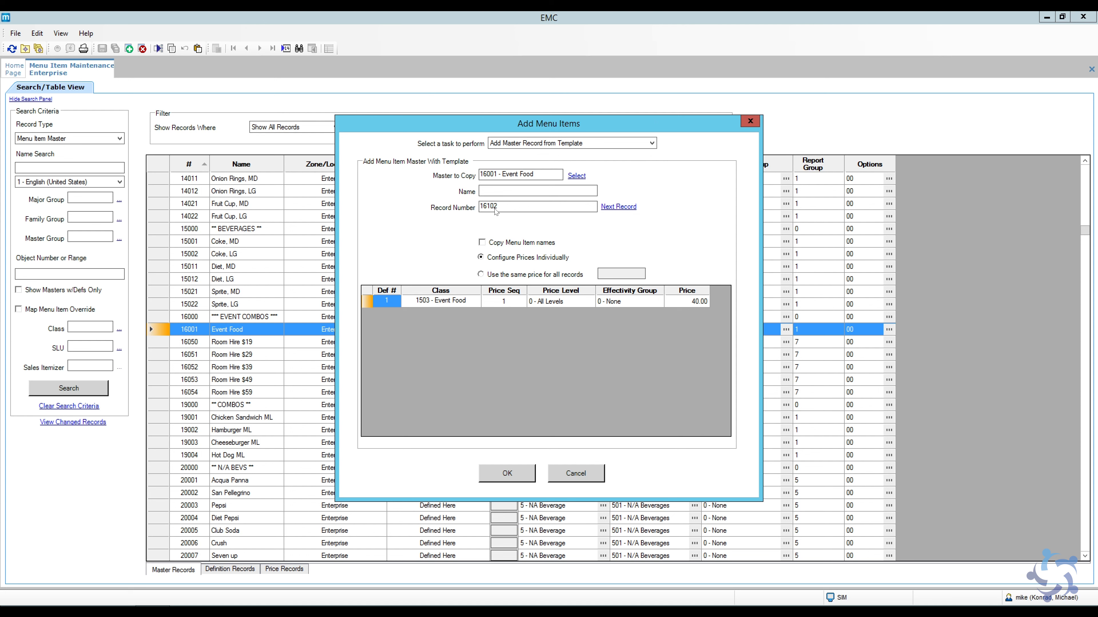
{"action": "left_click", "coordinate": [495, 209]}
{"action": "key", "text": "BackSpace"}
{"action": "type", "text": "0"}
Step: Name the new record Event Package $59 and add it without adding another item
{"action": "left_click", "coordinate": [503, 192]}
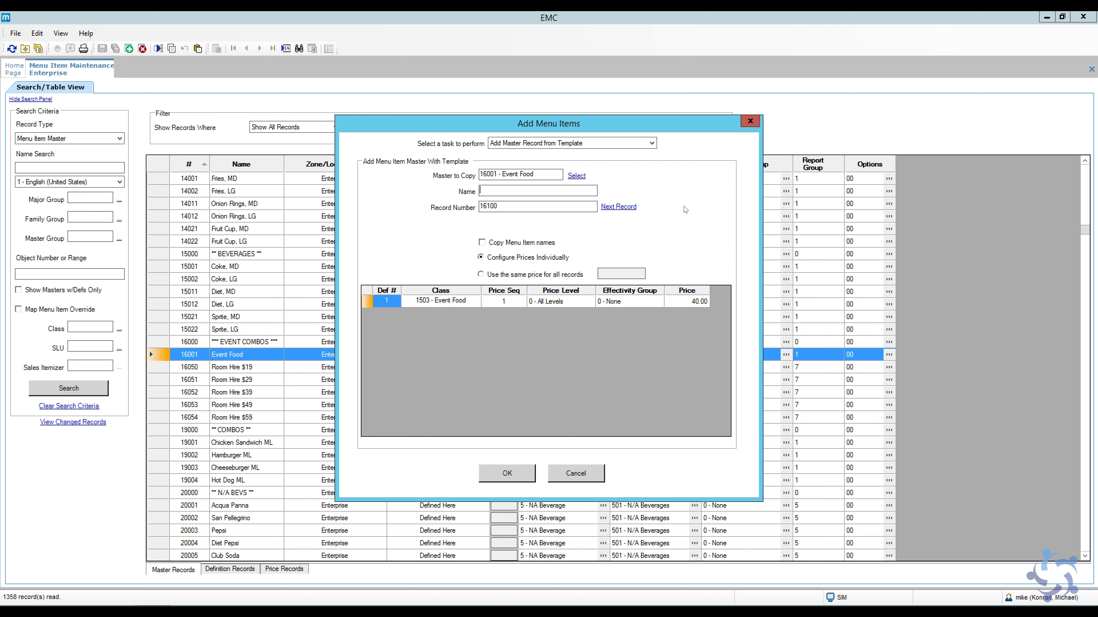
{"action": "type", "text": "Event Package"}
{"action": "type", "text": "$59"}
{"action": "left_click", "coordinate": [506, 476]}
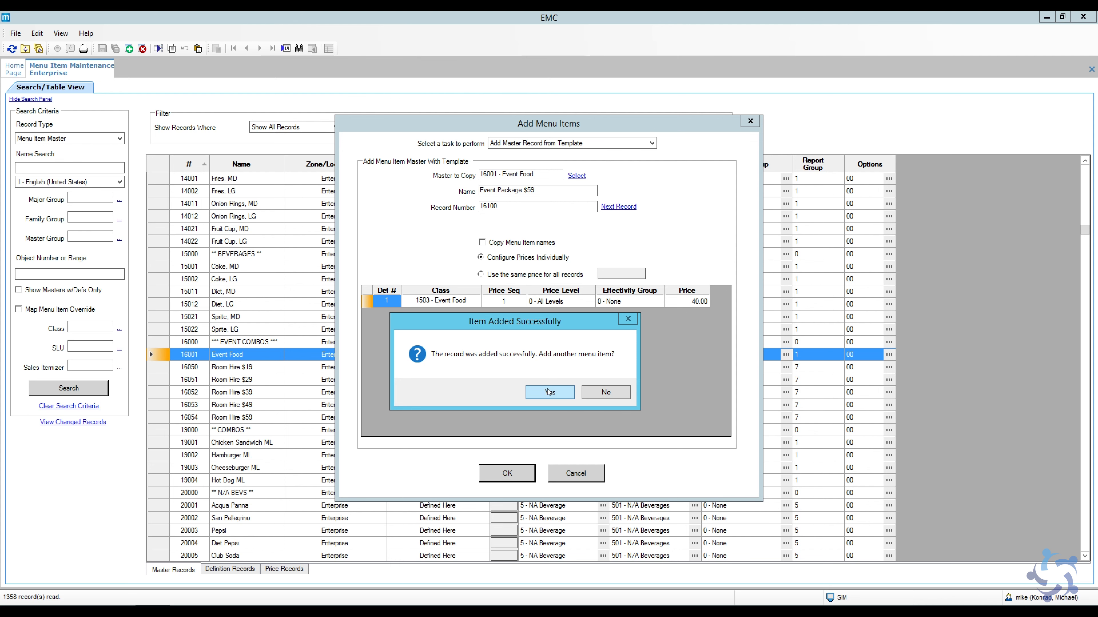
{"action": "left_click", "coordinate": [606, 393]}
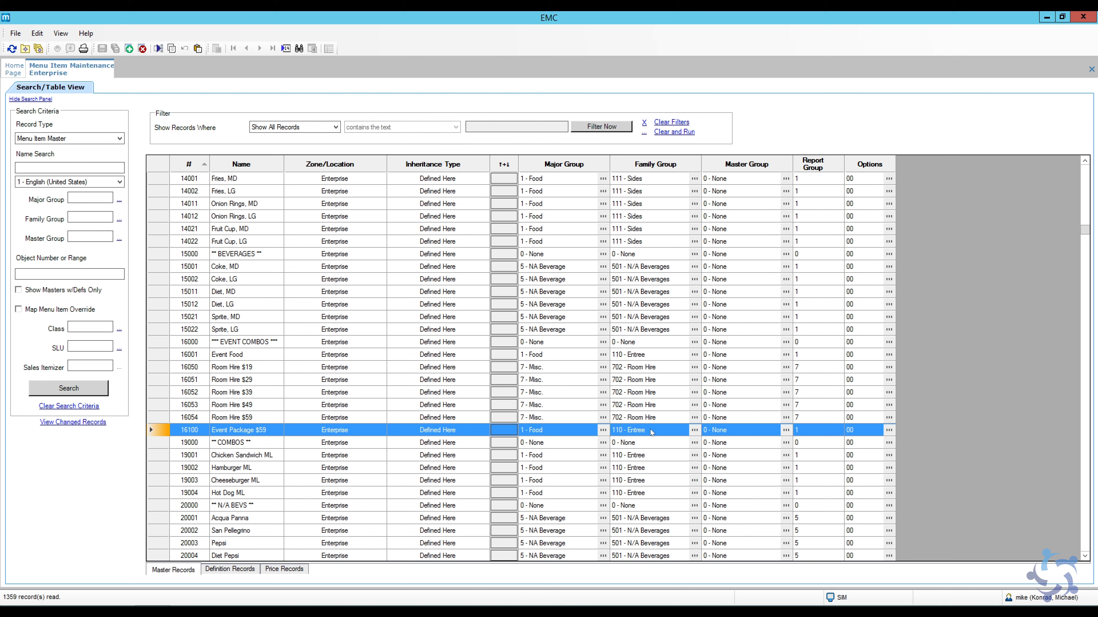
Step: Set the menu item class of Event Package $59 to 1599 - COMBO ITEMS, save it, and check its price record
{"action": "left_click", "coordinate": [233, 570]}
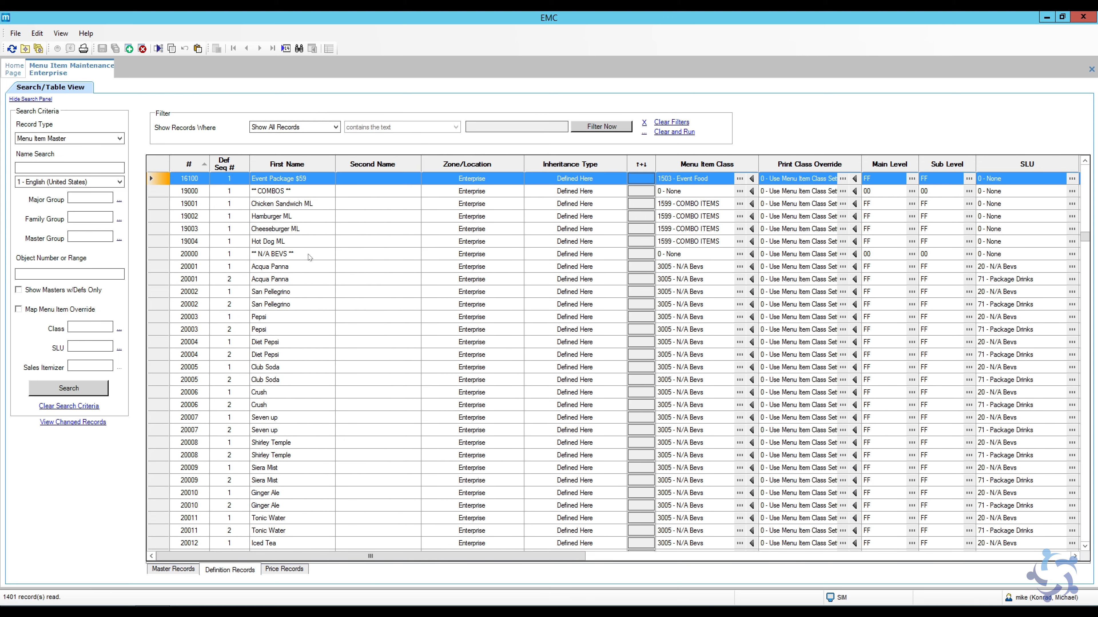
{"action": "left_click", "coordinate": [739, 179]}
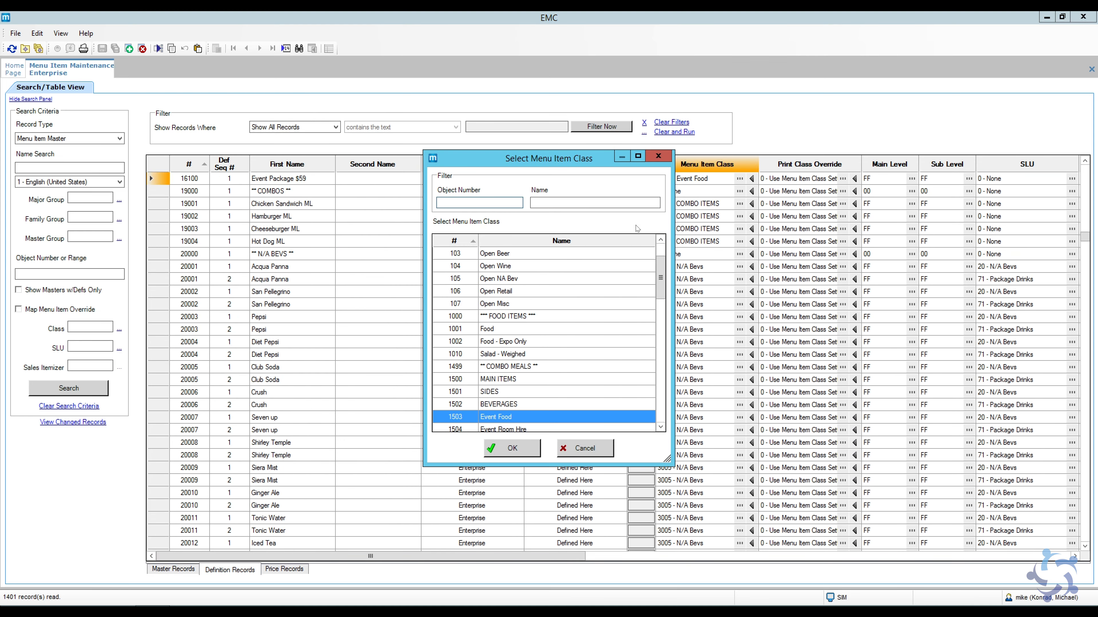
{"action": "scroll", "coordinate": [529, 406], "scroll_direction": "down", "scroll_amount": 1}
{"action": "left_click", "coordinate": [529, 405]}
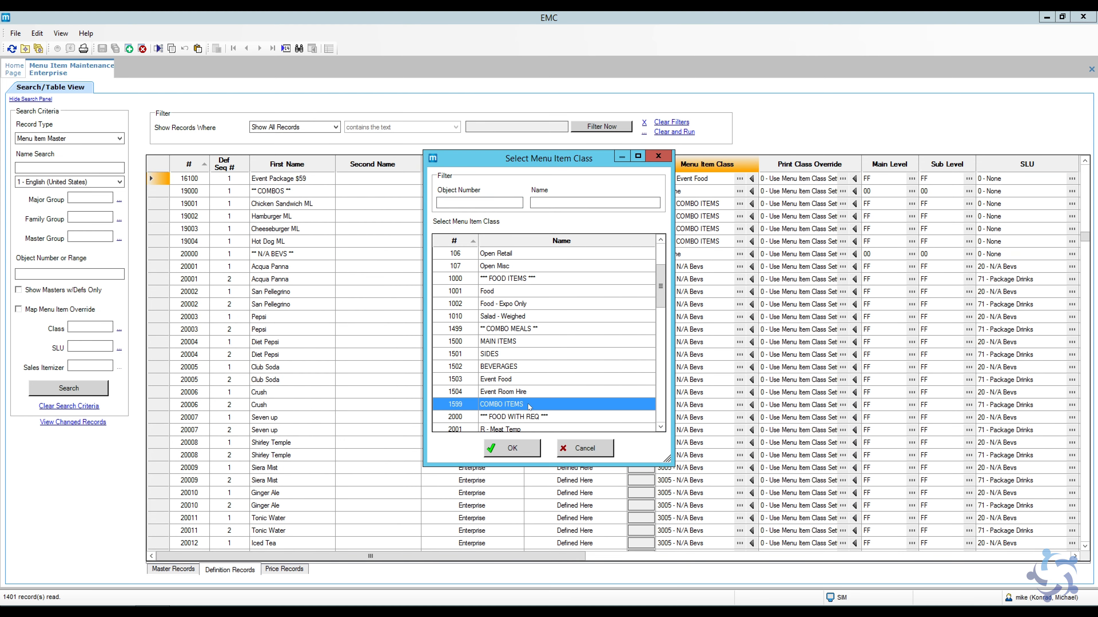
{"action": "left_click", "coordinate": [518, 450]}
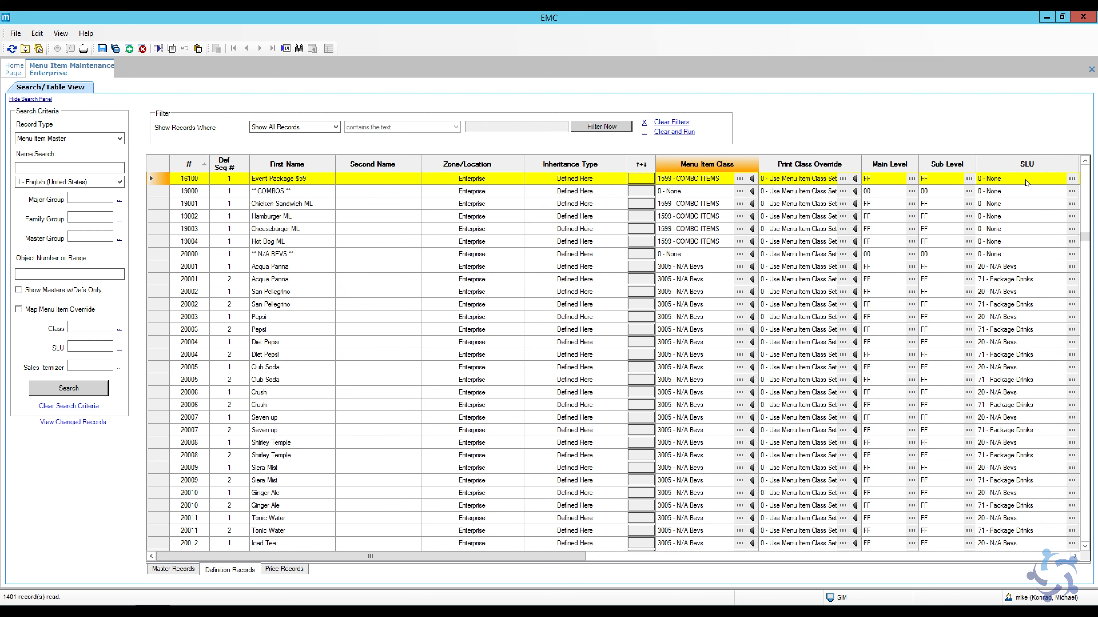
{"action": "key", "text": "ctrl+s"}
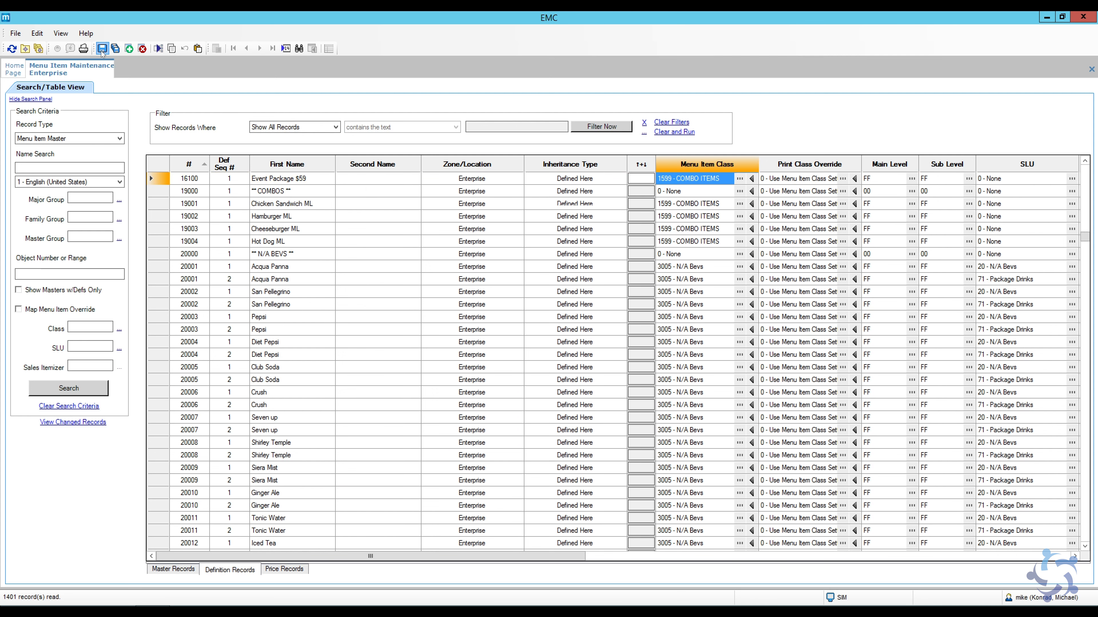
{"action": "left_click", "coordinate": [285, 570]}
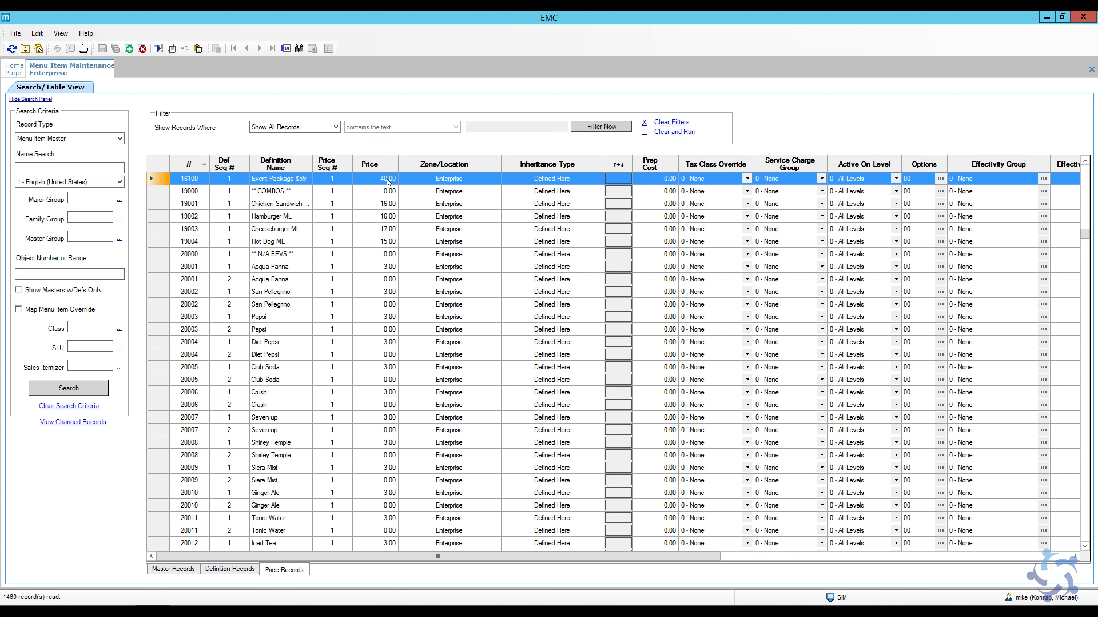
{"action": "left_click", "coordinate": [168, 569]}
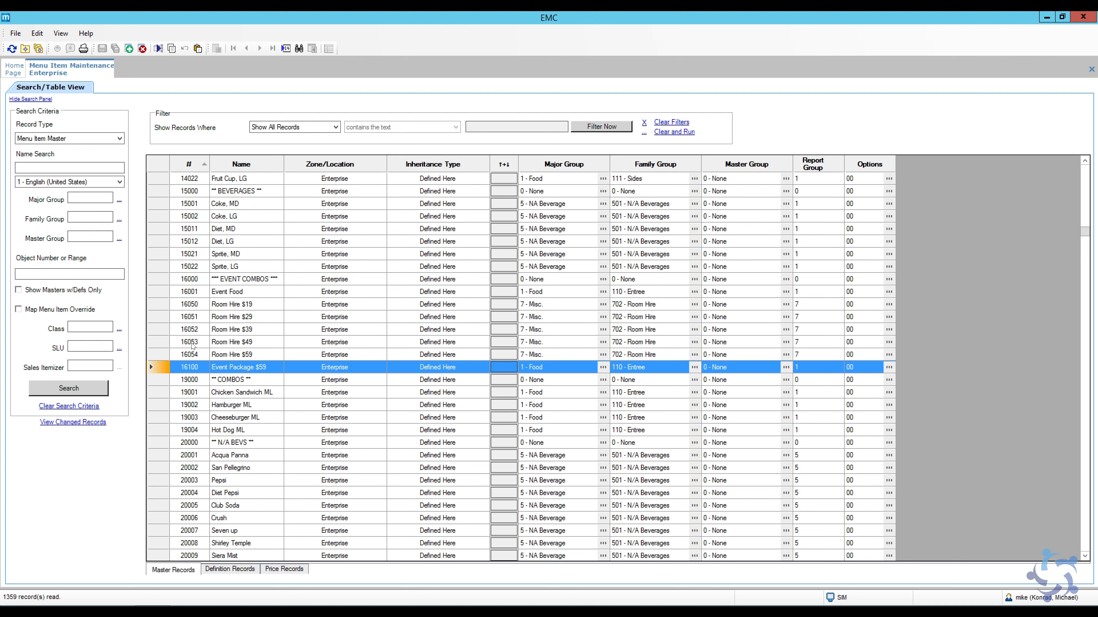
Step: Add master records 16101 to 16104 from the Event Package $59 template, named Event Package $69, $79, $89 and $99
{"action": "left_click", "coordinate": [130, 49]}
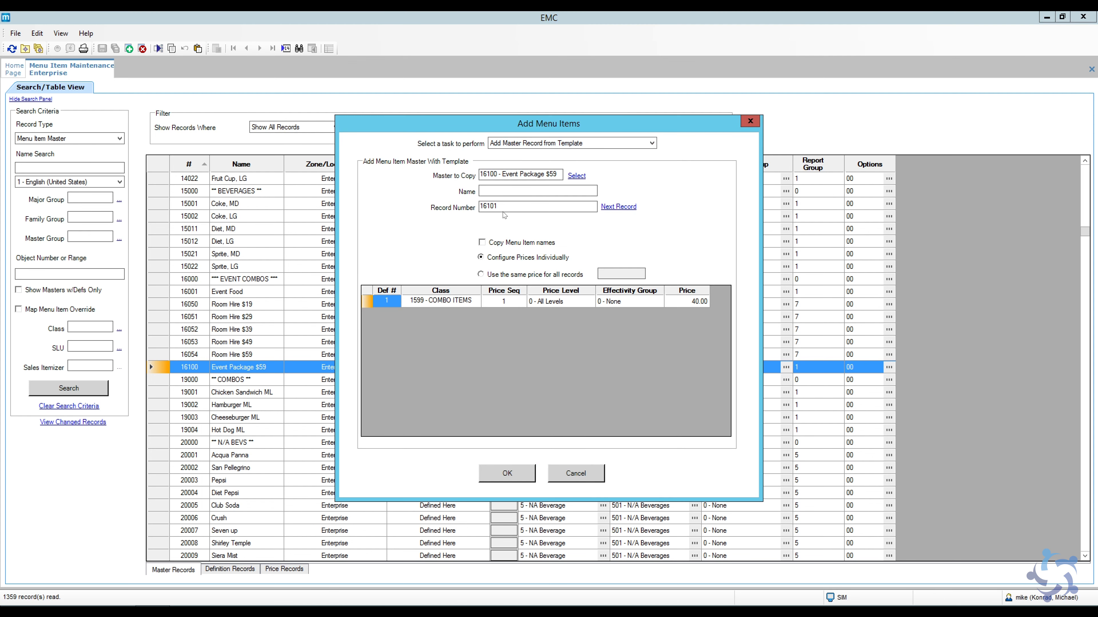
{"action": "type", "text": "Event Package $59"}
{"action": "left_click", "coordinate": [531, 191]}
{"action": "key", "text": "BackSpace"}
{"action": "type", "text": "6"}
{"action": "left_click", "coordinate": [510, 470]}
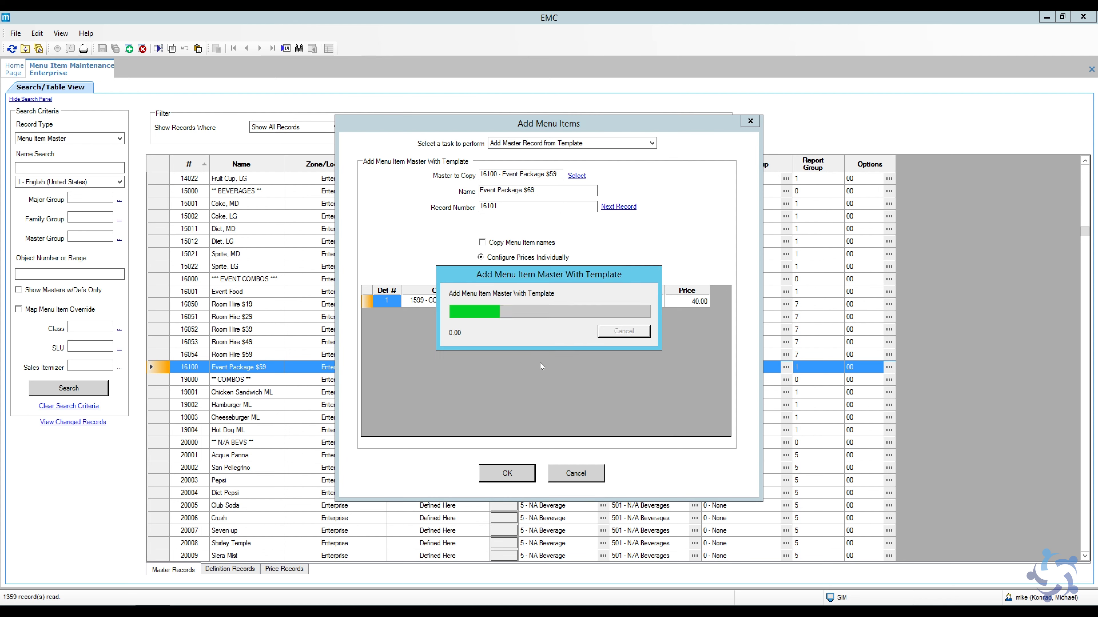
{"action": "left_click", "coordinate": [642, 358]}
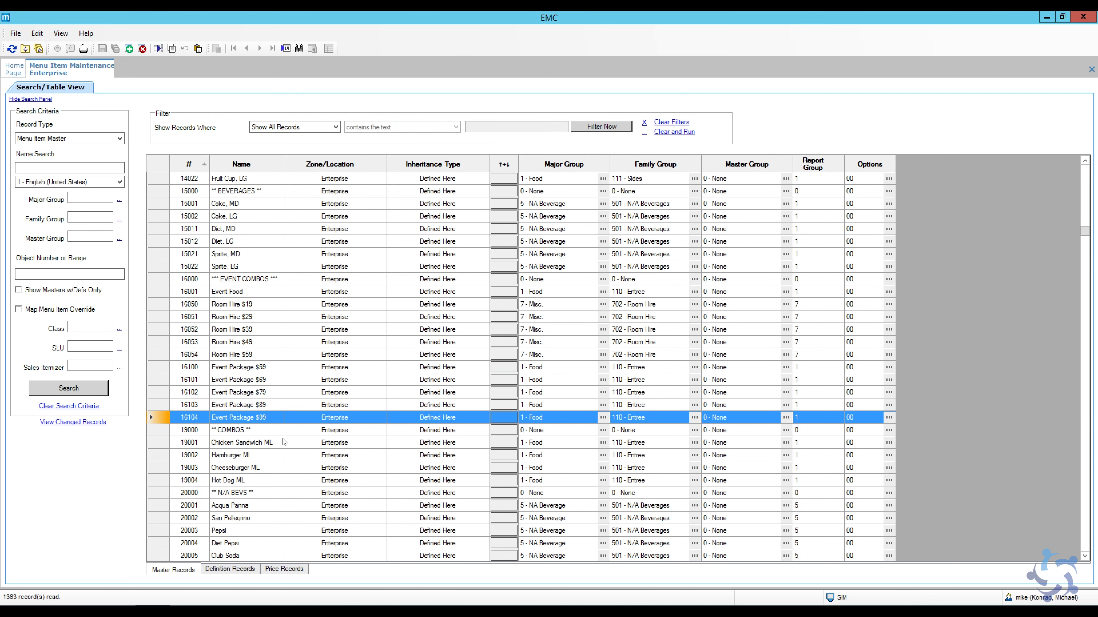
Step: Check the definition and price records of the event packages, and return to the master records
{"action": "left_click", "coordinate": [164, 370]}
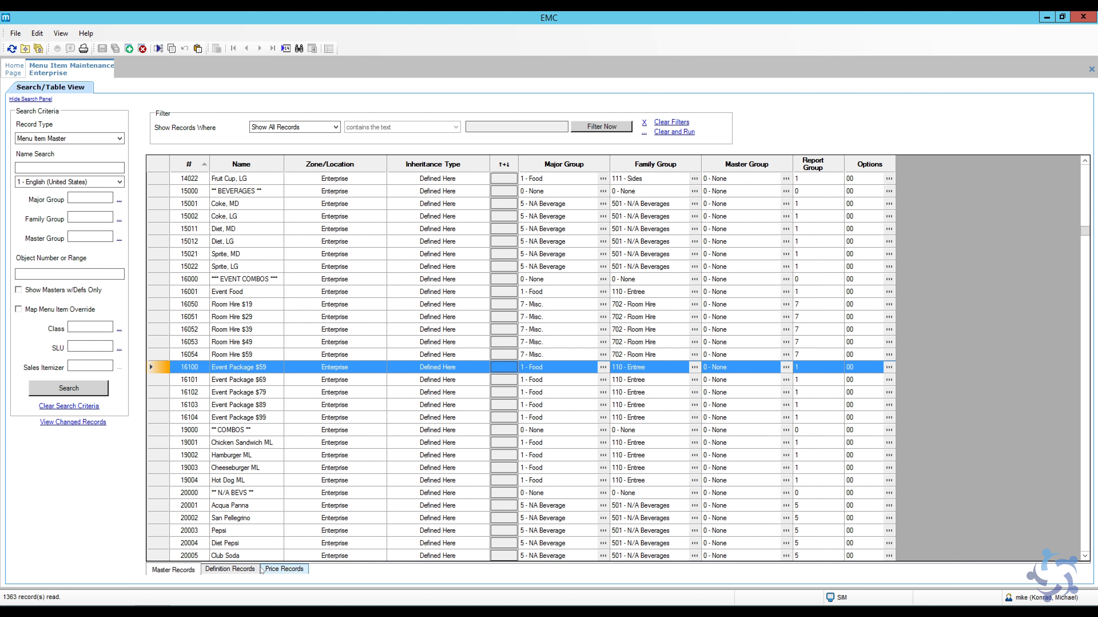
{"action": "left_click", "coordinate": [230, 570]}
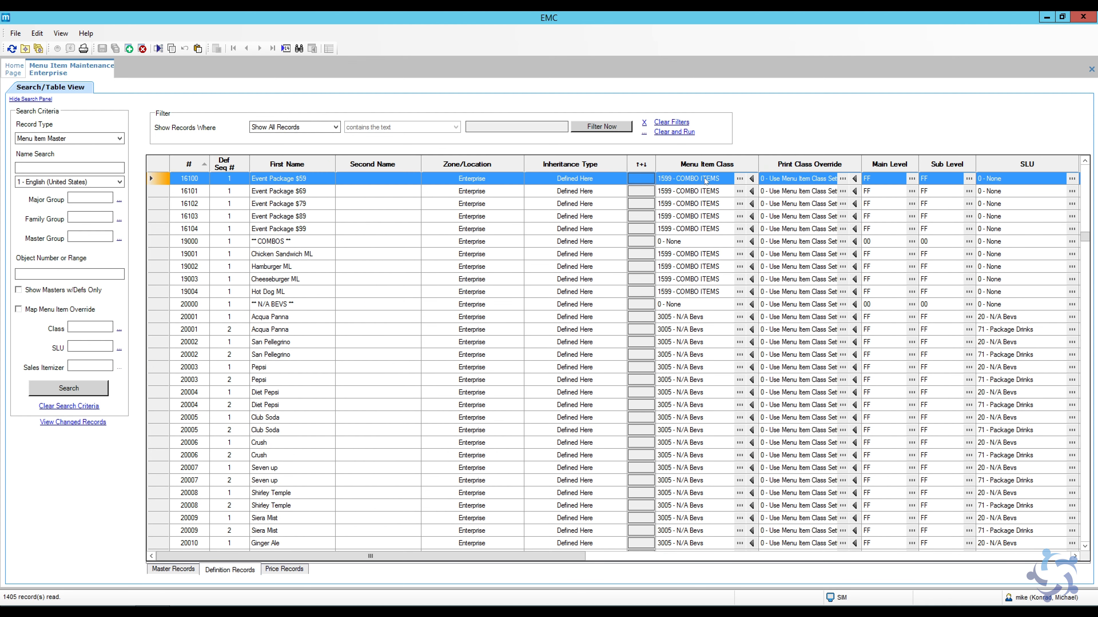
{"action": "left_click", "coordinate": [301, 568]}
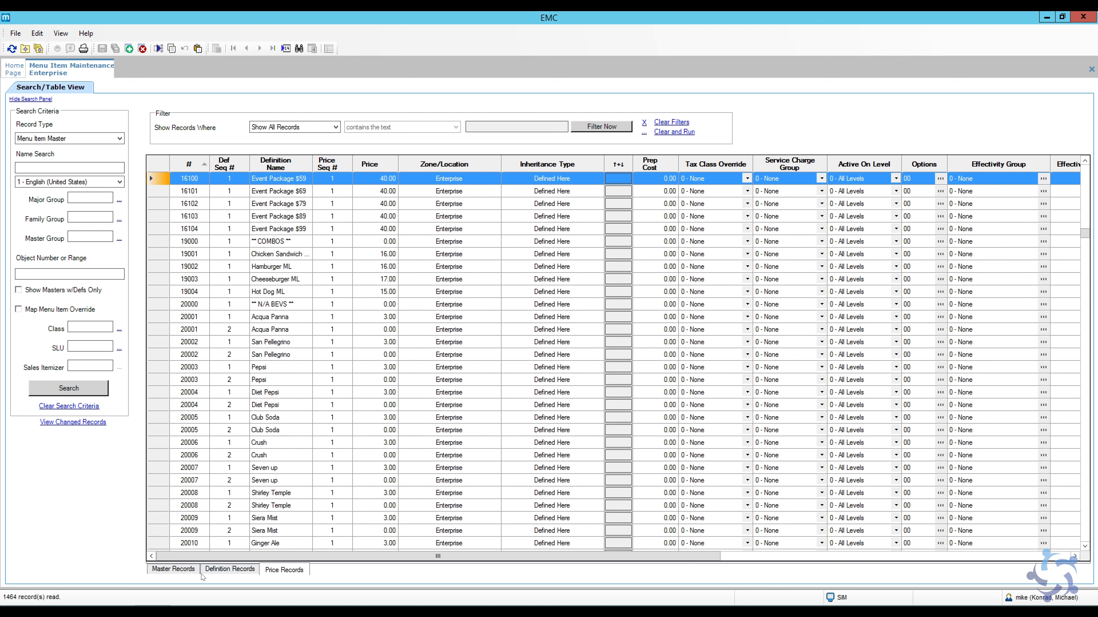
{"action": "left_click", "coordinate": [180, 572]}
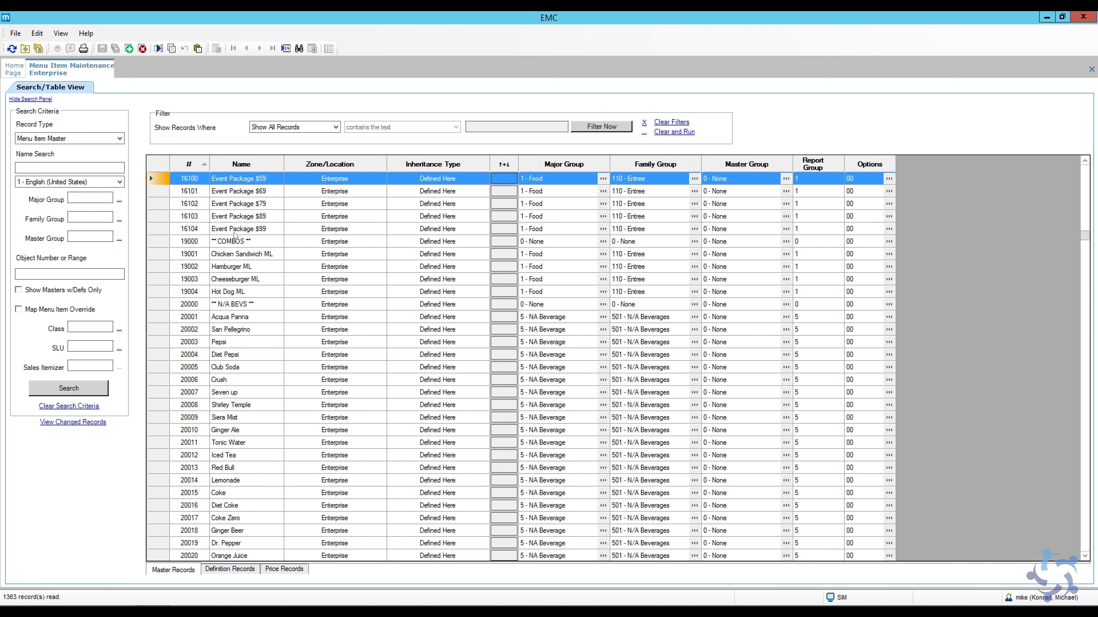
{"action": "scroll", "coordinate": [234, 236], "scroll_direction": "up", "scroll_amount": 4}
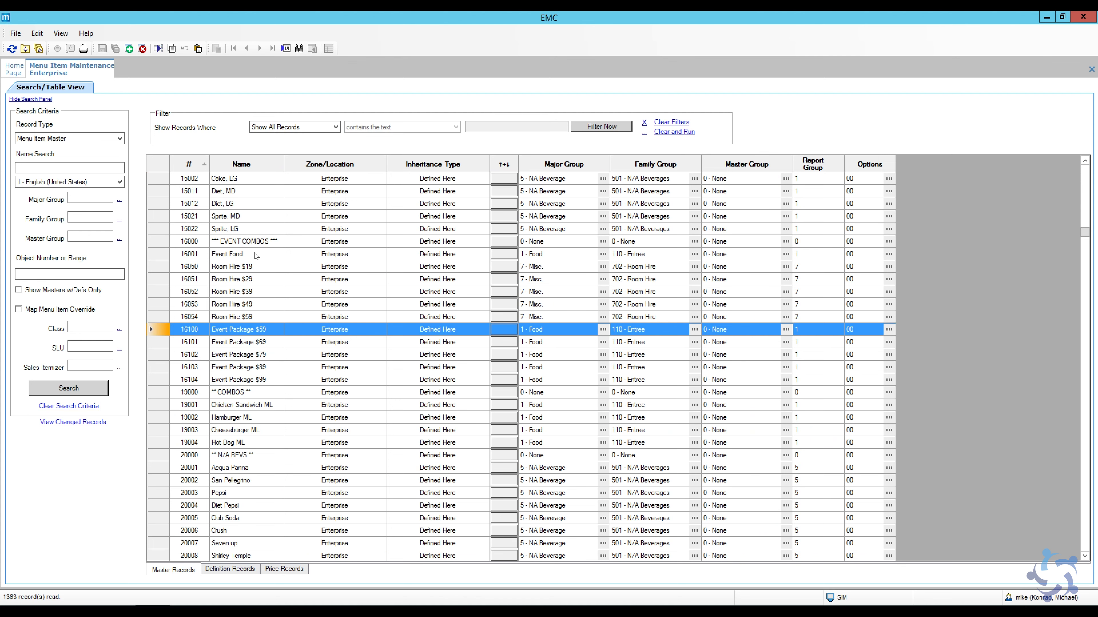
Step: Open the enterprise Combo Meal Groups and examine the items of the Sides, Beverages and Cheeseburger groups
{"action": "left_click", "coordinate": [16, 73]}
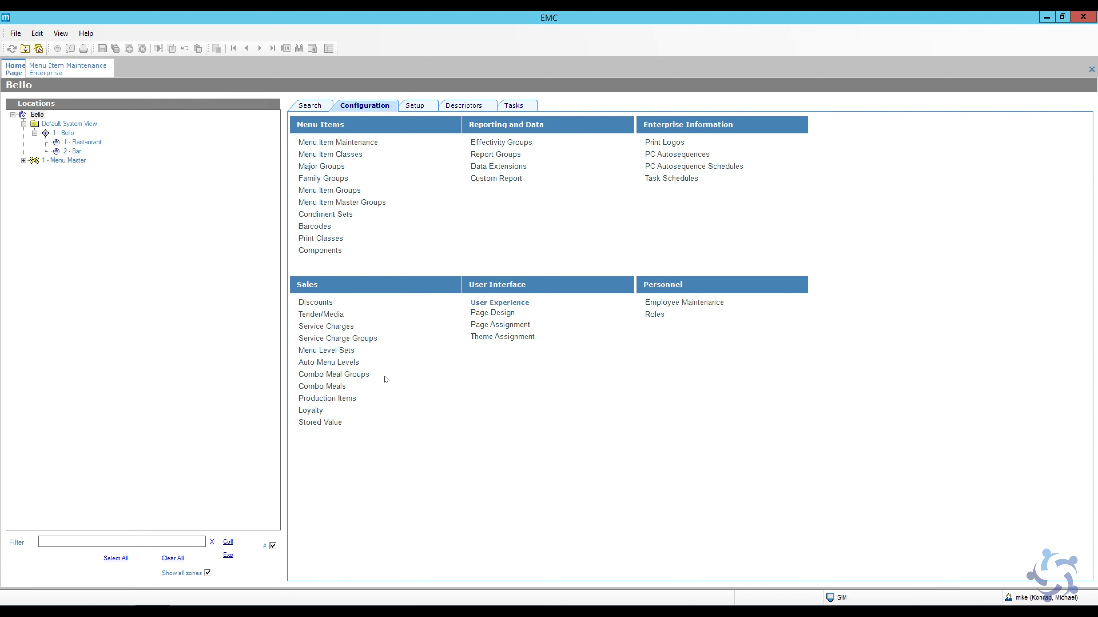
{"action": "left_click", "coordinate": [365, 375]}
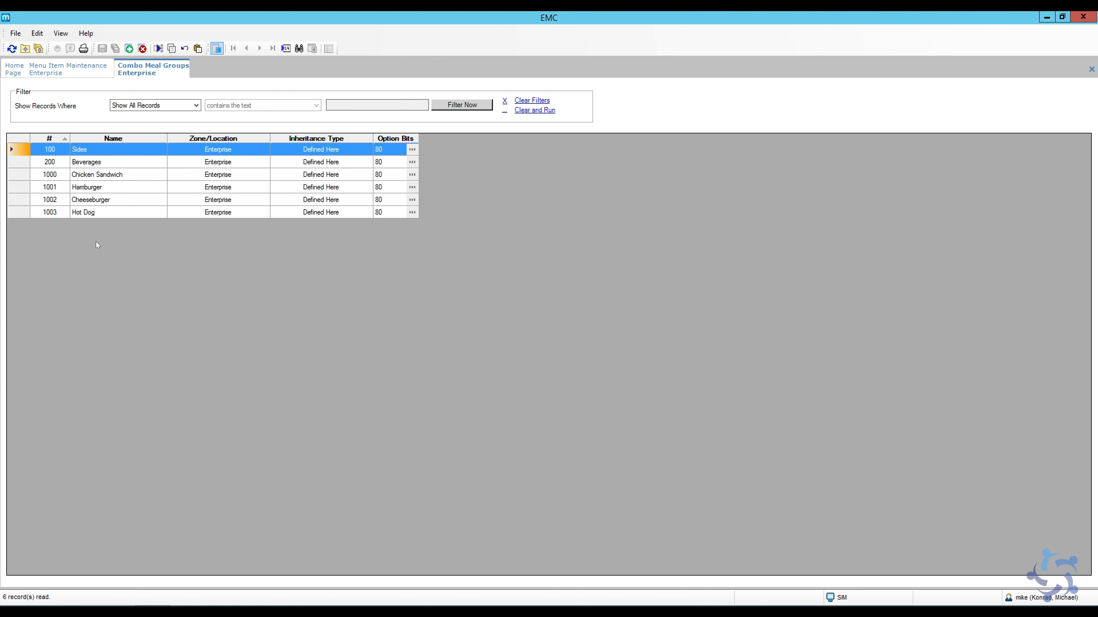
{"action": "double_click", "coordinate": [26, 150]}
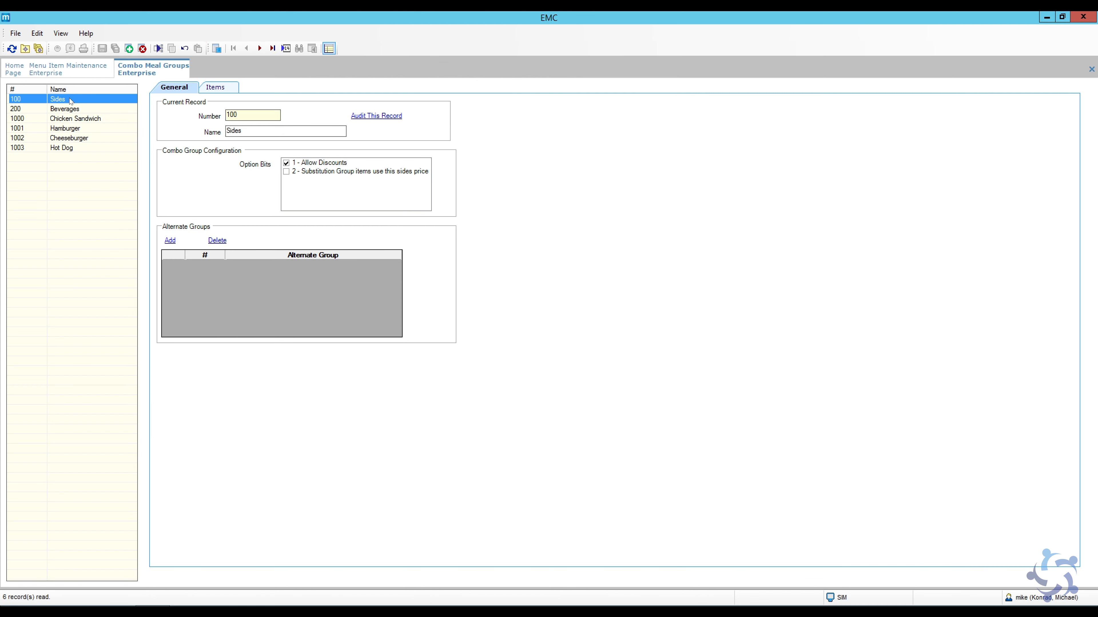
{"action": "left_click", "coordinate": [216, 90]}
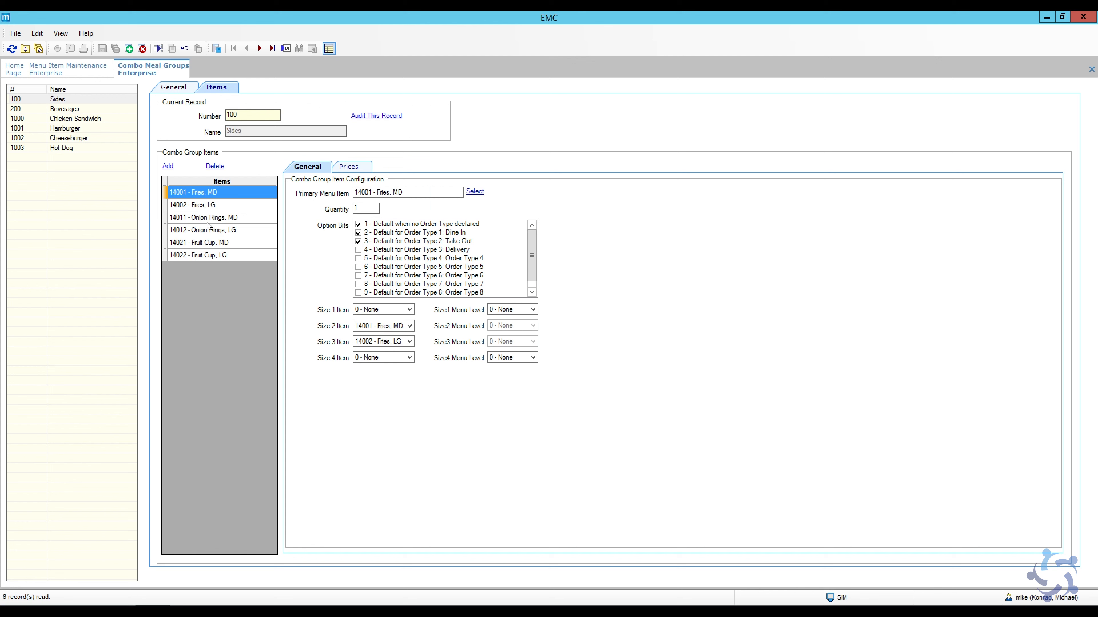
{"action": "left_click", "coordinate": [75, 109]}
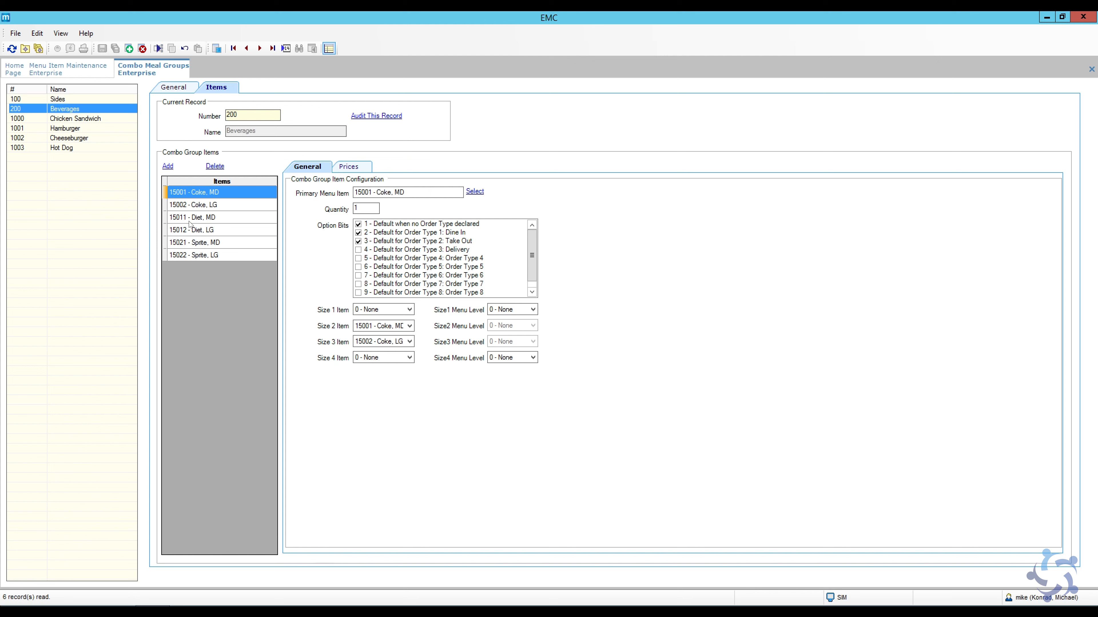
{"action": "left_click", "coordinate": [91, 138]}
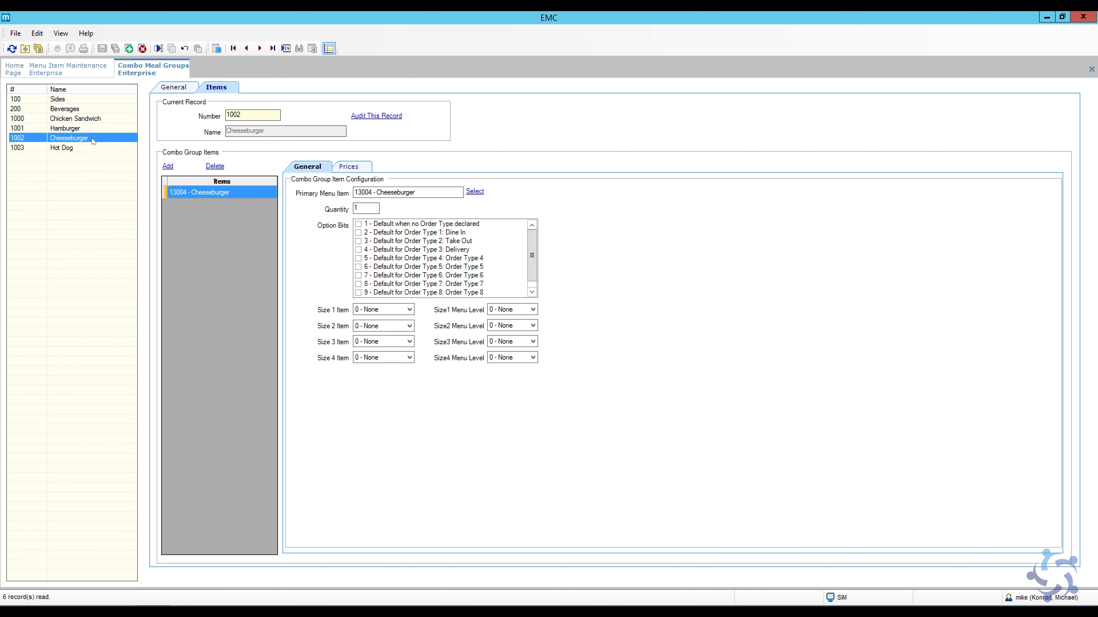
{"action": "left_click", "coordinate": [129, 48]}
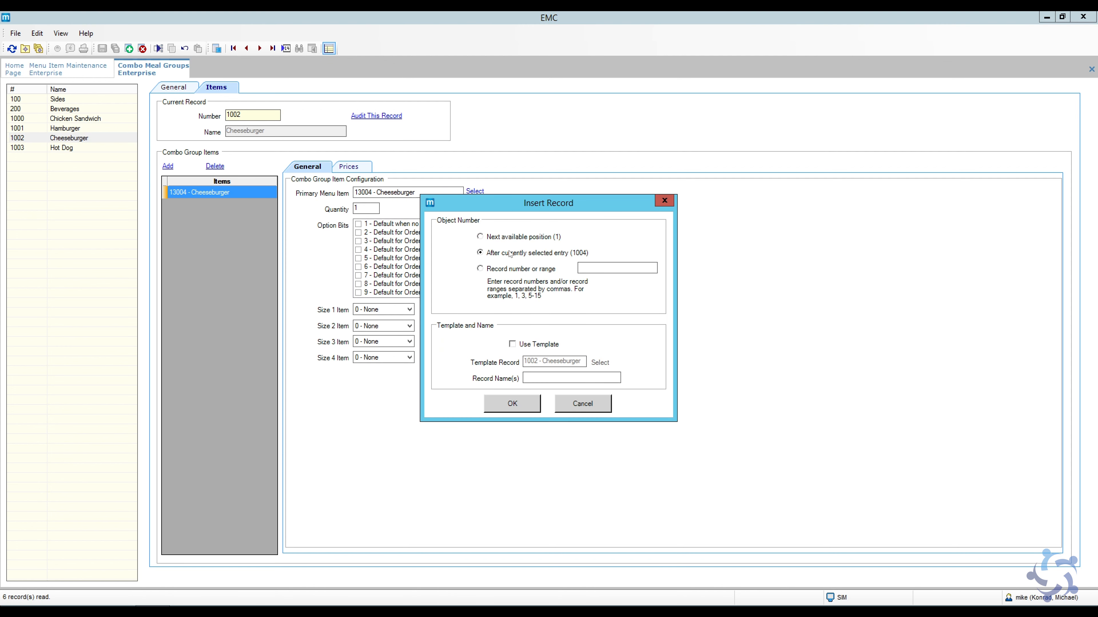
{"action": "left_click", "coordinate": [495, 269]}
{"action": "type", "text": "1500"}
{"action": "left_click", "coordinate": [540, 345]}
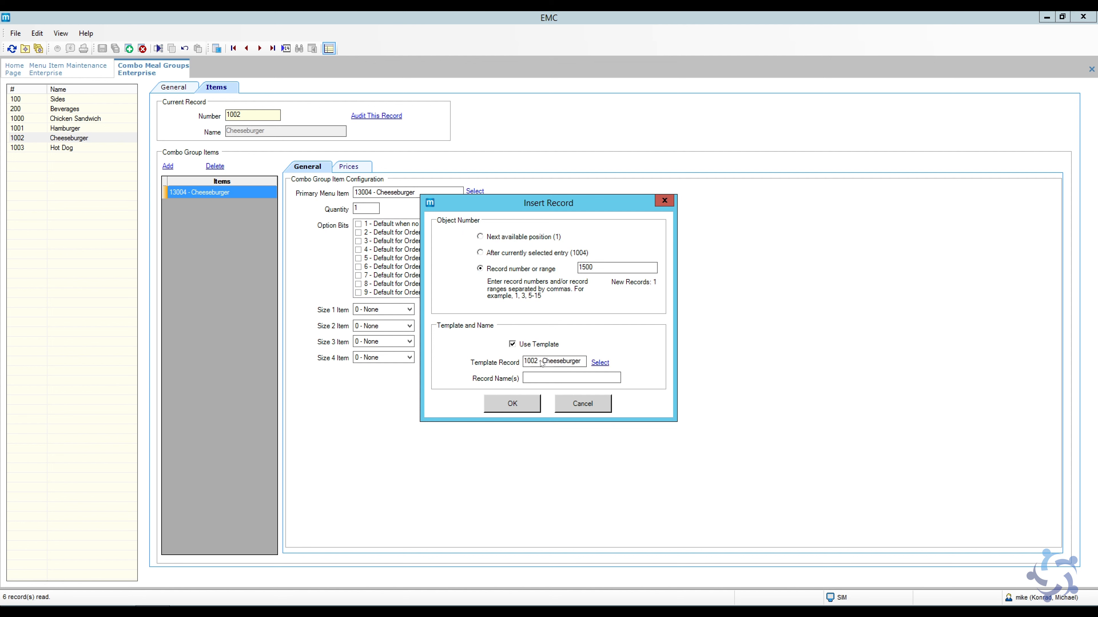
{"action": "left_click", "coordinate": [536, 378]}
{"action": "left_click", "coordinate": [590, 406]}
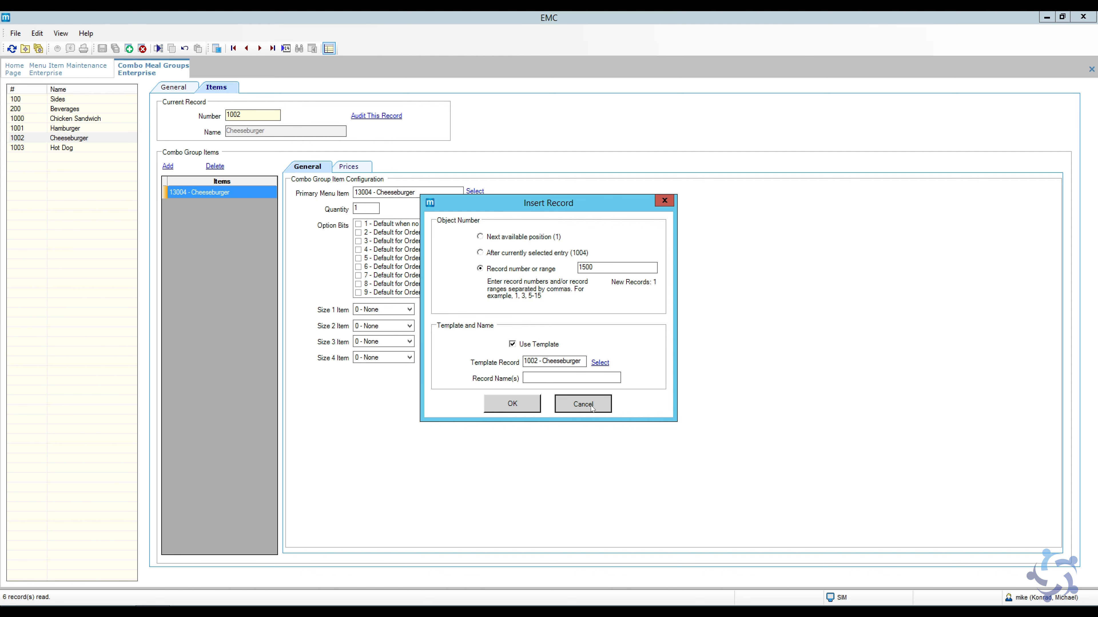
Step: Review the Event Food, Room Hire and Event Package master records in Menu Item Maintenance, and return to Combo Meal Groups
{"action": "left_click", "coordinate": [98, 71]}
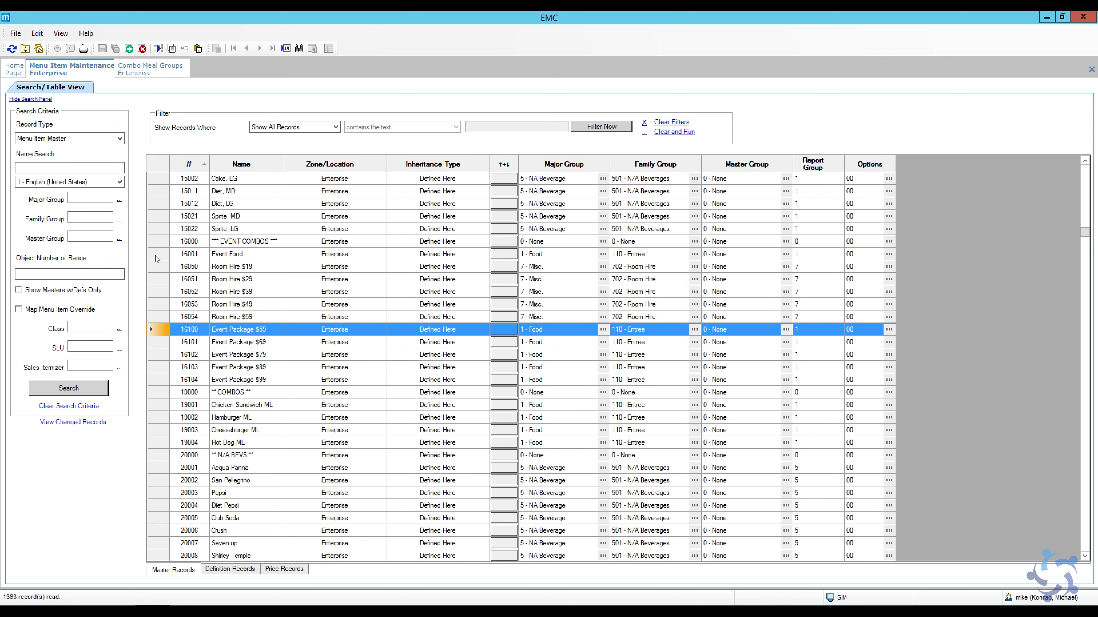
{"action": "left_click_drag", "start_coordinate": [155, 255], "coordinate": [150, 375]}
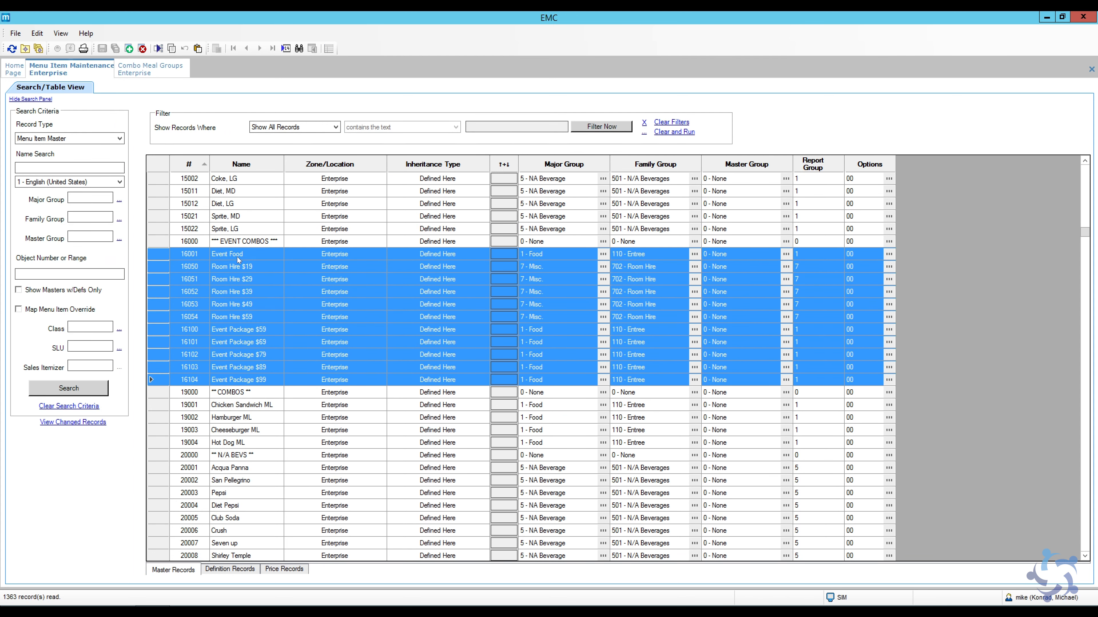
{"action": "left_click", "coordinate": [148, 73]}
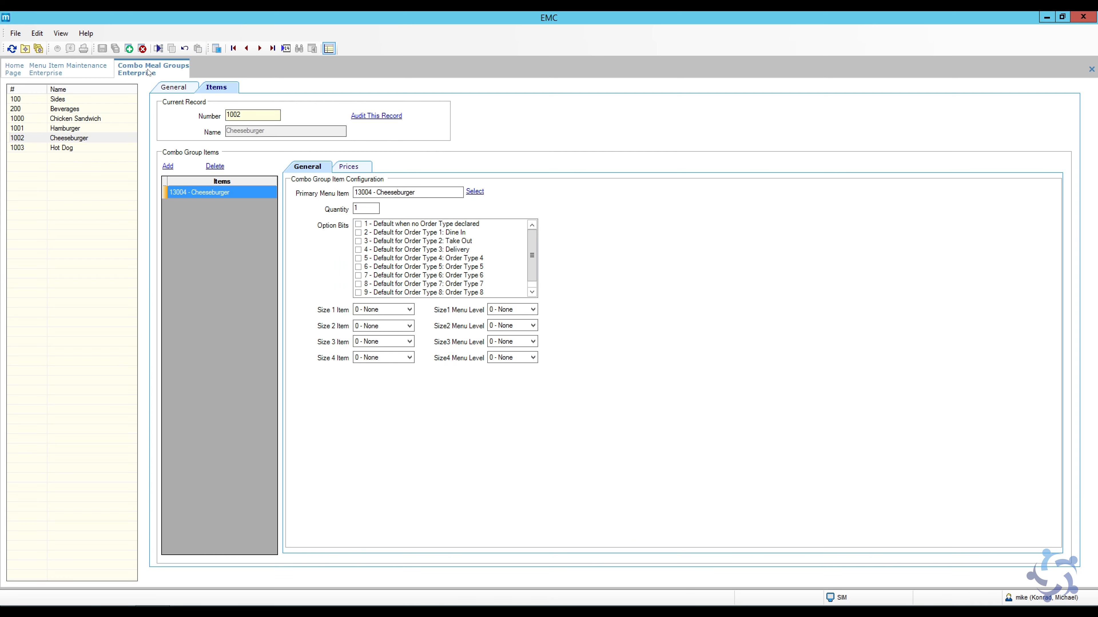
Step: Add combo meal group 1500 named Event Food, using the 1002 Cheeseburger group as the template
{"action": "left_click", "coordinate": [128, 48]}
{"action": "left_click", "coordinate": [515, 266]}
{"action": "type", "text": "1500"}
{"action": "left_click", "coordinate": [545, 345]}
{"action": "left_click", "coordinate": [543, 379]}
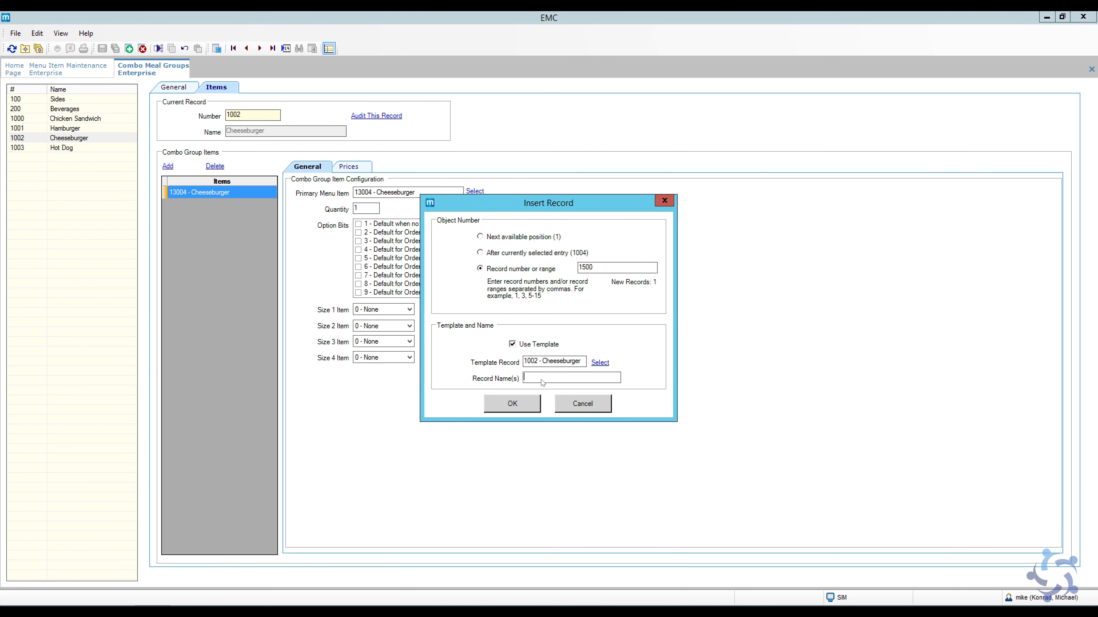
{"action": "type", "text": "Event Food"}
{"action": "key", "text": "Return"}
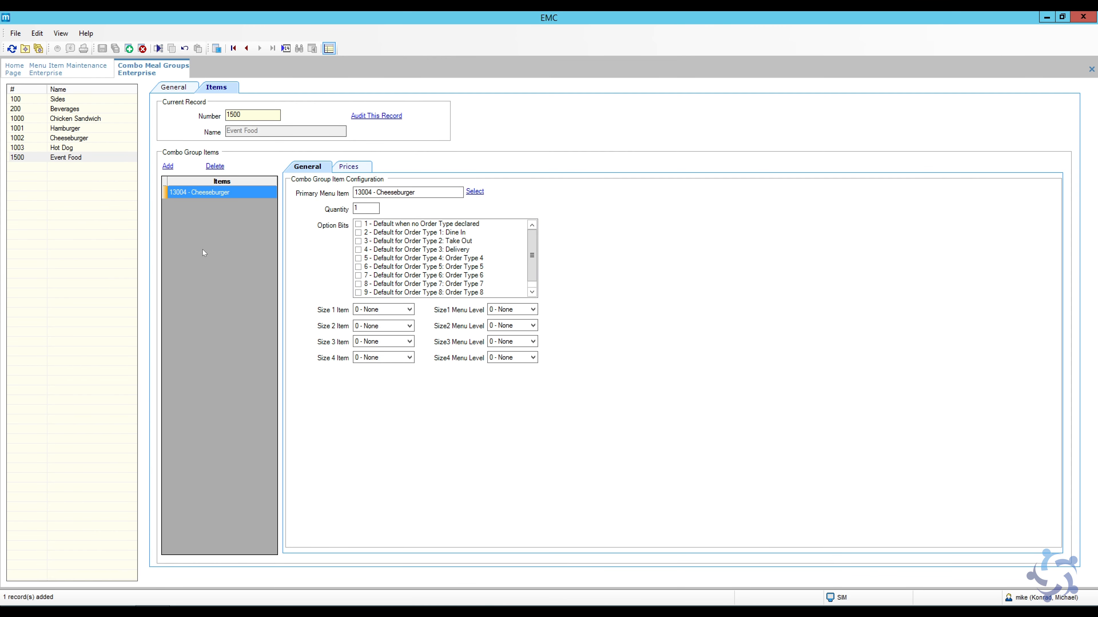
Step: Check the Event Food group's option bits and delete the Cheeseburger item from its combo group items
{"action": "left_click", "coordinate": [178, 87]}
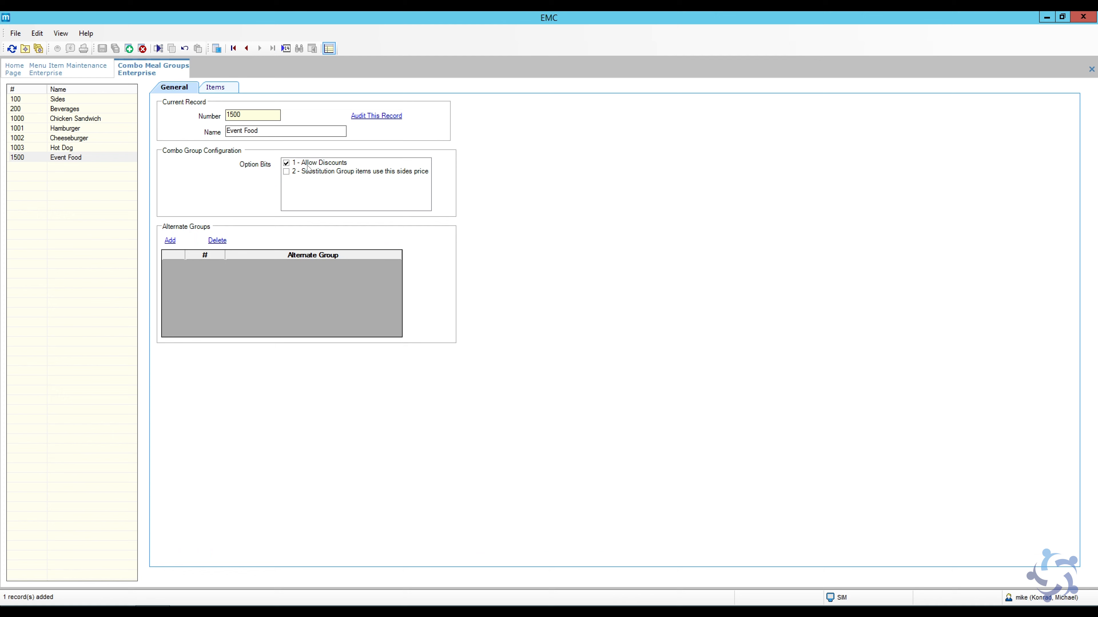
{"action": "left_click", "coordinate": [217, 89]}
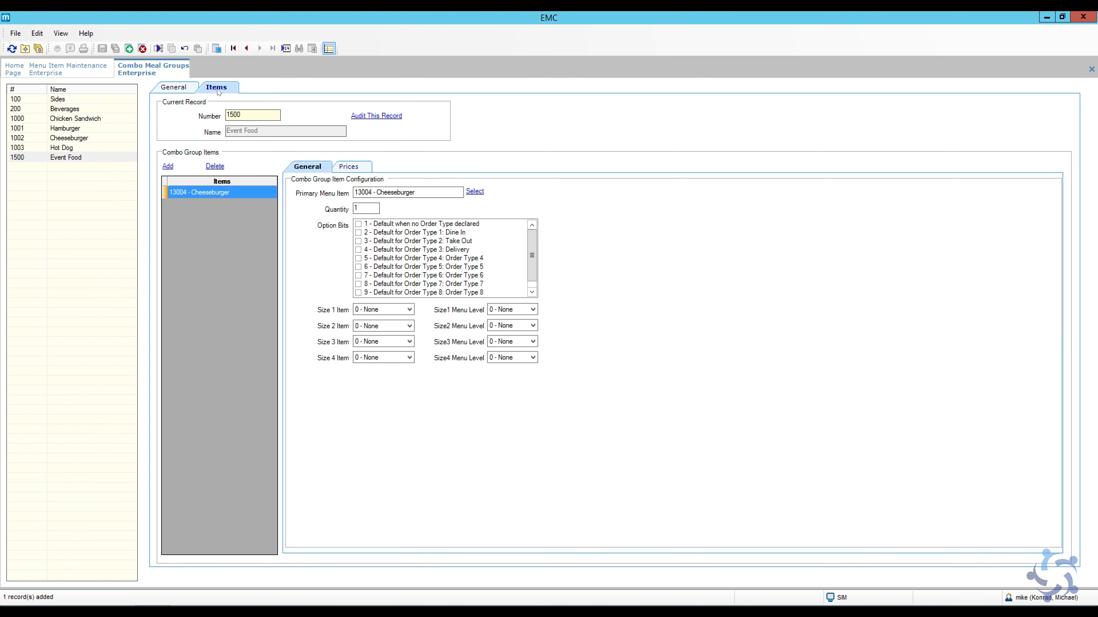
{"action": "left_click", "coordinate": [215, 167]}
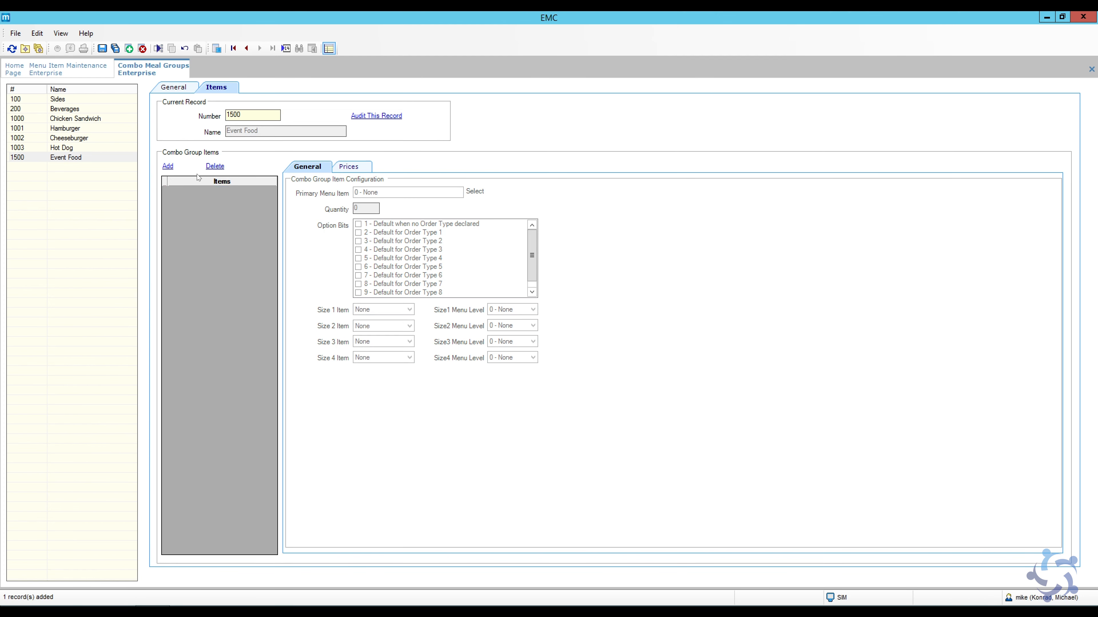
Step: Add an item to the Event Food group with 16001 Event Food as primary menu item, and save the group
{"action": "left_click", "coordinate": [169, 167]}
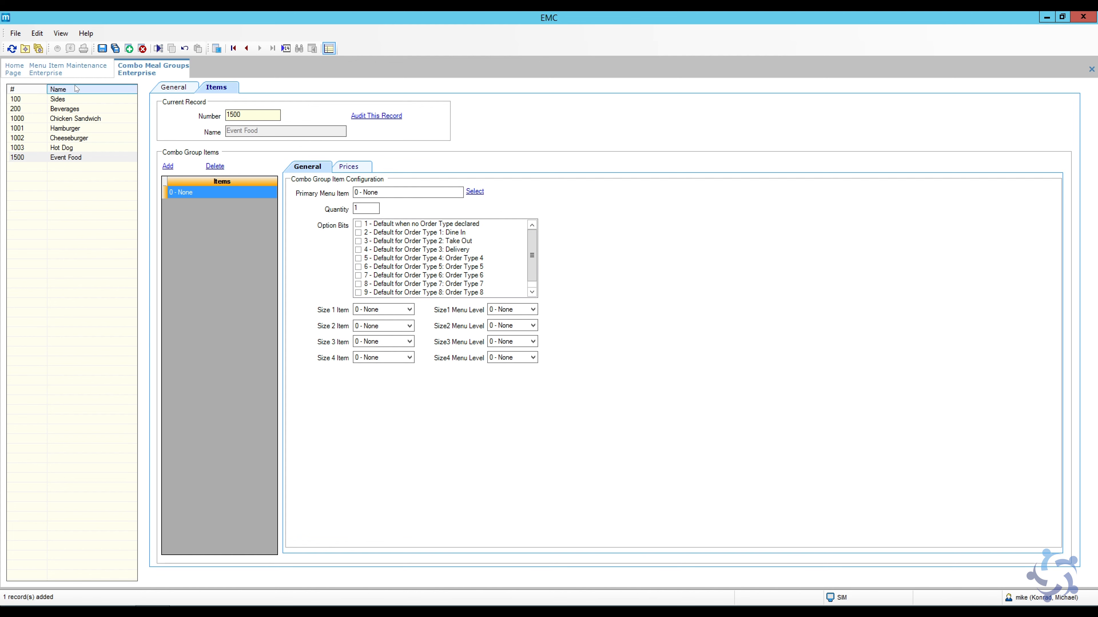
{"action": "left_click", "coordinate": [68, 69]}
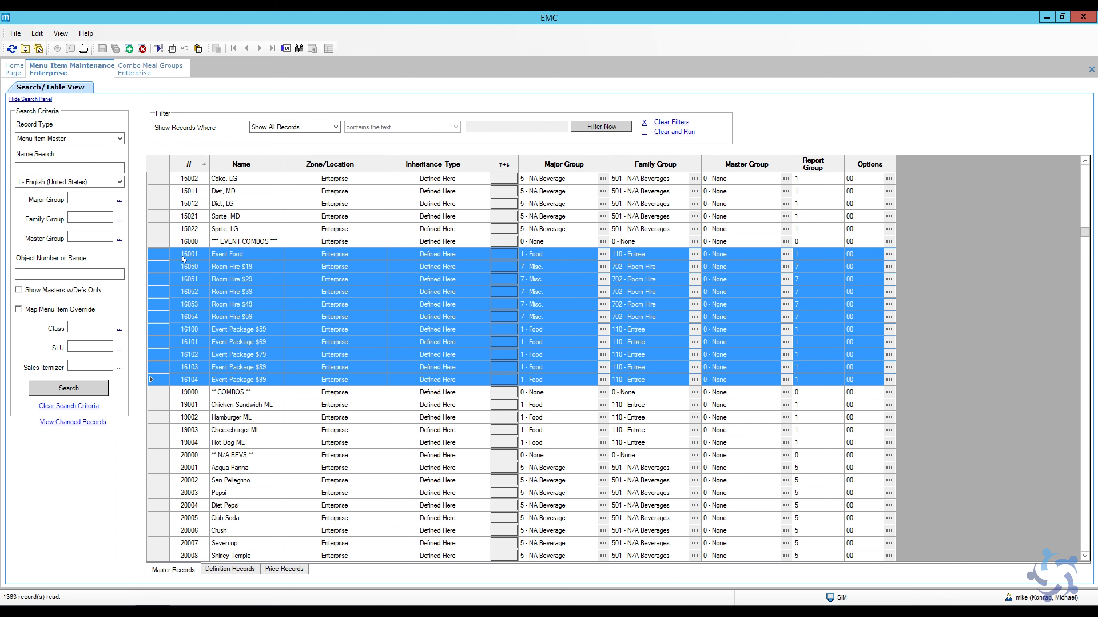
{"action": "left_click", "coordinate": [142, 69]}
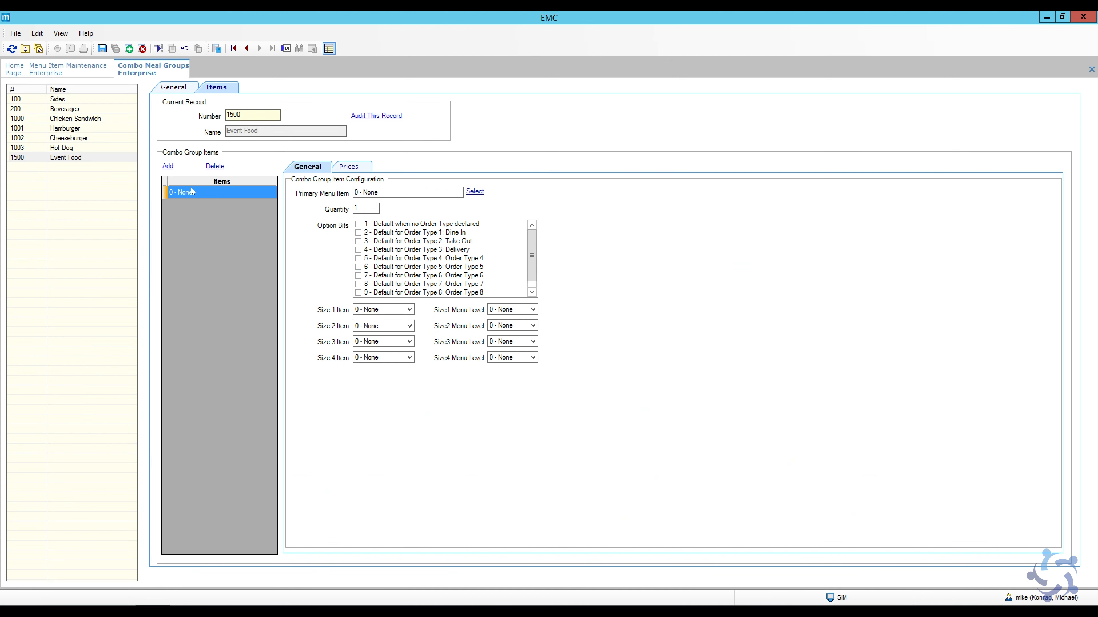
{"action": "left_click", "coordinate": [477, 191]}
{"action": "type", "text": "16001"}
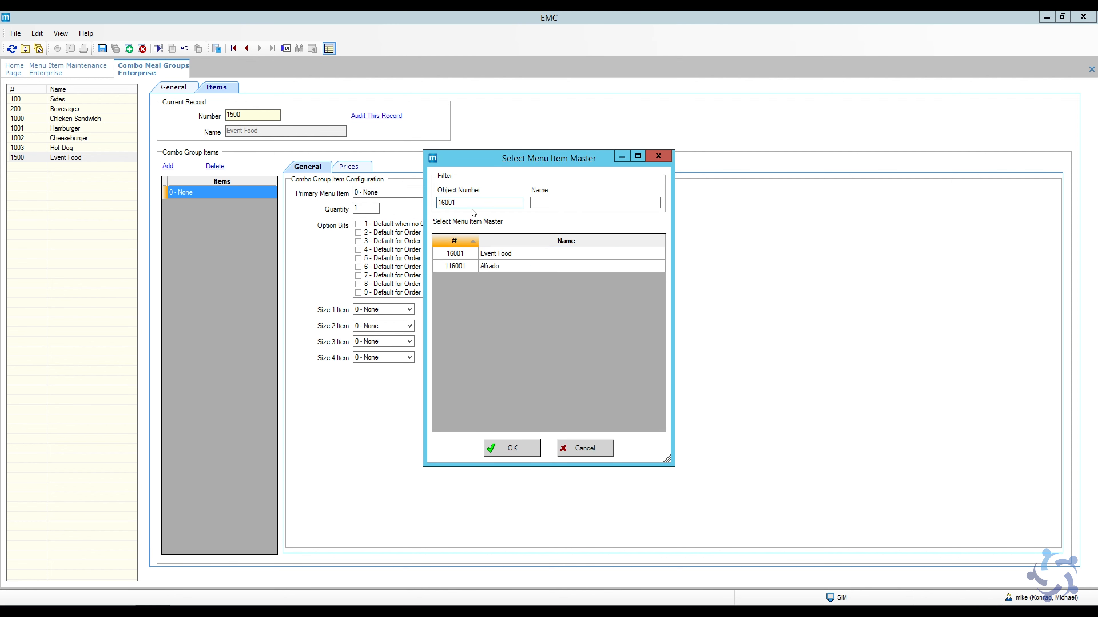
{"action": "left_click", "coordinate": [469, 254]}
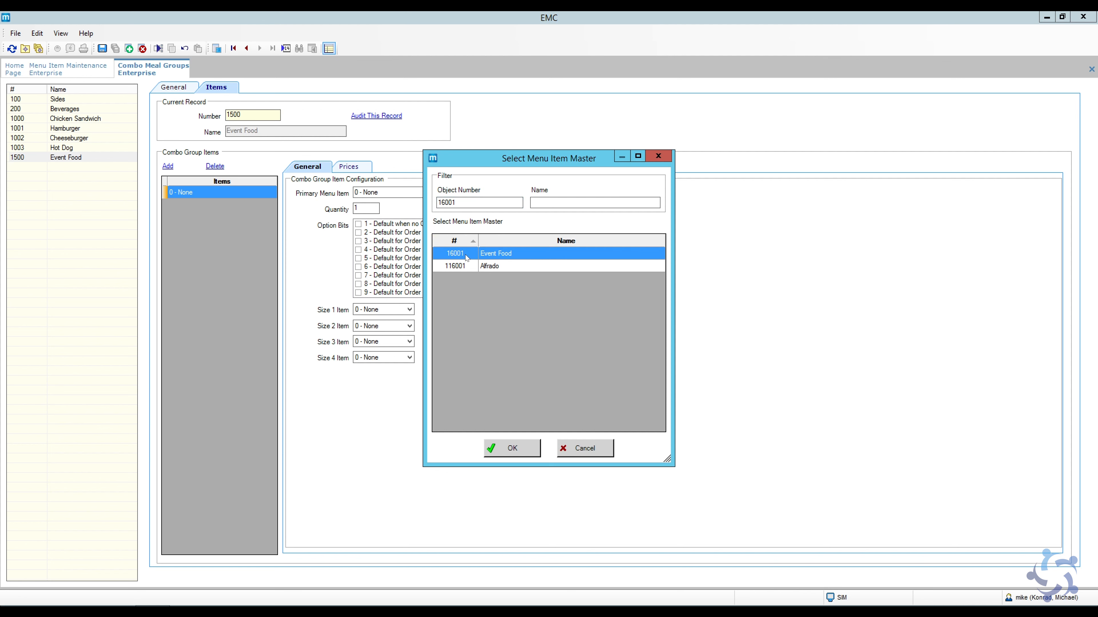
{"action": "left_click", "coordinate": [513, 449]}
{"action": "left_click", "coordinate": [346, 167]}
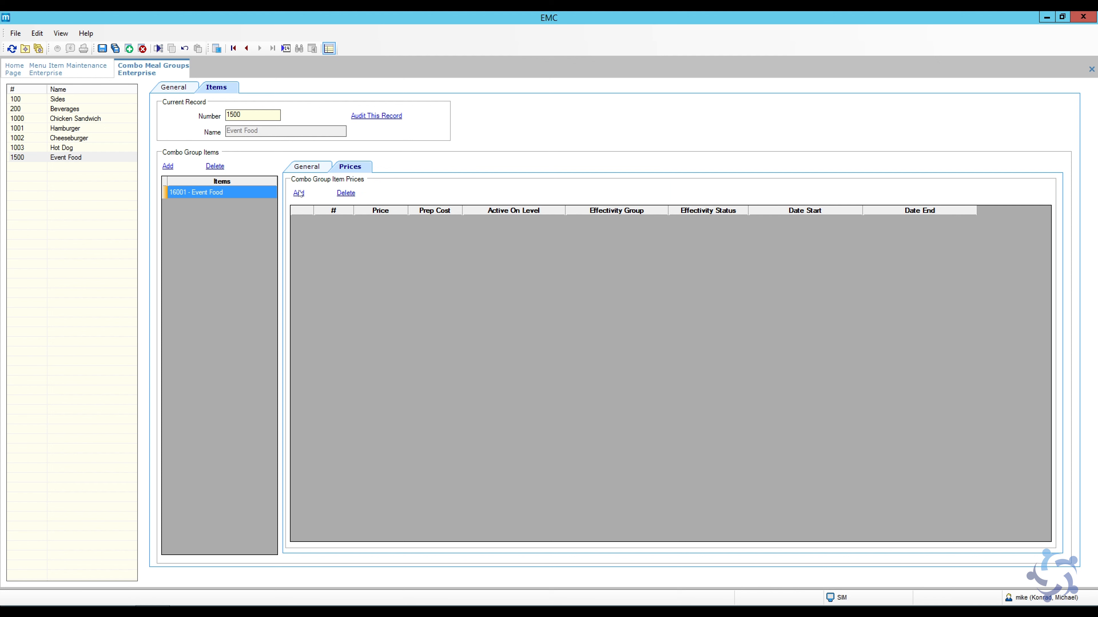
{"action": "left_click", "coordinate": [306, 170]}
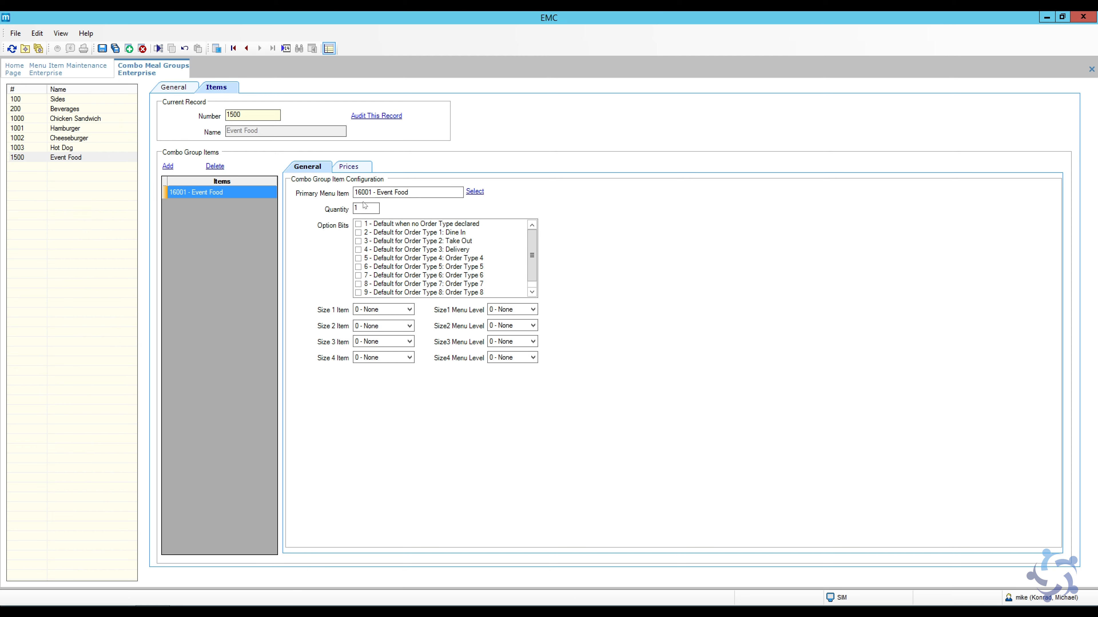
{"action": "left_click", "coordinate": [102, 48]}
Step: Copy the name Room Hire $19 from master record 16050 in Menu Item Maintenance
{"action": "left_click", "coordinate": [64, 71]}
{"action": "left_click", "coordinate": [254, 265]}
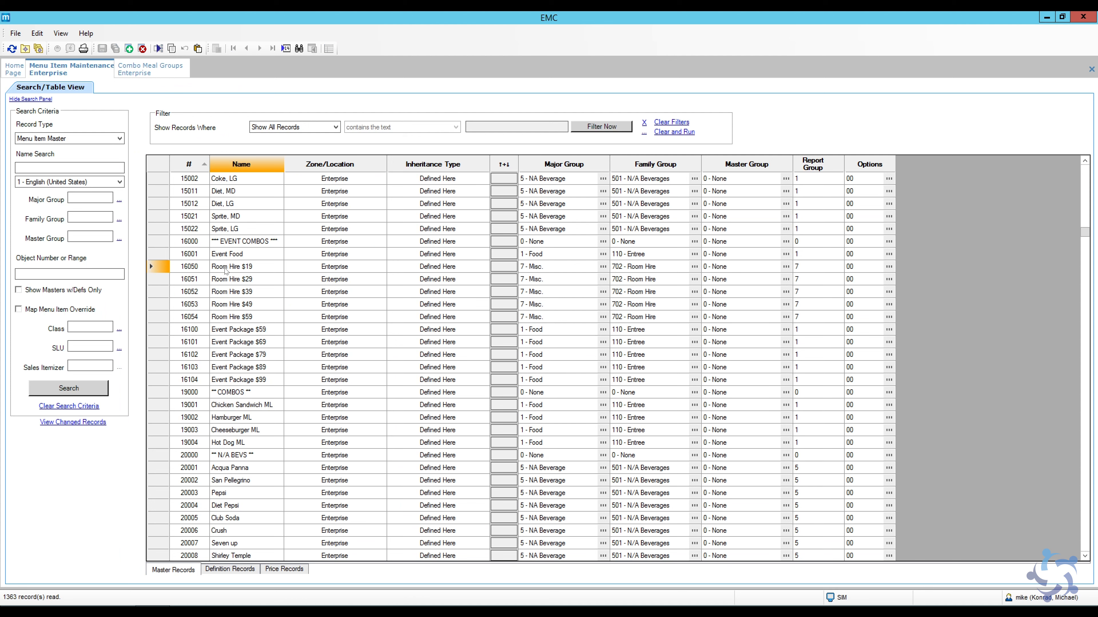
{"action": "left_click_drag", "start_coordinate": [255, 267], "coordinate": [214, 269]}
{"action": "key", "text": "ctrl+c"}
Step: Add combo meal group 1550 without a template, using the copied name Room Hire $19, and turn on Allow Discounts
{"action": "left_click", "coordinate": [149, 72]}
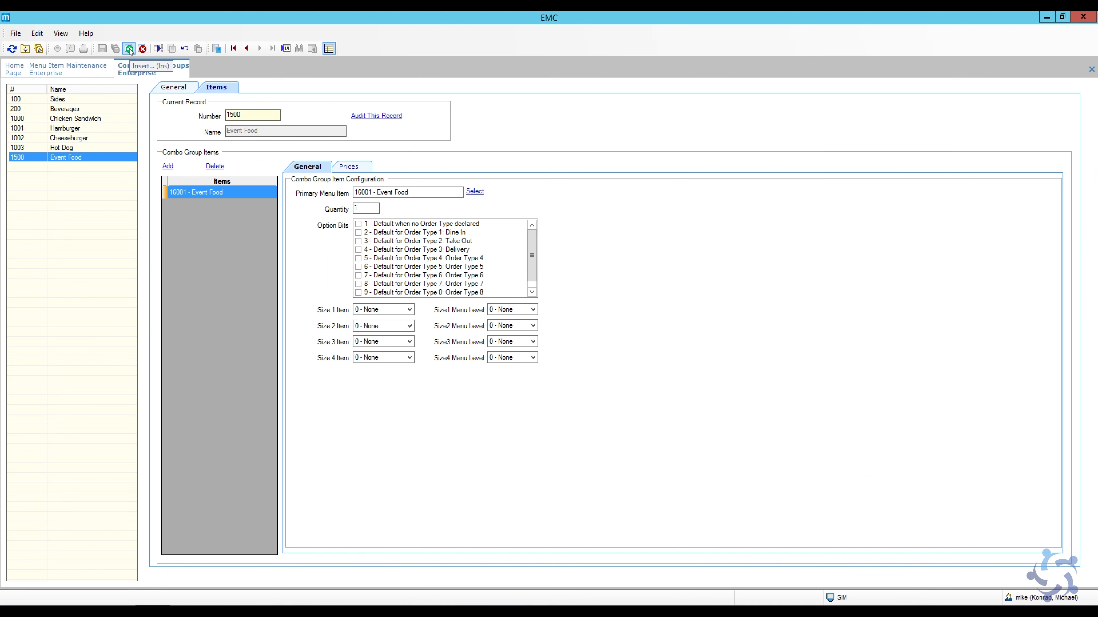
{"action": "left_click", "coordinate": [129, 49]}
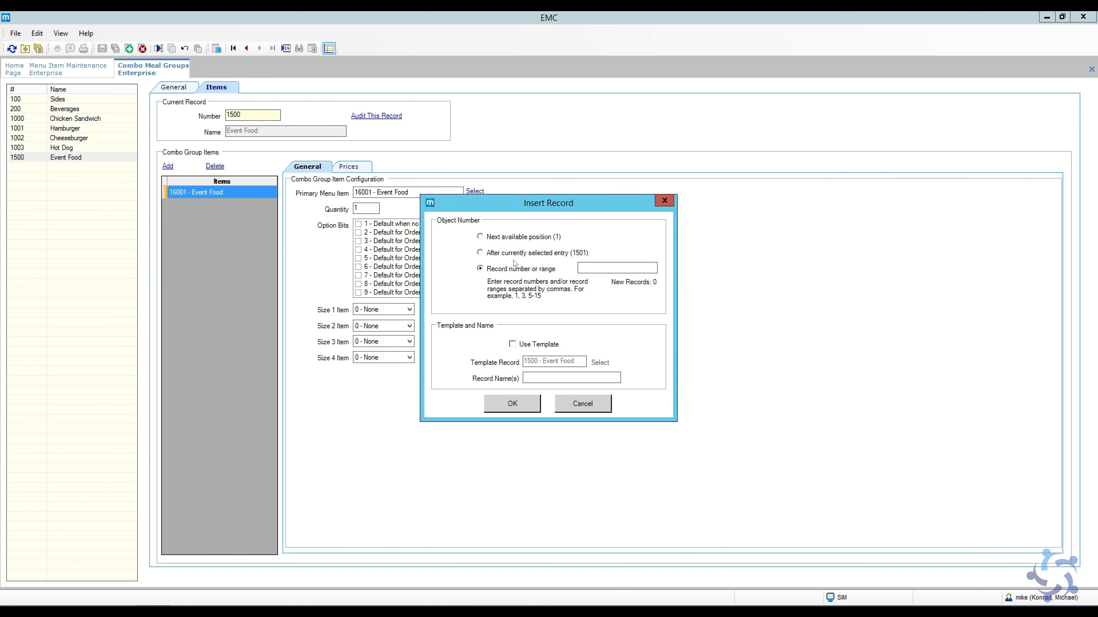
{"action": "left_click", "coordinate": [595, 379]}
{"action": "key", "text": "ctrl+v"}
{"action": "left_click", "coordinate": [506, 254]}
{"action": "left_click", "coordinate": [507, 271]}
{"action": "type", "text": "1550"}
{"action": "left_click", "coordinate": [511, 404]}
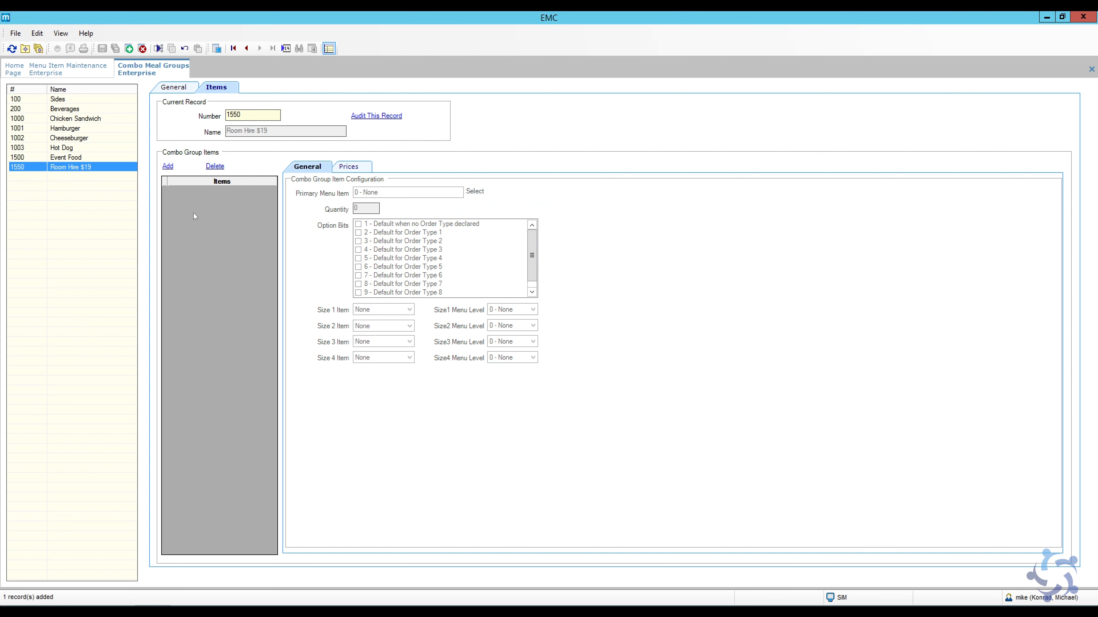
{"action": "left_click", "coordinate": [173, 87]}
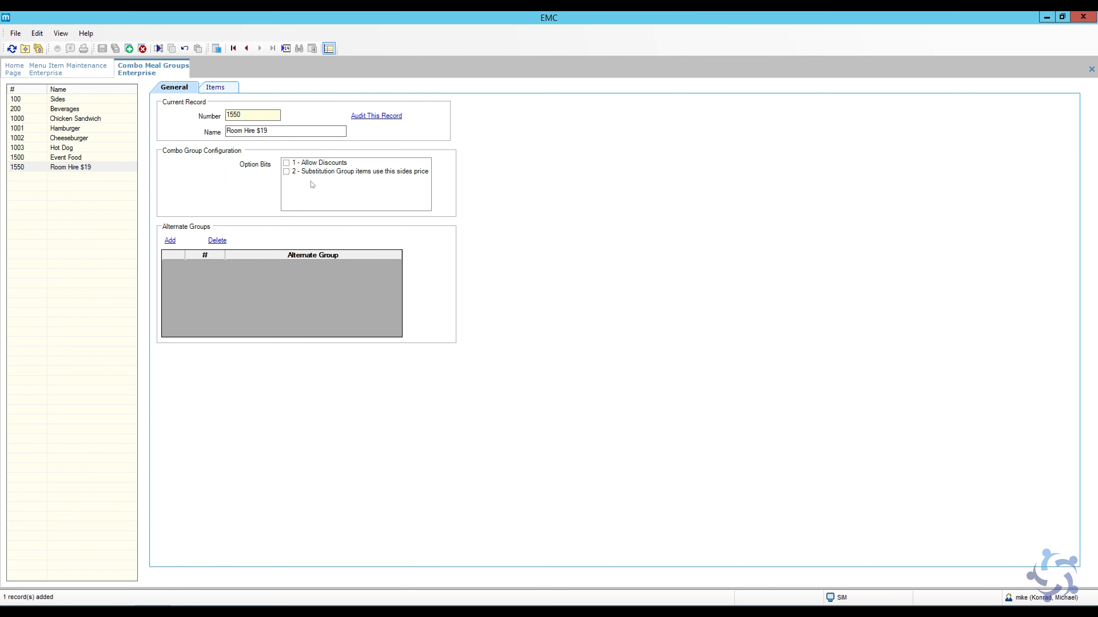
{"action": "left_click", "coordinate": [286, 163]}
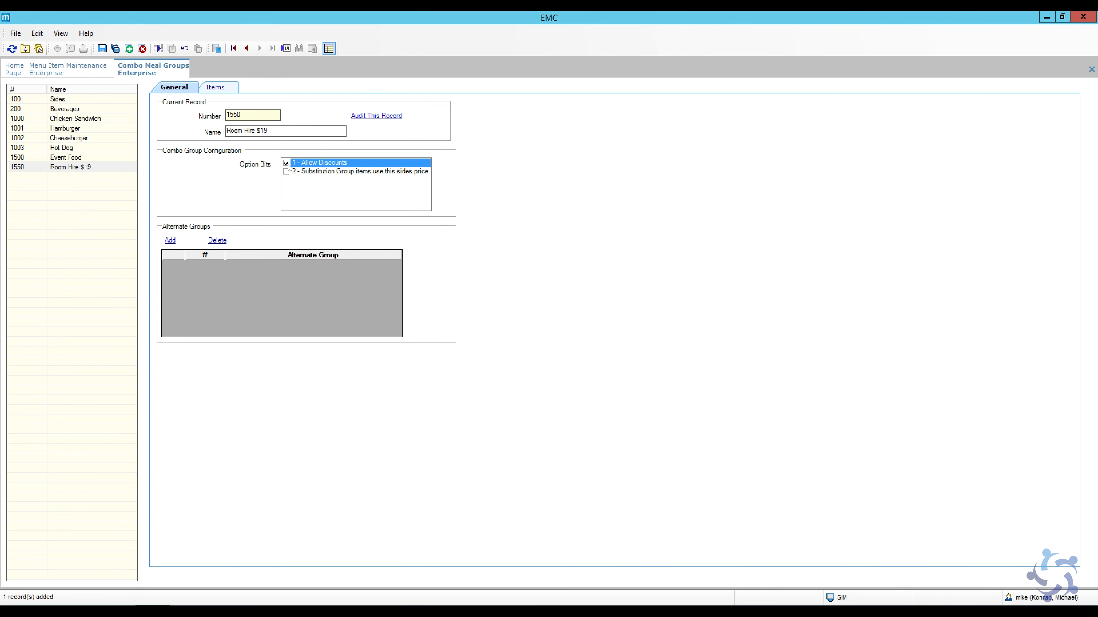
Step: Add an item to the Room Hire $19 group with 16050 Room Hire $19 as its primary menu item
{"action": "left_click", "coordinate": [216, 87]}
{"action": "left_click", "coordinate": [170, 167]}
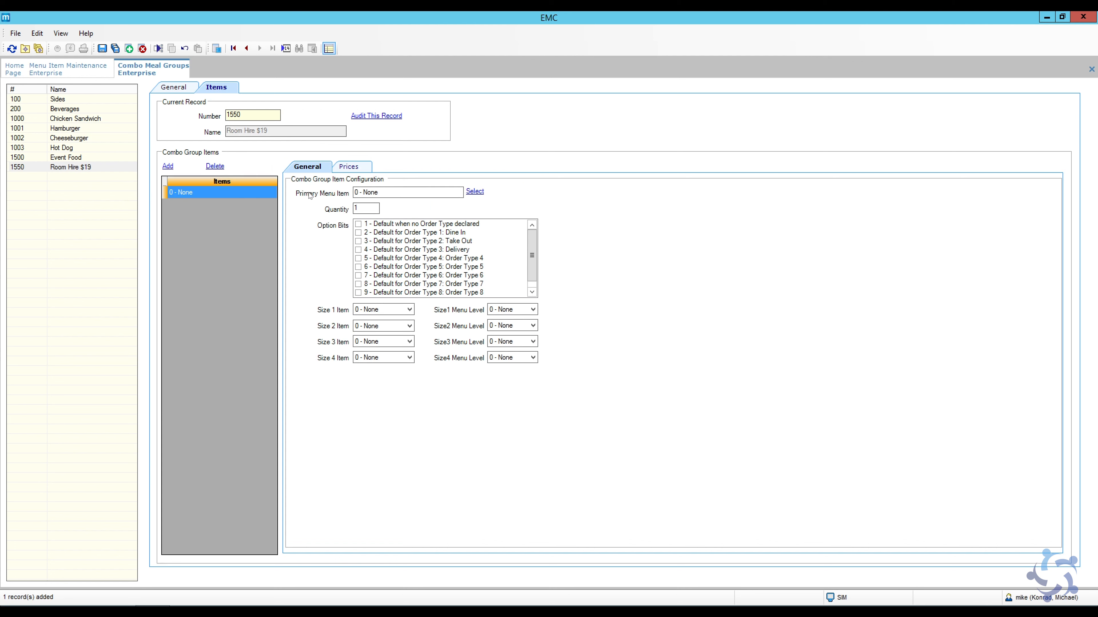
{"action": "left_click", "coordinate": [475, 191]}
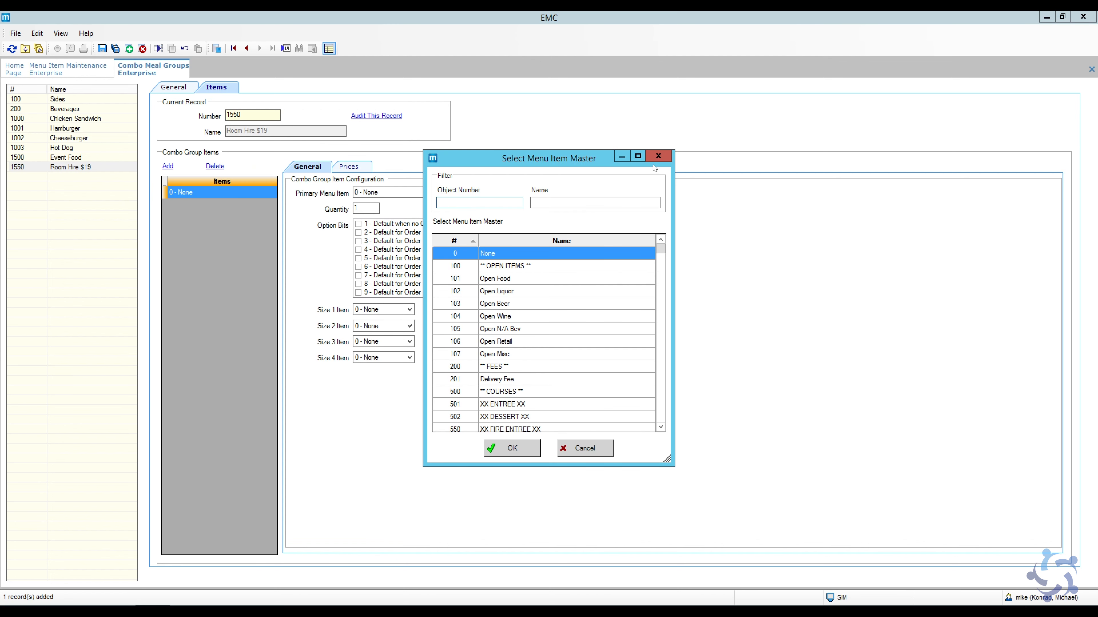
{"action": "left_click", "coordinate": [657, 157]}
{"action": "left_click", "coordinate": [106, 66]}
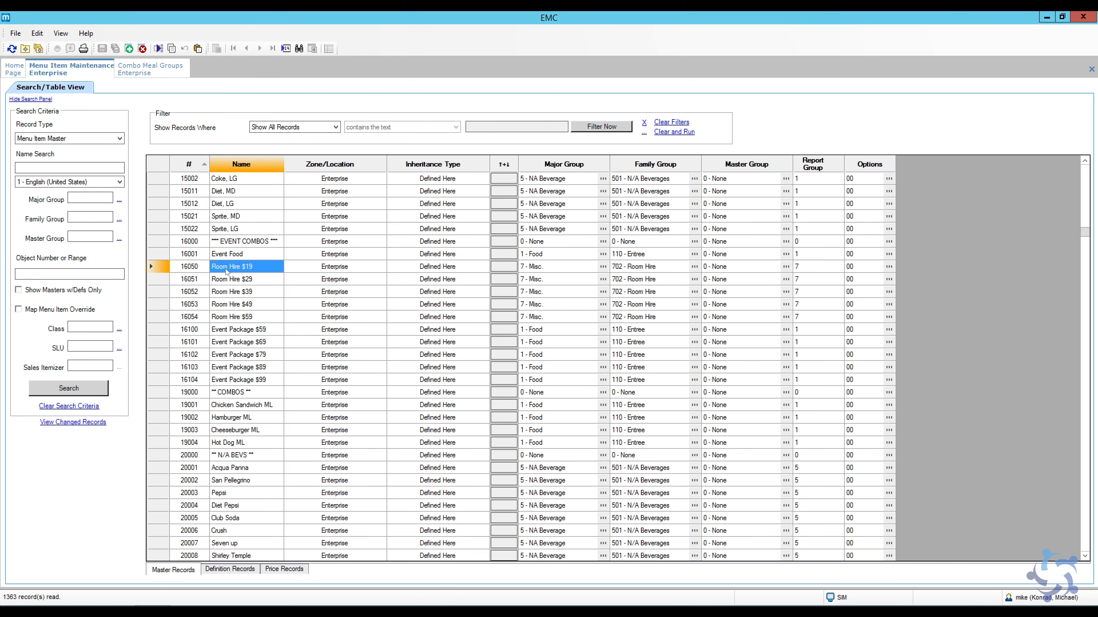
{"action": "left_click", "coordinate": [150, 70]}
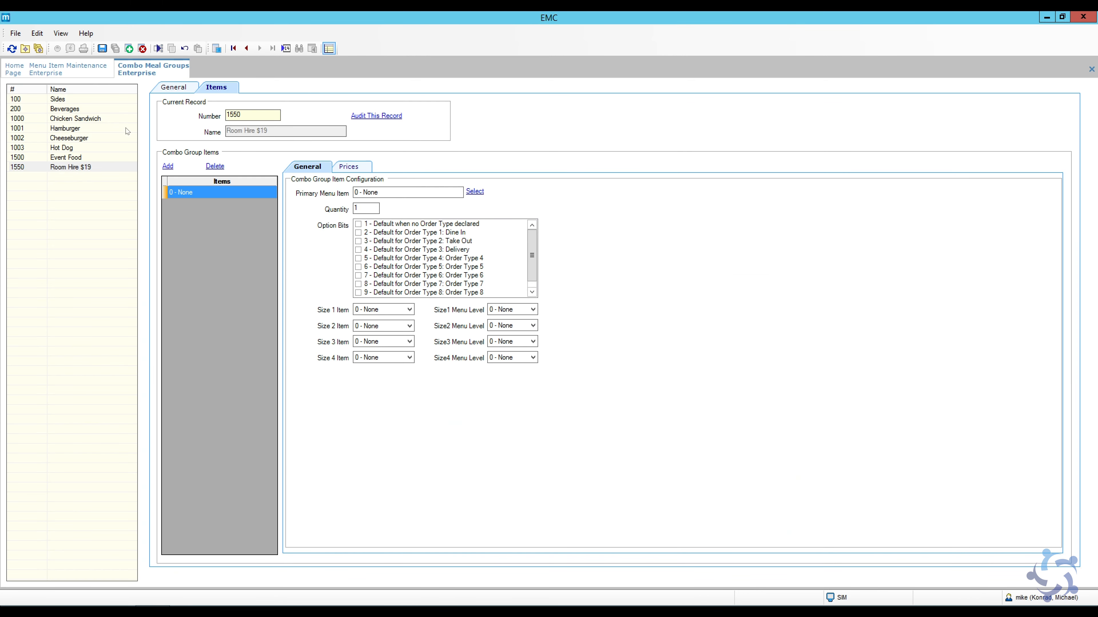
{"action": "left_click", "coordinate": [475, 191]}
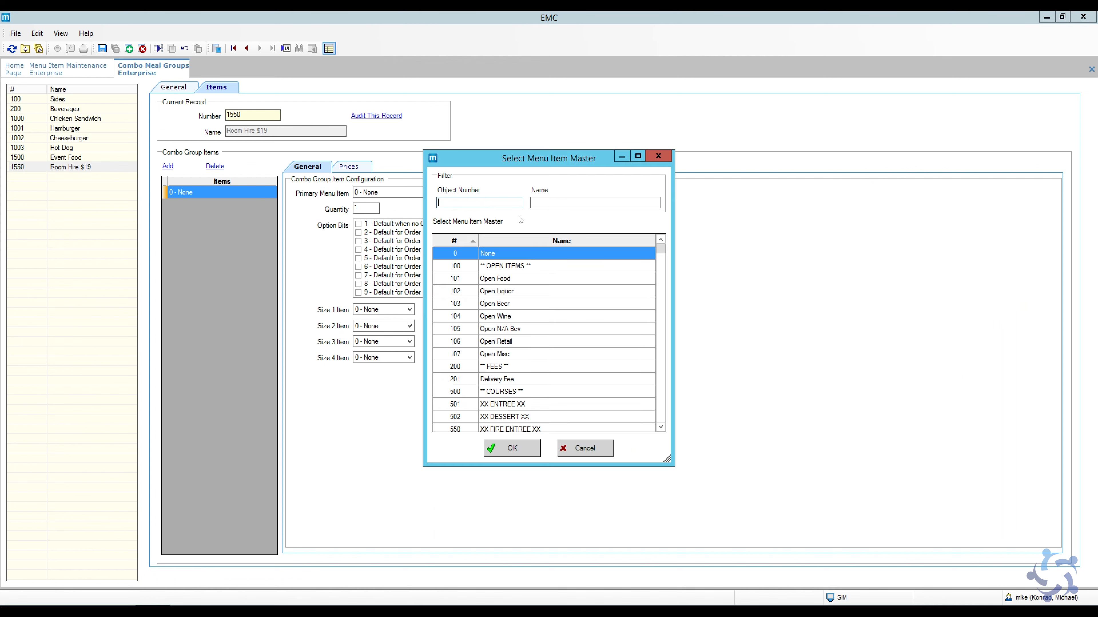
{"action": "left_click_drag", "start_coordinate": [660, 249], "coordinate": [660, 312]}
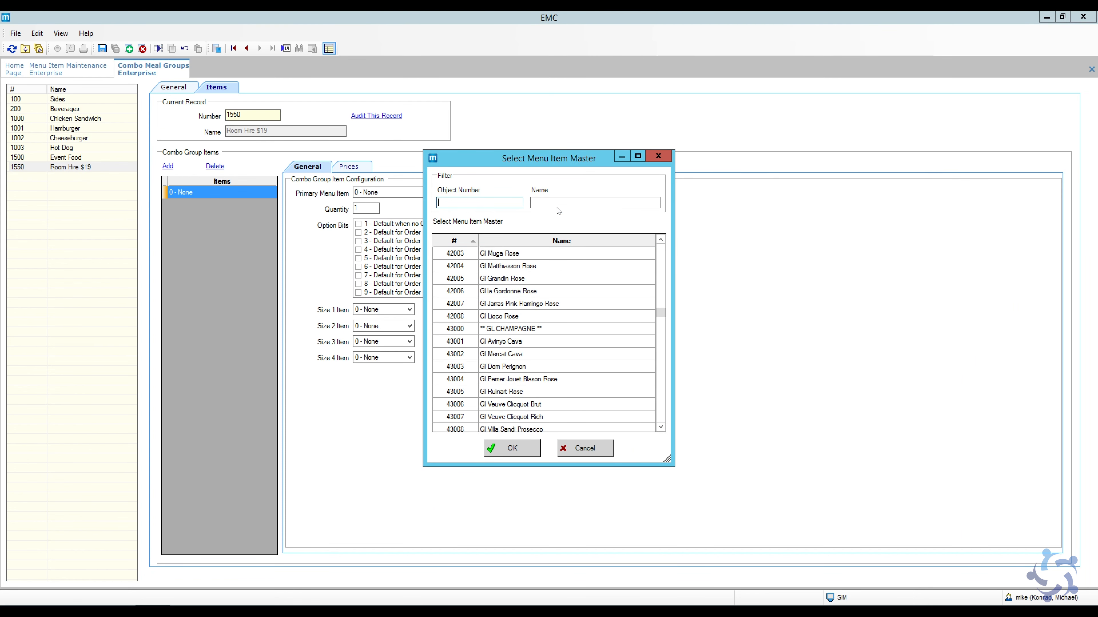
{"action": "type", "text": "16050"}
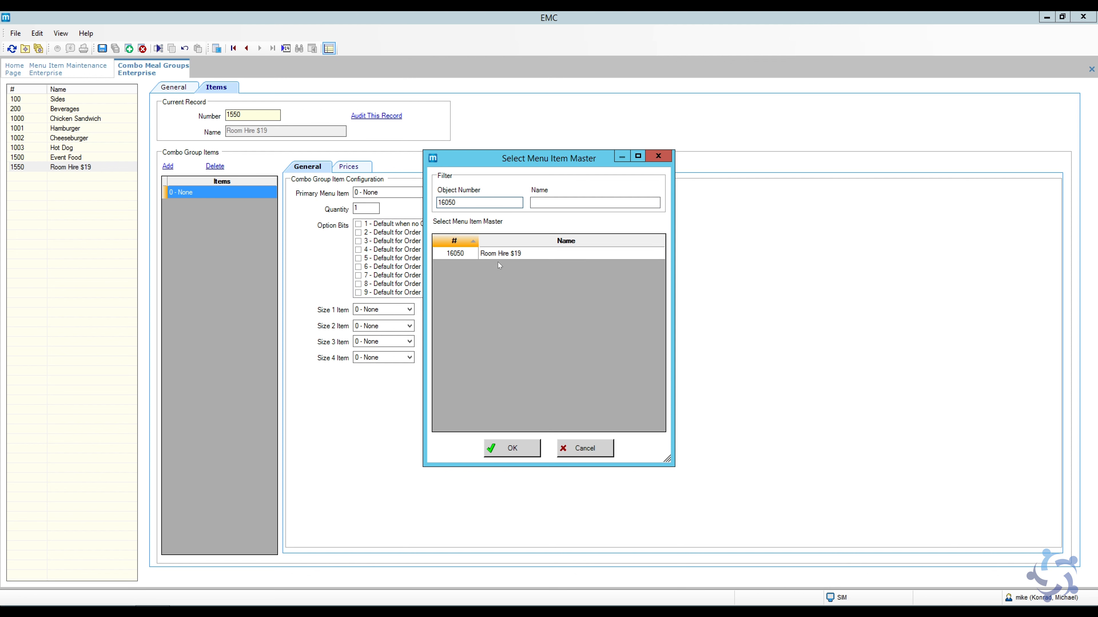
{"action": "left_click", "coordinate": [457, 255]}
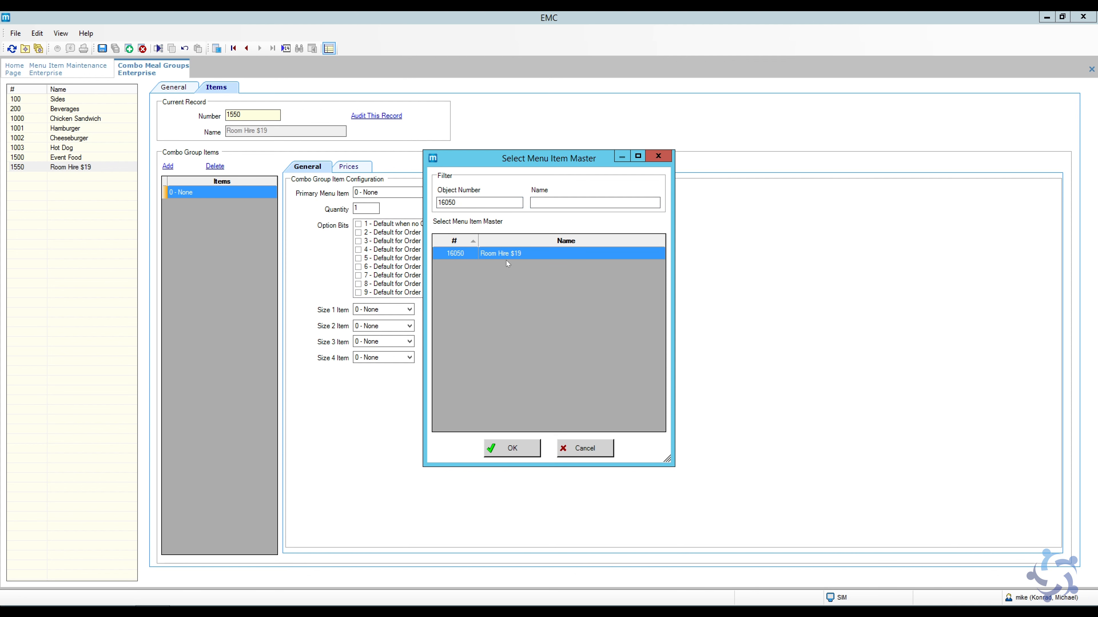
{"action": "left_click", "coordinate": [514, 448]}
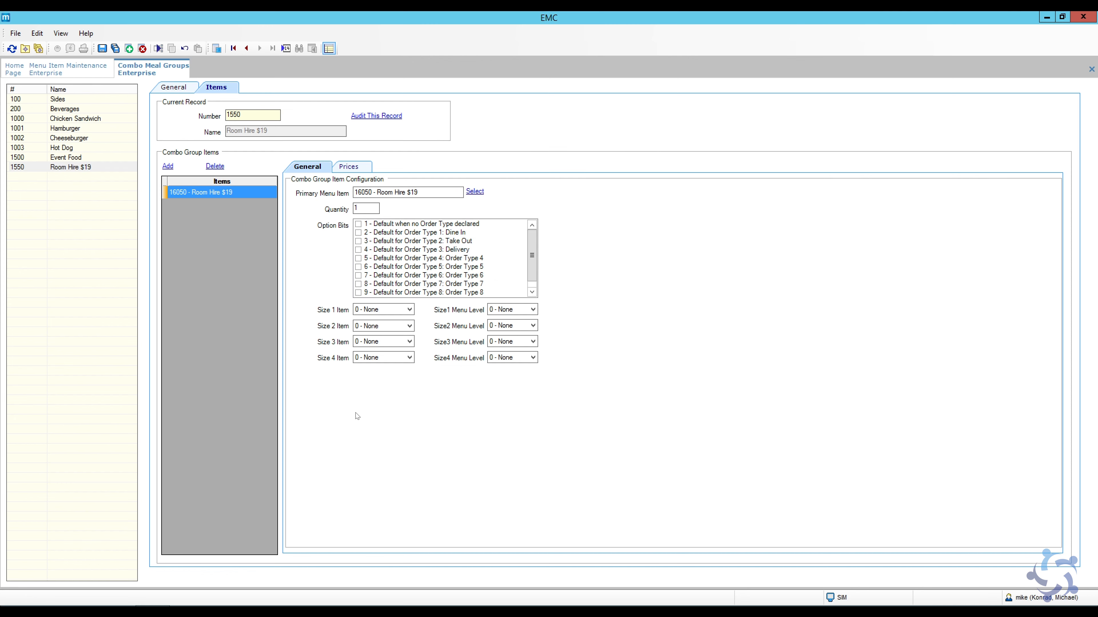
Step: Add a combo group item price of 19.00 for Room Hire $19 and save the group
{"action": "left_click", "coordinate": [350, 169]}
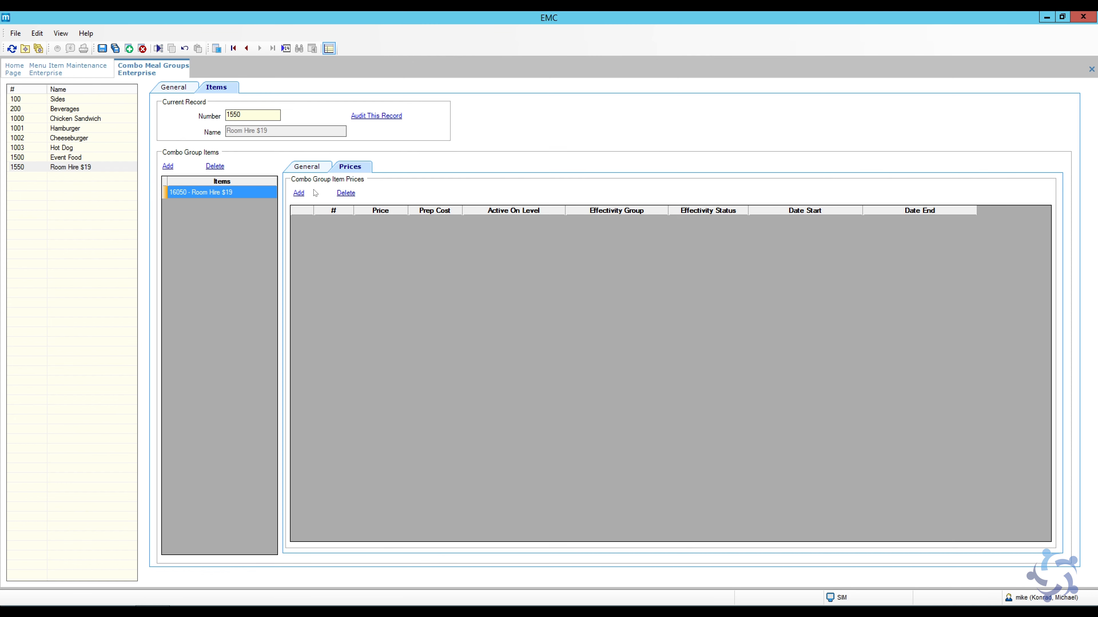
{"action": "left_click", "coordinate": [299, 193]}
{"action": "left_click", "coordinate": [386, 222]}
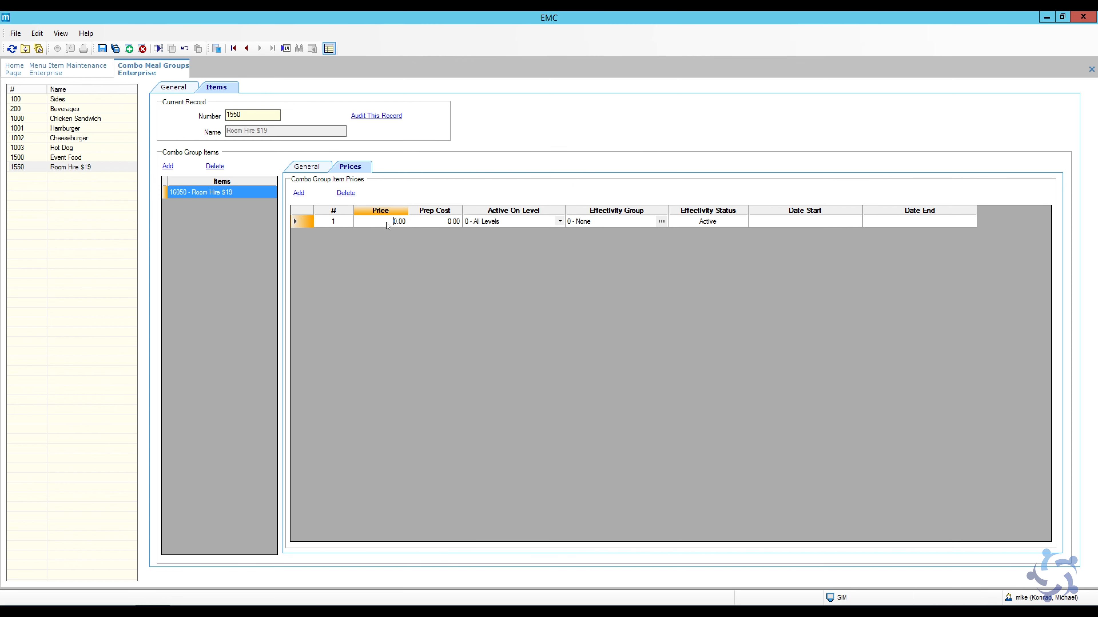
{"action": "type", "text": "19.00"}
{"action": "key", "text": "ctrl+s"}
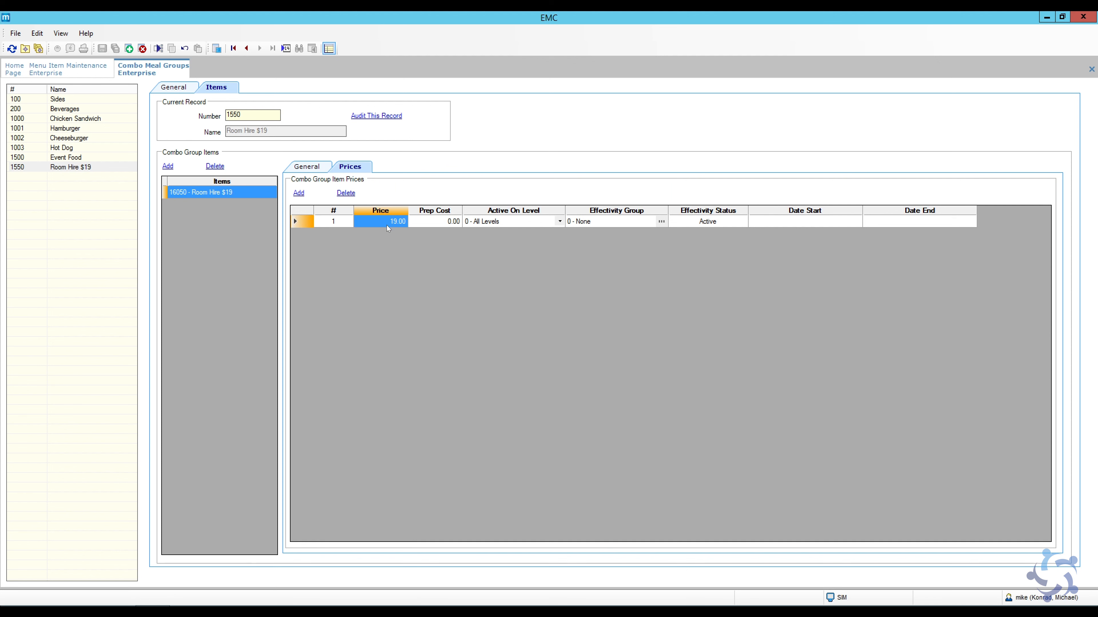
Step: Check the Room Hire $19 item, the Event Food group's prices and the Event Package $59 master record, and return to Combo Meal Groups
{"action": "left_click", "coordinate": [308, 168]}
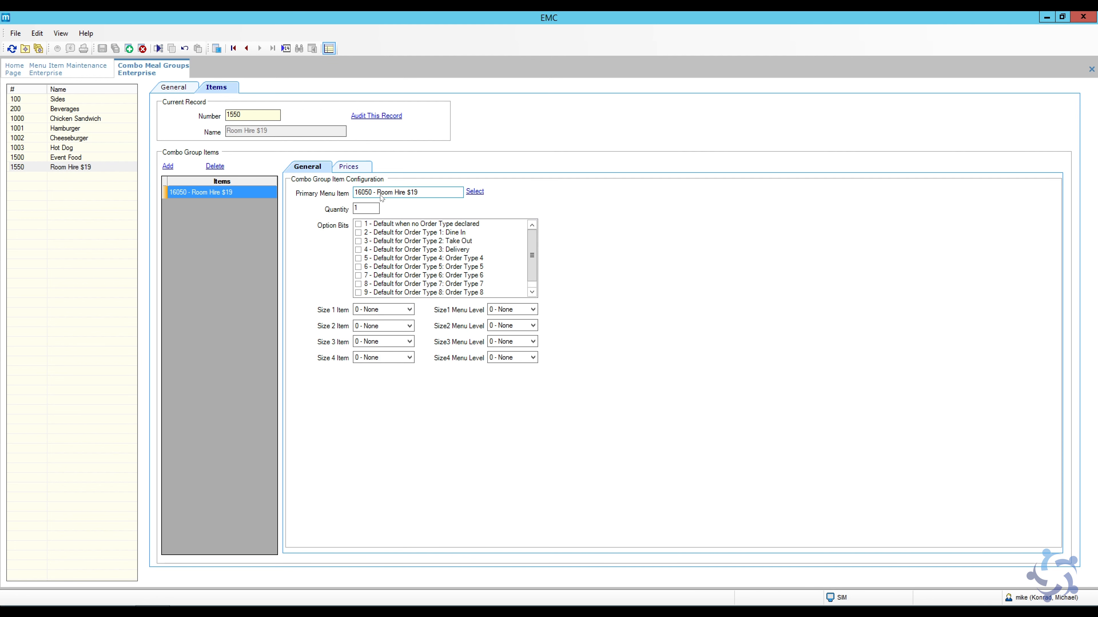
{"action": "left_click", "coordinate": [72, 158]}
{"action": "left_click", "coordinate": [350, 167]}
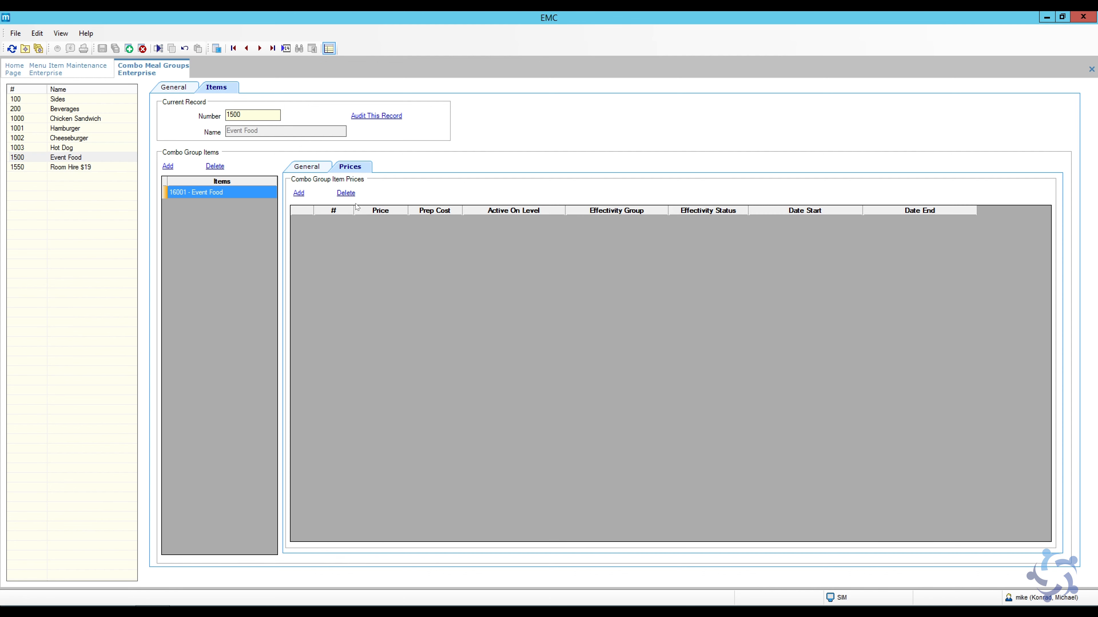
{"action": "left_click", "coordinate": [76, 69]}
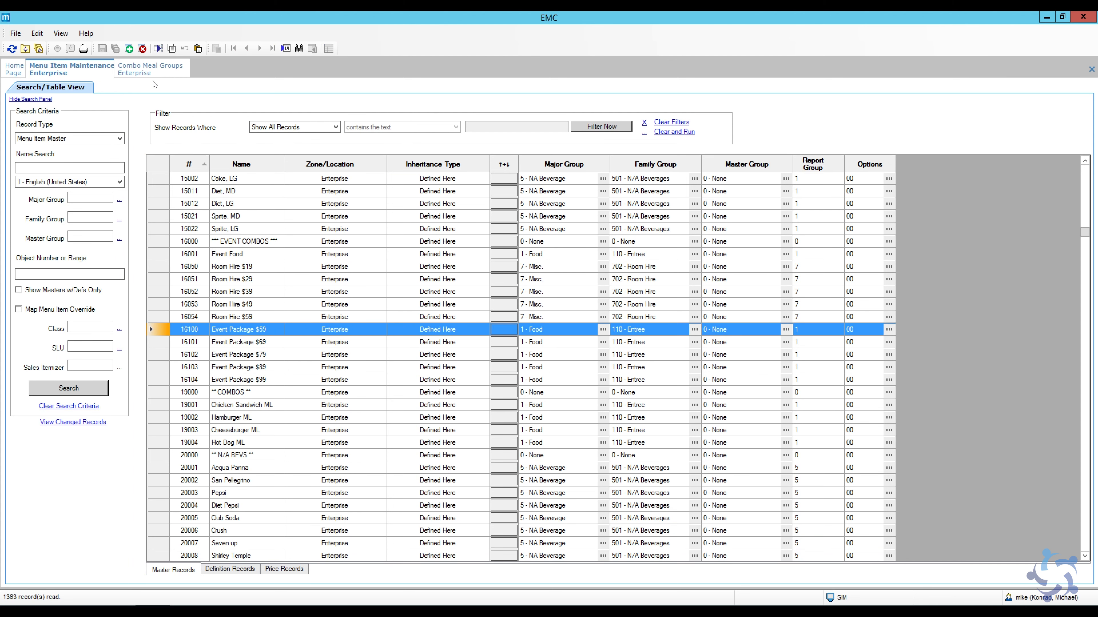
{"action": "left_click", "coordinate": [151, 69]}
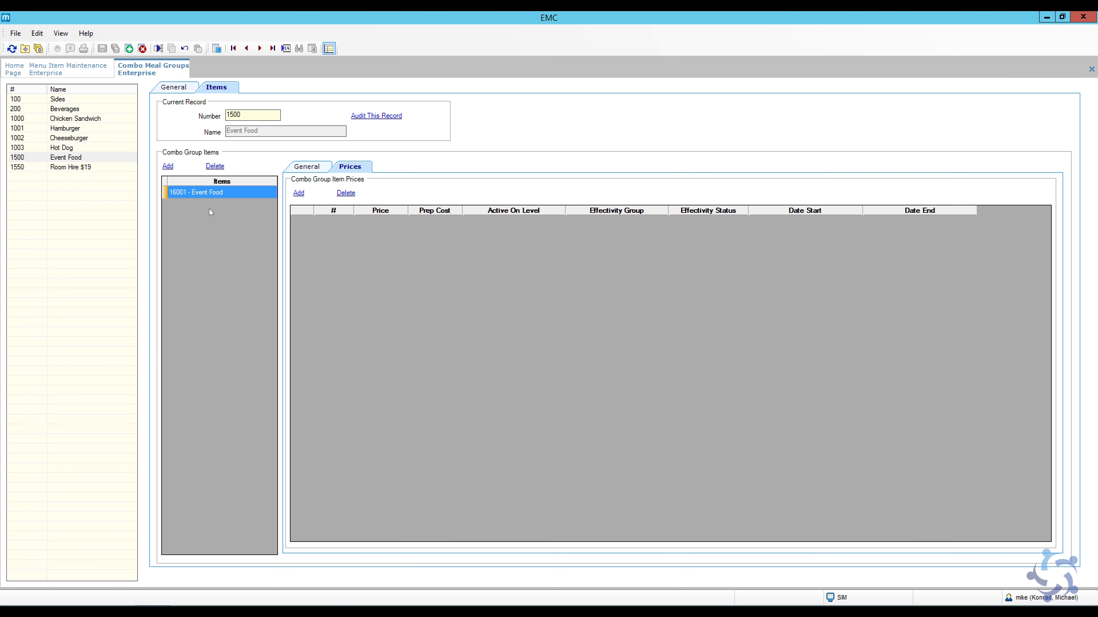
Step: Add combo meal group 1551 after the Room Hire $19 group, using that group as template and naming it Room Hire $29
{"action": "left_click", "coordinate": [100, 167]}
{"action": "left_click", "coordinate": [129, 48]}
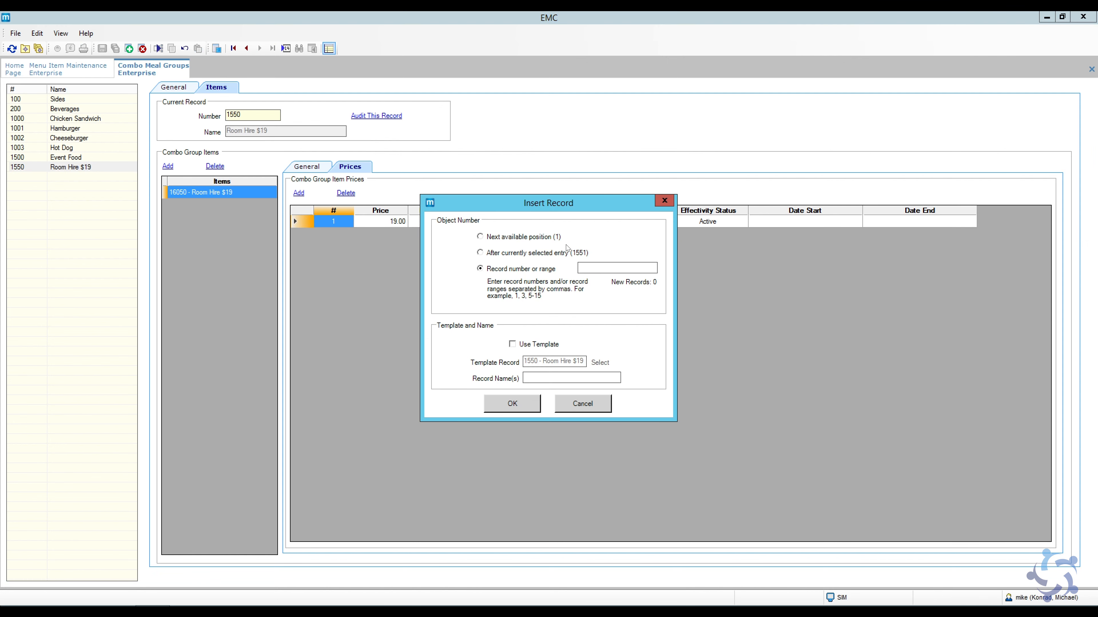
{"action": "left_click", "coordinate": [517, 254]}
{"action": "left_click", "coordinate": [512, 344]}
{"action": "left_click_drag", "start_coordinate": [542, 362], "coordinate": [585, 365]}
{"action": "key", "text": "ctrl+c"}
{"action": "left_click", "coordinate": [541, 378]}
{"action": "key", "text": "ctrl+v"}
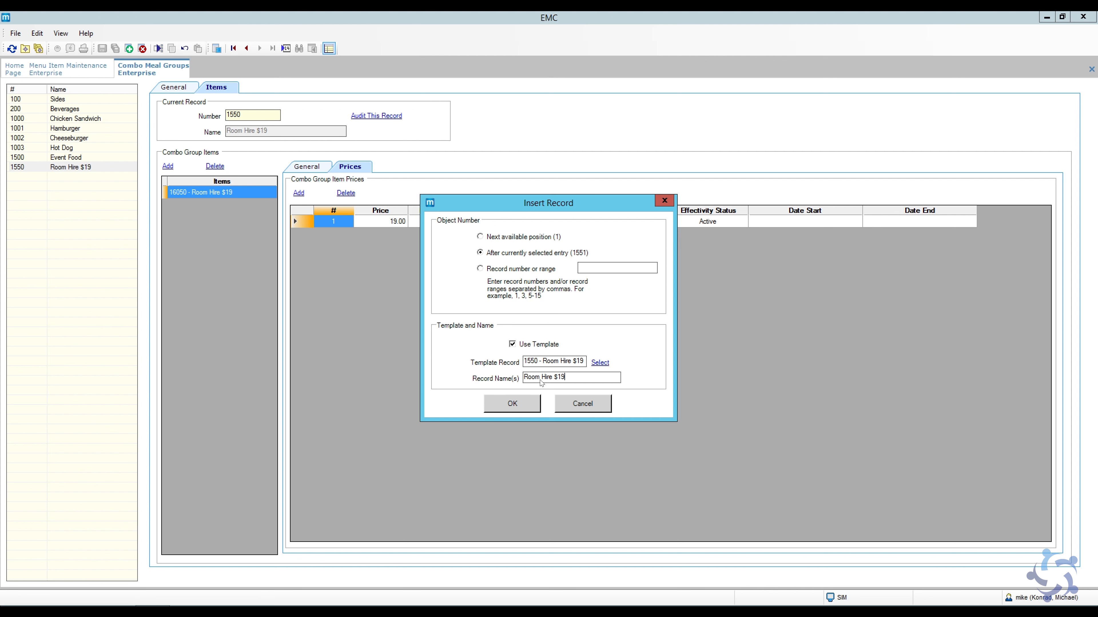
{"action": "key", "text": "Left"}
{"action": "key", "text": "BackSpace"}
{"action": "type", "text": "2"}
{"action": "left_click", "coordinate": [510, 403]}
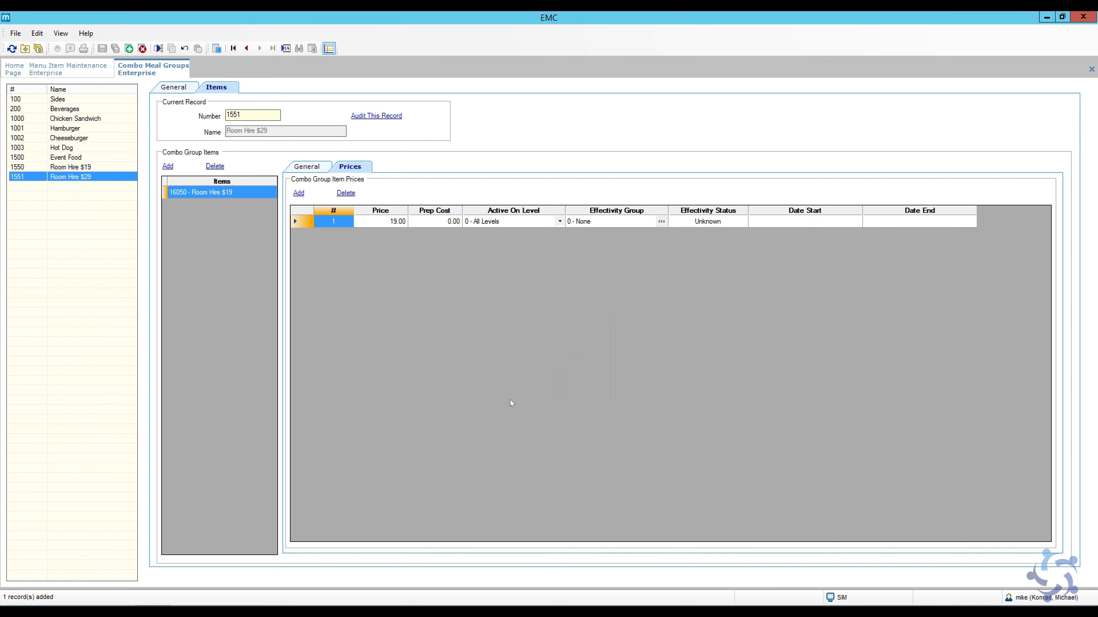
Step: Set the Room Hire $29 group's item price to 29.00, check its Allow Discounts option and item configuration, and save
{"action": "left_click", "coordinate": [393, 222]}
{"action": "key", "text": "BackSpace"}
{"action": "type", "text": "2"}
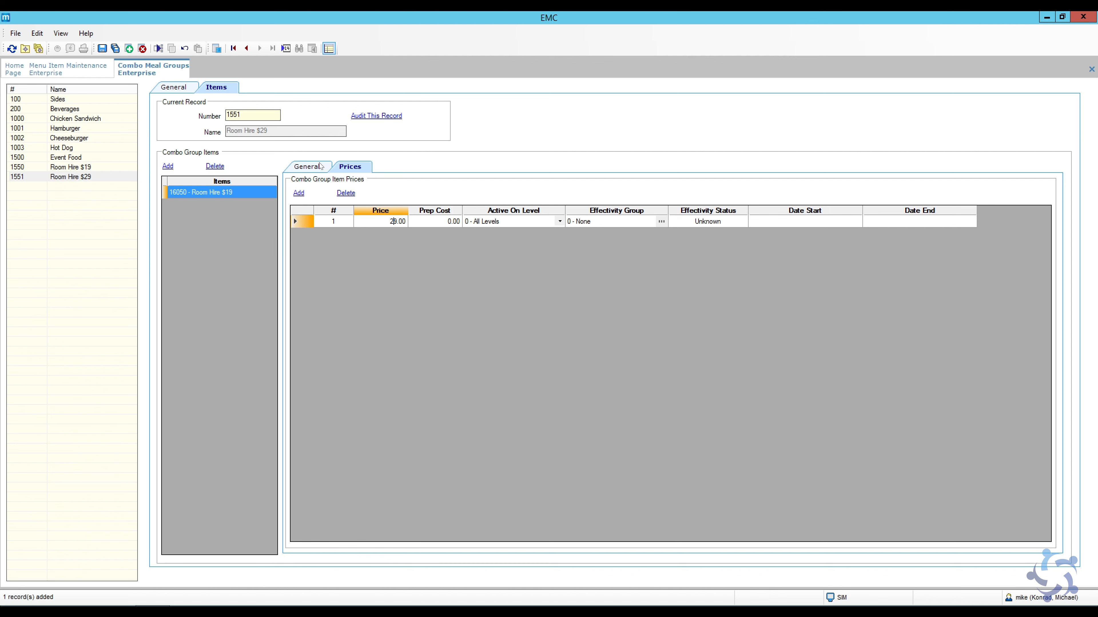
{"action": "left_click", "coordinate": [320, 166]}
{"action": "left_click", "coordinate": [176, 88]}
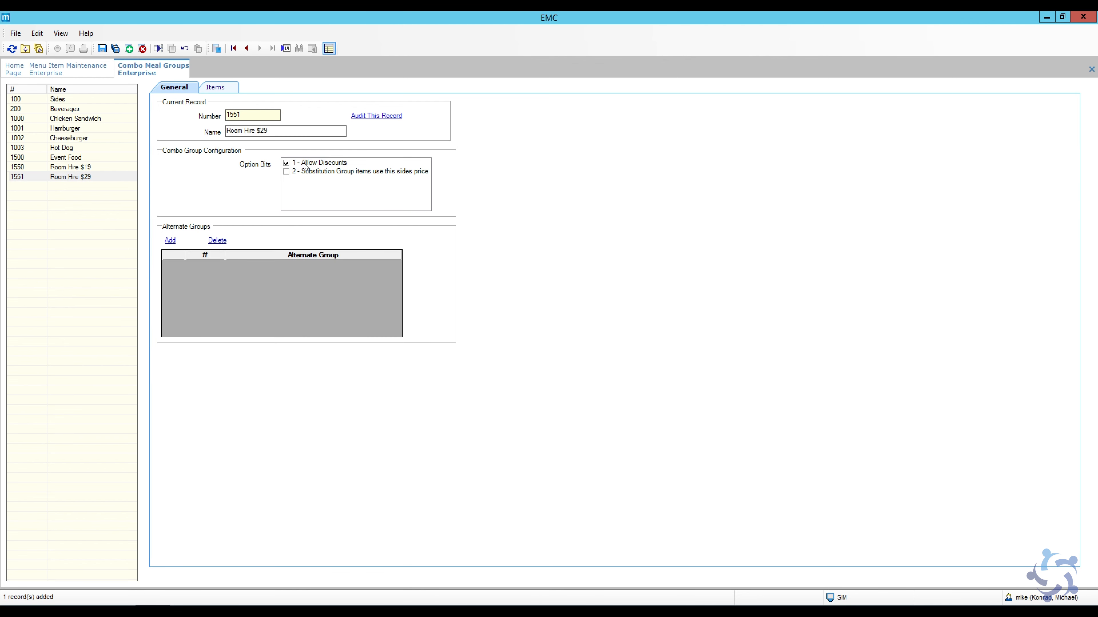
{"action": "left_click", "coordinate": [224, 88]}
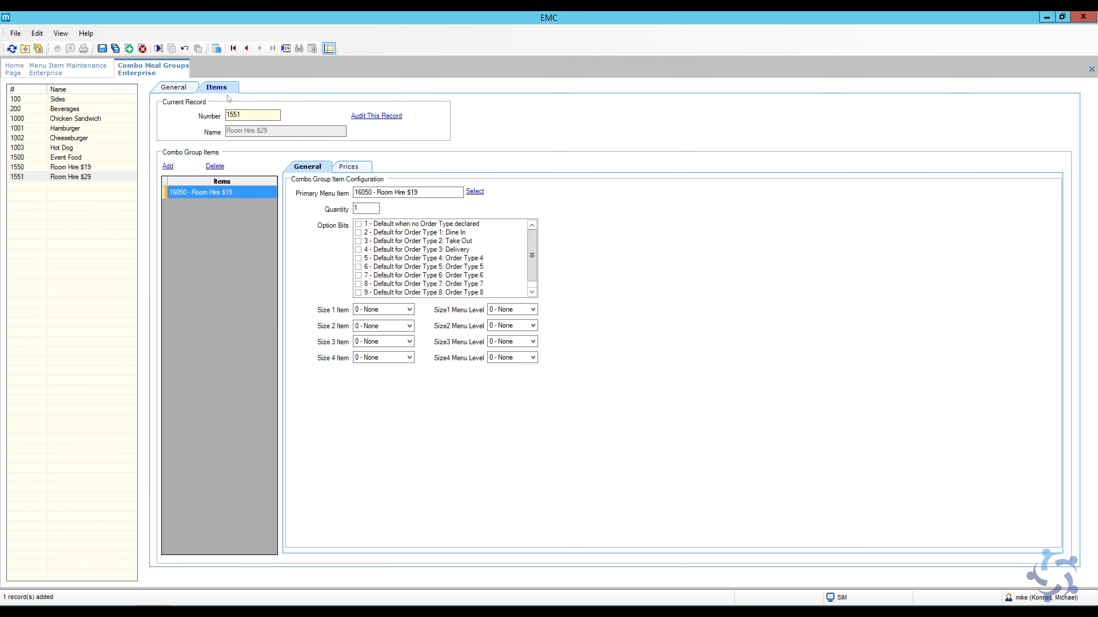
{"action": "left_click", "coordinate": [364, 168]}
{"action": "left_click", "coordinate": [103, 48]}
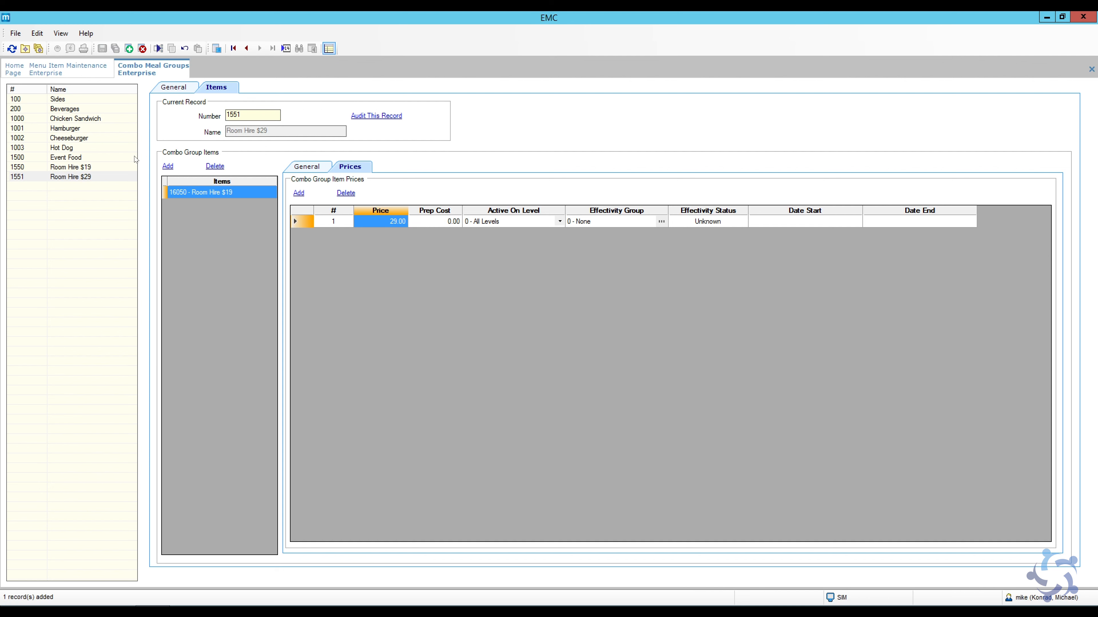
Step: Add combo meal group 1552 after the Room Hire $29 group, using that group as template and naming it Room Hire $39
{"action": "left_click", "coordinate": [129, 48]}
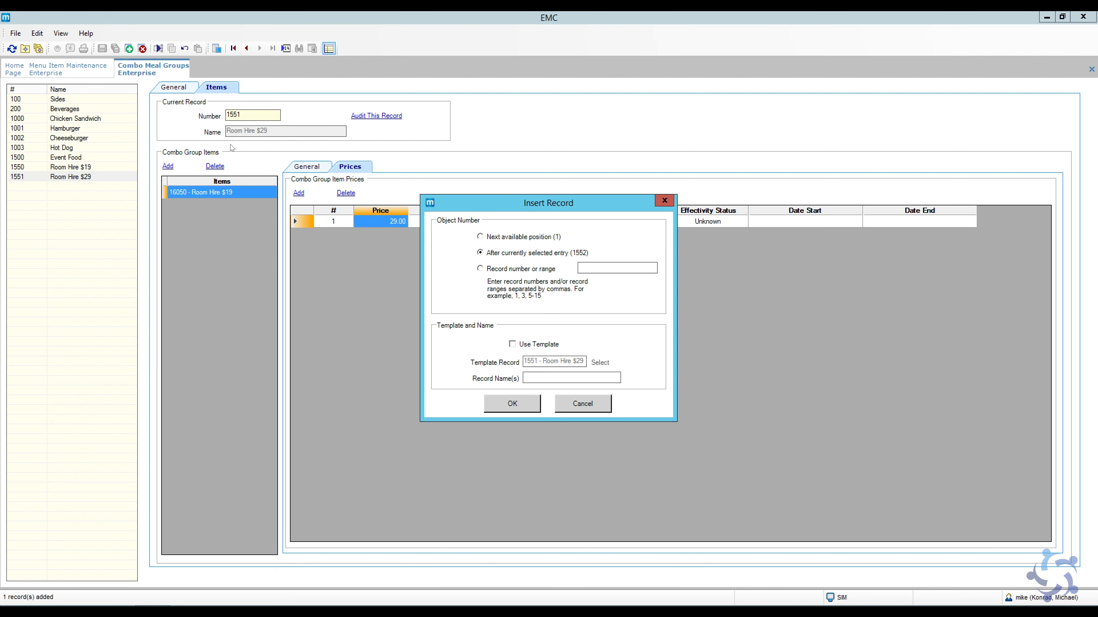
{"action": "left_click", "coordinate": [525, 344]}
{"action": "left_click", "coordinate": [560, 380]}
{"action": "key", "text": "BackSpace"}
{"action": "type", "text": "39"}
{"action": "left_click", "coordinate": [530, 404]}
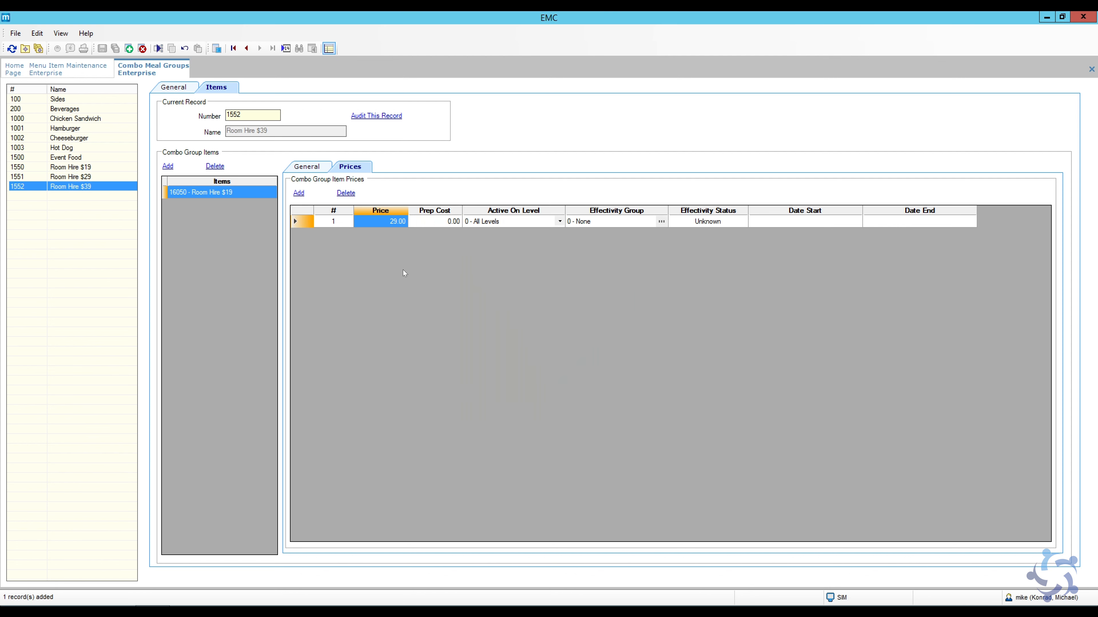
Step: Set the Room Hire $39 group's item price to 39.00 and save the group
{"action": "left_click", "coordinate": [394, 222]}
{"action": "key", "text": "BackSpace"}
{"action": "type", "text": "3"}
{"action": "left_click", "coordinate": [102, 48]}
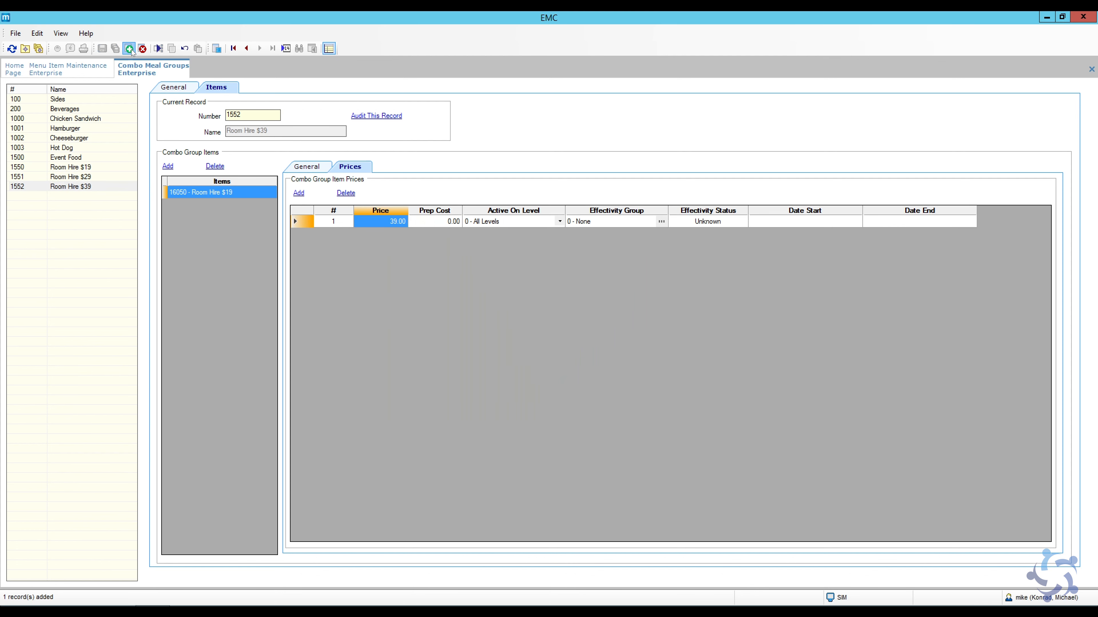
Step: Add combo meal group 1553 after the Room Hire $39 group, using that group as template and naming it Room Hire $49
{"action": "left_click", "coordinate": [128, 48]}
{"action": "left_click_drag", "start_coordinate": [543, 362], "coordinate": [587, 364]}
{"action": "key", "text": "ctrl+c"}
{"action": "left_click", "coordinate": [542, 380]}
{"action": "key", "text": "ctrl+v"}
{"action": "left_click", "coordinate": [562, 378]}
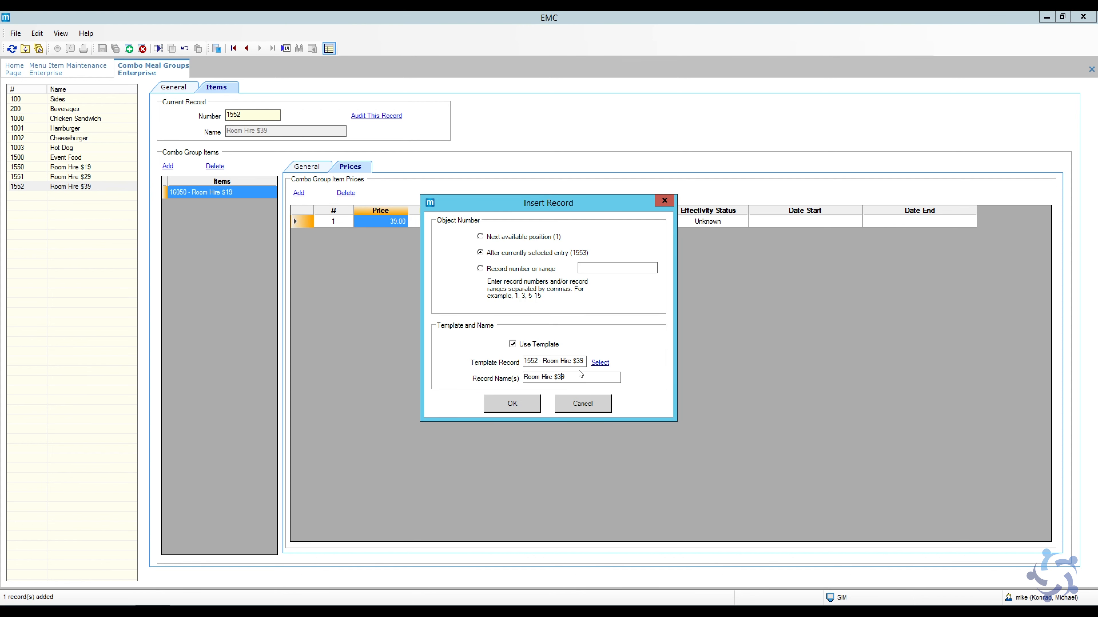
{"action": "key", "text": "BackSpace"}
{"action": "type", "text": "4"}
{"action": "left_click", "coordinate": [512, 403]}
Step: Change the primary menu item of combo meal group 1551 to 16051 Room Hire $29
{"action": "left_click", "coordinate": [95, 178]}
{"action": "left_click", "coordinate": [309, 168]}
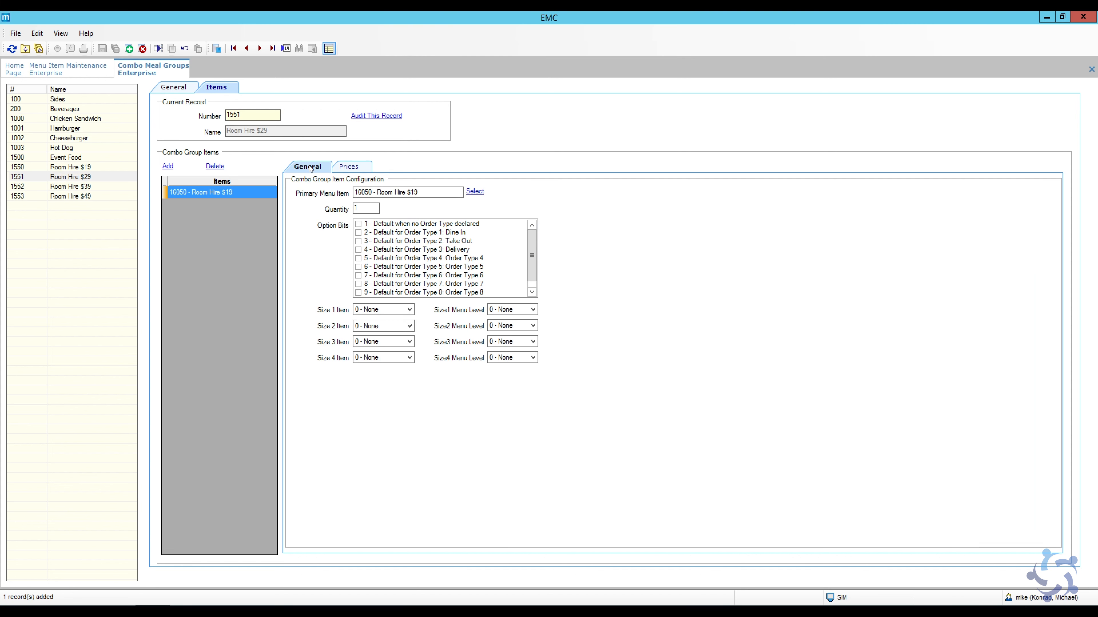
{"action": "left_click", "coordinate": [476, 192]}
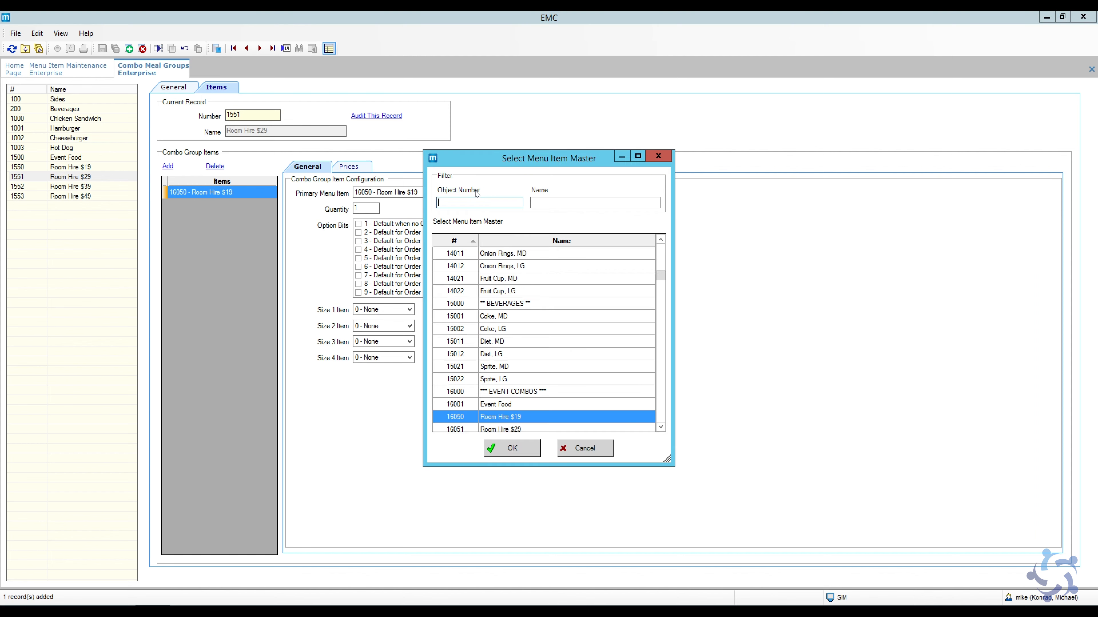
{"action": "left_click", "coordinate": [600, 429]}
{"action": "left_click", "coordinate": [522, 449]}
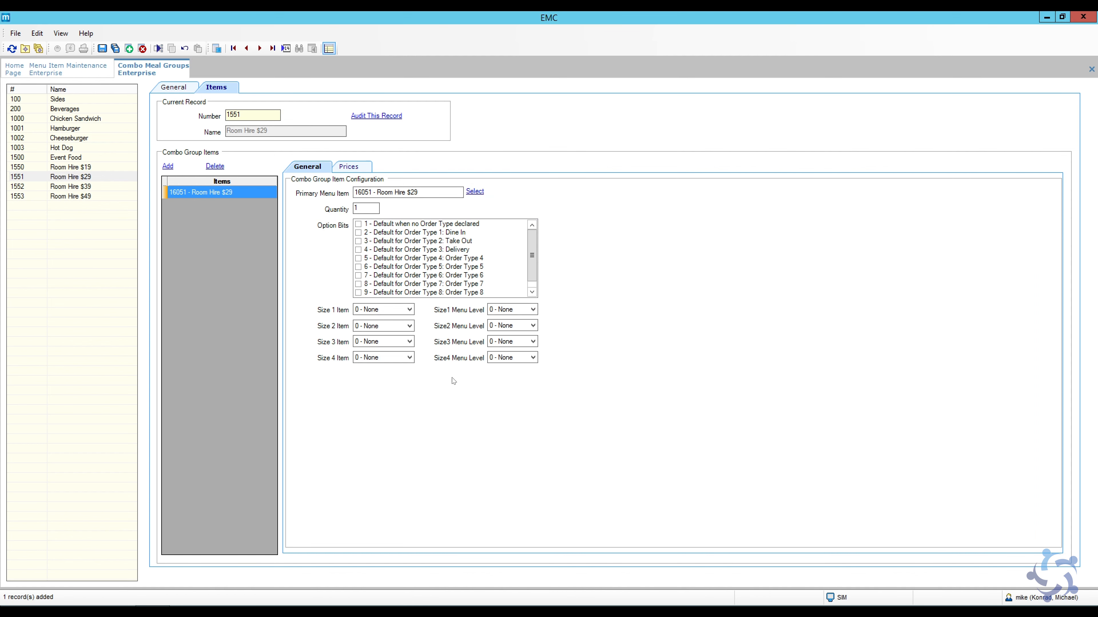
Step: Change the primary menu item of combo meal group 1552 to 16052 Room Hire $39
{"action": "left_click", "coordinate": [94, 187]}
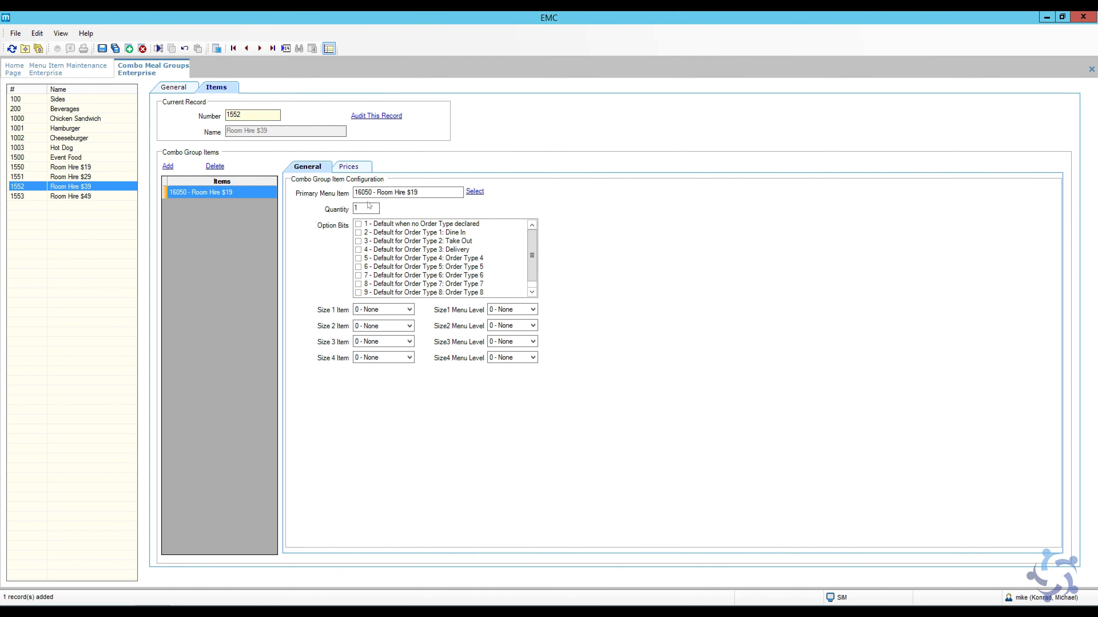
{"action": "left_click", "coordinate": [475, 192]}
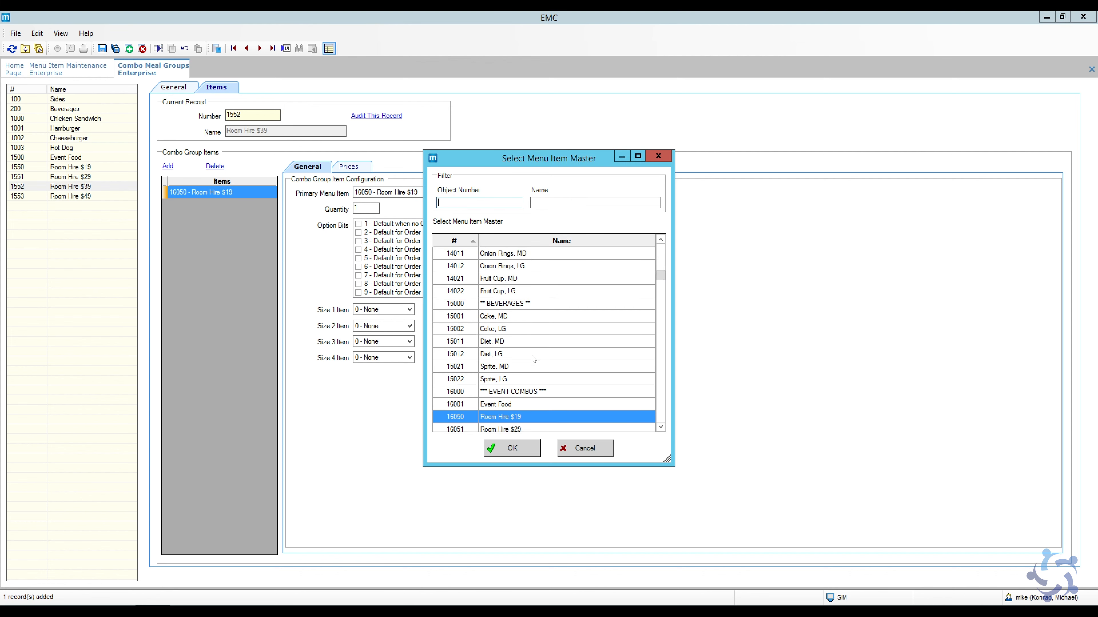
{"action": "left_click", "coordinate": [660, 427]}
{"action": "double_click", "coordinate": [457, 429]}
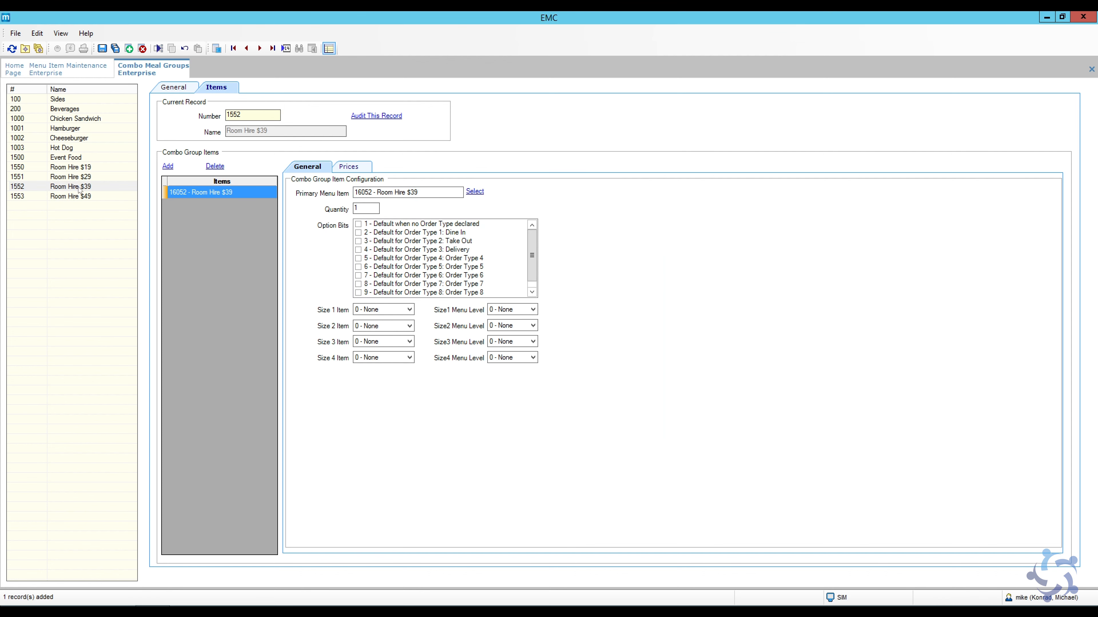
Step: Change the primary menu item of combo meal group 1553 to 16053 Room Hire $49 and set its price to 49.00
{"action": "left_click", "coordinate": [89, 196]}
{"action": "left_click", "coordinate": [474, 192]}
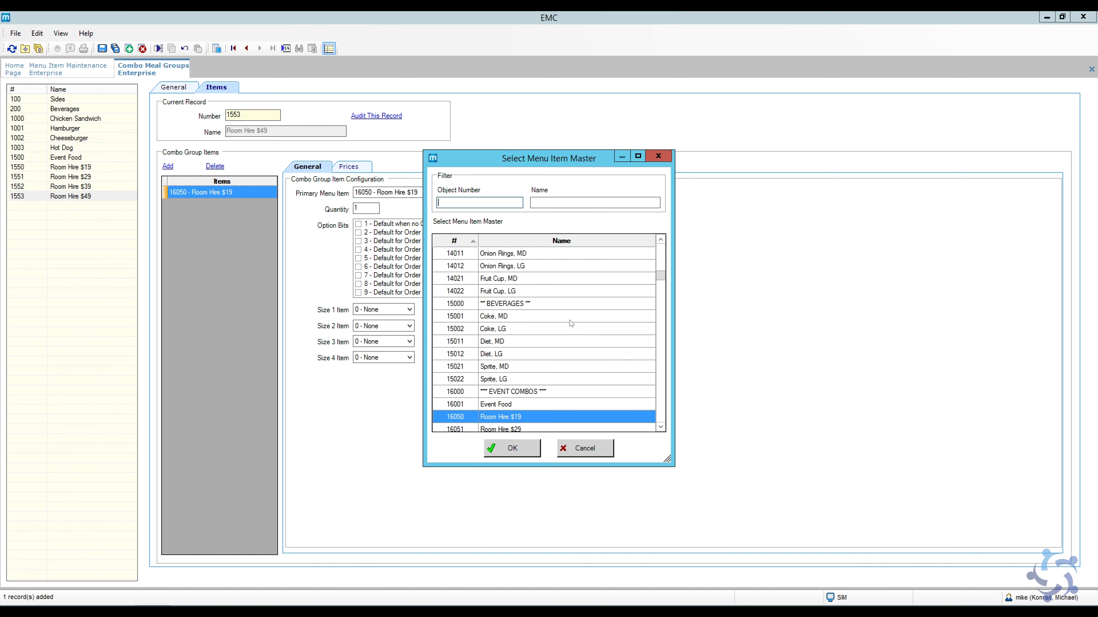
{"action": "left_click", "coordinate": [661, 428]}
{"action": "left_click", "coordinate": [661, 428]}
{"action": "left_click", "coordinate": [564, 429]}
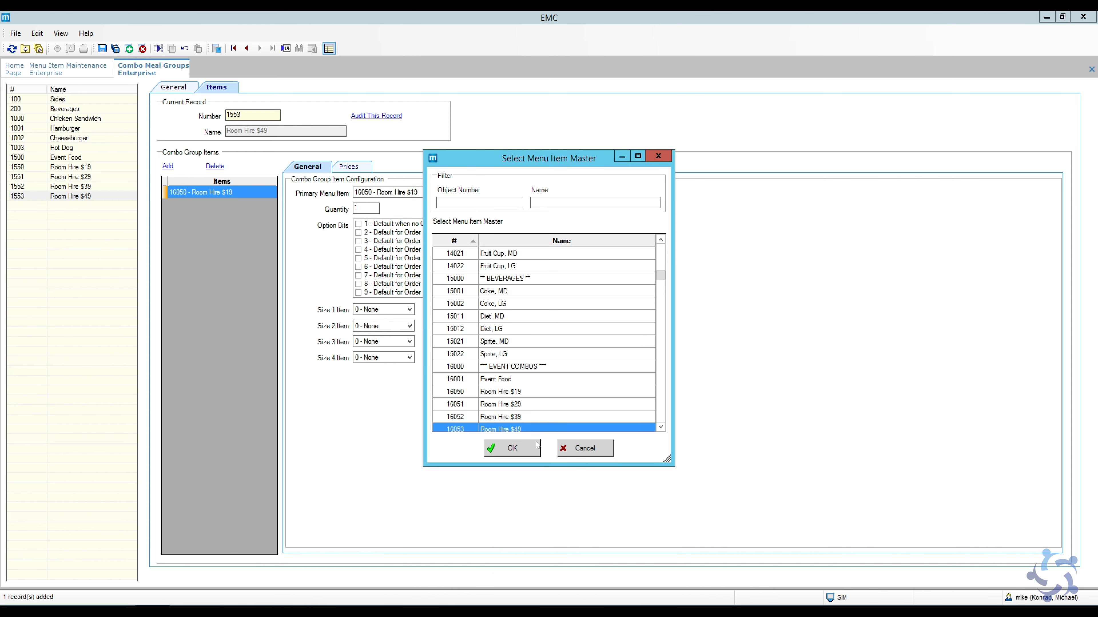
{"action": "left_click", "coordinate": [514, 449]}
{"action": "left_click", "coordinate": [347, 168]}
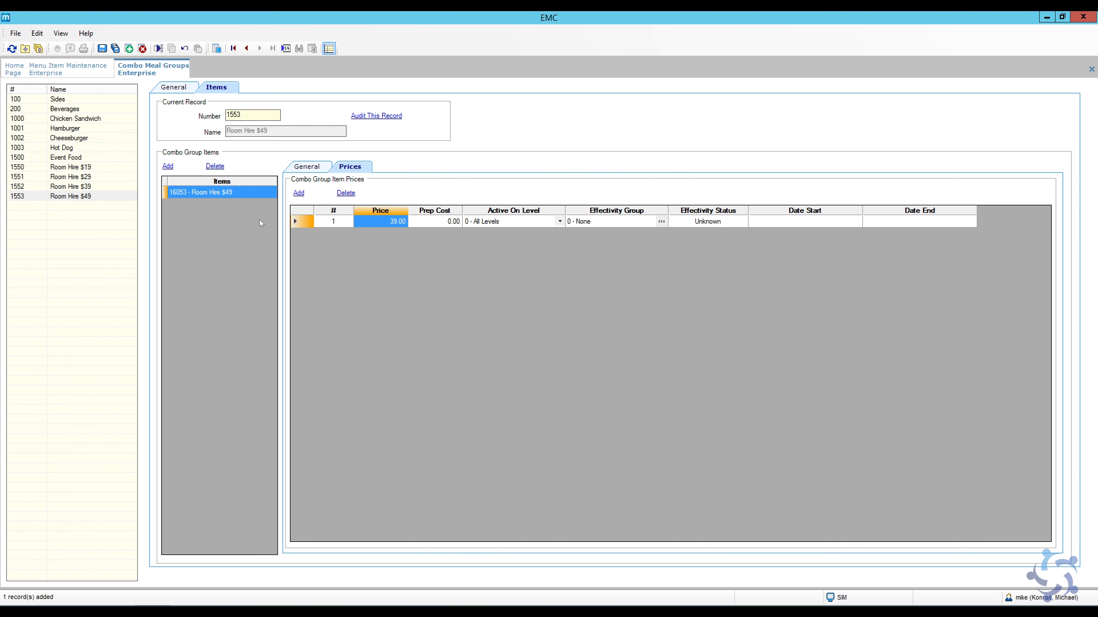
{"action": "left_click", "coordinate": [394, 221]}
Step: Check the primary menu items and prices of the Room Hire $19, $29, $39 and $49 groups
{"action": "left_click", "coordinate": [88, 170]}
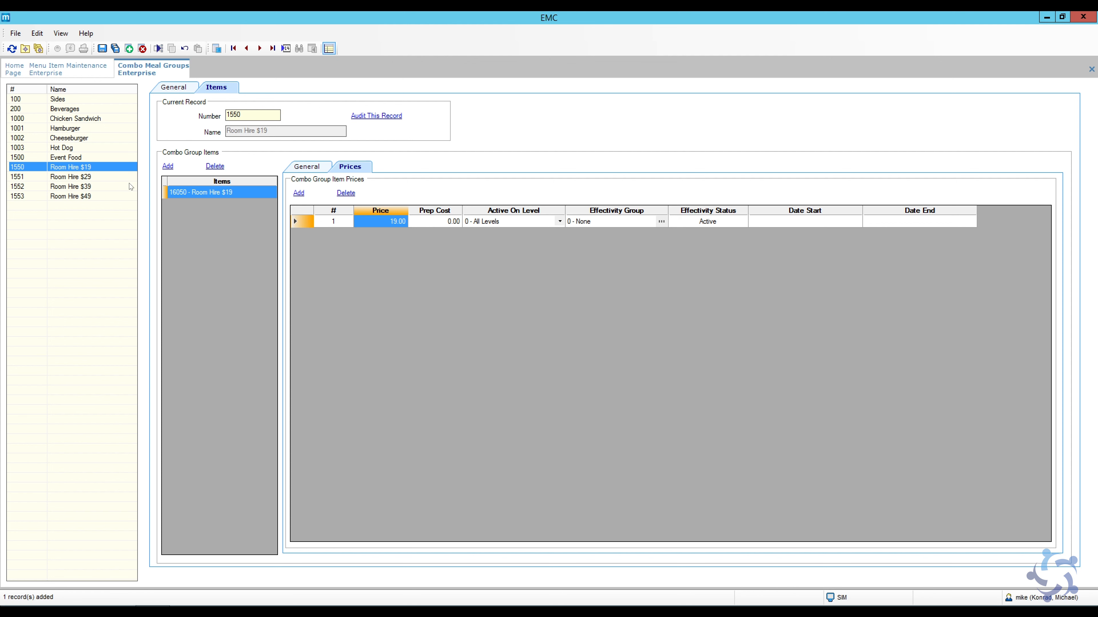
{"action": "left_click", "coordinate": [106, 177]}
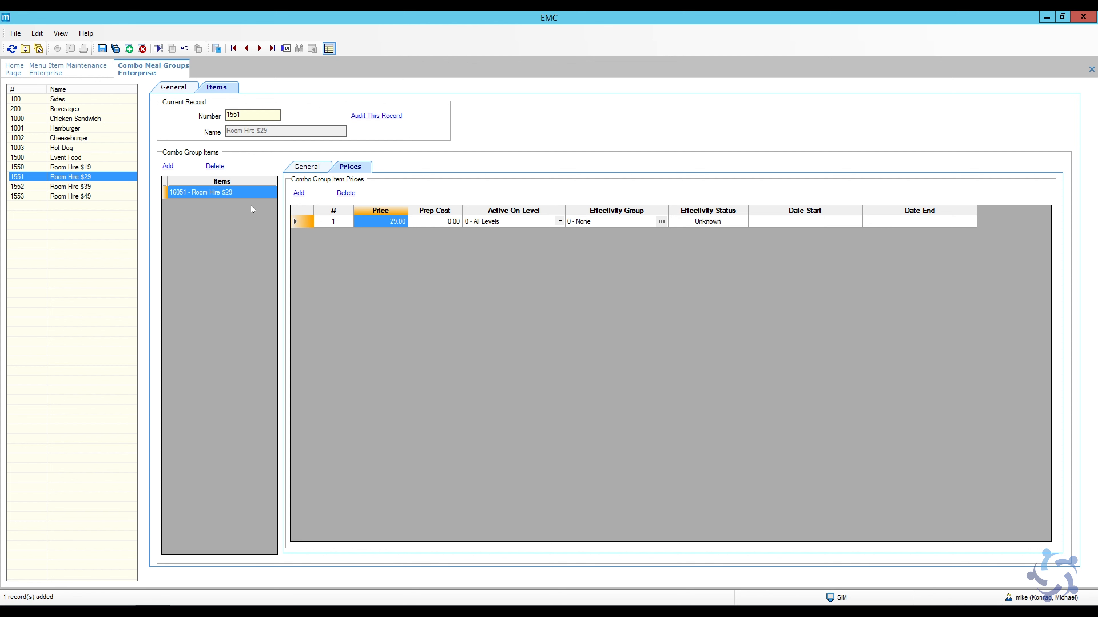
{"action": "left_click", "coordinate": [307, 167]}
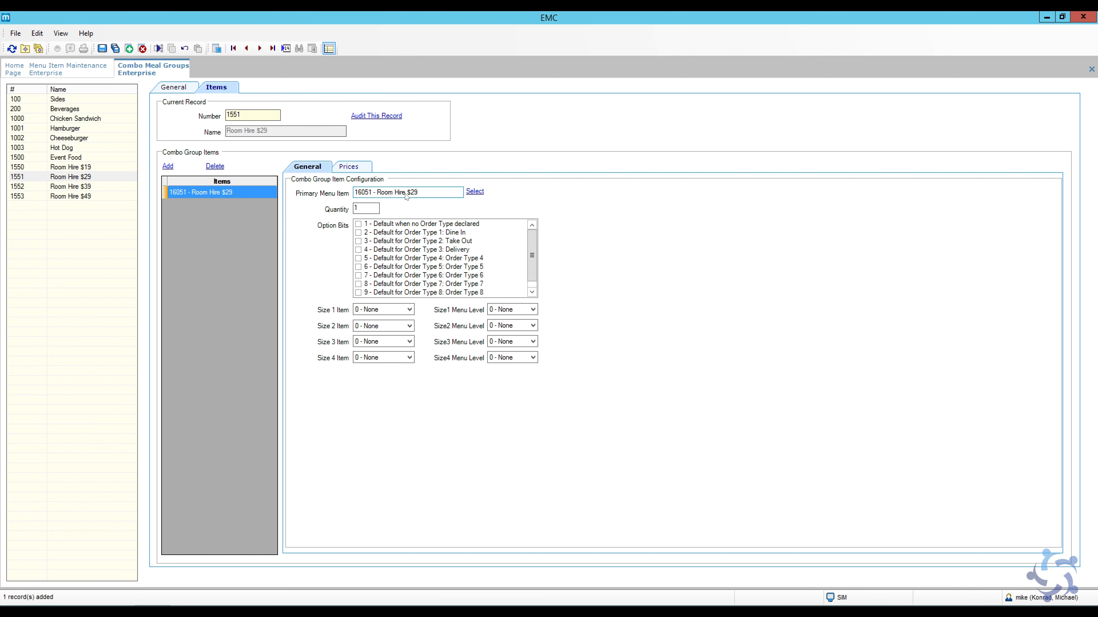
{"action": "left_click", "coordinate": [346, 169]}
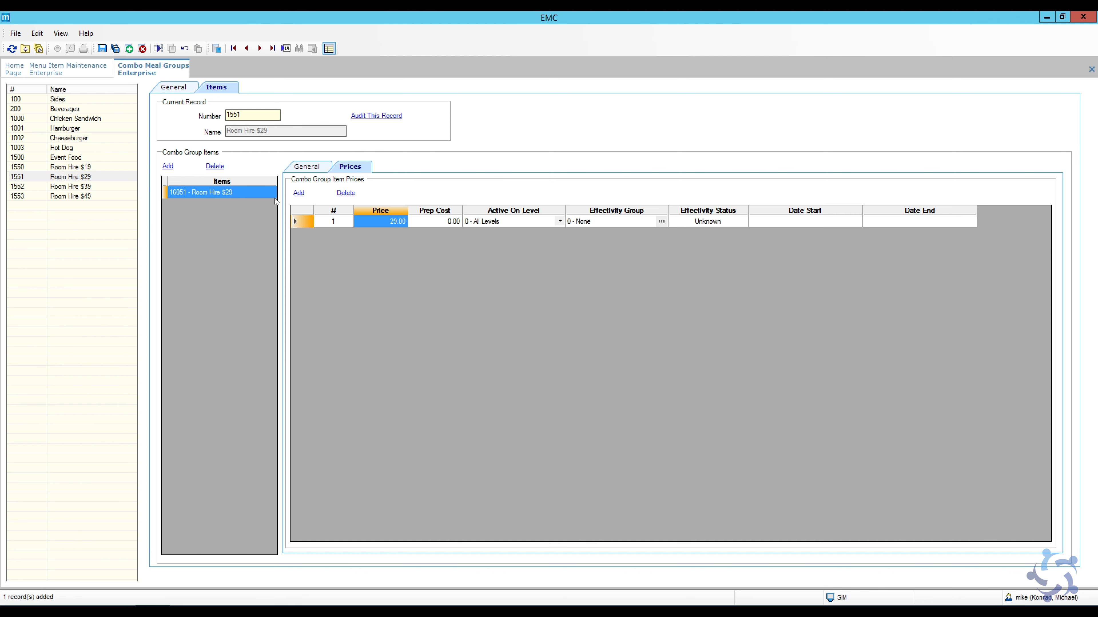
{"action": "left_click", "coordinate": [98, 189]}
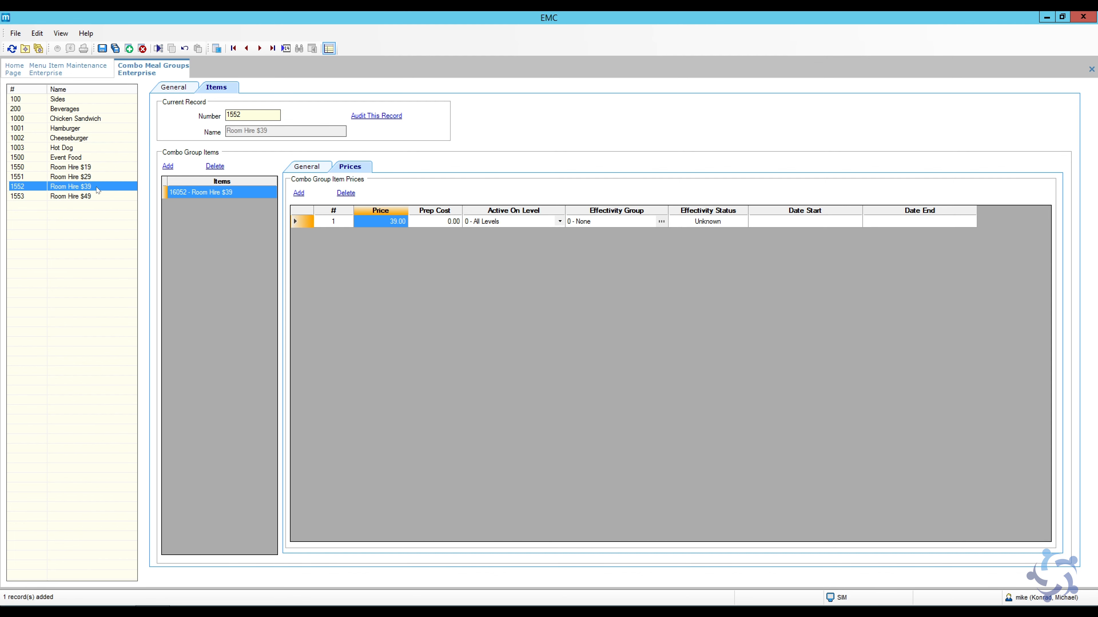
{"action": "left_click", "coordinate": [308, 168]}
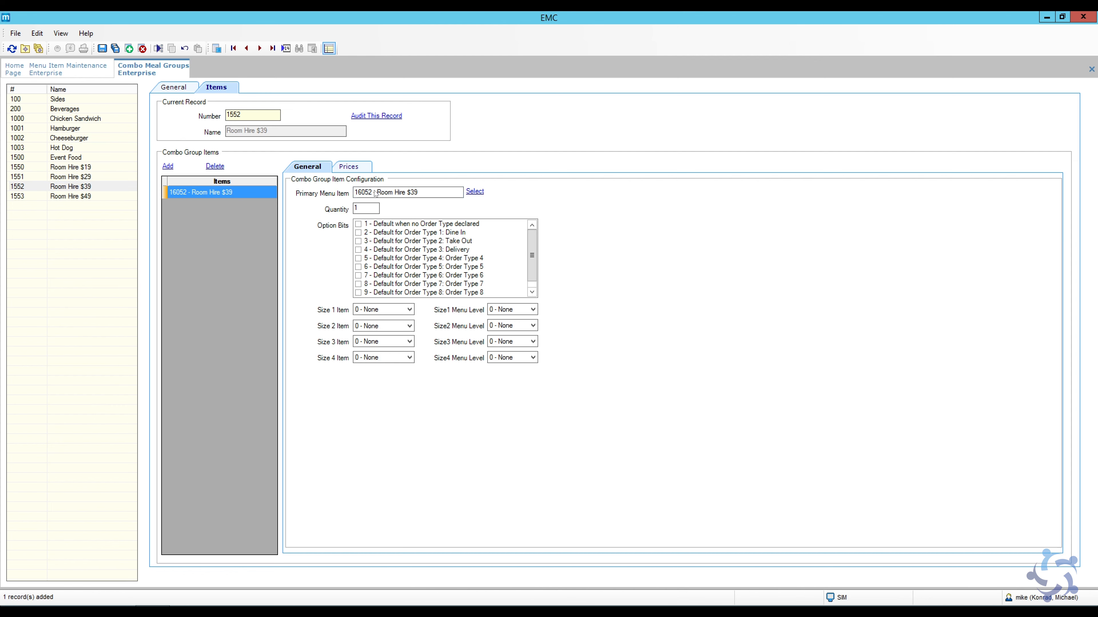
{"action": "left_click", "coordinate": [348, 167]}
{"action": "left_click", "coordinate": [108, 195]}
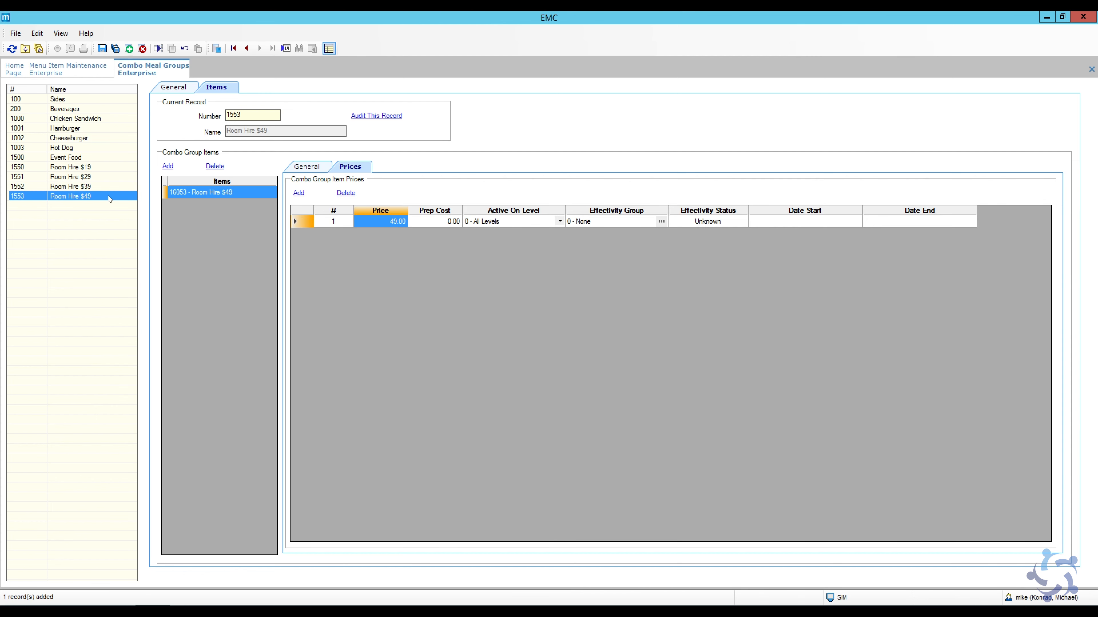
{"action": "left_click", "coordinate": [320, 169]}
{"action": "left_click", "coordinate": [350, 167]}
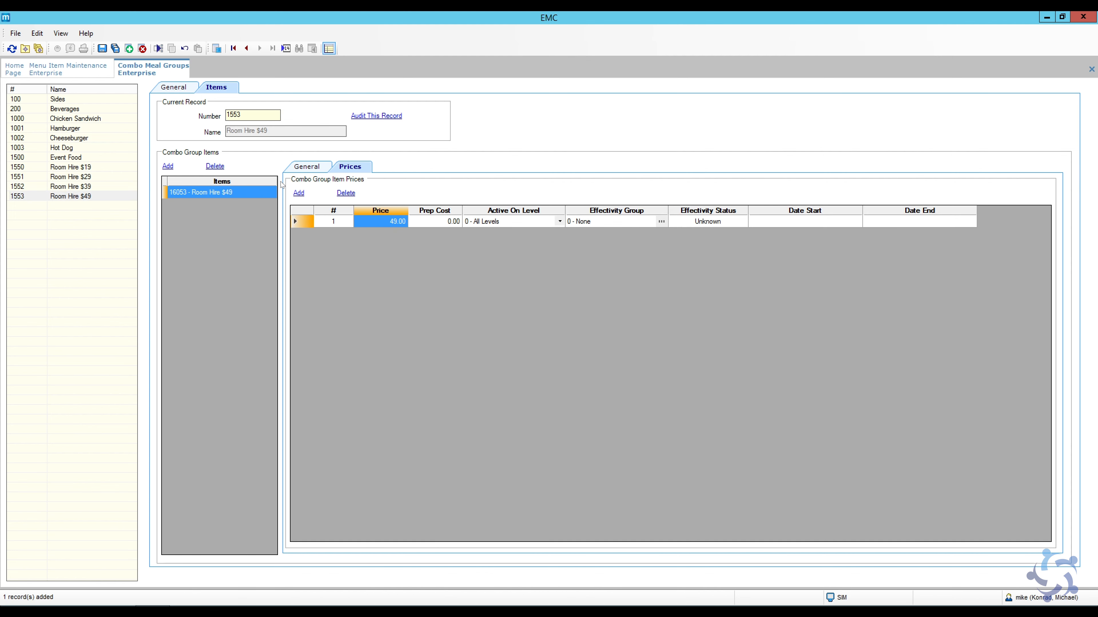
Step: Add combo meal group 1554 after the Room Hire $49 group, using that group as template and naming it Room Hire $59
{"action": "left_click", "coordinate": [129, 48]}
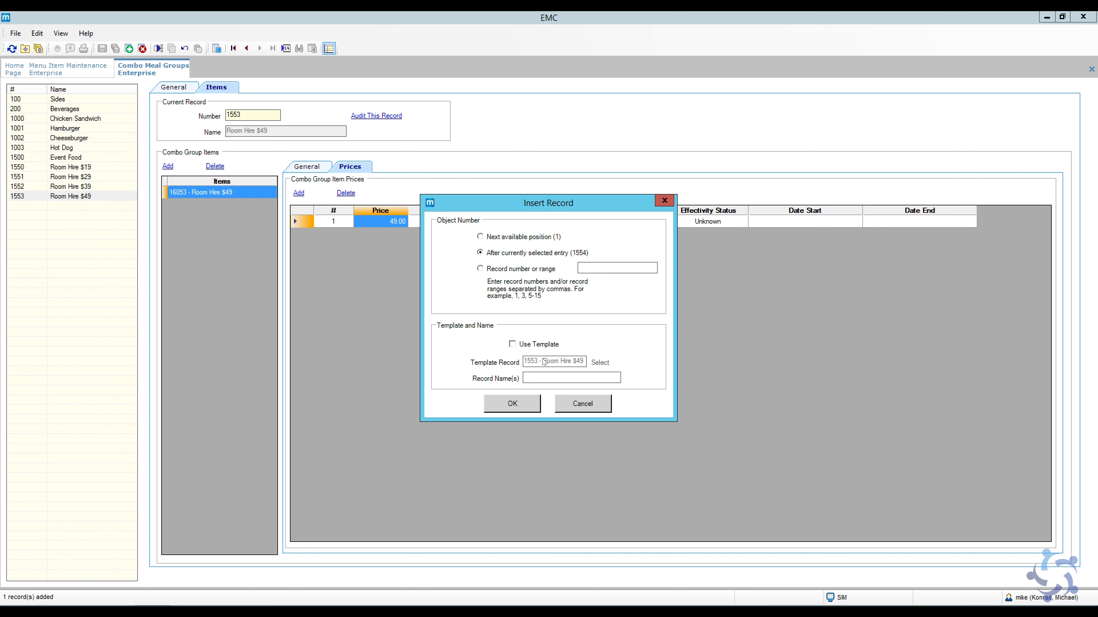
{"action": "left_click", "coordinate": [536, 349]}
{"action": "left_click_drag", "start_coordinate": [543, 362], "coordinate": [558, 379]}
{"action": "key", "text": "ctrl+c"}
{"action": "left_click", "coordinate": [572, 382]}
{"action": "key", "text": "ctrl+v"}
{"action": "type", "text": "5"}
{"action": "left_click", "coordinate": [519, 403]}
Step: Set the Room Hire $59 group's primary menu item to 16054 Room Hire $59 and its price to 59.00, then save
{"action": "left_click", "coordinate": [329, 168]}
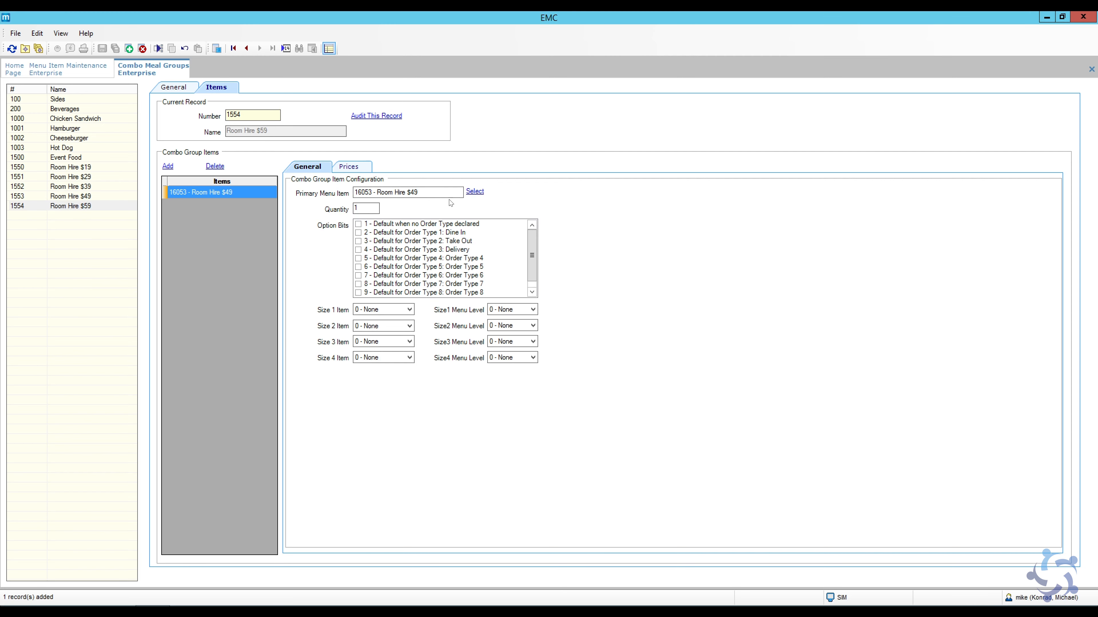
{"action": "left_click", "coordinate": [473, 192]}
{"action": "left_click", "coordinate": [537, 432]}
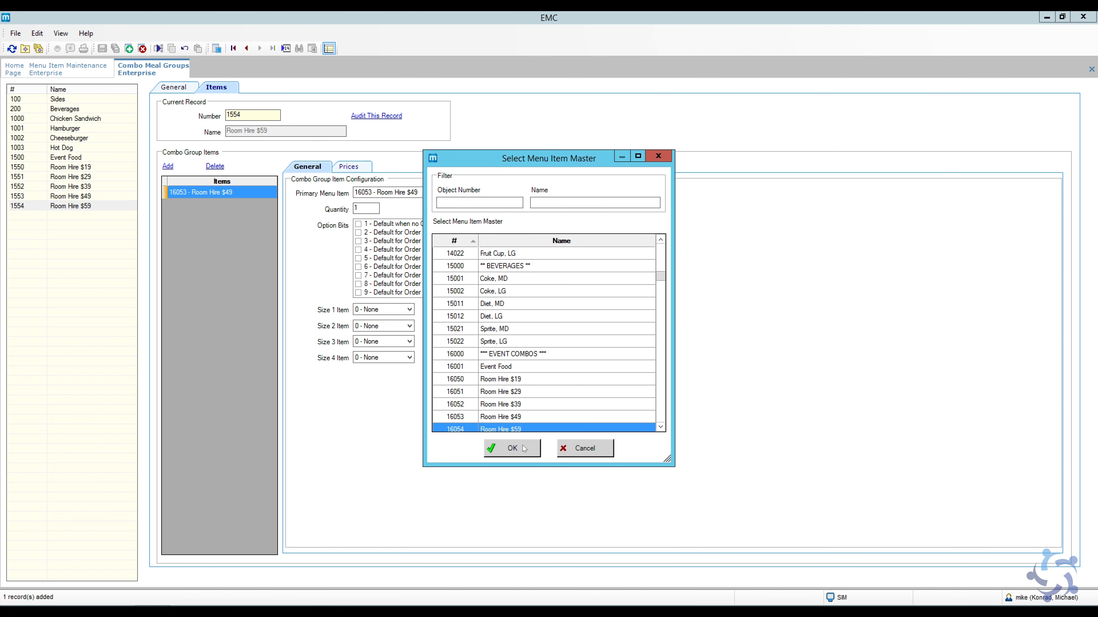
{"action": "left_click", "coordinate": [522, 449]}
{"action": "left_click", "coordinate": [352, 167]}
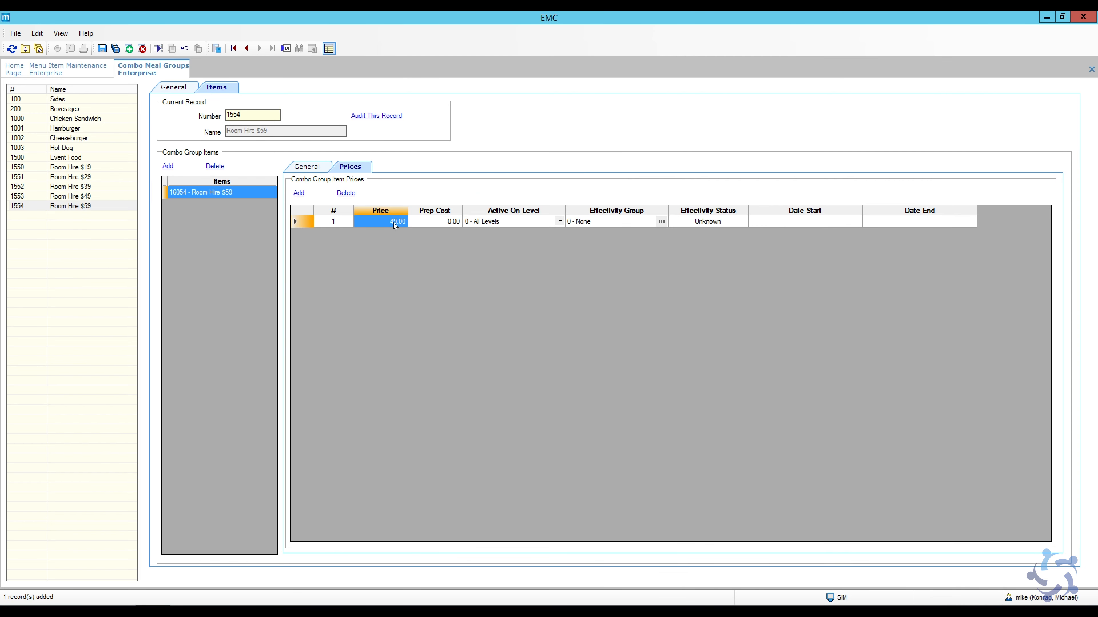
{"action": "left_click", "coordinate": [394, 222]}
{"action": "key", "text": "ctrl+s"}
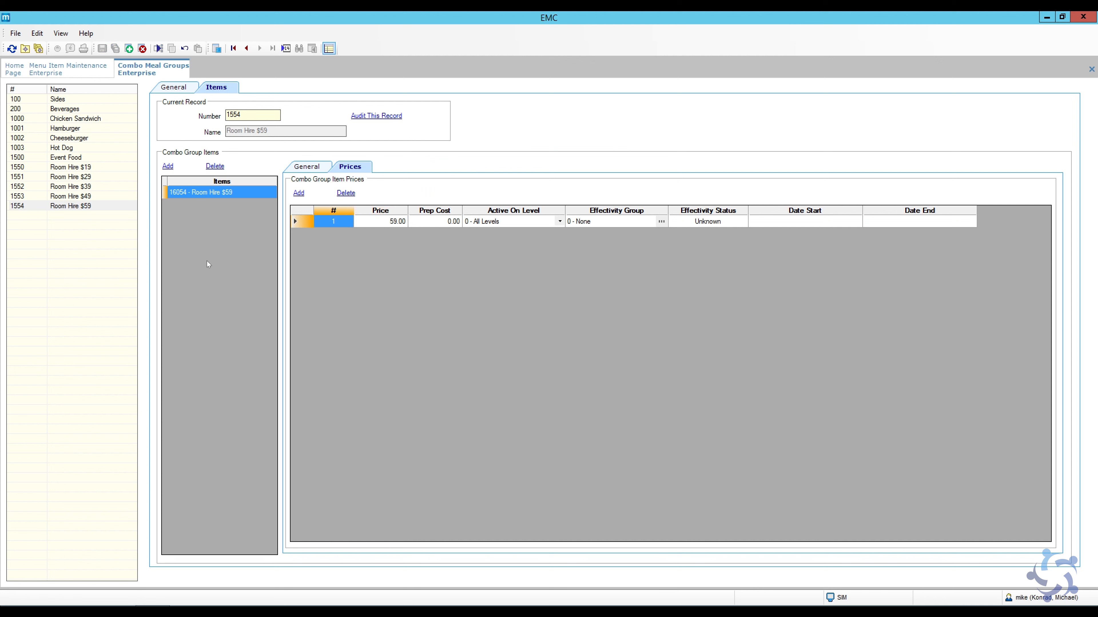
Step: Compare the item prices of the Event Food group with those of the Room Hire $59 group
{"action": "left_click", "coordinate": [85, 159]}
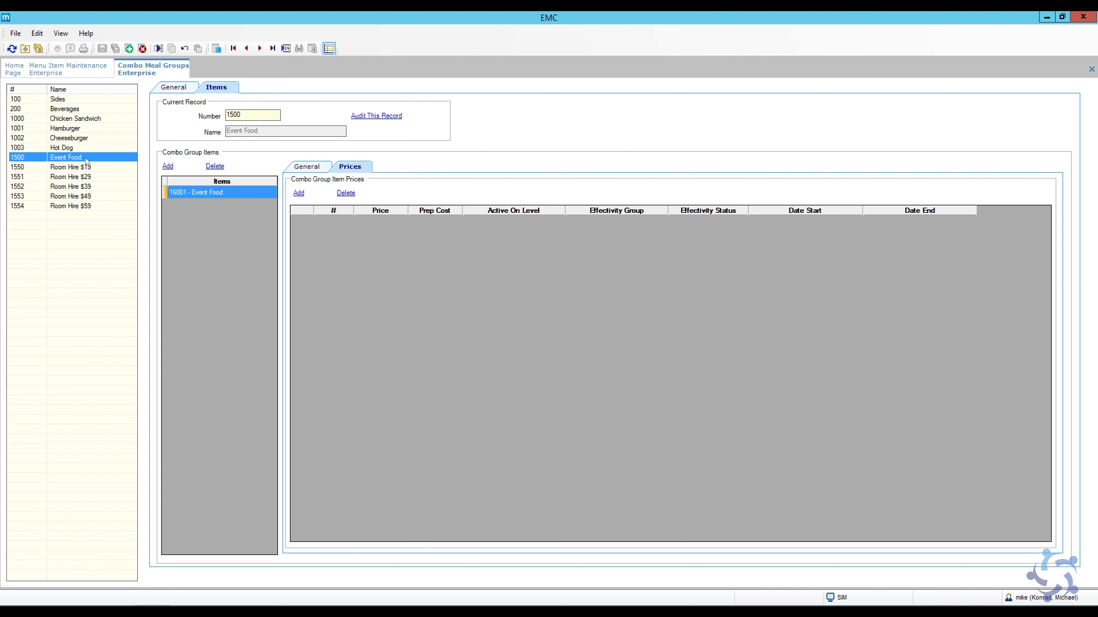
{"action": "left_click", "coordinate": [96, 203]}
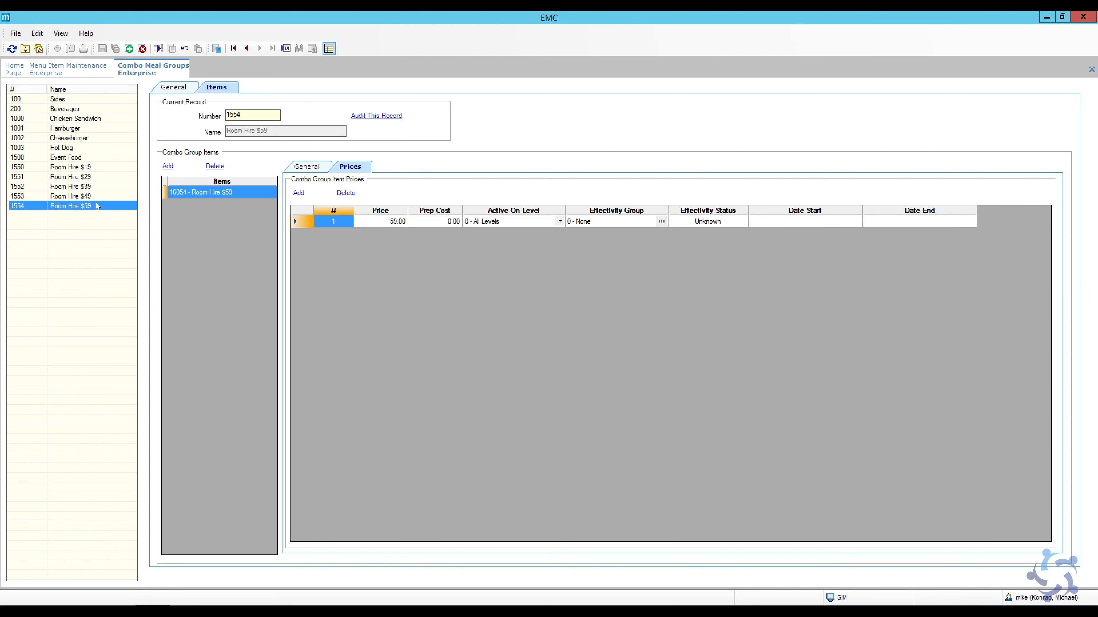
Step: Check the event package entries in the menu item master list, including 16100 Event Package $59
{"action": "left_click", "coordinate": [41, 76]}
{"action": "left_click", "coordinate": [163, 333]}
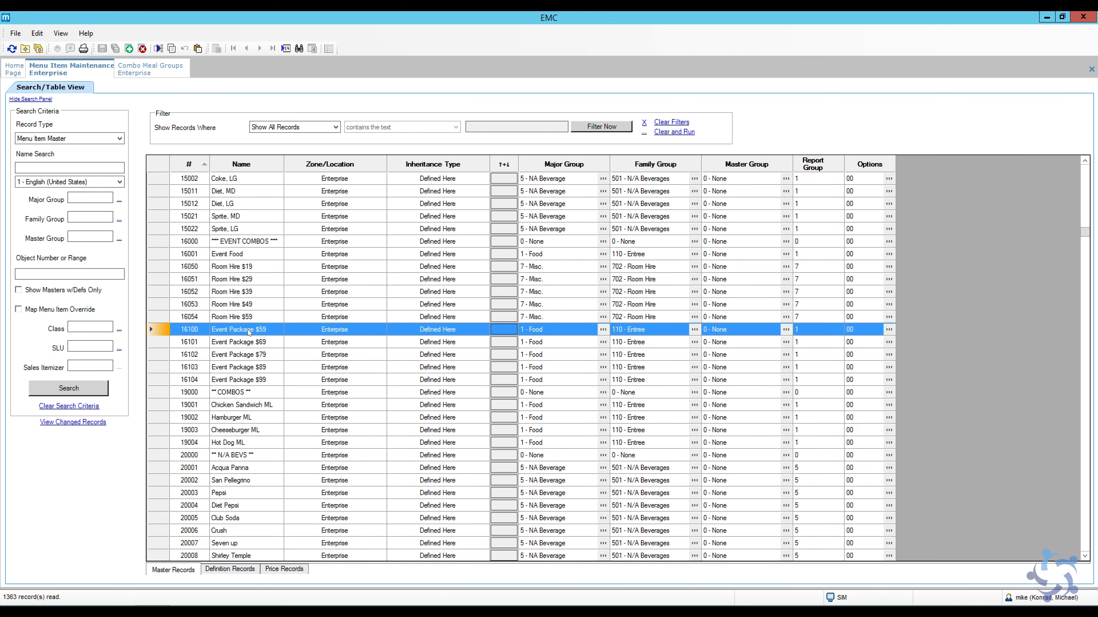
{"action": "left_click", "coordinate": [142, 69]}
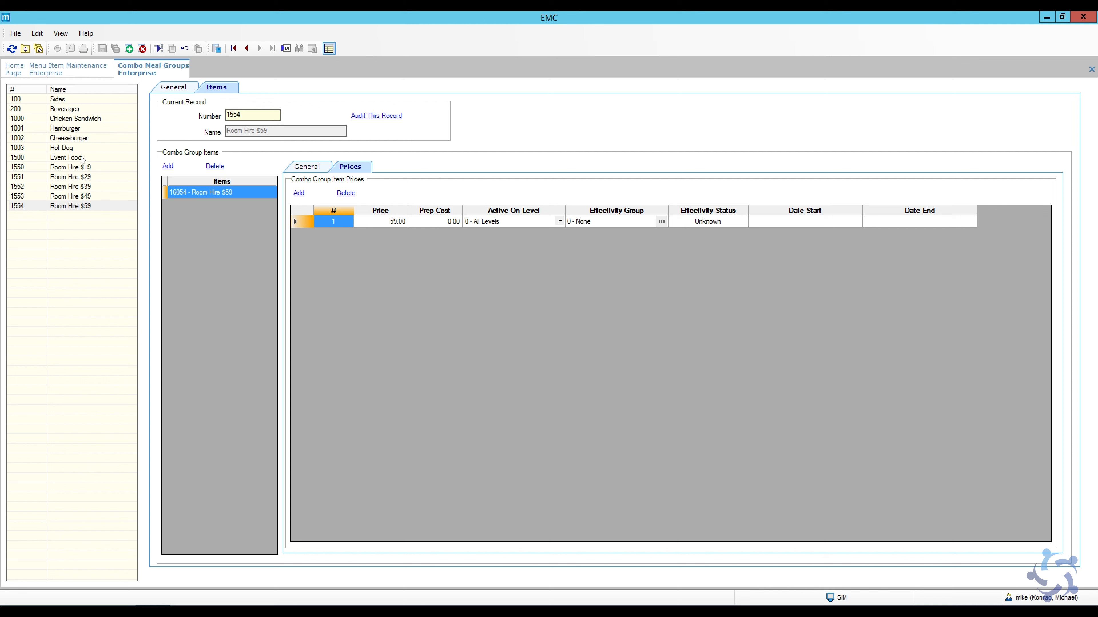
Step: Open the enterprise Combo Meals and add record 1500 named Event Package $59 without a template
{"action": "left_click", "coordinate": [14, 68]}
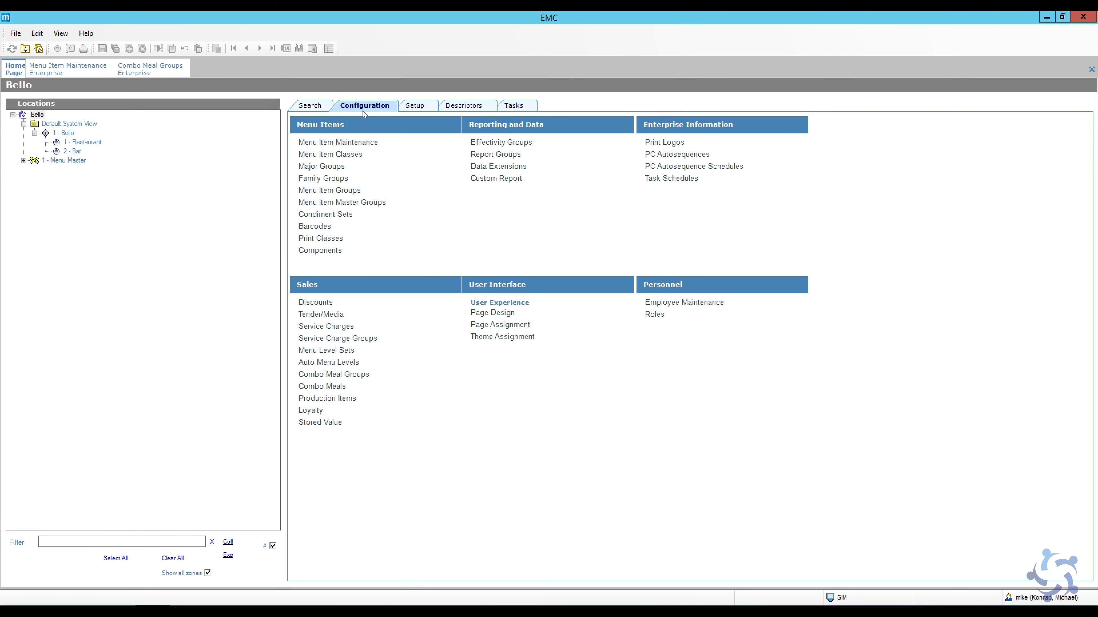
{"action": "left_click", "coordinate": [339, 390]}
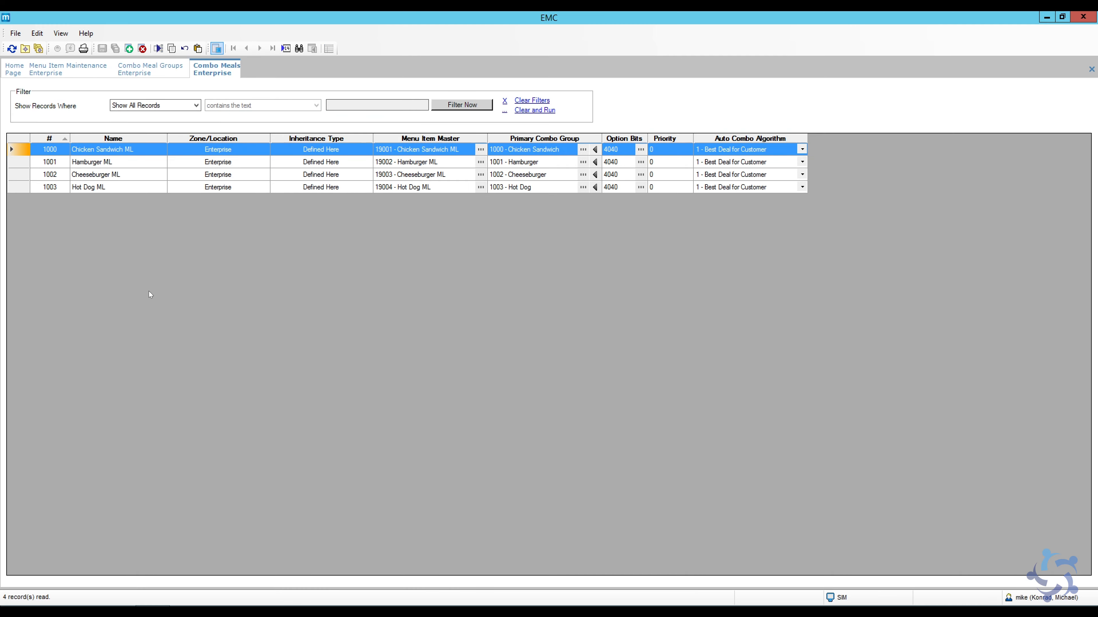
{"action": "left_click", "coordinate": [95, 185]}
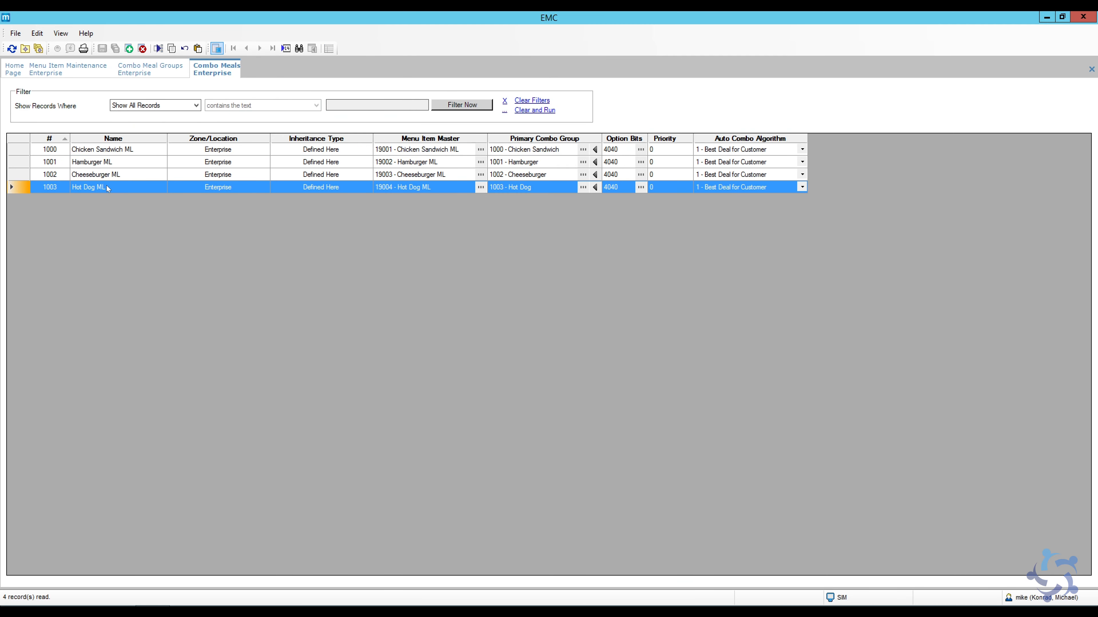
{"action": "left_click", "coordinate": [129, 48]}
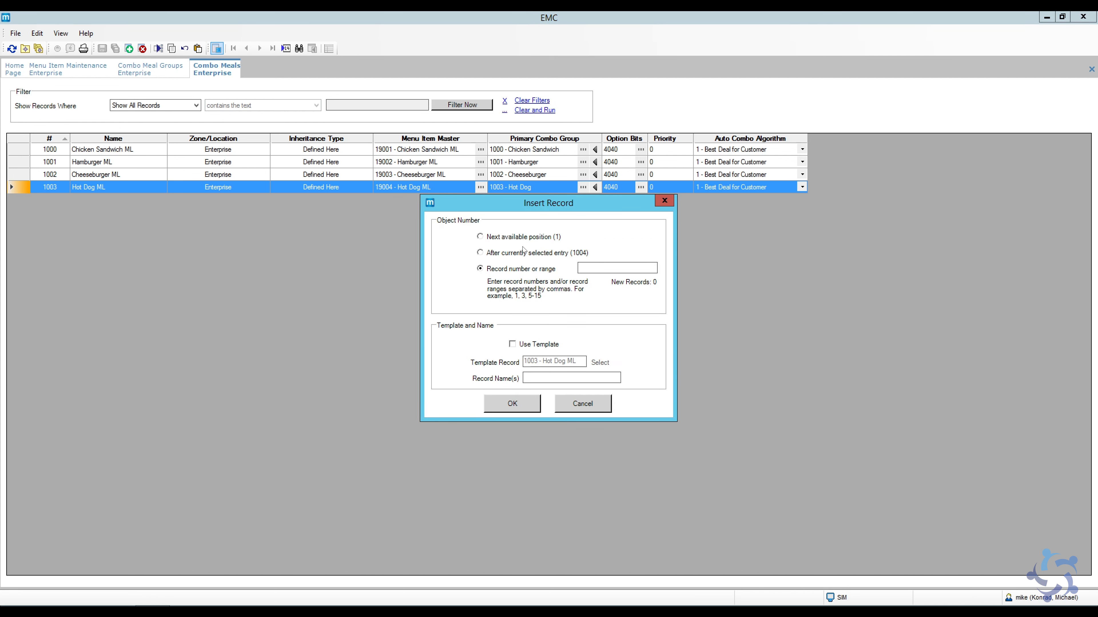
{"action": "left_click", "coordinate": [607, 271]}
{"action": "type", "text": "1500"}
{"action": "type", "text": "Event Package "}
{"action": "type", "text": "$59"}
{"action": "left_click", "coordinate": [514, 404]}
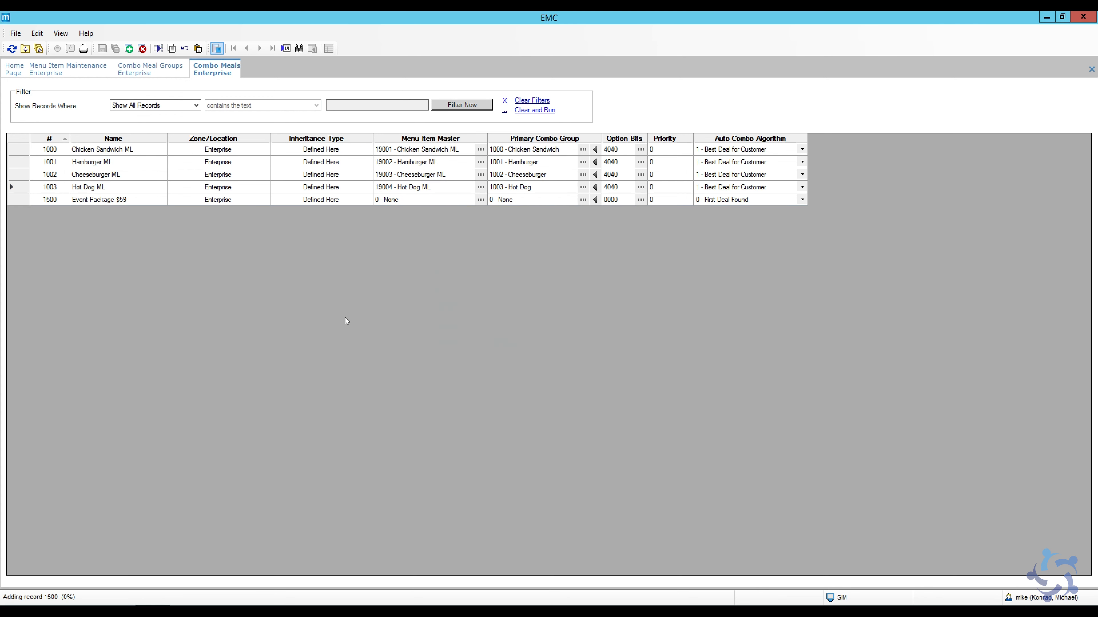
Step: Set combo meal 1500's menu item master to 16100 Event Package $59 and enable option 4, Add Side Prices To Meal Price
{"action": "double_click", "coordinate": [18, 201]}
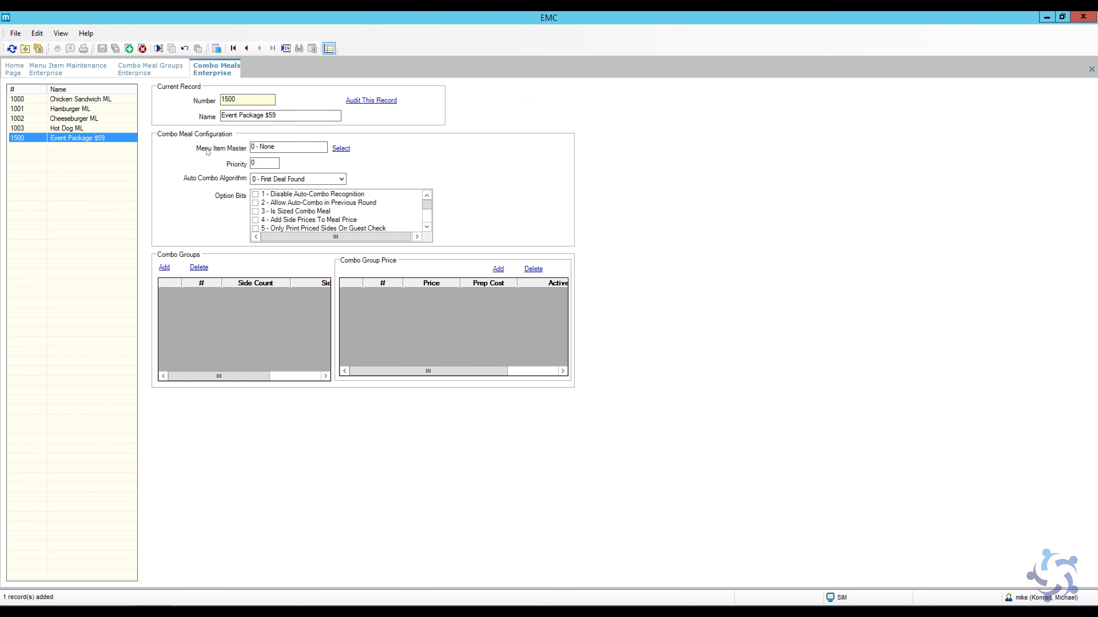
{"action": "left_click", "coordinate": [342, 148]}
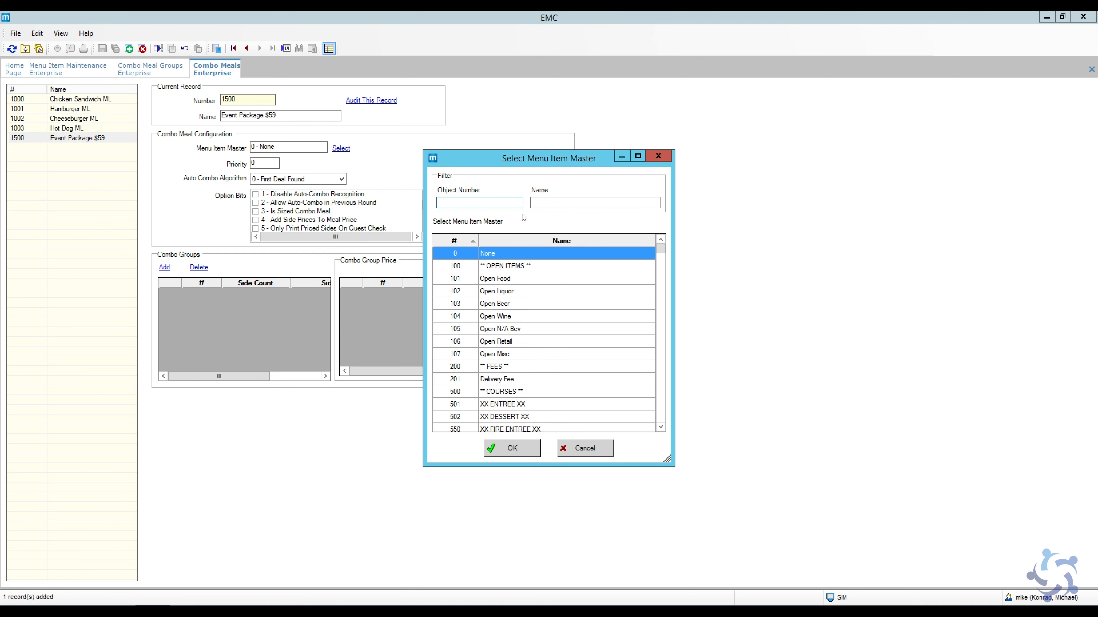
{"action": "left_click", "coordinate": [658, 156]}
{"action": "left_click", "coordinate": [79, 67]}
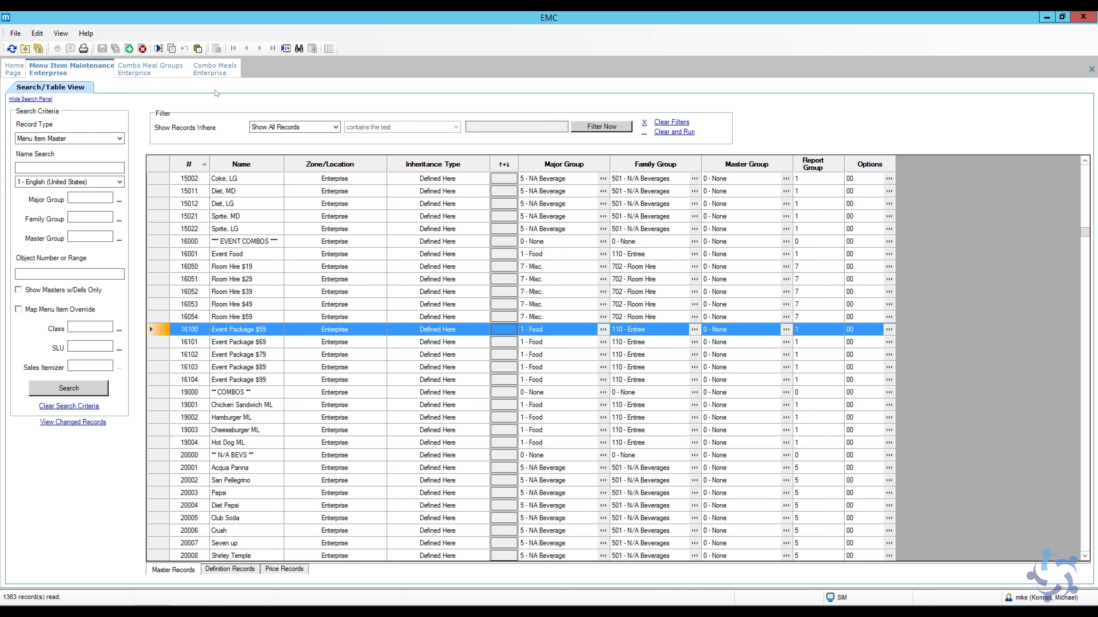
{"action": "left_click", "coordinate": [215, 70]}
{"action": "left_click", "coordinate": [342, 149]}
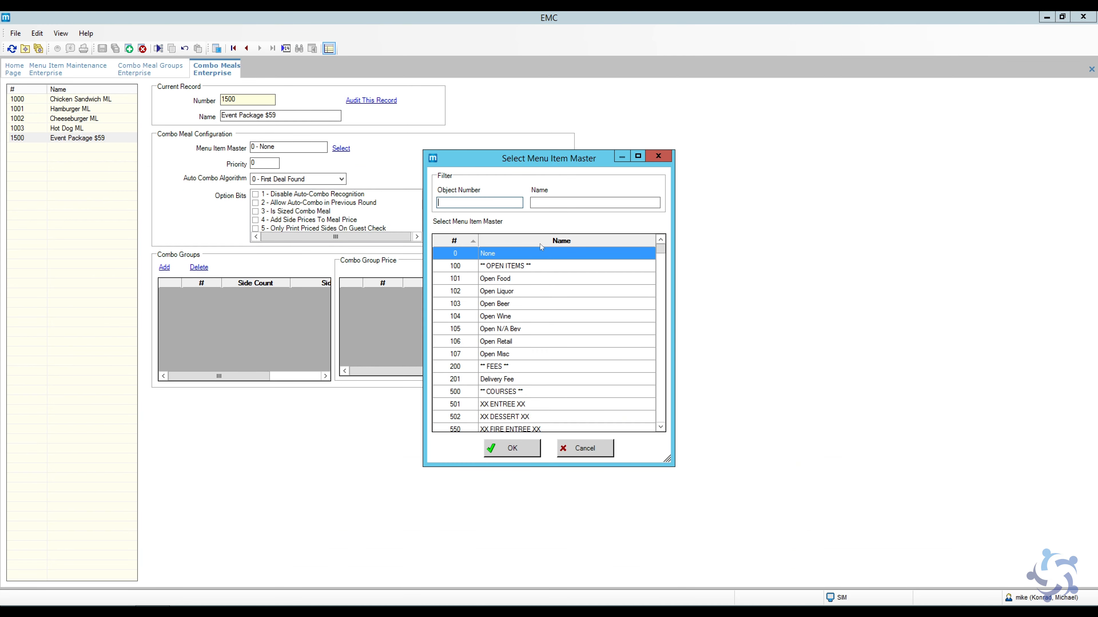
{"action": "type", "text": "16100"}
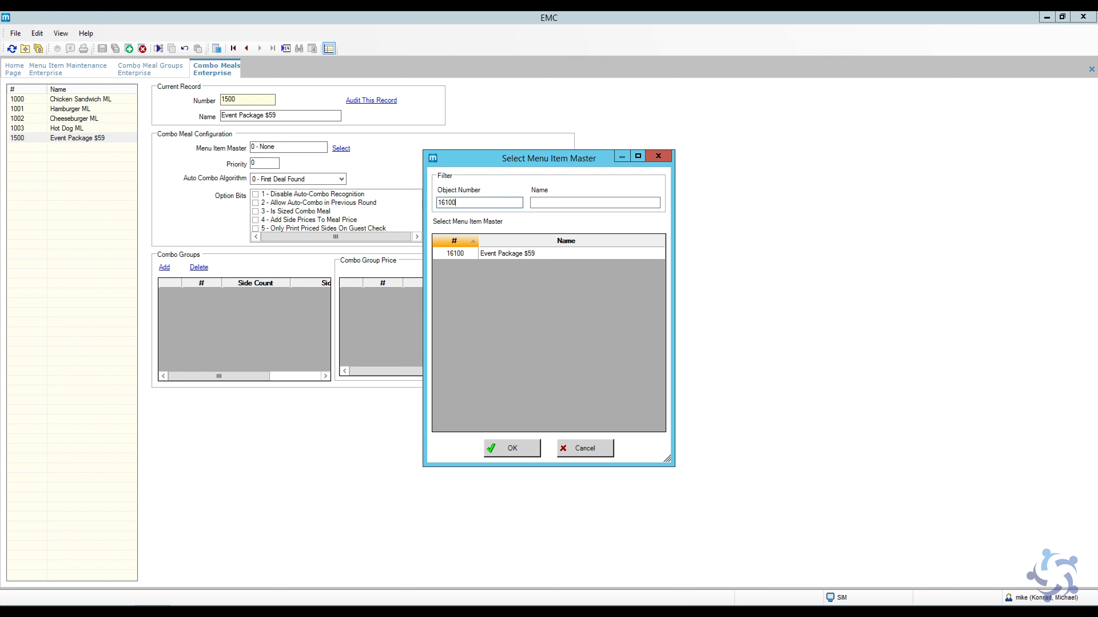
{"action": "left_click", "coordinate": [508, 255]}
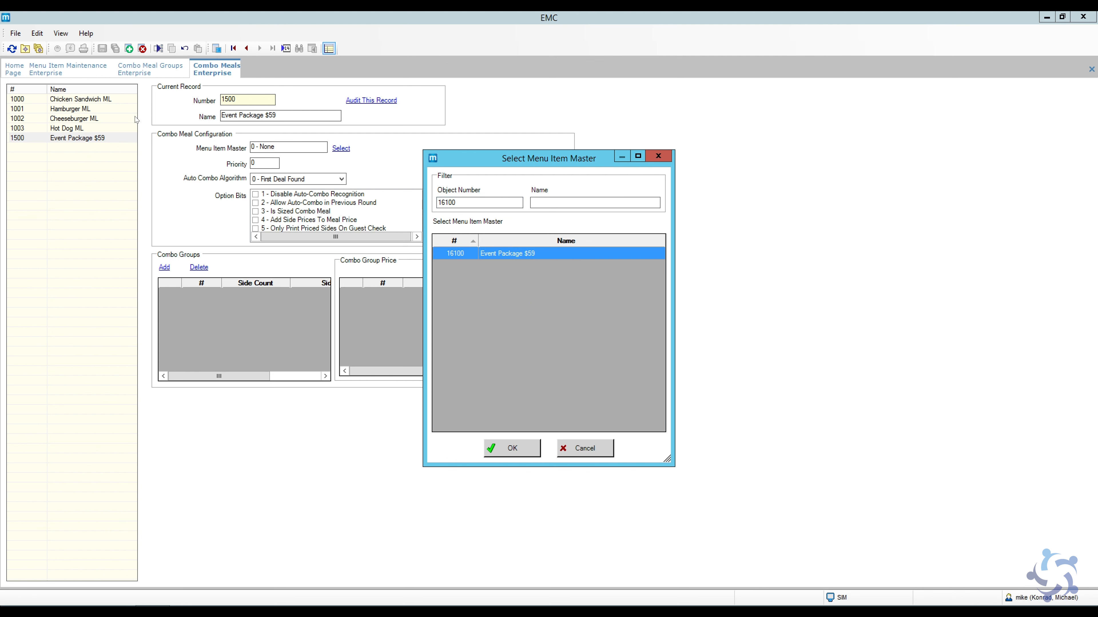
{"action": "left_click", "coordinate": [513, 450]}
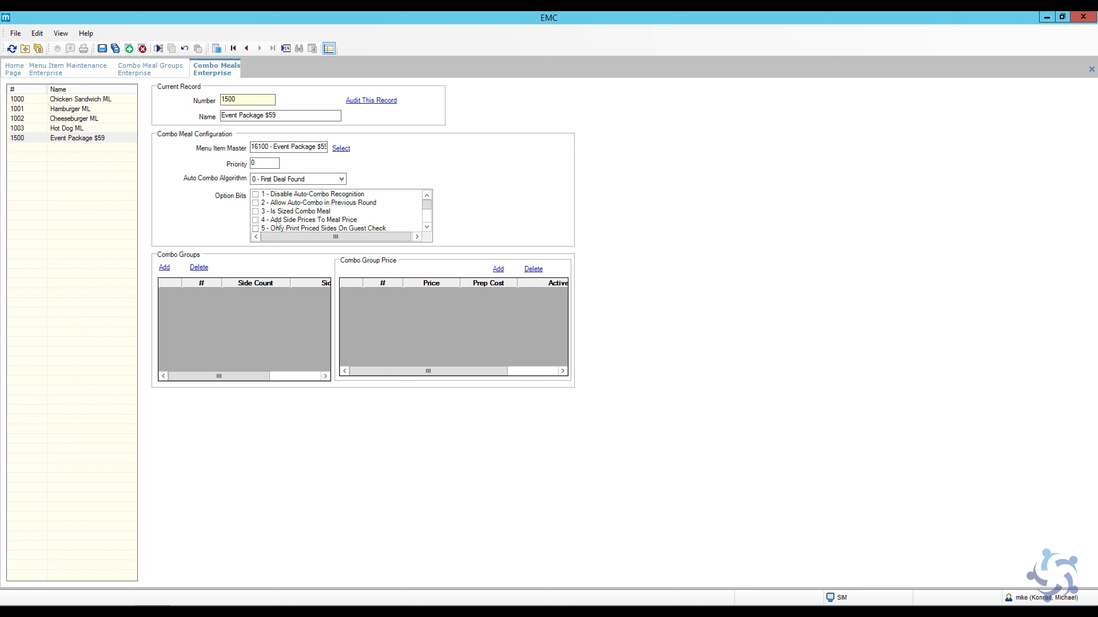
{"action": "left_click", "coordinate": [255, 220]}
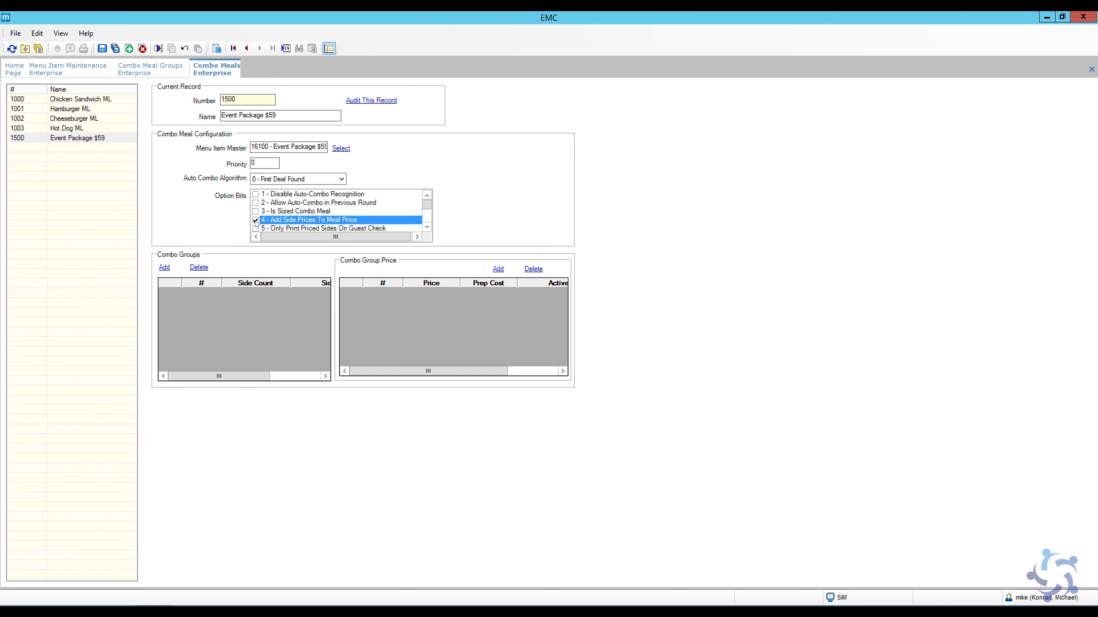
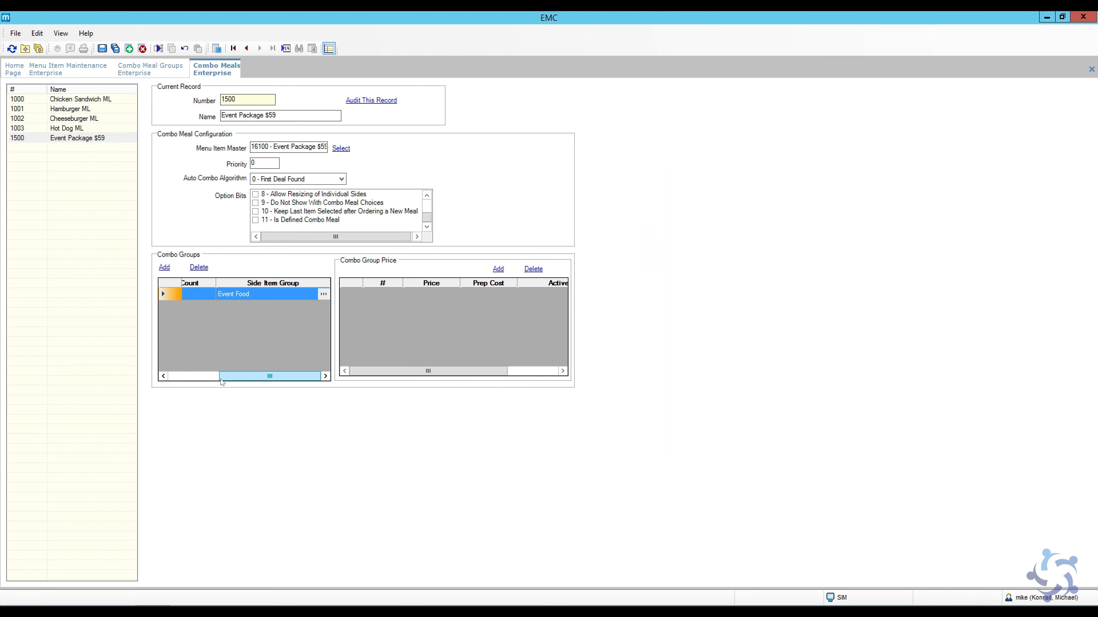
Step: Add another combo group to Event Package $59 with Room Hire $19 as its side item group, then save
{"action": "left_click_drag", "start_coordinate": [251, 376], "coordinate": [308, 374]}
{"action": "left_click", "coordinate": [164, 268]}
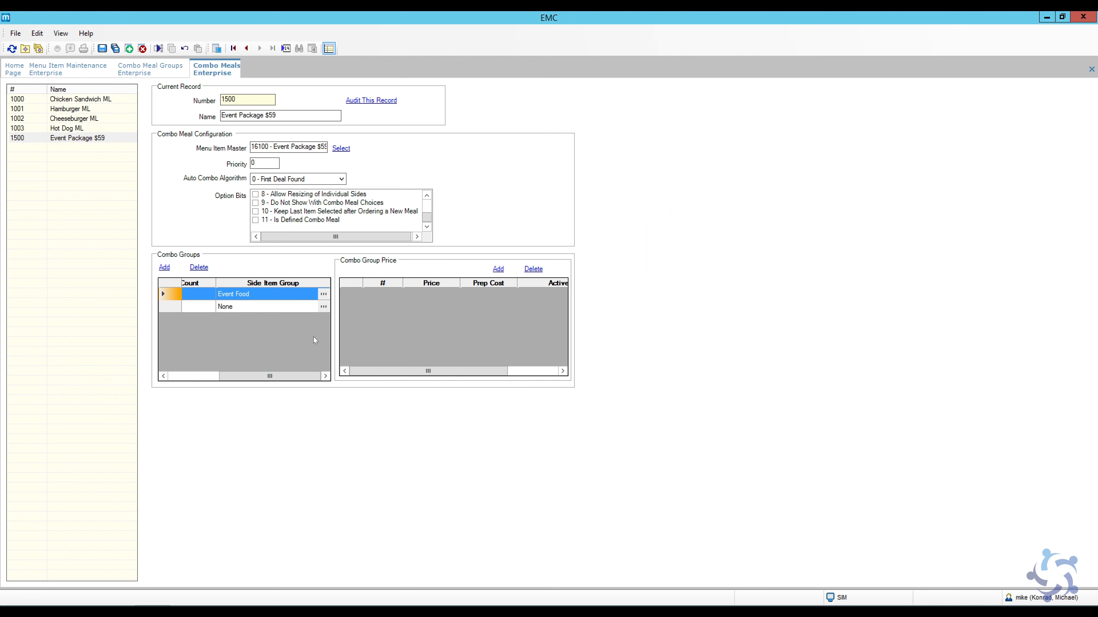
{"action": "left_click", "coordinate": [323, 306]}
{"action": "left_click", "coordinate": [506, 354]}
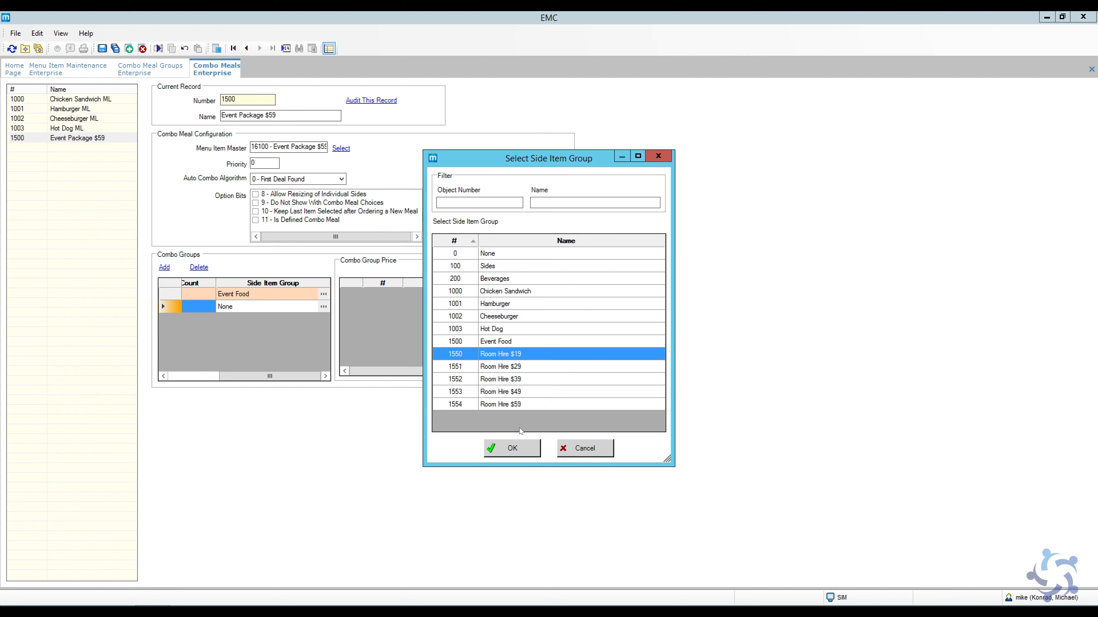
{"action": "left_click", "coordinate": [513, 449]}
{"action": "left_click_drag", "start_coordinate": [269, 377], "coordinate": [207, 381]}
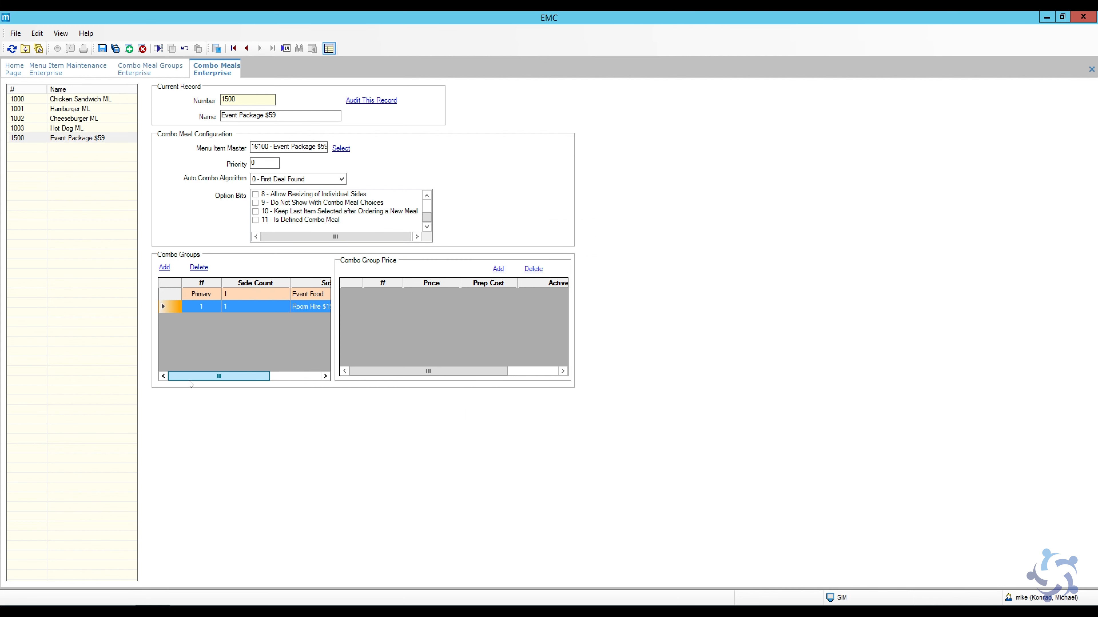
{"action": "left_click", "coordinate": [102, 48]}
Step: Review the primary and side item groups assigned to the Event Package $59 combo meal
{"action": "left_click", "coordinate": [100, 139]}
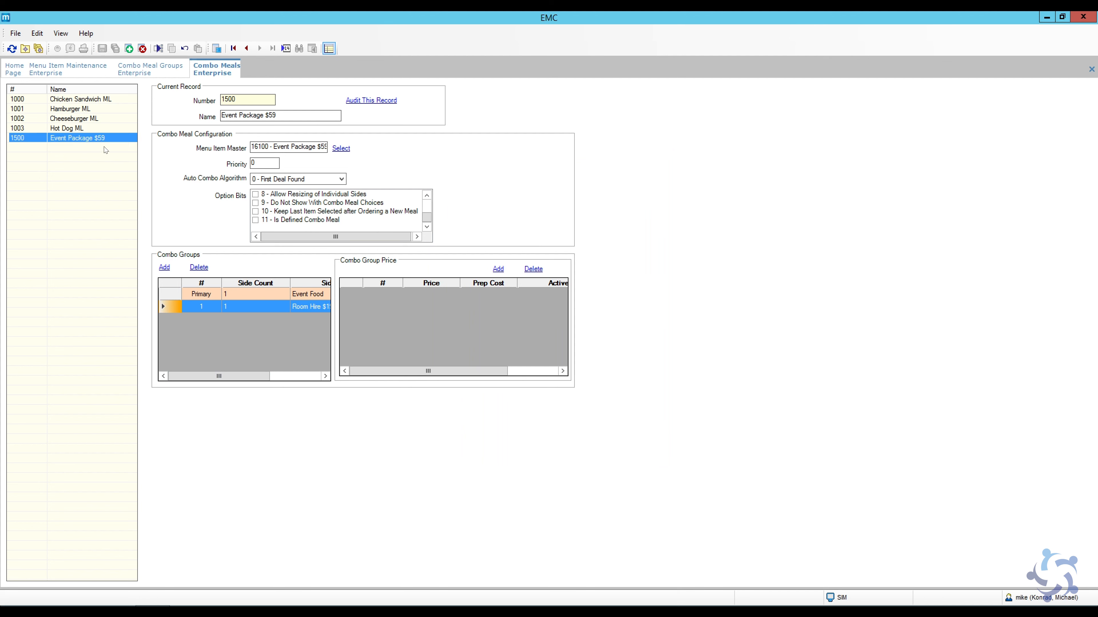
{"action": "left_click_drag", "start_coordinate": [249, 376], "coordinate": [292, 375]}
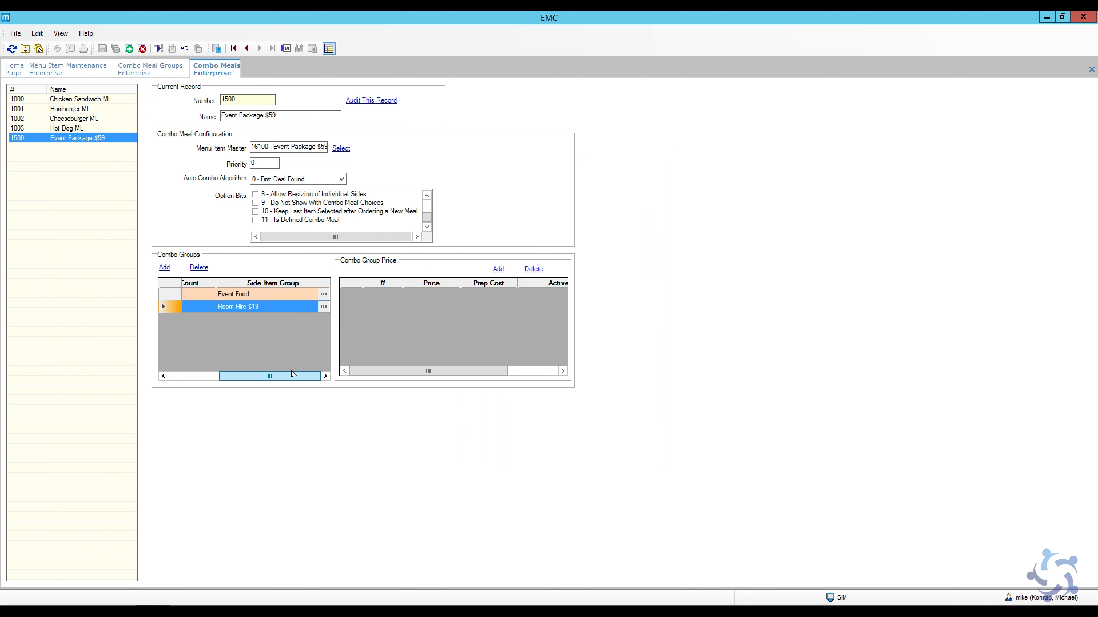
{"action": "left_click", "coordinate": [237, 295]}
{"action": "left_click", "coordinate": [236, 295]}
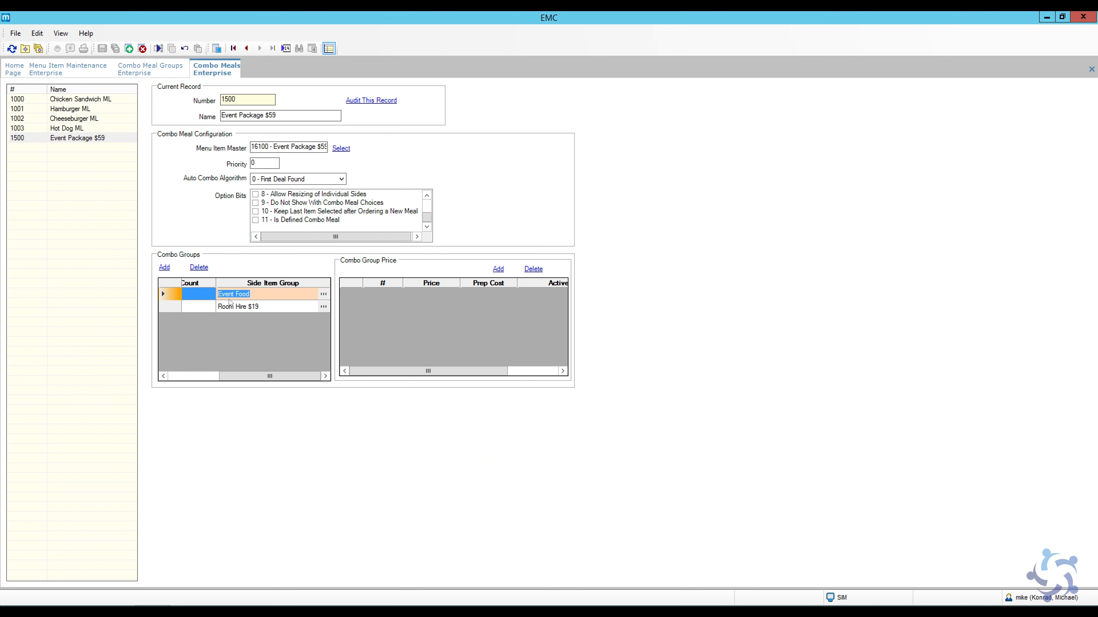
{"action": "left_click", "coordinate": [223, 307]}
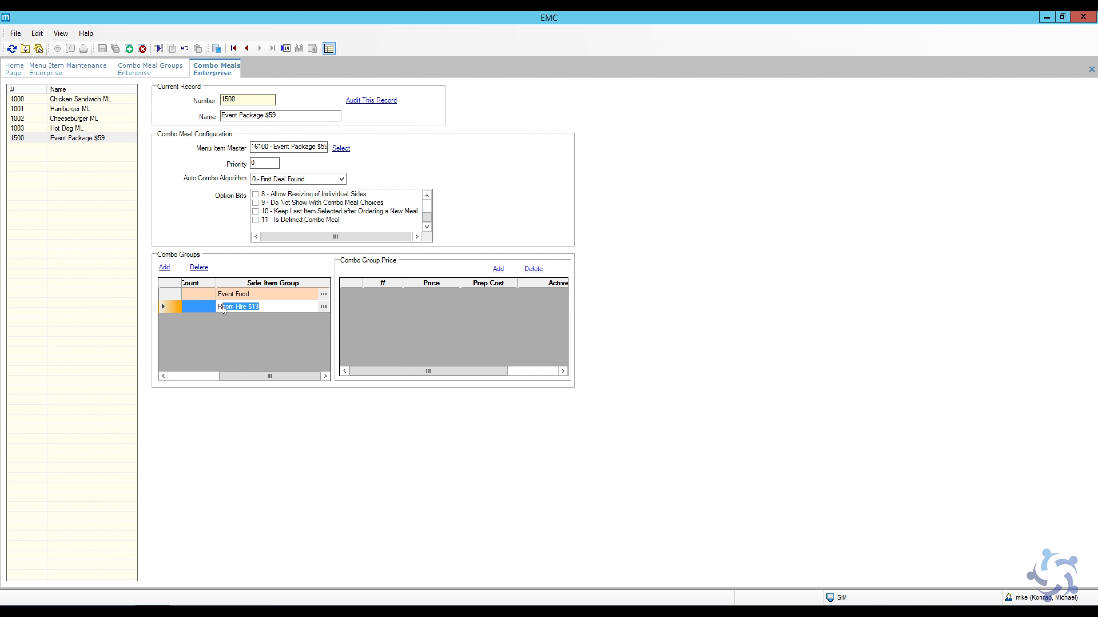
{"action": "left_click_drag", "start_coordinate": [251, 378], "coordinate": [197, 378]}
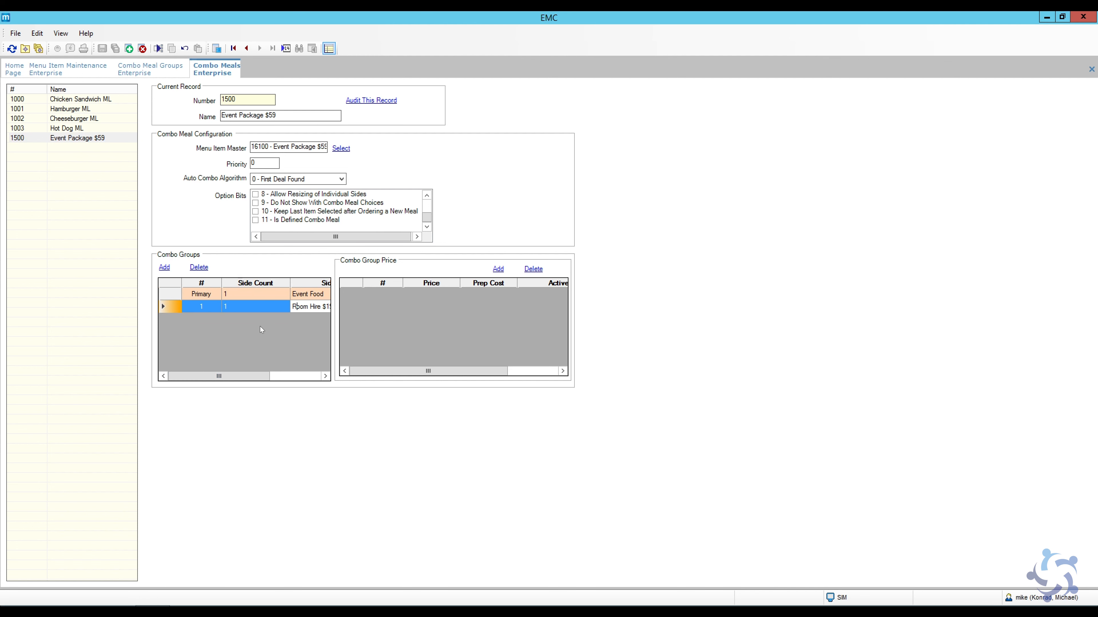
Step: Add combo meal 1501 after Event Package $59, using that meal as template and naming it Event Package $69
{"action": "left_click", "coordinate": [101, 137]}
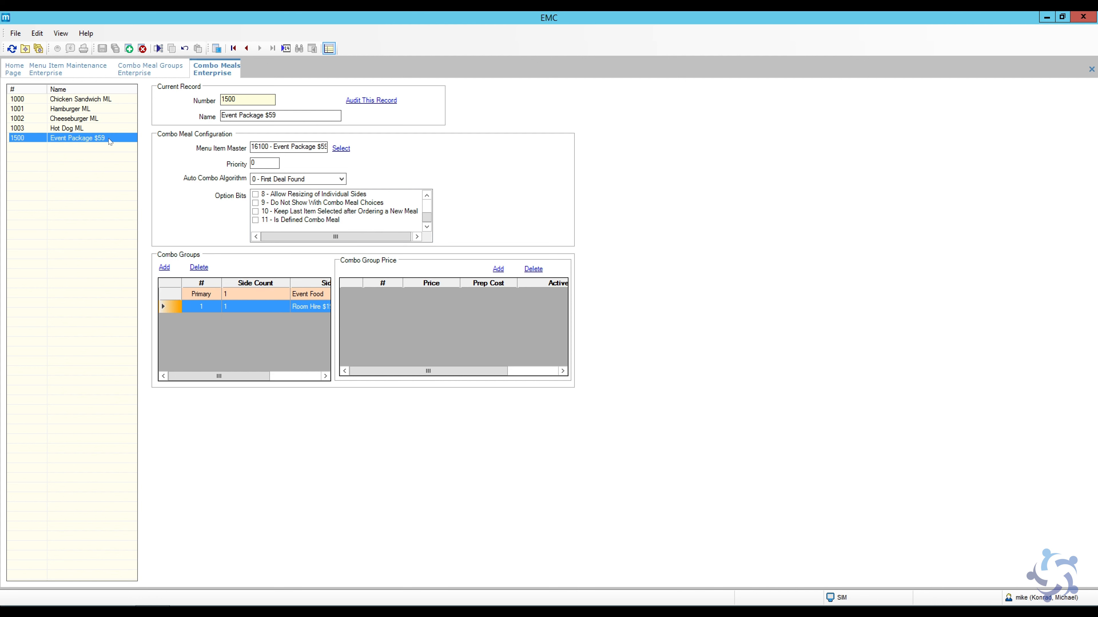
{"action": "left_click", "coordinate": [129, 48]}
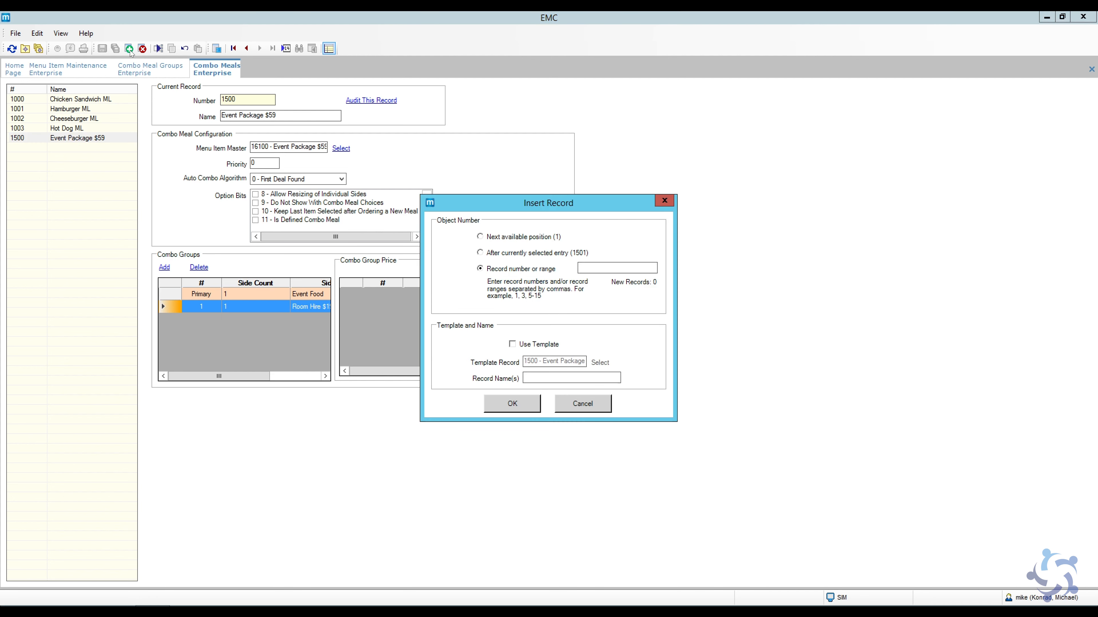
{"action": "left_click", "coordinate": [522, 254]}
{"action": "left_click", "coordinate": [535, 345]}
{"action": "left_click_drag", "start_coordinate": [545, 365], "coordinate": [599, 367]}
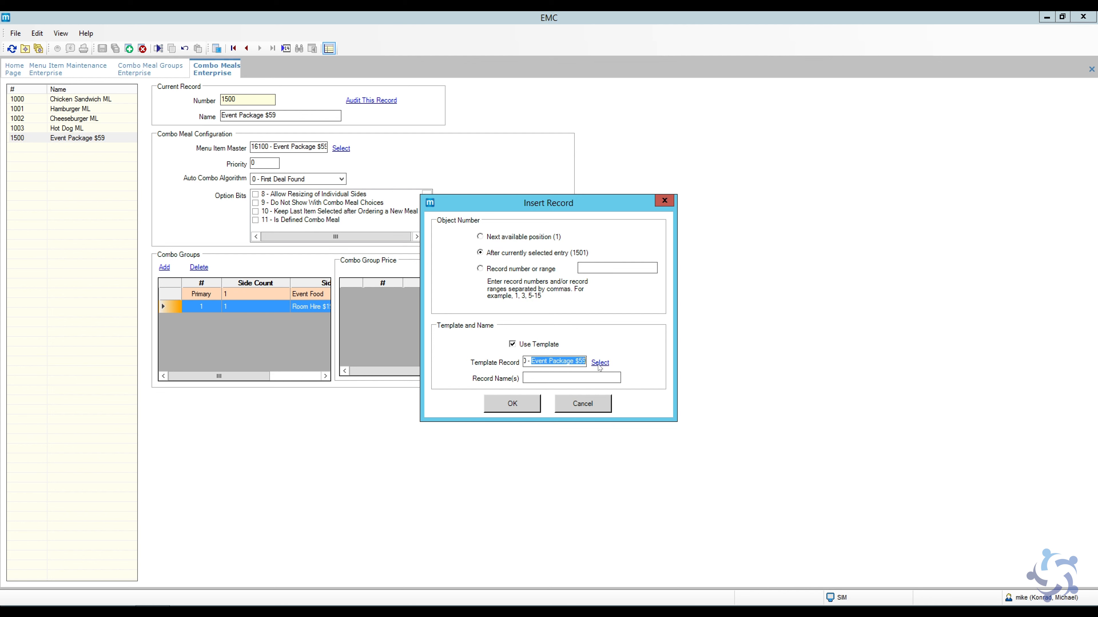
{"action": "key", "text": "ctrl+c"}
{"action": "left_click", "coordinate": [558, 380]}
{"action": "key", "text": "ctrl+v"}
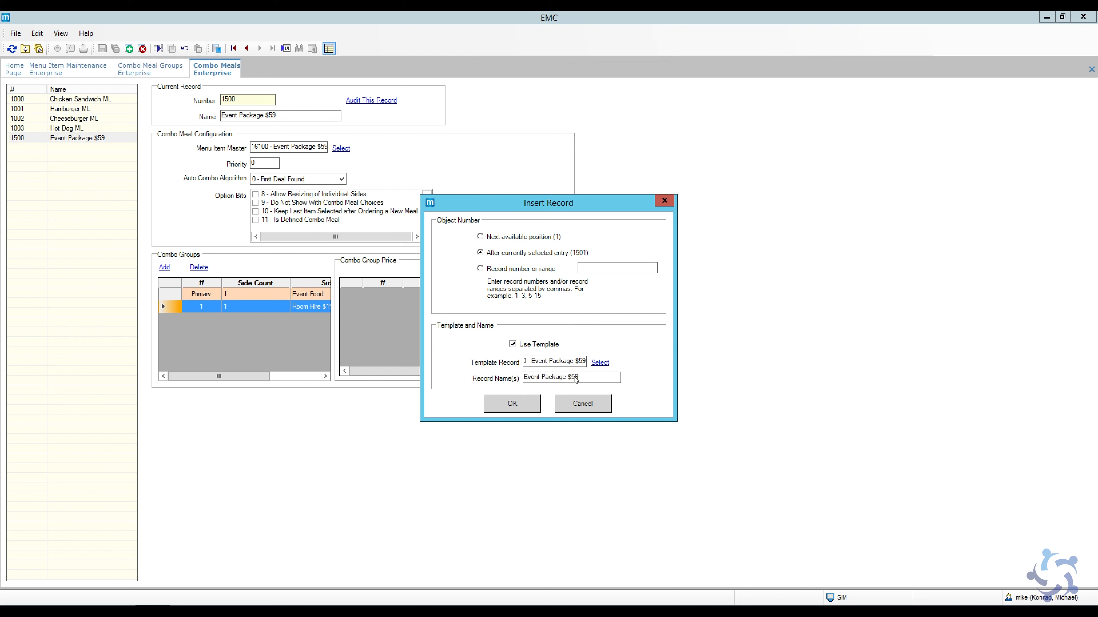
{"action": "key", "text": "BackSpace"}
{"action": "type", "text": "6"}
{"action": "left_click", "coordinate": [512, 403]}
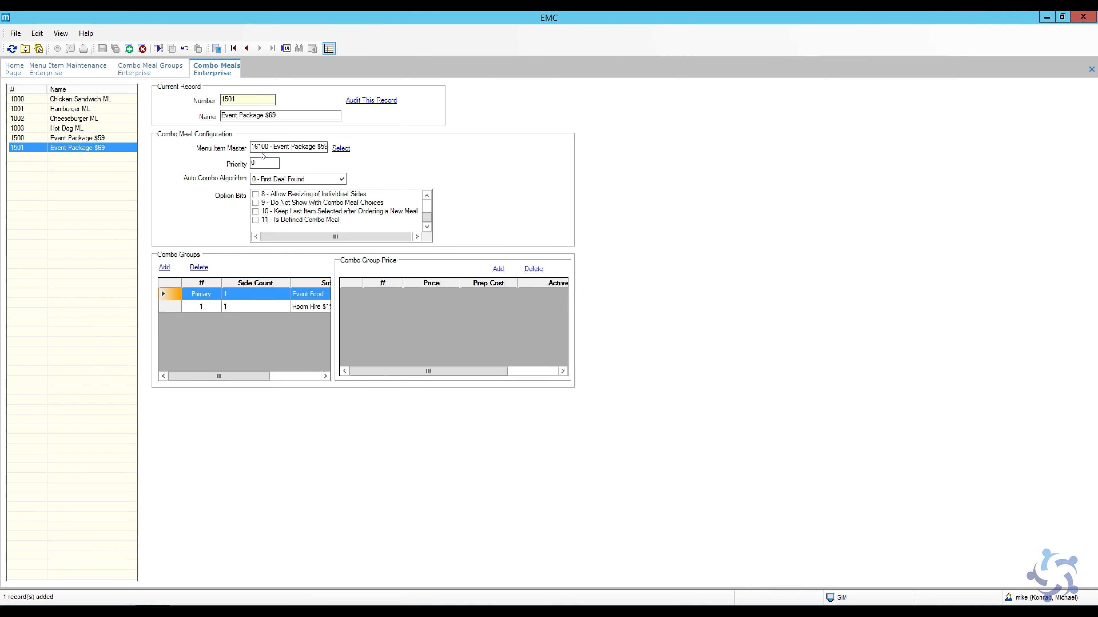
Step: Set combo meal 1501's menu item master to 16101 Event Package $69 and check its side price option
{"action": "left_click", "coordinate": [334, 148]}
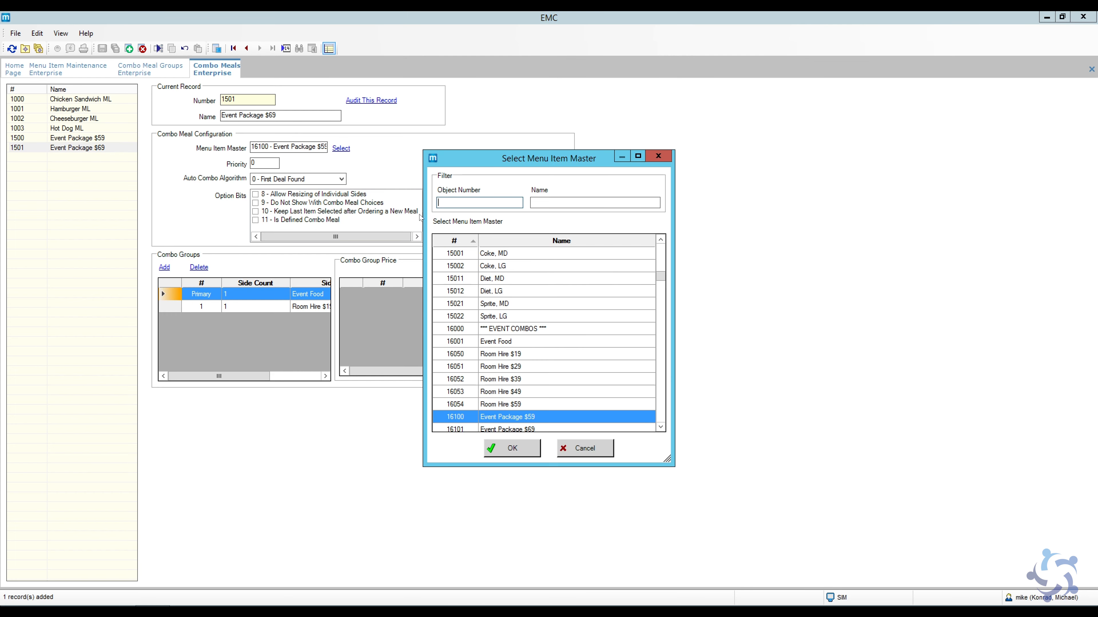
{"action": "left_click", "coordinate": [535, 428]}
{"action": "left_click", "coordinate": [523, 452]}
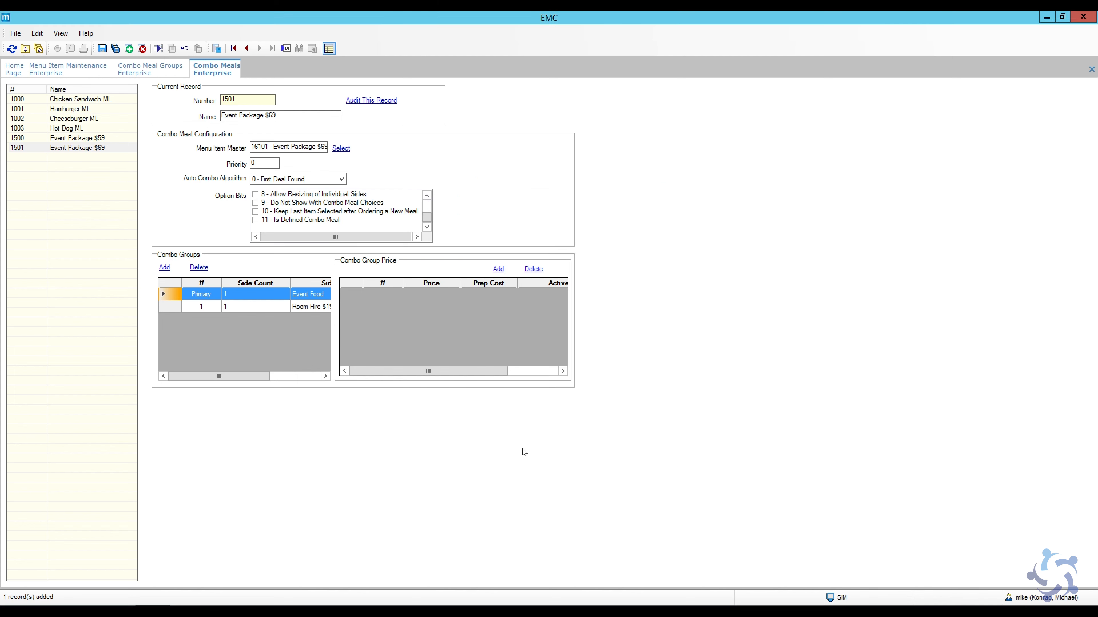
{"action": "scroll", "coordinate": [304, 216], "scroll_direction": "up", "scroll_amount": 3}
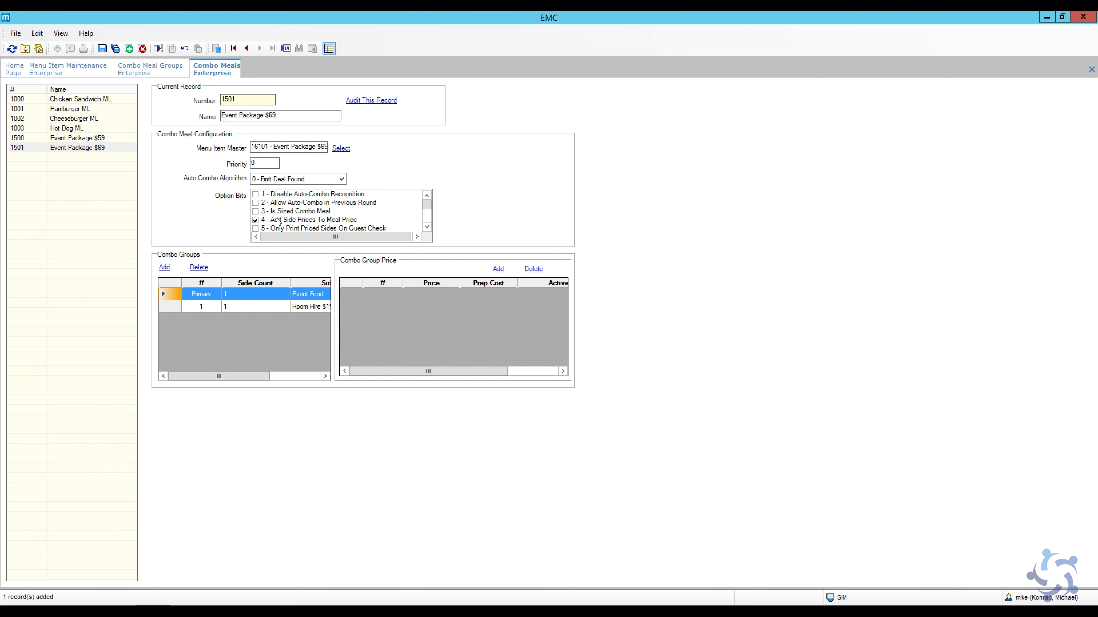
{"action": "left_click", "coordinate": [289, 220]}
Step: Change the second side item group of the Event Package $69 combo meal to 1551 Room Hire $29
{"action": "left_click_drag", "start_coordinate": [228, 377], "coordinate": [279, 376]}
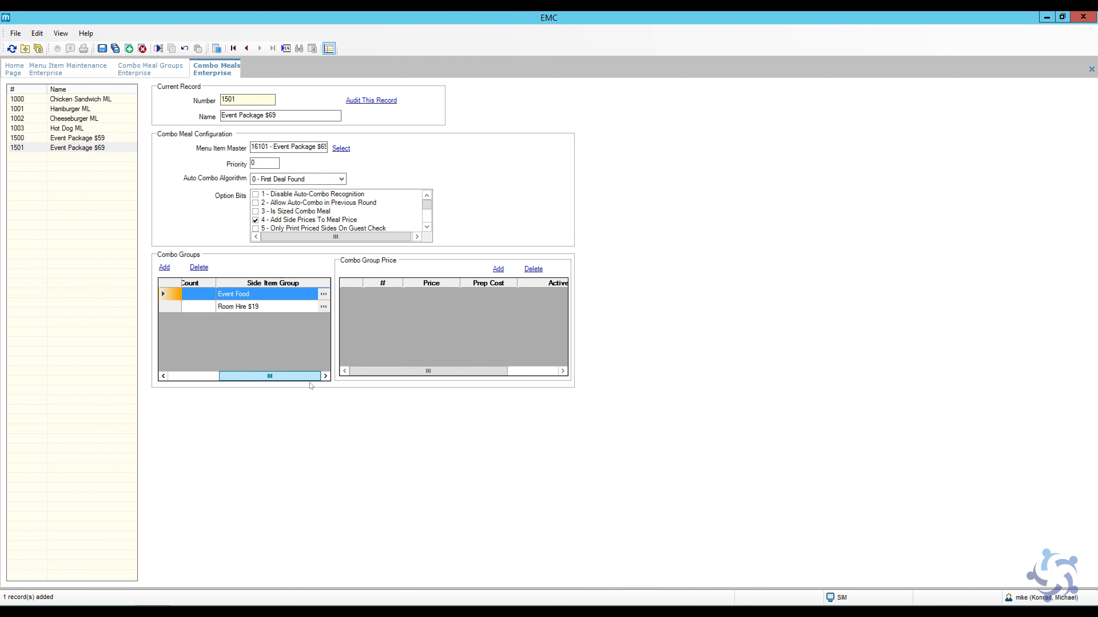
{"action": "left_click", "coordinate": [305, 307]}
{"action": "left_click", "coordinate": [323, 306]}
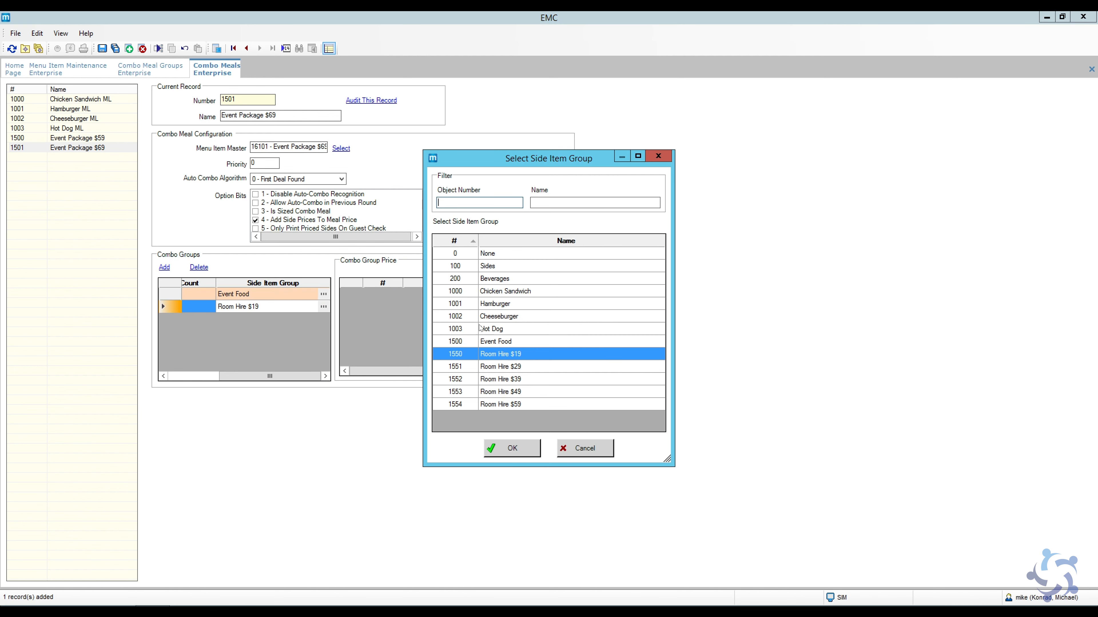
{"action": "left_click", "coordinate": [532, 367]}
{"action": "left_click", "coordinate": [519, 457]}
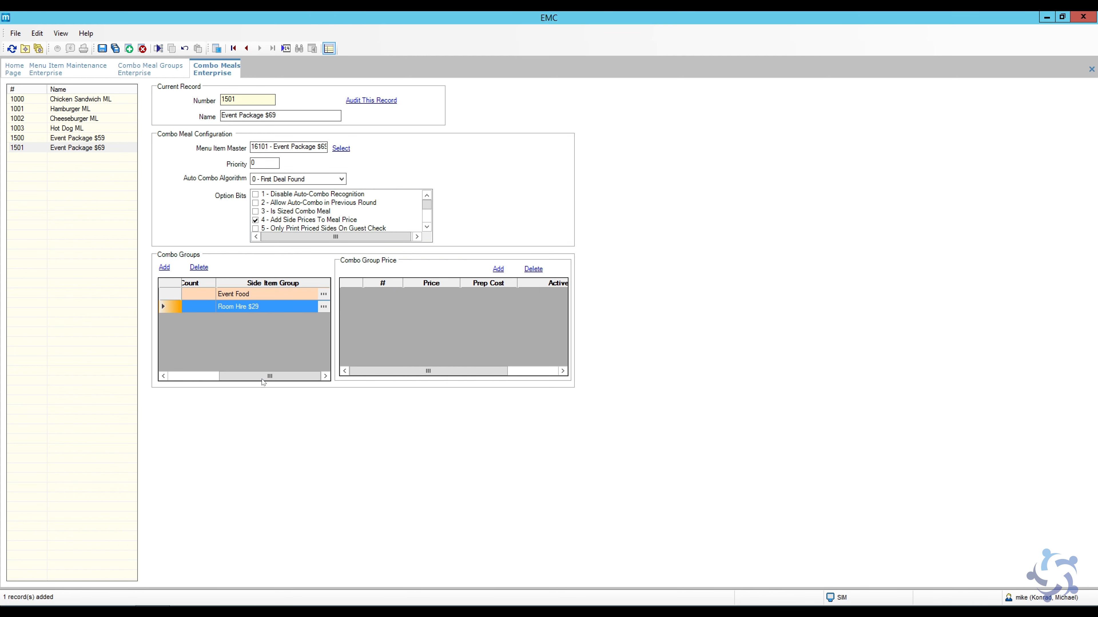
Step: Save combo meal 1501 and add combo meal 1502 after it, using 1501 as template and naming it Event Package $69
{"action": "left_click", "coordinate": [102, 48]}
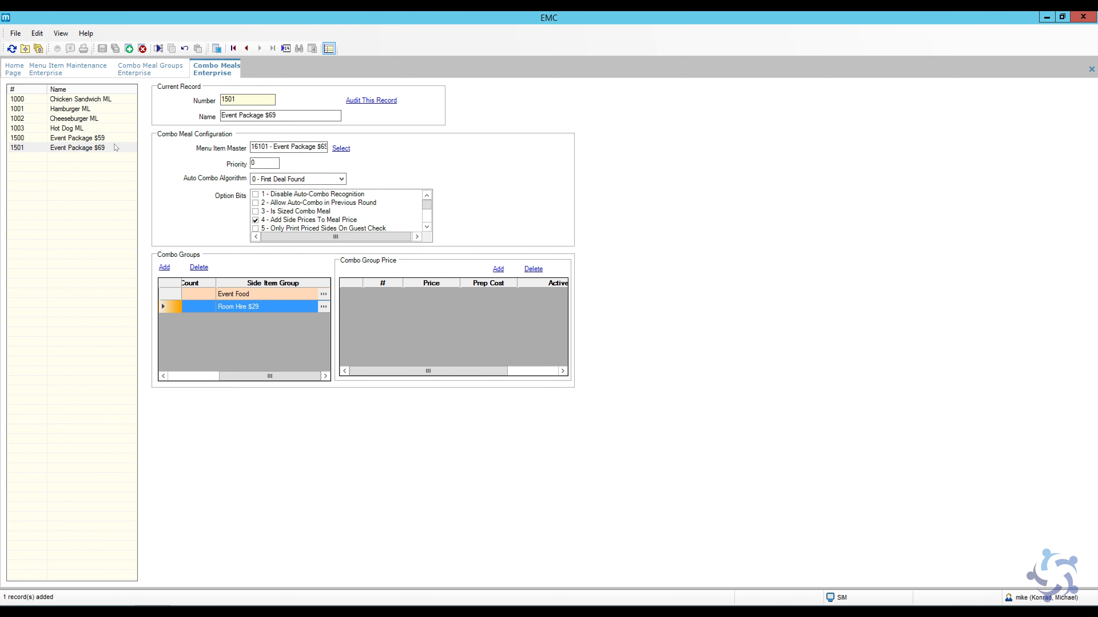
{"action": "left_click", "coordinate": [128, 48]}
{"action": "left_click", "coordinate": [546, 346]}
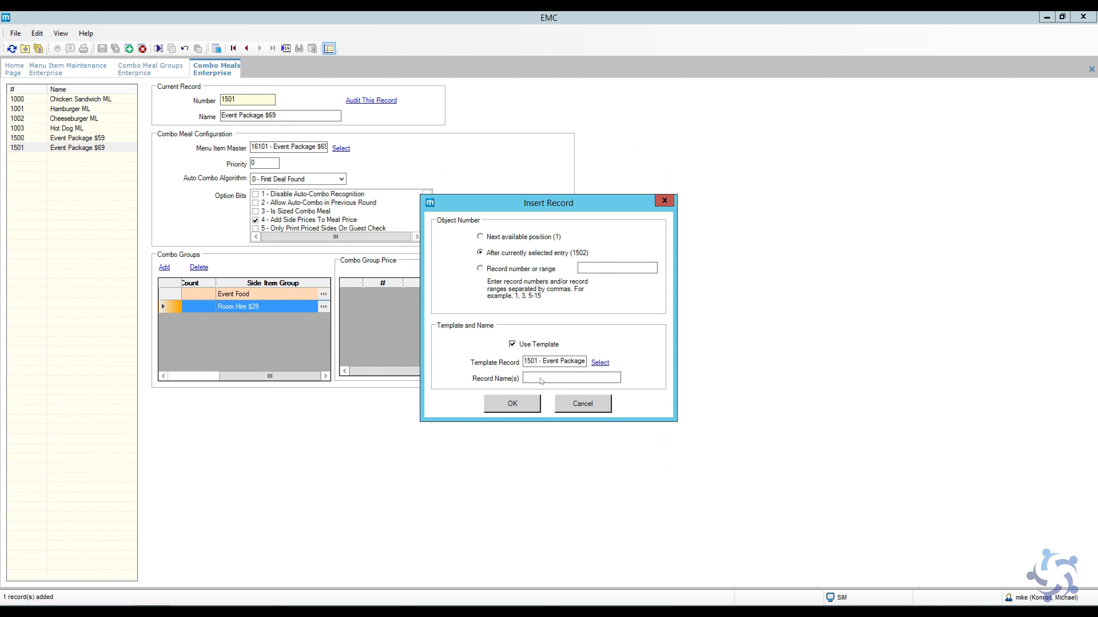
{"action": "left_click", "coordinate": [544, 379]}
{"action": "key", "text": "ctrl+v"}
{"action": "left_click_drag", "start_coordinate": [575, 378], "coordinate": [571, 378]}
{"action": "left_click", "coordinate": [518, 403]}
Step: Change the second side item group of combo meal 1502 to 1552 Room Hire $39
{"action": "left_click", "coordinate": [324, 306]}
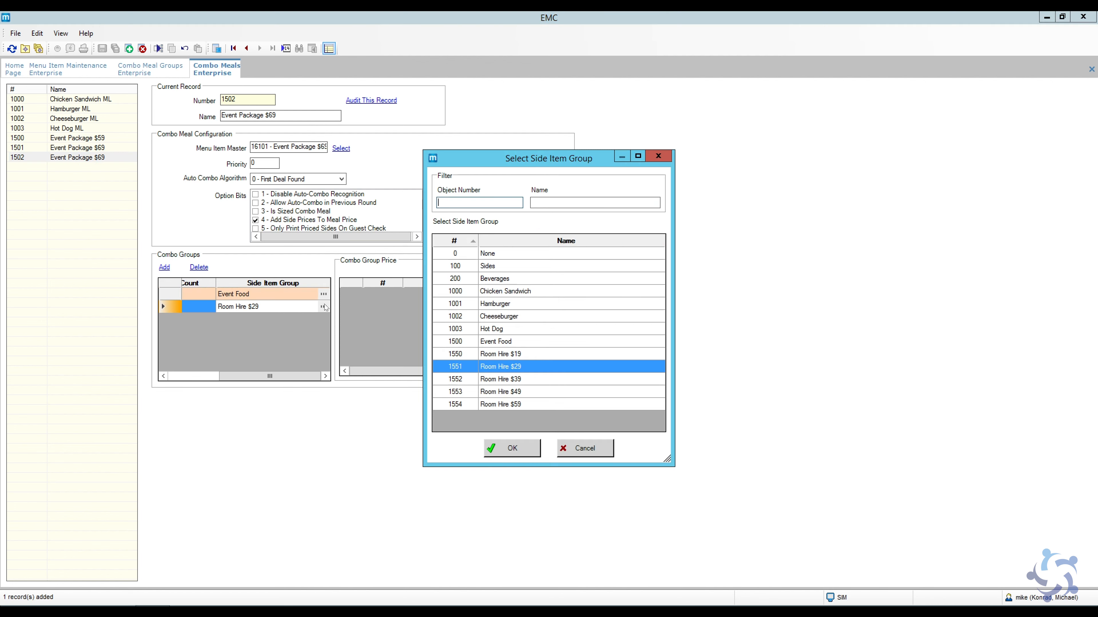
{"action": "left_click", "coordinate": [535, 379]}
{"action": "left_click", "coordinate": [518, 446]}
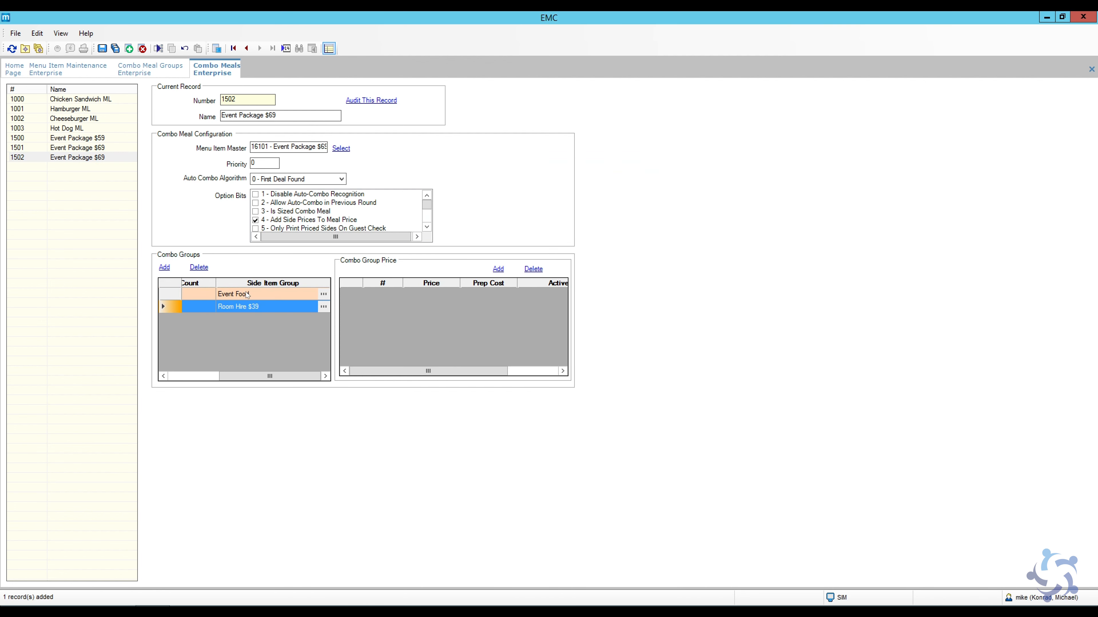
Step: Rename combo meal 1502 to Event Package $79 and set its menu item master to 16102 Event Package $79
{"action": "left_click", "coordinate": [276, 115]}
{"action": "type", "text": "7"}
{"action": "left_click", "coordinate": [341, 148]}
{"action": "left_click", "coordinate": [536, 429]}
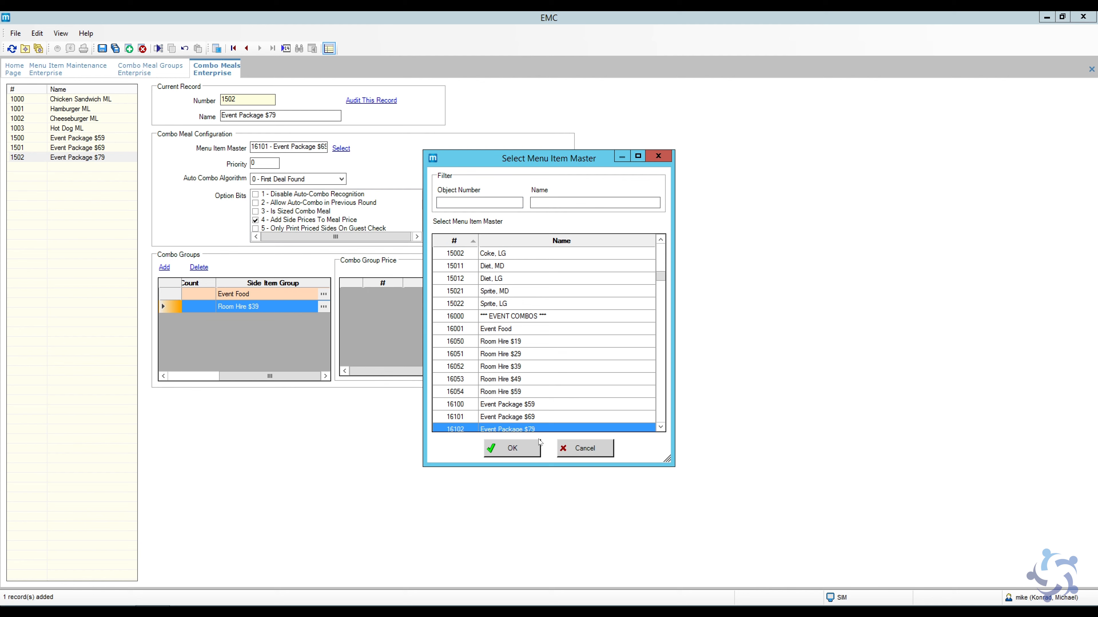
{"action": "left_click", "coordinate": [517, 446]}
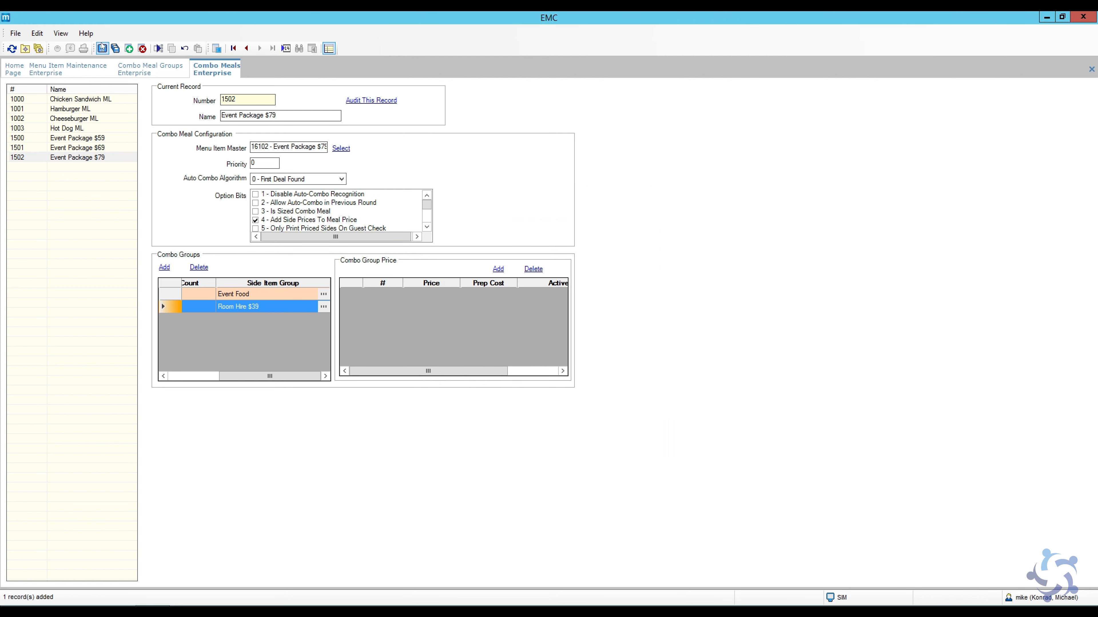
Step: Add combo meal 1503 after Event Package $79, using that meal as template and naming it Event Package $89
{"action": "left_click", "coordinate": [129, 48]}
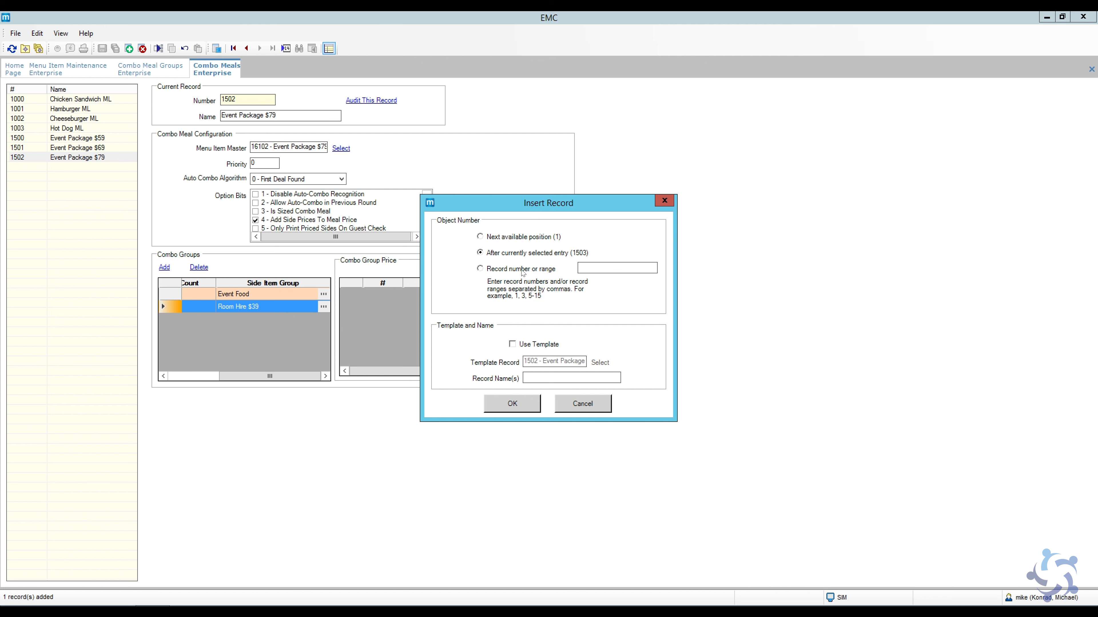
{"action": "left_click", "coordinate": [530, 346]}
{"action": "left_click", "coordinate": [542, 380]}
{"action": "key", "text": "ctrl+v"}
{"action": "left_click", "coordinate": [575, 380]}
{"action": "key", "text": "BackSpace"}
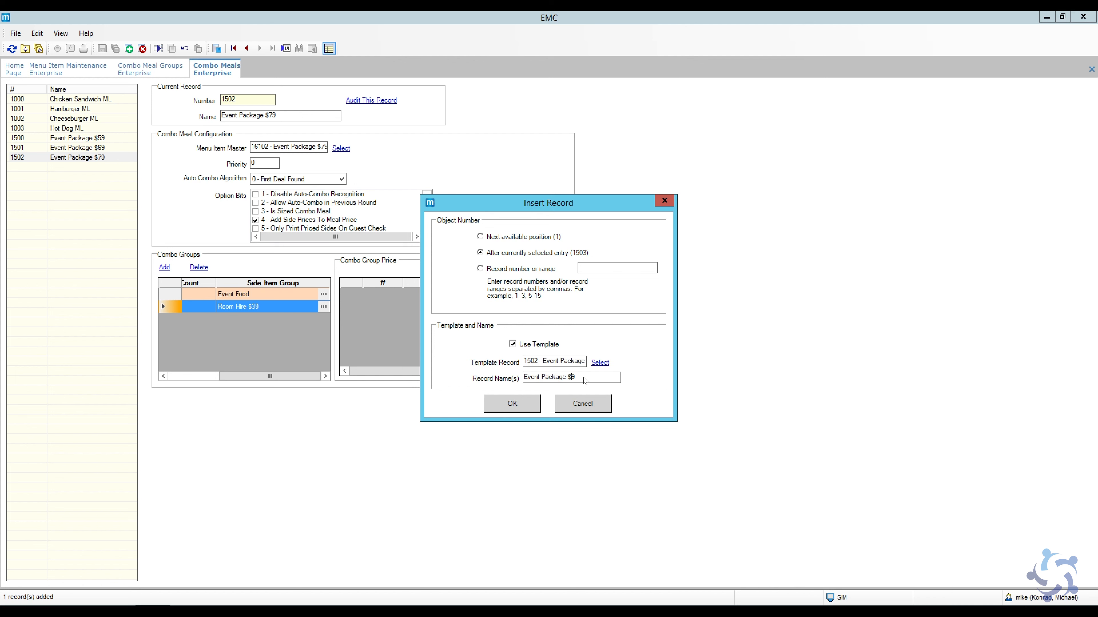
{"action": "type", "text": "8"}
{"action": "left_click", "coordinate": [513, 407]}
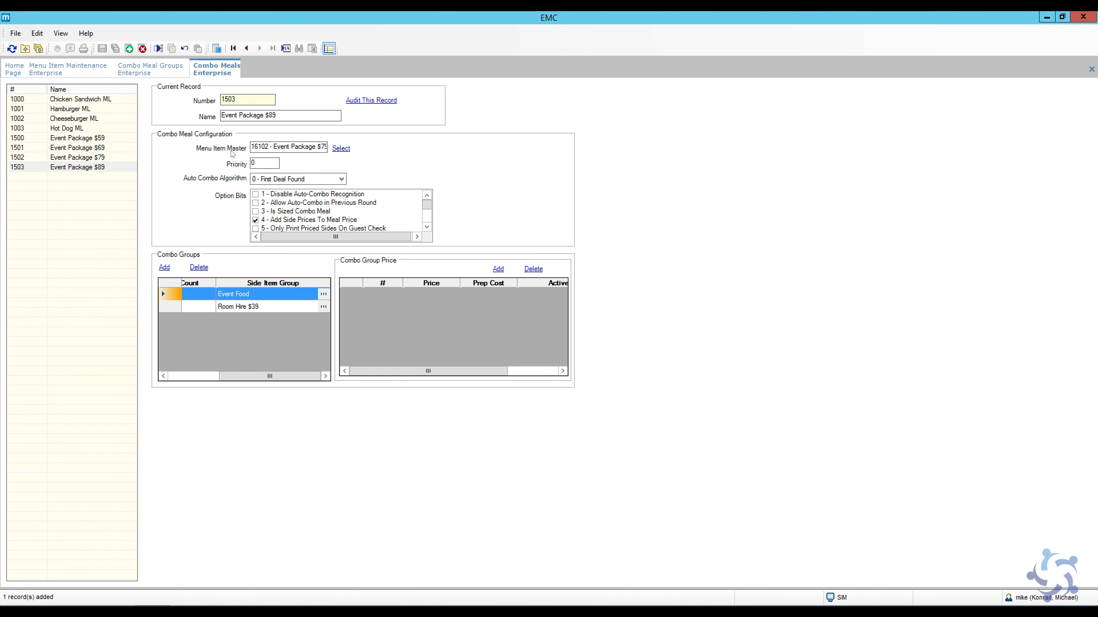
Step: Set combo meal 1503's menu item master to 16103 Event Package $89 and second side item group to 1553 Room Hire $49, and save
{"action": "left_click", "coordinate": [342, 150]}
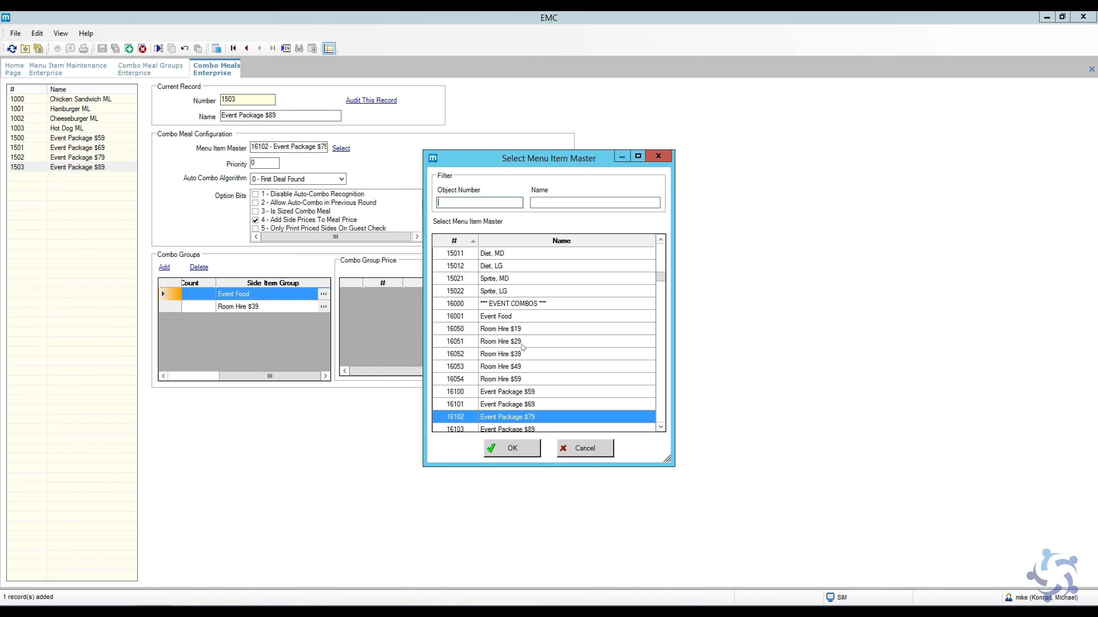
{"action": "left_click", "coordinate": [532, 430]}
{"action": "left_click", "coordinate": [525, 450]}
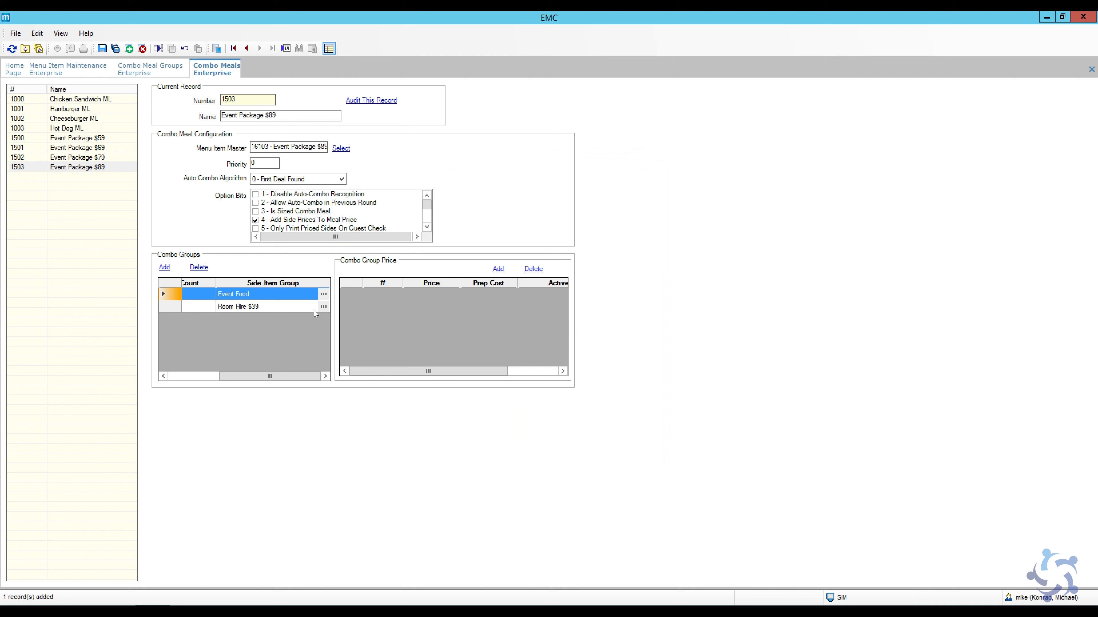
{"action": "left_click", "coordinate": [321, 307]}
{"action": "left_click", "coordinate": [514, 391]}
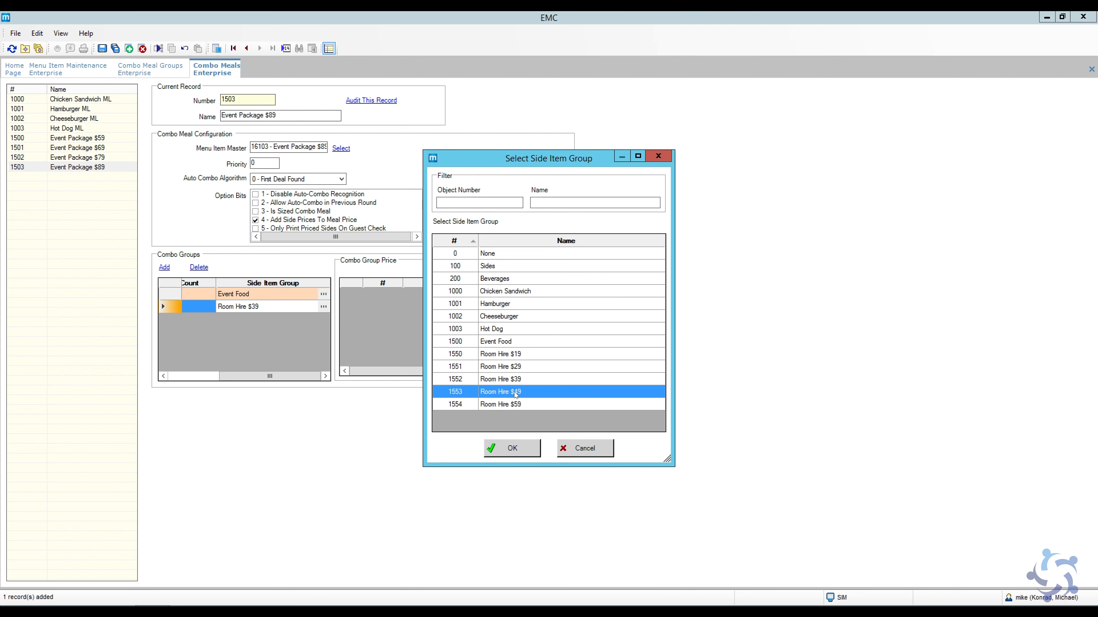
{"action": "left_click", "coordinate": [512, 452]}
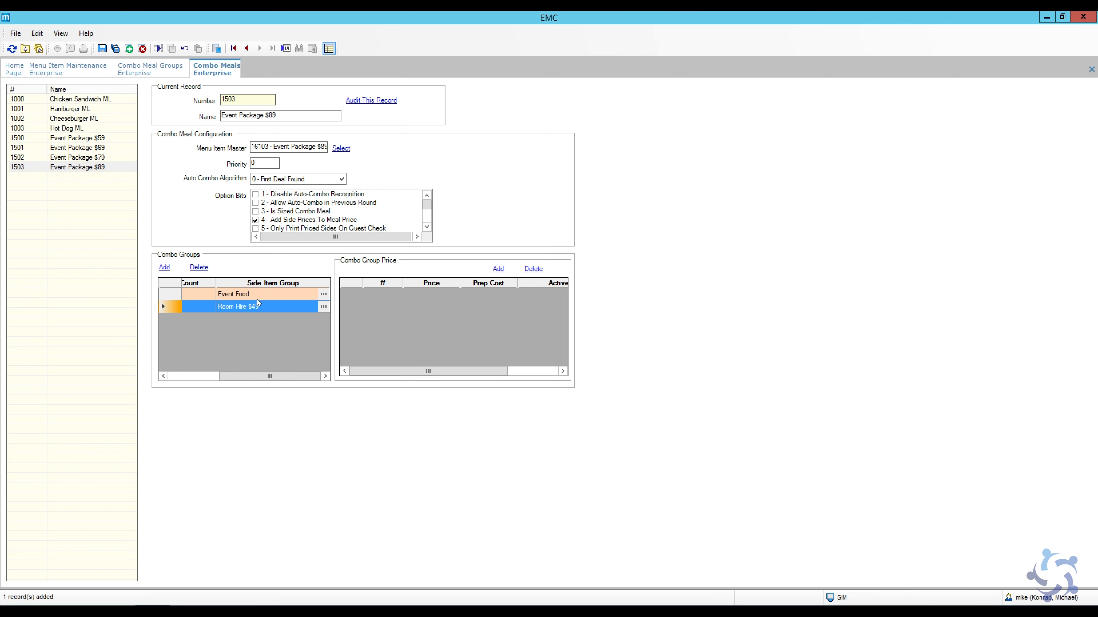
{"action": "left_click", "coordinate": [102, 48]}
Step: Add combo meal 1504 after Event Package $89, using that meal as template and naming it Event Package $99
{"action": "left_click", "coordinate": [129, 48]}
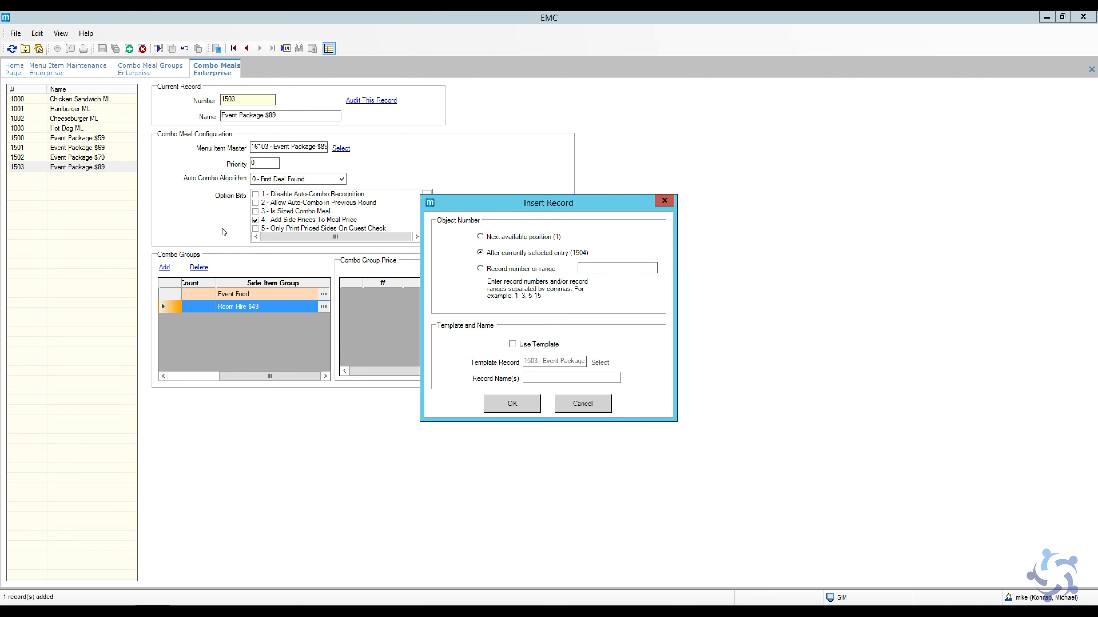
{"action": "left_click", "coordinate": [536, 345]}
{"action": "left_click", "coordinate": [549, 380]}
{"action": "type", "text": "Event Package $89"}
{"action": "left_click_drag", "start_coordinate": [575, 379], "coordinate": [571, 379]}
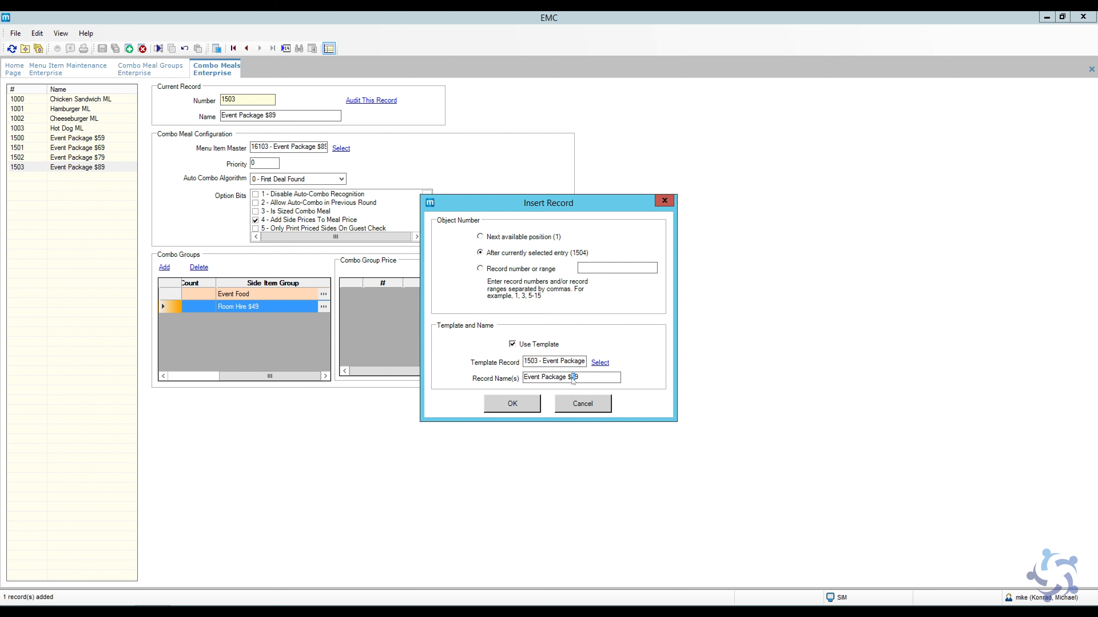
{"action": "left_click", "coordinate": [511, 404]}
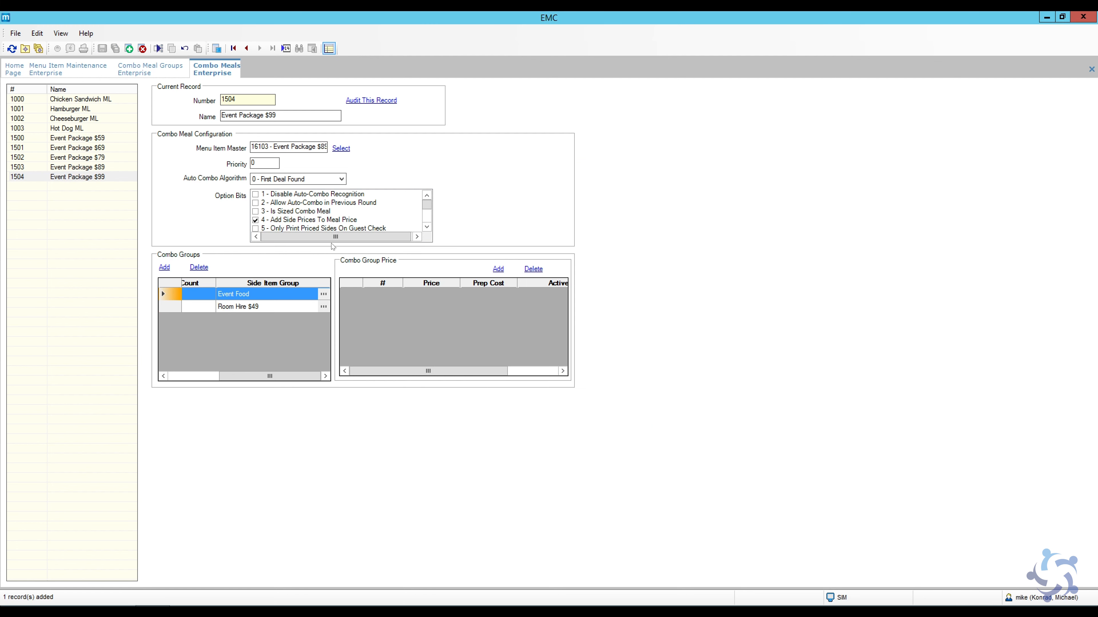
Step: Set combo meal 1504's menu item master to 16104 Event Package $99 and second side item group to 1554 Room Hire $59, and save
{"action": "left_click", "coordinate": [348, 149]}
{"action": "double_click", "coordinate": [541, 429]}
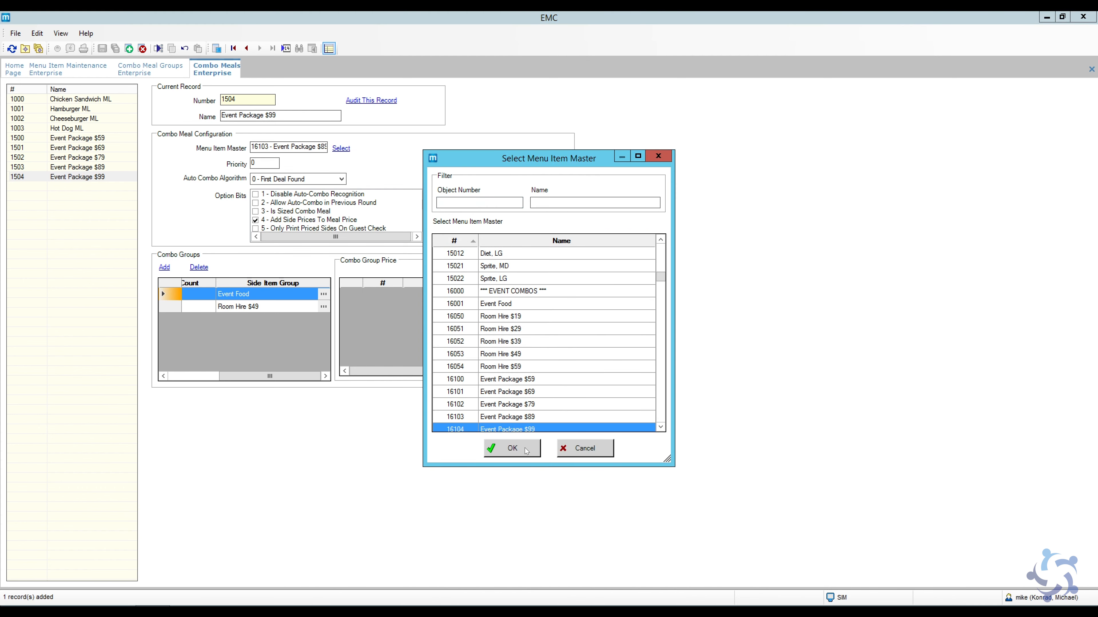
{"action": "left_click", "coordinate": [321, 307]}
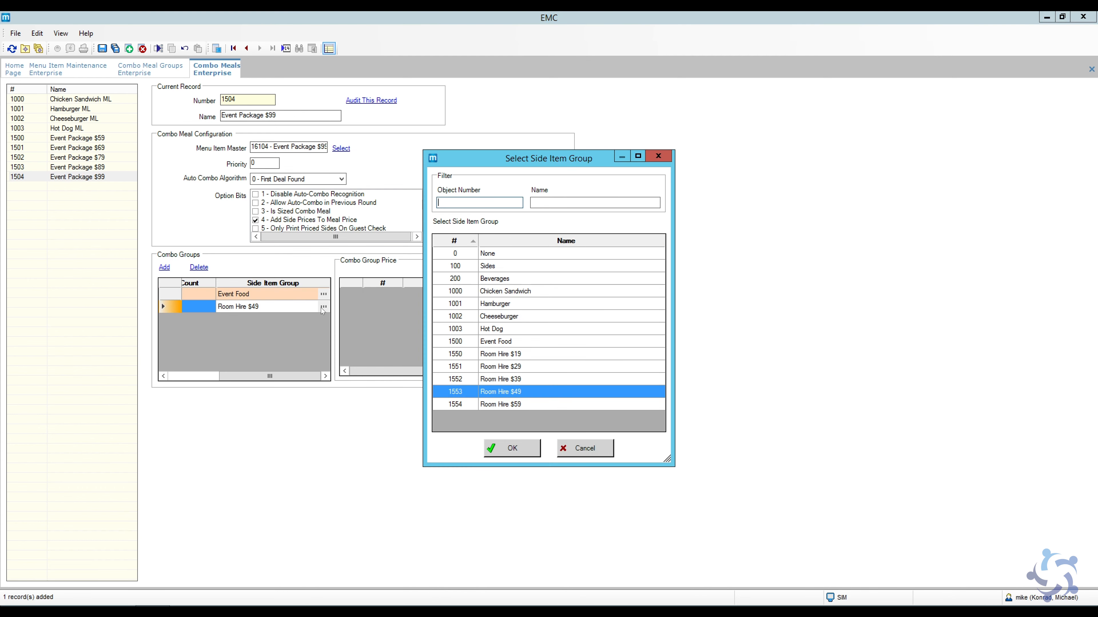
{"action": "left_click", "coordinate": [515, 405]}
{"action": "left_click", "coordinate": [517, 450]}
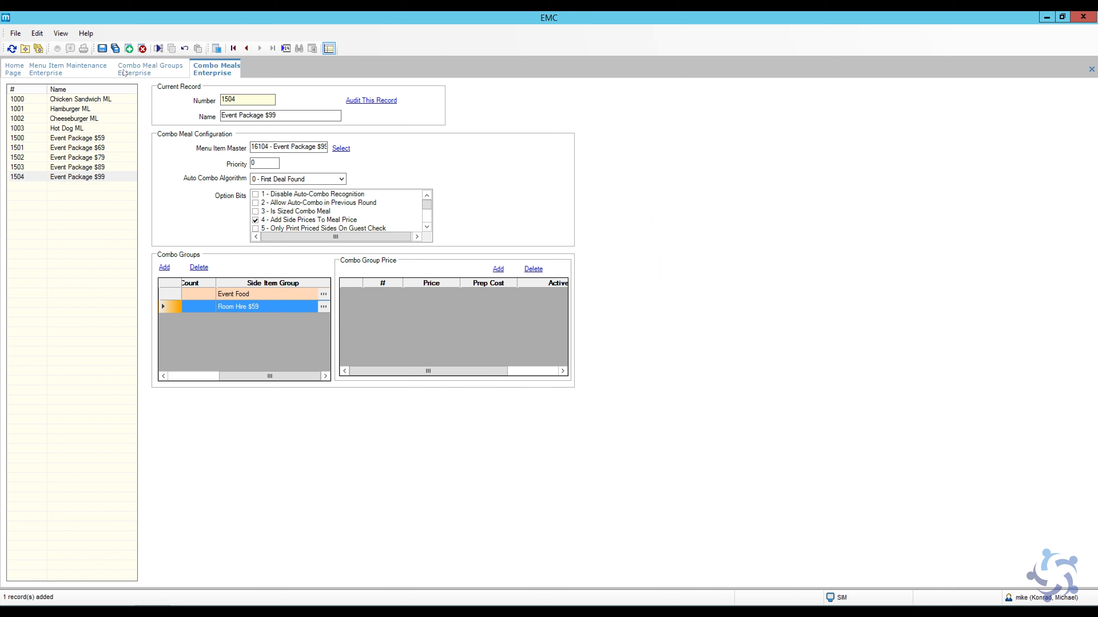
{"action": "left_click", "coordinate": [104, 50]}
{"action": "left_click", "coordinate": [165, 68]}
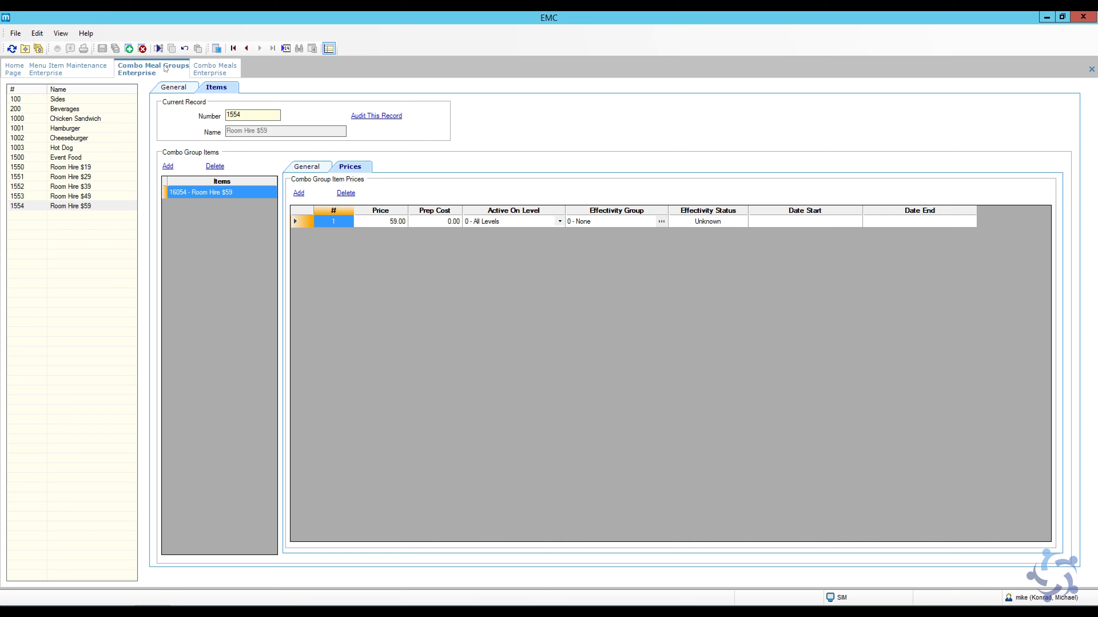
{"action": "left_click", "coordinate": [86, 69]}
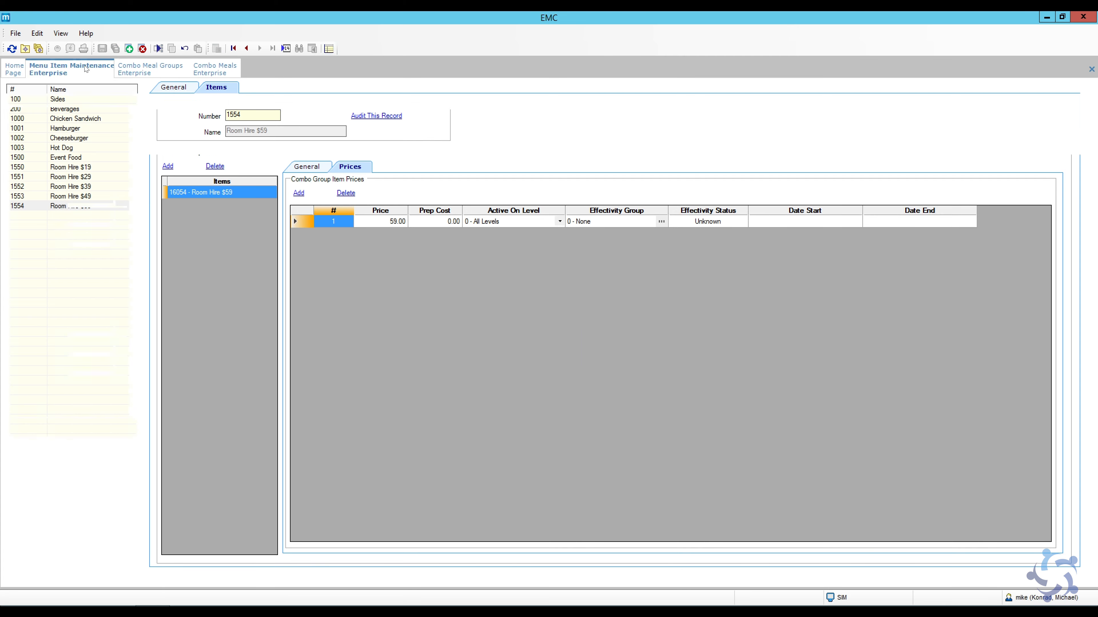
{"action": "left_click", "coordinate": [205, 71]}
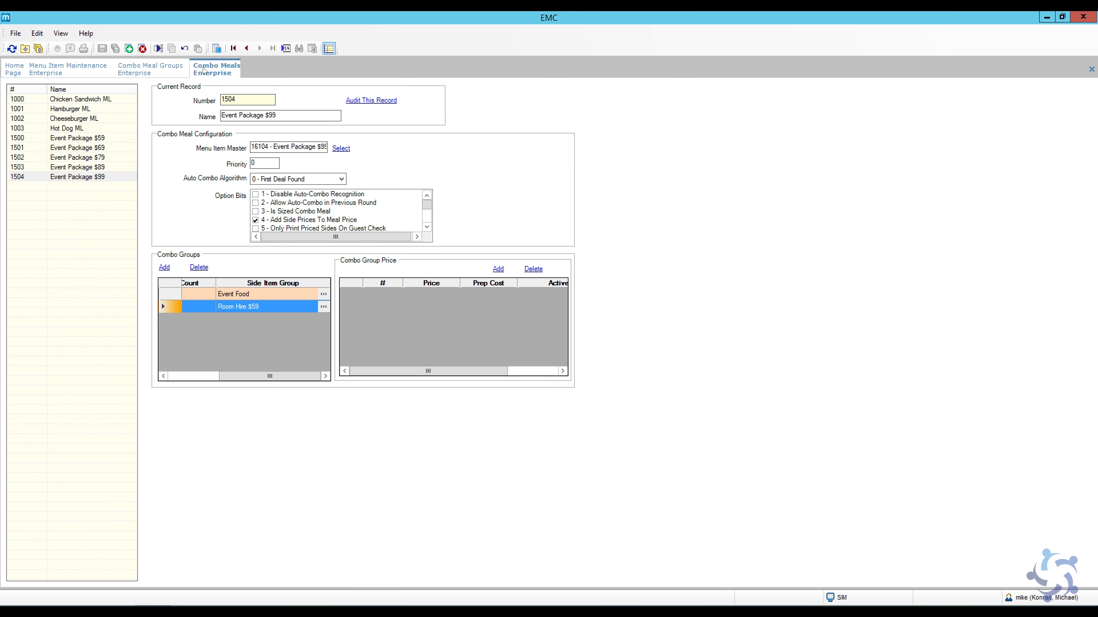
Step: Open the Transactions page in Page Design and set its display aspect to 16:9
{"action": "left_click", "coordinate": [16, 71]}
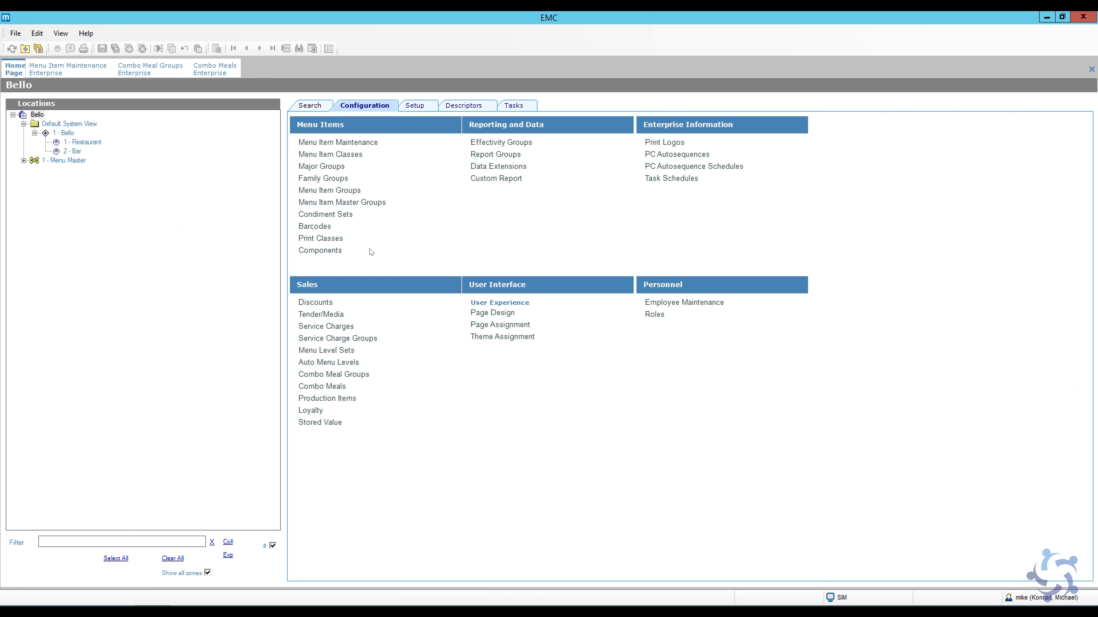
{"action": "left_click", "coordinate": [491, 313]}
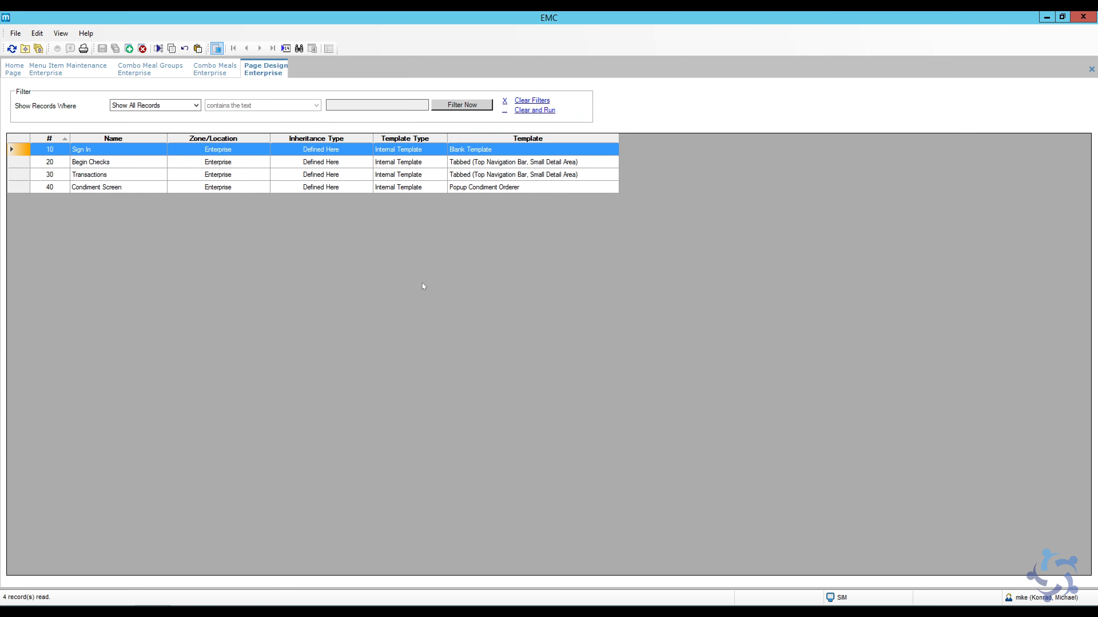
{"action": "double_click", "coordinate": [16, 176]}
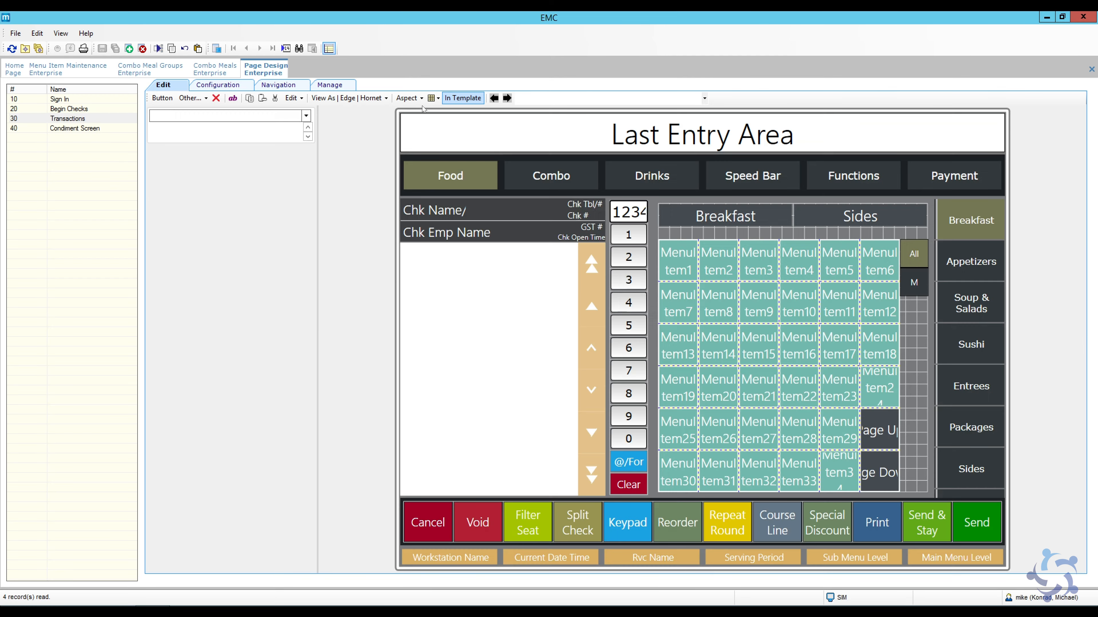
{"action": "left_click", "coordinate": [418, 98]}
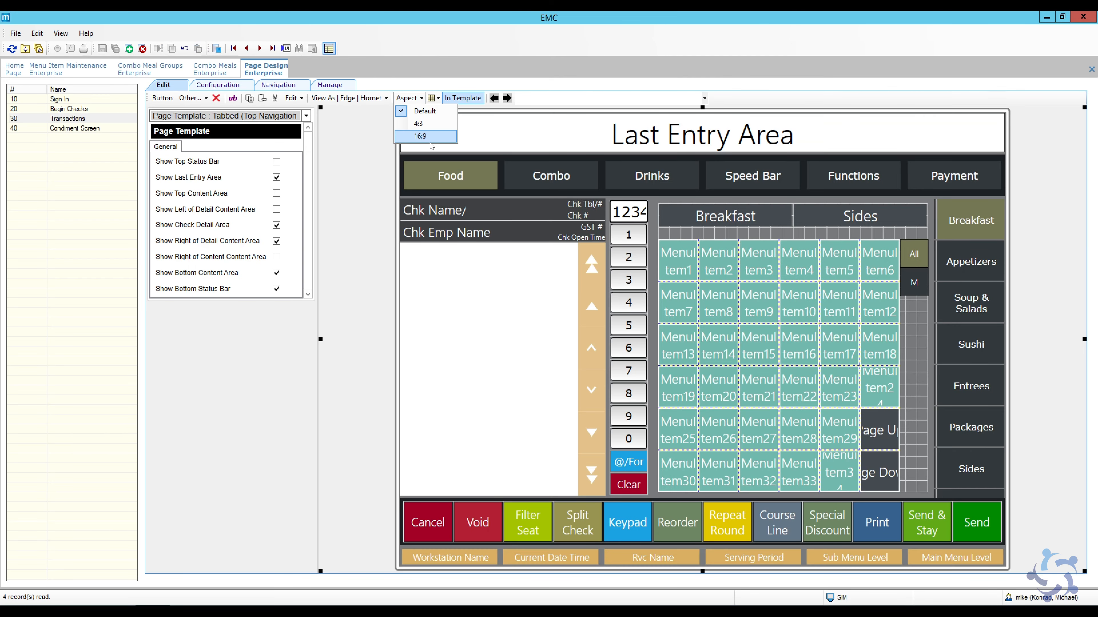
{"action": "left_click", "coordinate": [422, 139]}
Step: Examine the Combo page's Chicken Sandwich ML and Fruit Cup, MD buttons and its condiment/combo orderer
{"action": "left_click", "coordinate": [520, 175]}
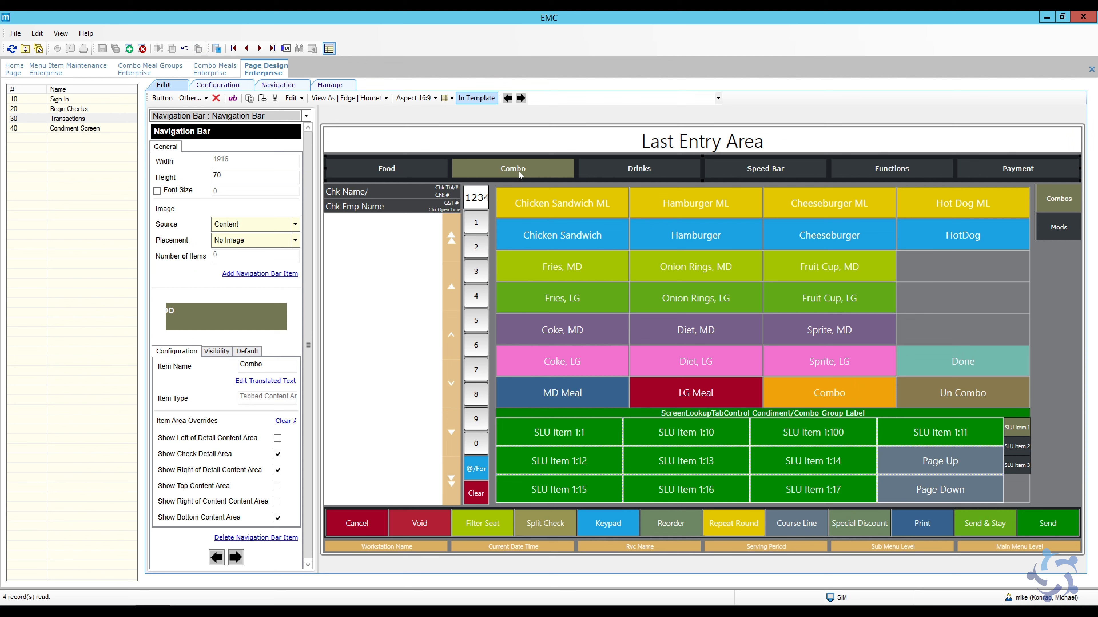
{"action": "left_click_drag", "start_coordinate": [589, 206], "coordinate": [564, 204]}
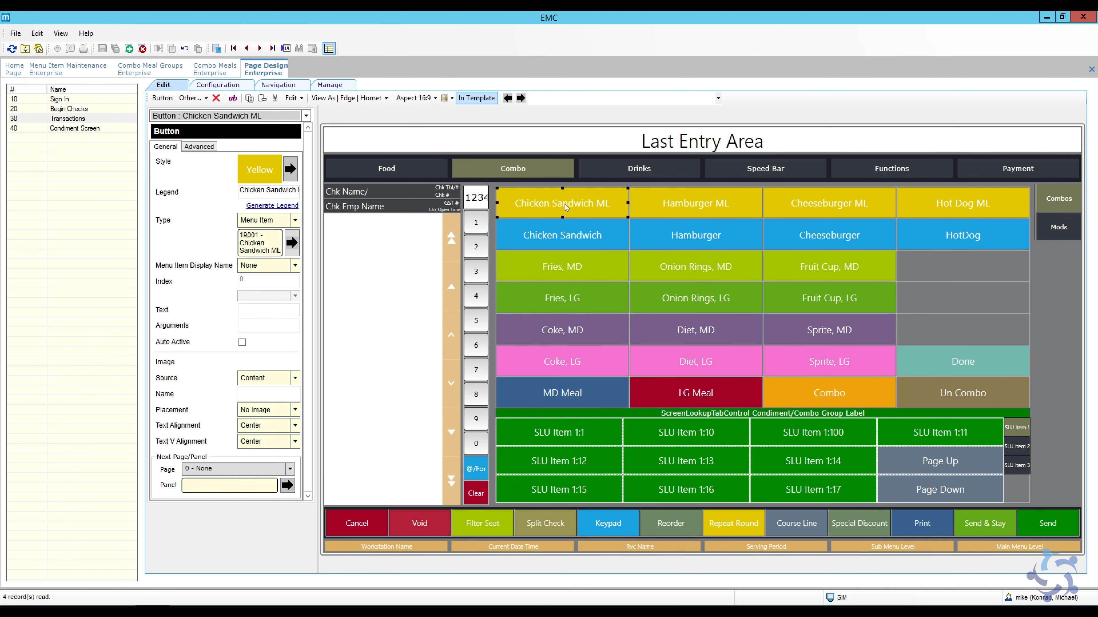
{"action": "mouse_move", "coordinate": [851, 260]}
{"action": "left_mouse_down"}
{"action": "mouse_move", "coordinate": [862, 285]}
{"action": "mouse_move", "coordinate": [834, 266]}
{"action": "left_mouse_up"}
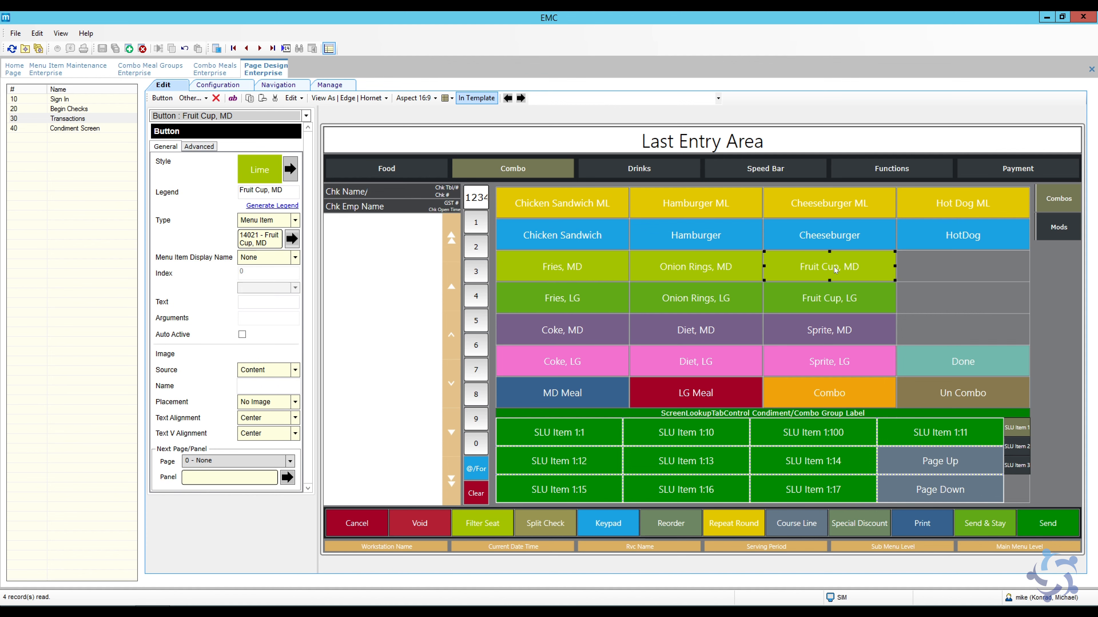
{"action": "mouse_move", "coordinate": [699, 476]}
{"action": "left_mouse_down"}
{"action": "mouse_move", "coordinate": [681, 471]}
{"action": "mouse_move", "coordinate": [693, 460]}
{"action": "left_mouse_up"}
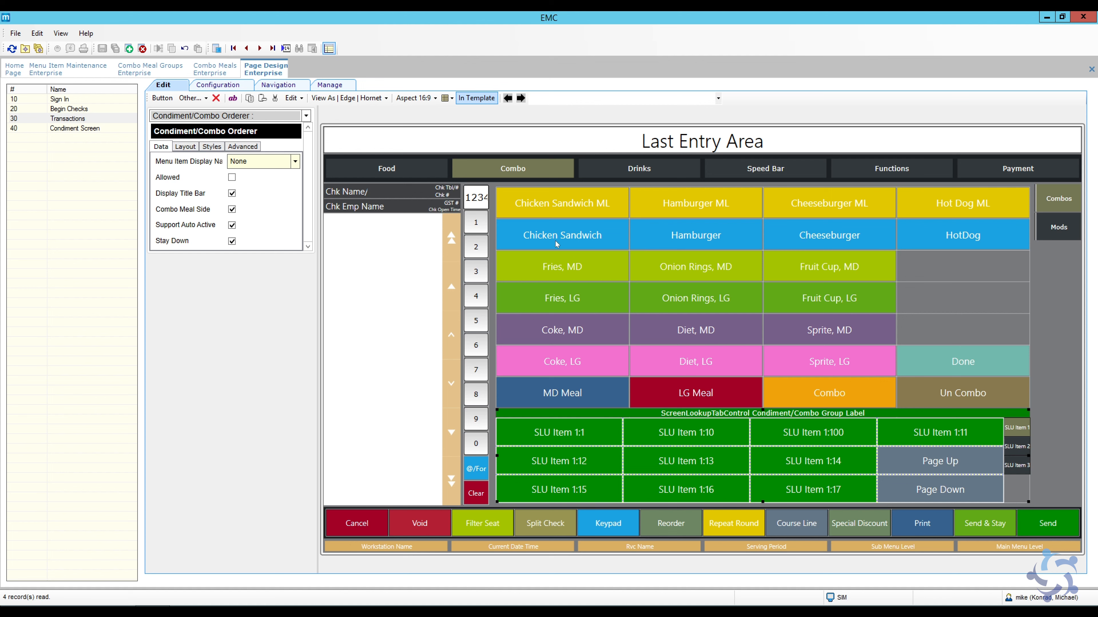
Step: Add a third tab item named Events to the Combo page's tab control and return to its Combos tab
{"action": "left_click", "coordinate": [530, 169]}
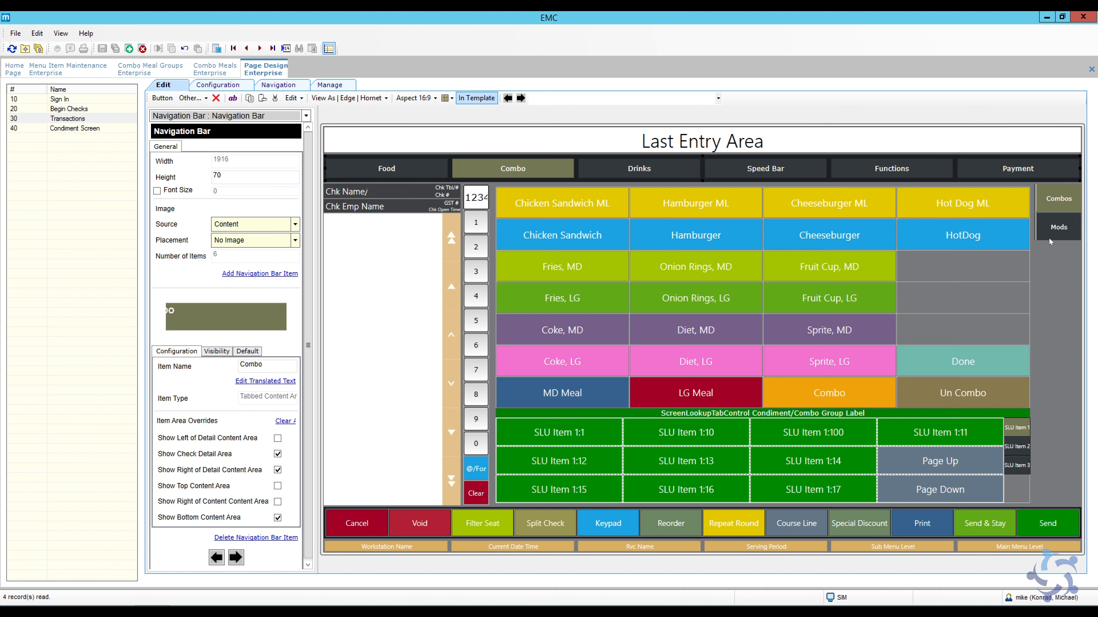
{"action": "left_click", "coordinate": [1062, 228]}
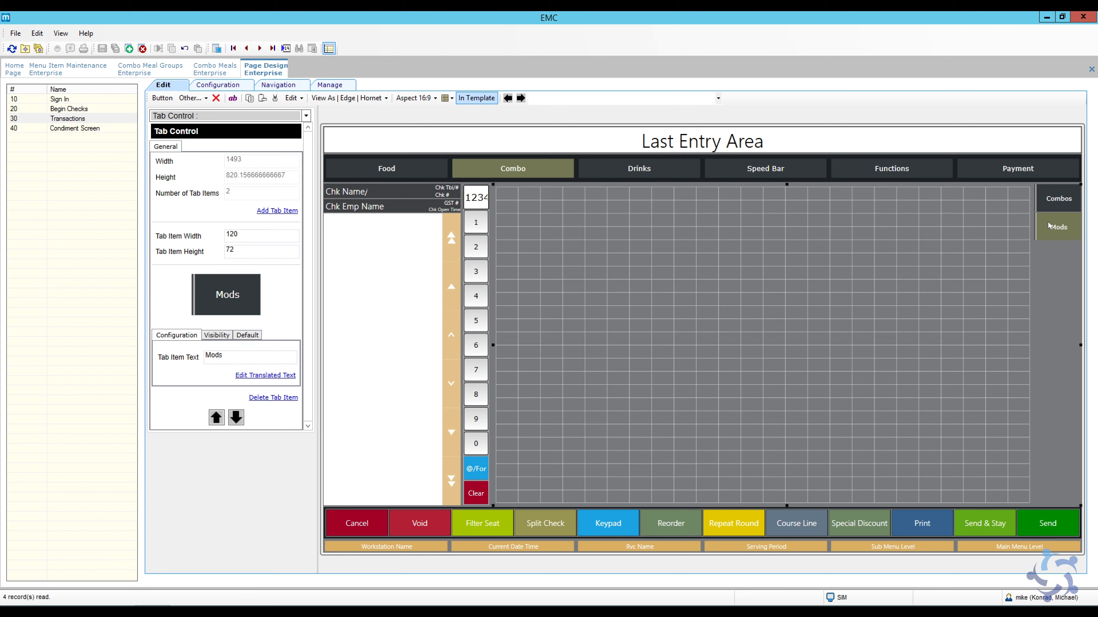
{"action": "left_click", "coordinate": [288, 211]}
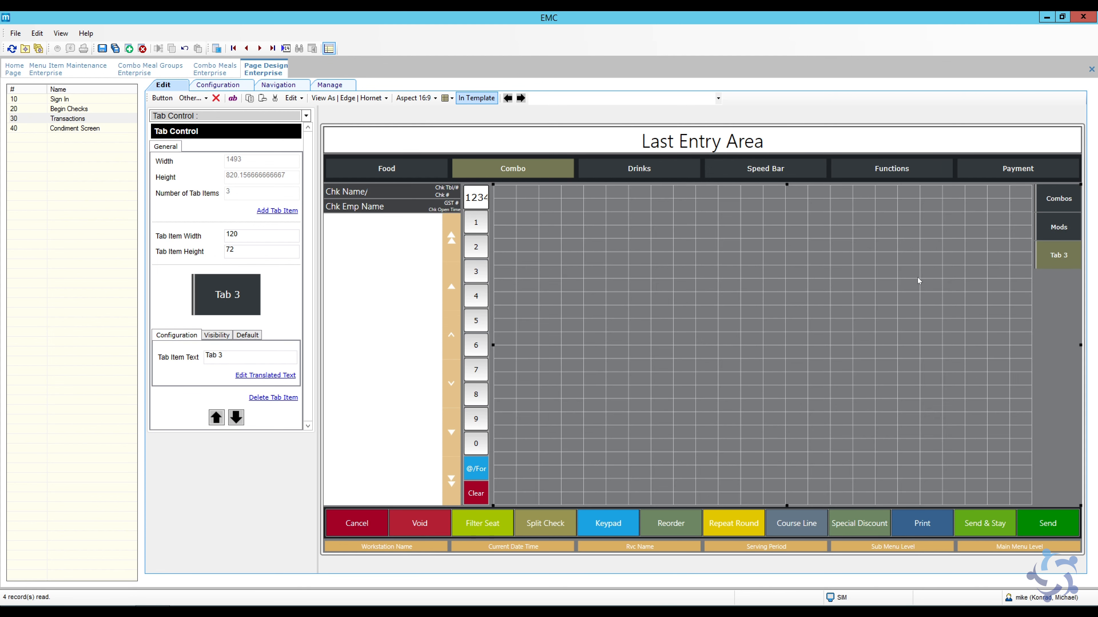
{"action": "left_click_drag", "start_coordinate": [243, 354], "coordinate": [194, 360]}
{"action": "type", "text": "Events"}
{"action": "left_click", "coordinate": [1048, 198]}
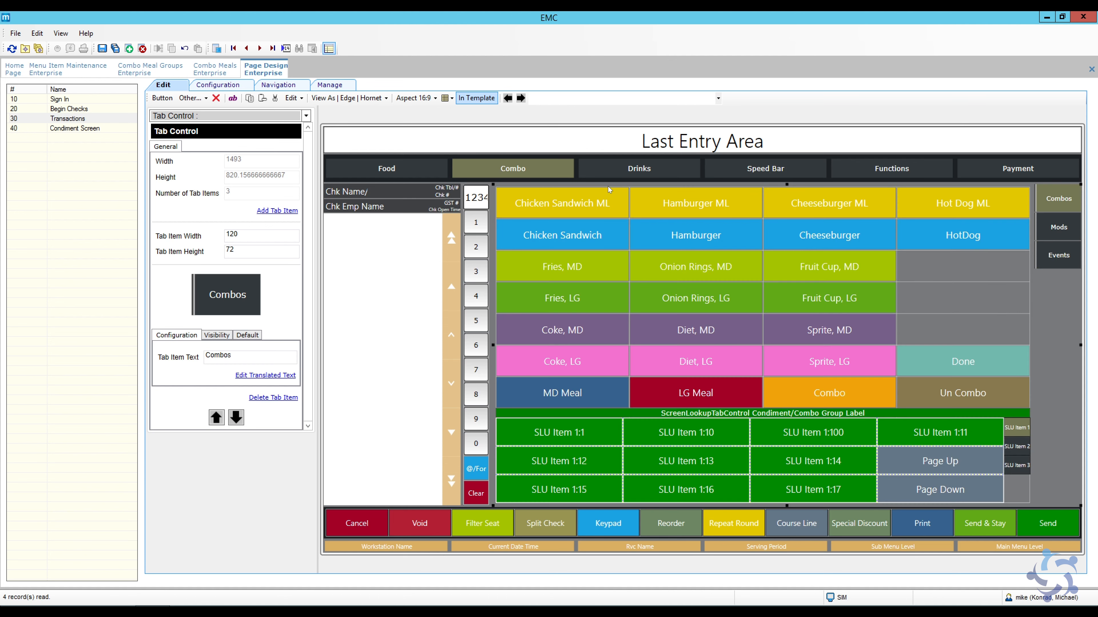
{"action": "left_click", "coordinate": [574, 170]}
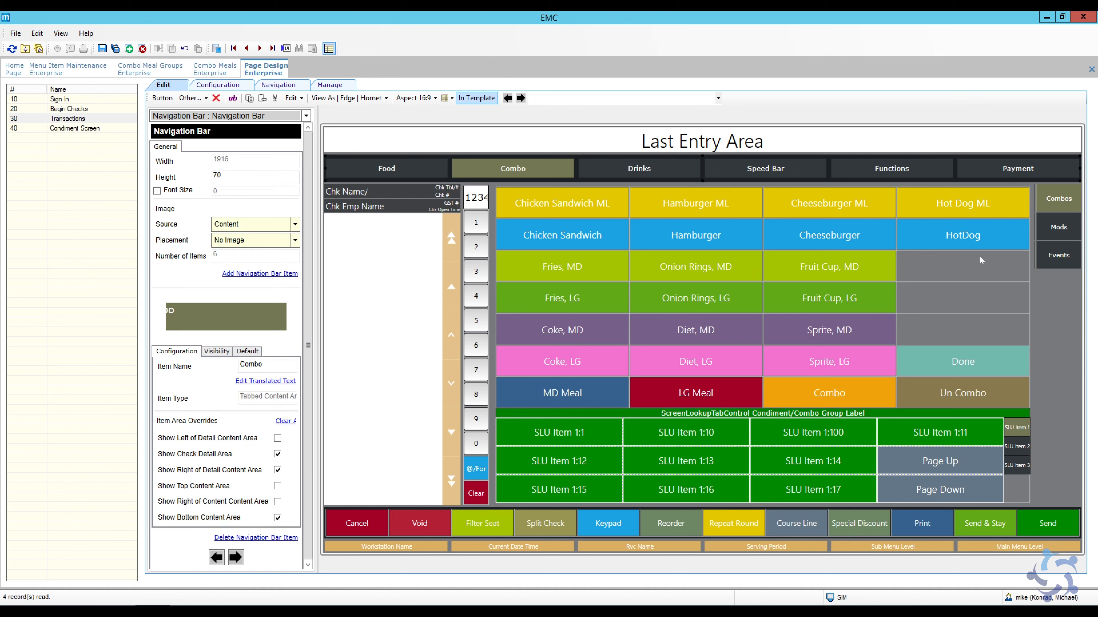
Step: Try placing a copy of the Combos tab's Chicken Sandwich ML button in the upper-left corner of the Events tab, and delete the copy
{"action": "left_click", "coordinate": [1058, 255]}
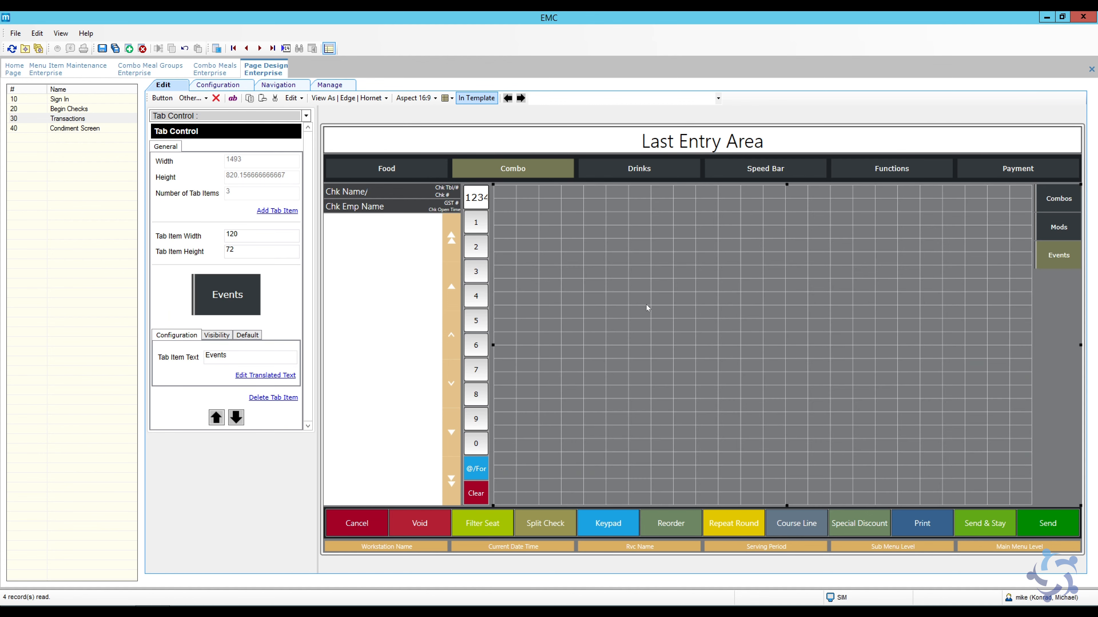
{"action": "left_click", "coordinate": [1048, 201]}
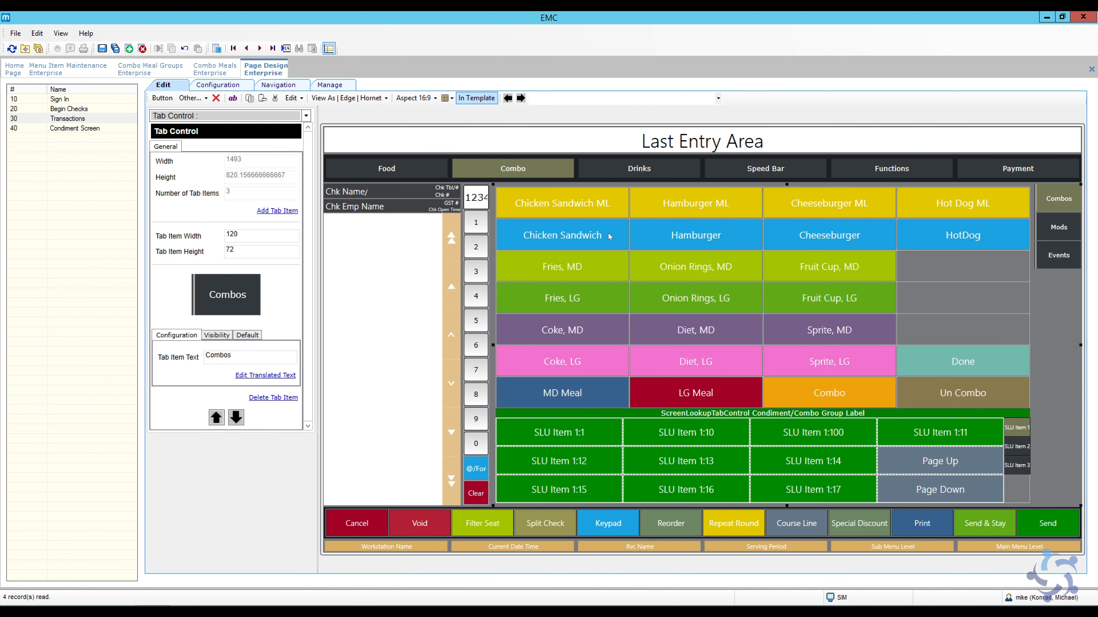
{"action": "left_click", "coordinate": [574, 203]}
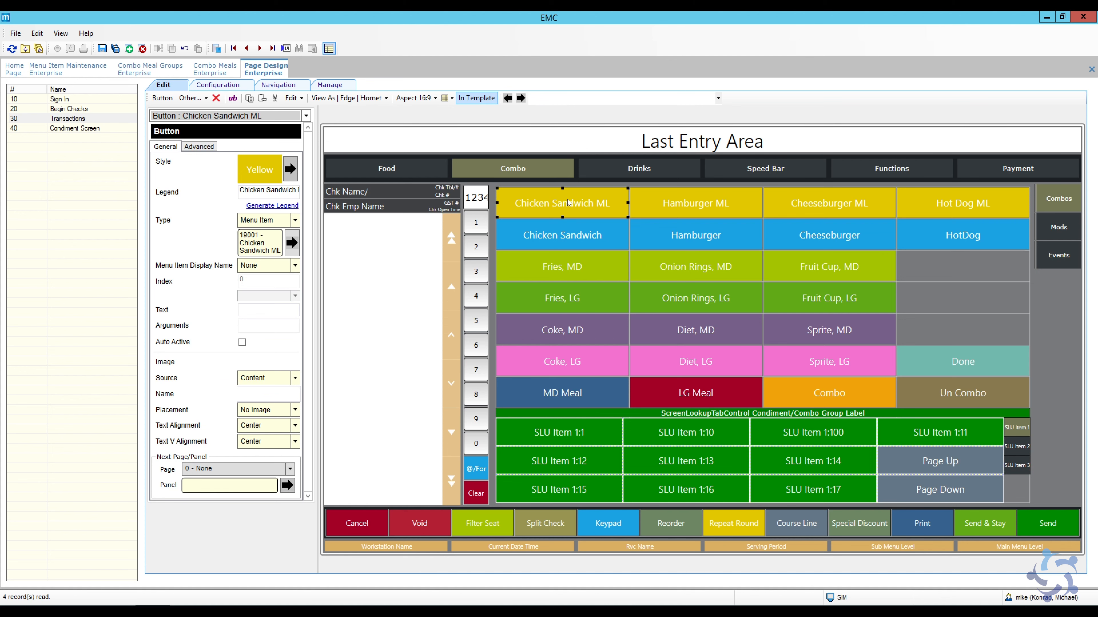
{"action": "right_click", "coordinate": [569, 203]}
{"action": "left_click", "coordinate": [612, 248]}
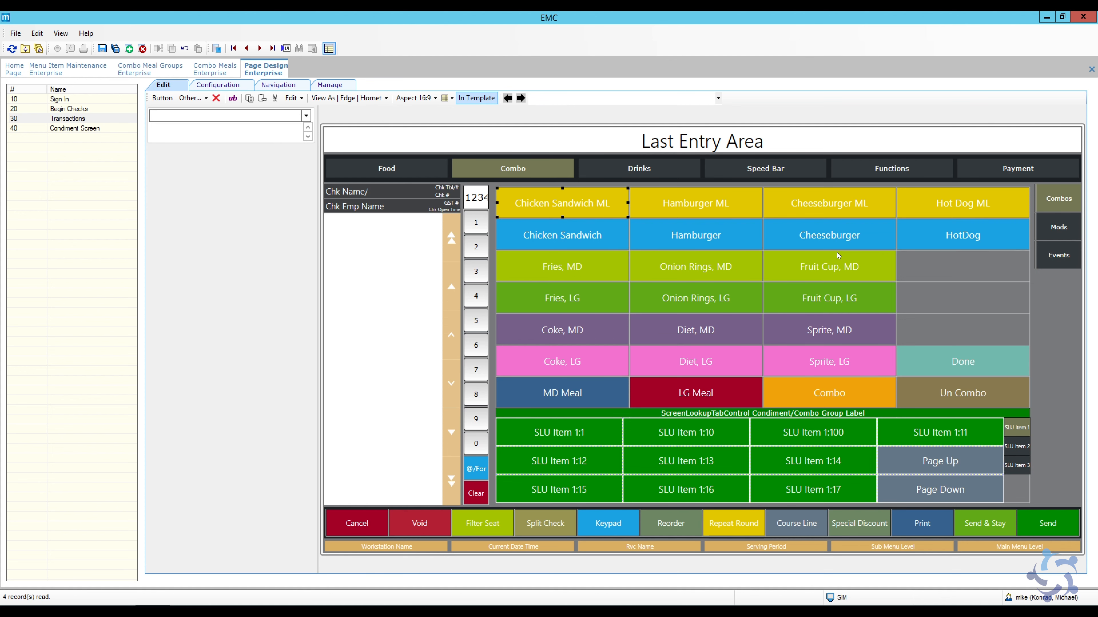
{"action": "left_click", "coordinate": [1054, 258]}
{"action": "right_click", "coordinate": [502, 193]}
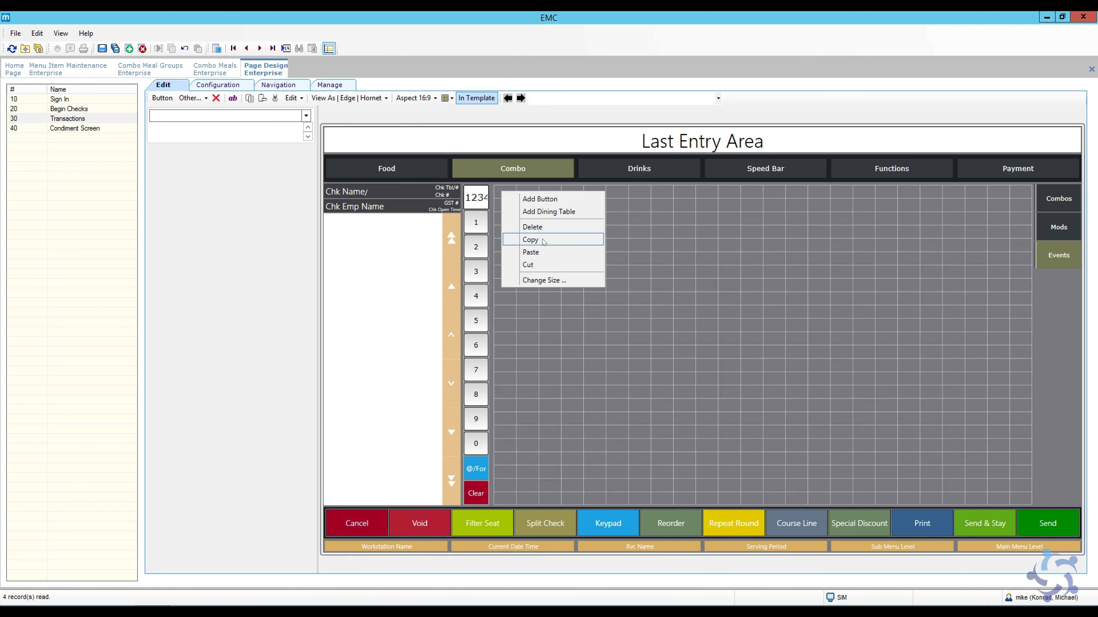
{"action": "left_click", "coordinate": [546, 252]}
{"action": "left_click_drag", "start_coordinate": [558, 262], "coordinate": [582, 224]}
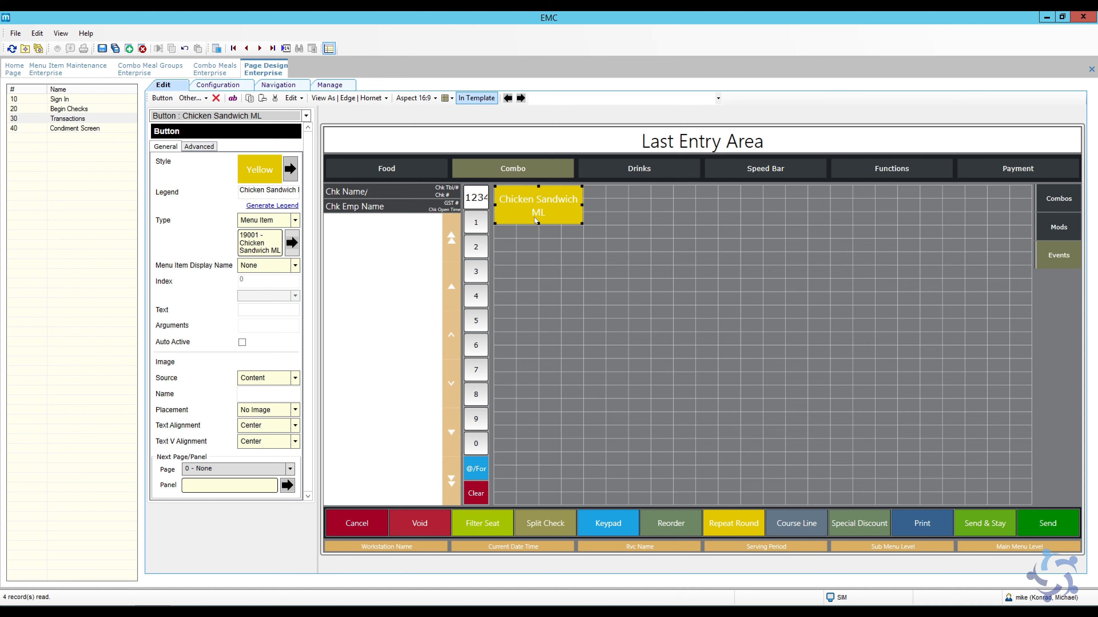
{"action": "key", "text": "Delete"}
Step: Place a button in the upper-left corner of the Events tab's empty grid
{"action": "right_click", "coordinate": [508, 192]}
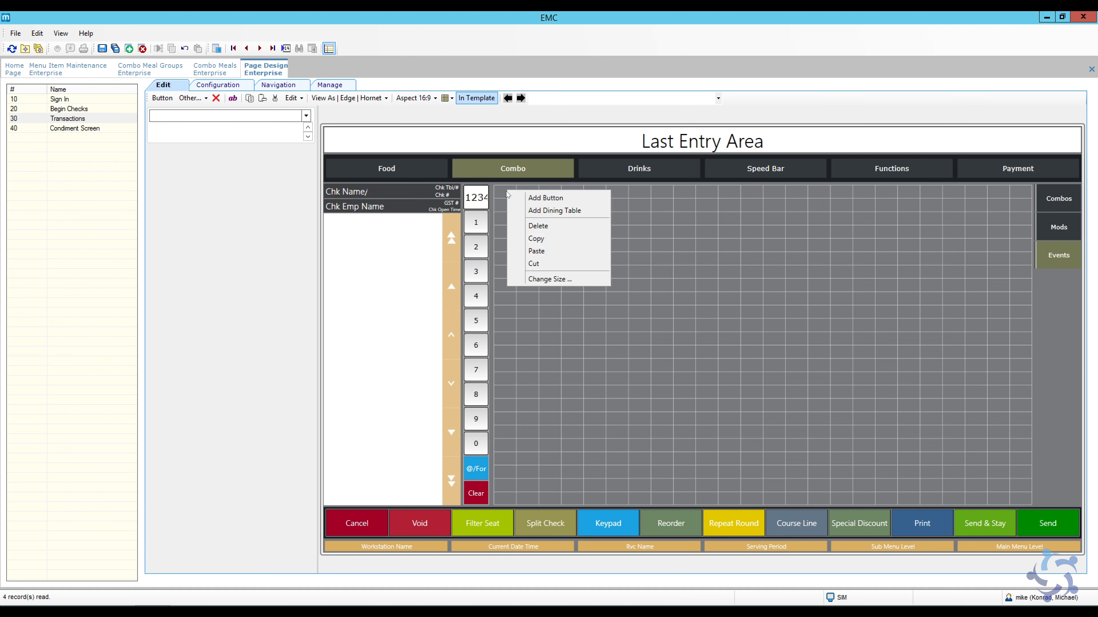
Step: Add a button in the upper-left corner of the Events grid and set its type to Menu Item
{"action": "left_click", "coordinate": [531, 198]}
{"action": "left_click_drag", "start_coordinate": [567, 230], "coordinate": [545, 218]}
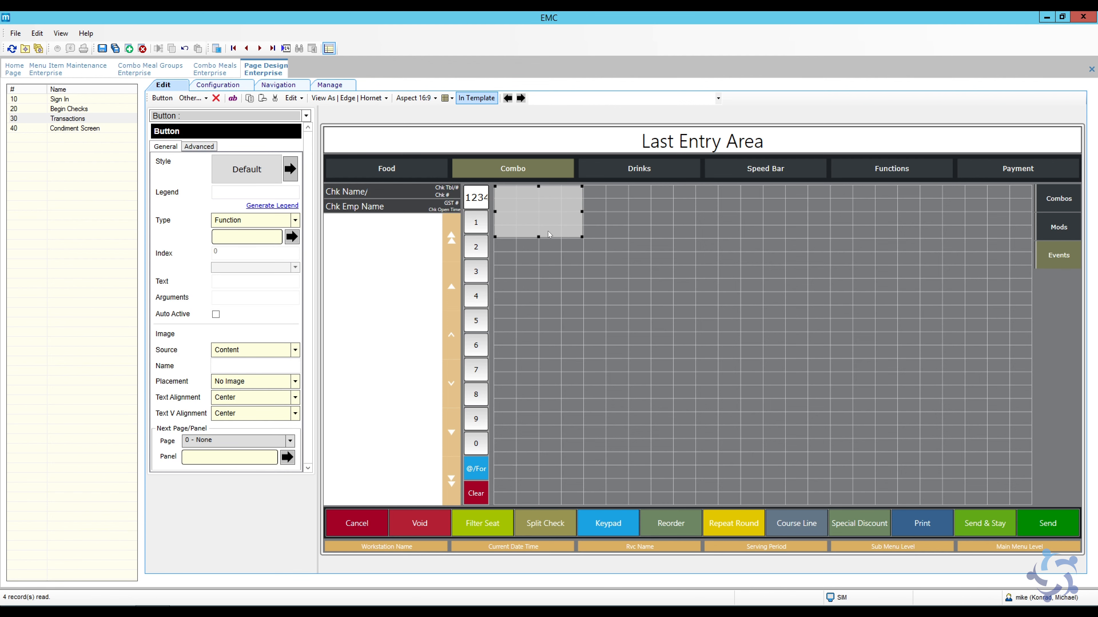
{"action": "left_click", "coordinate": [298, 222]}
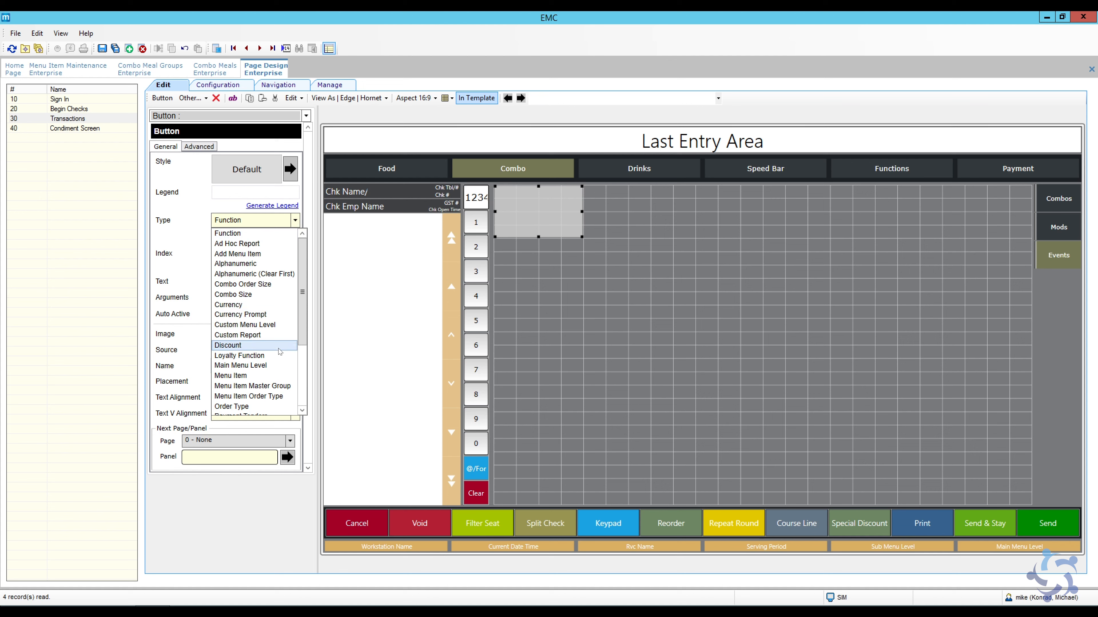
{"action": "left_click", "coordinate": [251, 376]}
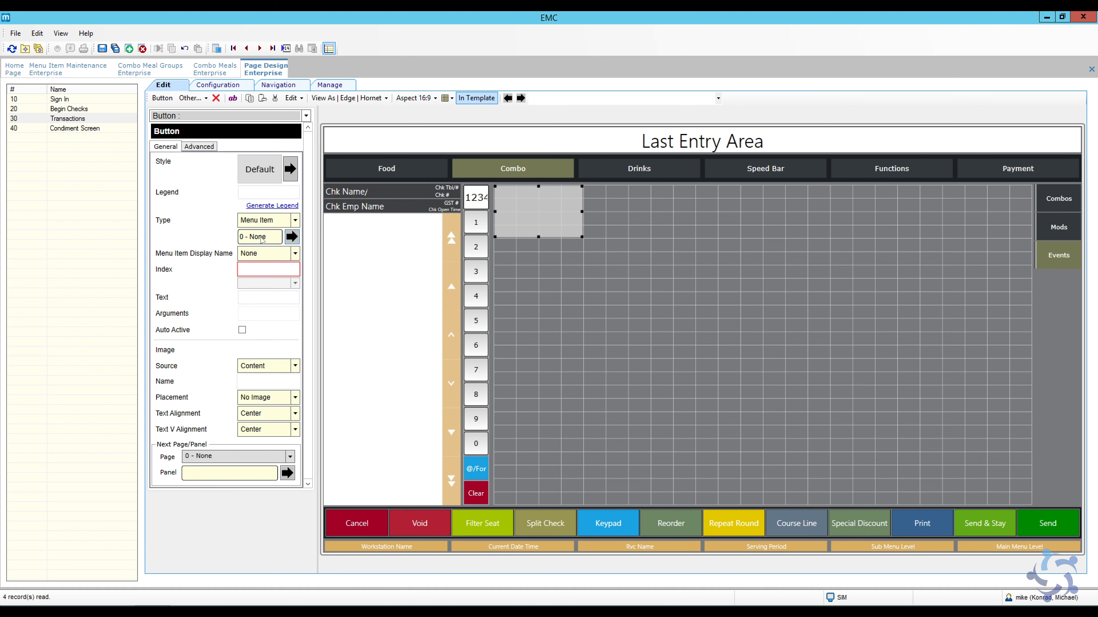
Step: Link the new button to menu item master 16100, Event Package $59
{"action": "left_click", "coordinate": [292, 236]}
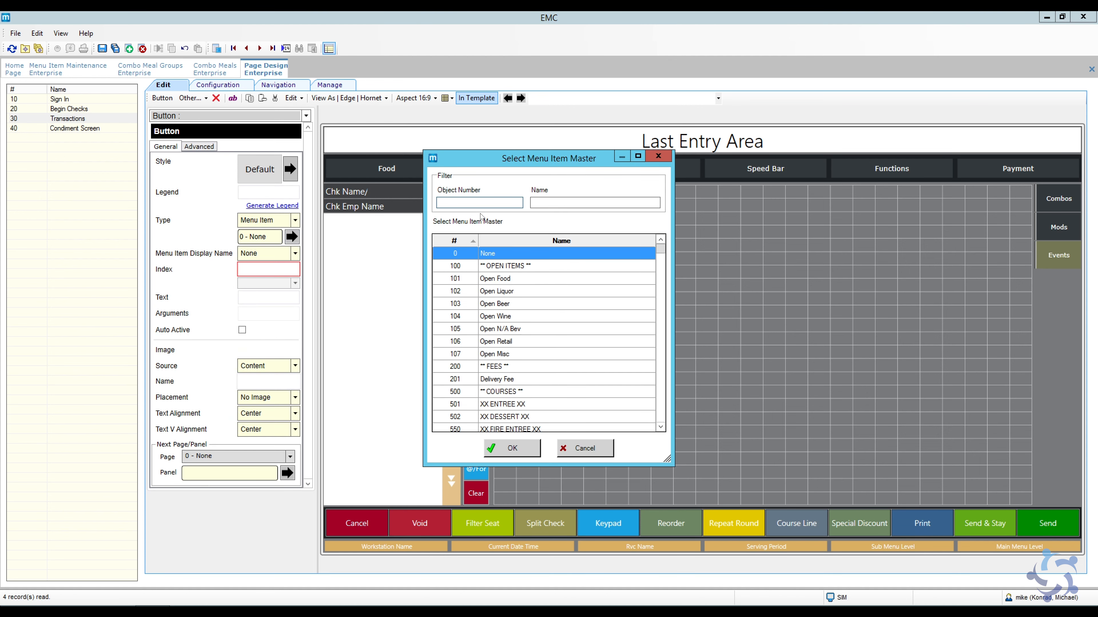
{"action": "left_click", "coordinate": [485, 204]}
{"action": "type", "text": "196"}
{"action": "key", "text": "BackSpace"}
{"action": "key", "text": "BackSpace"}
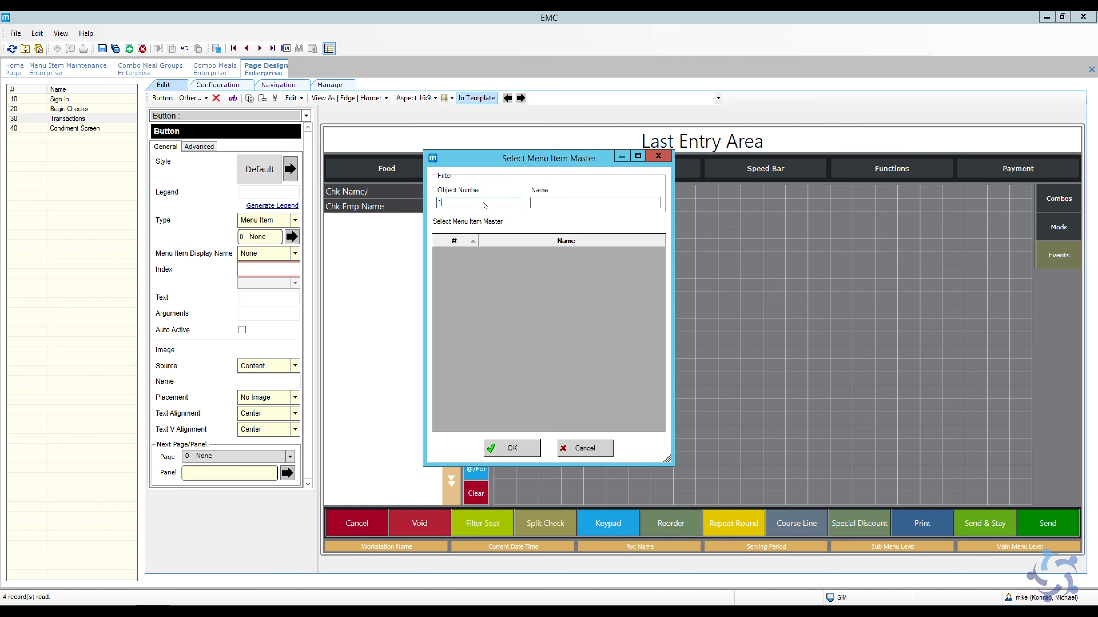
{"action": "type", "text": "6100"}
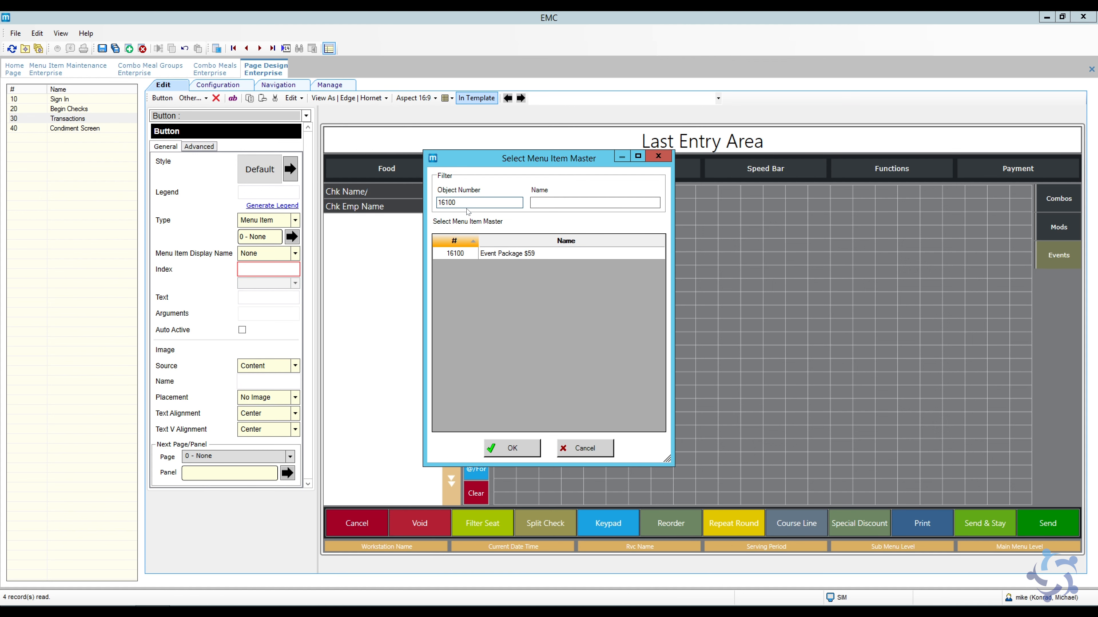
{"action": "left_click", "coordinate": [500, 256]}
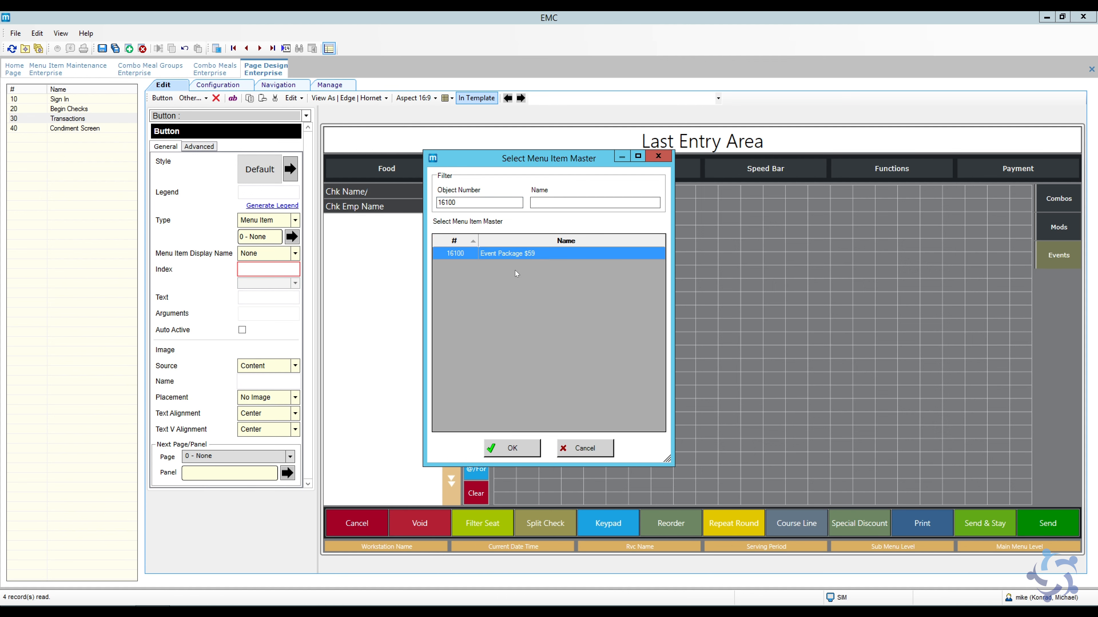
{"action": "left_click", "coordinate": [507, 452]}
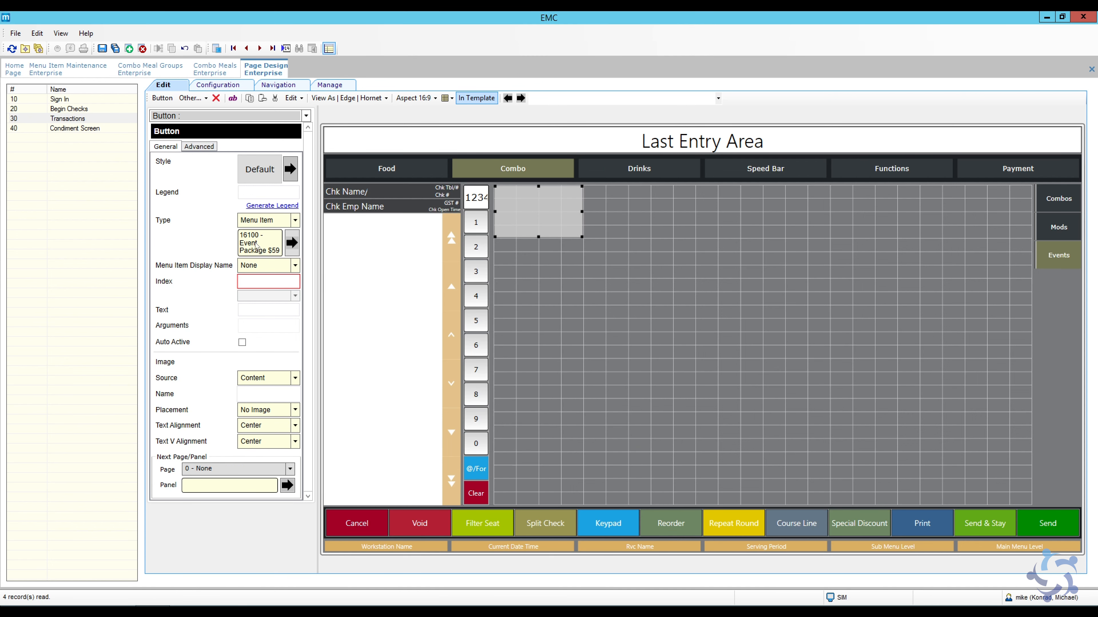
Step: Generate the Event Package $59 button's legend from its menu item and set its font size to 30
{"action": "left_click", "coordinate": [268, 206]}
{"action": "left_click", "coordinate": [198, 147]}
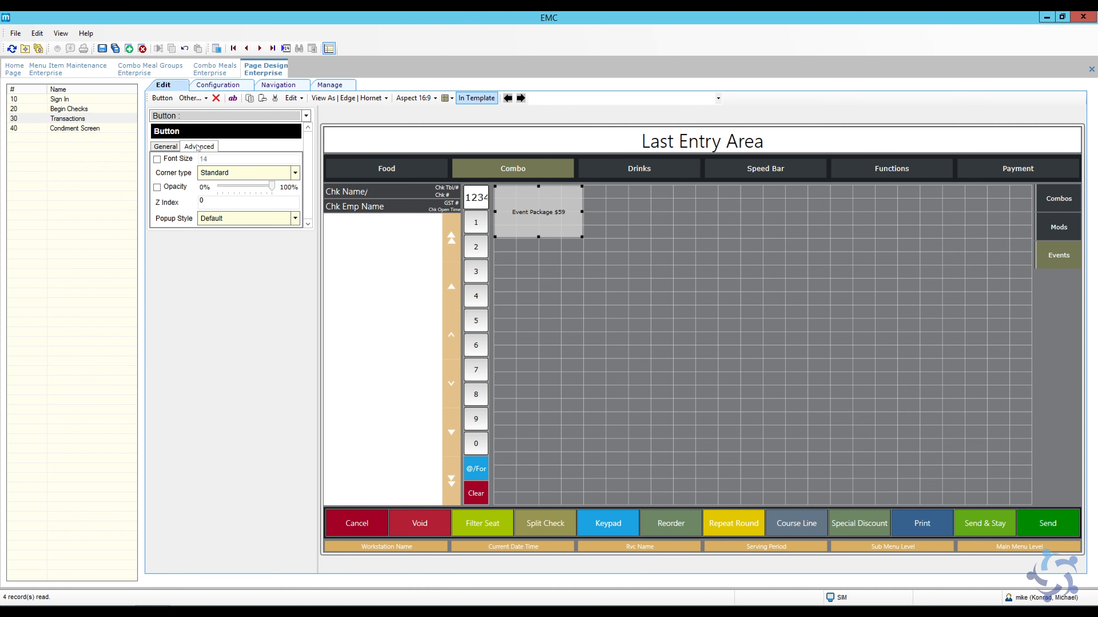
{"action": "double_click", "coordinate": [202, 160]}
{"action": "type", "text": "30"}
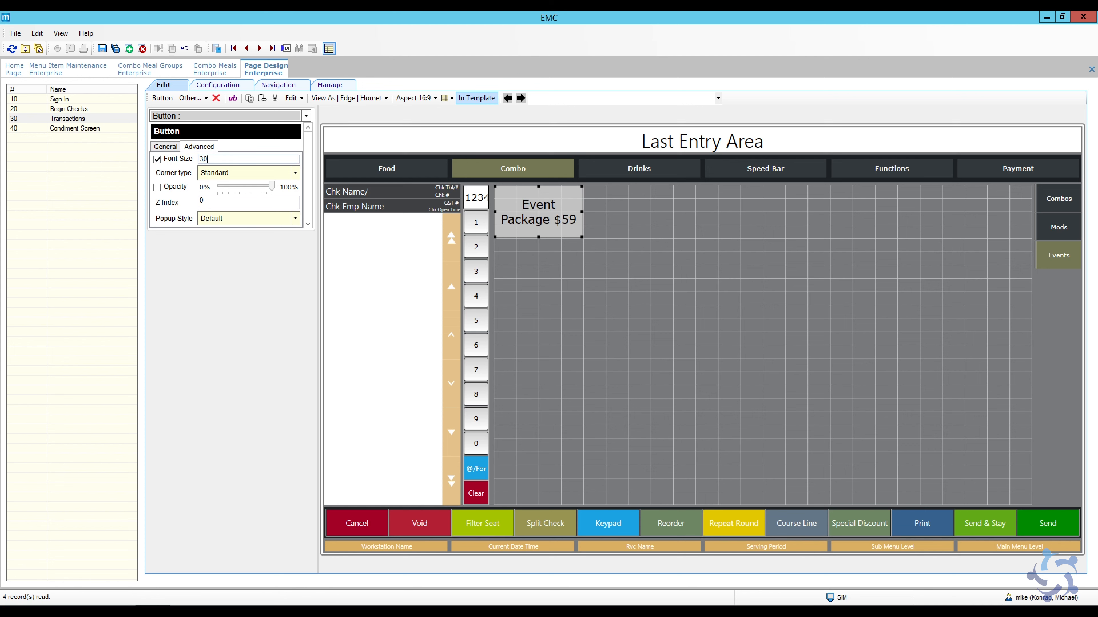
Step: Apply the Lime style to the Event Package $59 button
{"action": "left_click", "coordinate": [167, 146]}
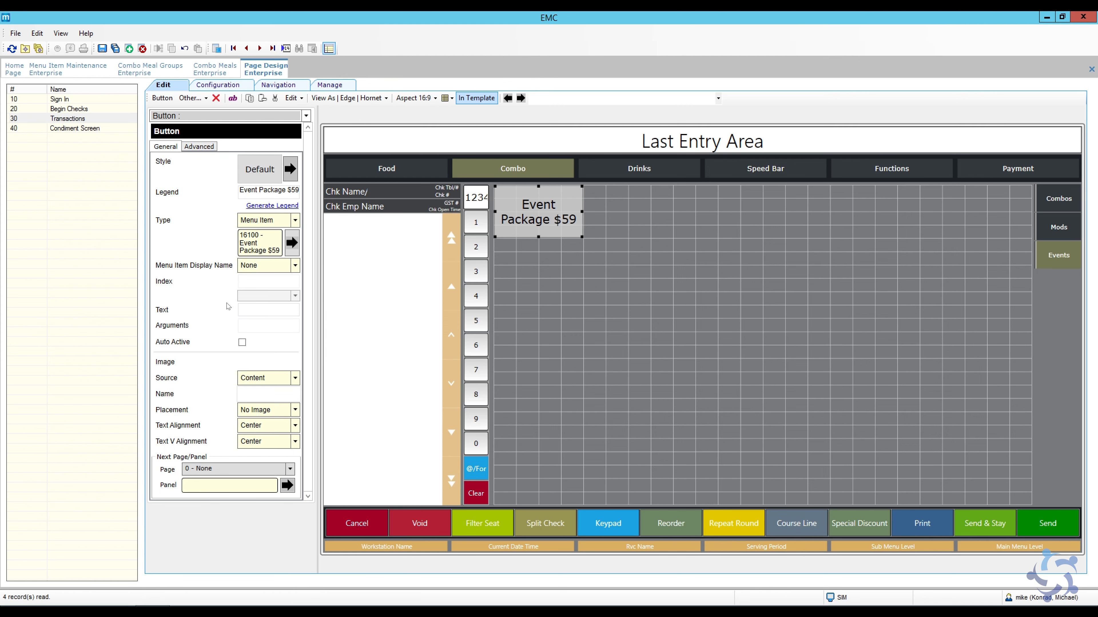
{"action": "left_click", "coordinate": [288, 175]}
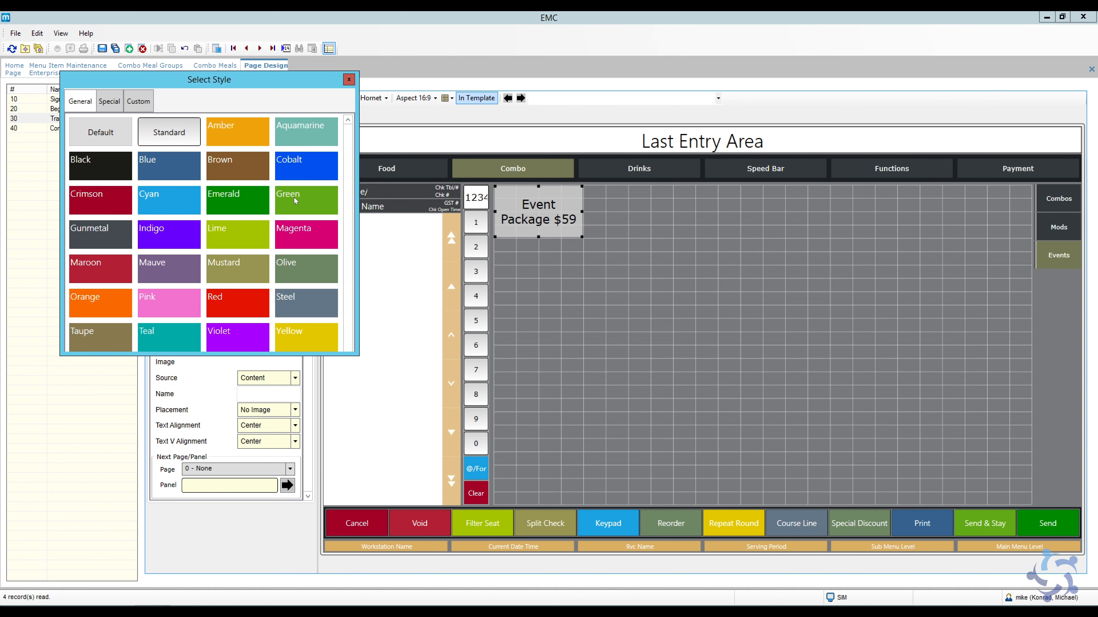
{"action": "left_click", "coordinate": [247, 236]}
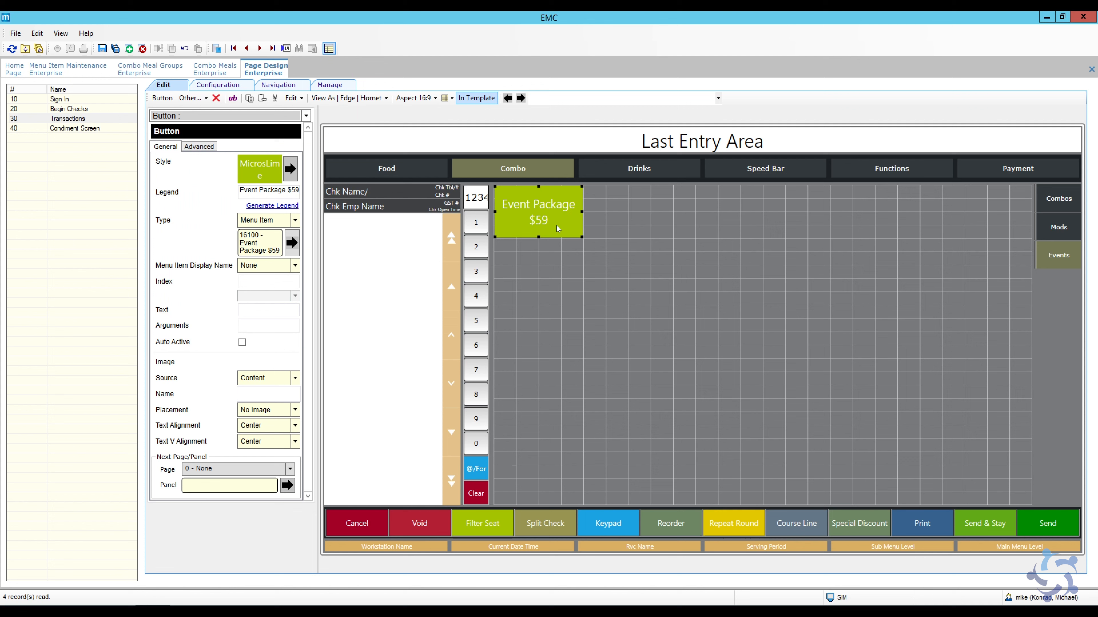
{"action": "left_click", "coordinate": [557, 265]}
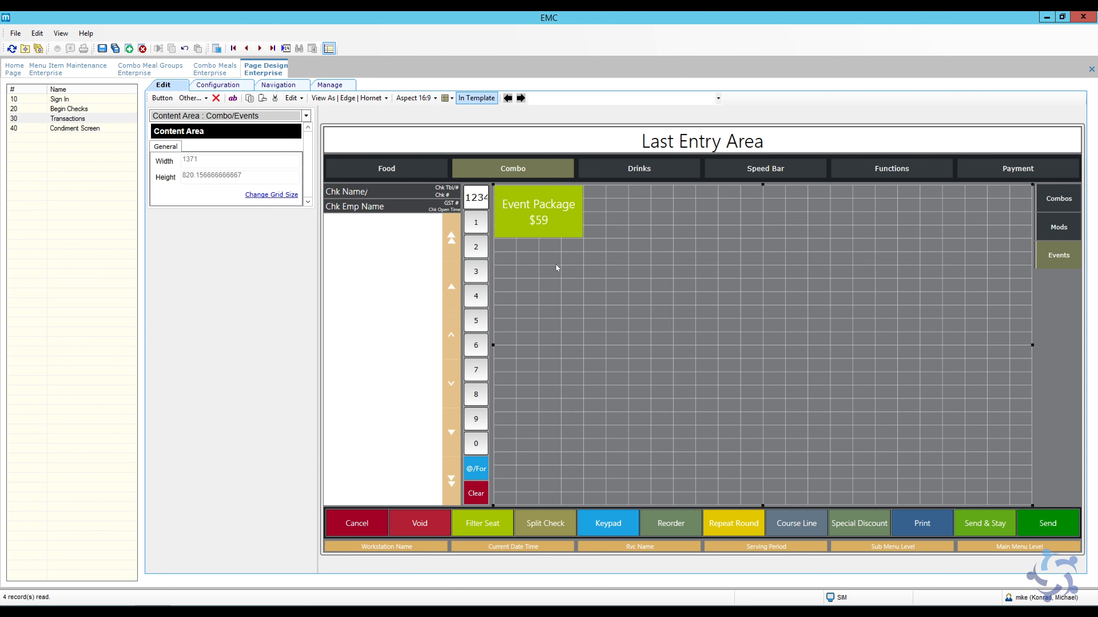
Step: Copy the Event Package $59 button and place the duplicate directly to its right
{"action": "left_click", "coordinate": [555, 233]}
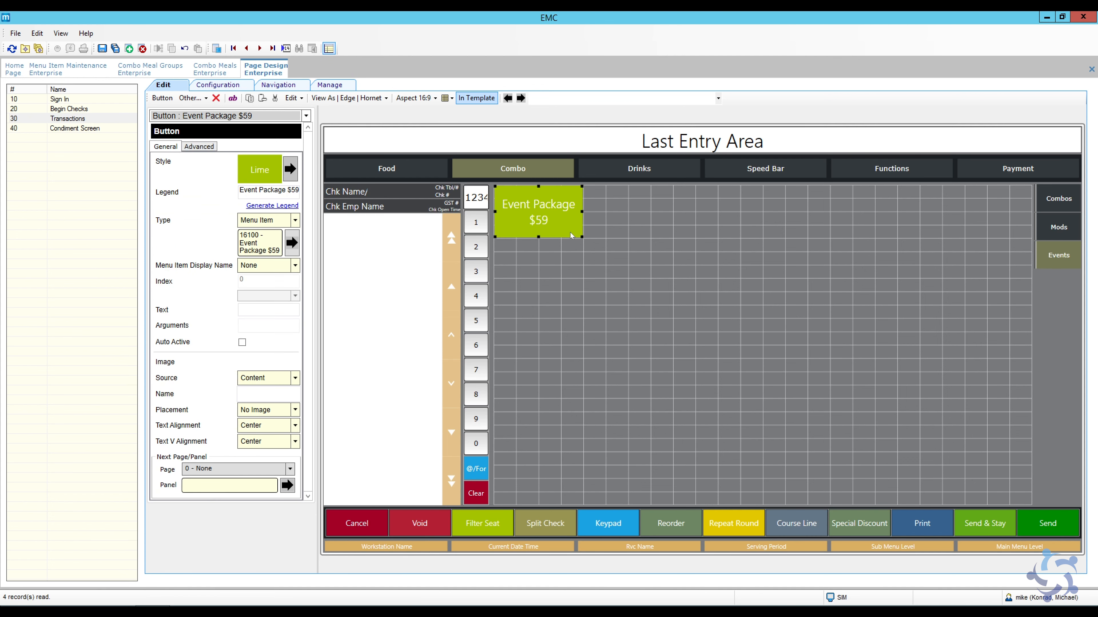
{"action": "right_click", "coordinate": [570, 232]}
{"action": "left_click", "coordinate": [599, 282]}
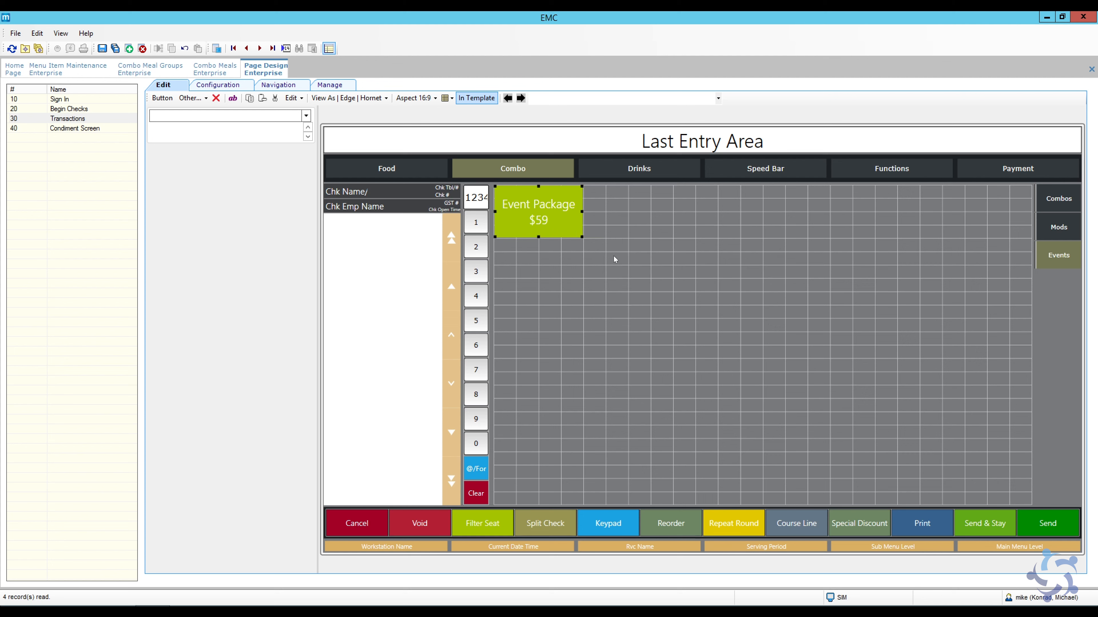
{"action": "right_click", "coordinate": [615, 260]}
{"action": "left_click", "coordinate": [655, 287]}
{"action": "left_click_drag", "start_coordinate": [697, 310], "coordinate": [631, 219]}
Step: Link the duplicated button to menu item 16101, Event Package $69, with a matching legend
{"action": "left_click", "coordinate": [292, 243]}
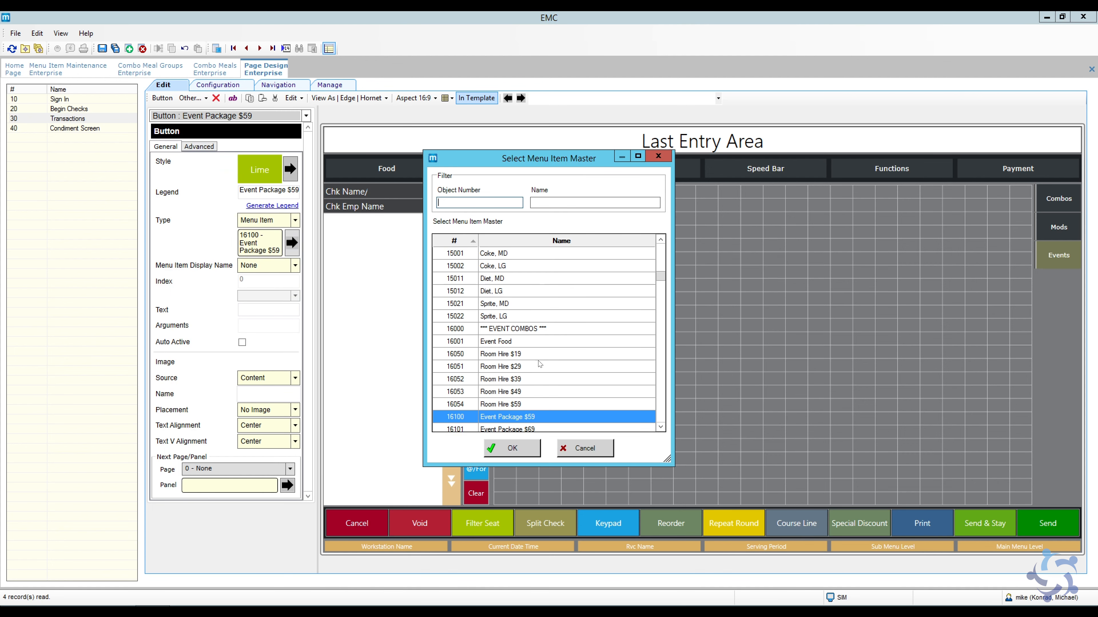
{"action": "left_click", "coordinate": [535, 429]}
{"action": "left_click", "coordinate": [531, 450]}
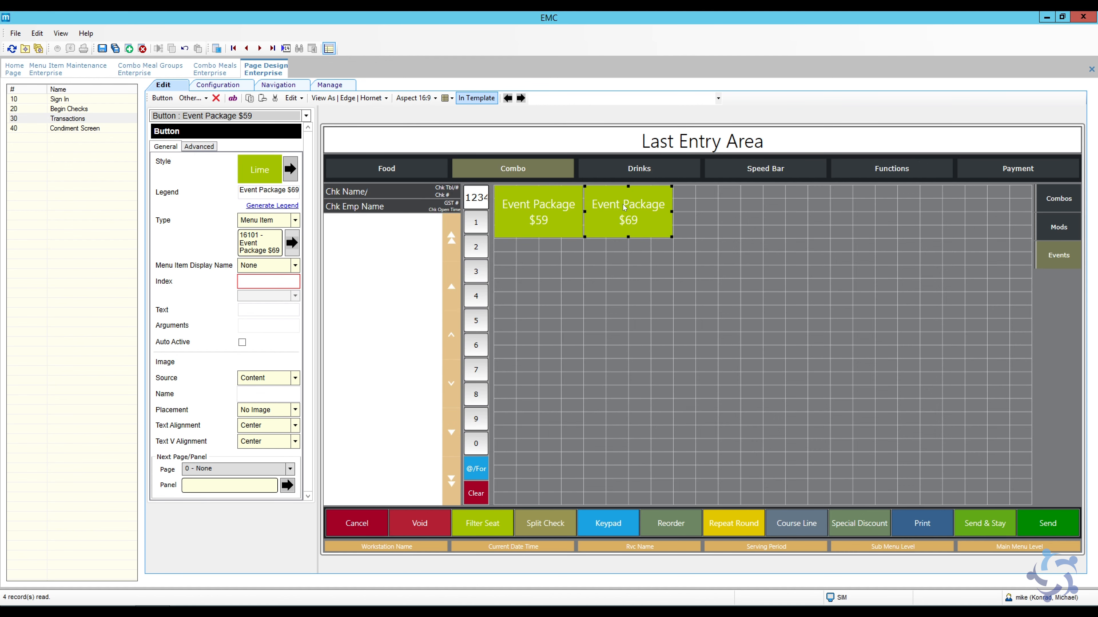
Step: Duplicate the Event Package $59 and $69 buttons together and place the copies beside the originals in the same row
{"action": "right_click", "coordinate": [629, 224]}
{"action": "left_click", "coordinate": [543, 222], "text": "ctrl"}
{"action": "right_click", "coordinate": [536, 218]}
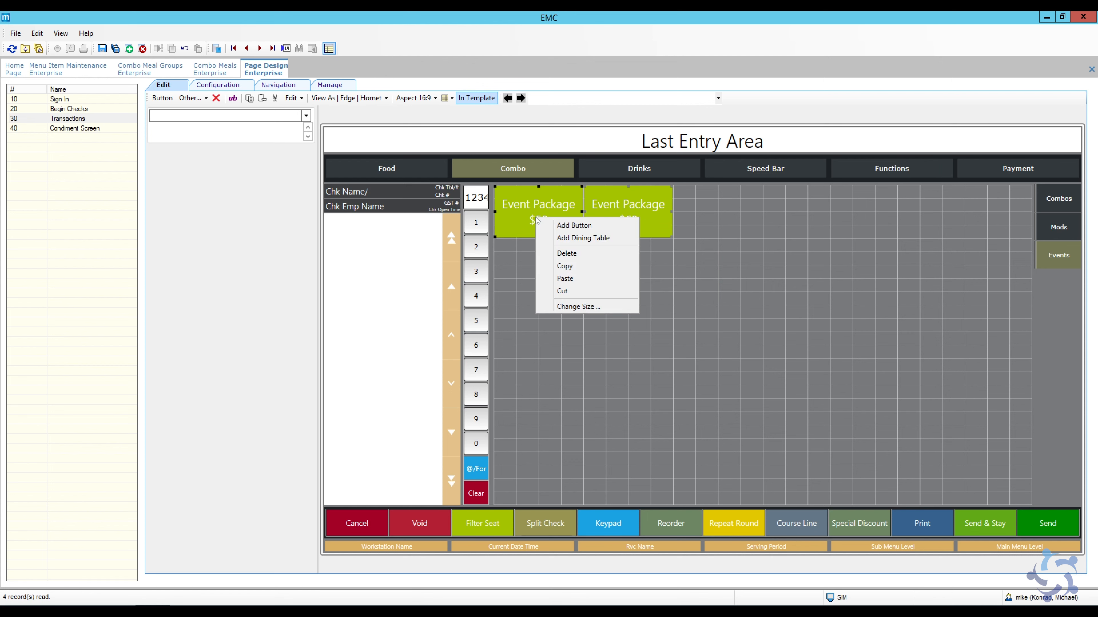
{"action": "left_click", "coordinate": [574, 266]}
{"action": "right_click", "coordinate": [626, 299]}
{"action": "left_click", "coordinate": [704, 361]}
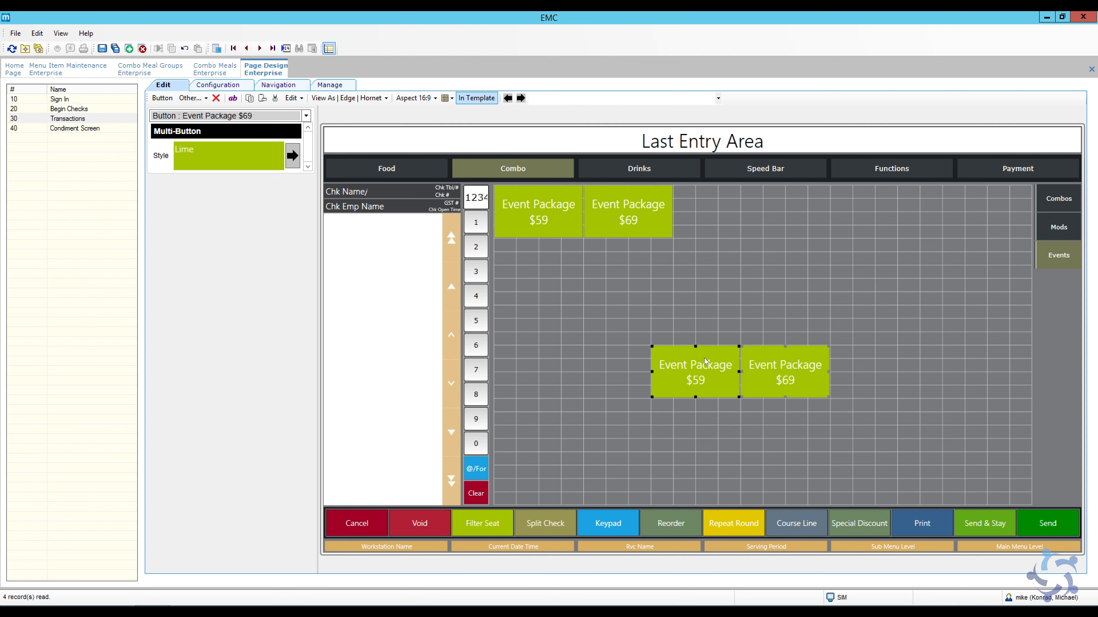
{"action": "left_click_drag", "start_coordinate": [704, 360], "coordinate": [726, 201]}
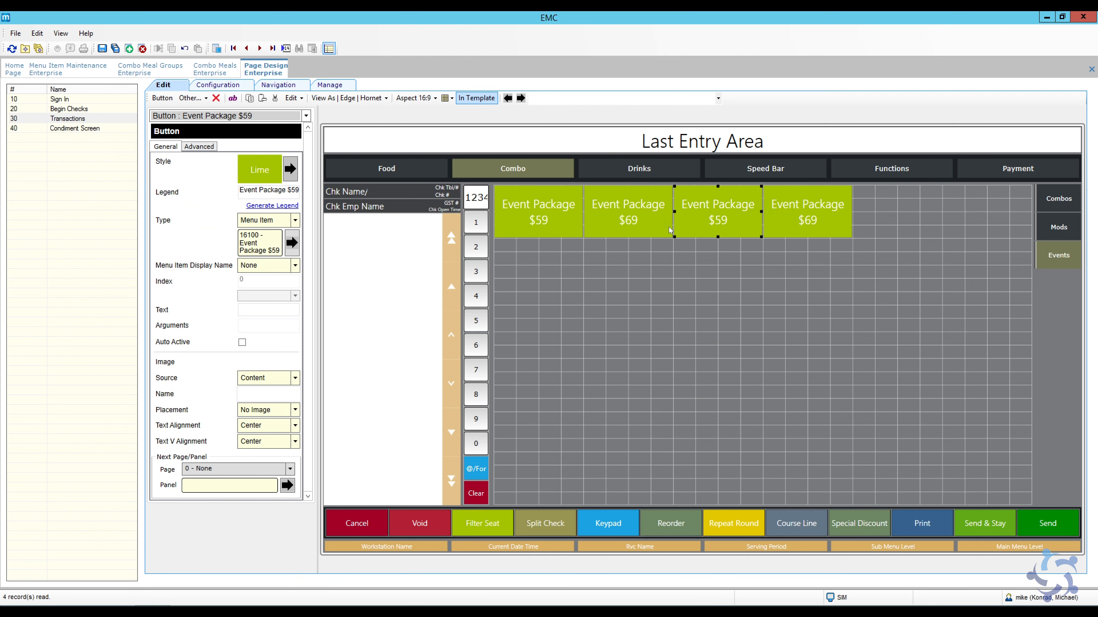
Step: Link the third button in the row to menu item 16102, Event Package $79
{"action": "left_click", "coordinate": [291, 243]}
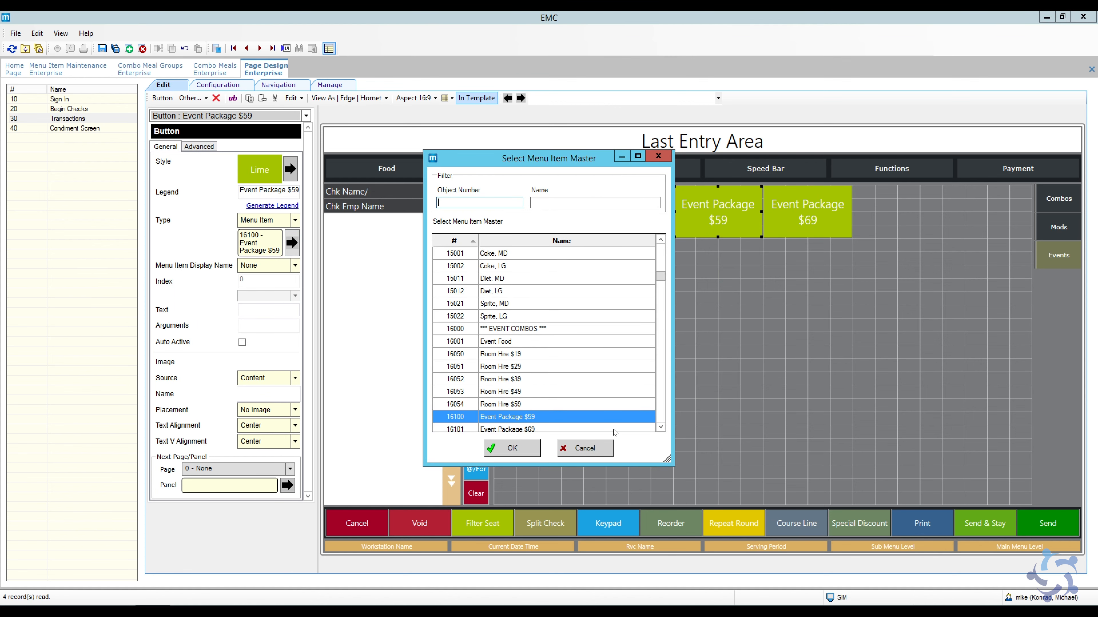
{"action": "left_click", "coordinate": [660, 427]}
{"action": "left_click", "coordinate": [660, 427]}
{"action": "left_click", "coordinate": [553, 419]}
{"action": "left_click", "coordinate": [512, 448]}
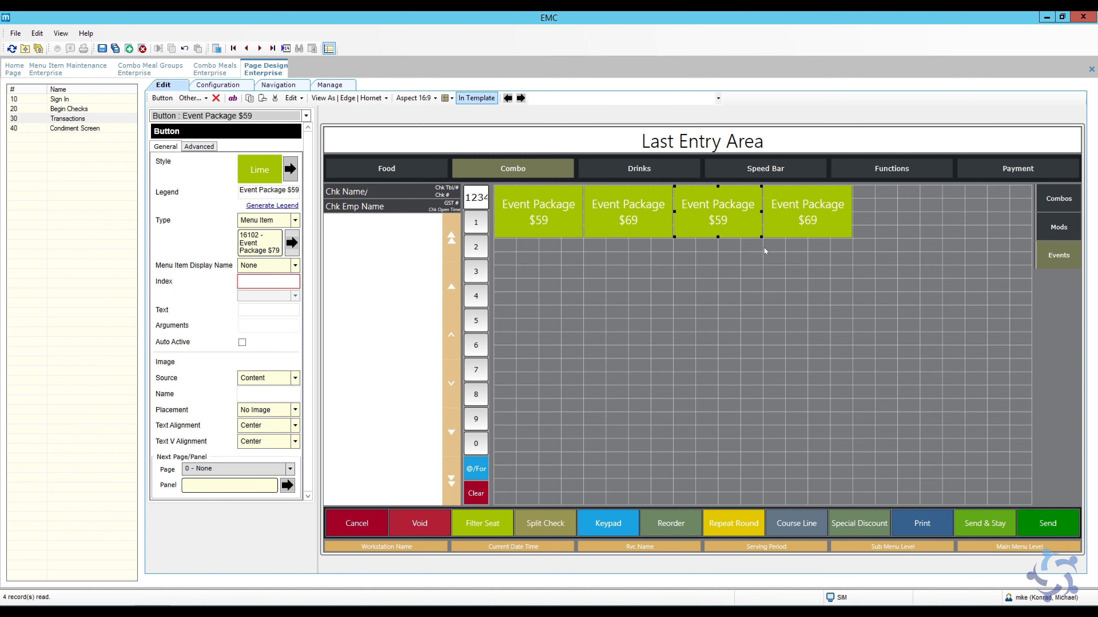
Step: Link the fourth button in the row to menu item 16103, Event Package $89
{"action": "left_click", "coordinate": [766, 190]}
{"action": "left_click", "coordinate": [292, 243]}
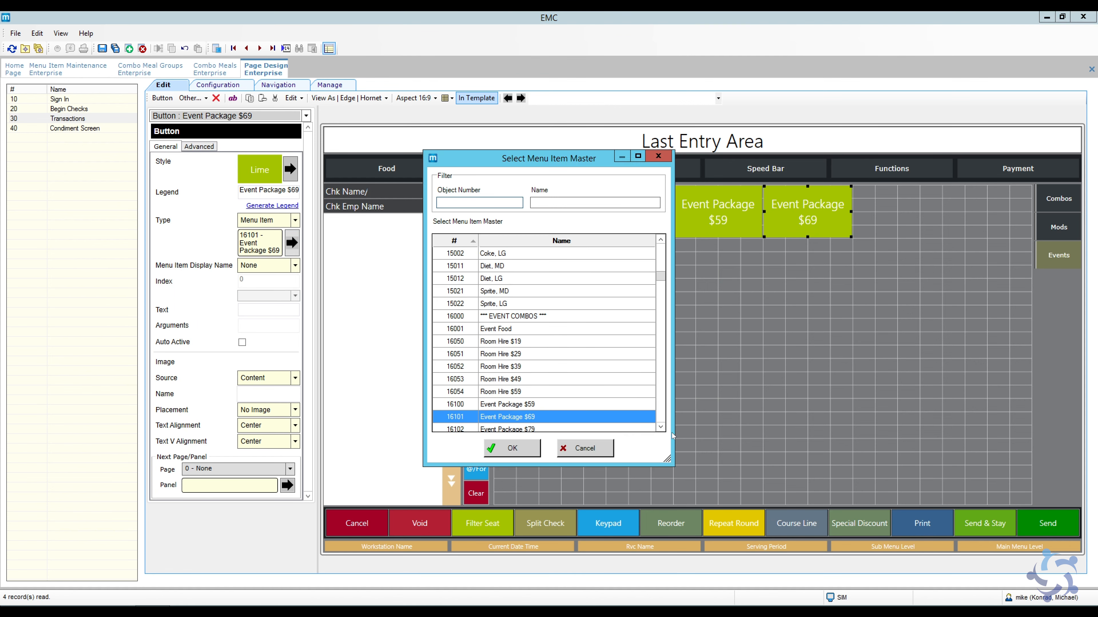
{"action": "left_click", "coordinate": [660, 427]}
{"action": "left_click", "coordinate": [660, 427]}
{"action": "left_click", "coordinate": [661, 427]}
{"action": "left_click", "coordinate": [545, 407]}
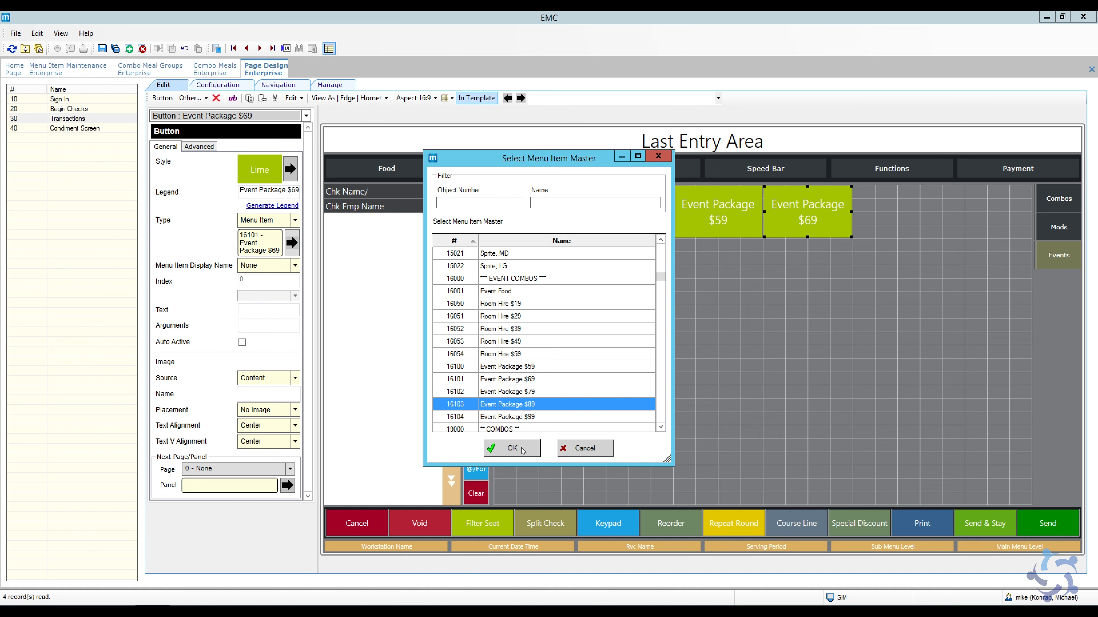
{"action": "left_click", "coordinate": [523, 451]}
Step: Regenerate the legends of the third and fourth buttons from their linked menu items
{"action": "left_click", "coordinate": [724, 207]}
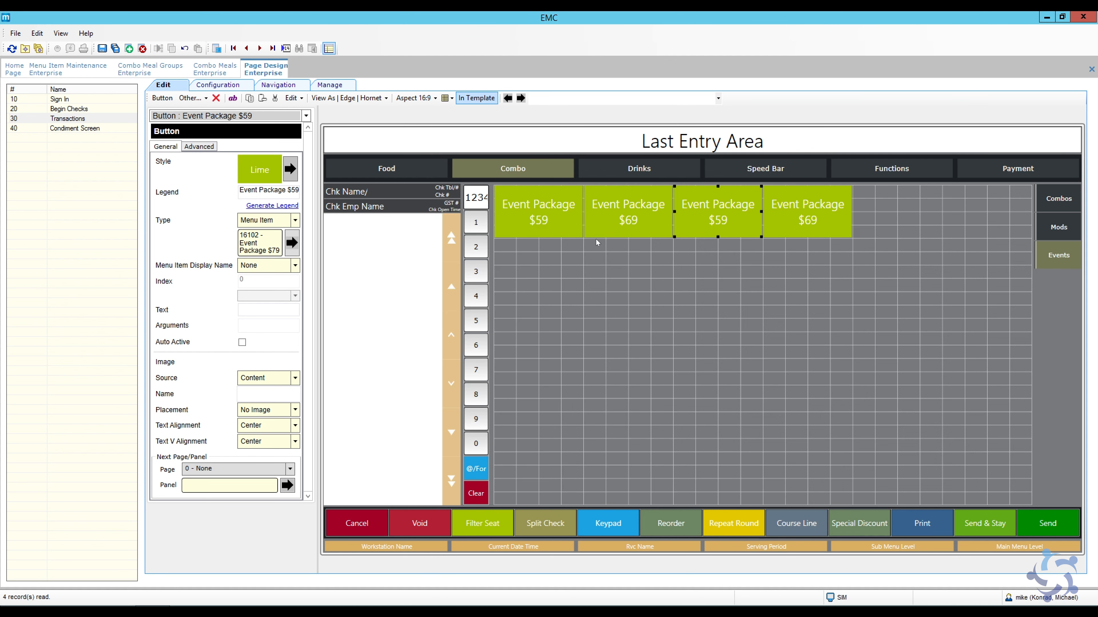
{"action": "left_click", "coordinate": [281, 209]}
{"action": "left_click", "coordinate": [834, 215]}
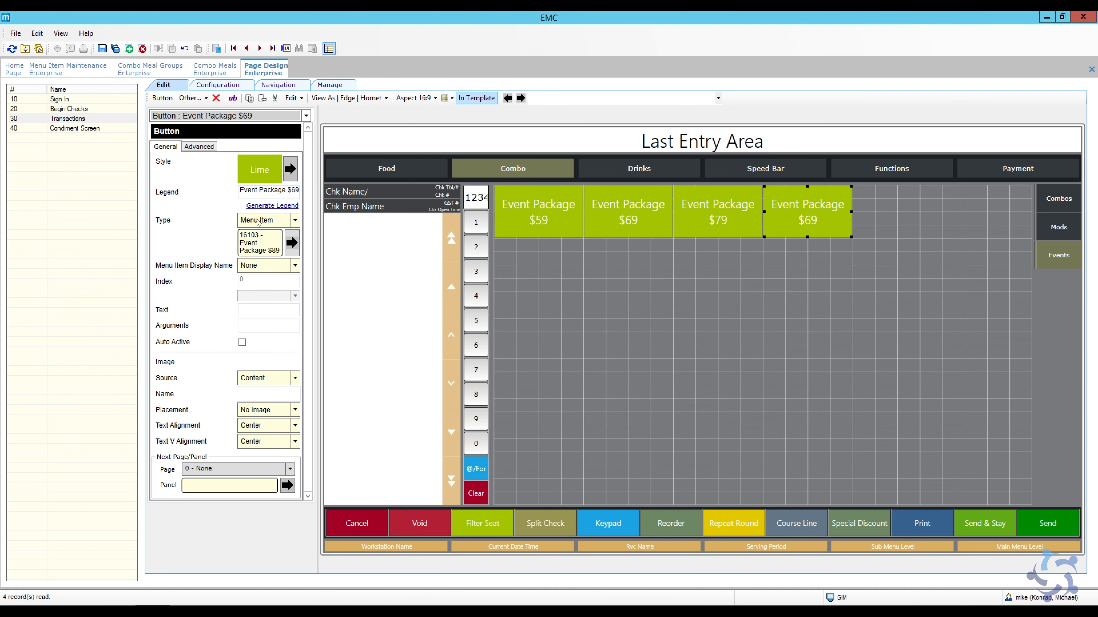
{"action": "left_click", "coordinate": [268, 207]}
Step: Copy the Event Package $89 button and place the duplicate at the right end of the row
{"action": "left_click_drag", "start_coordinate": [843, 279], "coordinate": [794, 216]}
{"action": "right_click", "coordinate": [794, 216]}
{"action": "left_click", "coordinate": [829, 262]}
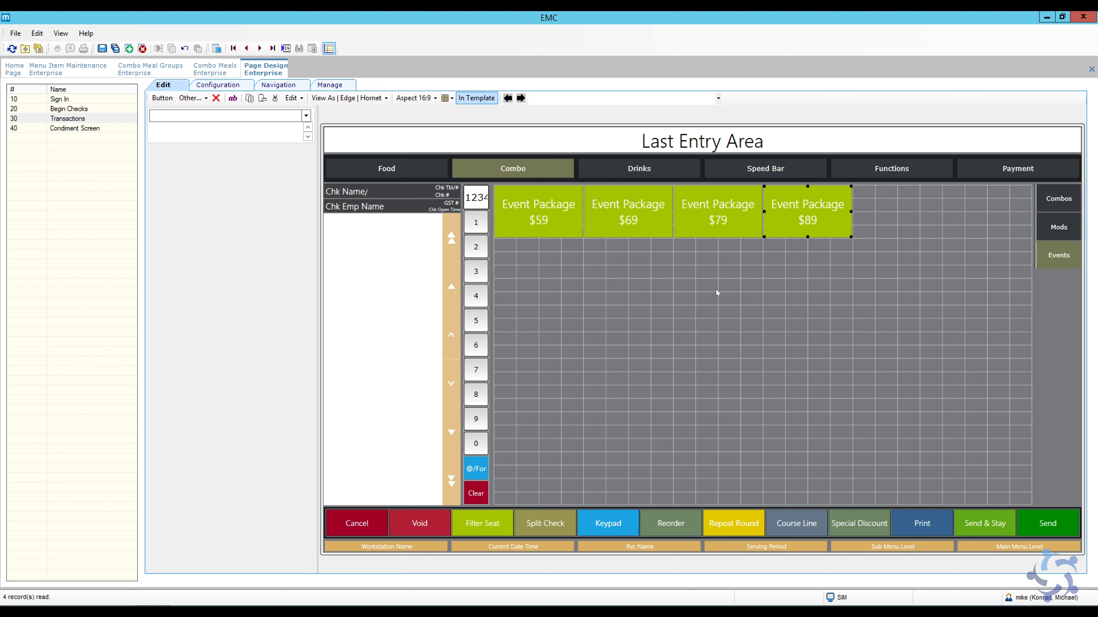
{"action": "right_click", "coordinate": [718, 292]}
{"action": "left_click", "coordinate": [766, 351]}
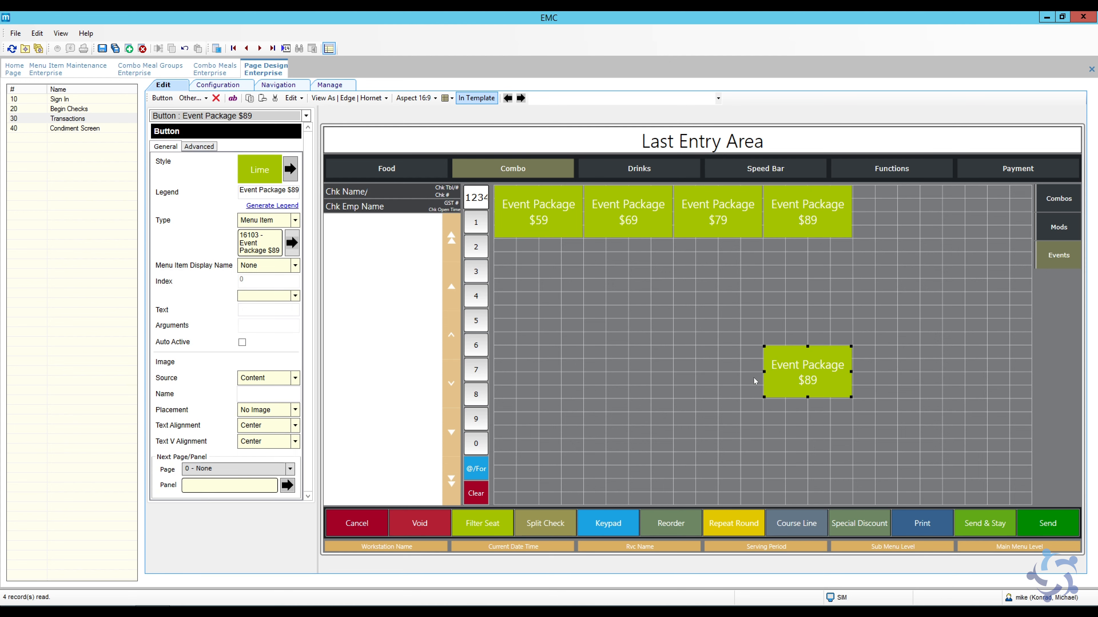
{"action": "left_click_drag", "start_coordinate": [802, 389], "coordinate": [892, 230]}
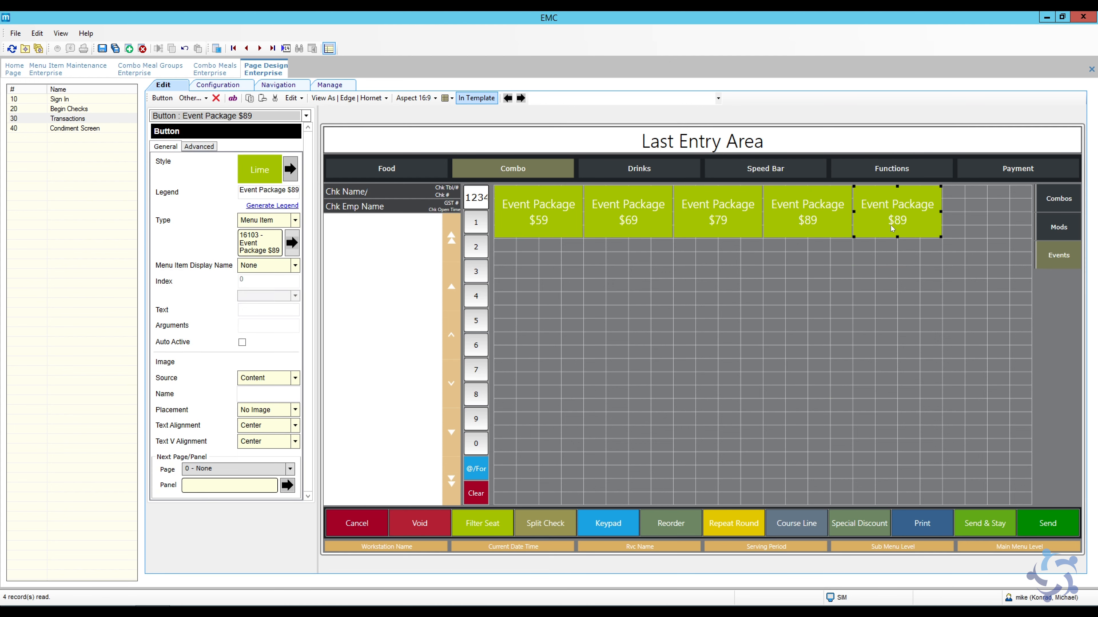
Step: Link the fifth button to menu item 16104, Event Package $99, and regenerate its legend
{"action": "left_click", "coordinate": [292, 243]}
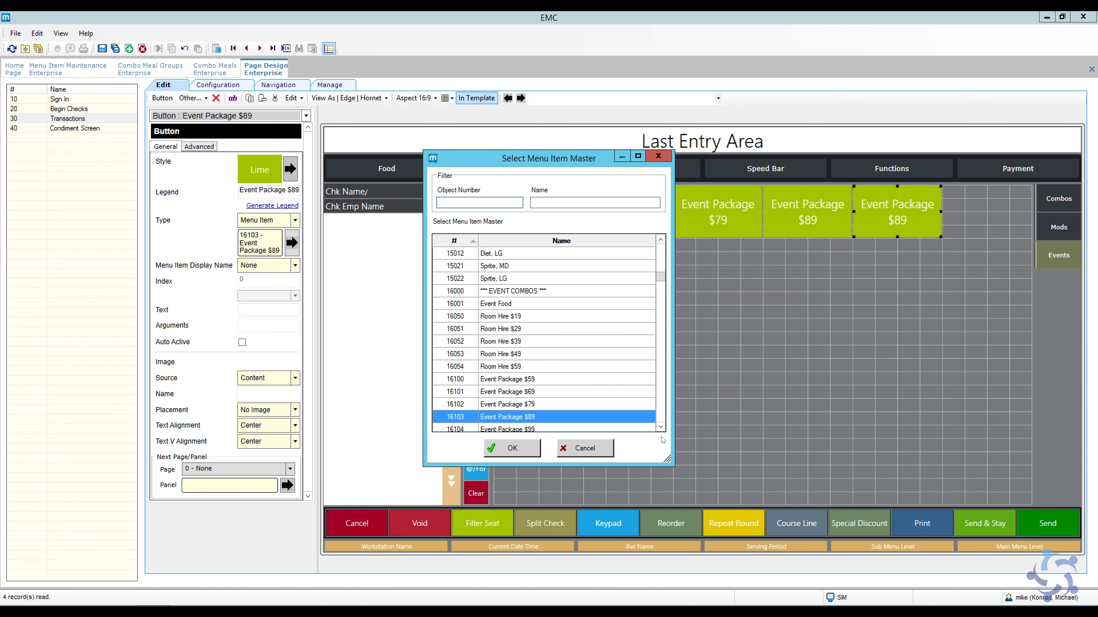
{"action": "left_click", "coordinate": [661, 427]}
{"action": "left_click", "coordinate": [660, 428]}
{"action": "left_click", "coordinate": [660, 428]}
{"action": "left_click", "coordinate": [534, 392]}
{"action": "left_click", "coordinate": [522, 450]}
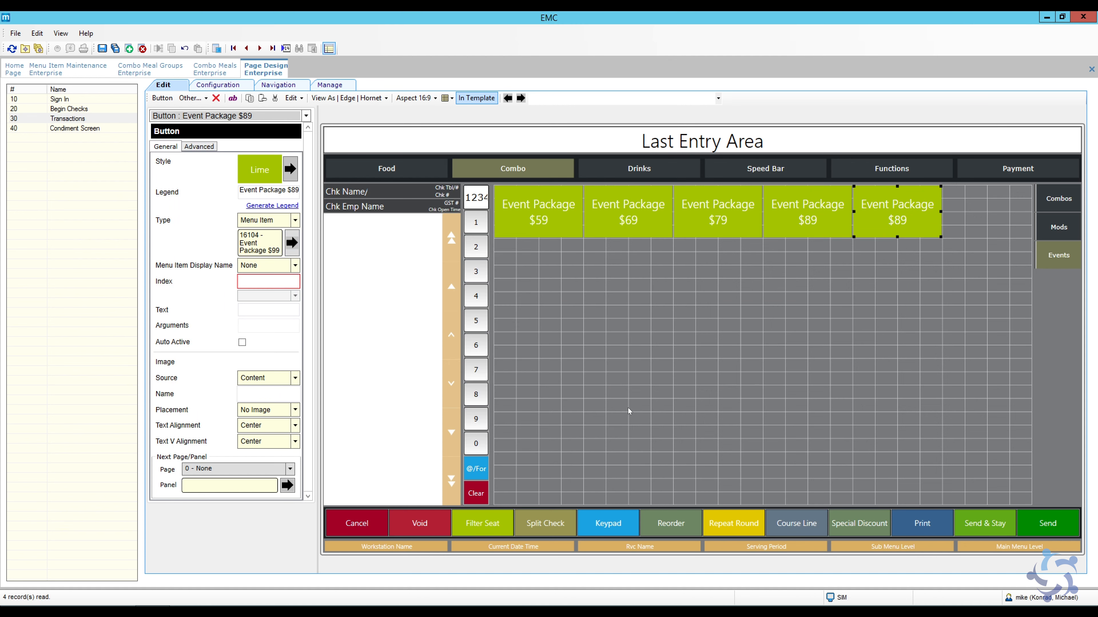
{"action": "left_click", "coordinate": [272, 206]}
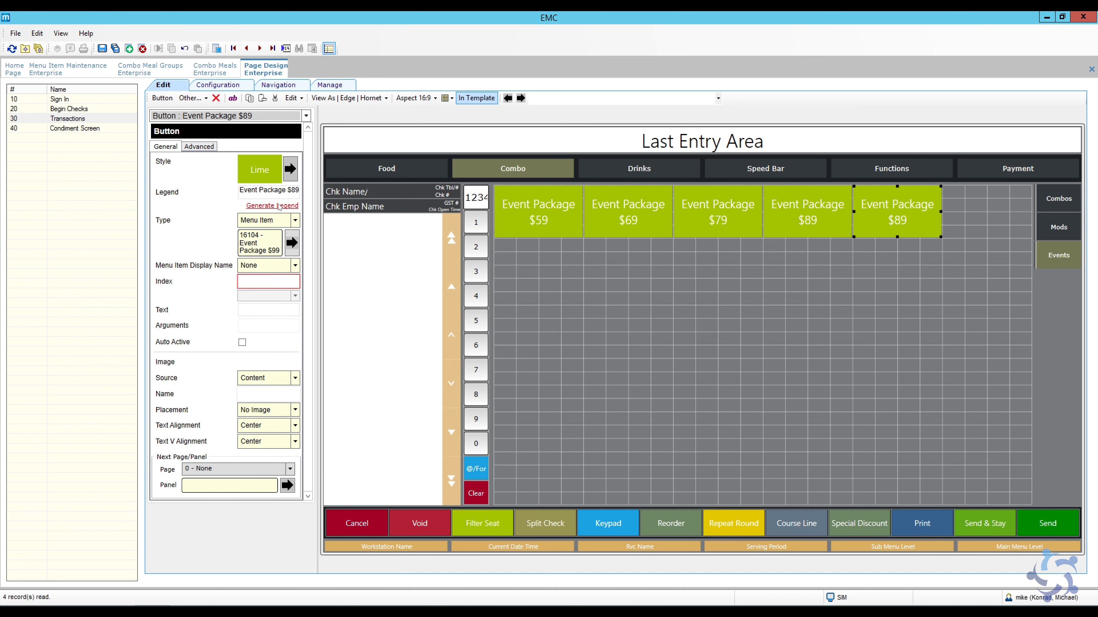
Step: Change the Event Package $69 button's style to Emerald and select the Event Package $79 button
{"action": "left_click", "coordinate": [656, 228]}
{"action": "left_click", "coordinate": [290, 169]}
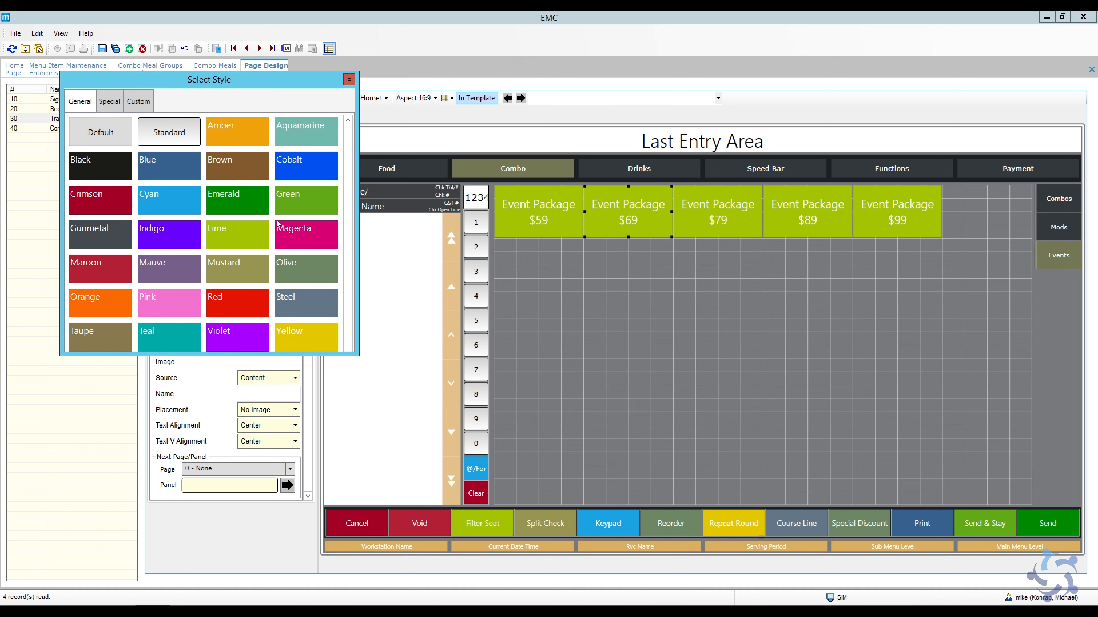
{"action": "left_click", "coordinate": [249, 212]}
{"action": "left_click", "coordinate": [753, 220]}
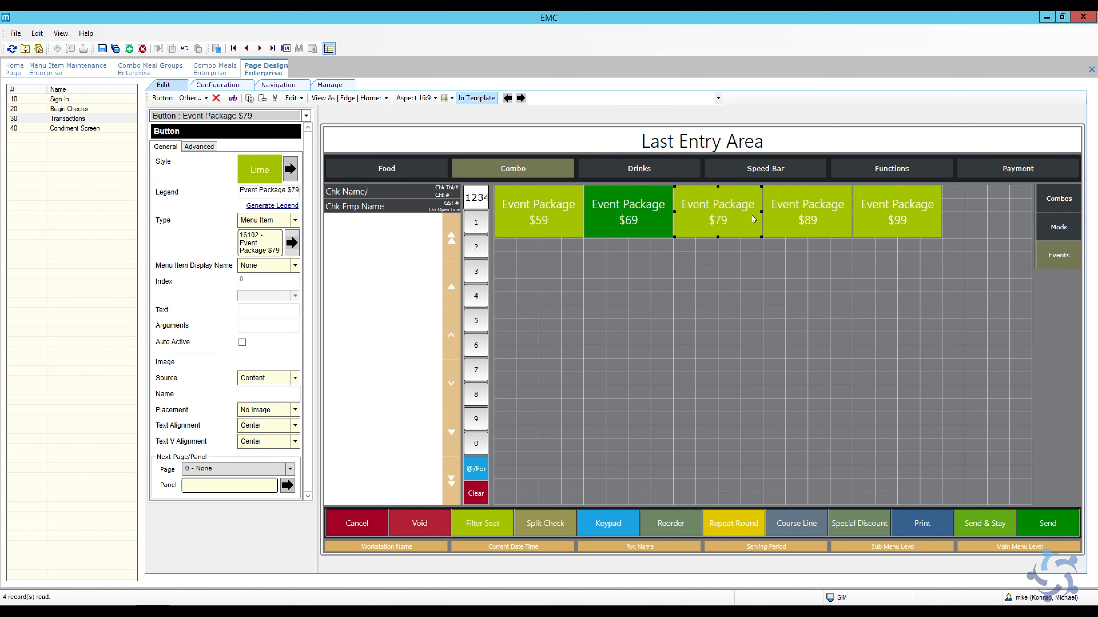
Step: Set the Event Package $79 button's style to Green
{"action": "left_click", "coordinate": [290, 169]}
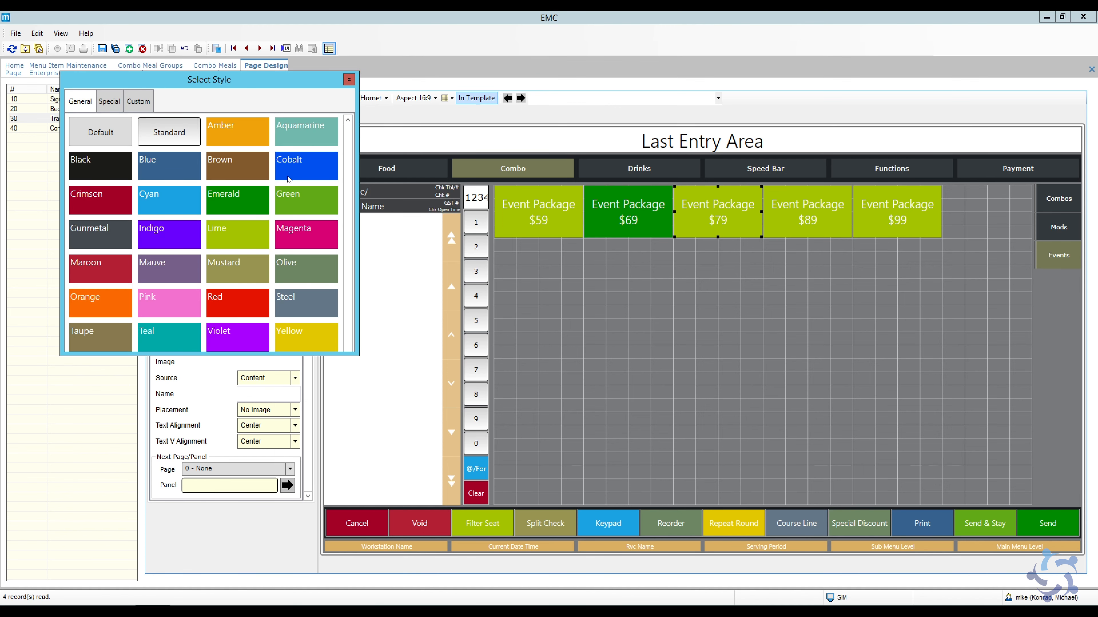
{"action": "left_click", "coordinate": [236, 206]}
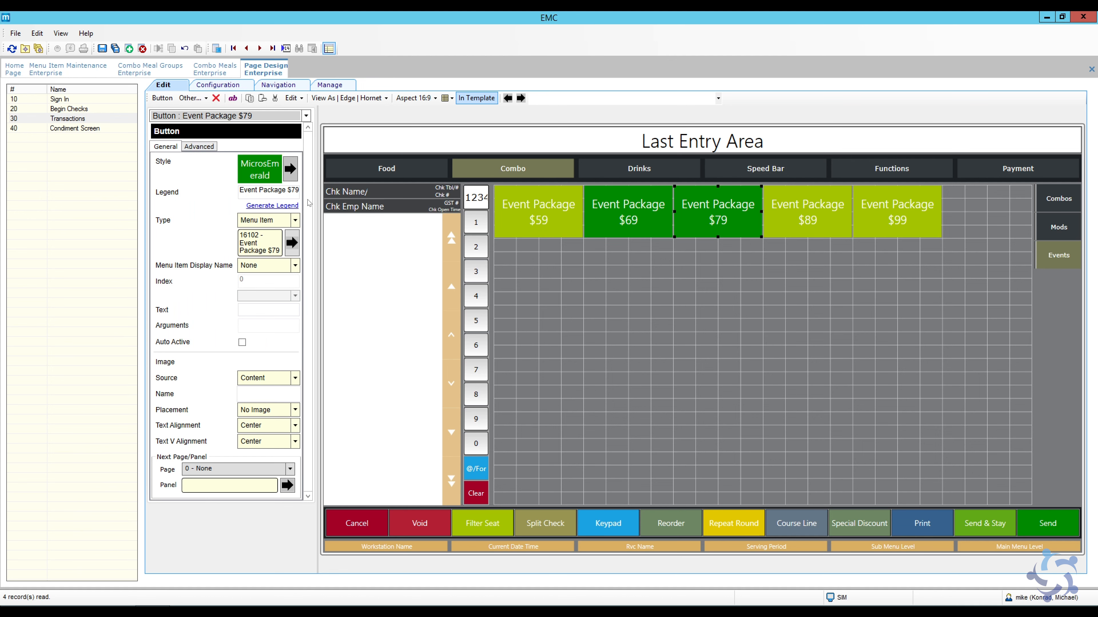
{"action": "left_click", "coordinate": [290, 169]}
{"action": "left_click", "coordinate": [299, 204]}
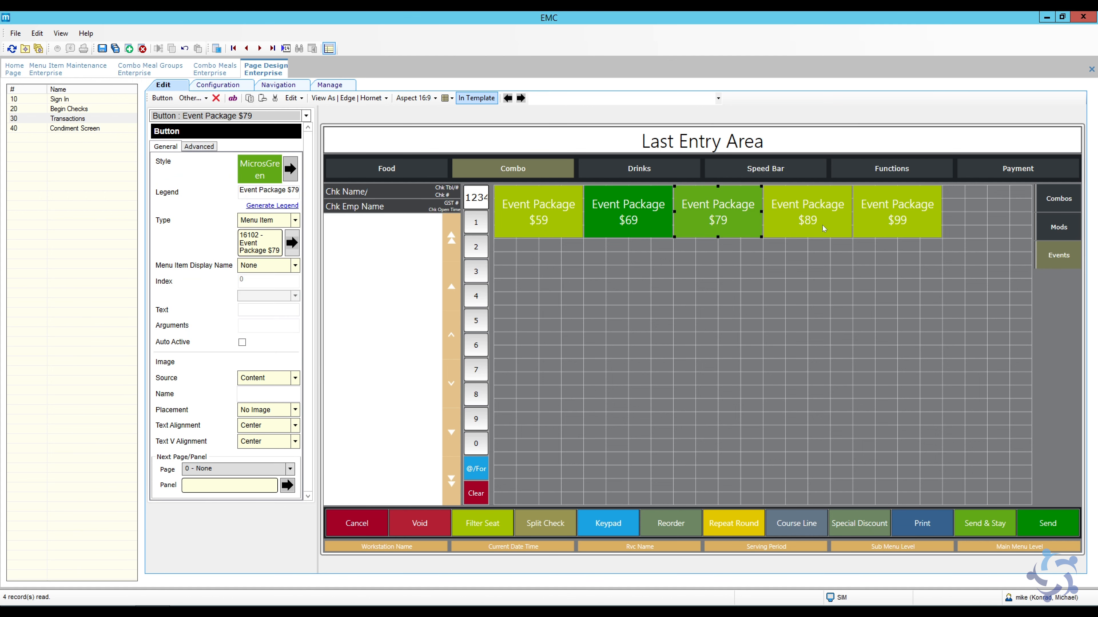
Step: Set the Event Package $99 button's style to Indigo
{"action": "left_click", "coordinate": [801, 224]}
{"action": "left_click", "coordinate": [897, 228]}
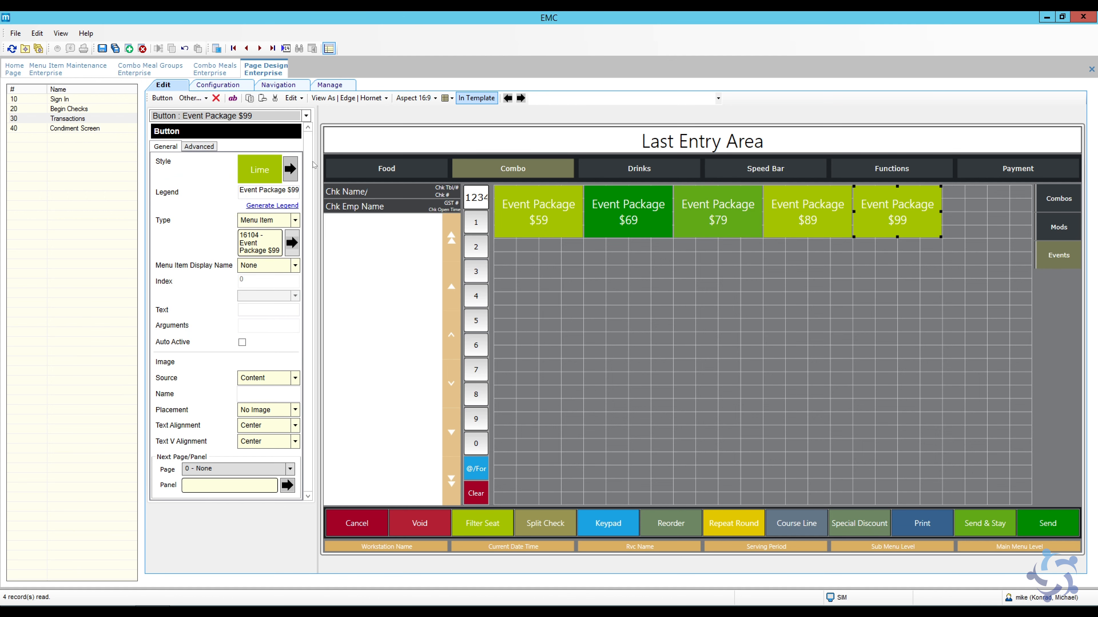
{"action": "left_click", "coordinate": [290, 169]}
{"action": "left_click", "coordinate": [169, 241]}
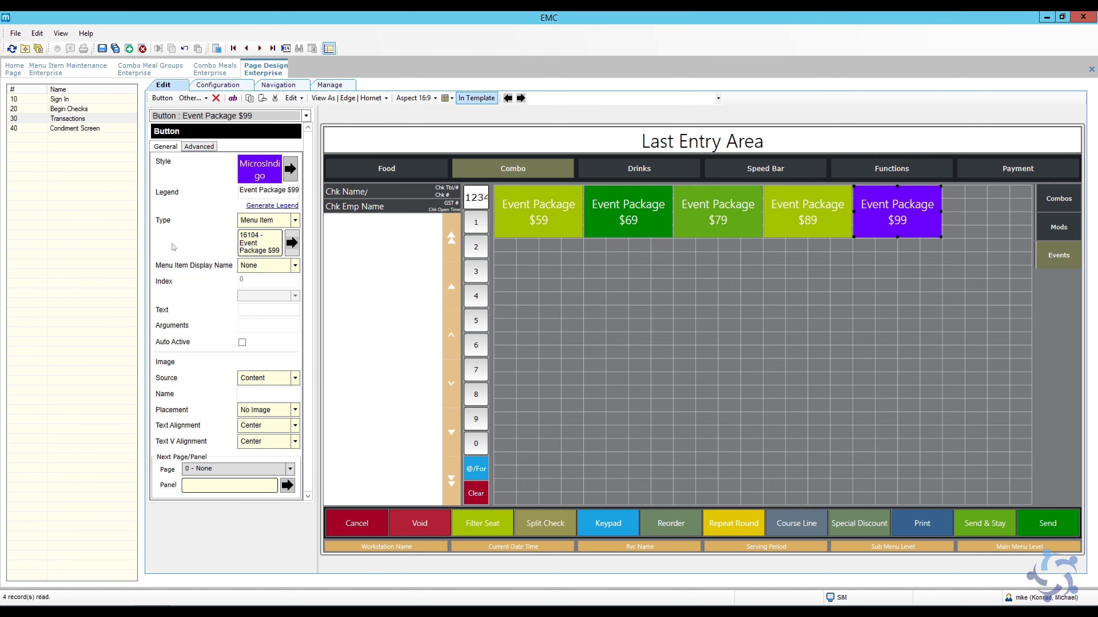
{"action": "left_click", "coordinate": [640, 286]}
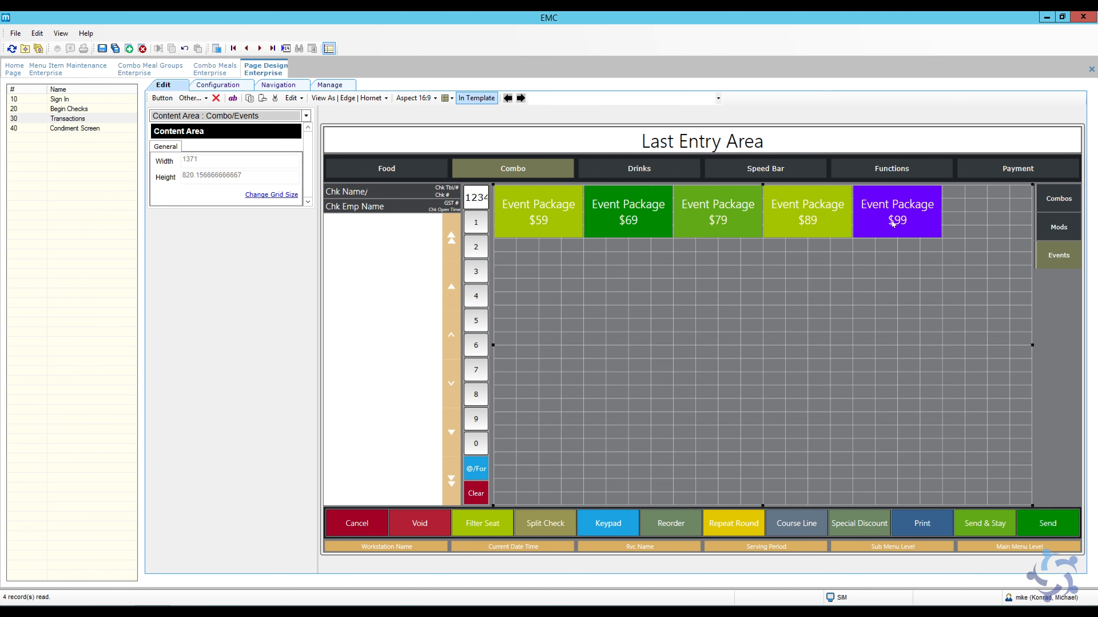
Step: Spread the Event Package $69 to $99 buttons evenly across the Combo/Events row, with $99 at the right end
{"action": "left_click_drag", "start_coordinate": [891, 219], "coordinate": [981, 221]}
{"action": "left_click_drag", "start_coordinate": [836, 215], "coordinate": [903, 216]}
{"action": "left_click_drag", "start_coordinate": [741, 218], "coordinate": [770, 218]}
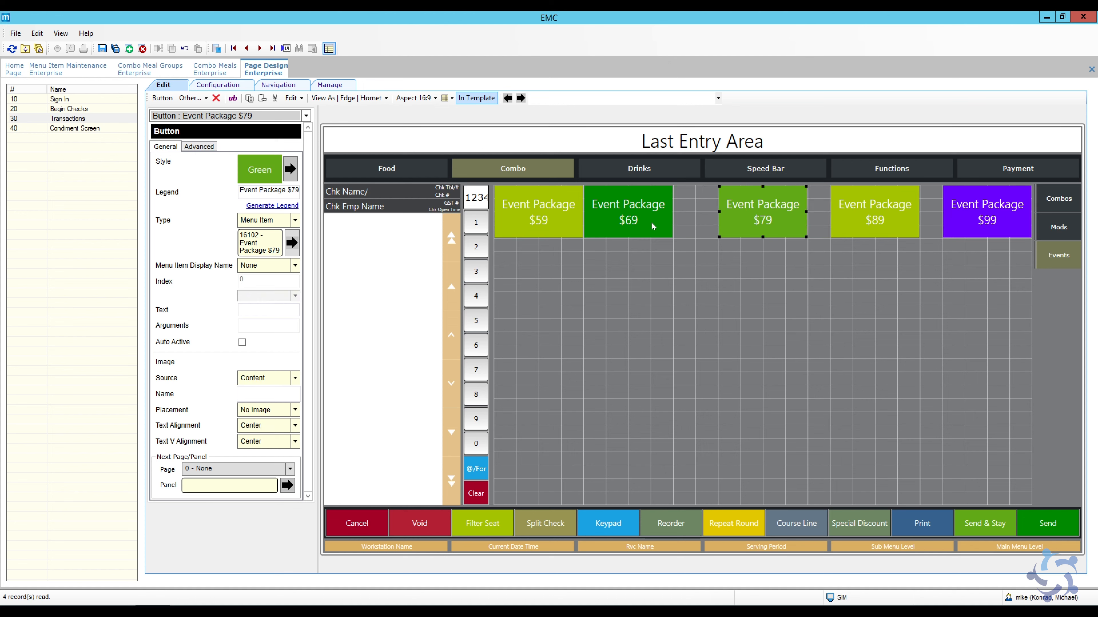
{"action": "left_click_drag", "start_coordinate": [652, 223], "coordinate": [679, 222]}
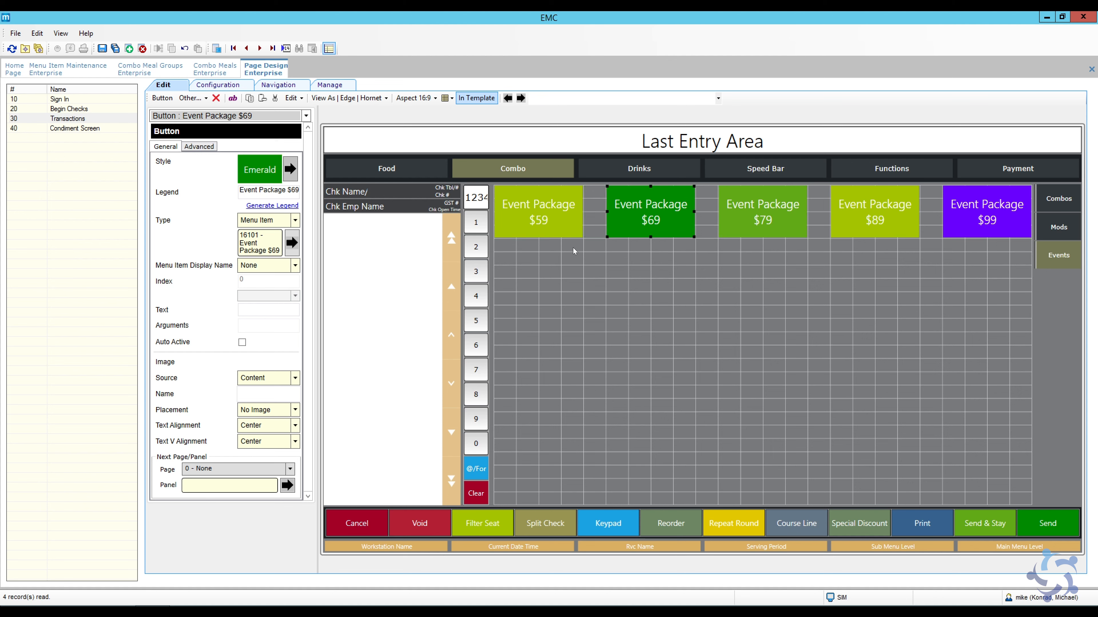
Step: Widen the Event Package $59, $69, $79 and $89 buttons to the right to close the gaps between them
{"action": "left_click_drag", "start_coordinate": [518, 278], "coordinate": [965, 273]}
{"action": "left_click_drag", "start_coordinate": [973, 325], "coordinate": [522, 210]}
{"action": "left_click_drag", "start_coordinate": [919, 215], "coordinate": [939, 214]}
{"action": "left_click_drag", "start_coordinate": [958, 266], "coordinate": [981, 212]}
{"action": "left_click", "coordinate": [800, 216]}
{"action": "left_click_drag", "start_coordinate": [806, 216], "coordinate": [829, 216]}
{"action": "mouse_move", "coordinate": [607, 215]}
{"action": "left_mouse_down"}
{"action": "mouse_move", "coordinate": [627, 215]}
{"action": "mouse_move", "coordinate": [607, 215]}
{"action": "left_mouse_up"}
{"action": "left_click_drag", "start_coordinate": [693, 215], "coordinate": [717, 214]}
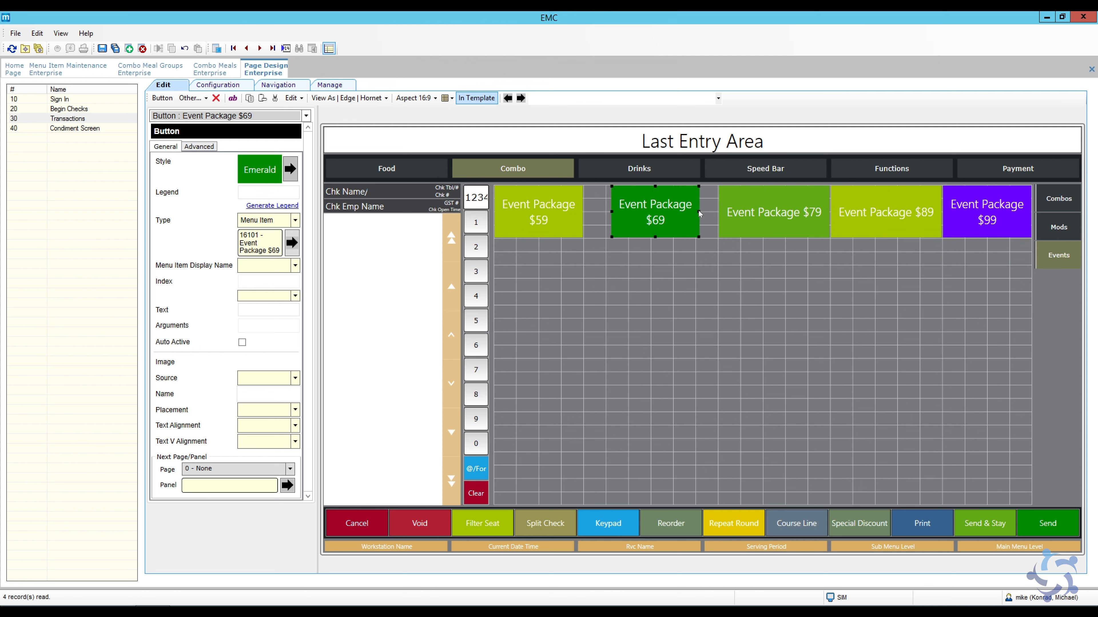
{"action": "left_click_drag", "start_coordinate": [582, 215], "coordinate": [607, 215]}
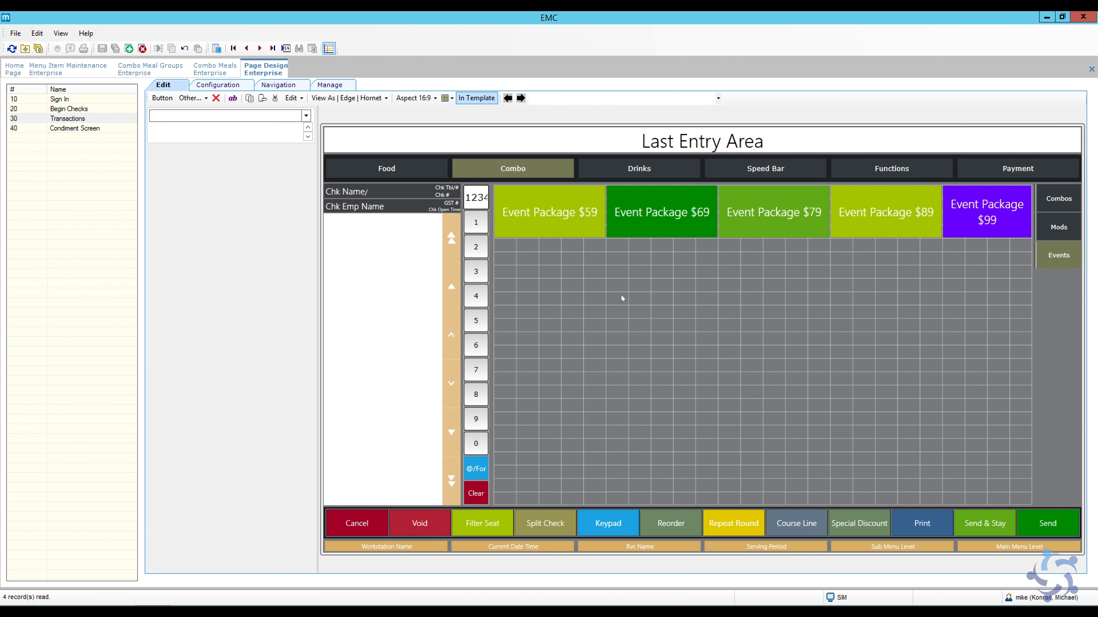
Step: Check which SLUs are available for the Event Package $59 definition record in Menu Item Maintenance
{"action": "left_click", "coordinate": [75, 68]}
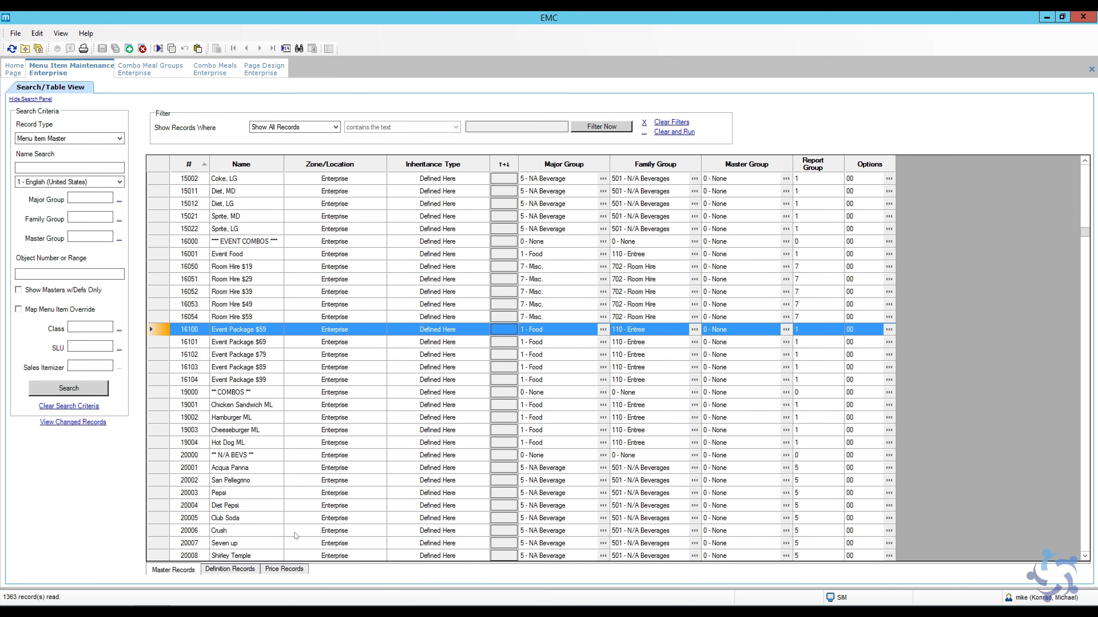
{"action": "left_click", "coordinate": [235, 571]}
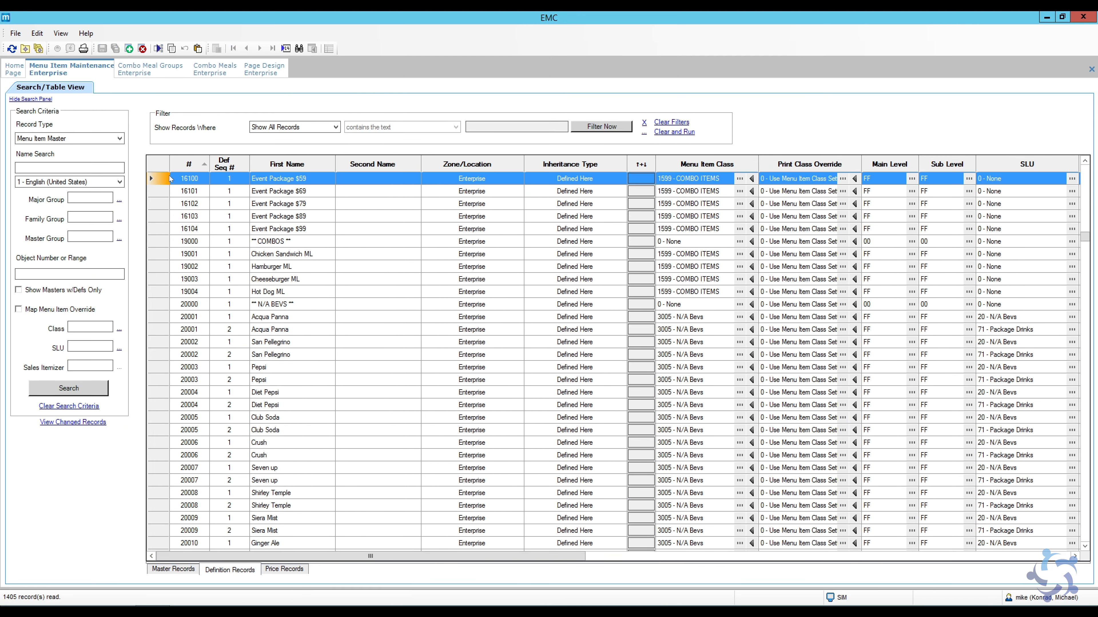
{"action": "scroll", "coordinate": [315, 251], "scroll_direction": "up", "scroll_amount": 3}
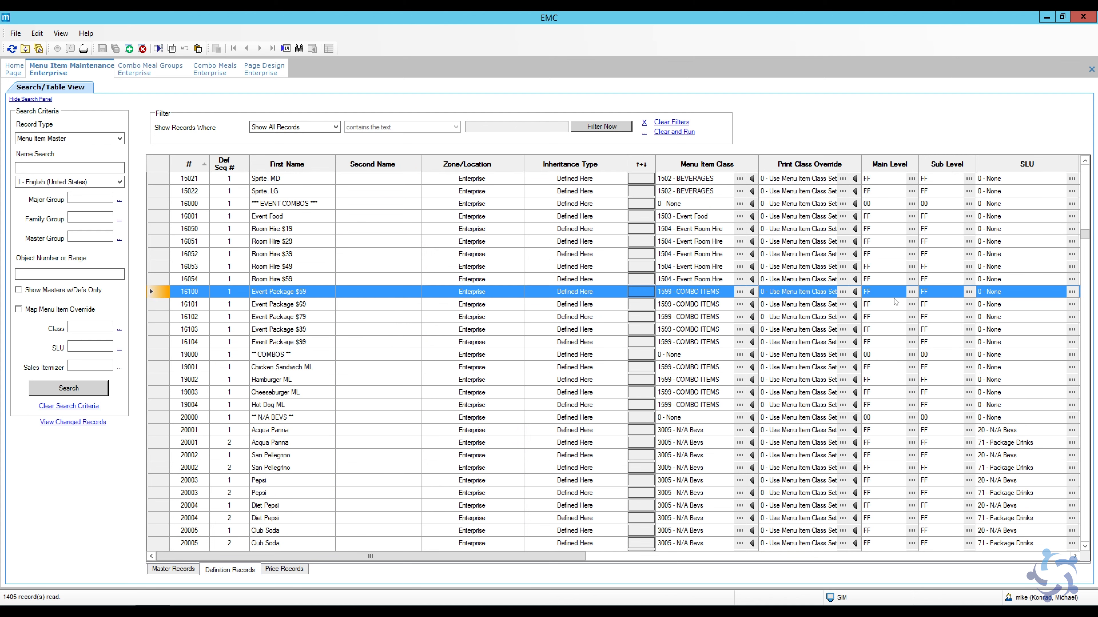
{"action": "left_click", "coordinate": [1072, 292]}
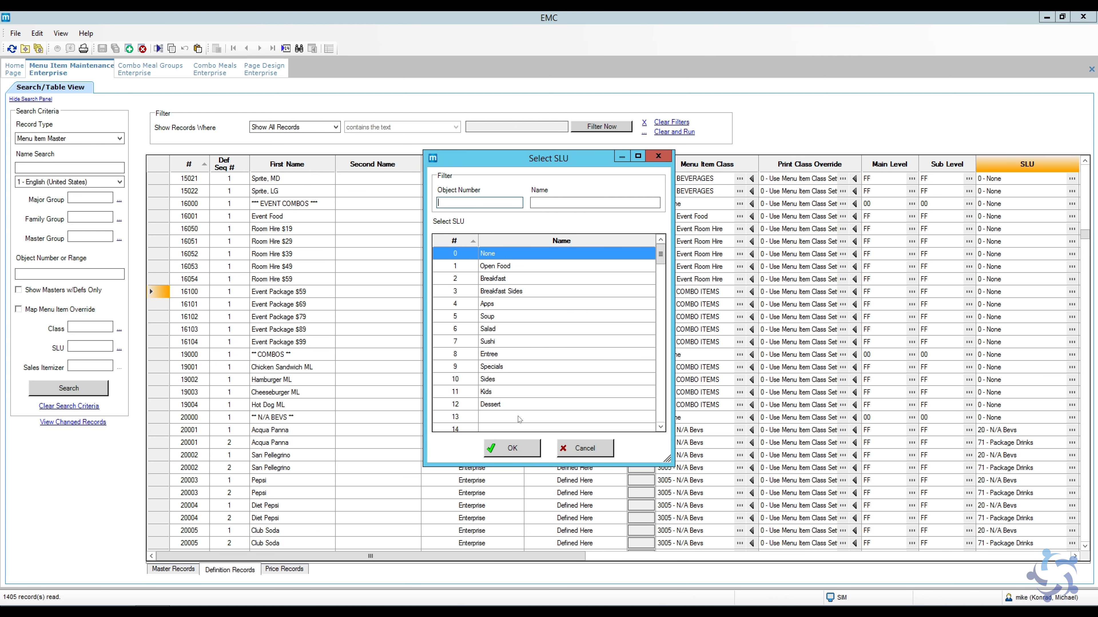
{"action": "left_click", "coordinate": [661, 426]}
{"action": "left_click", "coordinate": [660, 427]}
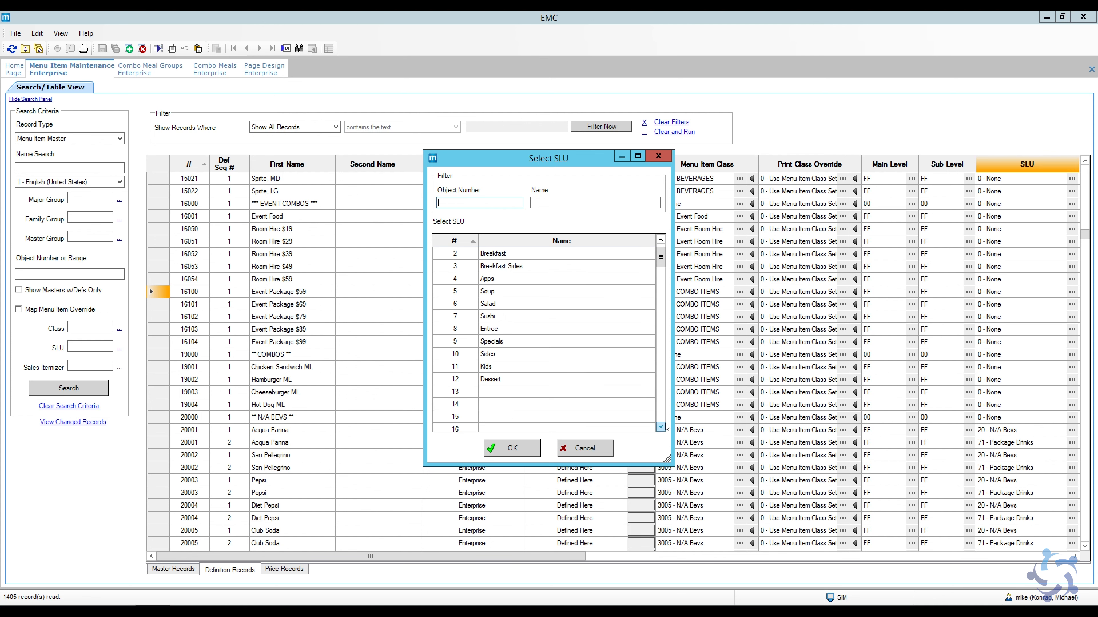
{"action": "left_click", "coordinate": [660, 239]}
{"action": "left_click", "coordinate": [660, 239]}
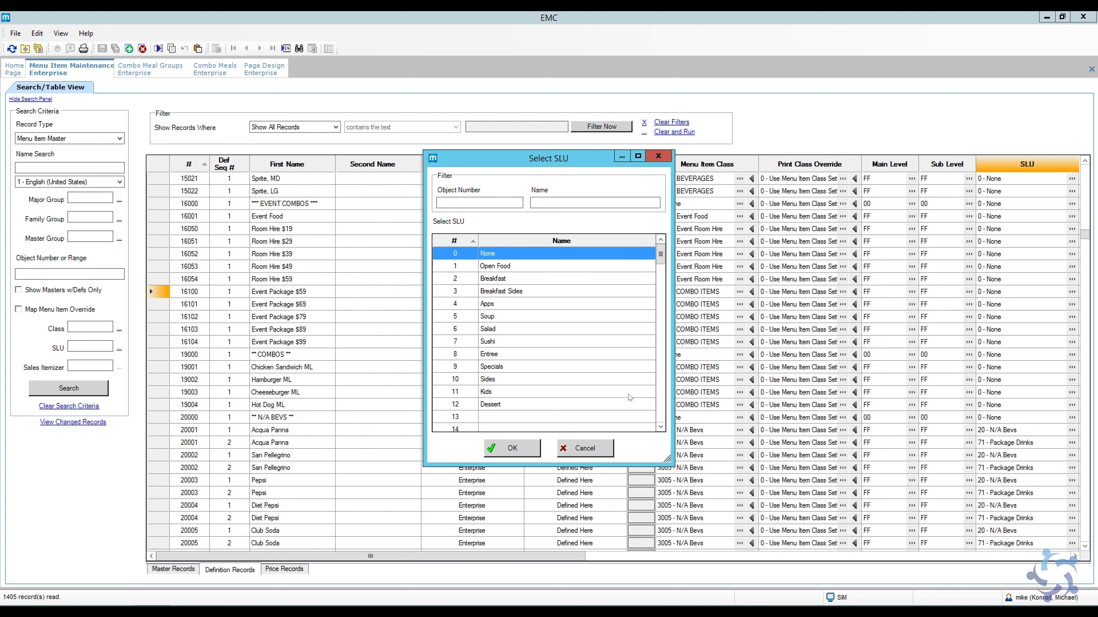
{"action": "left_click", "coordinate": [585, 448]}
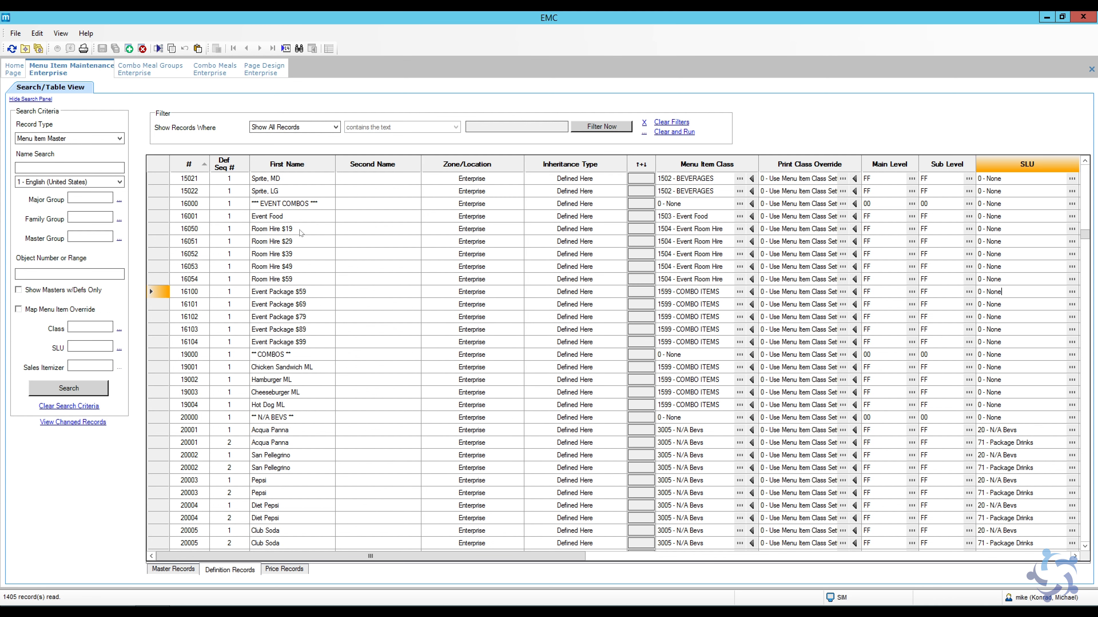
Step: Open the menu item SLU names from the home page's descriptors
{"action": "left_click", "coordinate": [16, 71]}
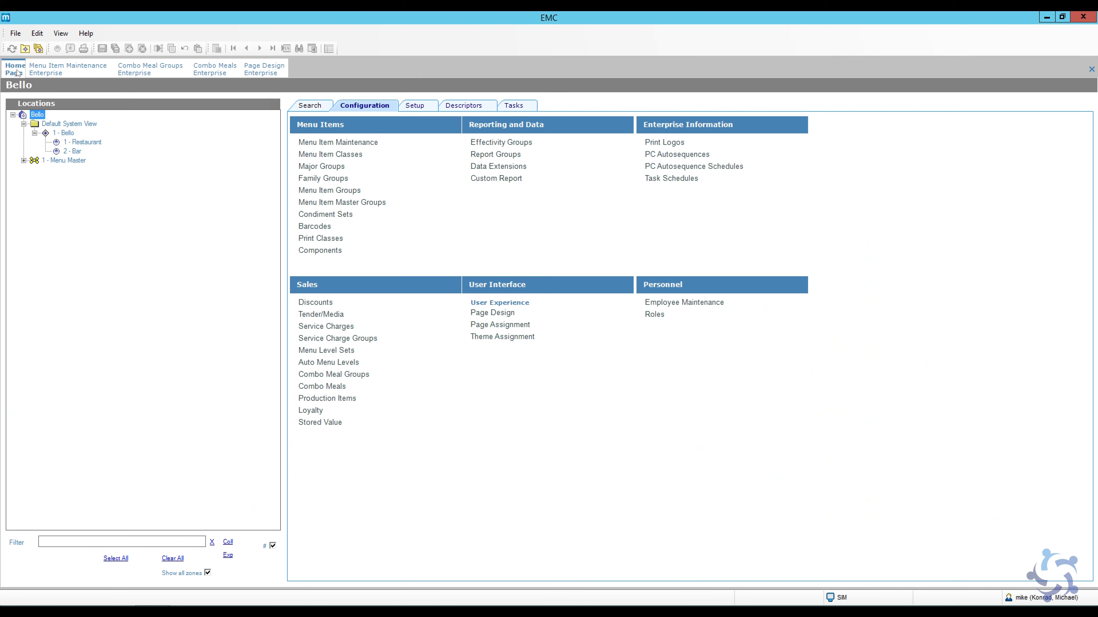
{"action": "left_click", "coordinate": [468, 107]}
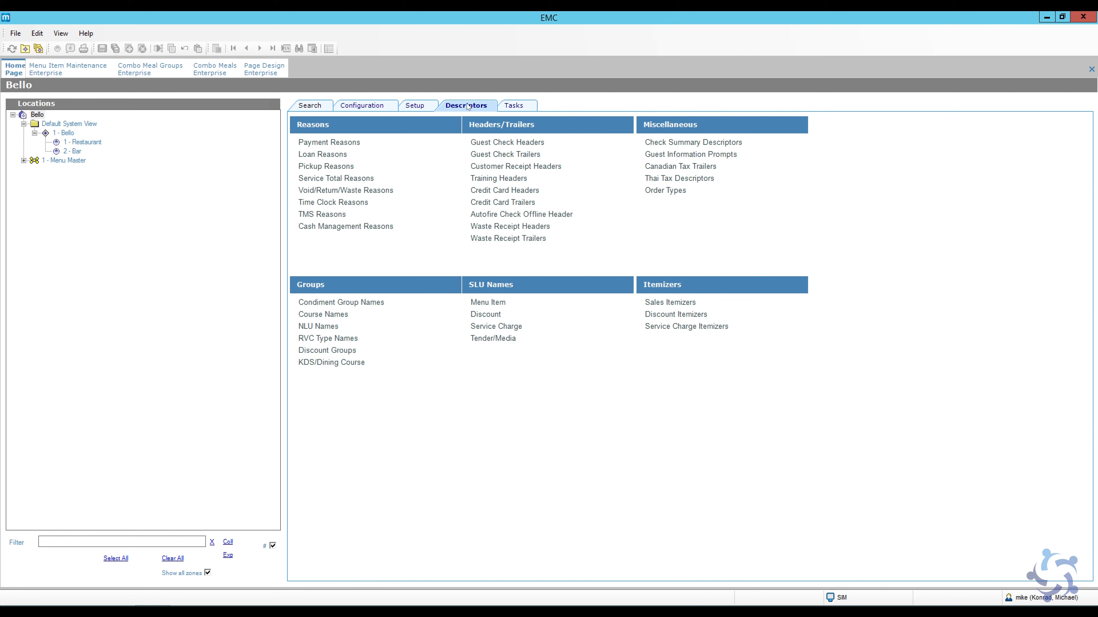
{"action": "left_click", "coordinate": [490, 304]}
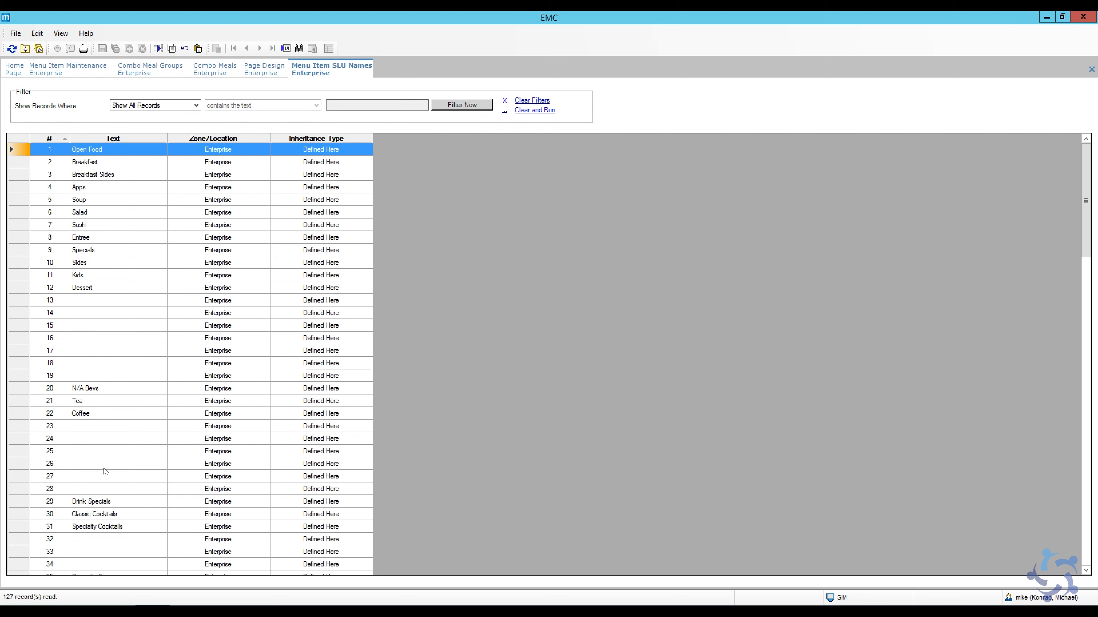
Step: Name menu item SLU 75 "Event Packages"
{"action": "left_click", "coordinate": [18, 476]}
{"action": "scroll", "coordinate": [117, 462], "scroll_direction": "down", "scroll_amount": 3}
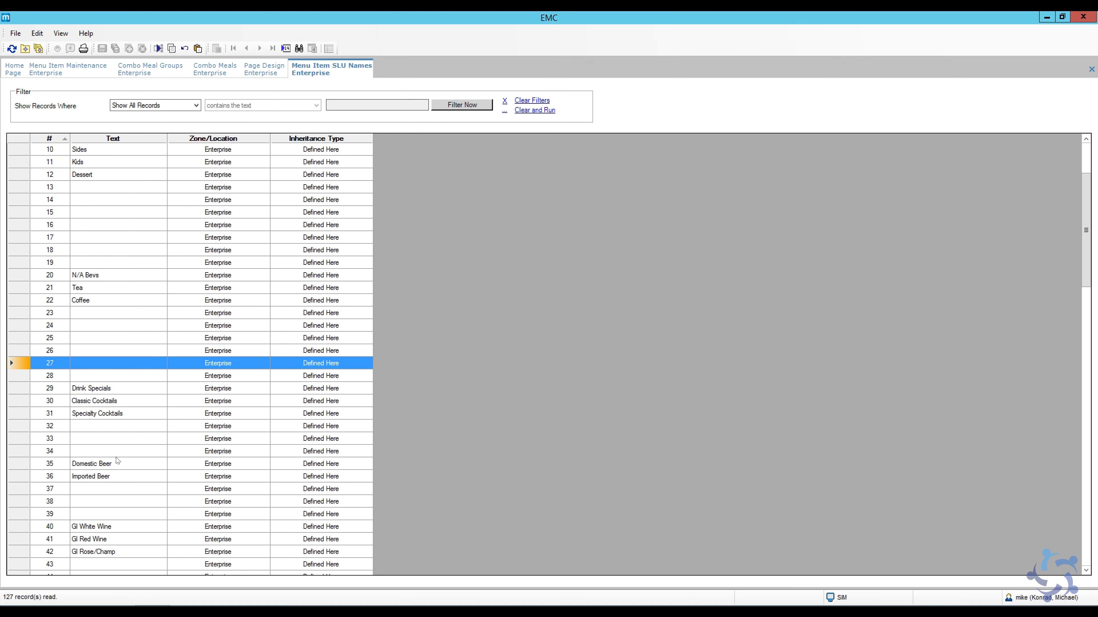
{"action": "scroll", "coordinate": [116, 457], "scroll_direction": "down", "scroll_amount": 8}
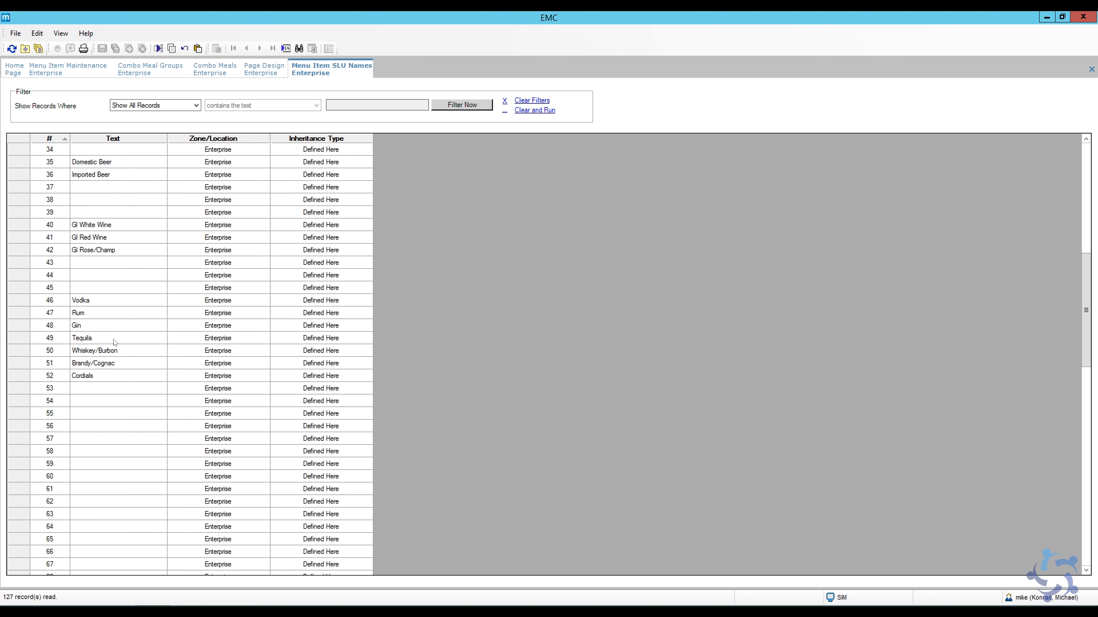
{"action": "scroll", "coordinate": [116, 342], "scroll_direction": "up", "scroll_amount": 11}
{"action": "scroll", "coordinate": [125, 332], "scroll_direction": "down", "scroll_amount": 12}
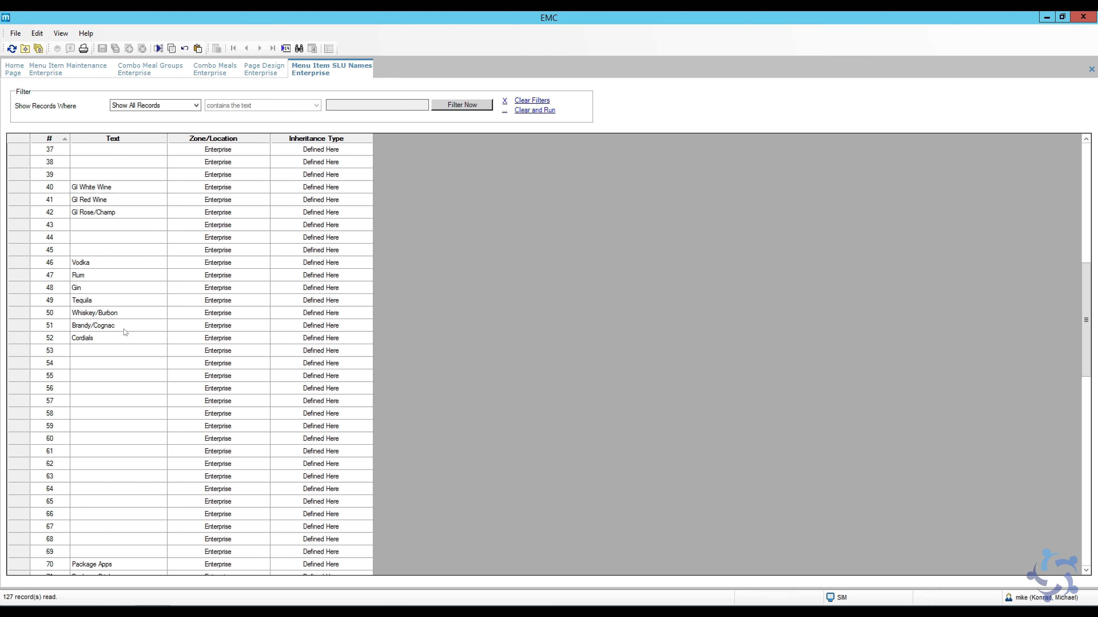
{"action": "scroll", "coordinate": [125, 333], "scroll_direction": "down", "scroll_amount": 6}
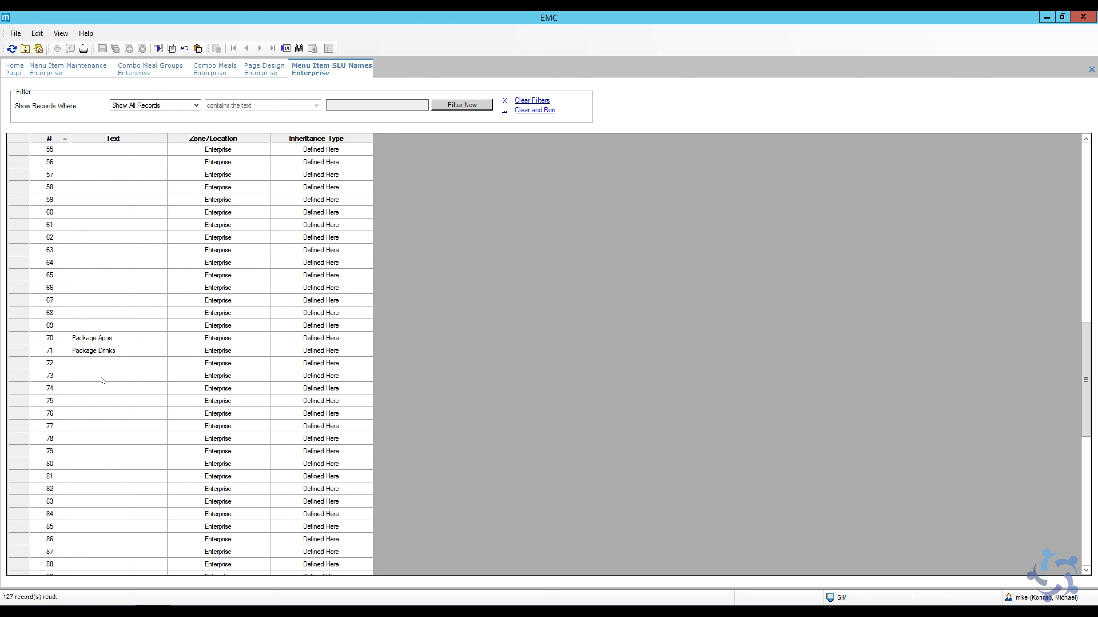
{"action": "left_click", "coordinate": [82, 401]}
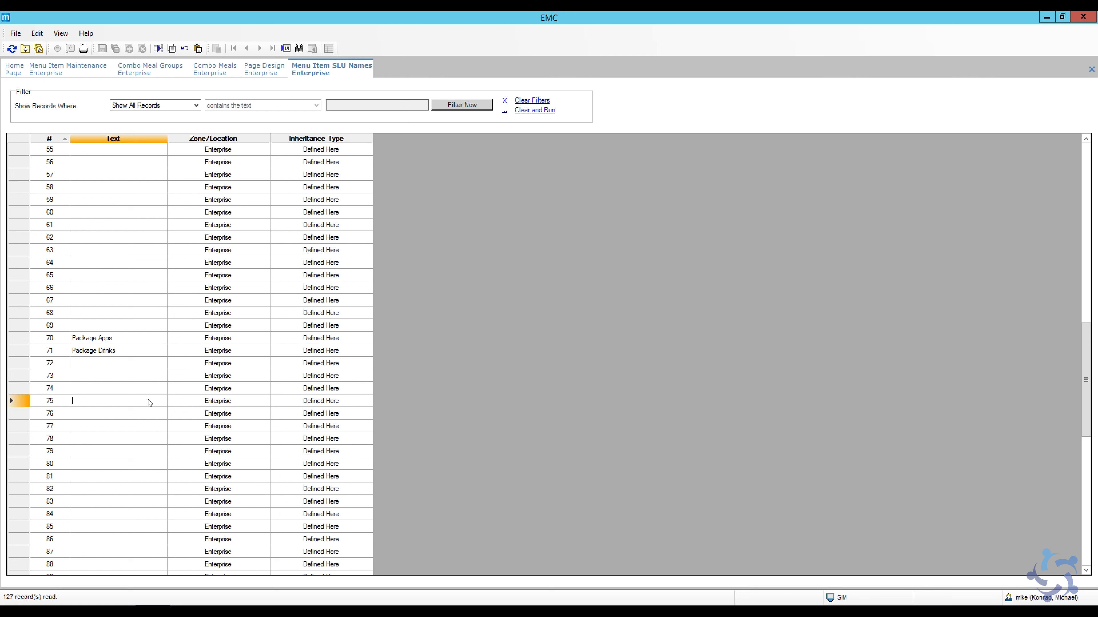
{"action": "type", "text": "Event"}
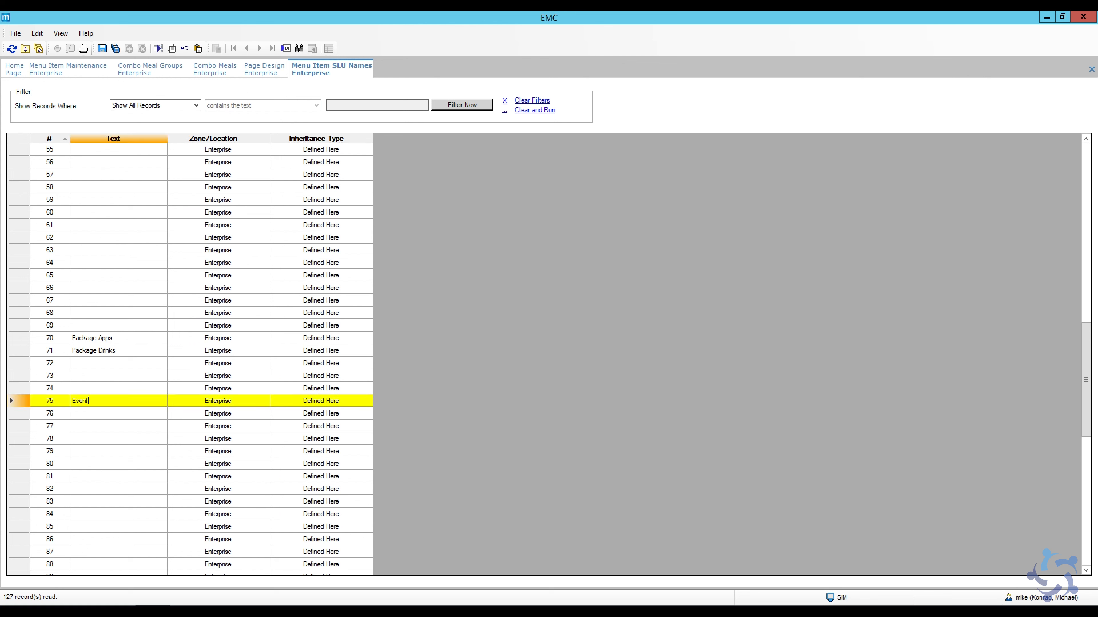
{"action": "type", "text": " Packages"}
{"action": "key", "text": "Return"}
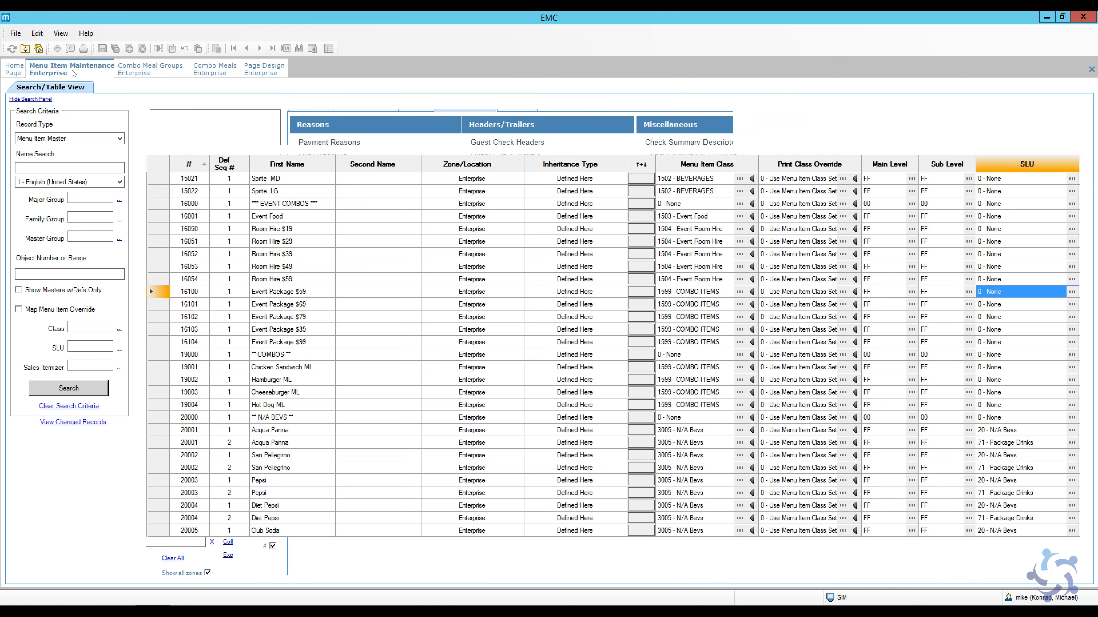
{"action": "left_click", "coordinate": [1071, 292]}
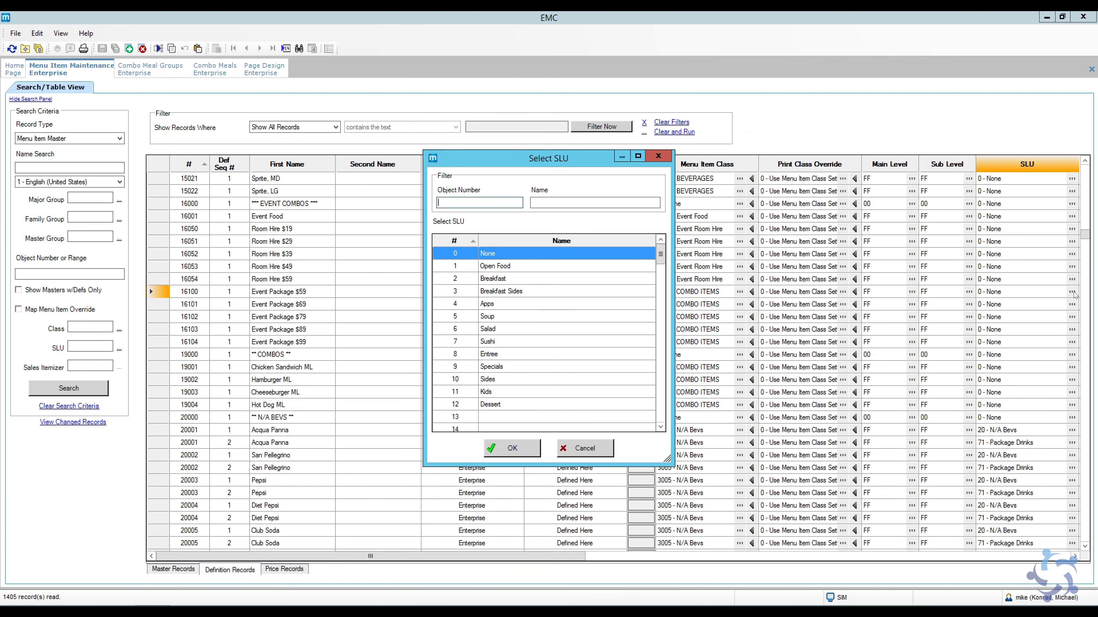
{"action": "left_click_drag", "start_coordinate": [662, 254], "coordinate": [664, 348]}
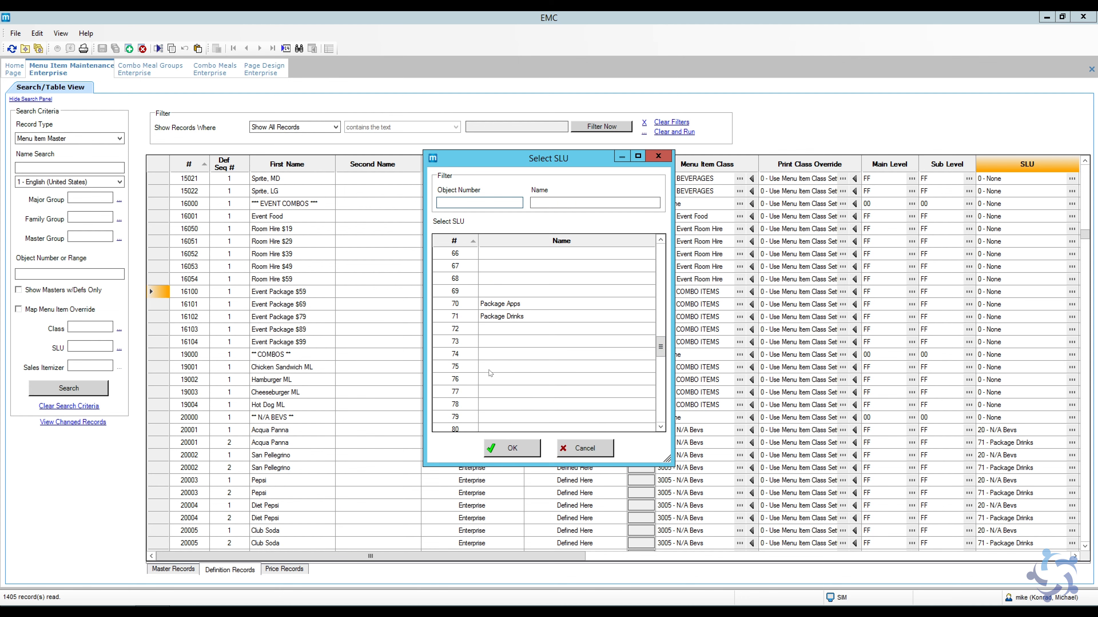
{"action": "left_click", "coordinate": [585, 449]}
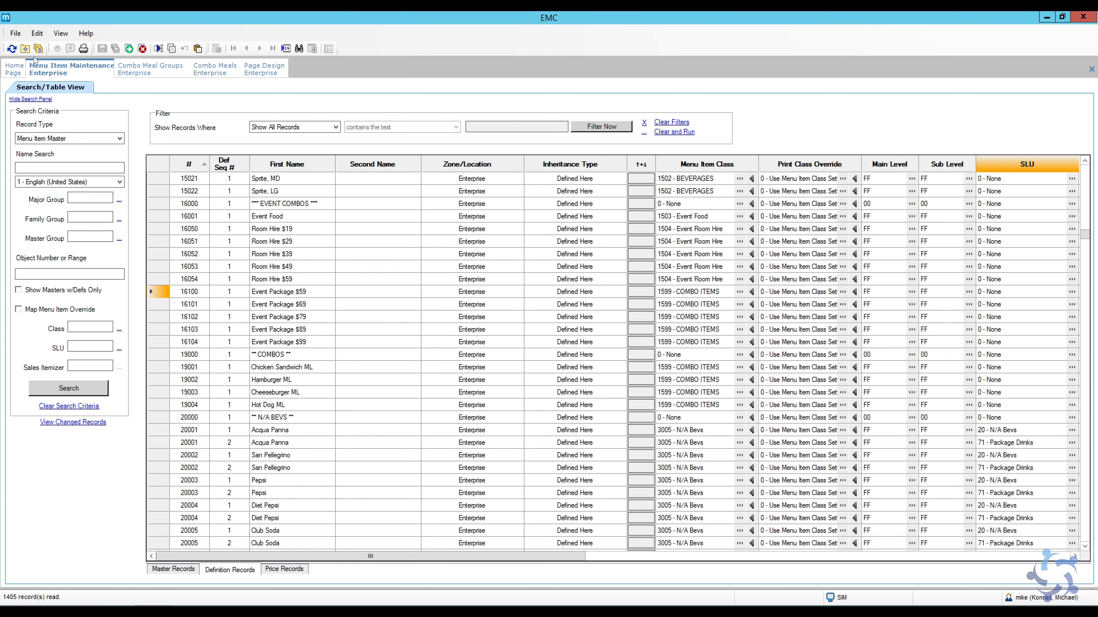
Step: Reload the menu item definition records and assign SLU 75 - Event Packages to Event Package $59
{"action": "left_click", "coordinate": [12, 48]}
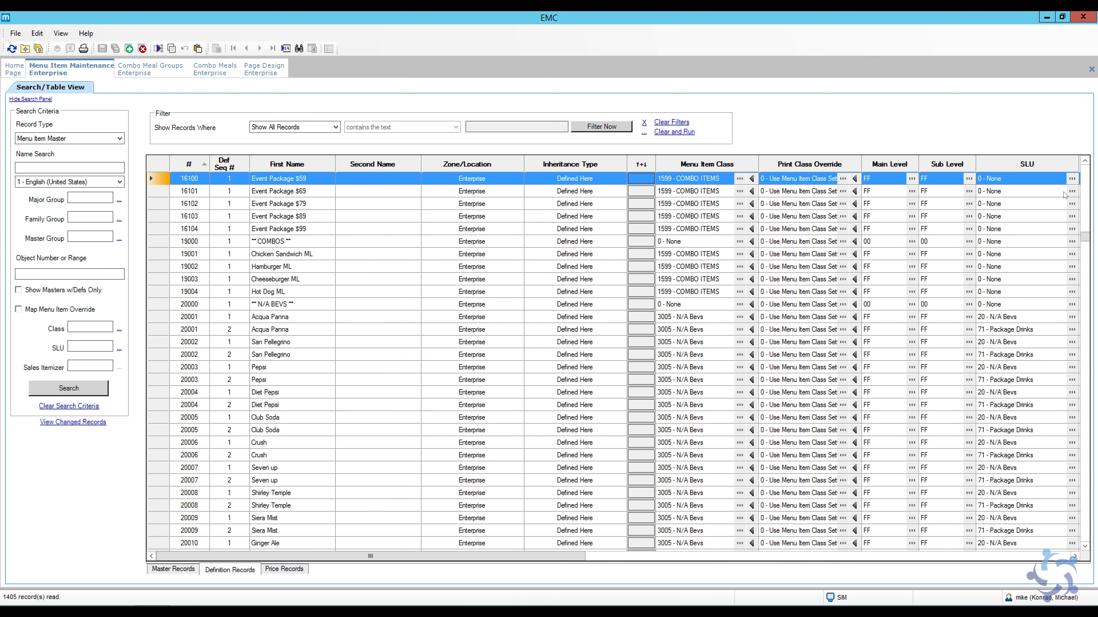
{"action": "left_click", "coordinate": [1072, 178]}
{"action": "left_click", "coordinate": [660, 427]}
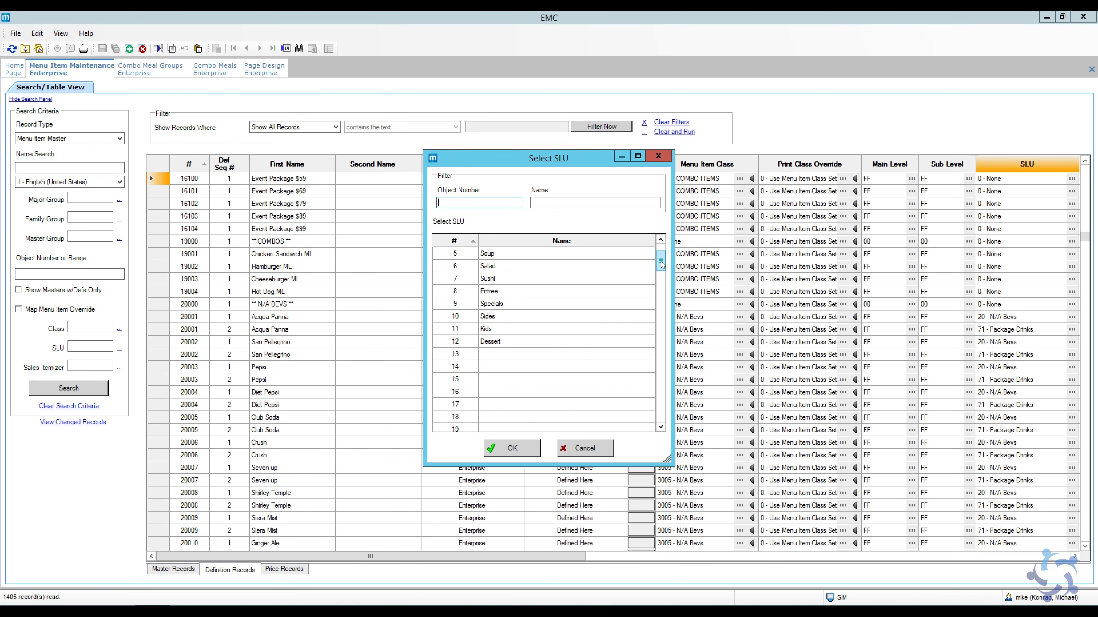
{"action": "left_click_drag", "start_coordinate": [661, 262], "coordinate": [664, 361]}
{"action": "left_click", "coordinate": [506, 305]}
{"action": "left_click", "coordinate": [525, 450]}
{"action": "scroll", "coordinate": [1022, 230], "scroll_direction": "up", "scroll_amount": 2}
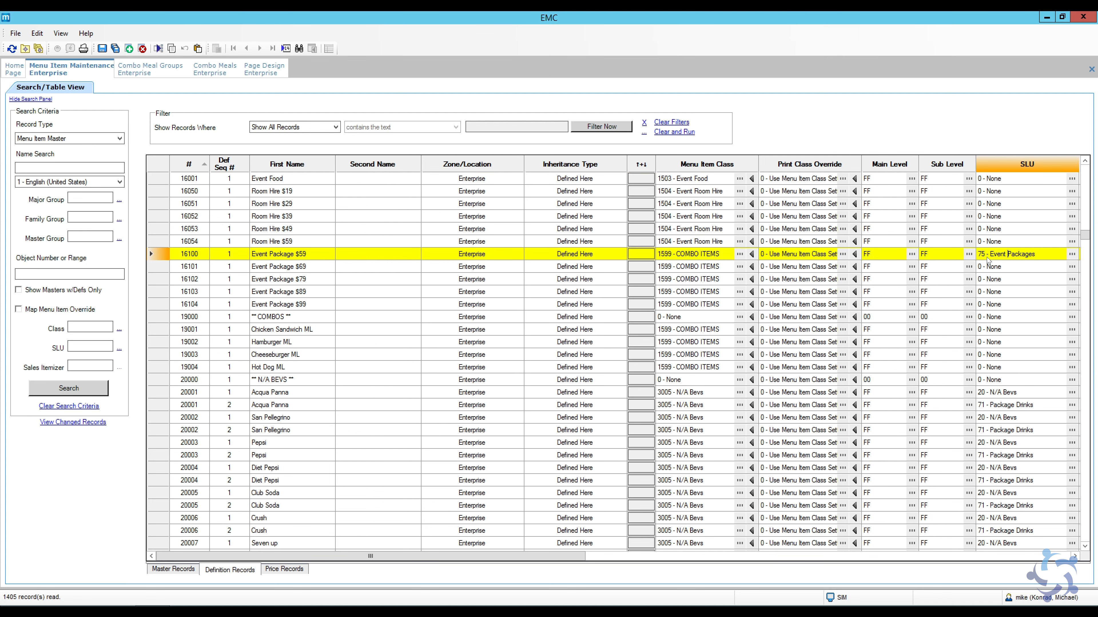
Step: Assign SLU 75 - Event Packages to the Event Package $69, $79, $89 and $99 definition records and save
{"action": "left_click_drag", "start_coordinate": [158, 256], "coordinate": [160, 305]}
{"action": "left_click", "coordinate": [1007, 255]}
{"action": "left_click", "coordinate": [1039, 256]}
{"action": "left_click_drag", "start_coordinate": [1034, 255], "coordinate": [994, 255]}
{"action": "key", "text": "Down"}
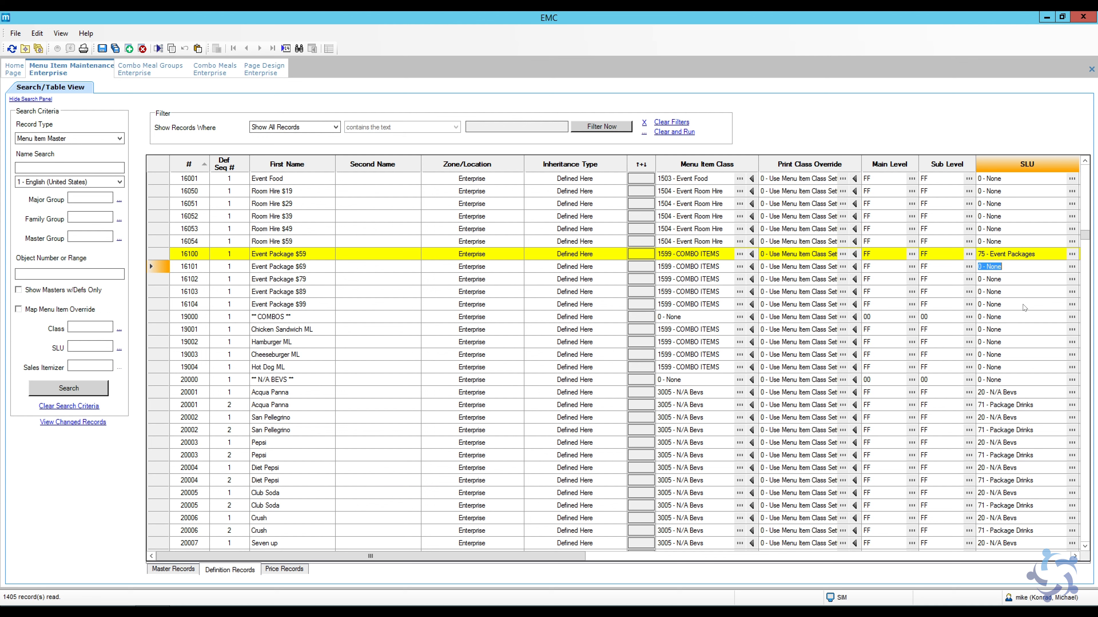
{"action": "type", "text": "75 - Event Packages"}
{"action": "key", "text": "Down"}
{"action": "type", "text": "75 - Event Packages"}
{"action": "key", "text": "Down"}
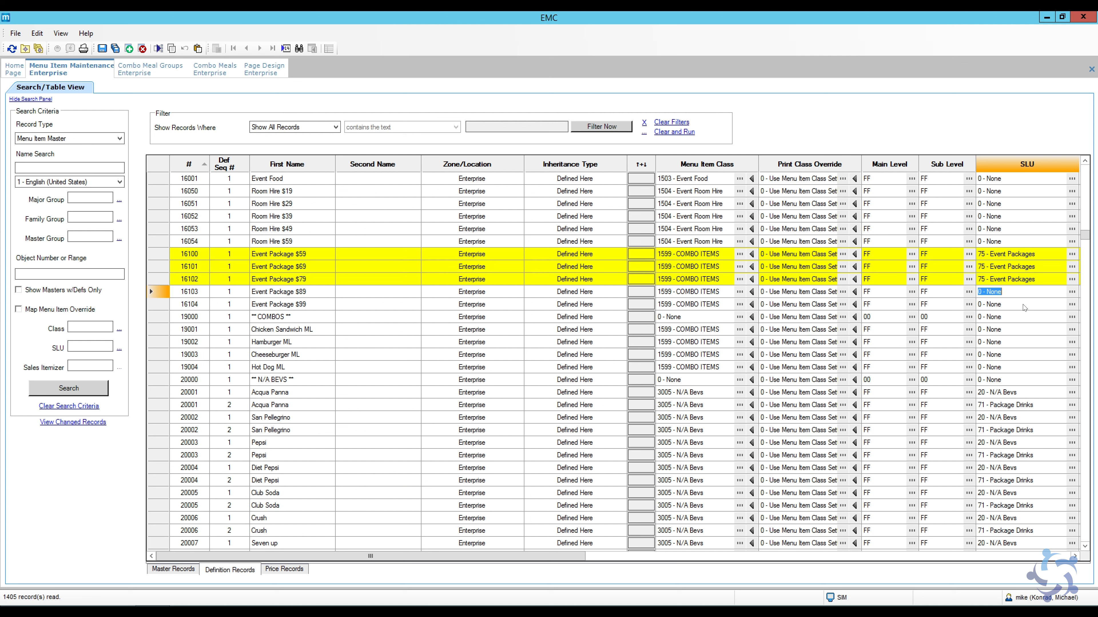
{"action": "type", "text": "75 - Event Packages"}
{"action": "key", "text": "Down"}
{"action": "type", "text": "75 - Event Packages"}
{"action": "key", "text": "Down"}
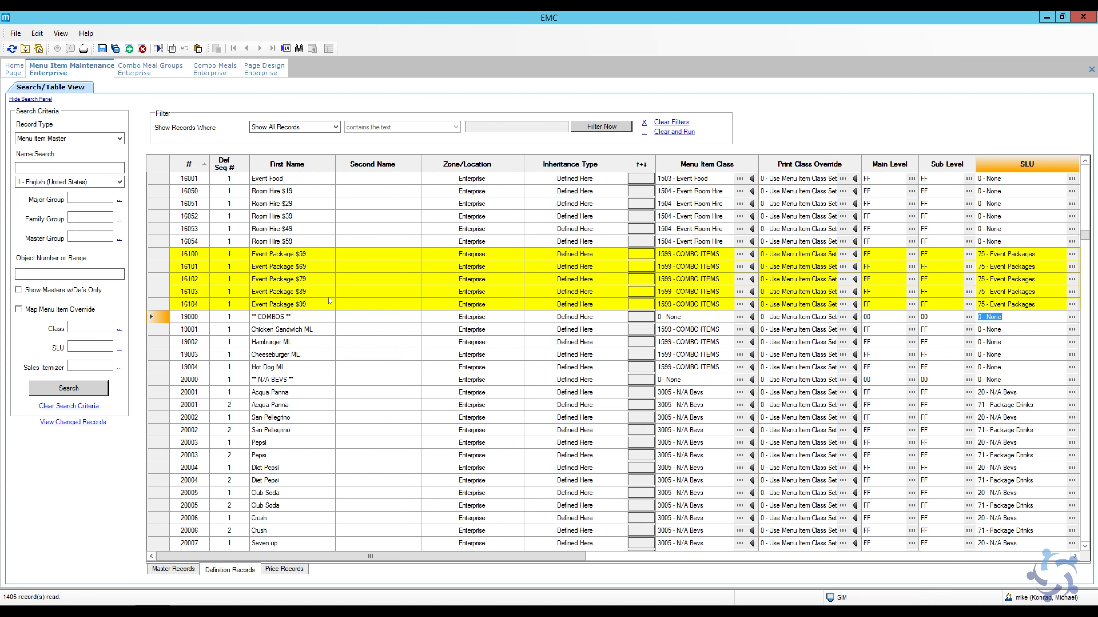
{"action": "left_click", "coordinate": [102, 49]}
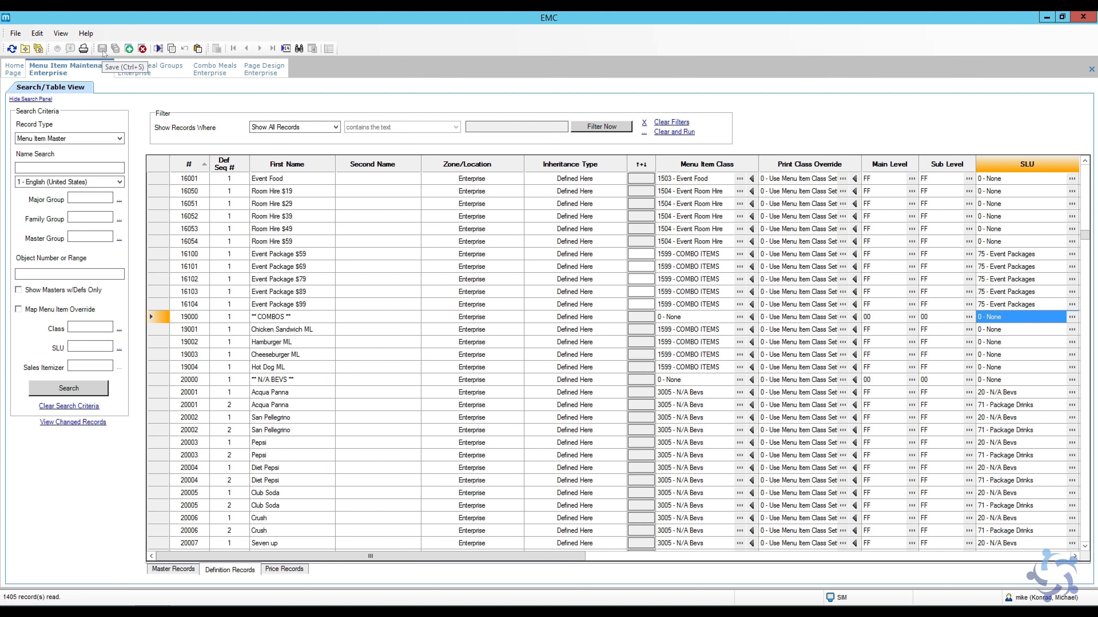
Step: Close the open Page Design module and reopen it from the home page's configuration area
{"action": "left_click", "coordinate": [263, 72]}
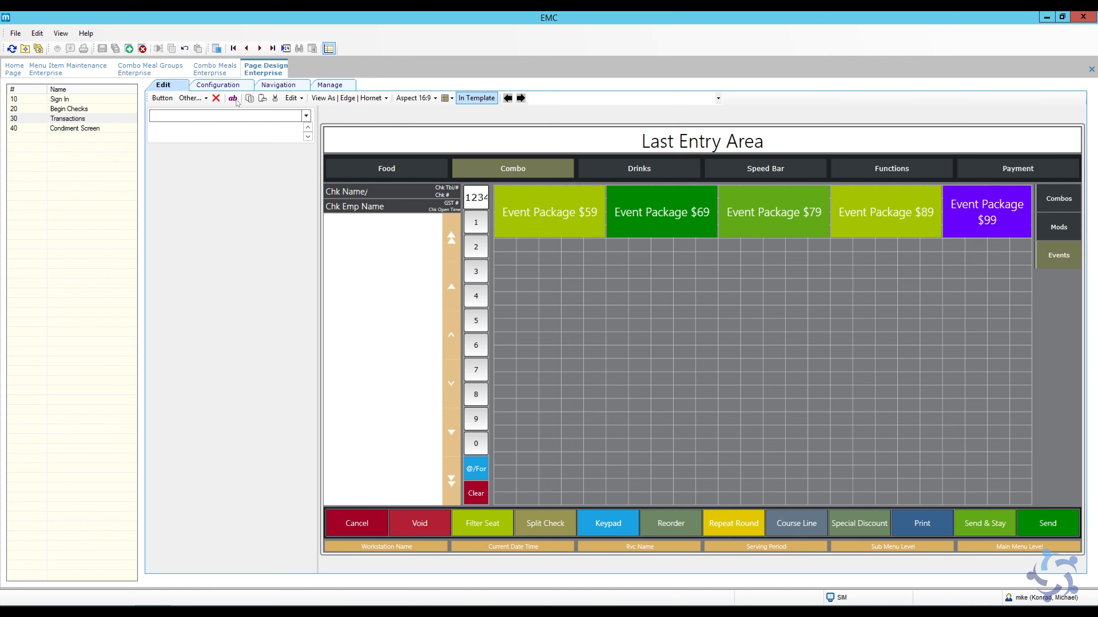
{"action": "right_click", "coordinate": [269, 67]}
{"action": "left_click", "coordinate": [289, 74]}
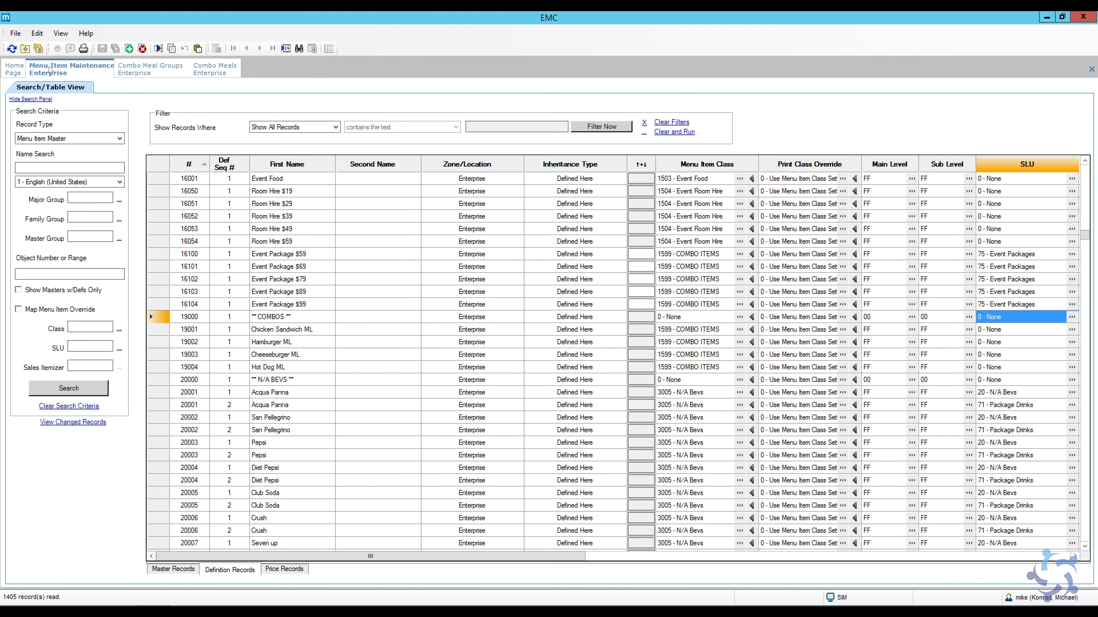
{"action": "left_click", "coordinate": [14, 70]}
{"action": "left_click", "coordinate": [413, 109]}
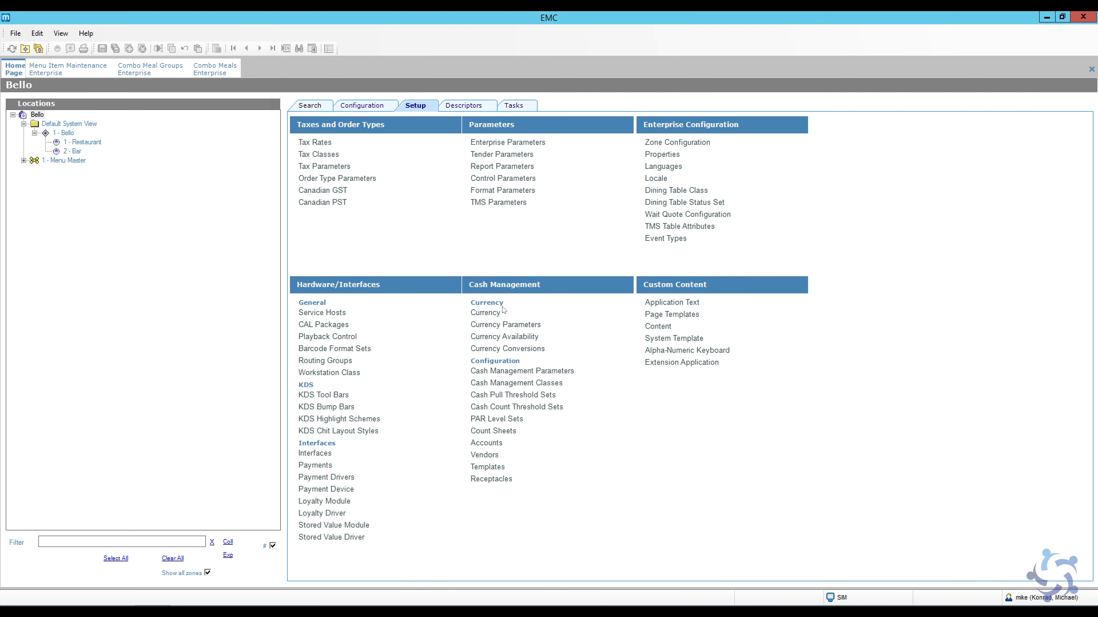
{"action": "left_click", "coordinate": [373, 107]}
{"action": "left_click", "coordinate": [490, 315]}
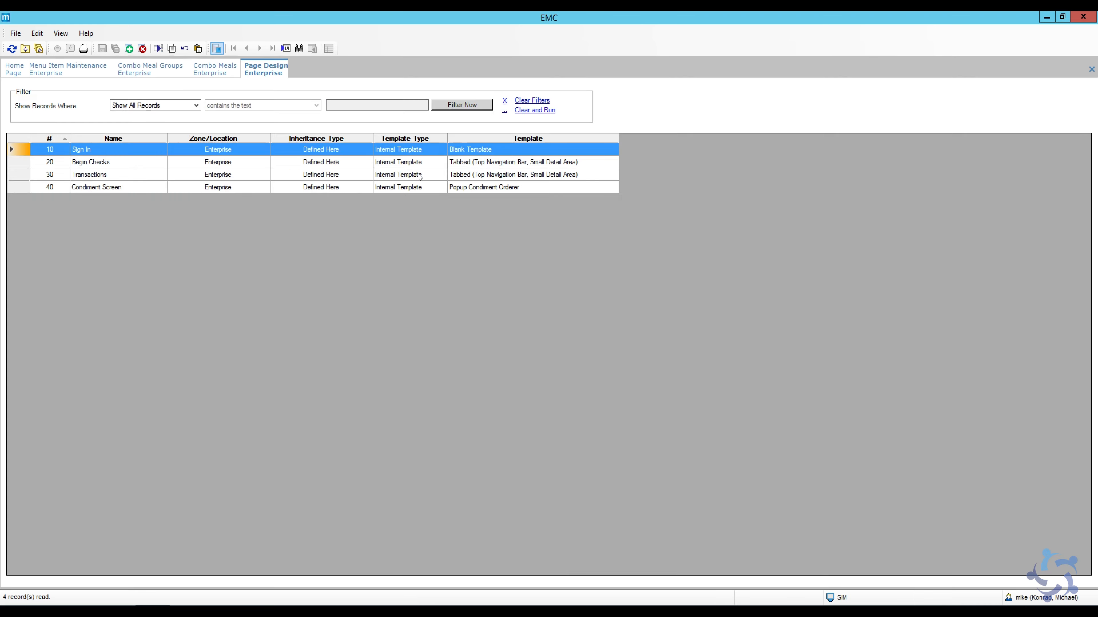
Step: Open the Transactions page in a 16:9 aspect and show the Events area under Combo
{"action": "double_click", "coordinate": [417, 175]}
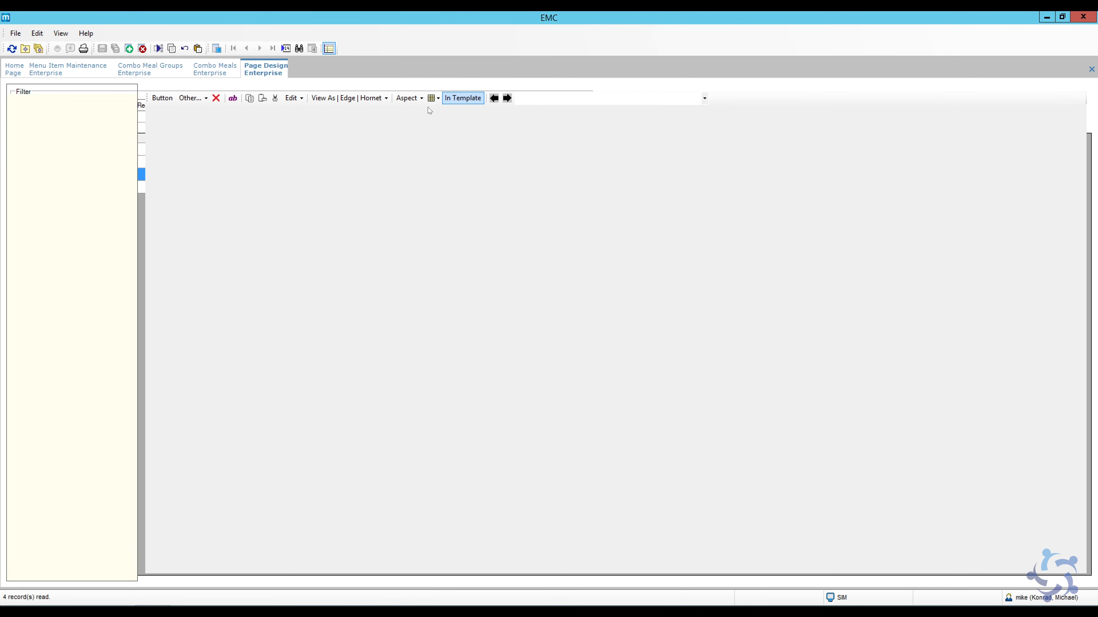
{"action": "left_click", "coordinate": [409, 97]}
{"action": "left_click", "coordinate": [426, 136]}
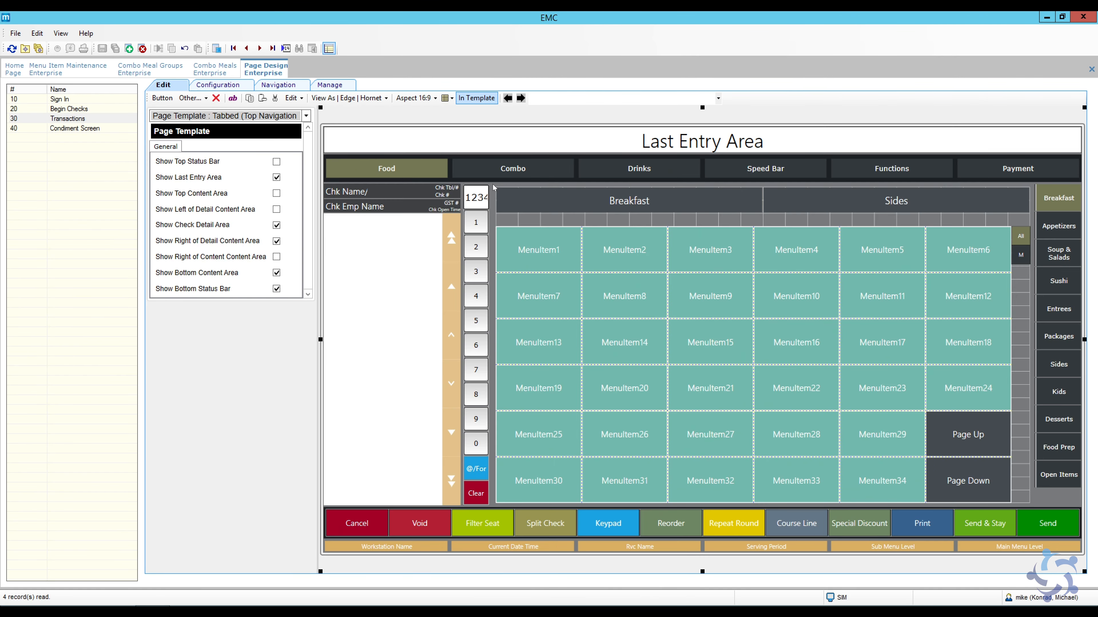
{"action": "left_click", "coordinate": [513, 169]}
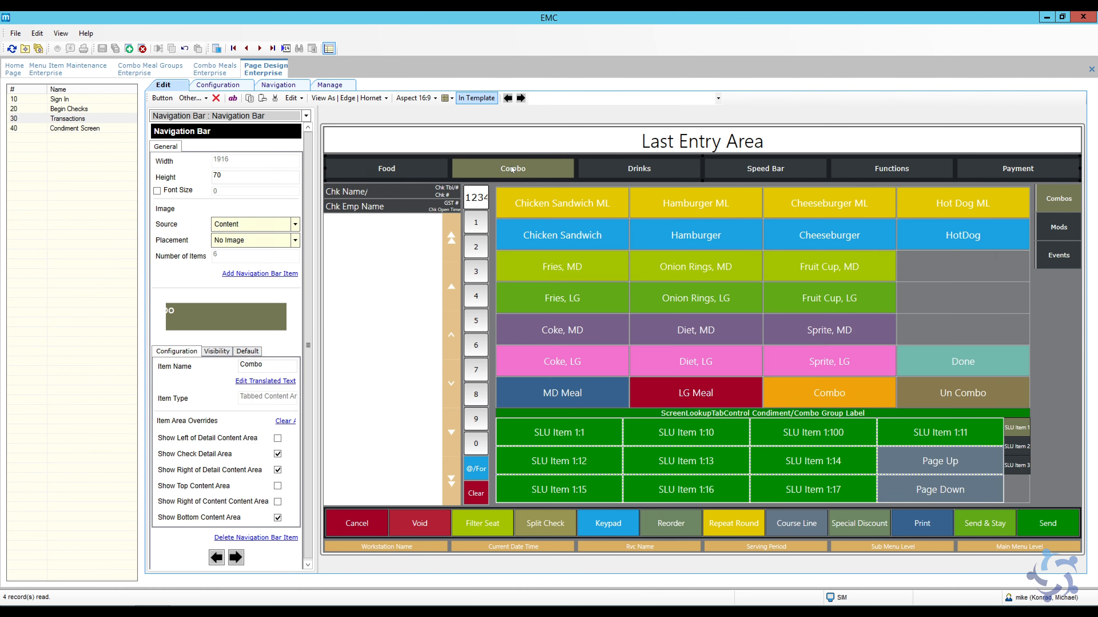
{"action": "left_click", "coordinate": [1057, 255]}
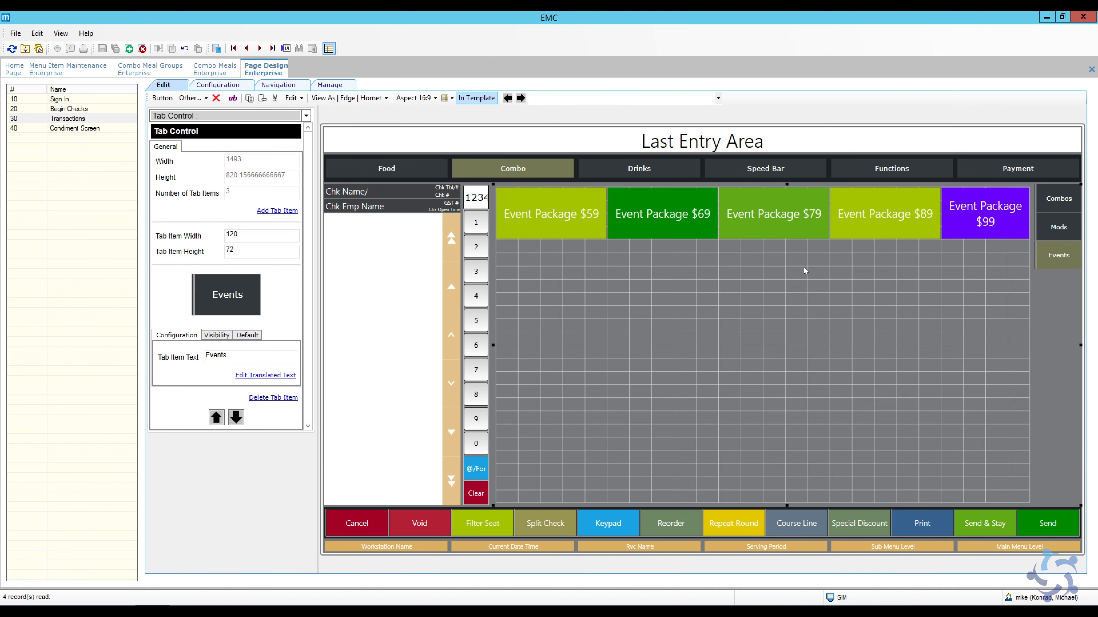
Step: Copy the menu item screen lookup from the Appetizers area under Food
{"action": "left_click", "coordinate": [405, 169]}
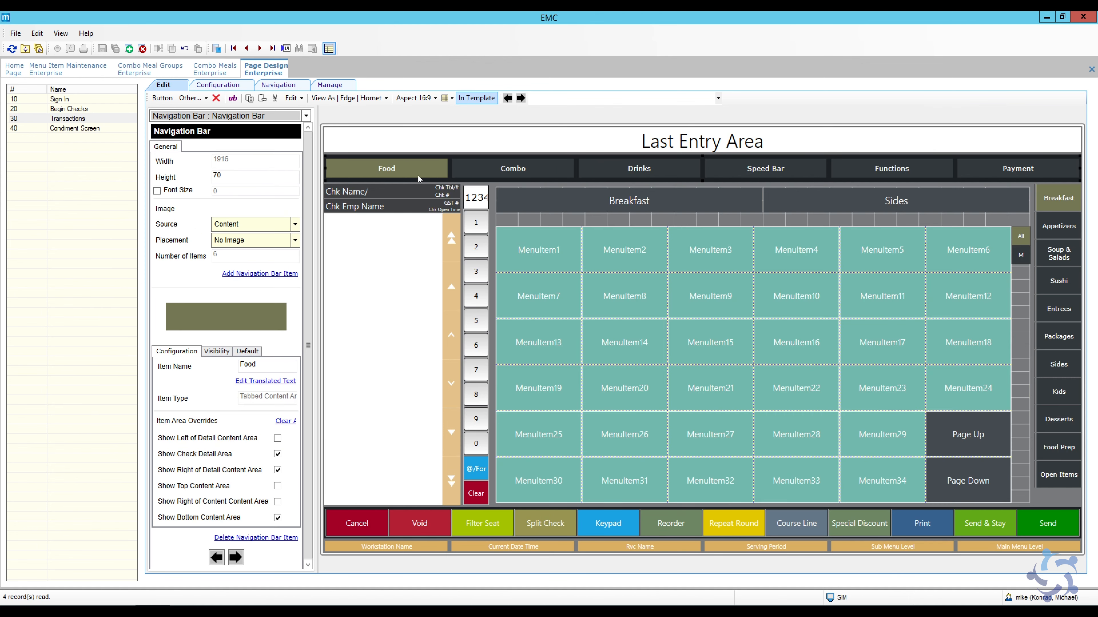
{"action": "left_click", "coordinate": [555, 260]}
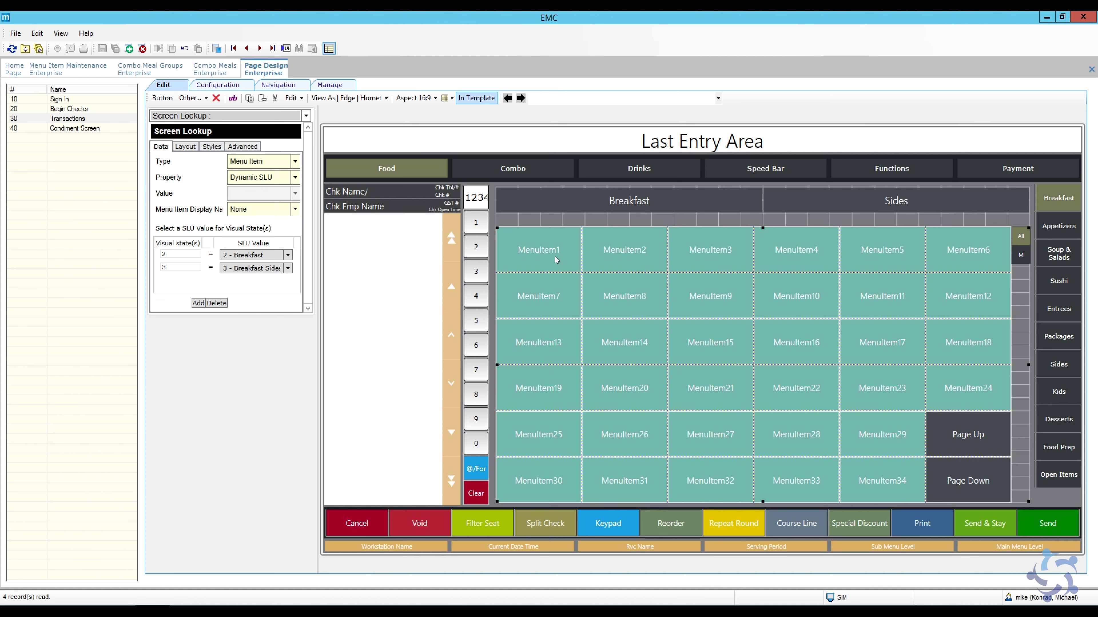
{"action": "left_click", "coordinate": [1058, 226]}
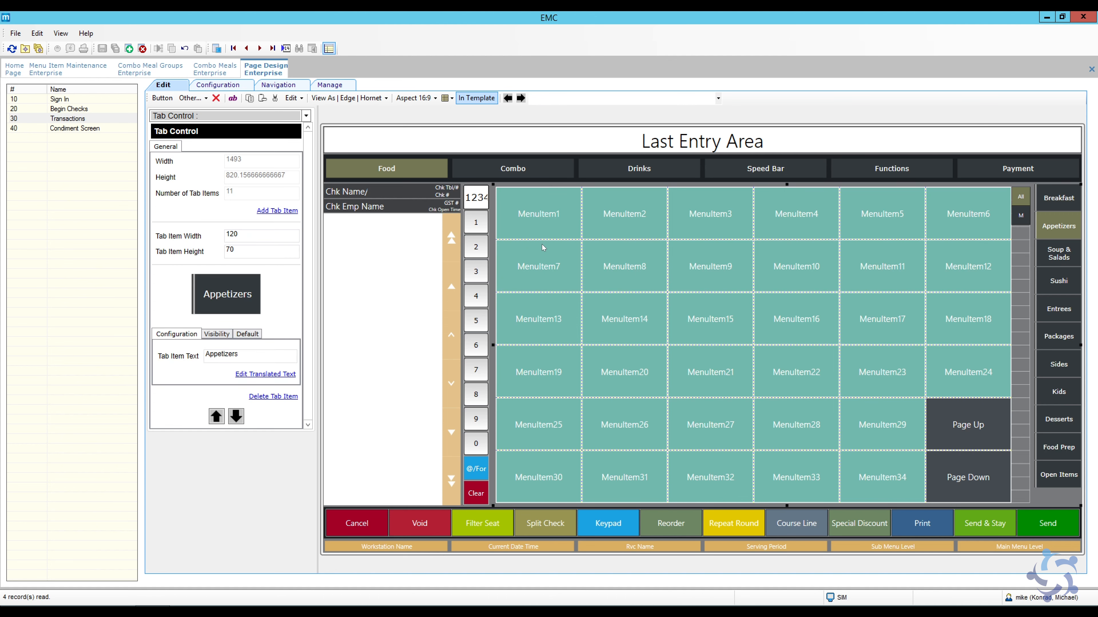
{"action": "left_click", "coordinate": [547, 239]}
{"action": "right_click", "coordinate": [538, 233]}
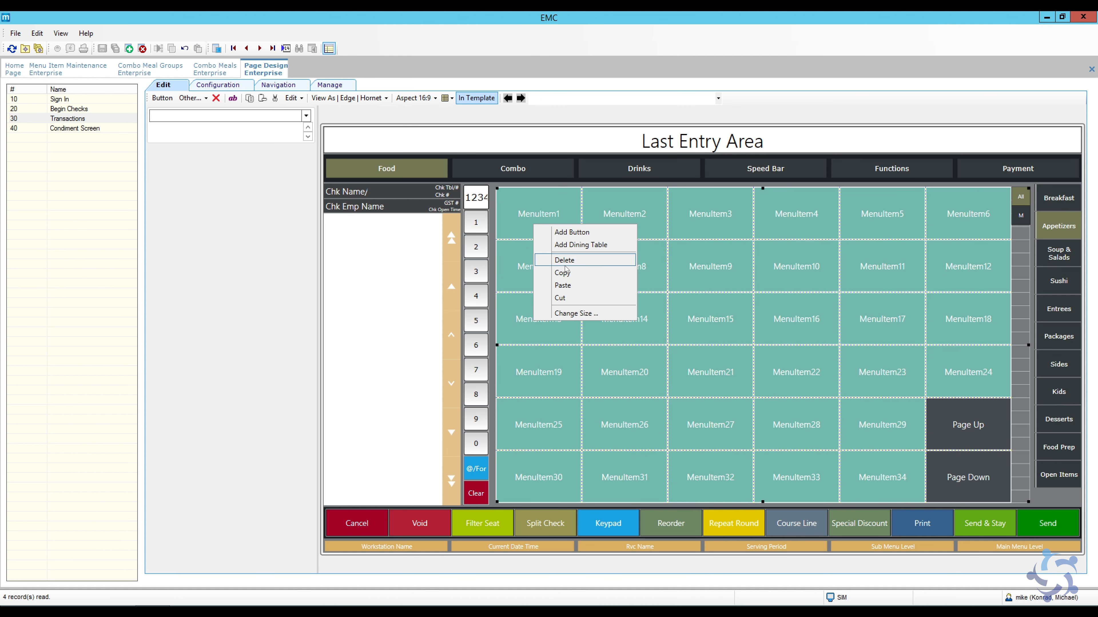
{"action": "left_click", "coordinate": [568, 278]}
Step: Paste the copied screen lookup into the Events area under Combo
{"action": "left_click", "coordinate": [543, 174]}
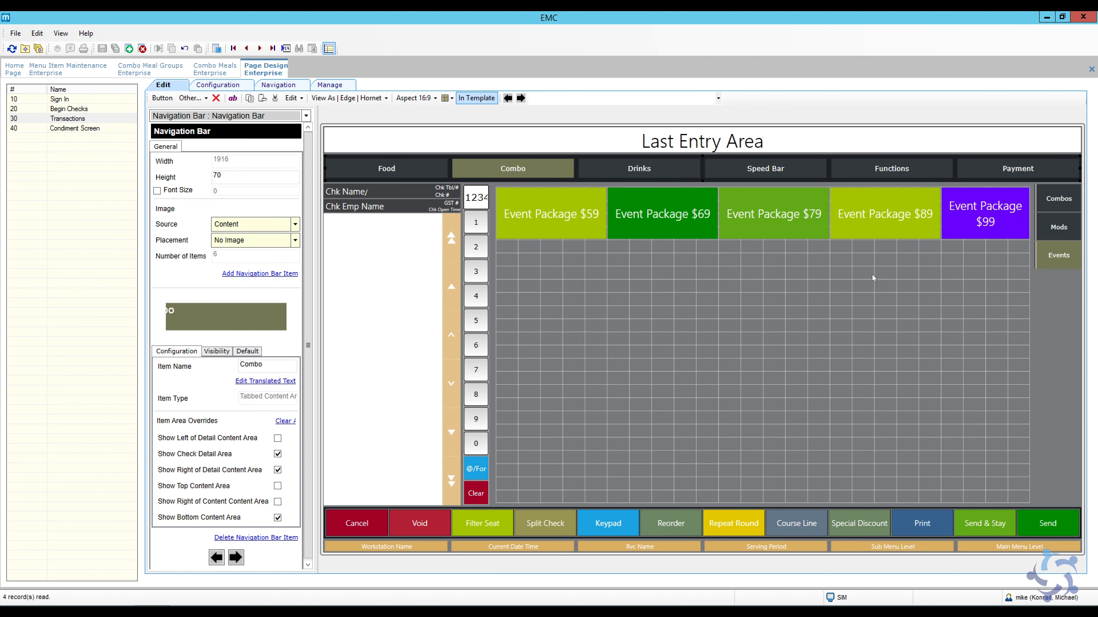
{"action": "right_click", "coordinate": [573, 321]}
{"action": "left_click", "coordinate": [644, 378]}
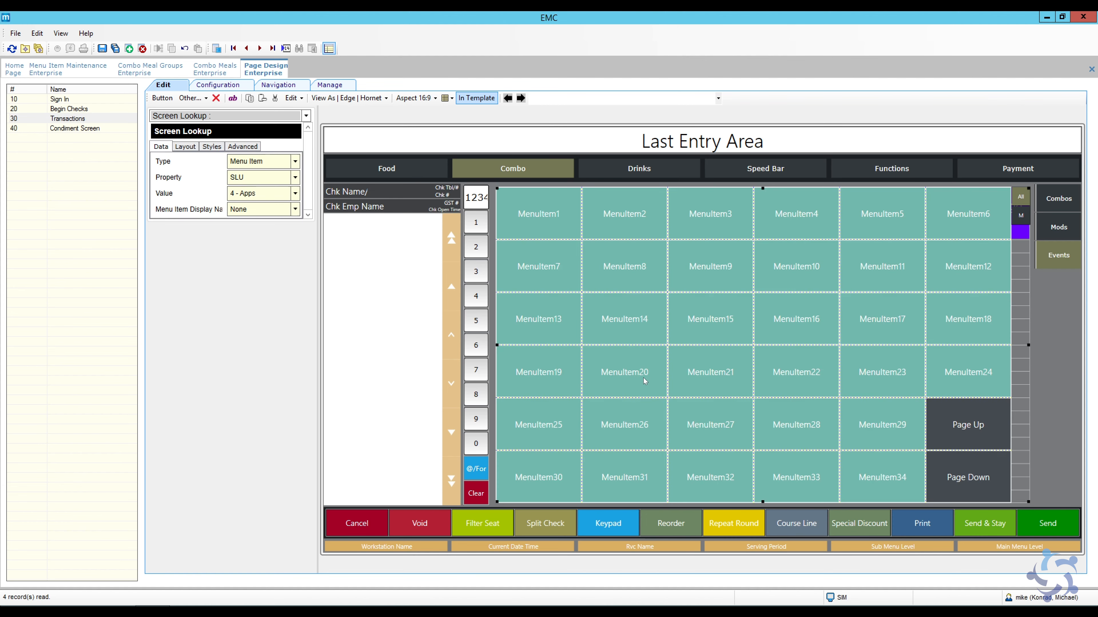
Step: Shrink the pasted screen lookup from its upper edge so it sits below the Event Package buttons
{"action": "left_click", "coordinate": [503, 215]}
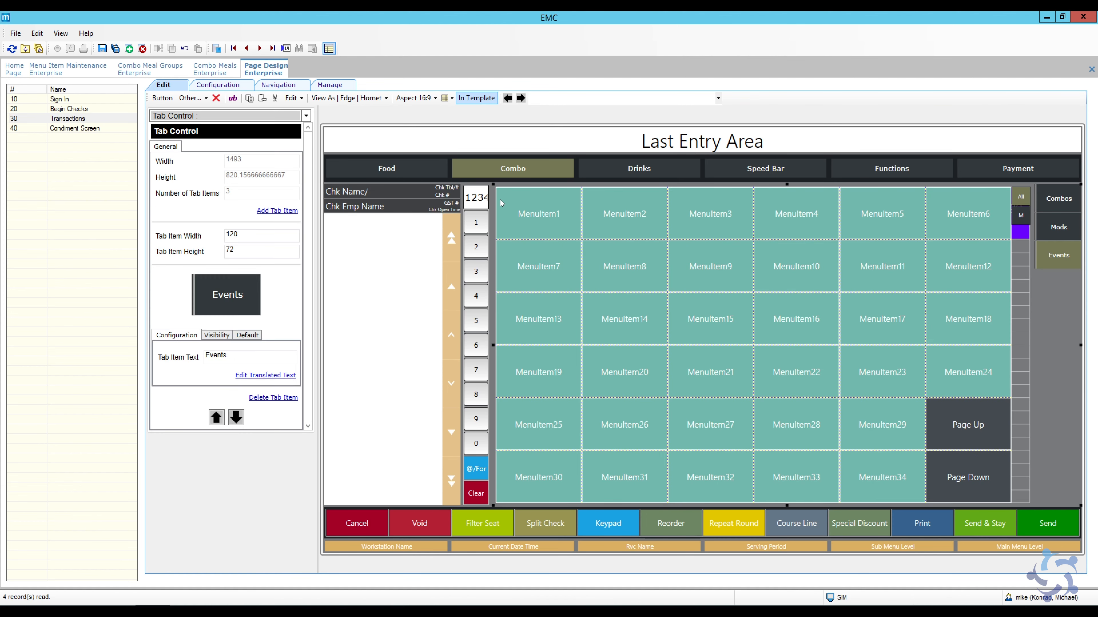
{"action": "left_click", "coordinate": [535, 228]}
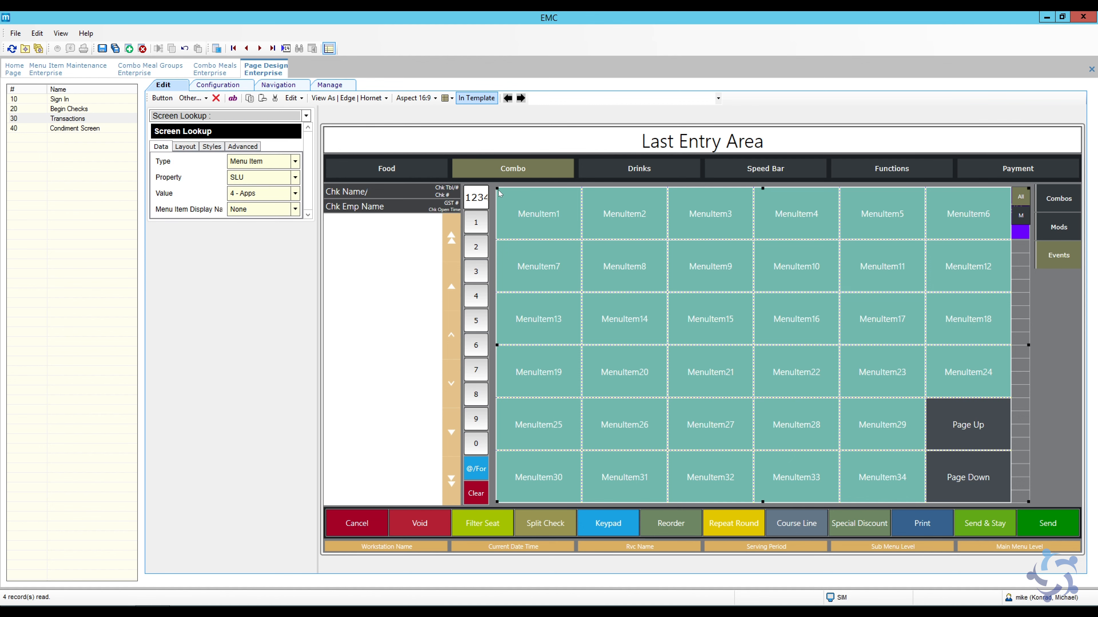
{"action": "left_click_drag", "start_coordinate": [500, 193], "coordinate": [497, 293]}
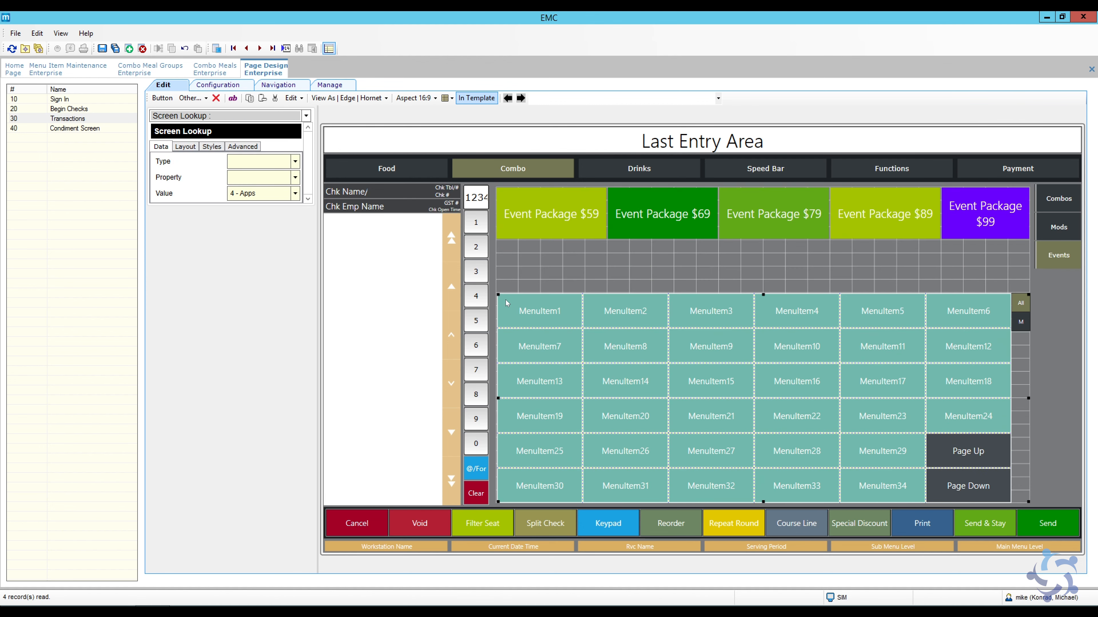
{"action": "right_click", "coordinate": [513, 266]}
{"action": "left_click", "coordinate": [508, 262]}
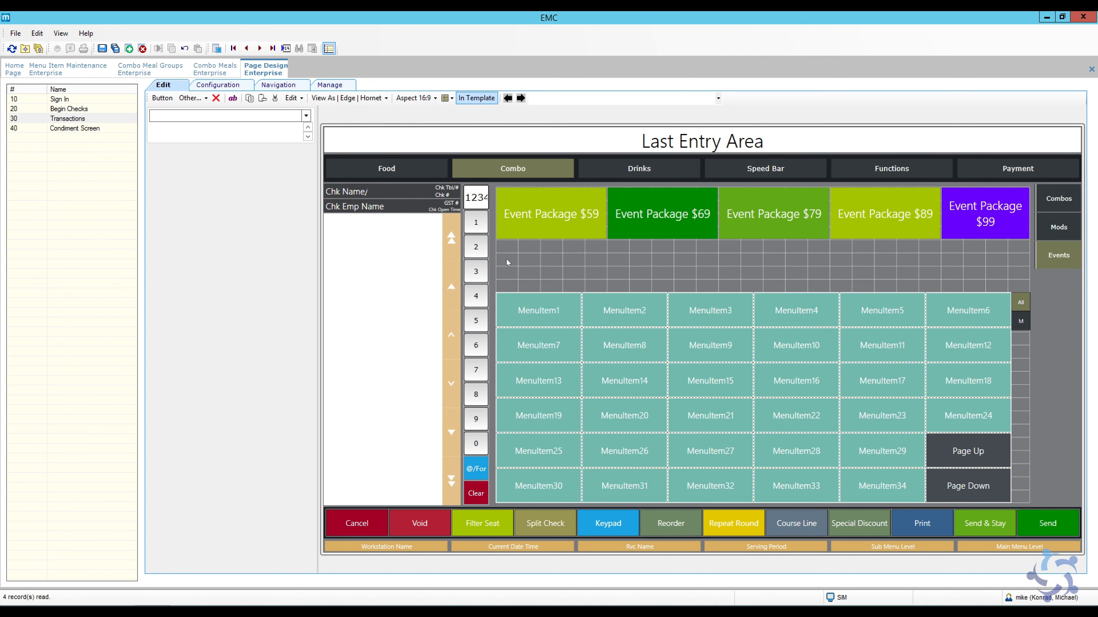
{"action": "left_click", "coordinate": [508, 262]}
{"action": "left_click", "coordinate": [206, 98]}
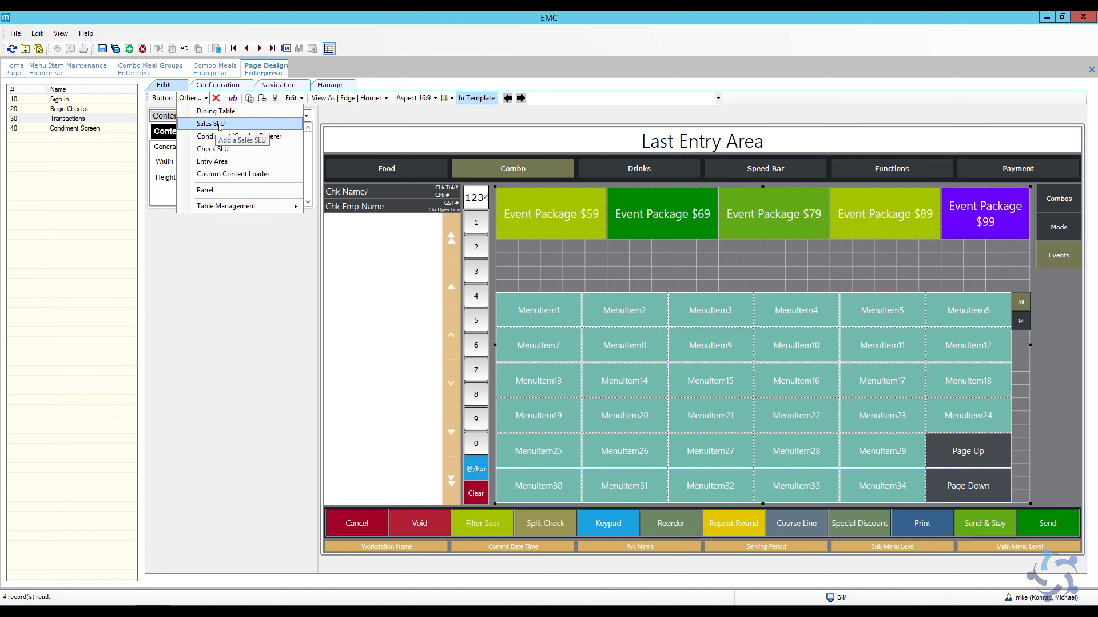
Step: Set the pasted screen lookup's SLU value to 75 - Event Packages
{"action": "left_click", "coordinate": [561, 327]}
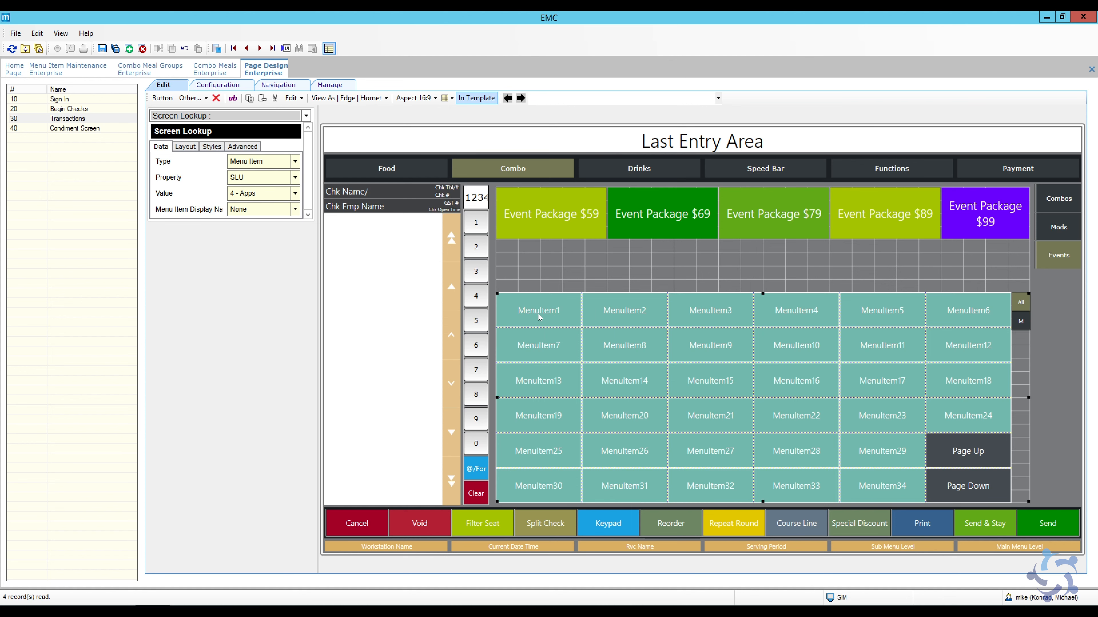
{"action": "left_click", "coordinate": [281, 193]}
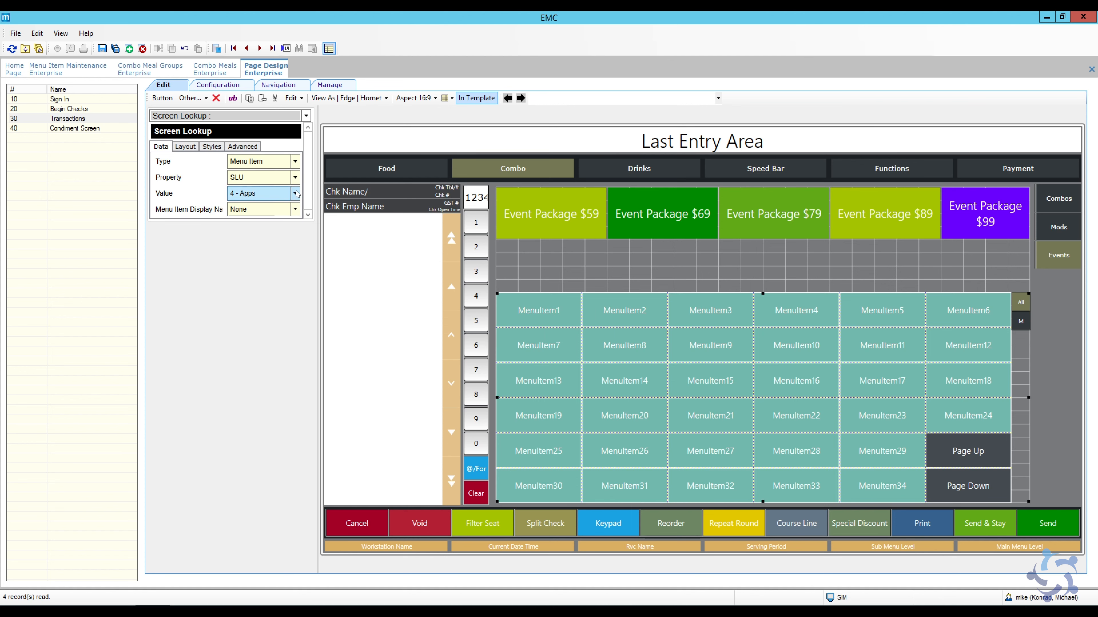
{"action": "scroll", "coordinate": [285, 301], "scroll_direction": "down", "scroll_amount": 20}
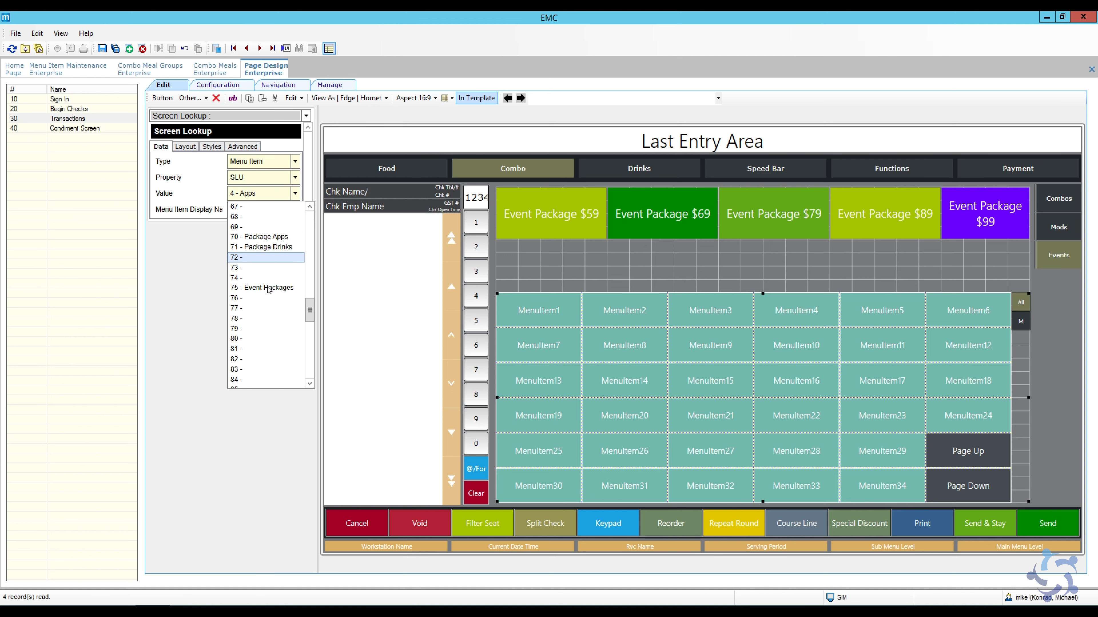
{"action": "left_click", "coordinate": [268, 289]}
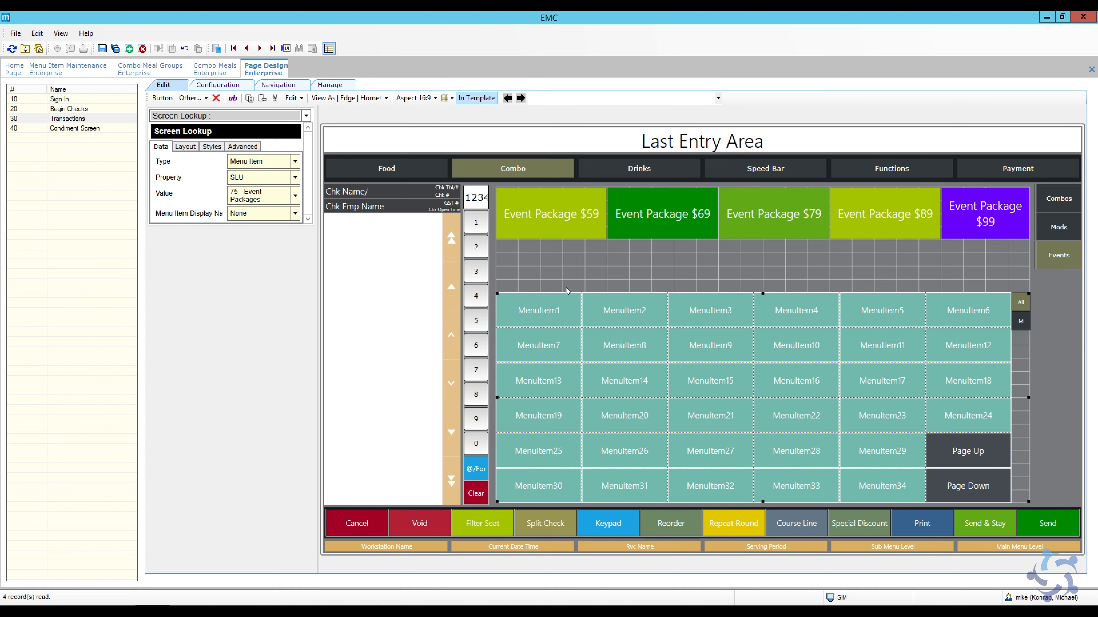
Step: Set the screen lookup's layout to 2 rows and 5 columns
{"action": "left_click", "coordinate": [185, 147]}
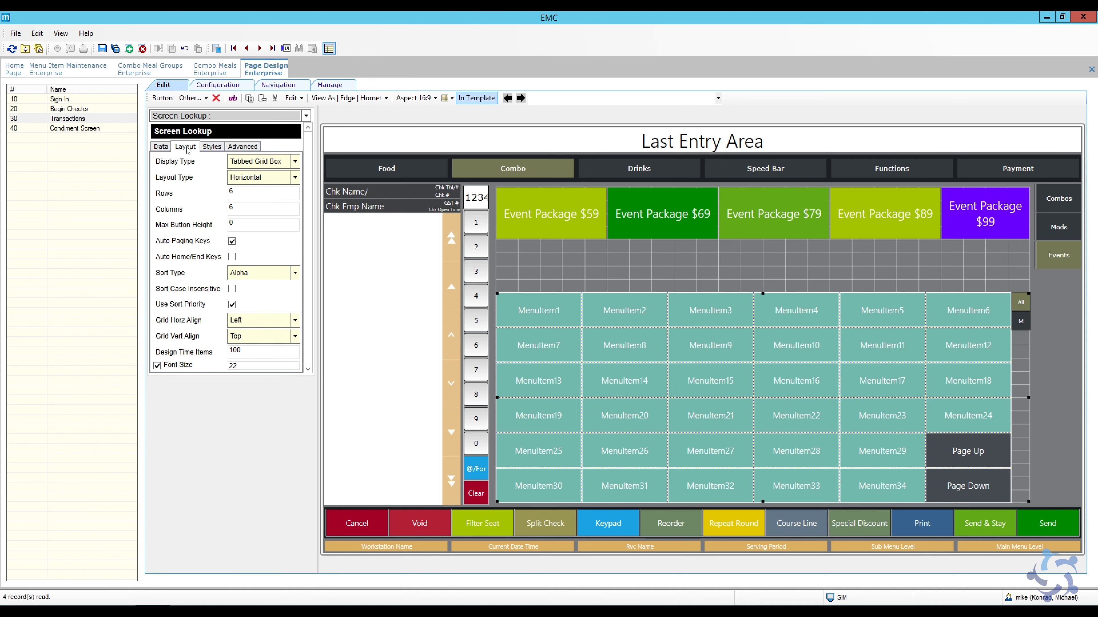
{"action": "left_click_drag", "start_coordinate": [245, 196], "coordinate": [222, 195]}
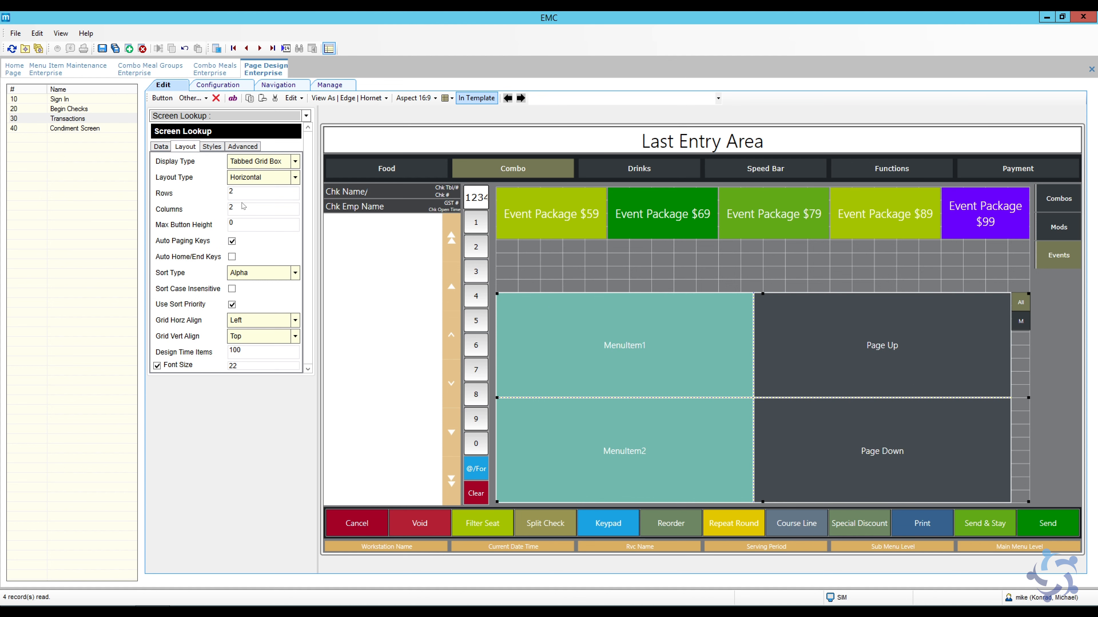
{"action": "key", "text": "BackSpace"}
{"action": "type", "text": "5"}
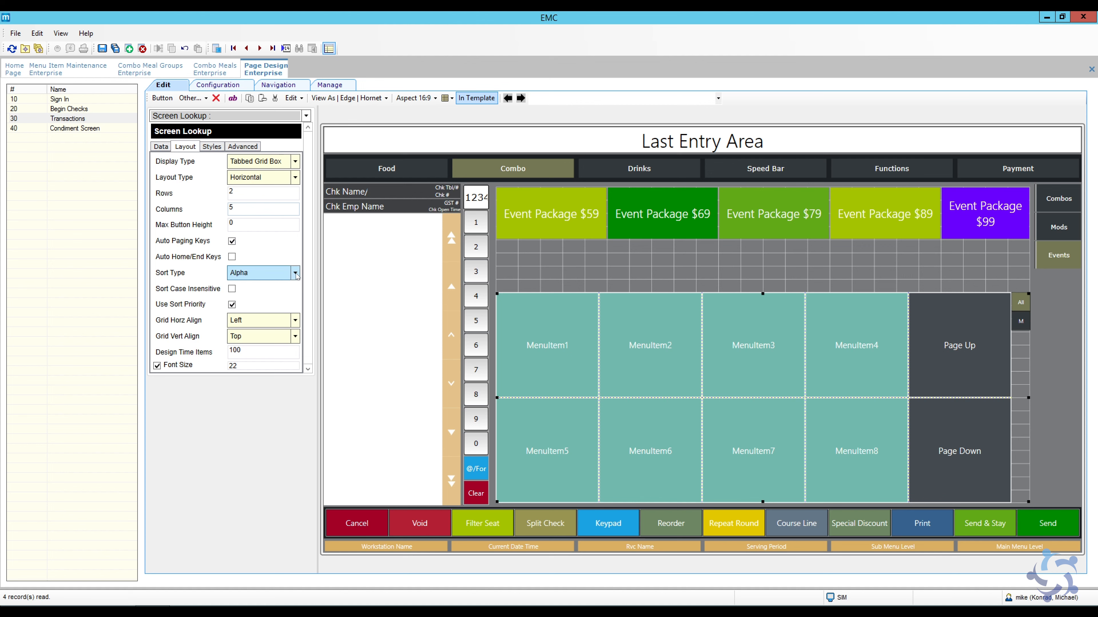
{"action": "left_click", "coordinate": [283, 275]}
{"action": "left_click", "coordinate": [296, 274]}
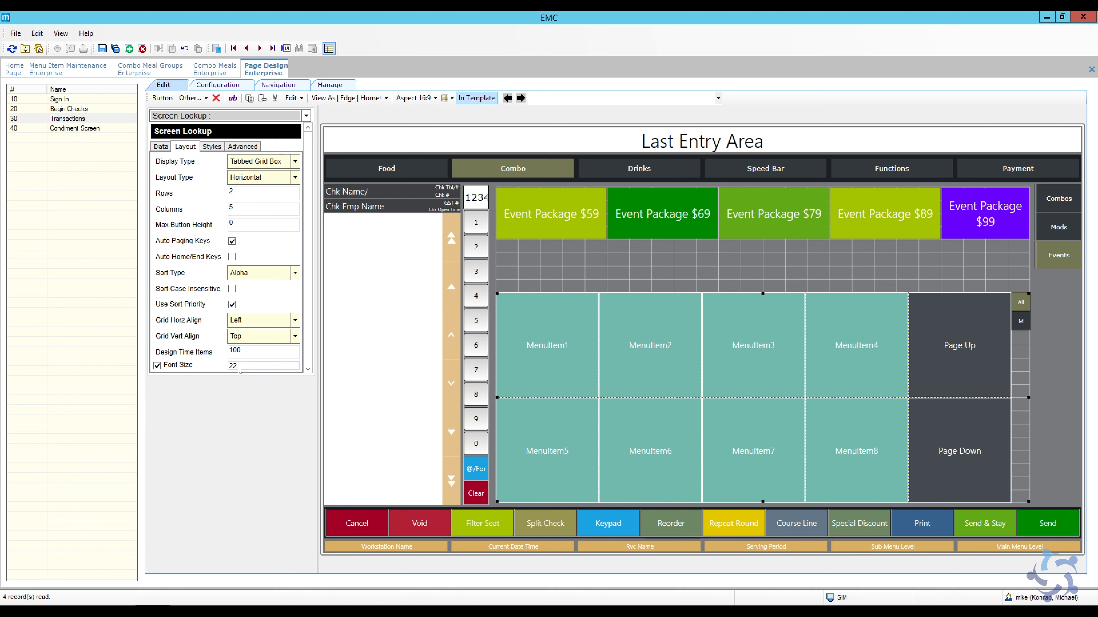
{"action": "left_click", "coordinate": [212, 147]}
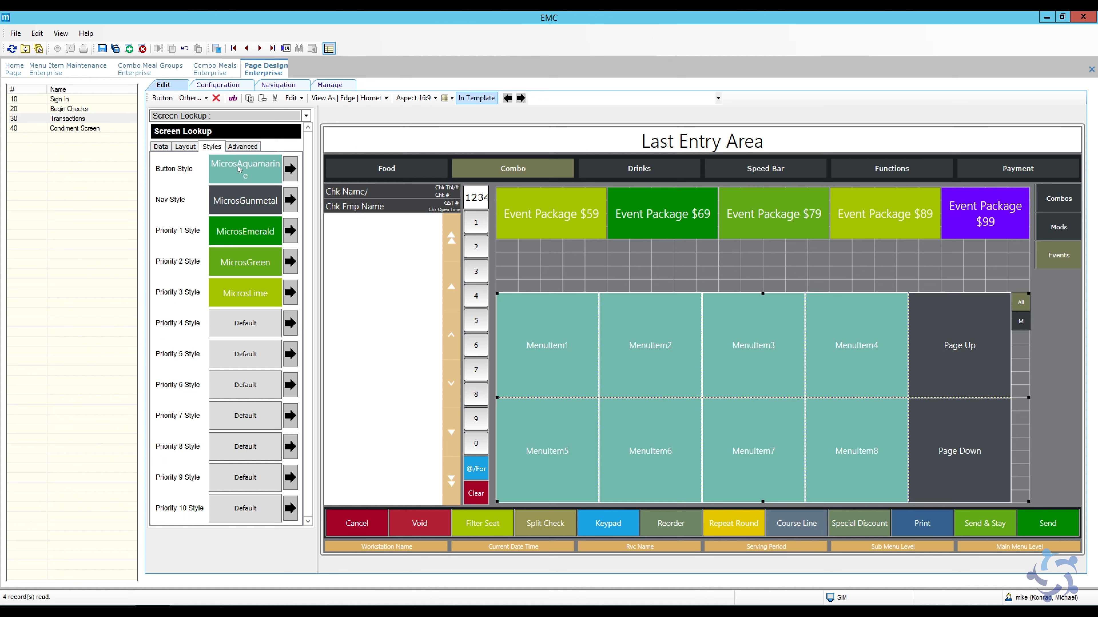
{"action": "left_click", "coordinate": [249, 148]}
{"action": "left_click", "coordinate": [163, 147]}
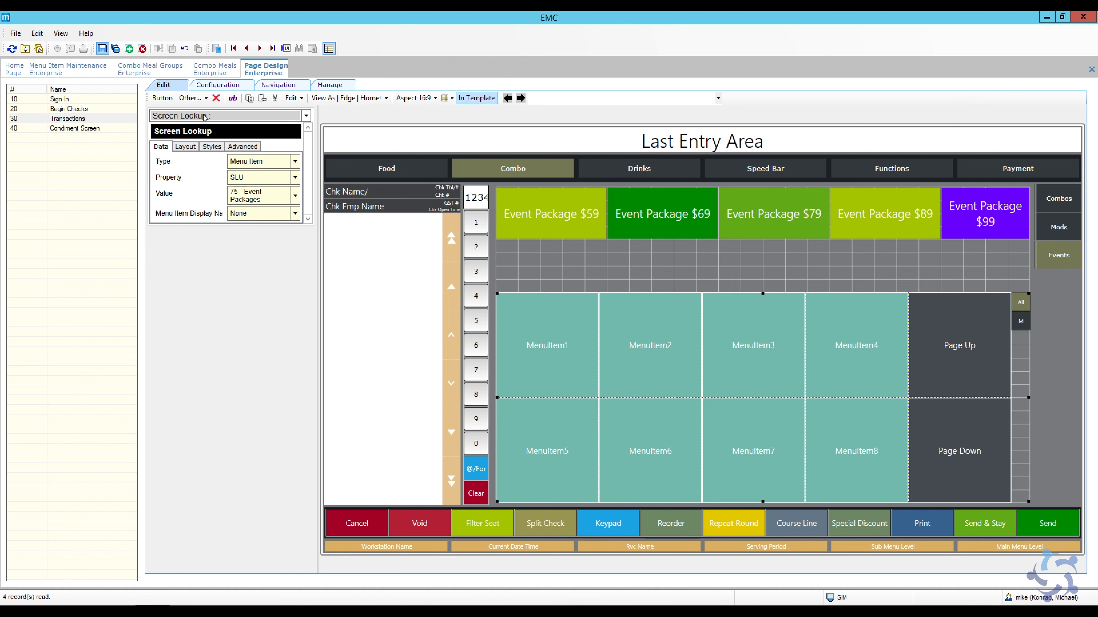
Step: Save the Transactions page, then close the Page Design and Combo Meals modules
{"action": "left_click", "coordinate": [248, 76]}
{"action": "right_click", "coordinate": [255, 74]}
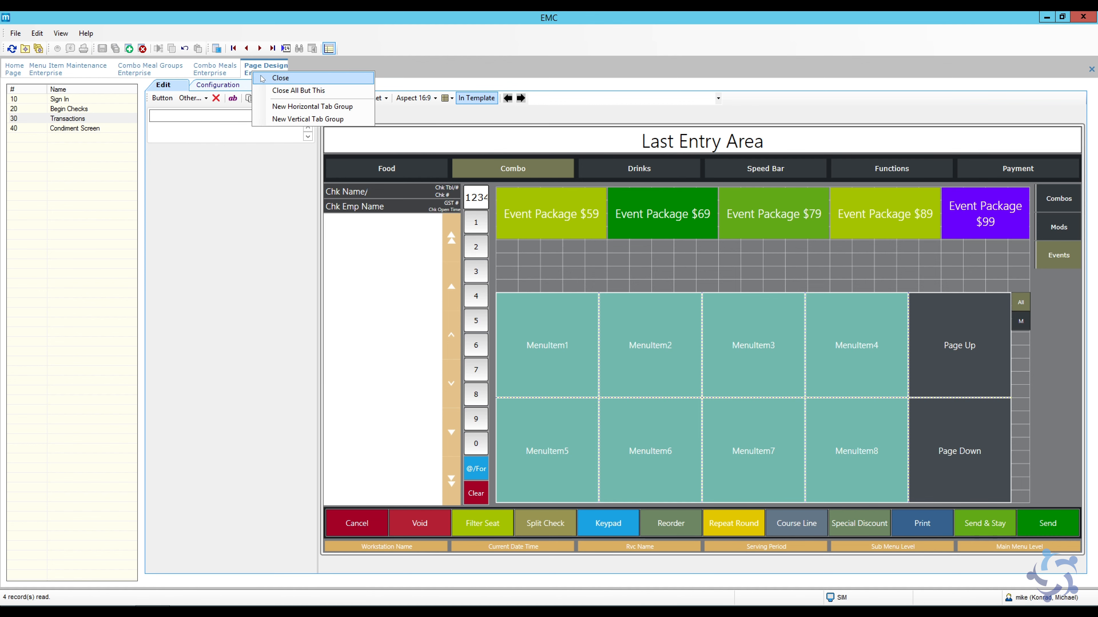
{"action": "left_click", "coordinate": [262, 78]}
{"action": "right_click", "coordinate": [221, 70]}
{"action": "left_click", "coordinate": [242, 78]}
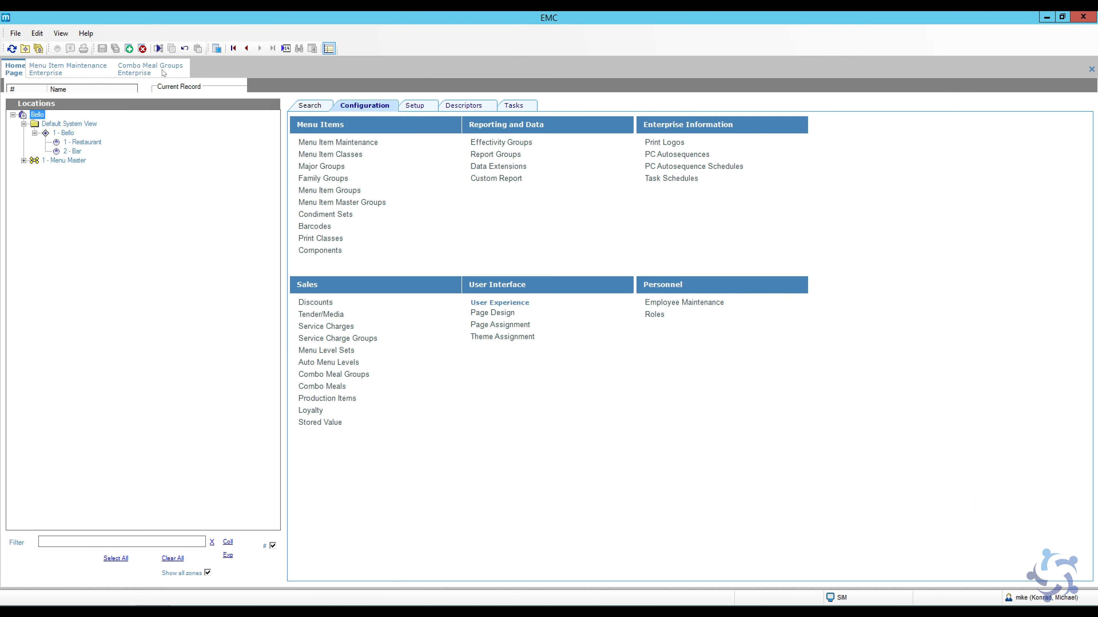
Step: Close the Combo Meal Groups and Menu Item Maintenance modules
{"action": "right_click", "coordinate": [163, 73]}
{"action": "left_click", "coordinate": [160, 76]}
{"action": "right_click", "coordinate": [91, 71]}
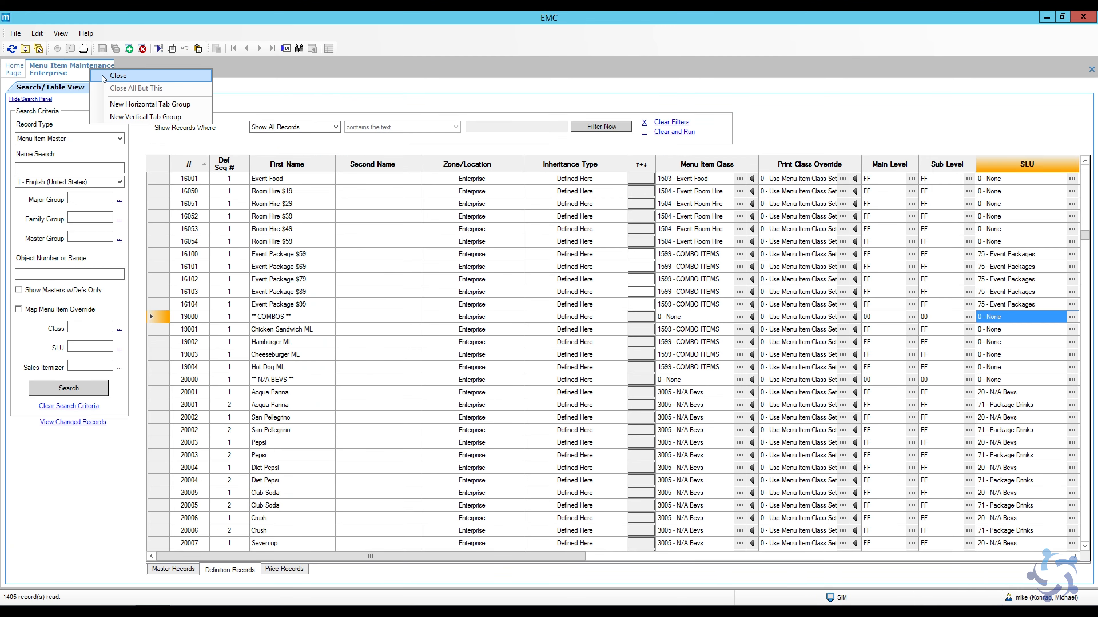
{"action": "left_click", "coordinate": [104, 77]}
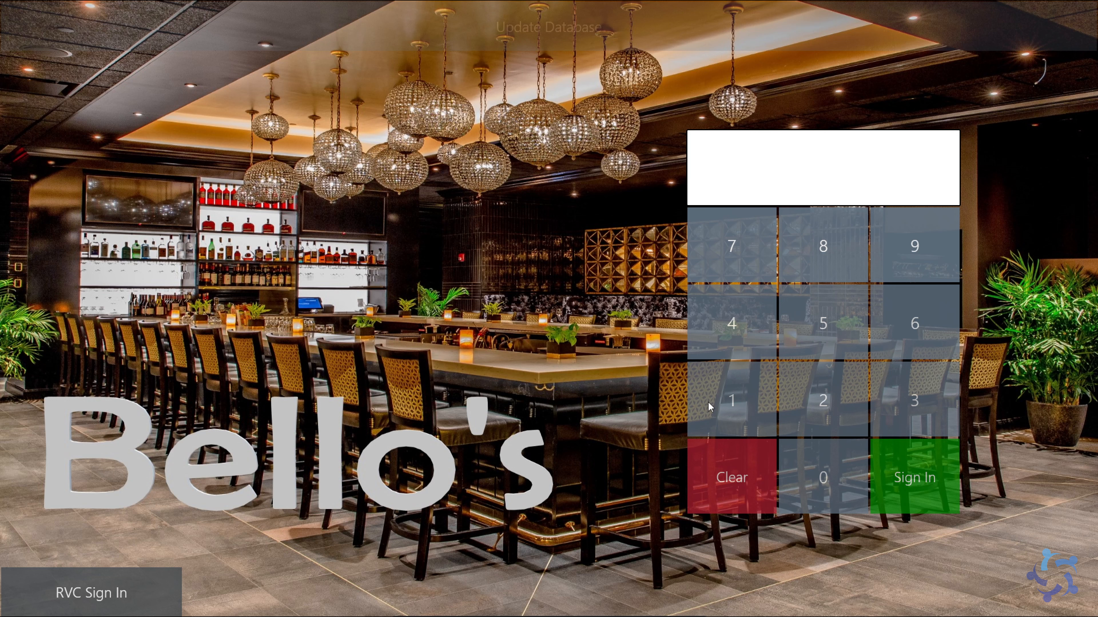
Step: Sign in to the Simphony POS workstation with the employee sign-in number and begin a fast transaction
{"action": "left_click", "coordinate": [721, 406]}
{"action": "left_click", "coordinate": [721, 407]}
{"action": "left_click", "coordinate": [901, 477]}
{"action": "left_click", "coordinate": [432, 101]}
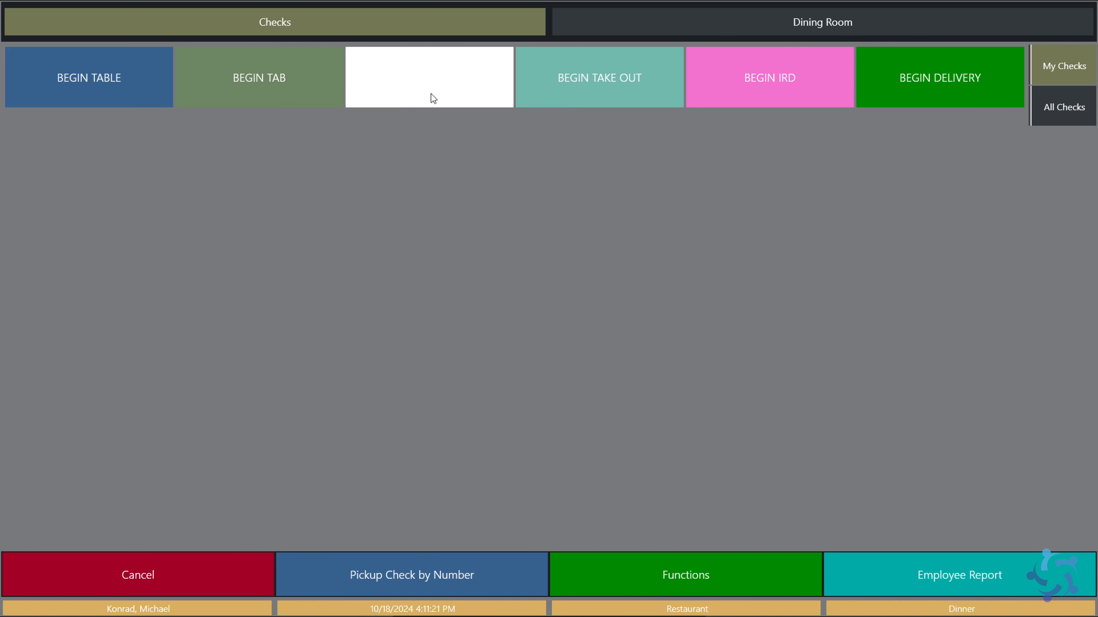
Step: View the Events page of the Combo screen, then cancel the check
{"action": "left_click", "coordinate": [379, 69]}
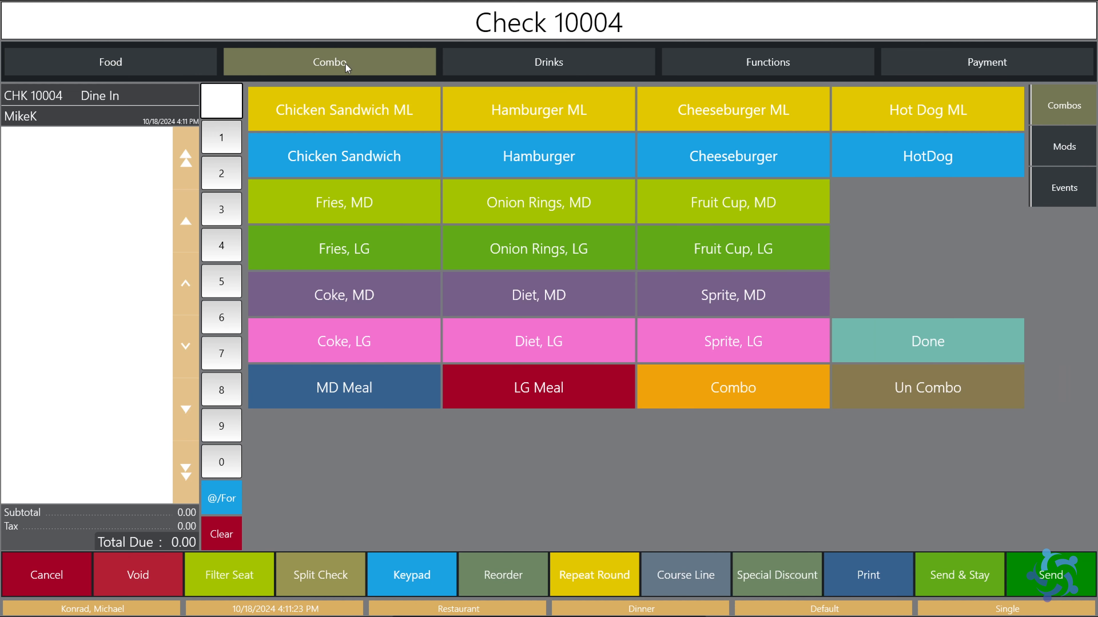
{"action": "left_click", "coordinate": [1054, 188]}
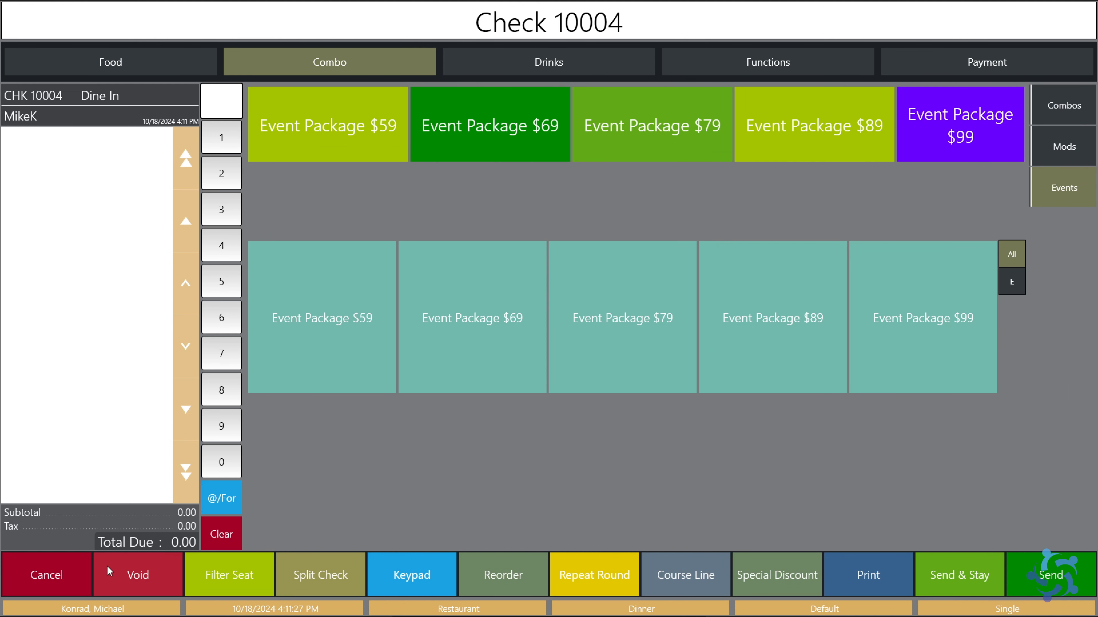
{"action": "left_click", "coordinate": [44, 575]}
{"action": "left_click", "coordinate": [514, 331]}
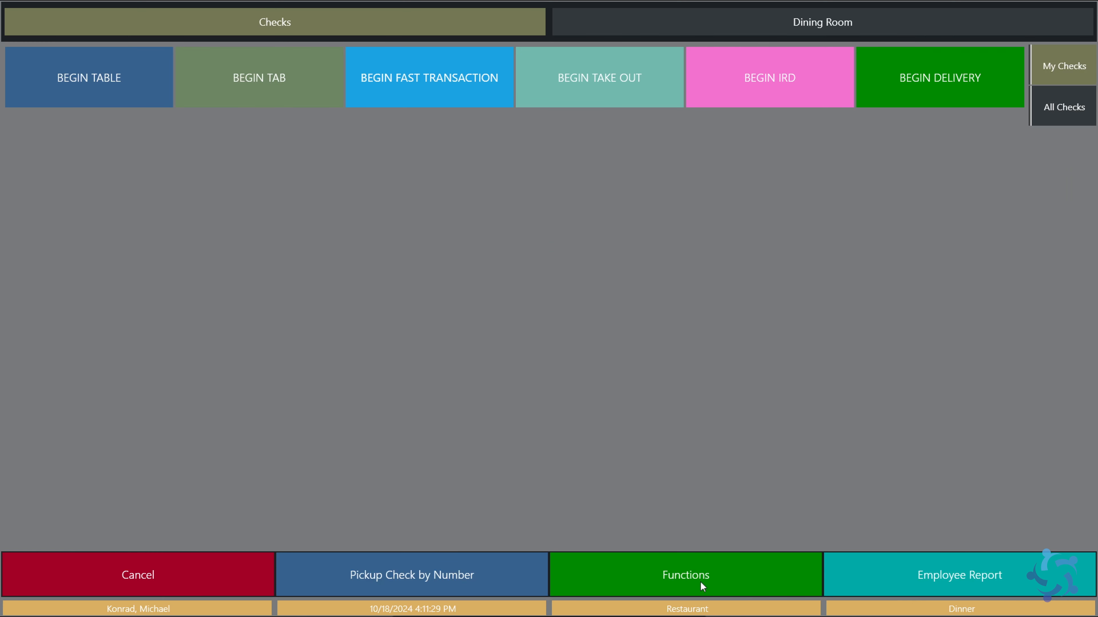
Step: View the employee financial report for today's current shift, then close it
{"action": "left_click", "coordinate": [918, 574]}
{"action": "left_click", "coordinate": [978, 609]}
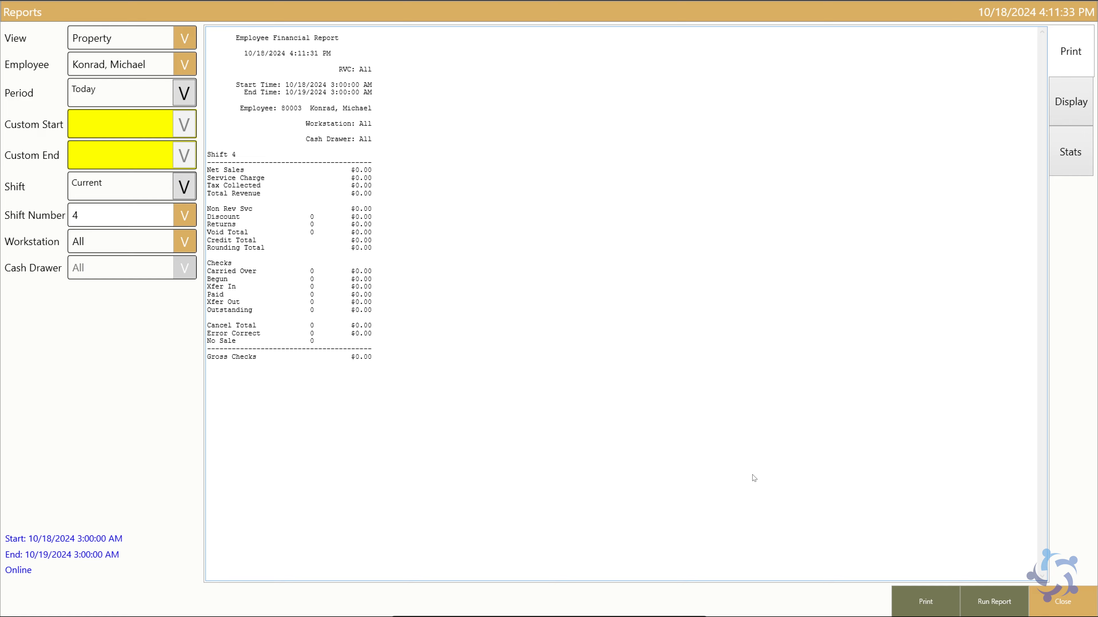
{"action": "left_click", "coordinate": [1059, 602]}
Step: Begin a new fast transaction and order Event Package $59 from the Combo screen's Events page
{"action": "left_click", "coordinate": [463, 79]}
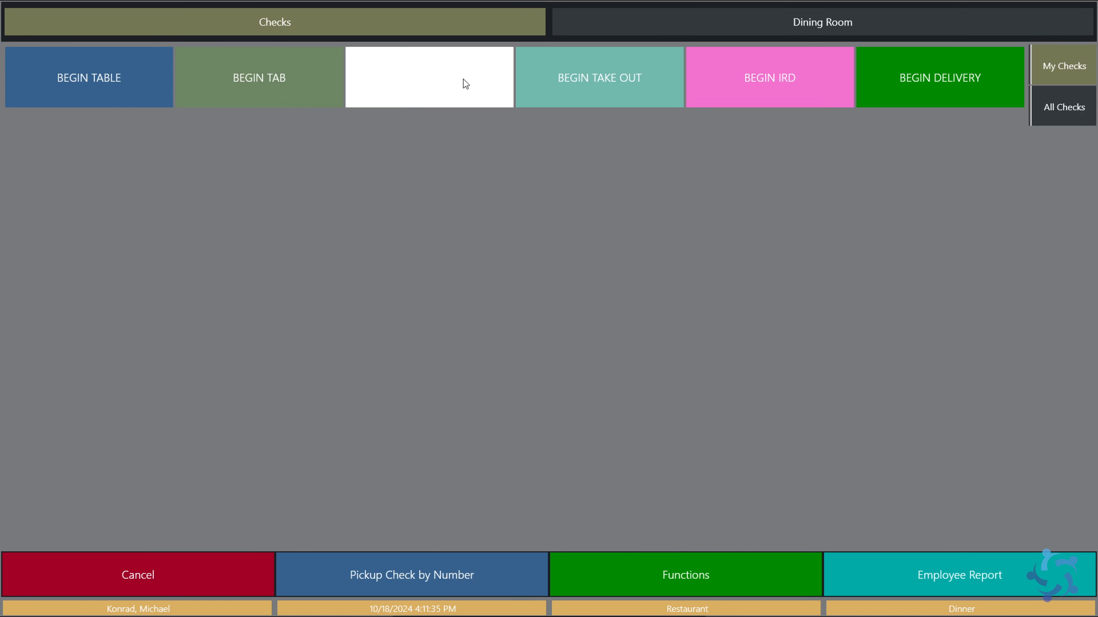
{"action": "left_click", "coordinate": [426, 62]}
{"action": "left_click", "coordinate": [1062, 199]}
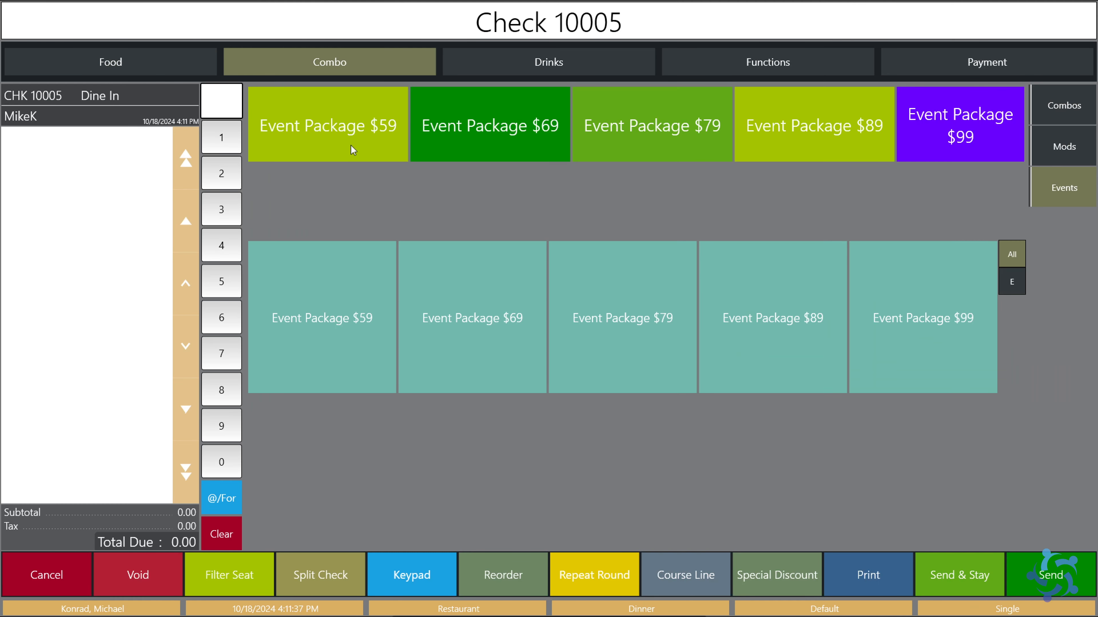
{"action": "left_click", "coordinate": [337, 135]}
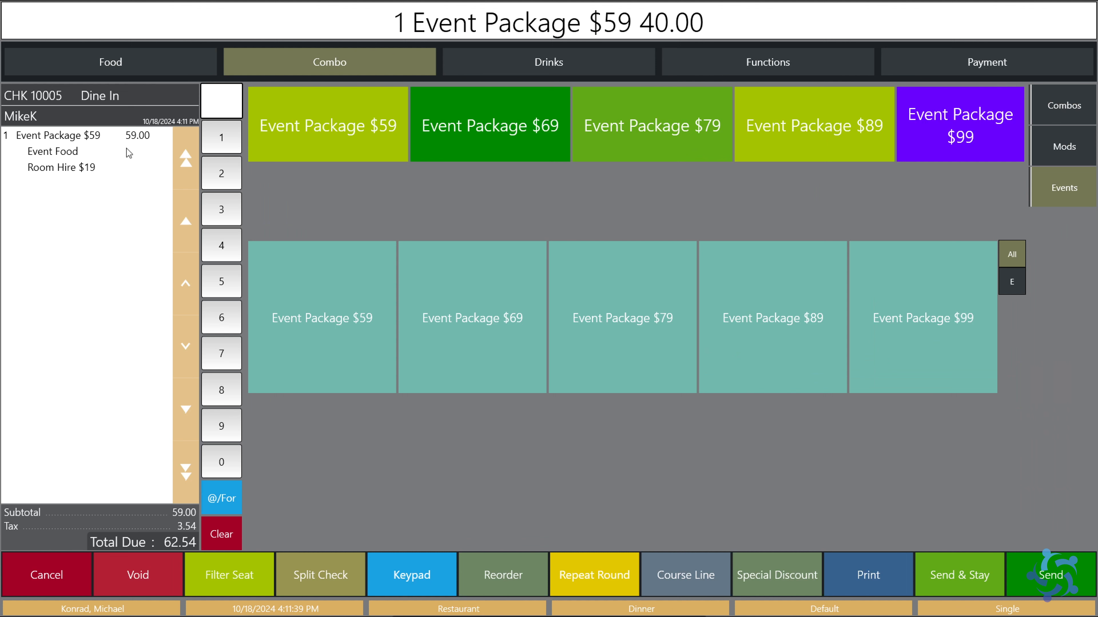
Step: Review the package's Event Food and Room Hire $19 lines on the check, then print the check
{"action": "left_click", "coordinate": [66, 152]}
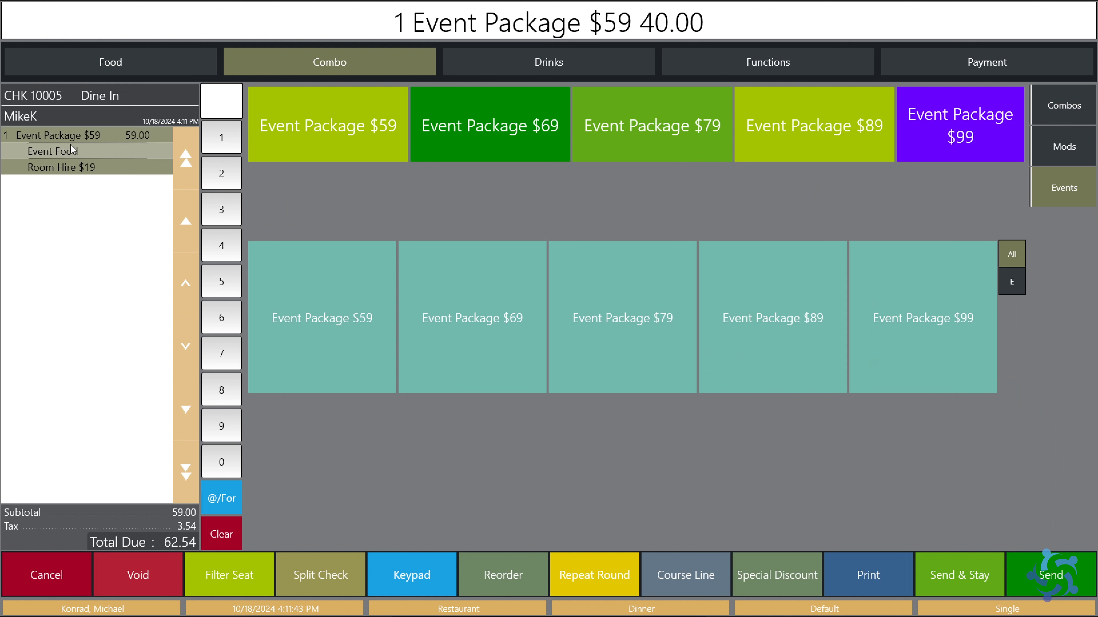
{"action": "left_click", "coordinate": [81, 139]}
{"action": "left_click", "coordinate": [70, 169]}
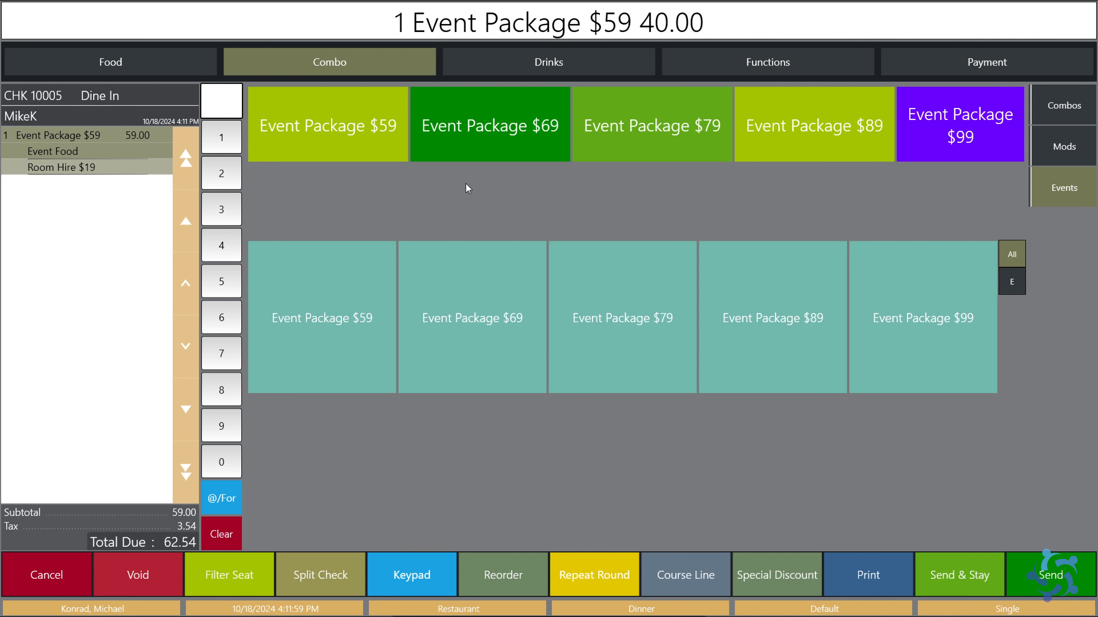
{"action": "left_click", "coordinate": [867, 576]}
Step: Minimize the POS client using the manager functions and confirm
{"action": "left_click", "coordinate": [703, 591]}
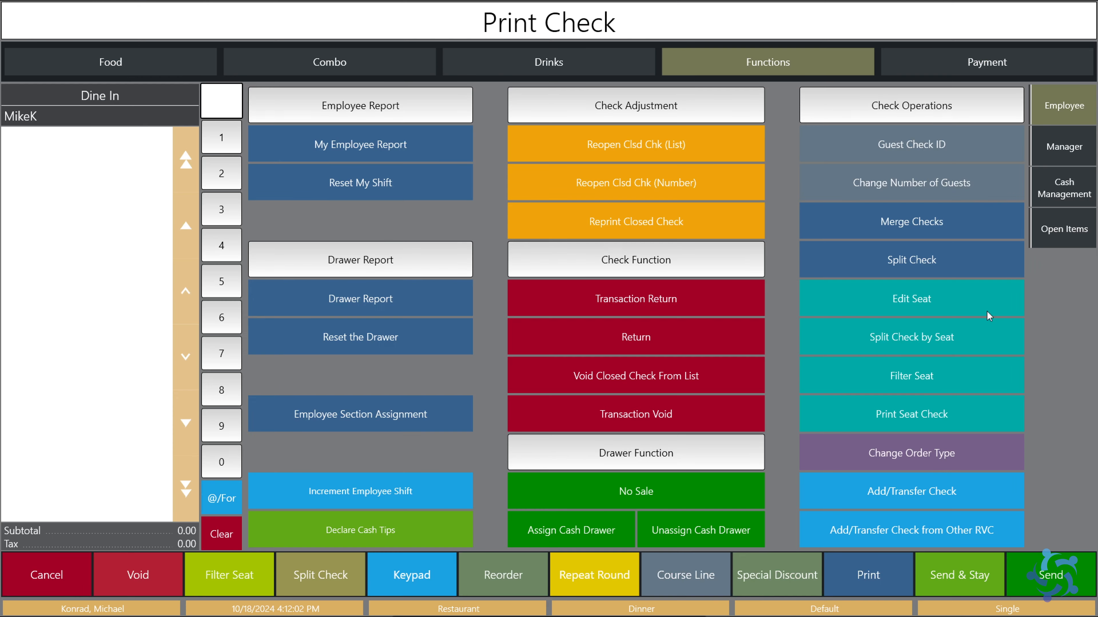
{"action": "left_click", "coordinate": [1051, 161]}
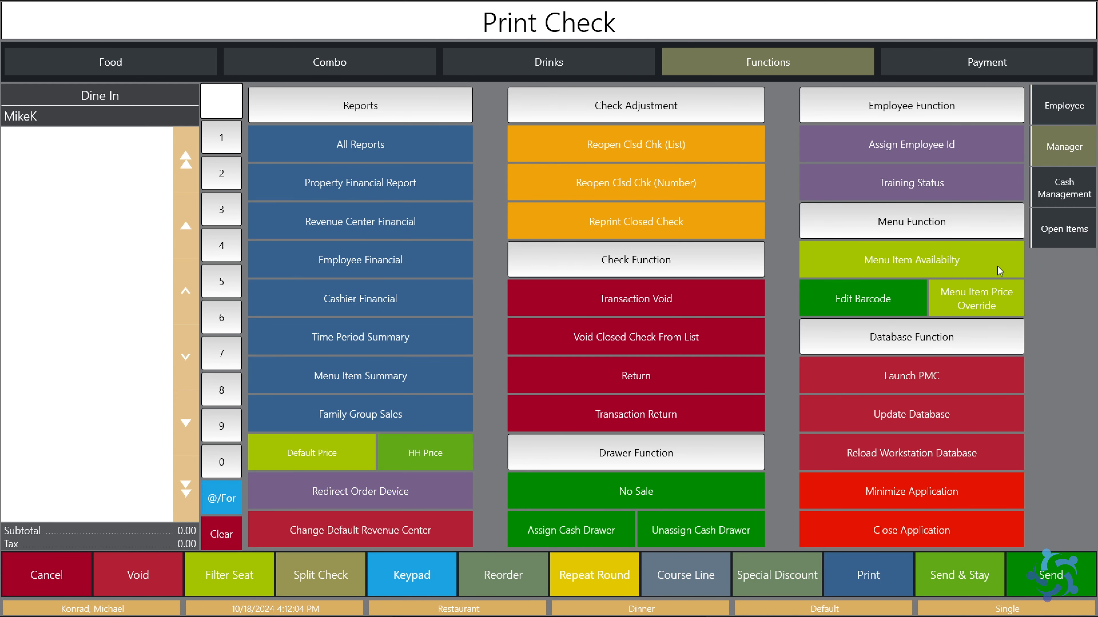
{"action": "left_click", "coordinate": [911, 494]}
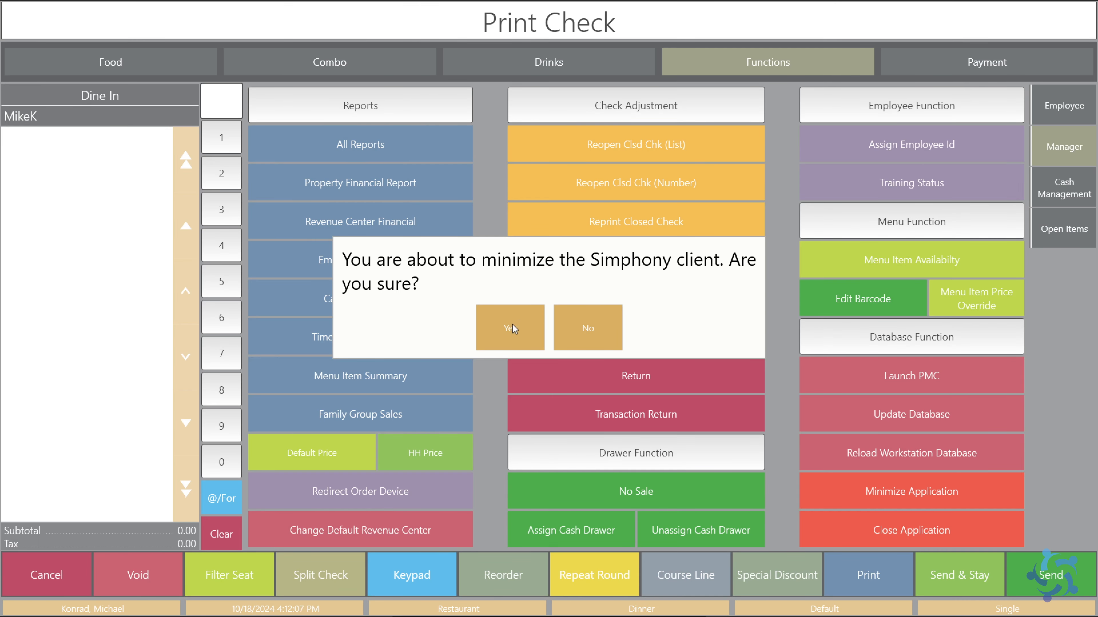
{"action": "left_click", "coordinate": [514, 329]}
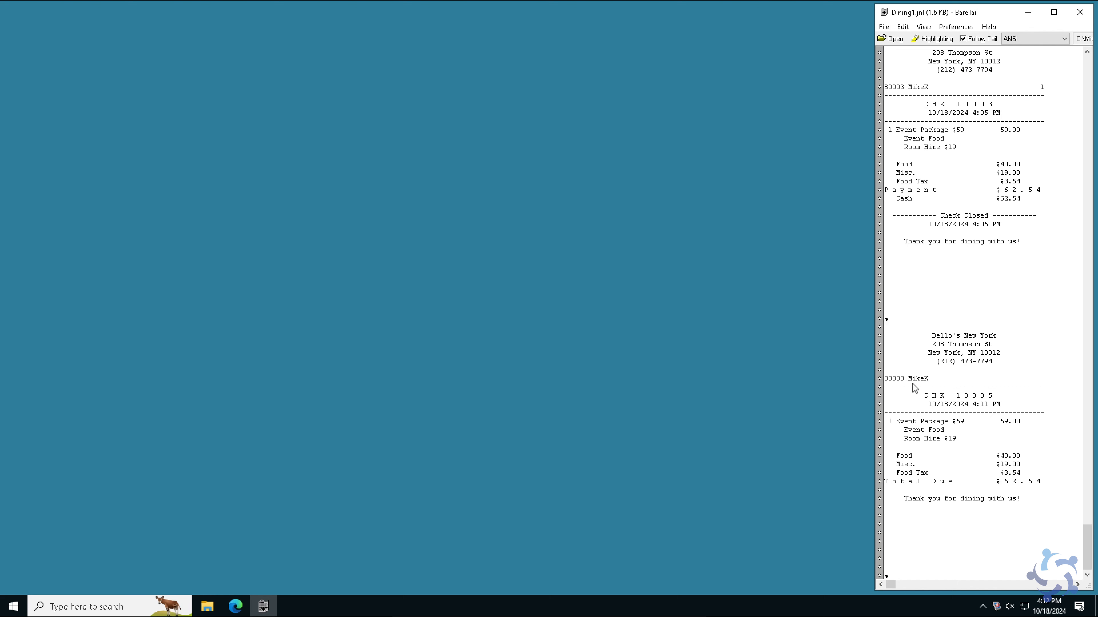
Step: Examine the Event Package $59, Event Food and Room Hire $19 lines of the latest printed check in the BareTail journal
{"action": "left_click", "coordinate": [902, 425]}
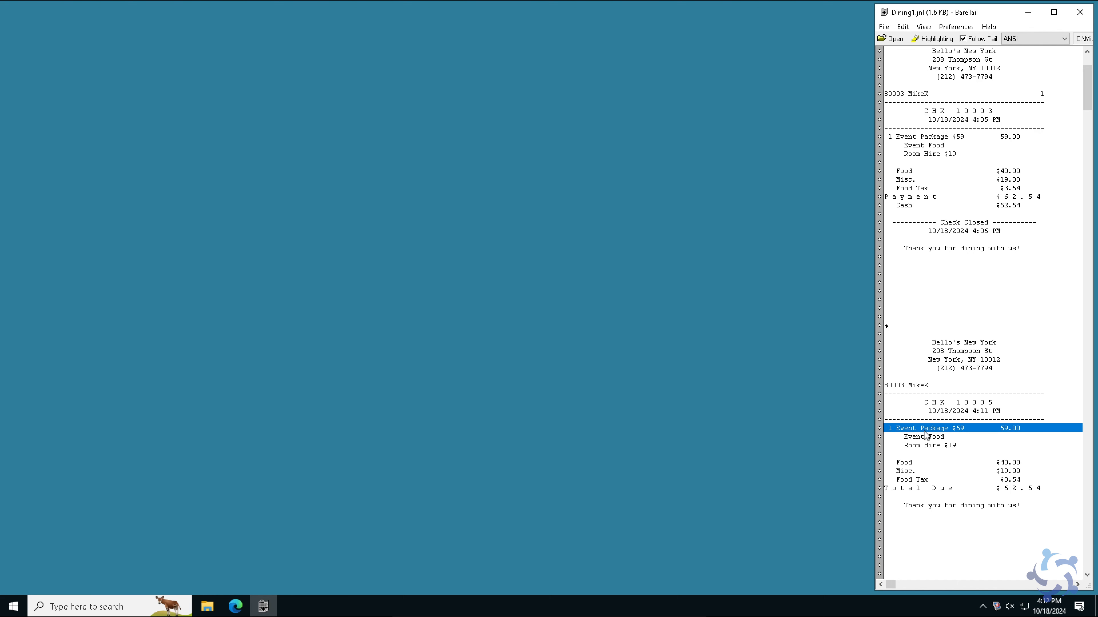
{"action": "left_click", "coordinate": [937, 440]}
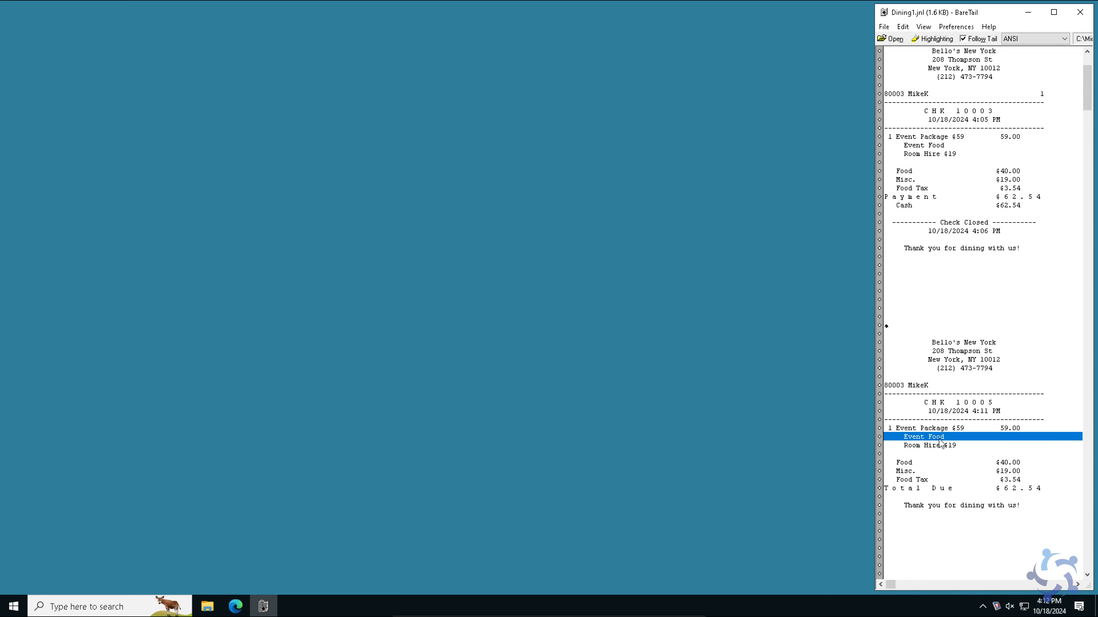
{"action": "left_click", "coordinate": [955, 448]}
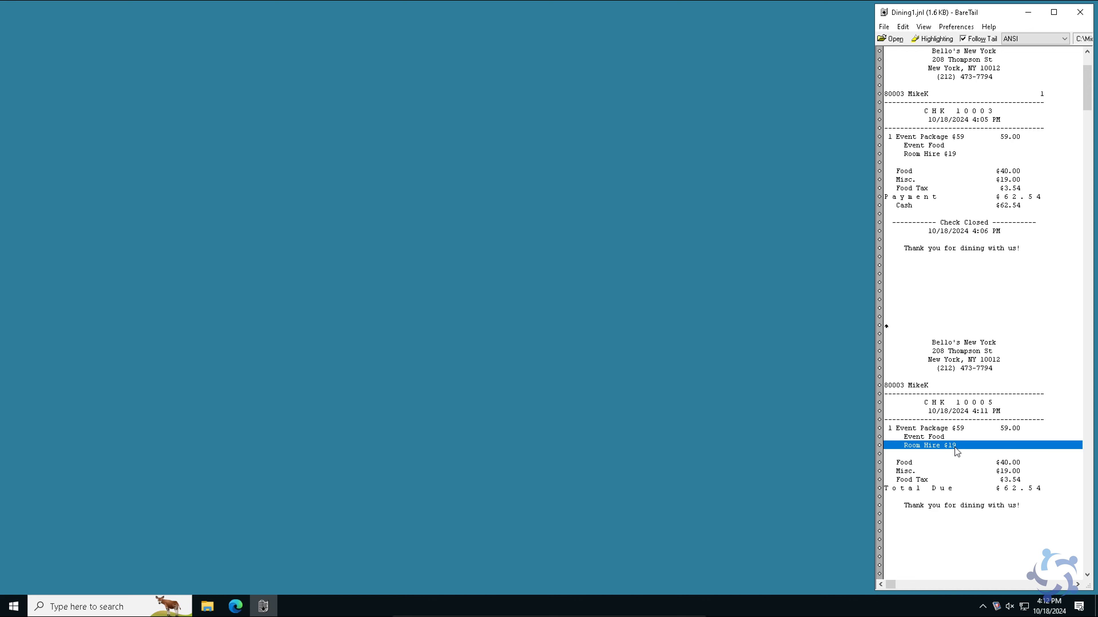
{"action": "left_click", "coordinate": [928, 438]}
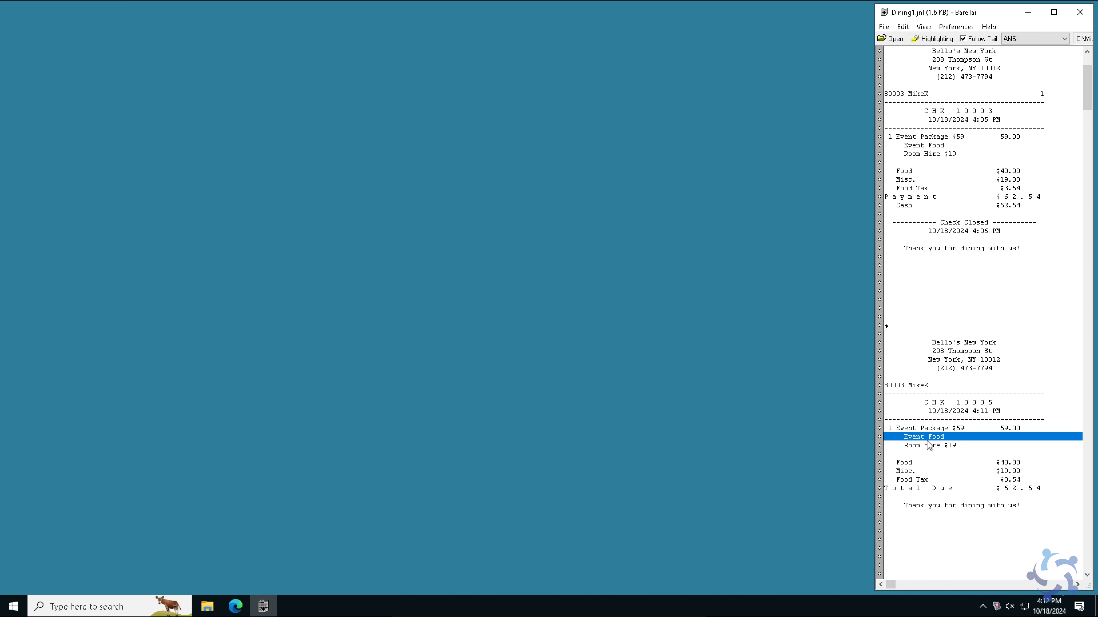
{"action": "left_click", "coordinate": [924, 439]}
{"action": "left_click", "coordinate": [927, 447]}
{"action": "left_click", "coordinate": [926, 439]}
{"action": "left_click", "coordinate": [928, 447]}
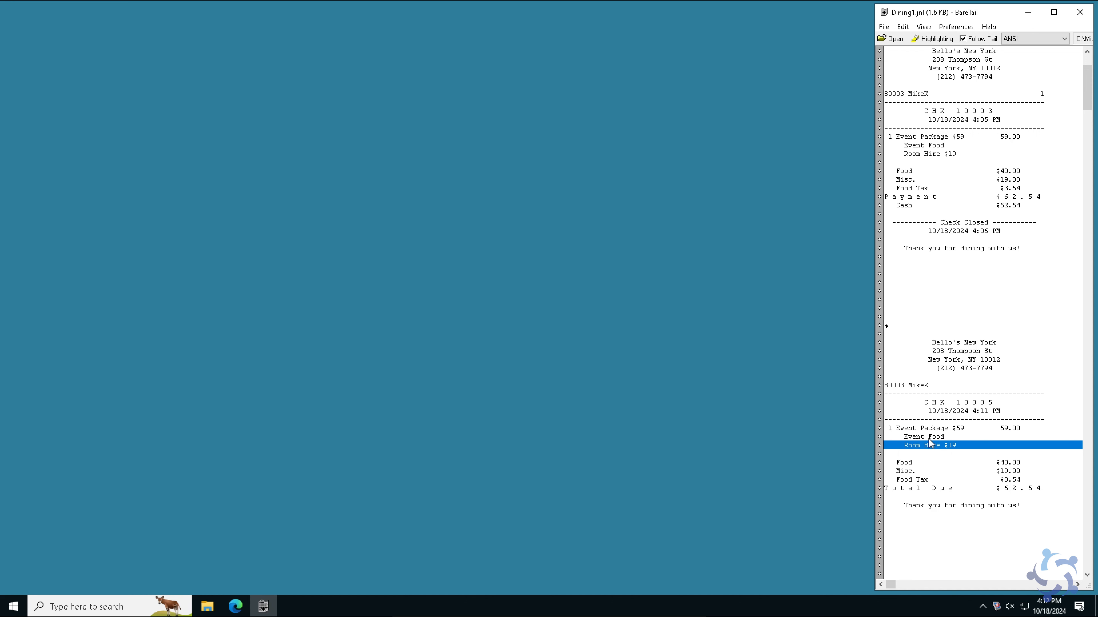
{"action": "left_click", "coordinate": [928, 440]}
{"action": "left_click", "coordinate": [930, 445]}
{"action": "left_click", "coordinate": [957, 430]}
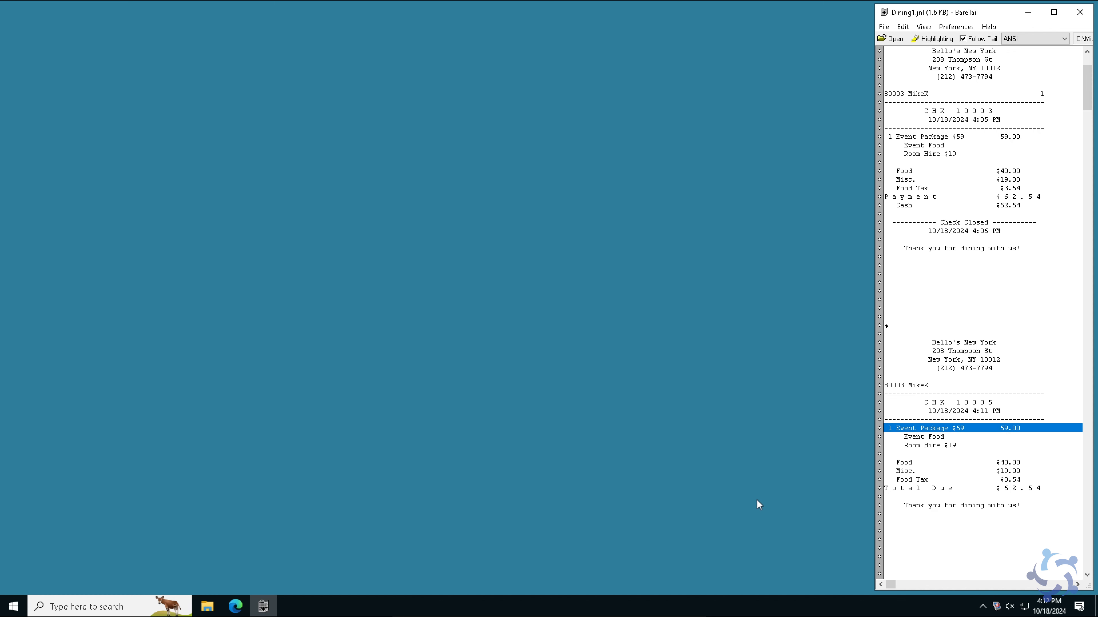
{"action": "left_click", "coordinate": [927, 439]}
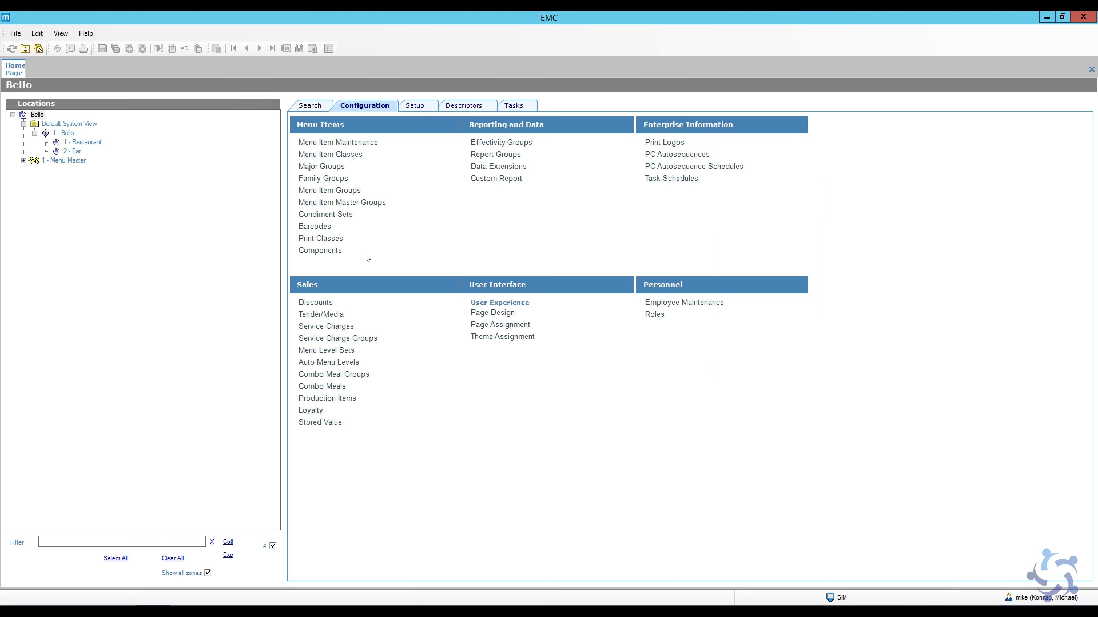
Step: In EMC, list all Menu Item Maintenance master records, then open Menu Item Classes and place it ahead of Menu Item Maintenance
{"action": "left_click", "coordinate": [346, 146]}
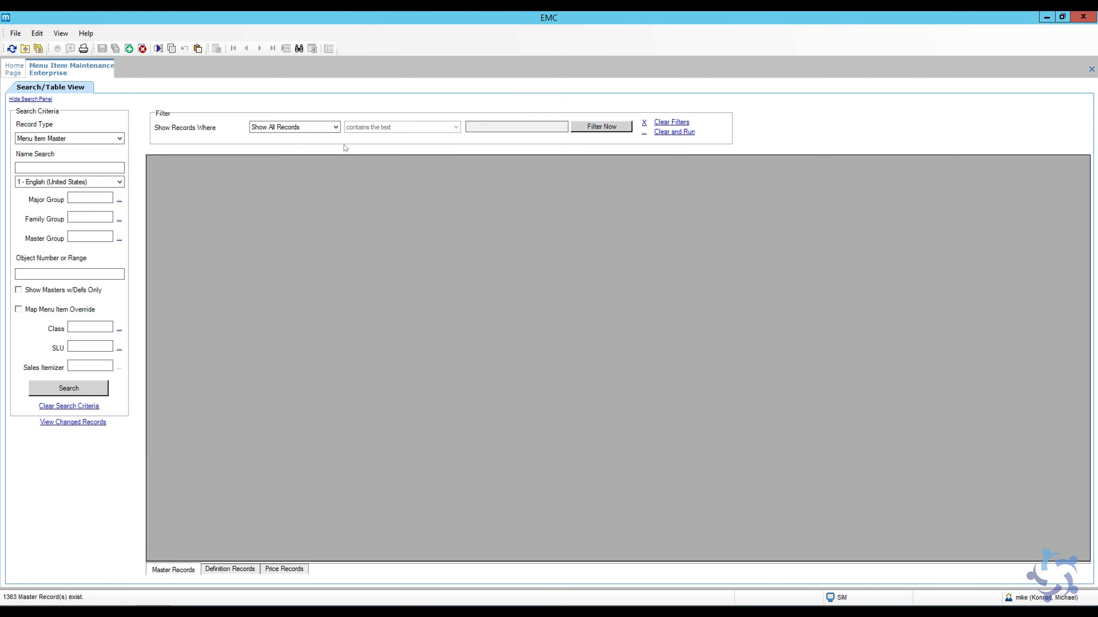
{"action": "left_click", "coordinate": [86, 390]}
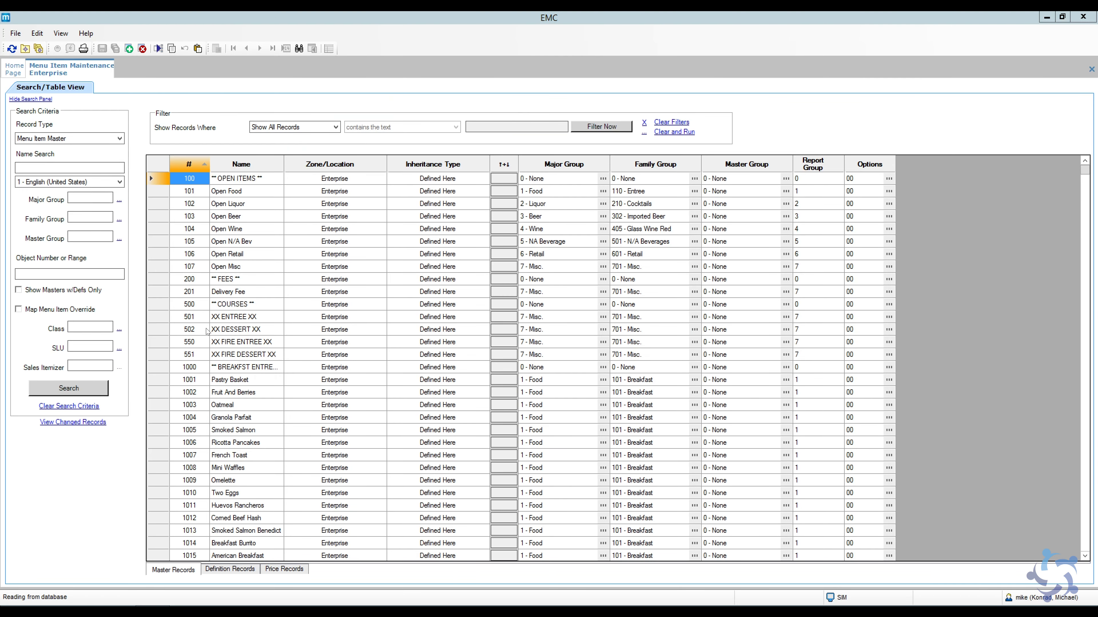
{"action": "left_click", "coordinate": [15, 73]}
{"action": "left_click", "coordinate": [345, 155]}
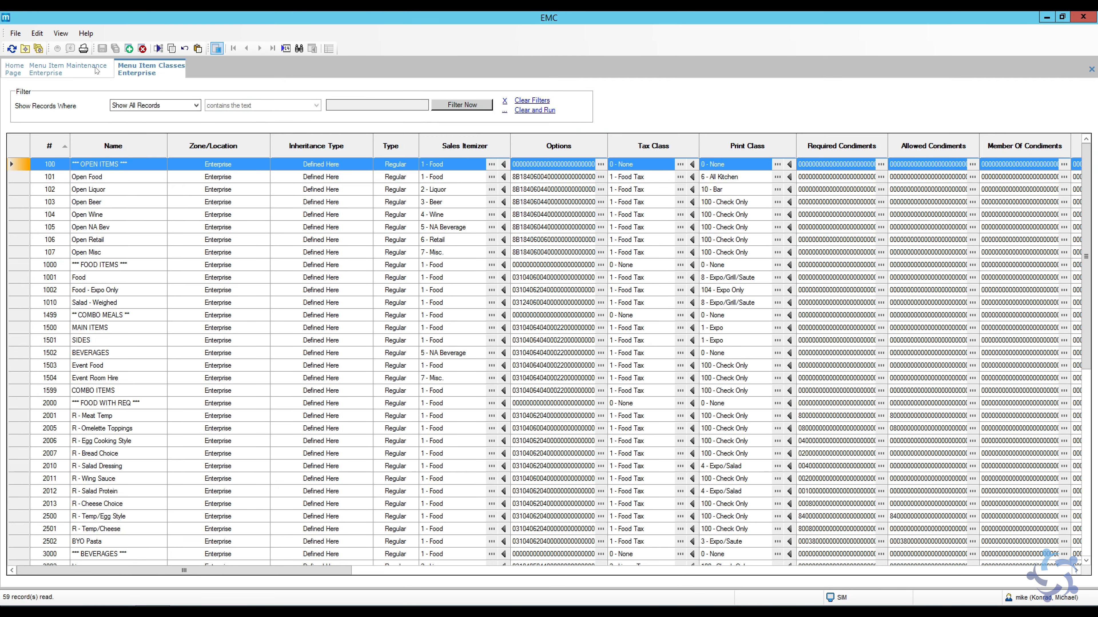
{"action": "left_click_drag", "start_coordinate": [148, 66], "coordinate": [69, 69]}
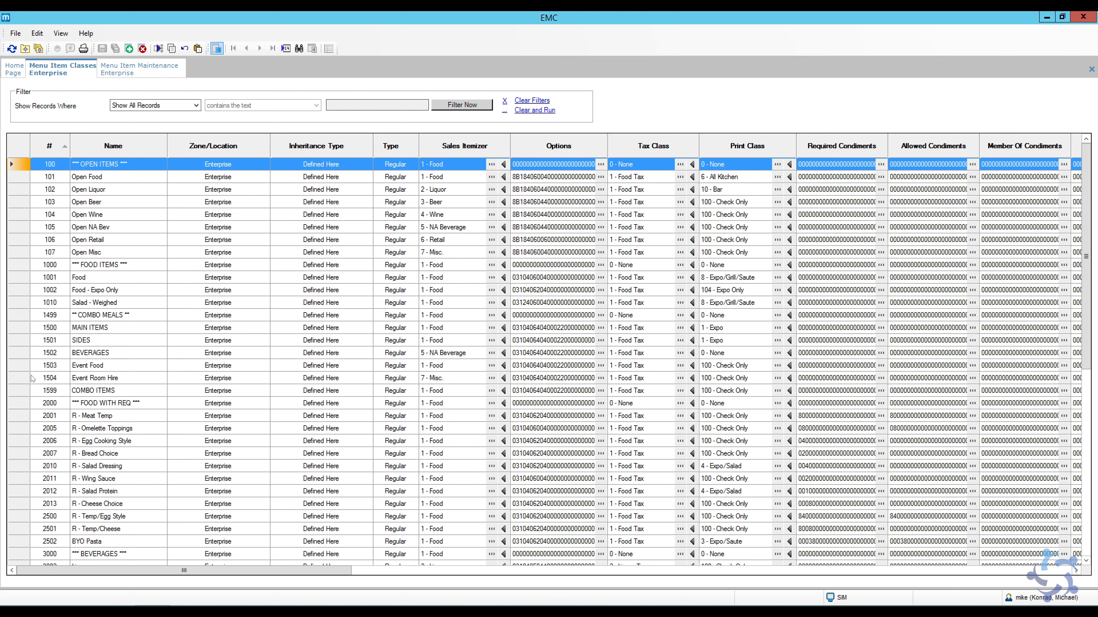
Step: Set the print class of menu item class 1503 Event Food to 0 - None
{"action": "left_click", "coordinate": [12, 366]}
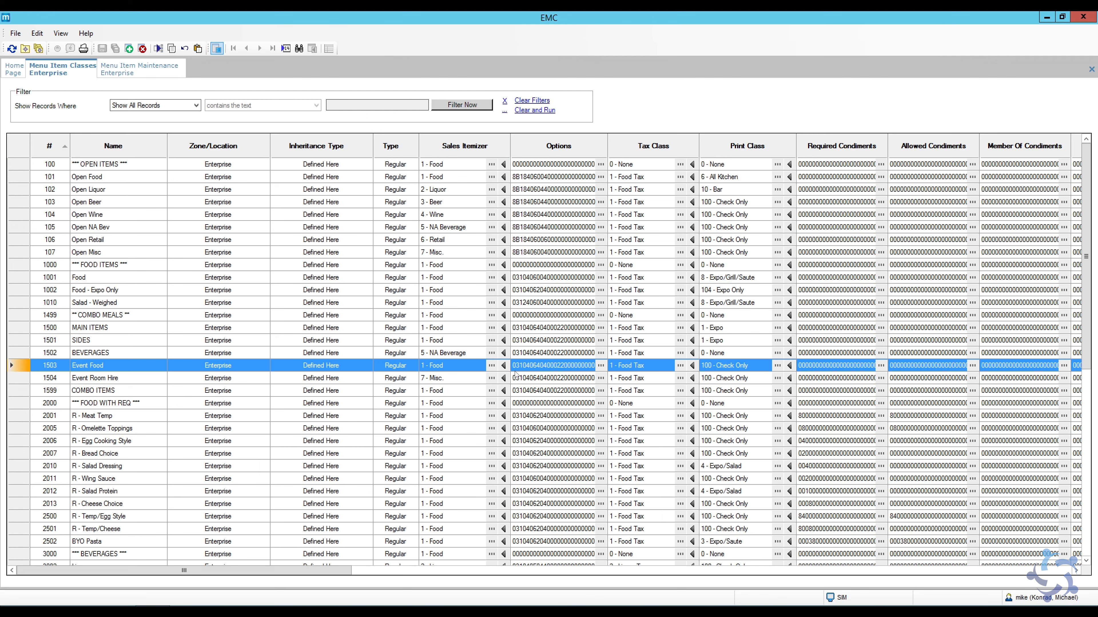
{"action": "left_click", "coordinate": [777, 366]}
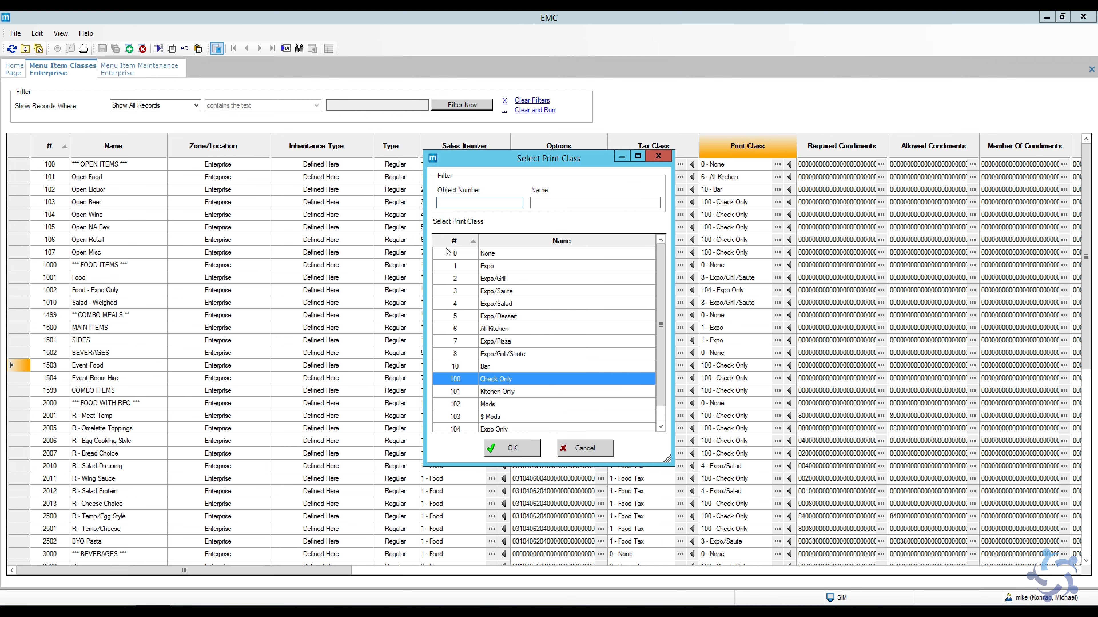
{"action": "left_click", "coordinate": [506, 258]}
{"action": "left_click", "coordinate": [514, 449]}
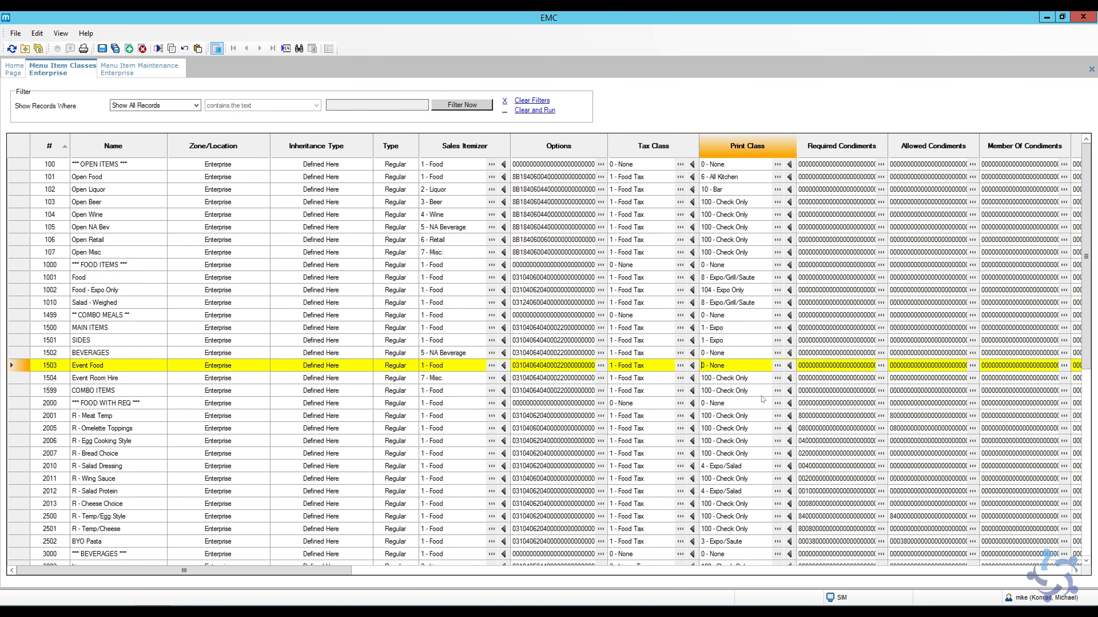
Step: Set the print class of menu item class 1504 Event Room Hire to 0 - None
{"action": "left_click", "coordinate": [121, 380]}
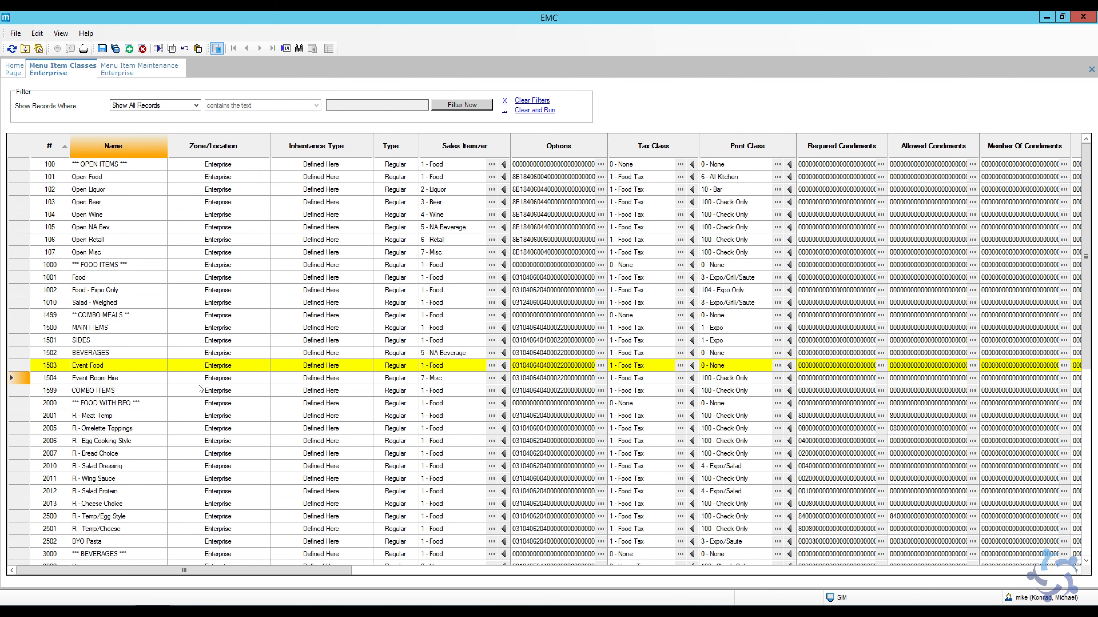
{"action": "left_click", "coordinate": [777, 378]}
{"action": "left_click", "coordinate": [492, 254]}
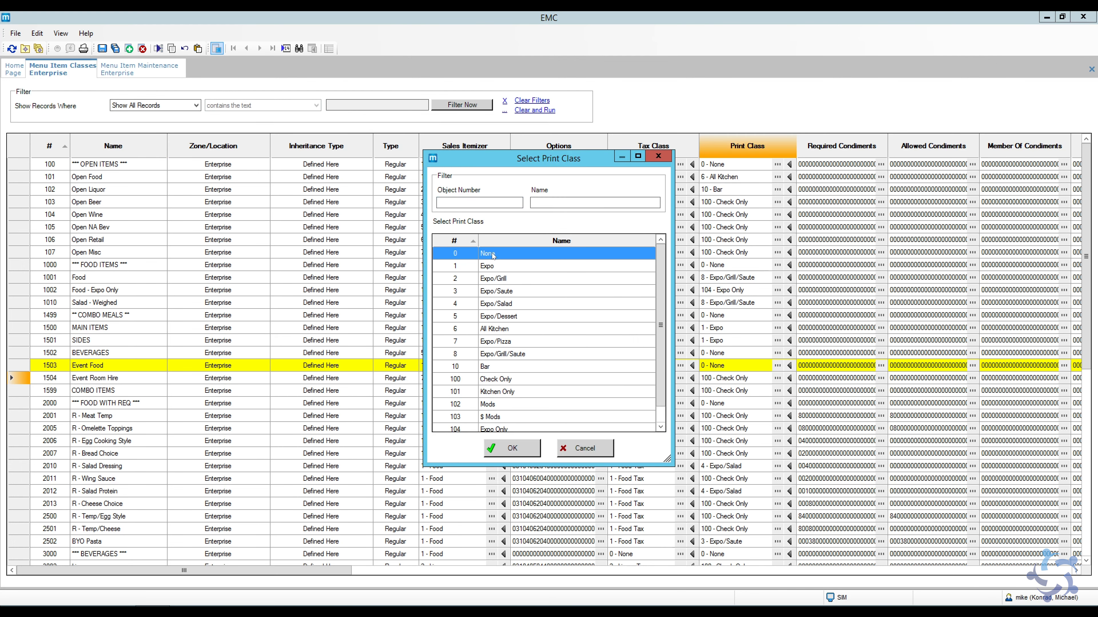
{"action": "left_click", "coordinate": [512, 448]}
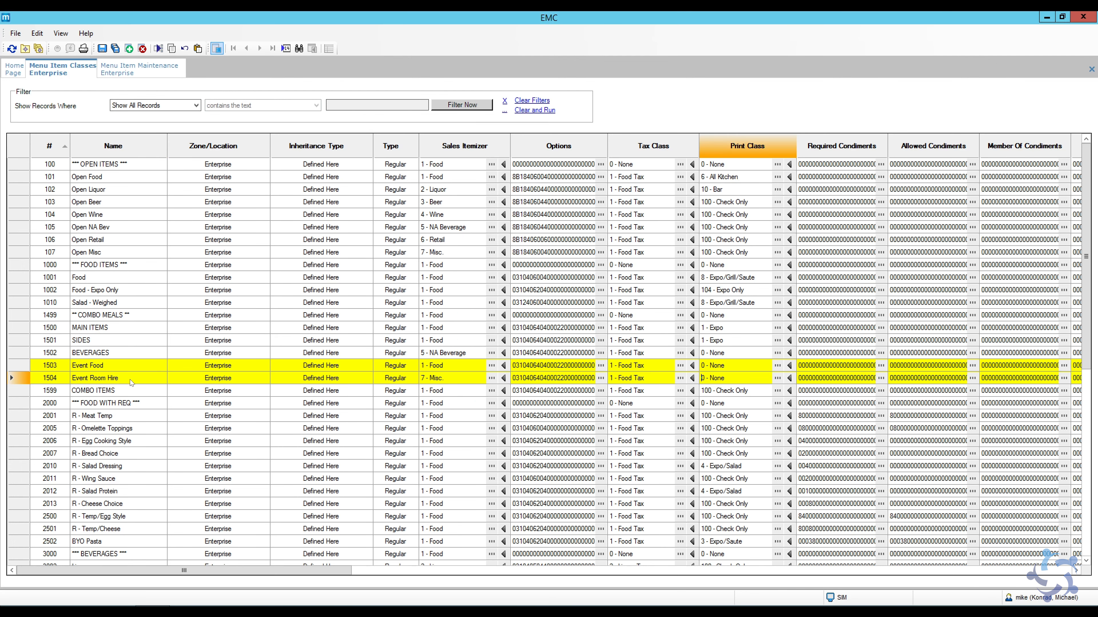
Step: Find the text "combo" in the Name field of the Menu Item Maintenance master records
{"action": "left_click", "coordinate": [126, 73]}
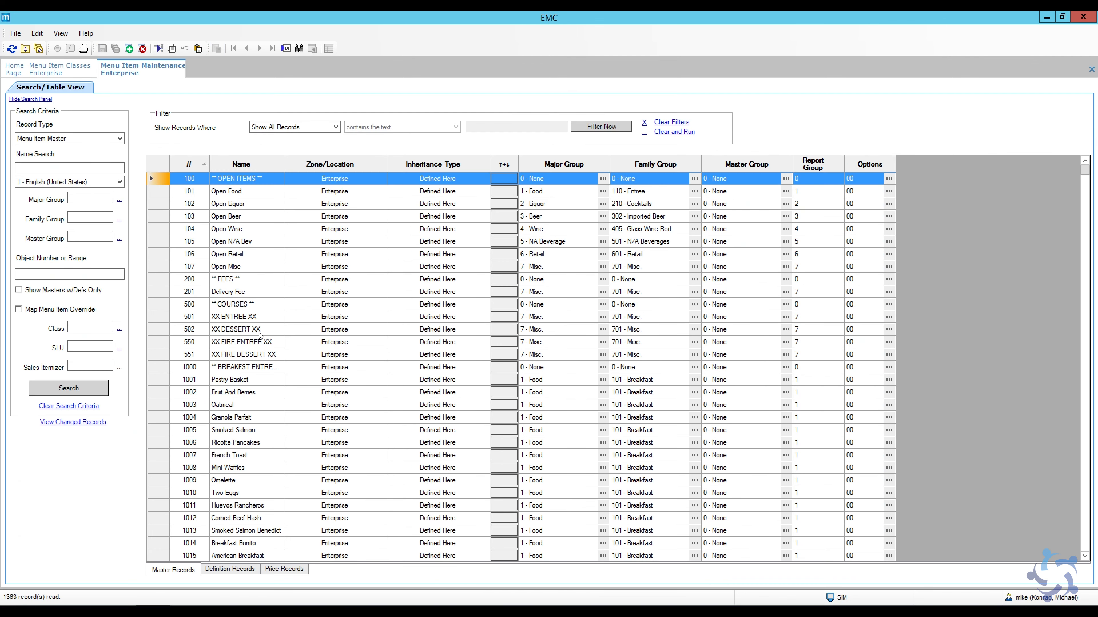
{"action": "key", "text": "ctrl+f"}
{"action": "left_click", "coordinate": [660, 302]}
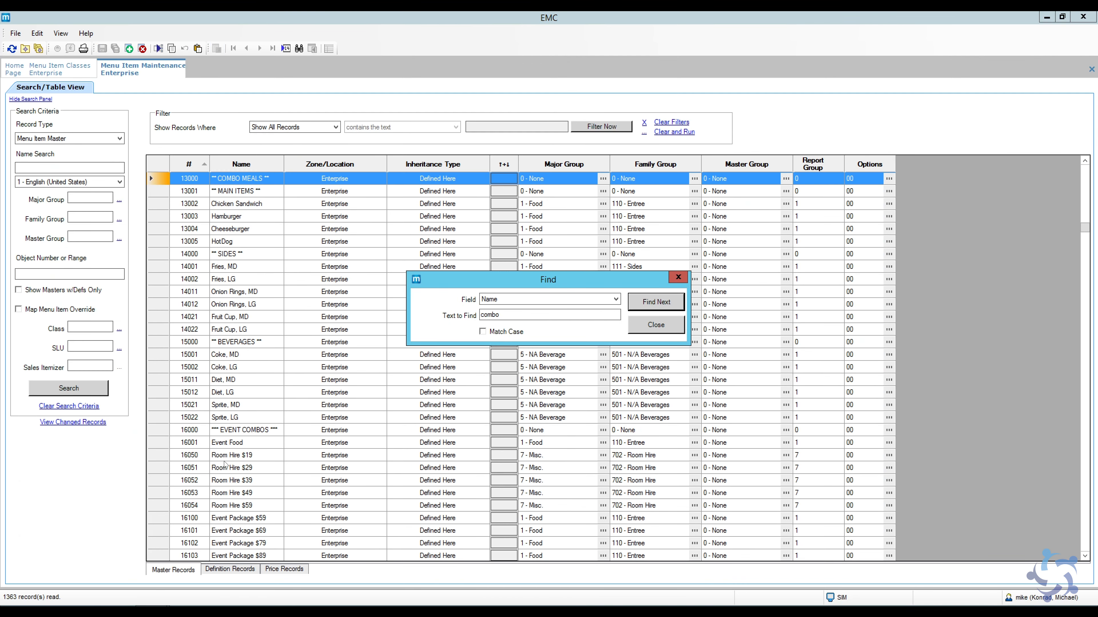
Step: Show the definition record of menu item 16001 Event Food and check its available print class overrides
{"action": "left_click", "coordinate": [656, 325]}
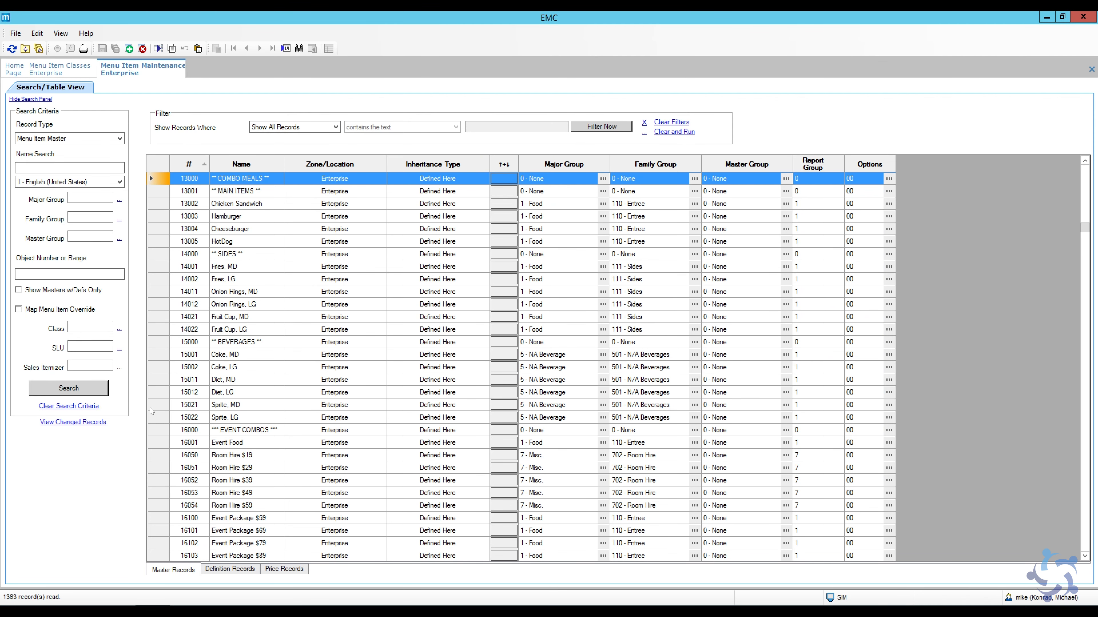
{"action": "left_click", "coordinate": [161, 443]}
{"action": "left_click", "coordinate": [229, 570]}
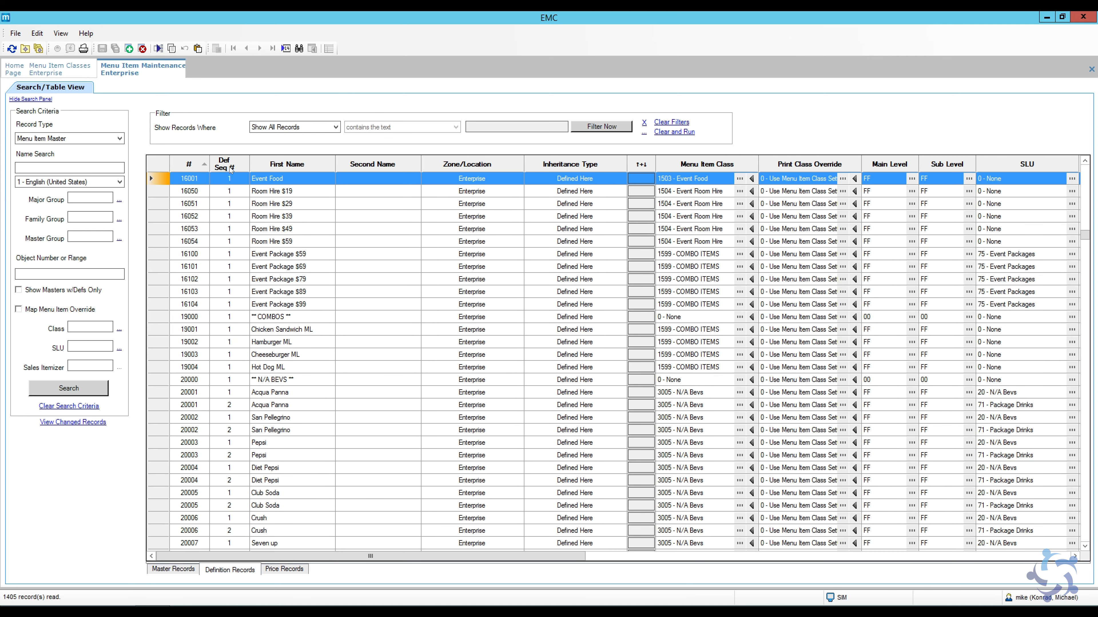
{"action": "scroll", "coordinate": [320, 204], "scroll_direction": "up", "scroll_amount": 2}
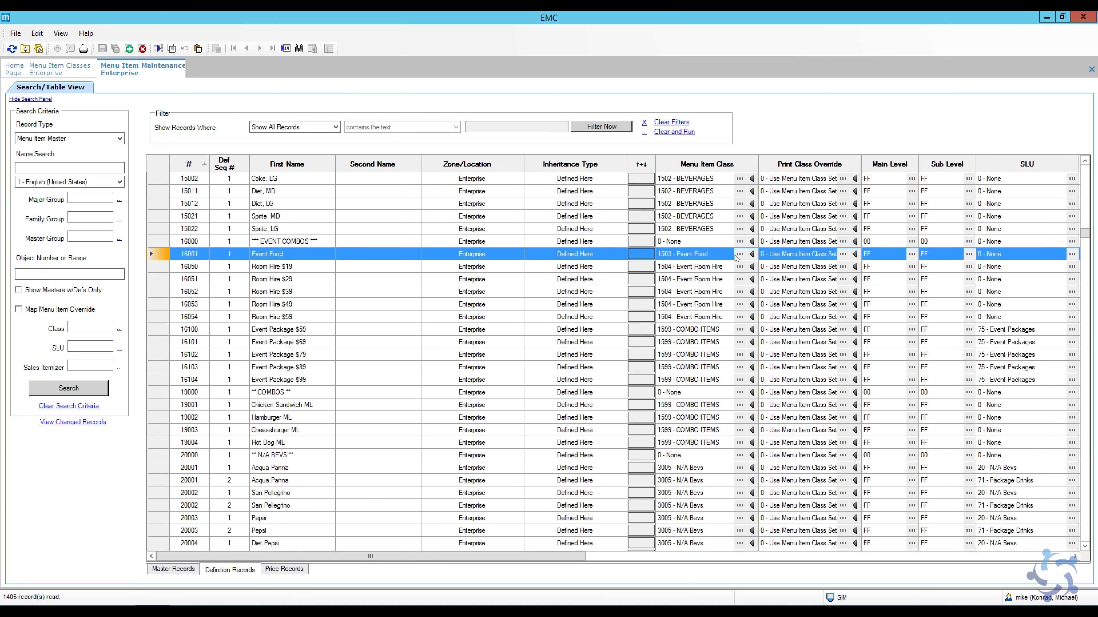
{"action": "left_click", "coordinate": [843, 254]}
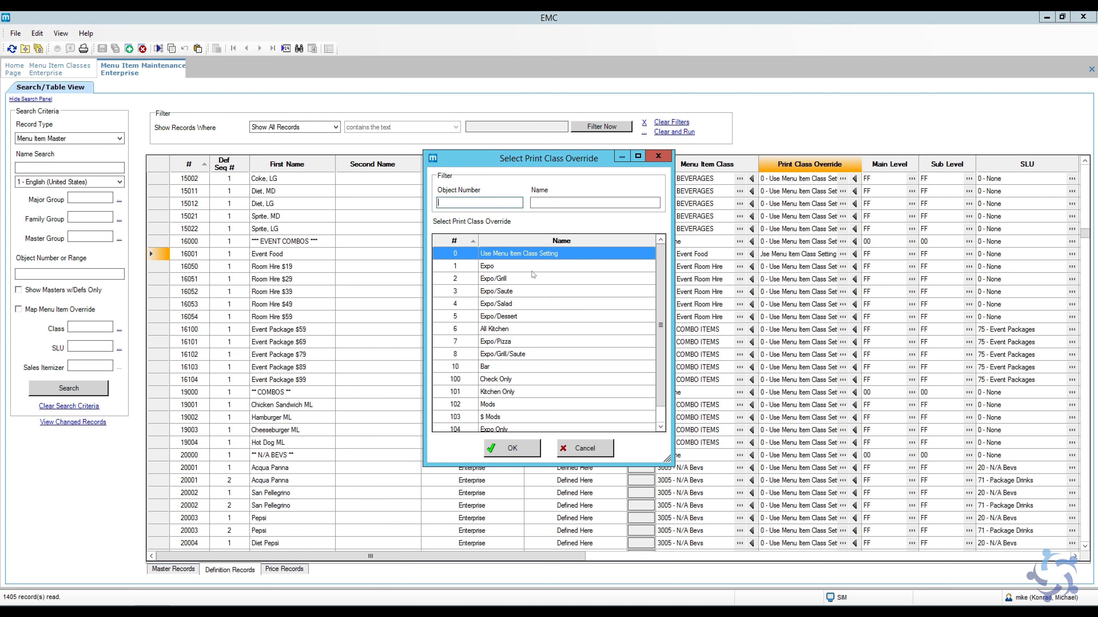
{"action": "mouse_move", "coordinate": [658, 304]}
{"action": "left_mouse_down"}
{"action": "mouse_move", "coordinate": [663, 350]}
{"action": "mouse_move", "coordinate": [660, 302]}
{"action": "left_mouse_up"}
{"action": "left_click", "coordinate": [580, 448]}
Step: Add print class 200 named None in Print Classes and open the new record's details
{"action": "left_click", "coordinate": [854, 255]}
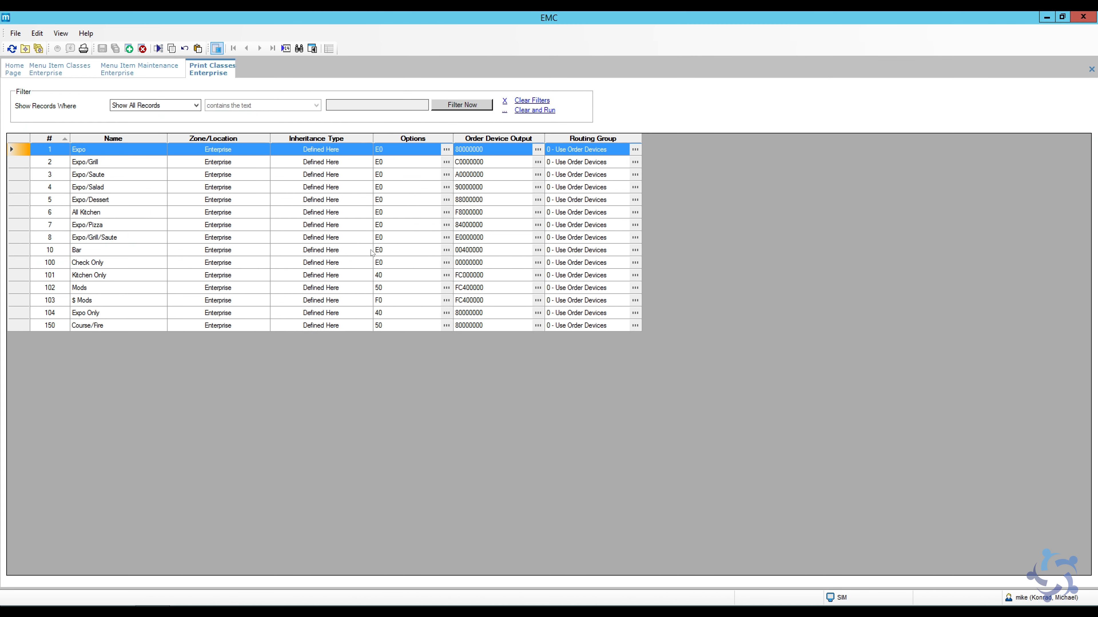
{"action": "left_click", "coordinate": [129, 48]}
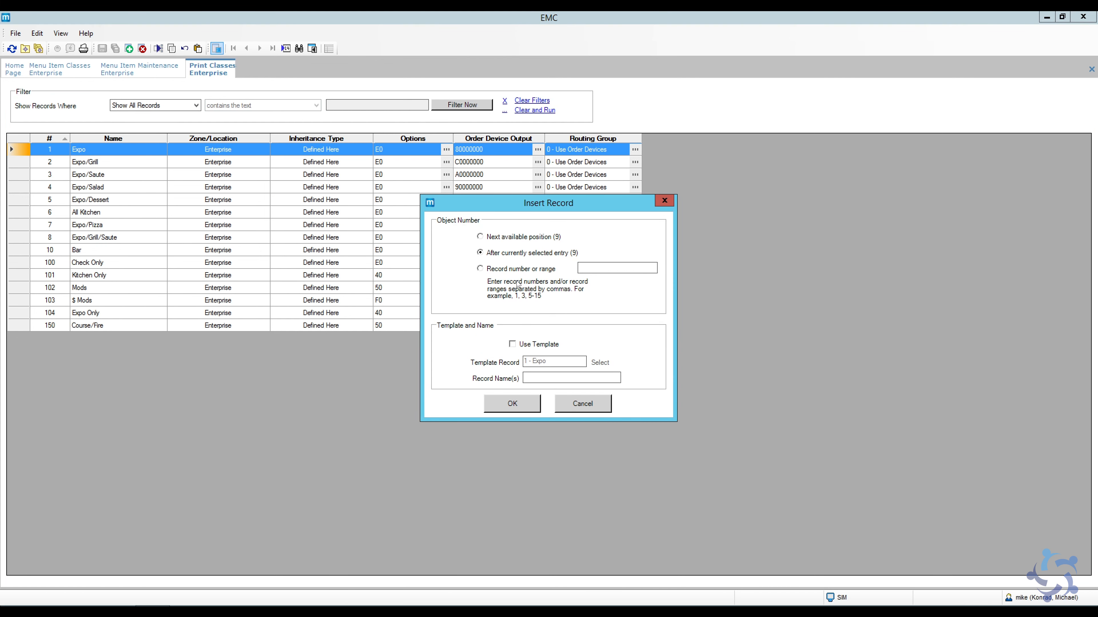
{"action": "left_click", "coordinate": [520, 270]}
{"action": "type", "text": "None"}
{"action": "left_click", "coordinate": [514, 408]}
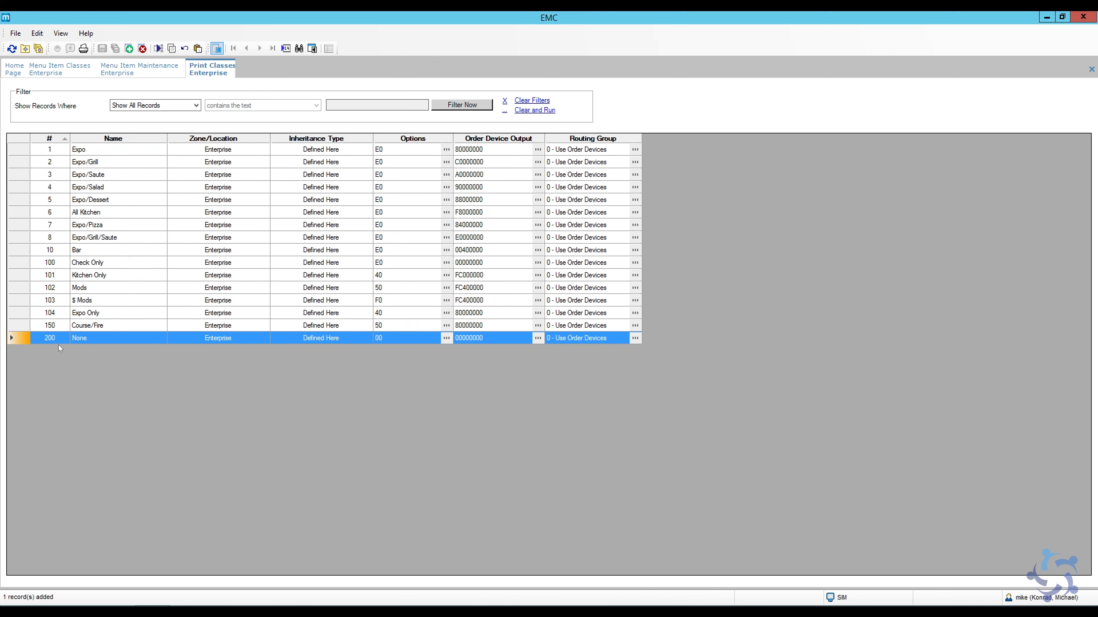
{"action": "double_click", "coordinate": [21, 338]}
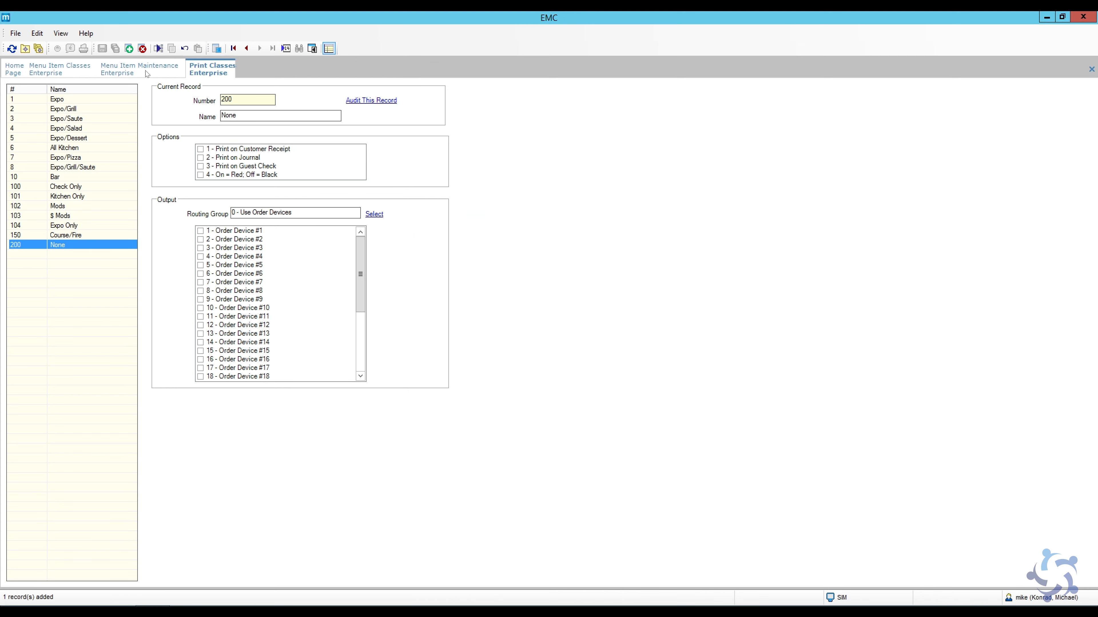
Step: Refresh Menu Item Maintenance and examine the print class override choices for 16001 Event Food, then the print class choices for class 1504 Event Room Hire
{"action": "left_click", "coordinate": [130, 74]}
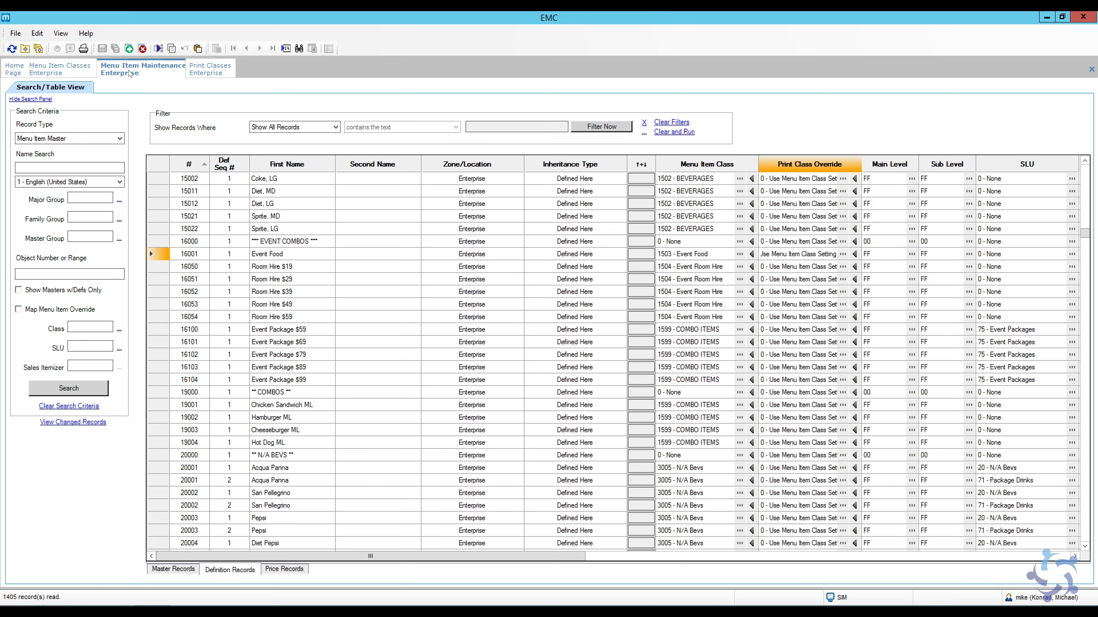
{"action": "left_click", "coordinate": [11, 48]}
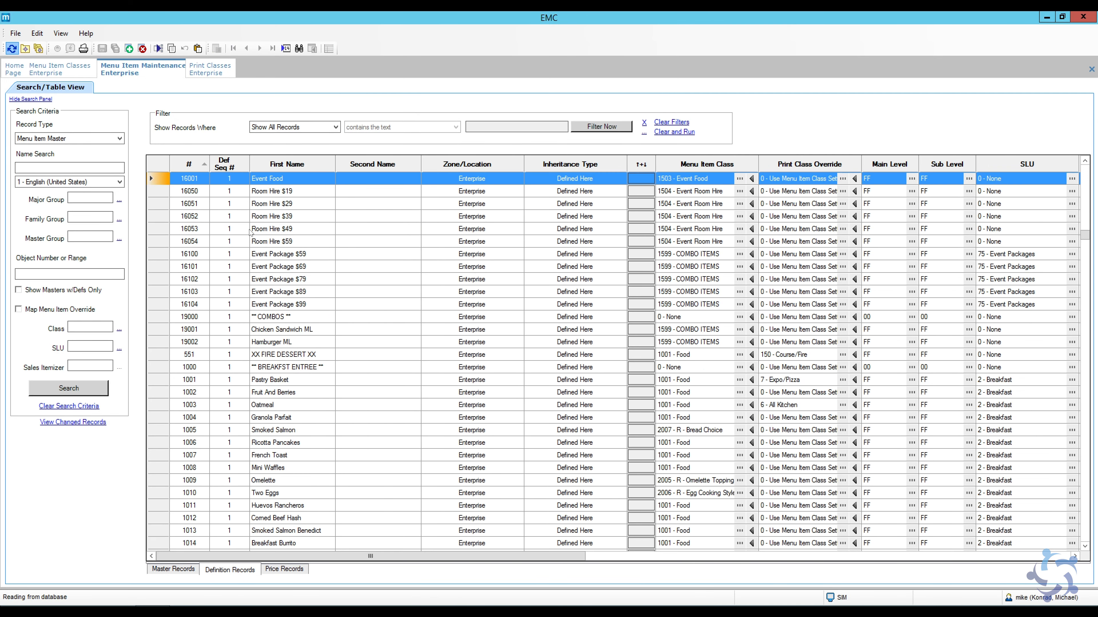
{"action": "scroll", "coordinate": [601, 308], "scroll_direction": "up", "scroll_amount": 3}
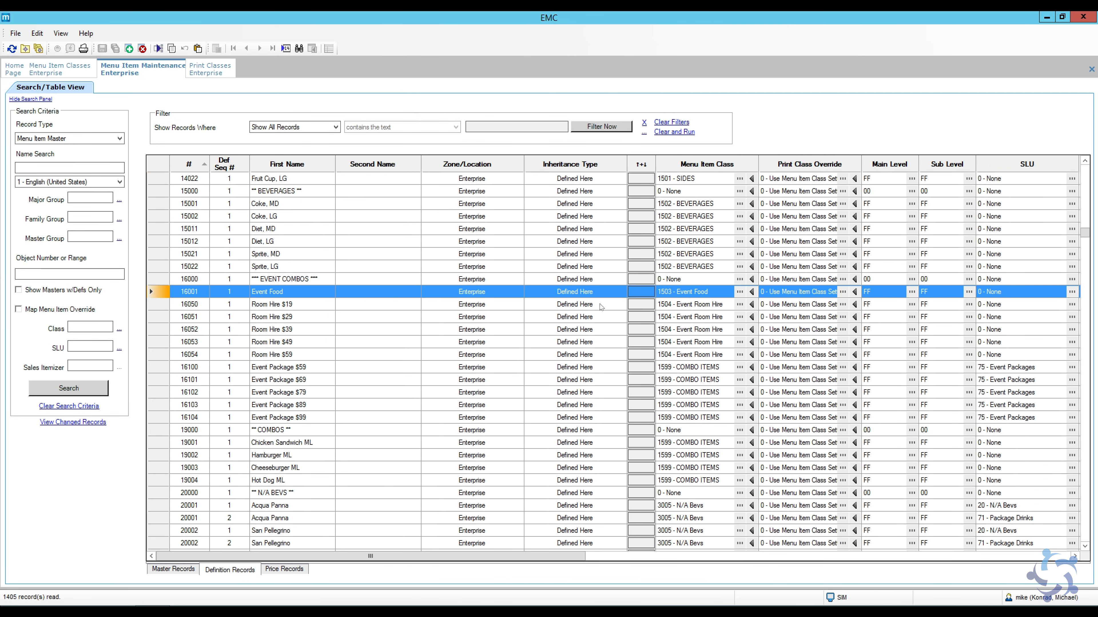
{"action": "left_click", "coordinate": [843, 292]}
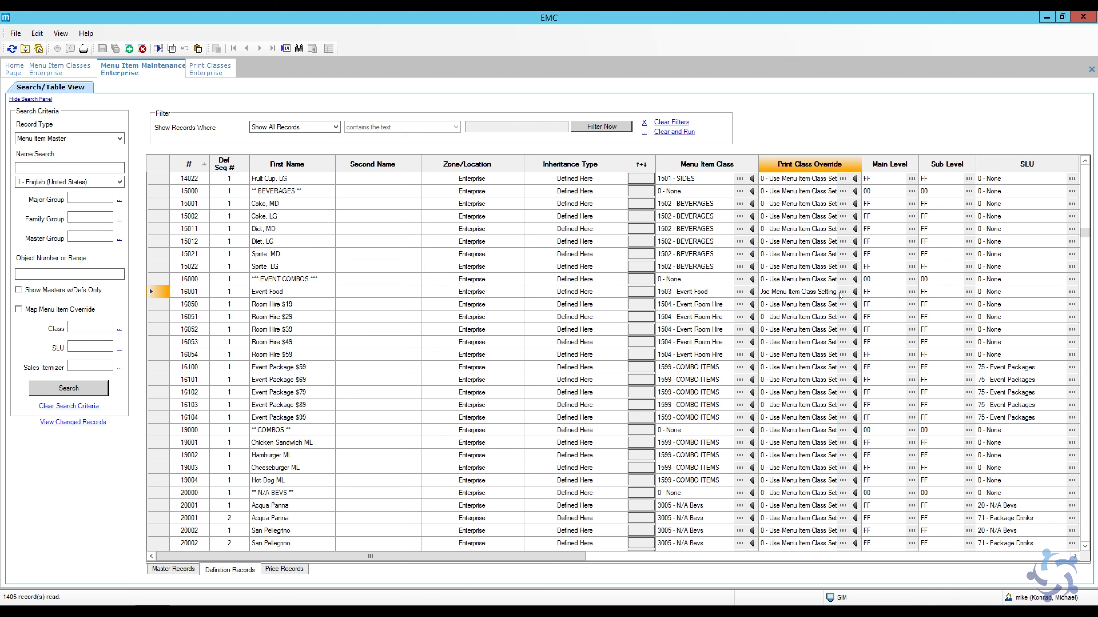
{"action": "scroll", "coordinate": [663, 357], "scroll_direction": "down", "scroll_amount": 1}
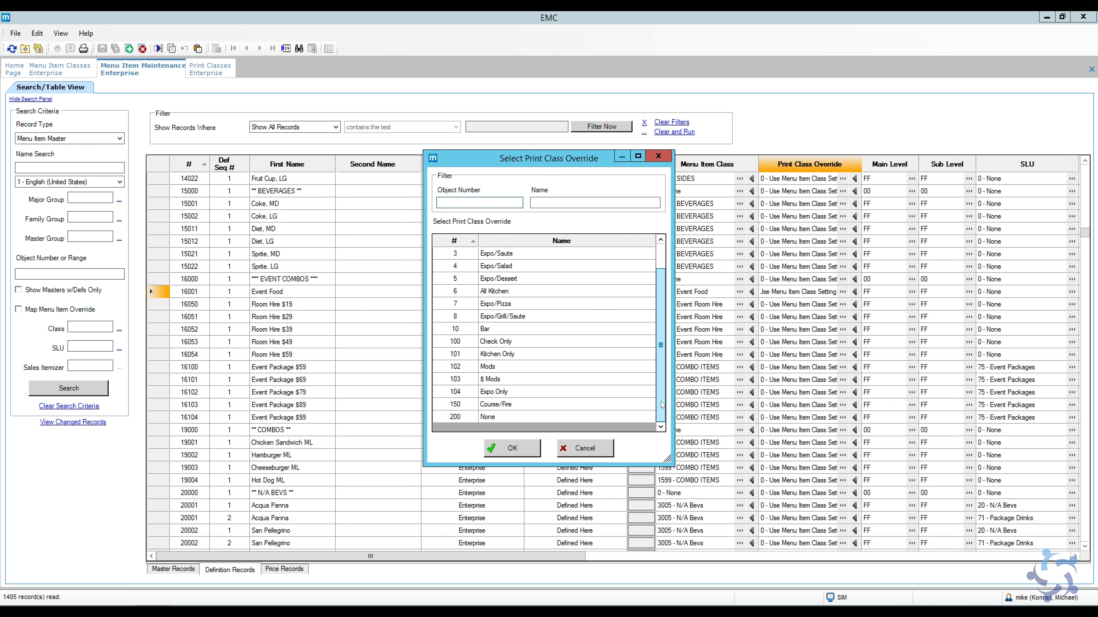
{"action": "left_click", "coordinate": [501, 417]}
{"action": "left_click", "coordinate": [579, 448]}
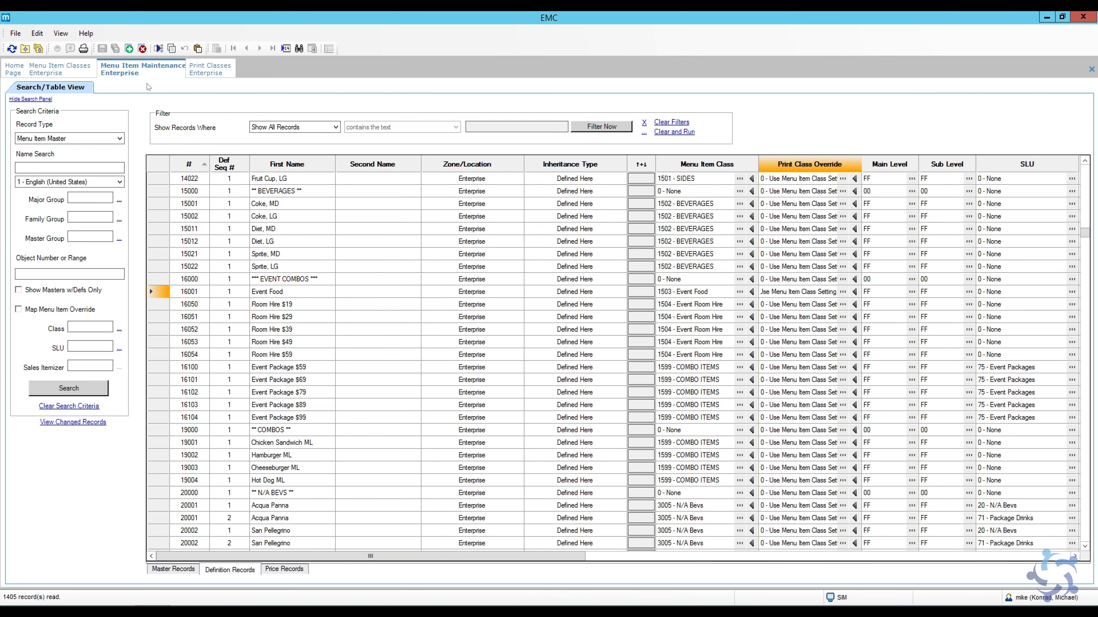
{"action": "left_click", "coordinate": [40, 68]}
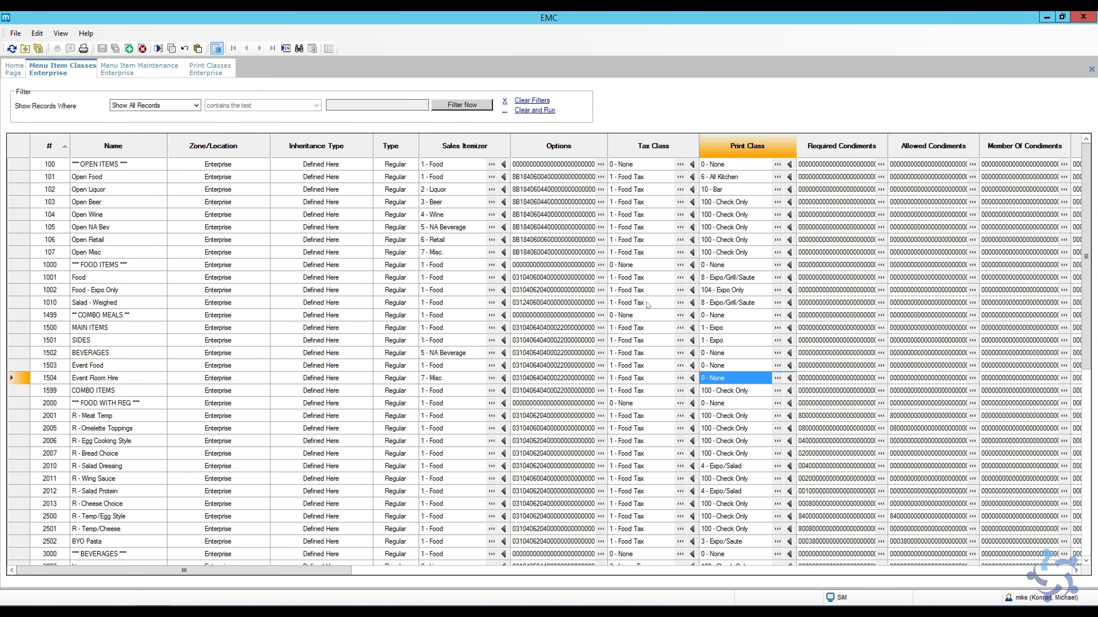
{"action": "left_click", "coordinate": [777, 378]}
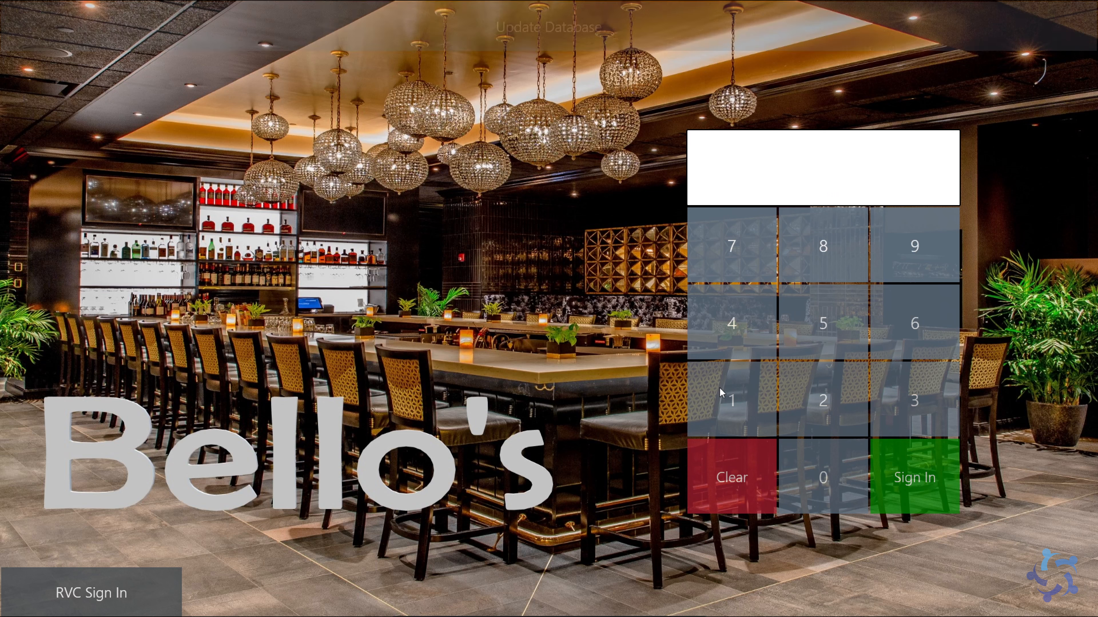
Step: Switch to the Simphony POS client, sign in with the employee's sign-in code and begin a fast transaction
{"action": "left_click", "coordinate": [719, 388]}
{"action": "left_click", "coordinate": [884, 467]}
{"action": "left_click", "coordinate": [439, 78]}
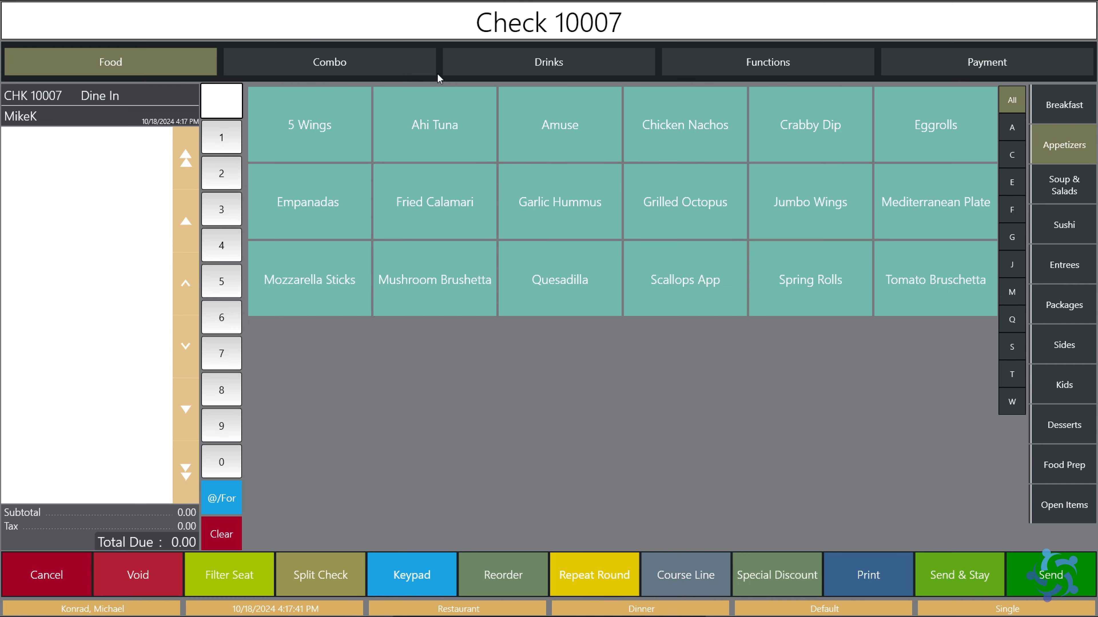
Step: Ring up one Event Package $69 from the combo events and print the check
{"action": "left_click", "coordinate": [417, 67]}
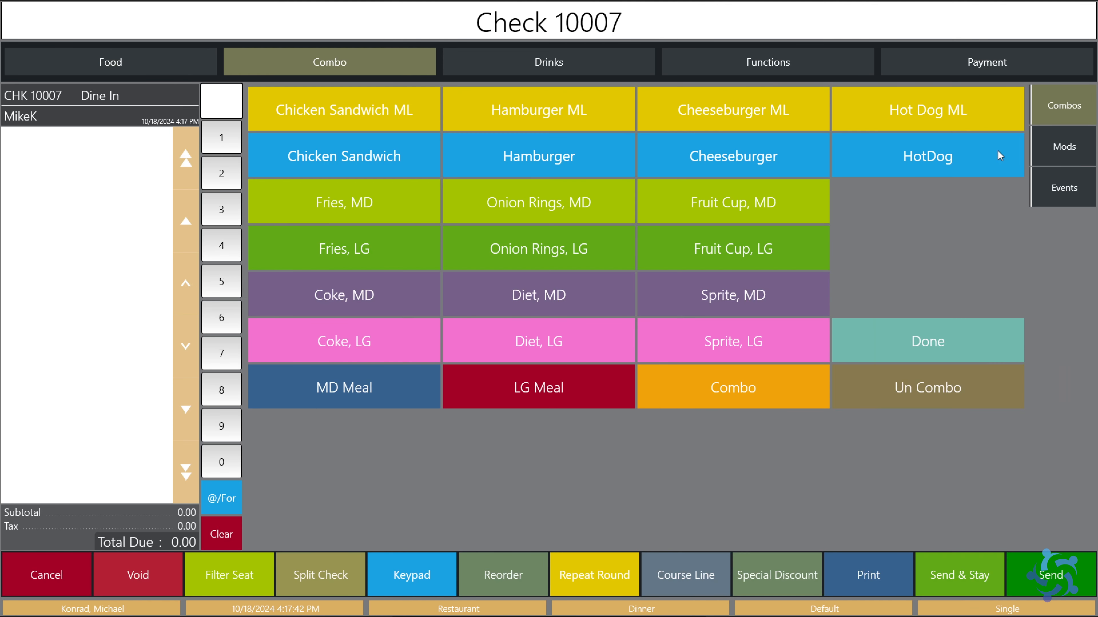
{"action": "left_click", "coordinate": [1064, 189]}
{"action": "left_click", "coordinate": [489, 137]}
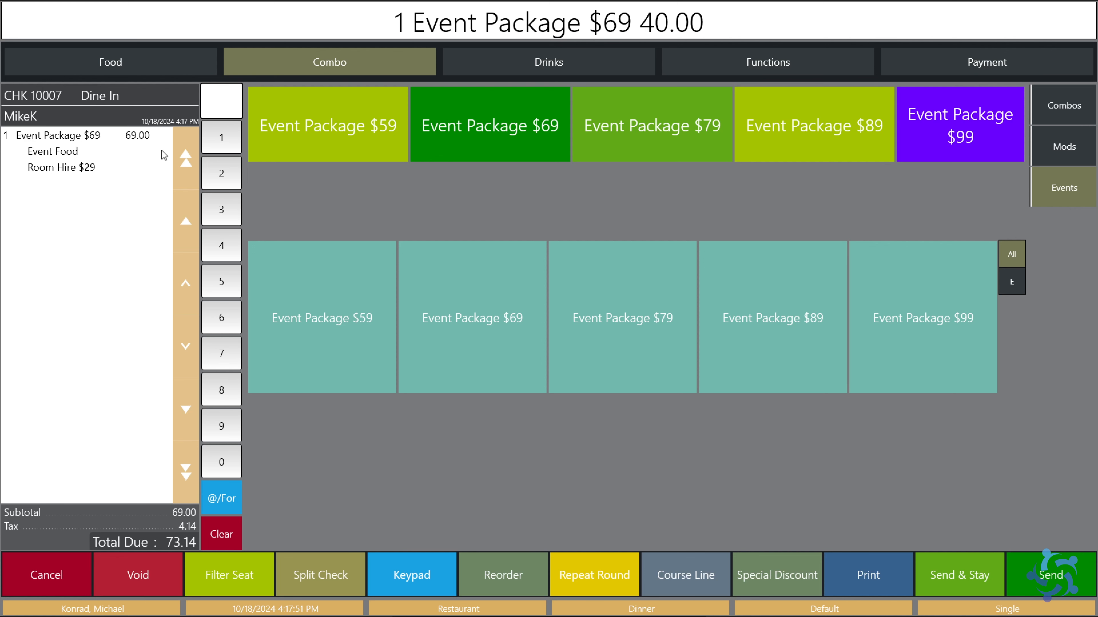
{"action": "left_click", "coordinate": [870, 575]}
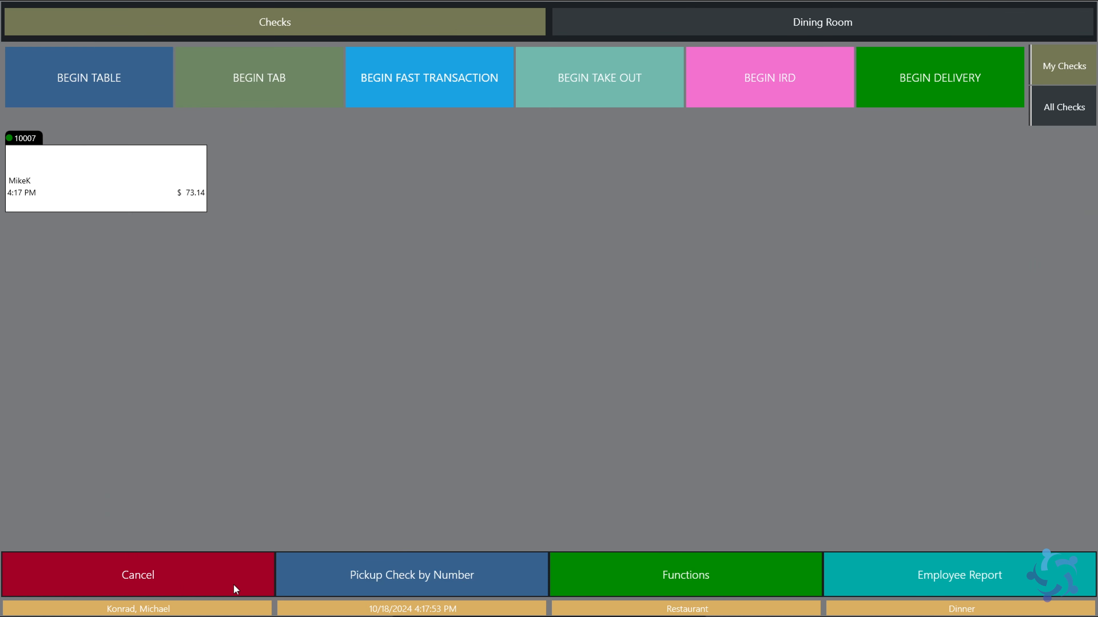
Step: Minimize the Simphony client using the manager functions
{"action": "left_click", "coordinate": [756, 585]}
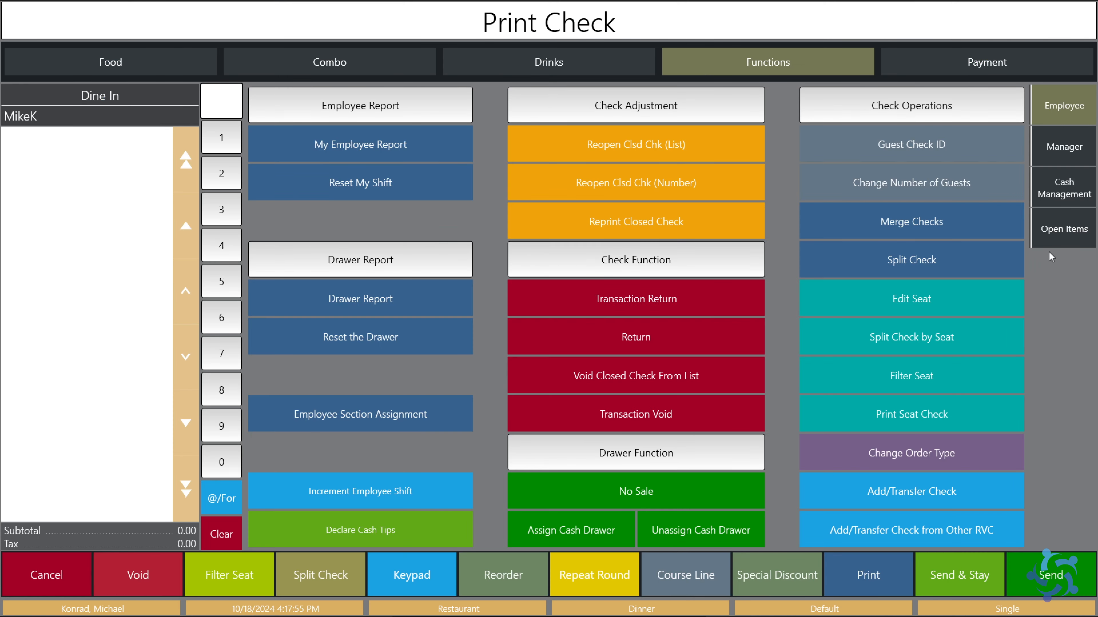
{"action": "left_click", "coordinate": [1061, 163]}
{"action": "left_click", "coordinate": [909, 495]}
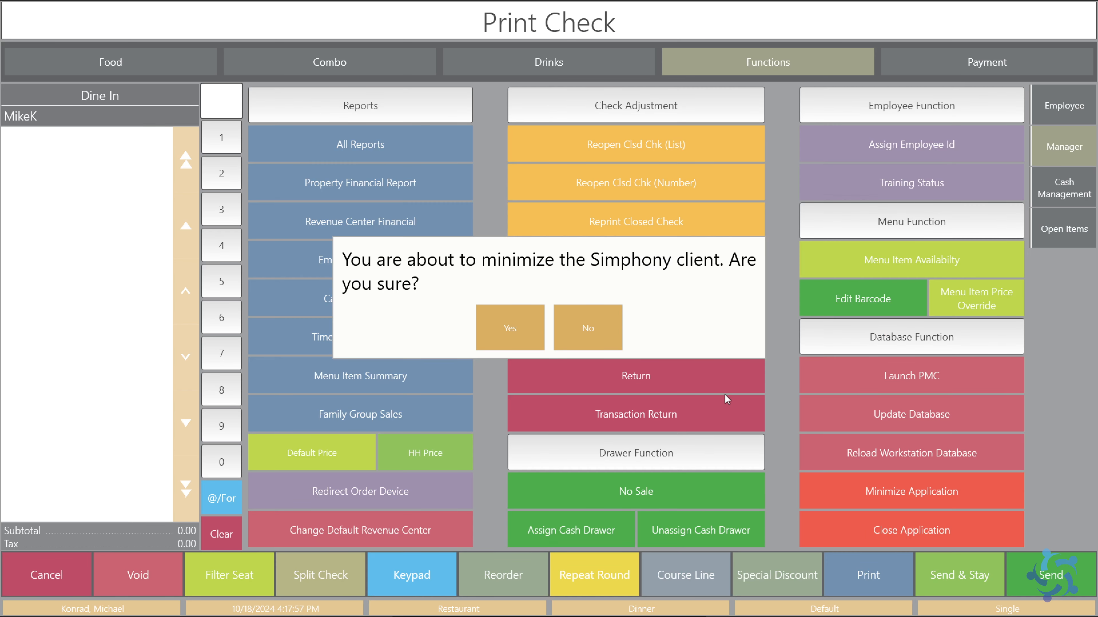
{"action": "left_click", "coordinate": [508, 340]}
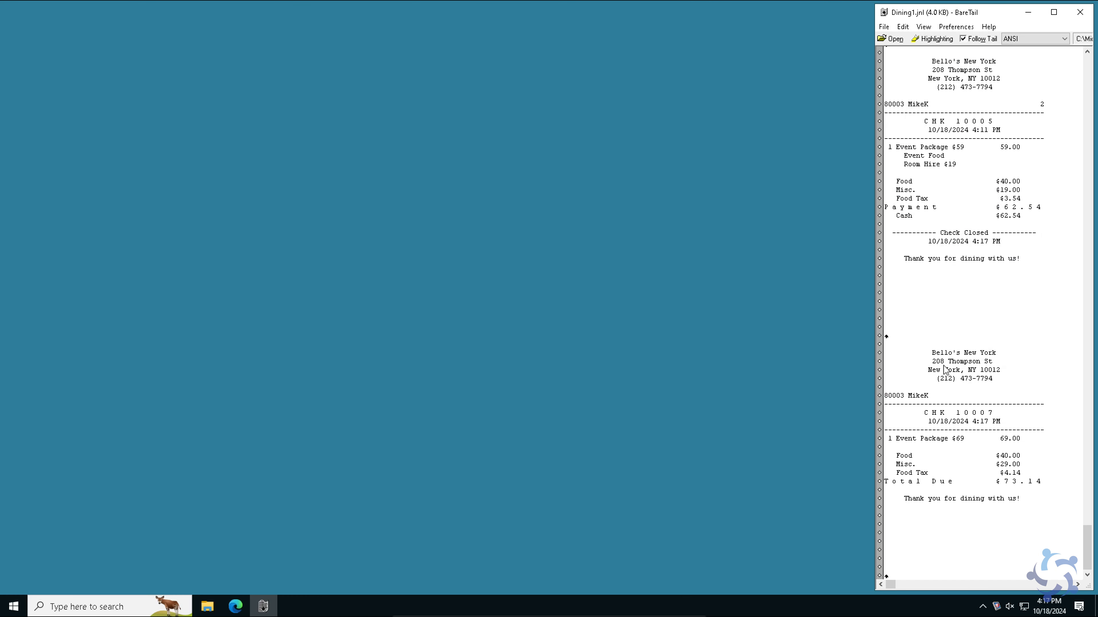
Step: Examine the Event Package $69 line and the Food and Misc. totals on the newly printed check, and compare them with the Event Package $59 check in BareTail
{"action": "left_click", "coordinate": [897, 440]}
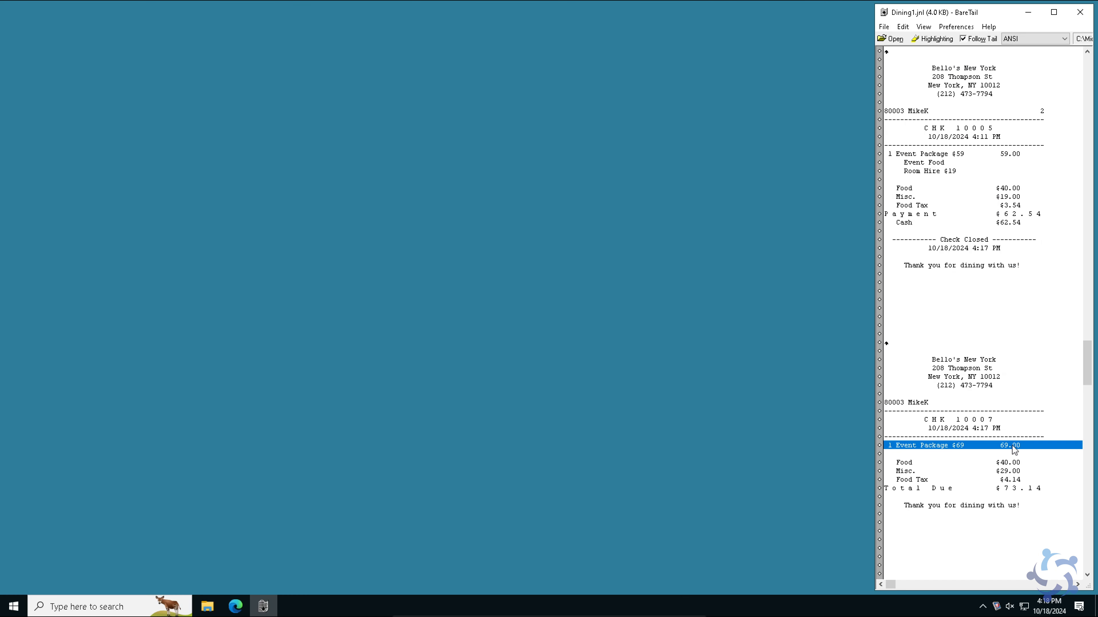
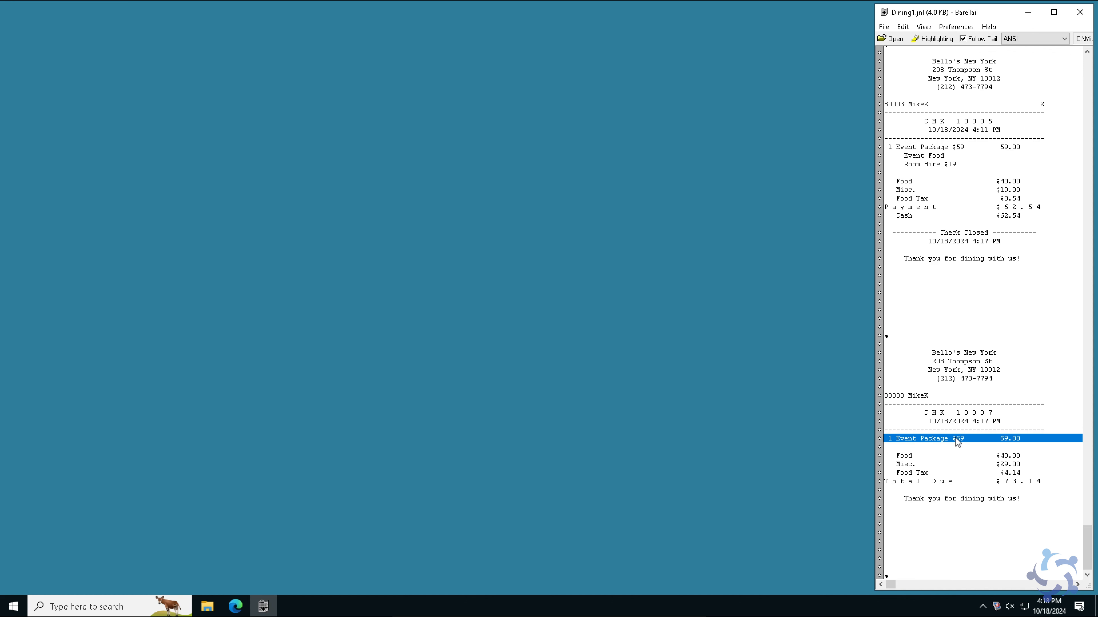
{"action": "scroll", "coordinate": [917, 440], "scroll_direction": "up", "scroll_amount": 1}
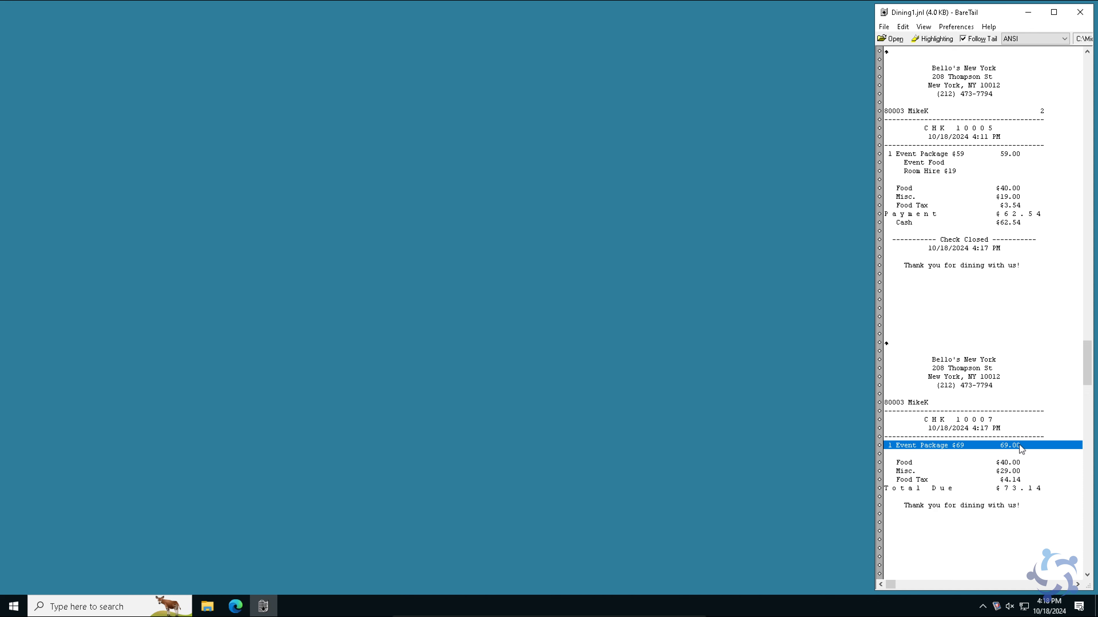
{"action": "left_click", "coordinate": [910, 464]}
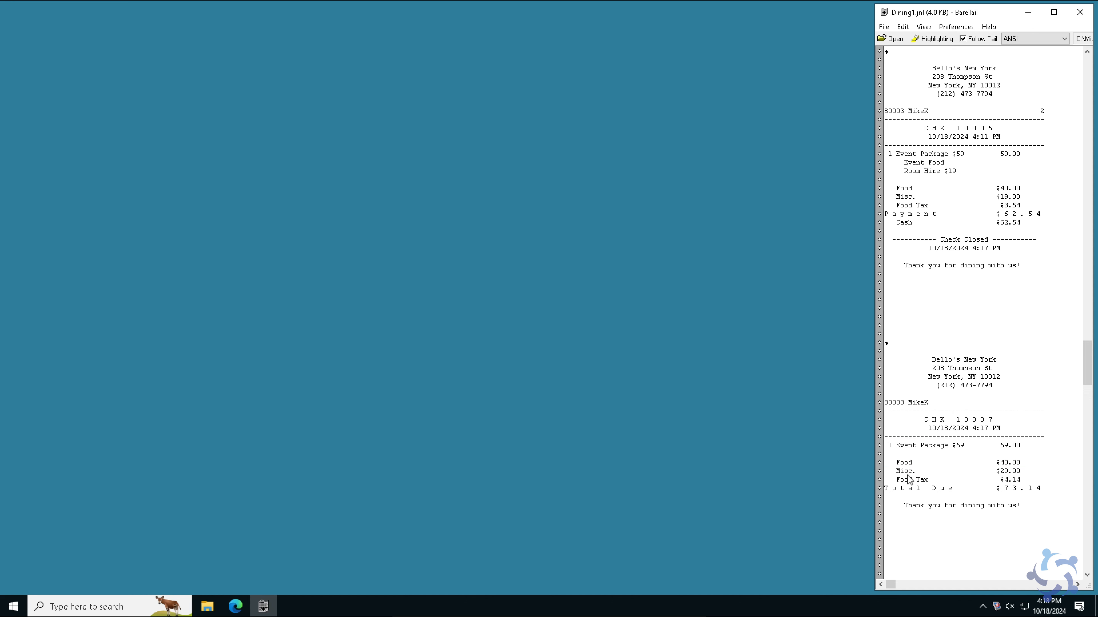
{"action": "left_click", "coordinate": [912, 472]}
{"action": "left_click", "coordinate": [910, 465]}
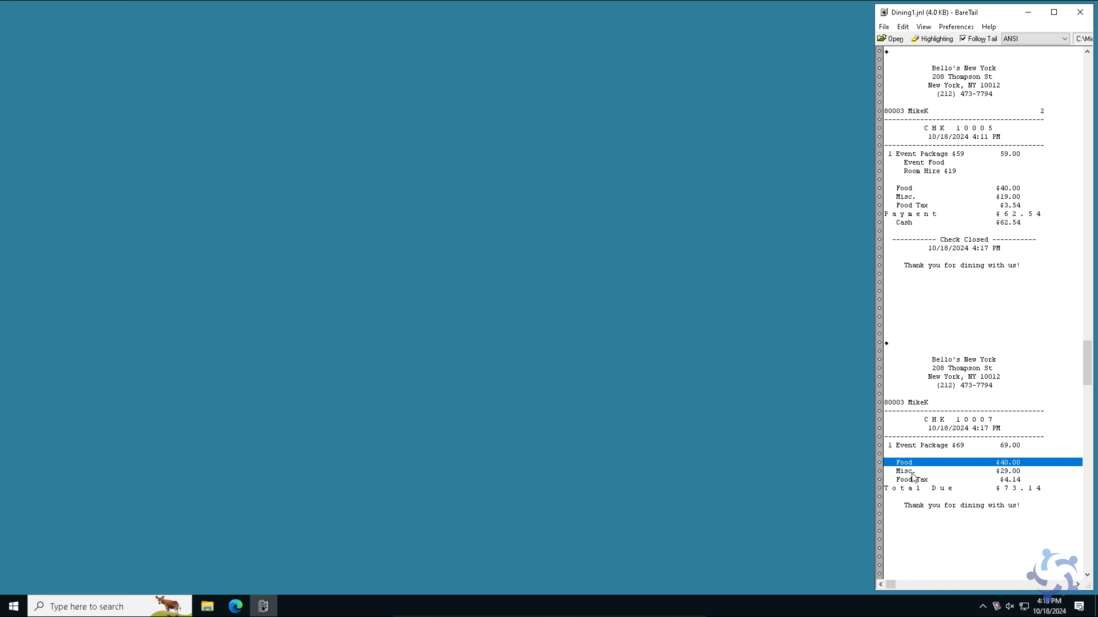
{"action": "left_click", "coordinate": [910, 189]}
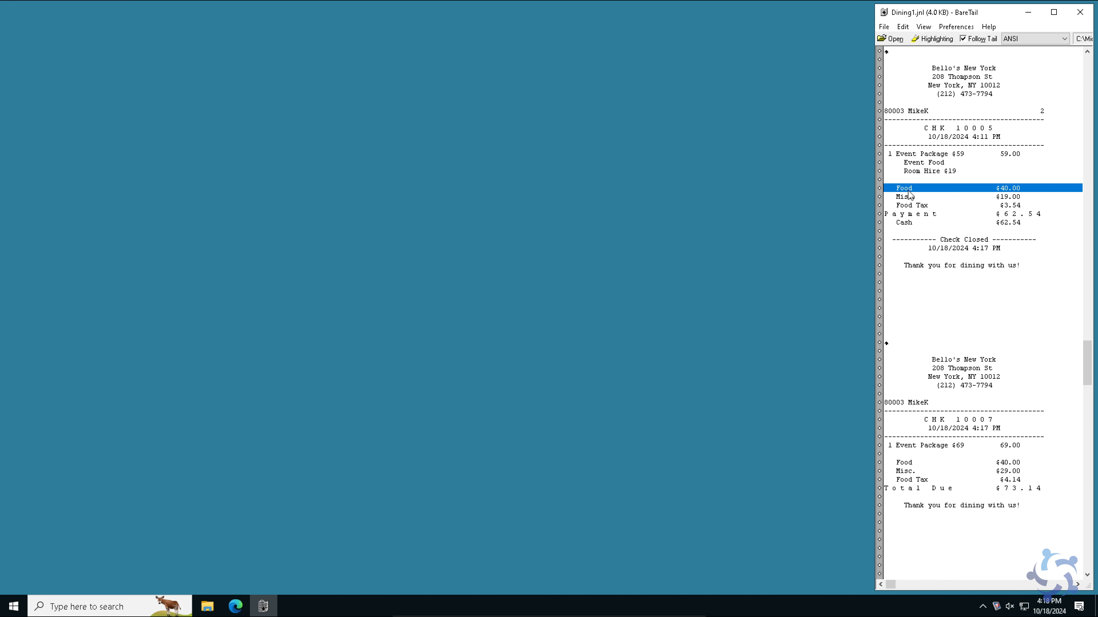
{"action": "left_click", "coordinate": [911, 198]}
{"action": "left_click", "coordinate": [910, 189]}
{"action": "left_click", "coordinate": [911, 197]}
{"action": "left_click", "coordinate": [910, 189]}
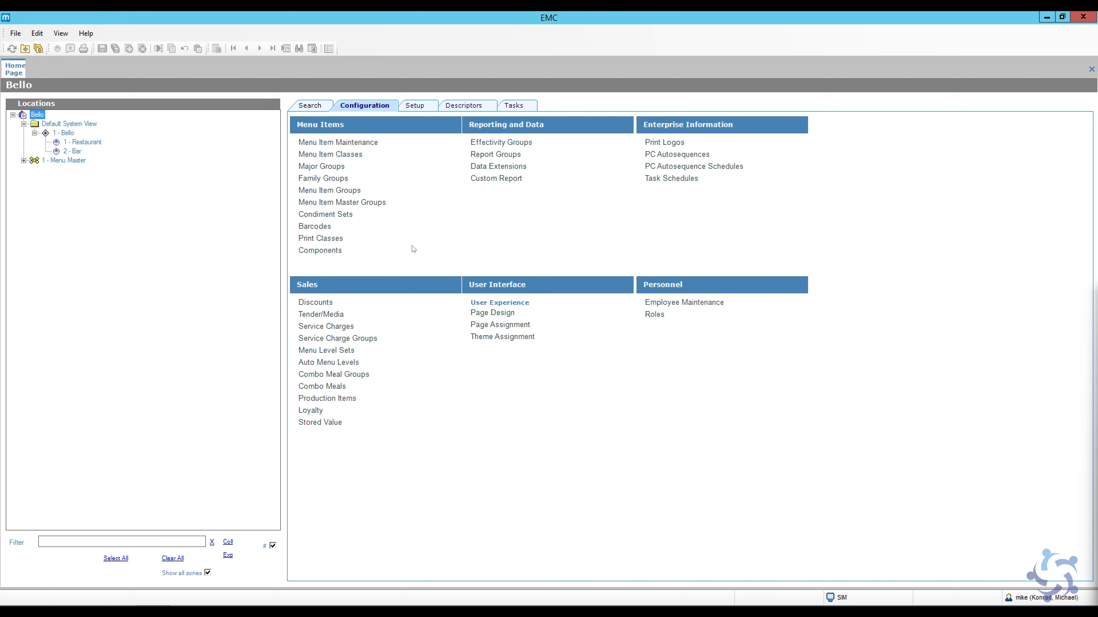
Step: Switch to EMC and open the printing options of Tender/Media record 603 Print Check
{"action": "left_click", "coordinate": [335, 315]}
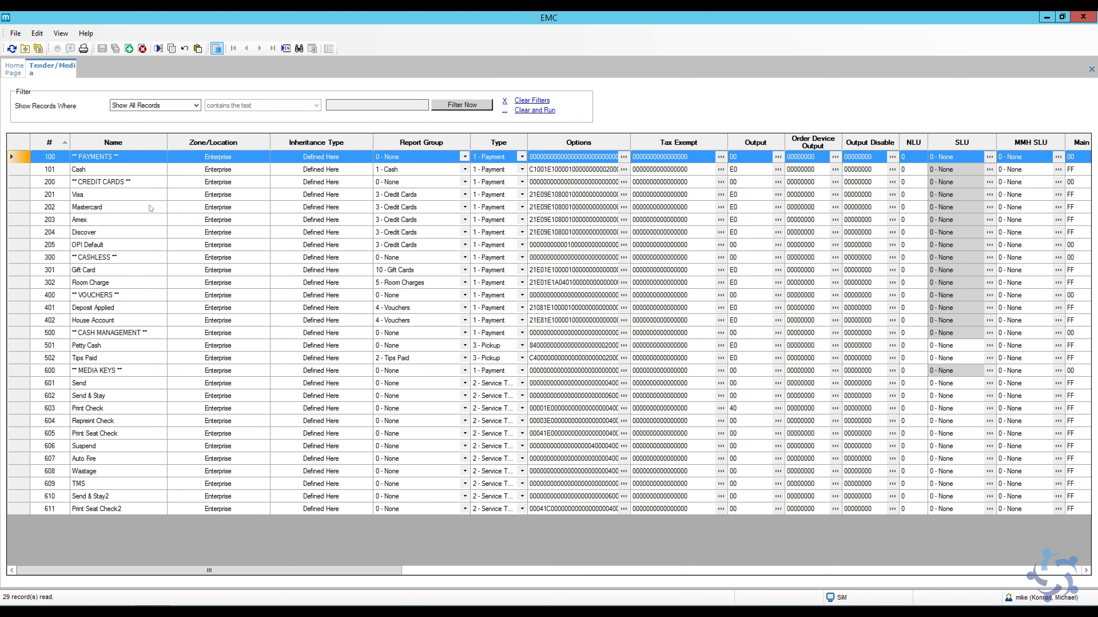
{"action": "left_click", "coordinate": [20, 169]}
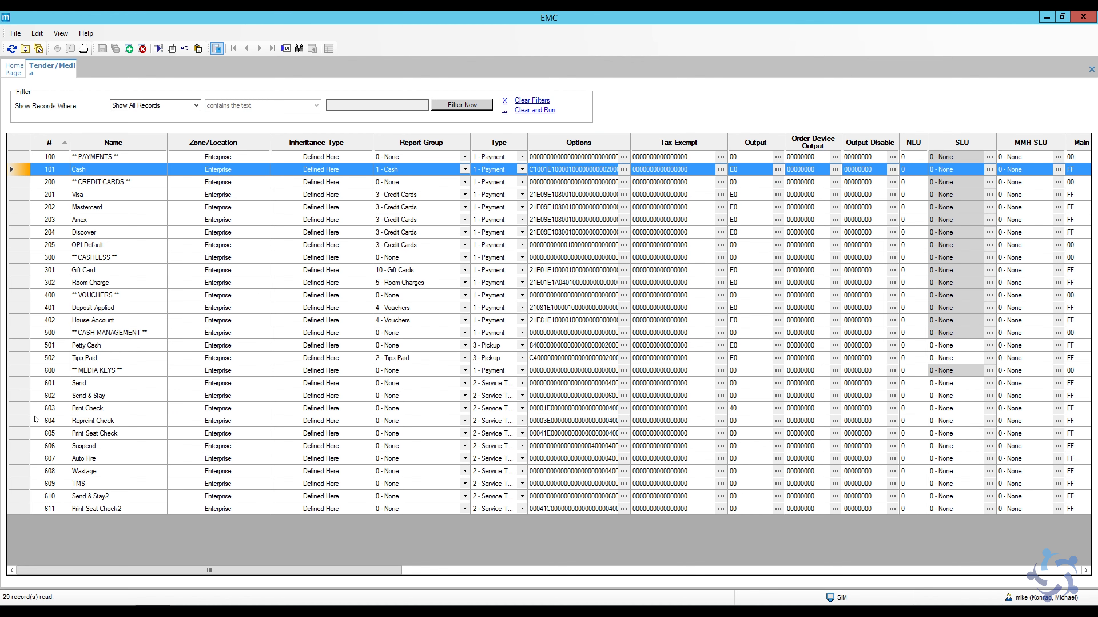
{"action": "double_click", "coordinate": [21, 413]}
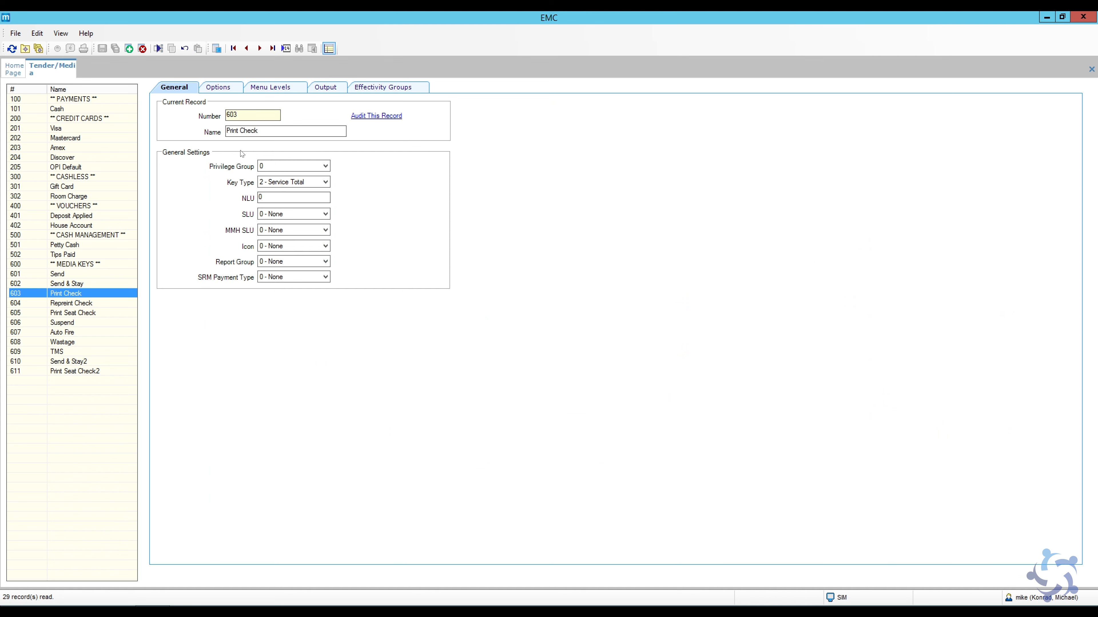
{"action": "left_click", "coordinate": [229, 88]}
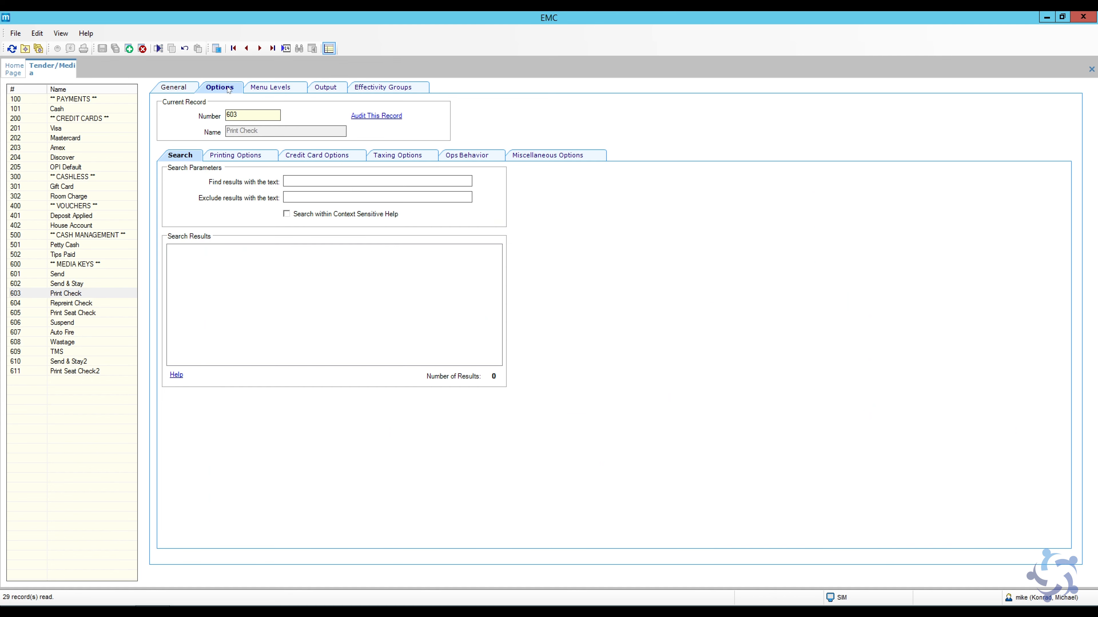
{"action": "left_click", "coordinate": [251, 159]}
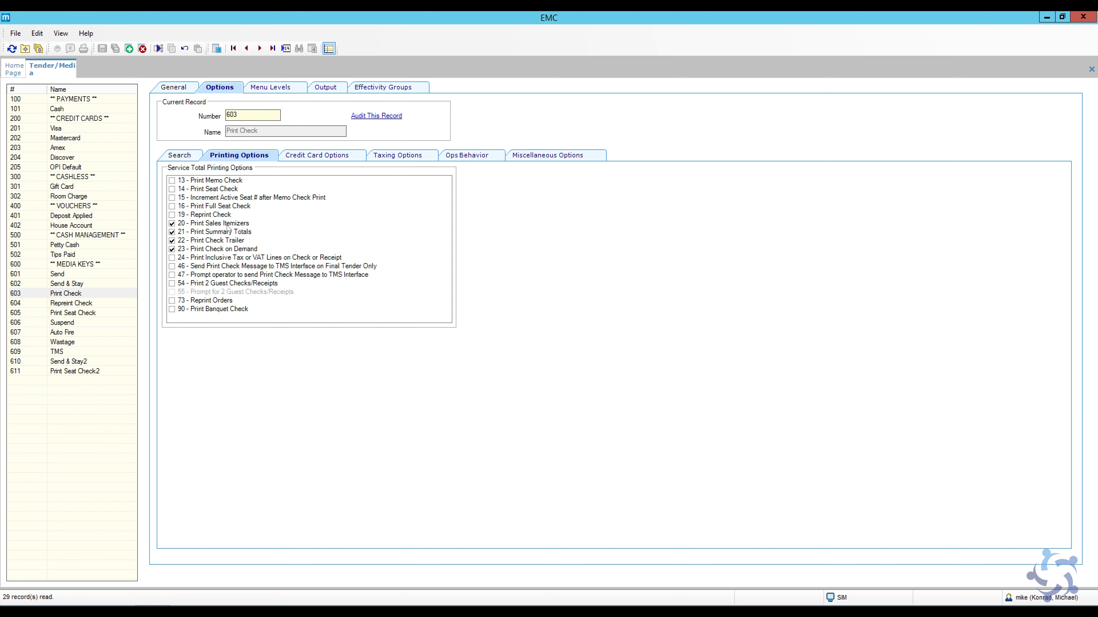
Step: Turn off option 20 - Print Sales Itemizers for the Print Check record
{"action": "mouse_move", "coordinate": [228, 228]}
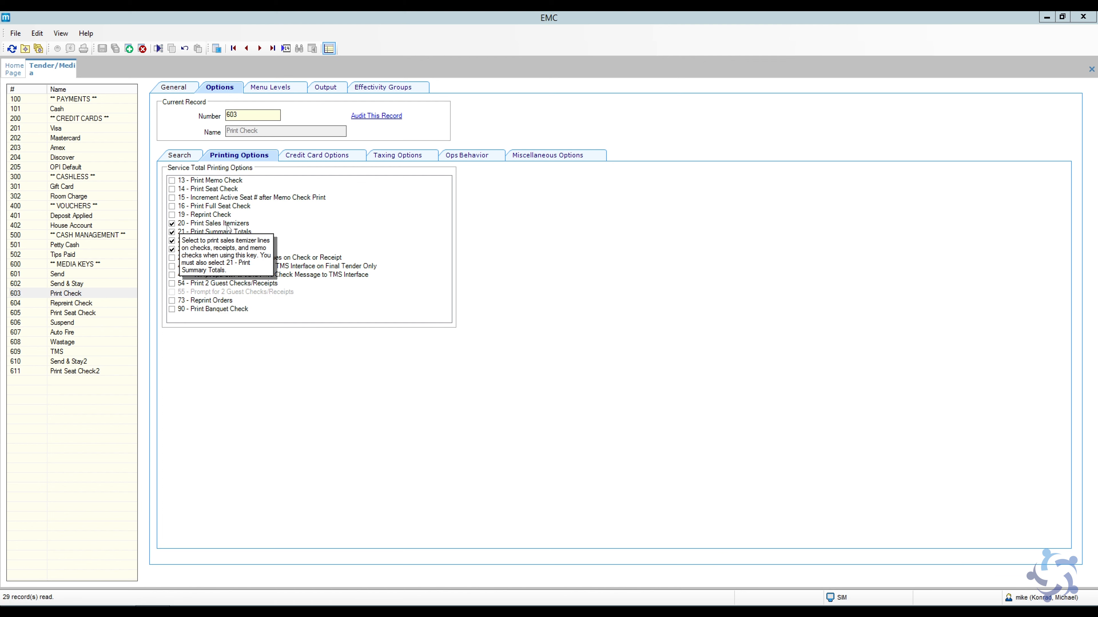
{"action": "left_click", "coordinate": [172, 224]}
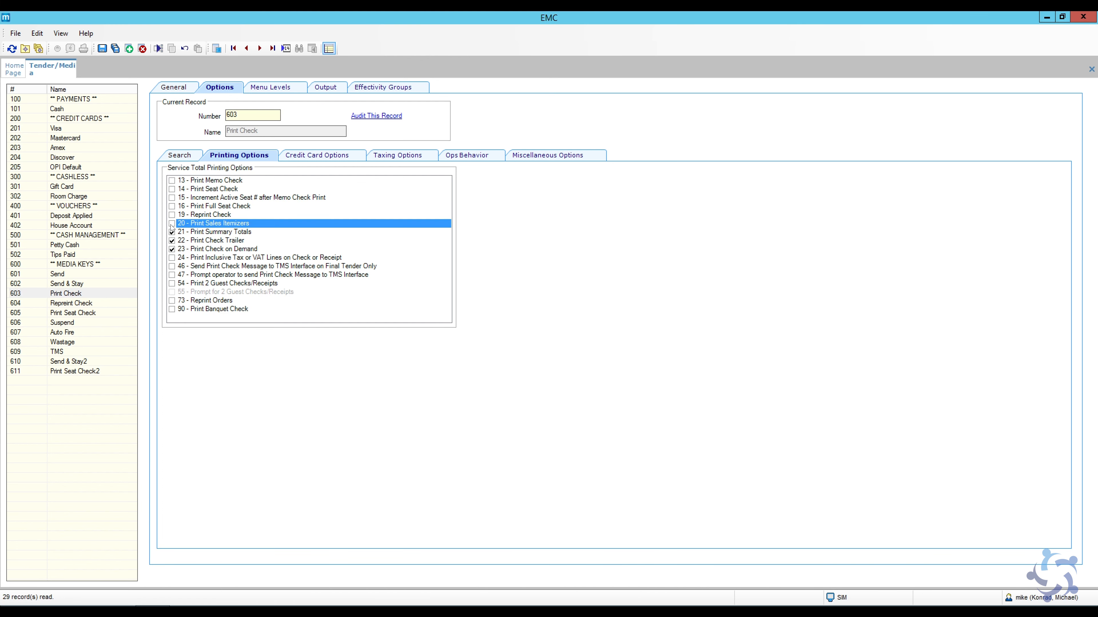
Step: Compare the printing options of the Cash record 101 with those of Print Check 603
{"action": "left_click", "coordinate": [65, 110]}
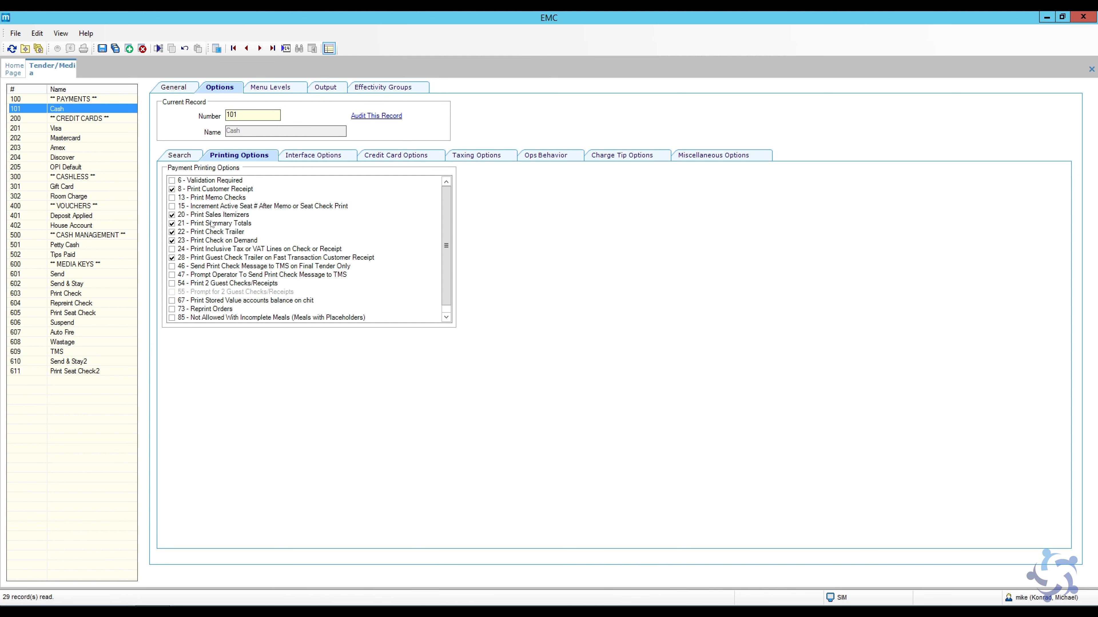
{"action": "left_click", "coordinate": [70, 295]}
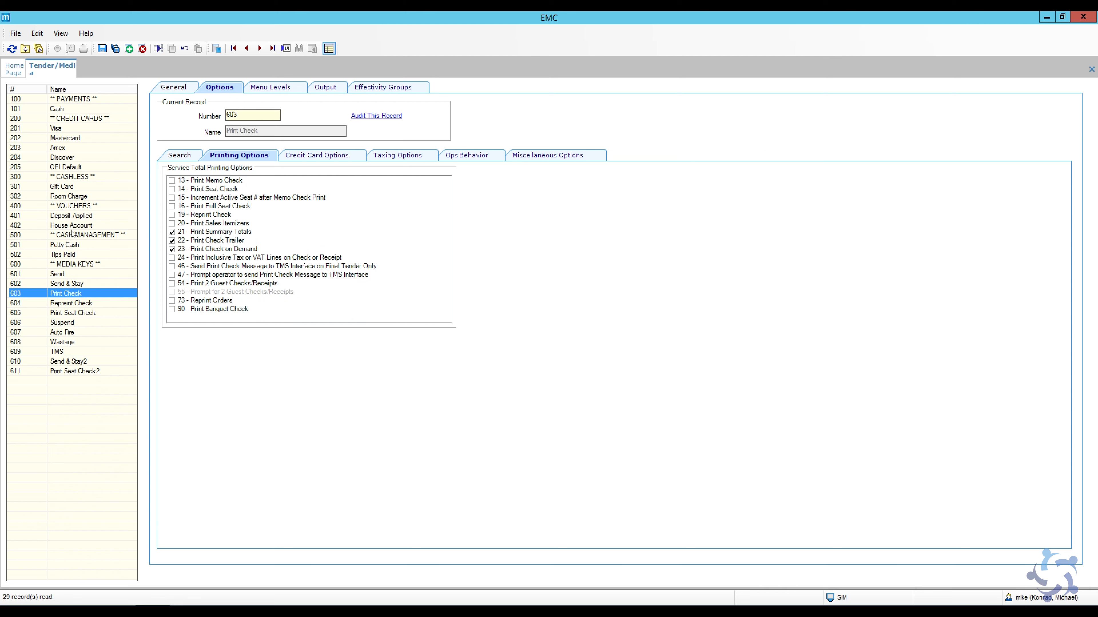
{"action": "left_click", "coordinate": [63, 110]}
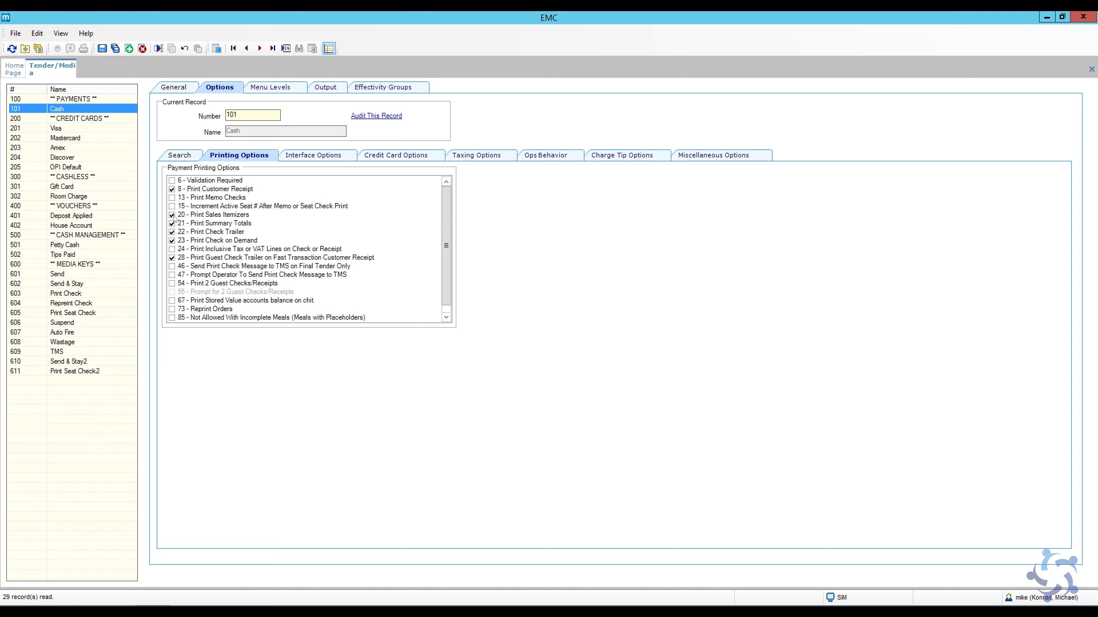
{"action": "left_click", "coordinate": [89, 294]}
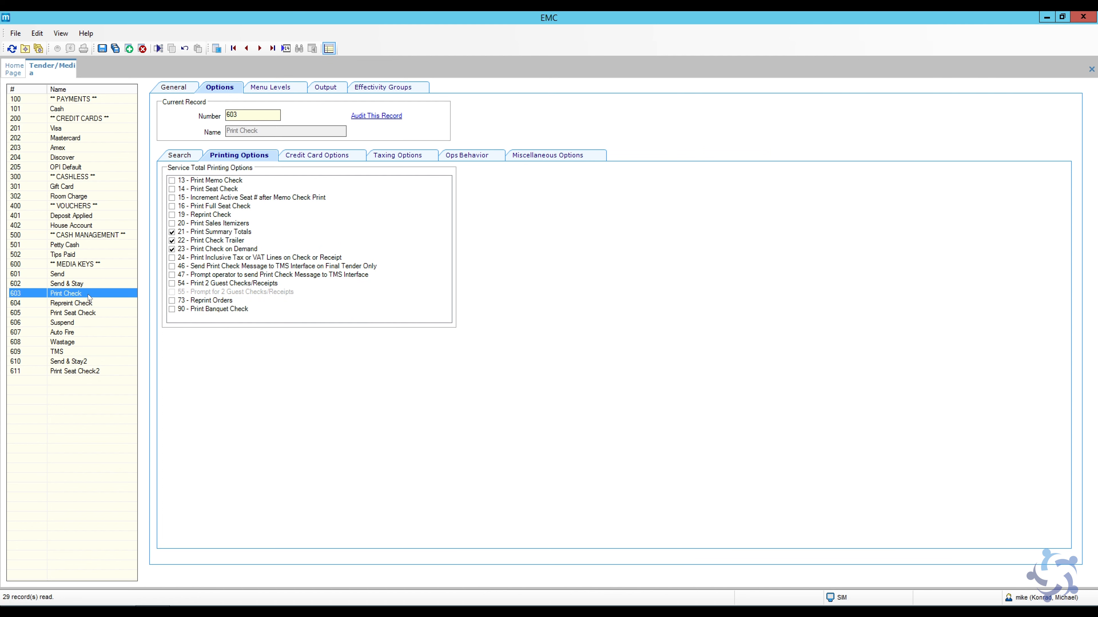
Step: Save the printing option change and close the Tender/Media module
{"action": "left_click", "coordinate": [80, 110]}
{"action": "right_click", "coordinate": [59, 65]}
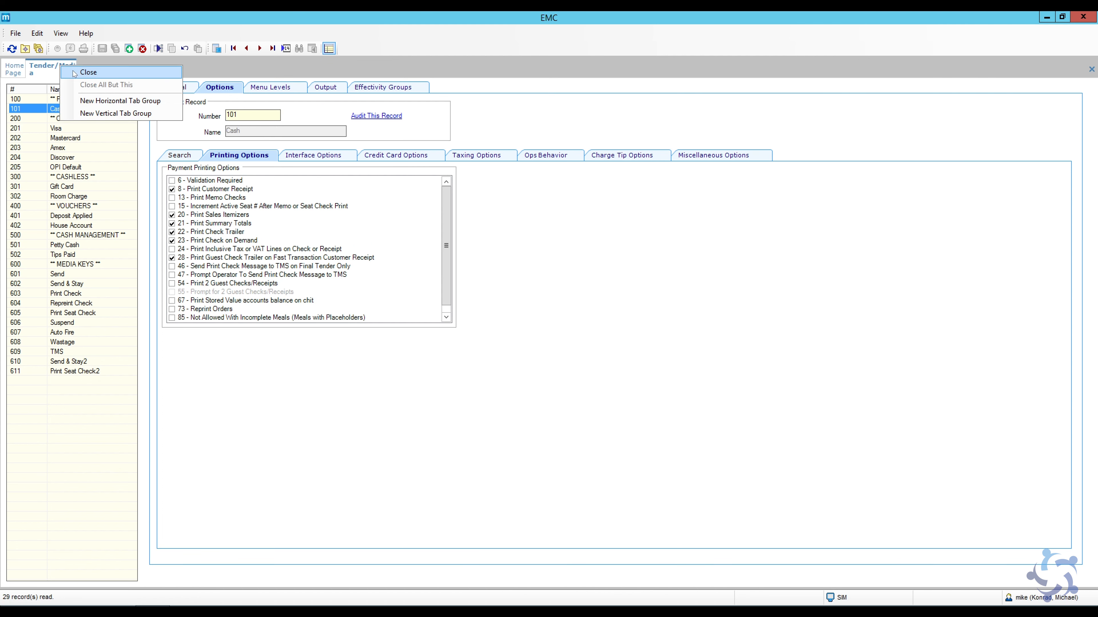
{"action": "left_click", "coordinate": [189, 174]}
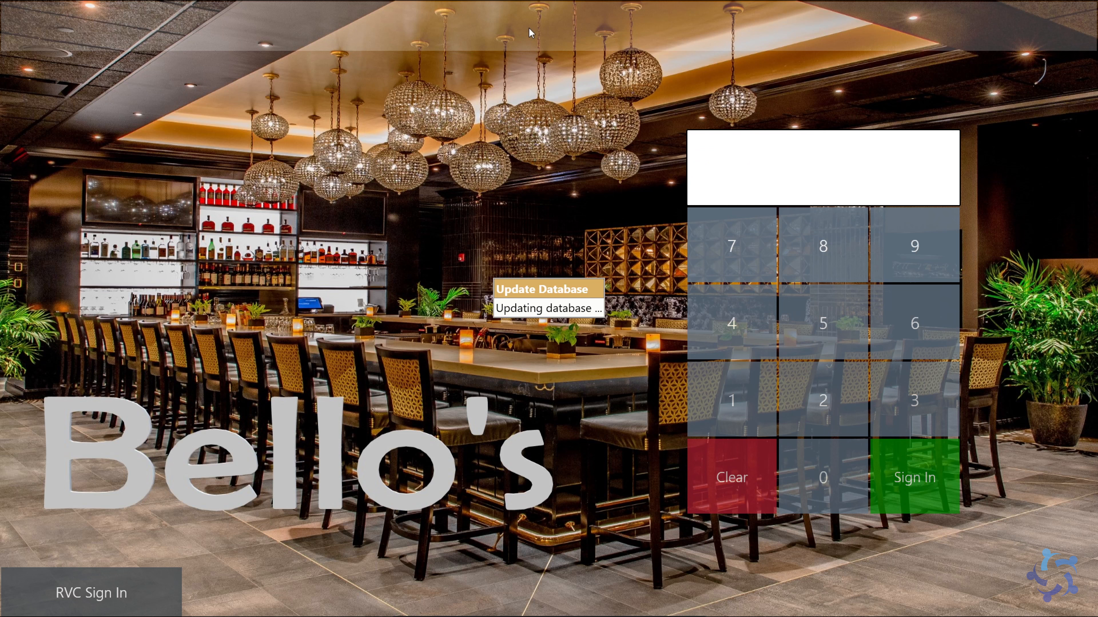
Step: Switch to the Simphony client, sign in with the employee ID and begin a fast transaction
{"action": "left_click", "coordinate": [740, 379]}
{"action": "left_click", "coordinate": [912, 480]}
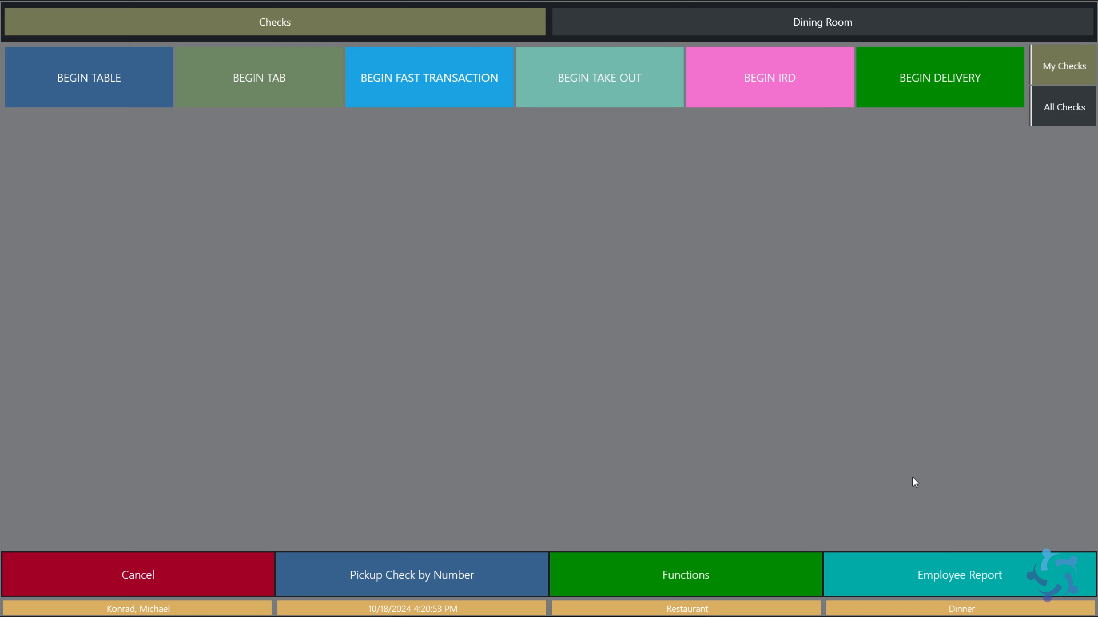
{"action": "left_click", "coordinate": [443, 93]}
Step: Ring up one Event Package $79 from the combo events, select its Event Food and Room Hire $39 components, and print the check
{"action": "left_click", "coordinate": [420, 61]}
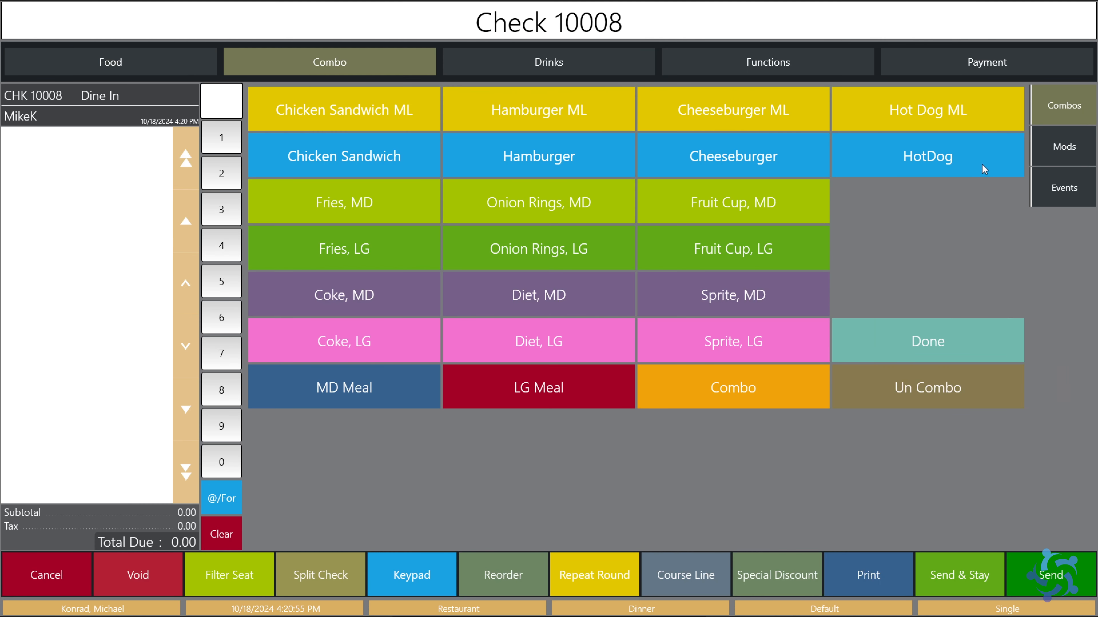
{"action": "left_click", "coordinate": [1078, 189]}
{"action": "left_click", "coordinate": [645, 142]}
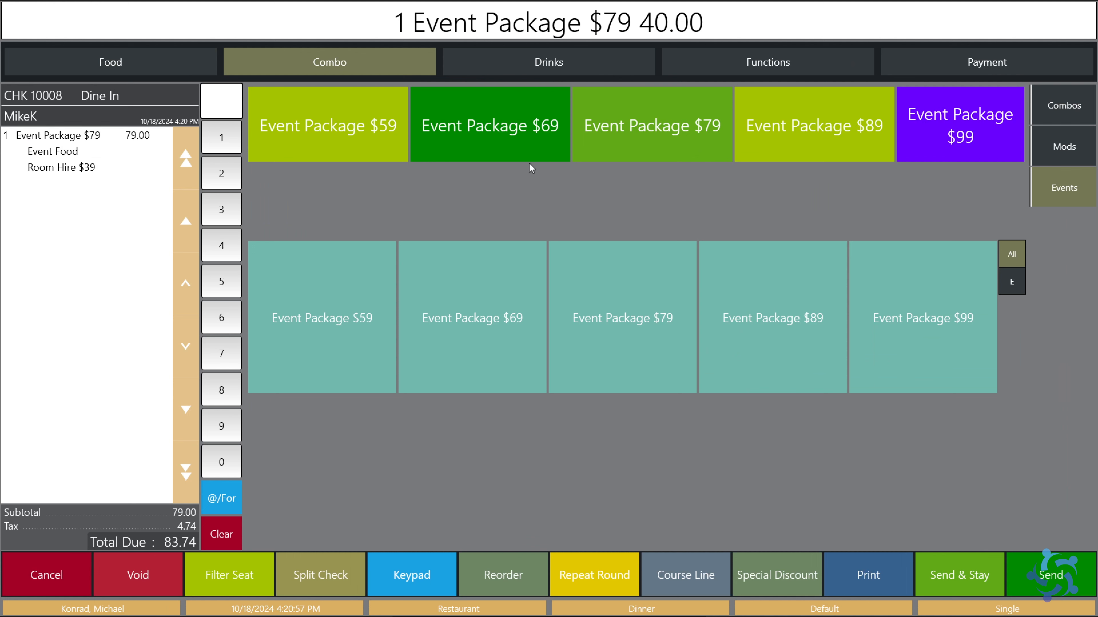
{"action": "left_click", "coordinate": [88, 155]}
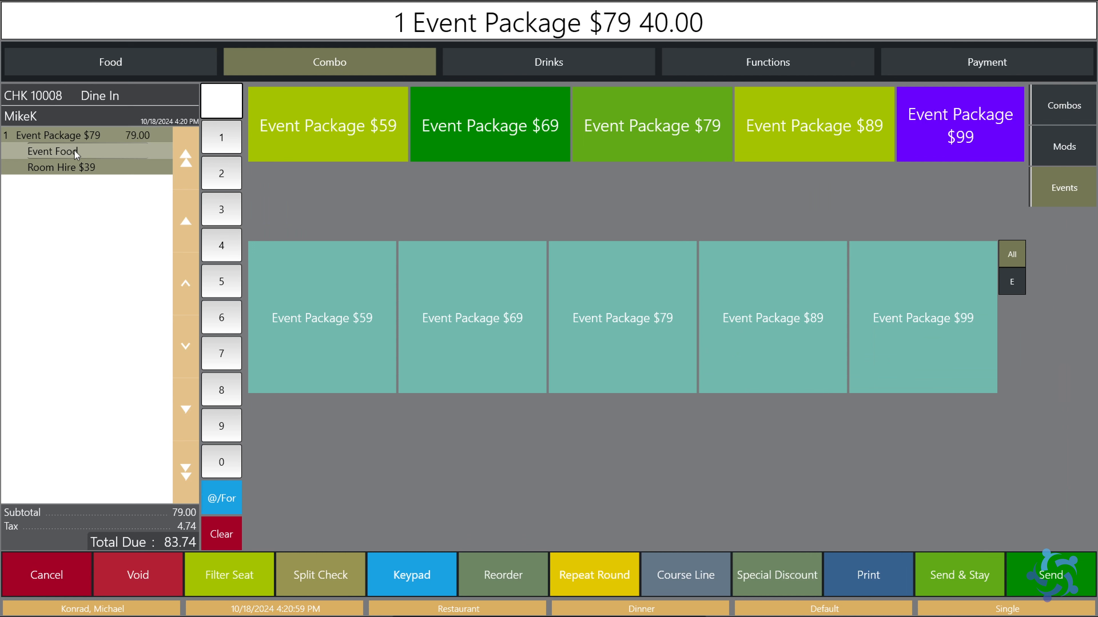
{"action": "left_click", "coordinate": [93, 171]}
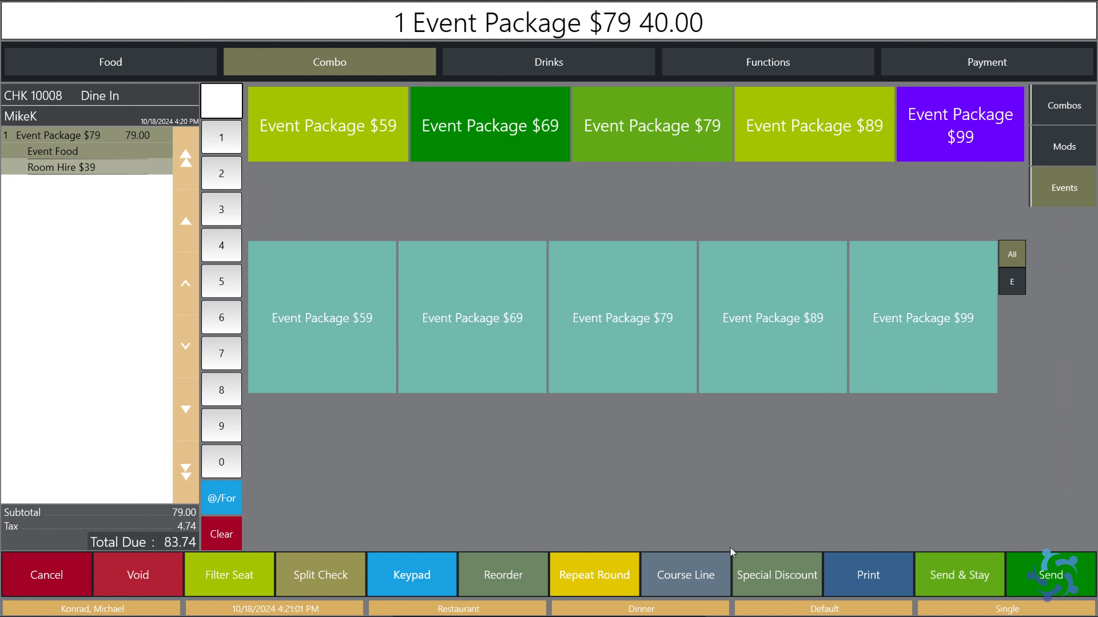
{"action": "left_click", "coordinate": [870, 582]}
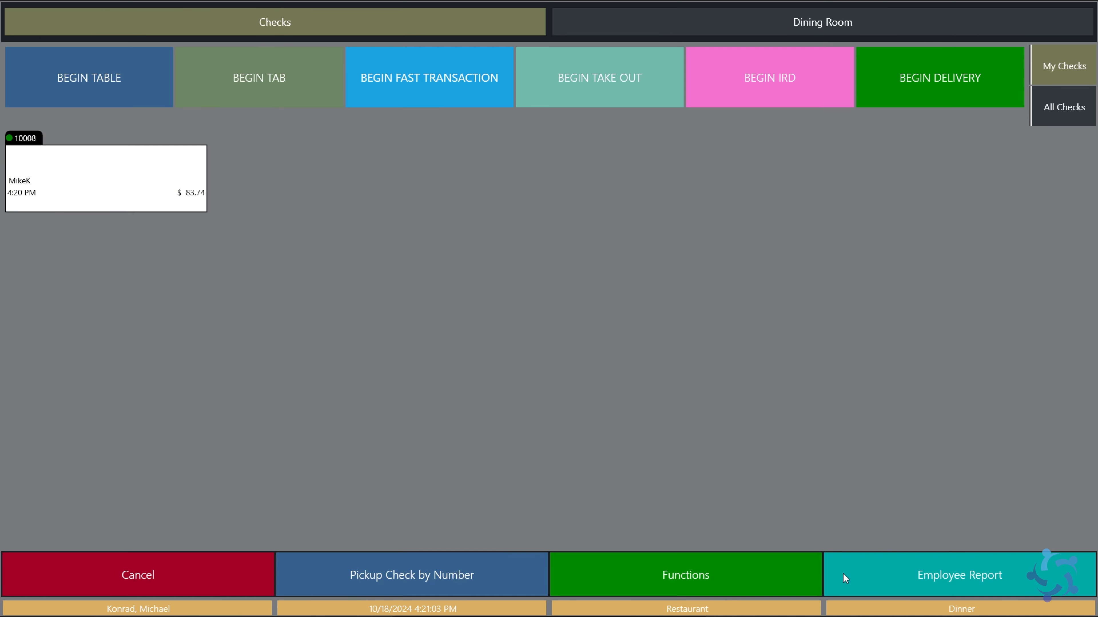
Step: Minimize the Simphony client using the manager functions to reach the BareTail journal
{"action": "left_click", "coordinate": [762, 577]}
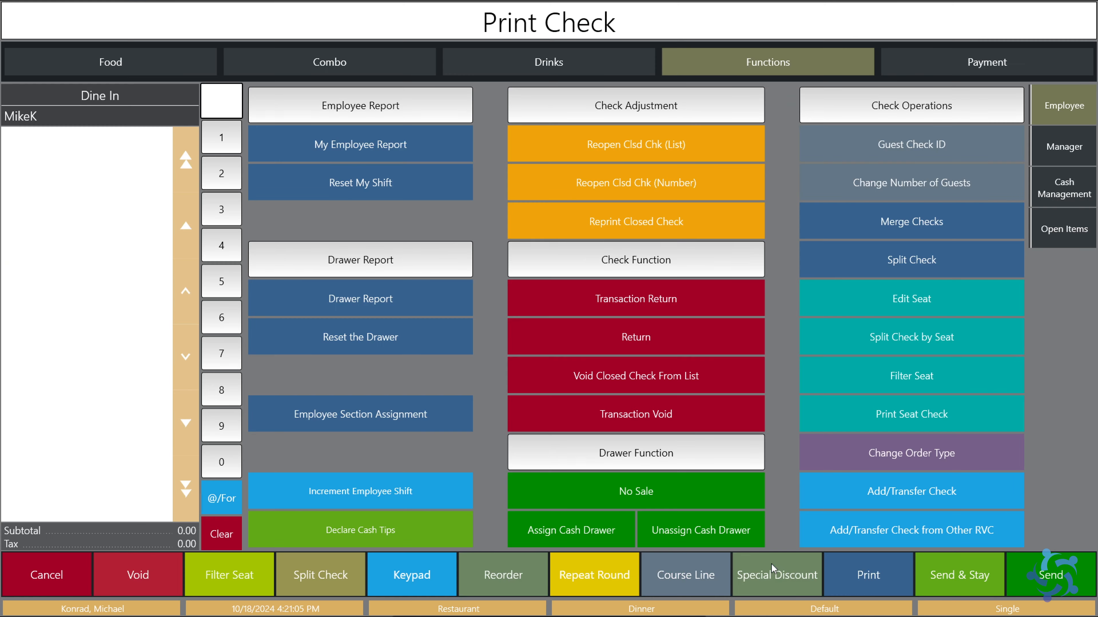
{"action": "left_click", "coordinate": [1061, 150]}
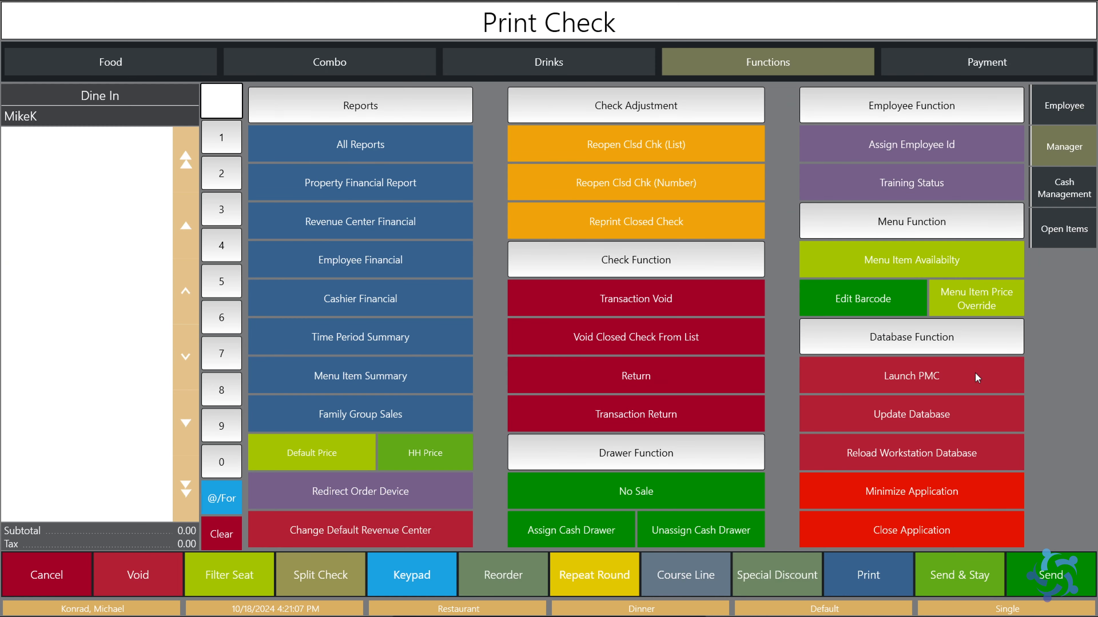
{"action": "left_click", "coordinate": [889, 494]}
{"action": "left_click", "coordinate": [531, 341]}
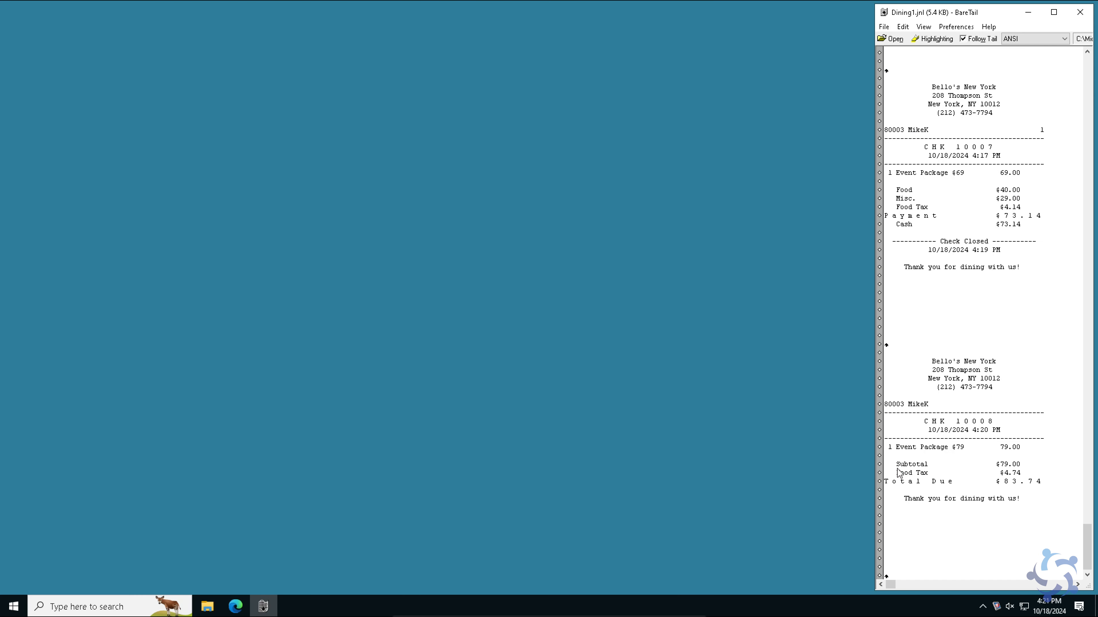
Step: Examine the Event Package $79, Subtotal, Food Tax and Total Due lines on the newly printed check in BareTail
{"action": "left_click", "coordinate": [916, 452]}
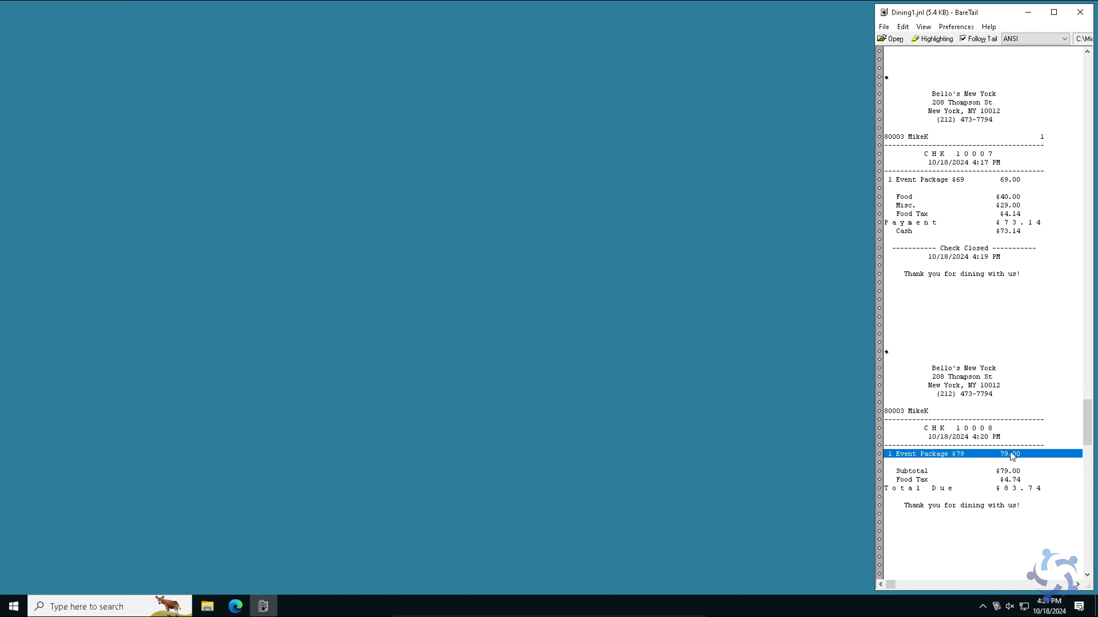
{"action": "left_click", "coordinate": [934, 473]}
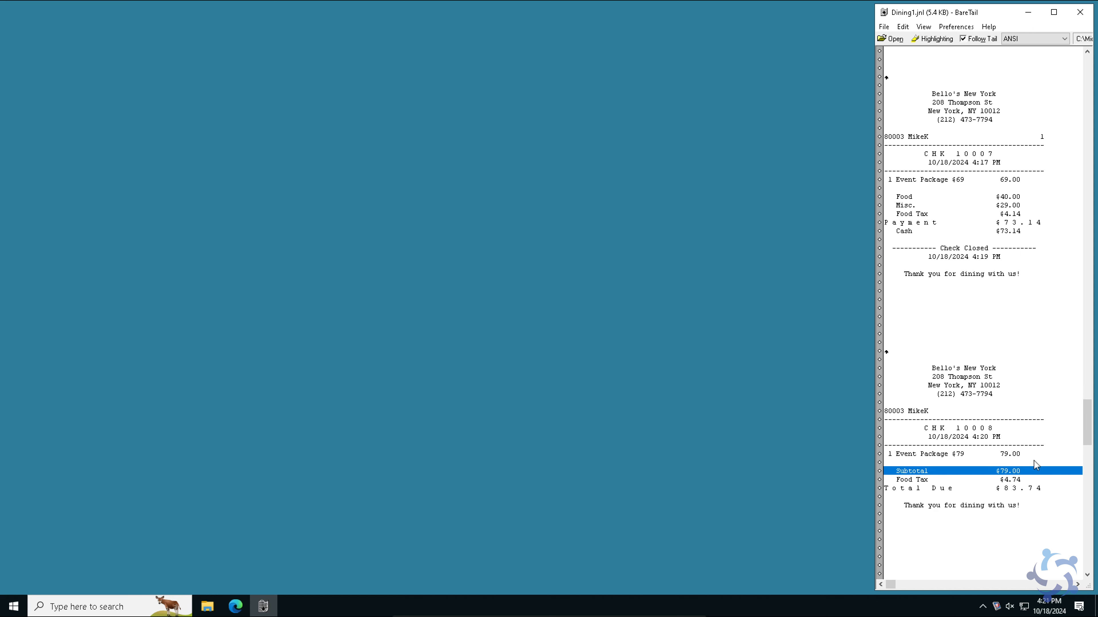
{"action": "left_click", "coordinate": [989, 480]}
{"action": "left_click", "coordinate": [951, 488]}
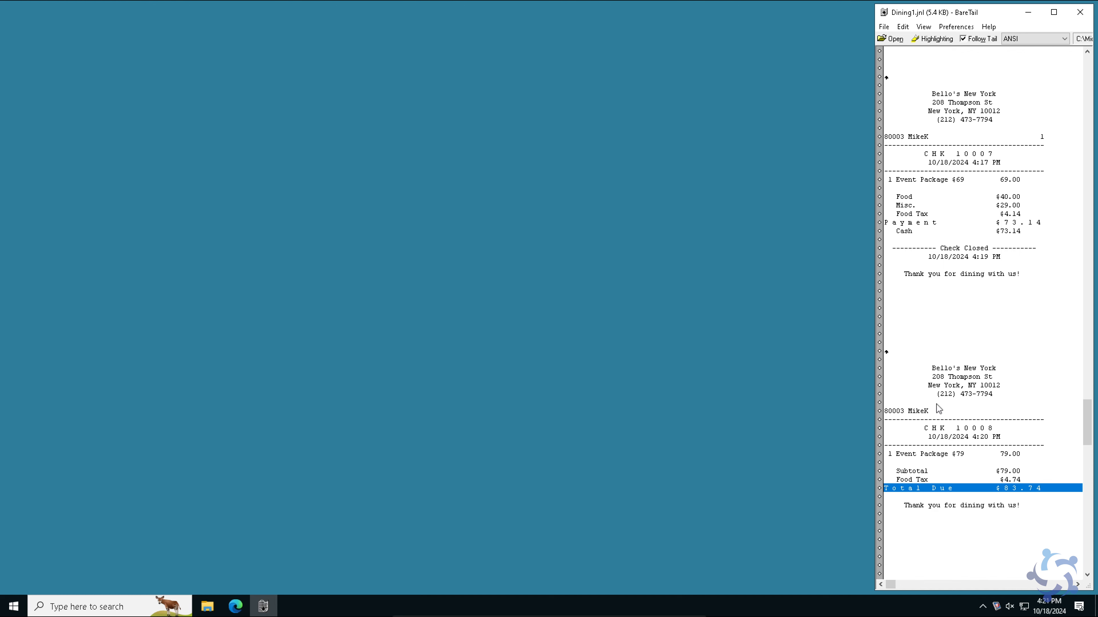
{"action": "left_click_drag", "start_coordinate": [928, 370], "coordinate": [1016, 517]}
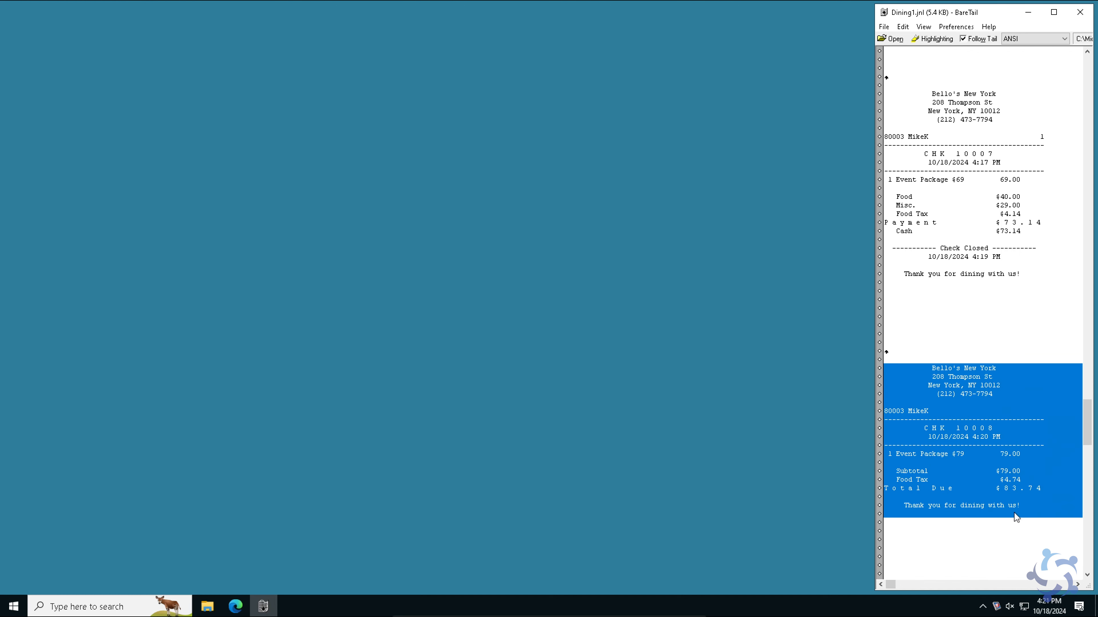
{"action": "left_click", "coordinate": [1015, 513]}
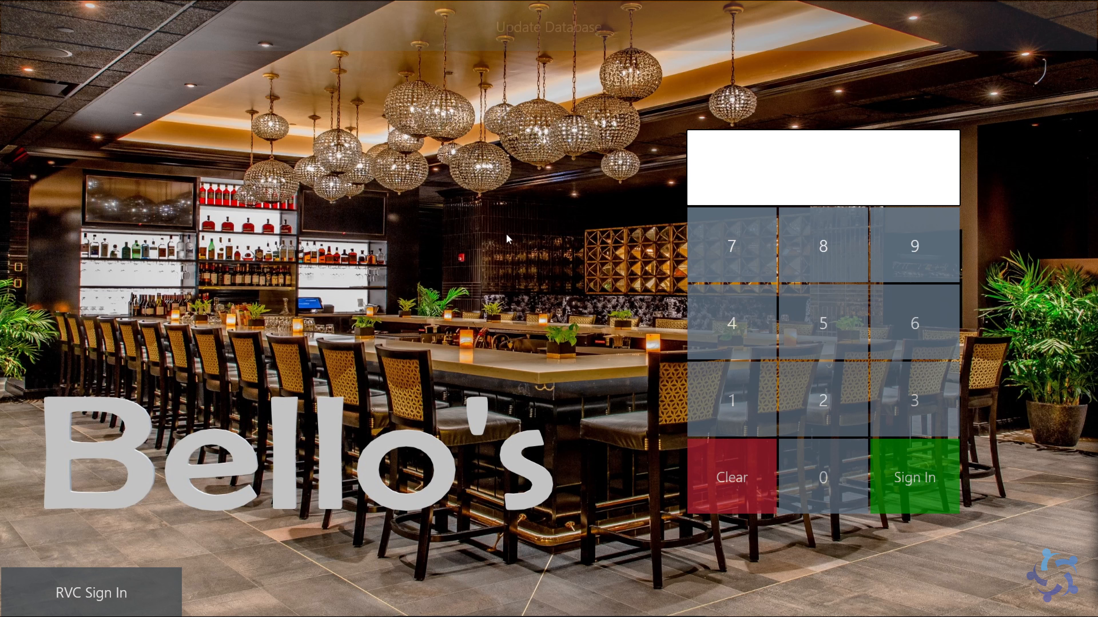
Step: Update the database from the Simphony sign-in screen and sign in with the employee ID
{"action": "left_click", "coordinate": [538, 35]}
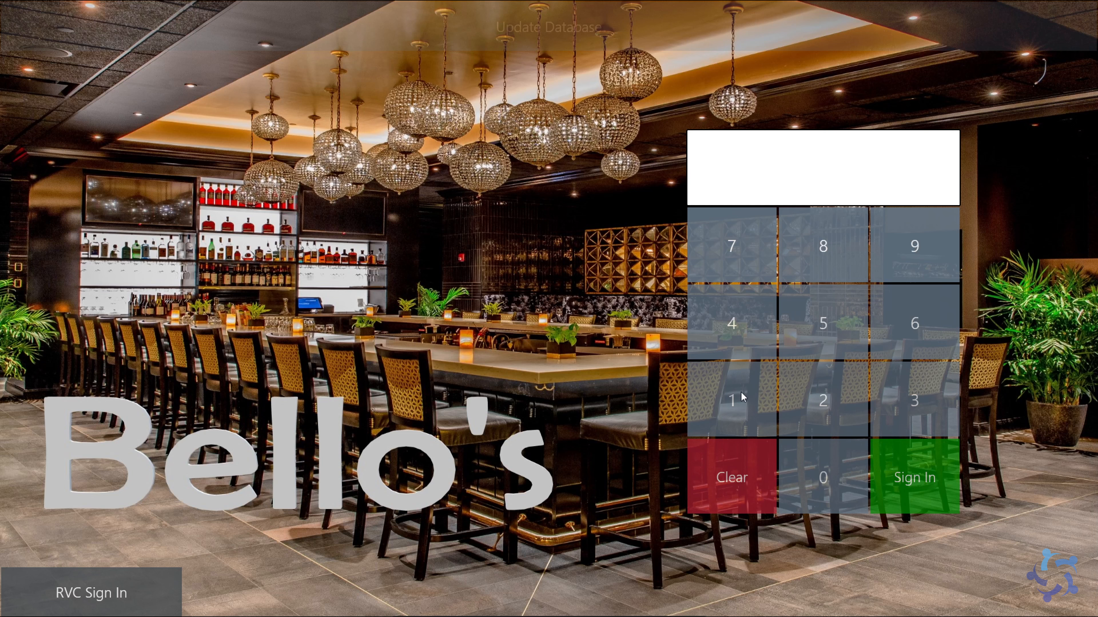
{"action": "left_click", "coordinate": [740, 392]}
{"action": "left_click", "coordinate": [910, 484]}
Step: Reset the employee's shift using the employee functions and confirm starting a shift
{"action": "left_click", "coordinate": [742, 577]}
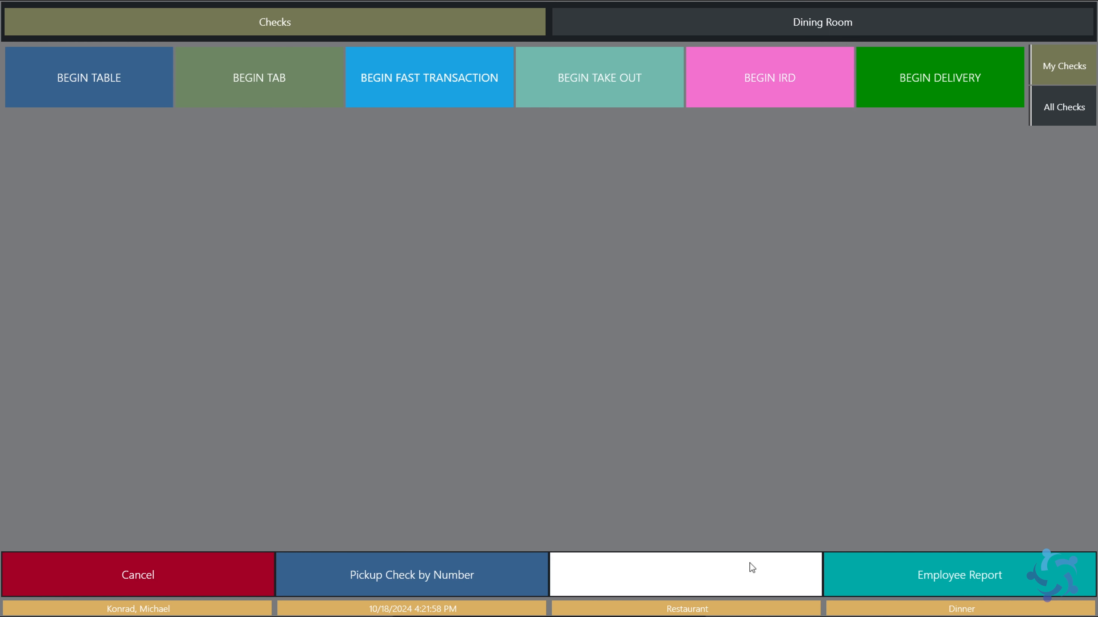
{"action": "left_click", "coordinate": [392, 188]}
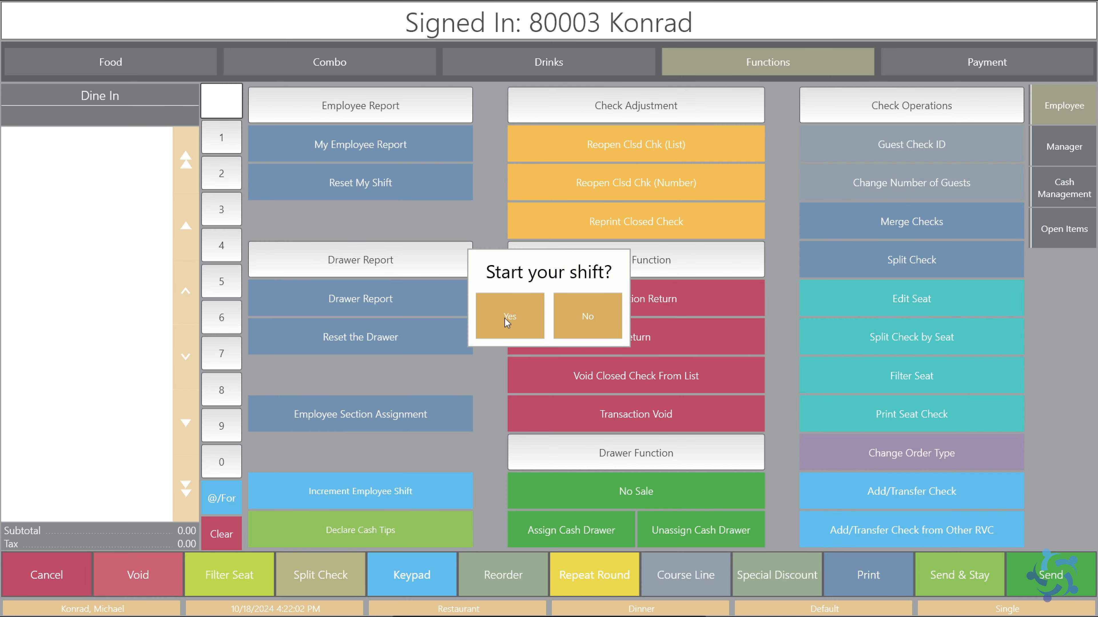
{"action": "left_click", "coordinate": [504, 318]}
{"action": "left_click", "coordinate": [539, 319]}
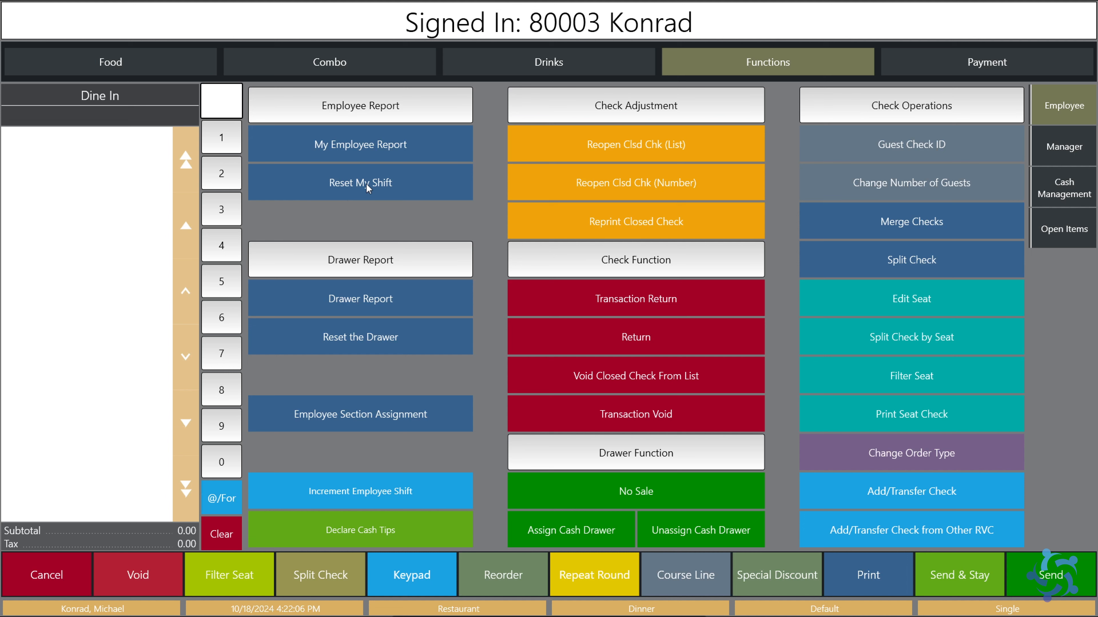
Step: Leave the functions screen and sign in again with the employee ID
{"action": "left_click", "coordinate": [48, 567]}
{"action": "left_click", "coordinate": [731, 390]}
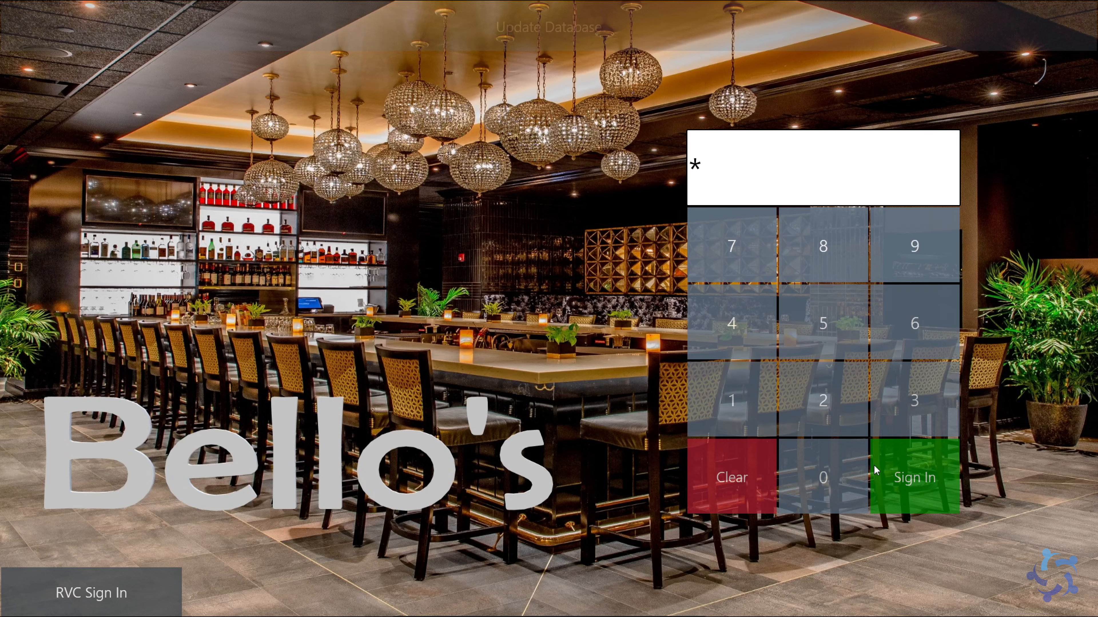
{"action": "left_click", "coordinate": [881, 471]}
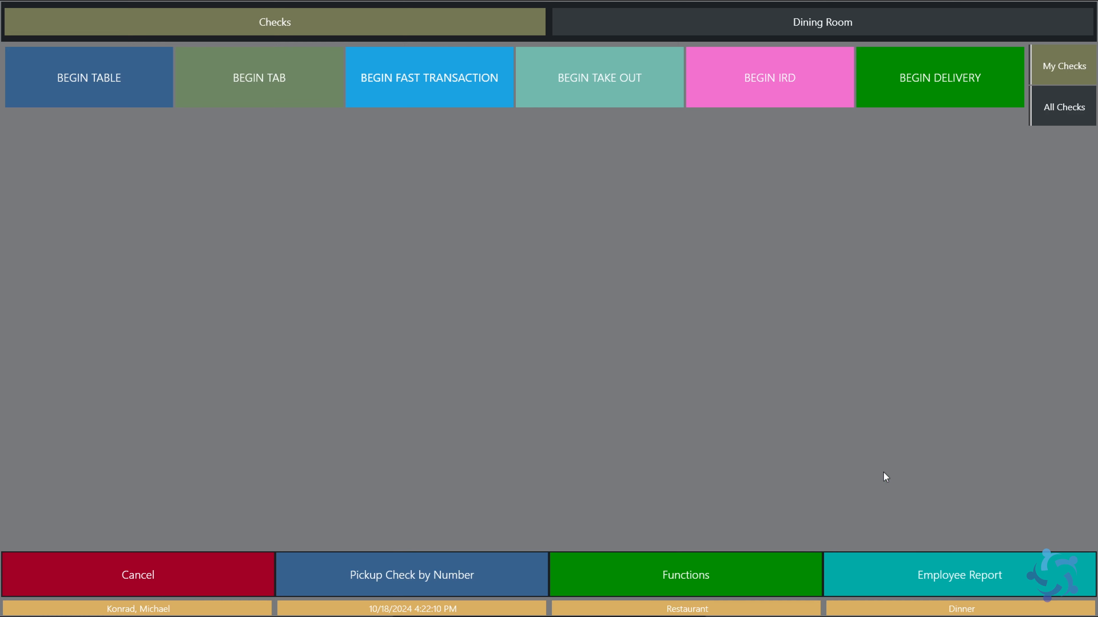
Step: Run the Employee Financial Report for the current shift, check its sales figures and close it
{"action": "left_click", "coordinate": [890, 579]}
{"action": "left_click", "coordinate": [994, 601]}
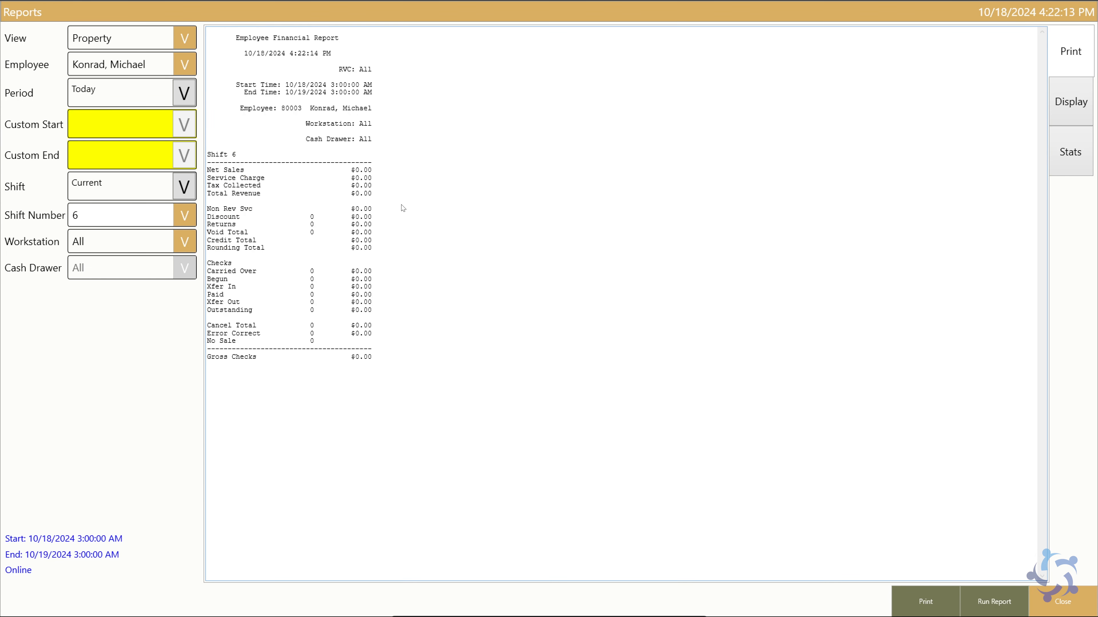
{"action": "left_click", "coordinate": [1044, 602]}
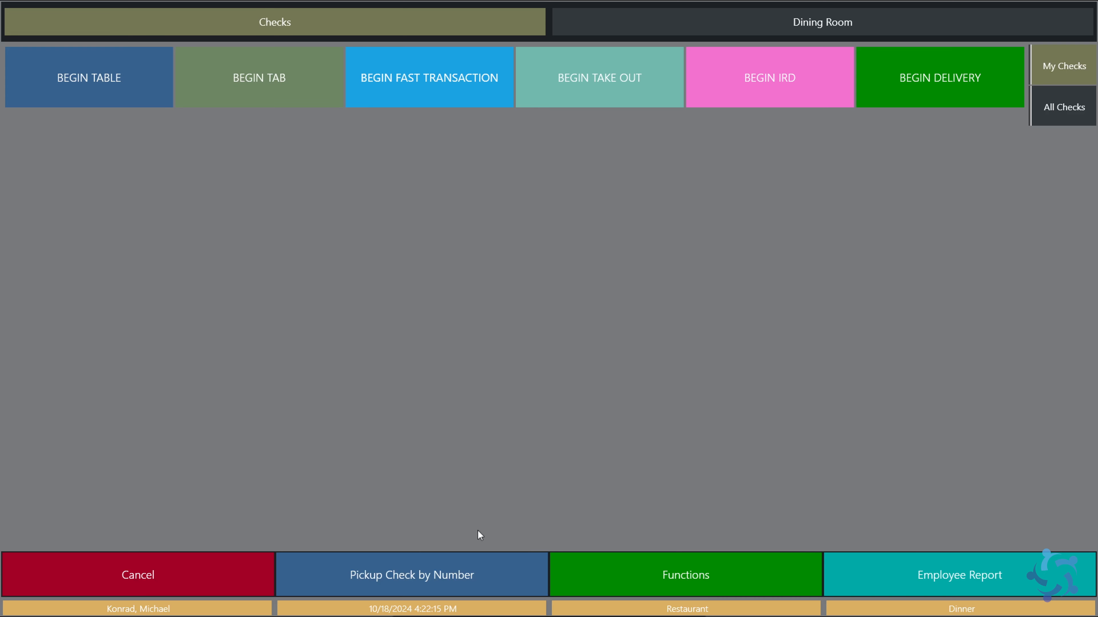
Step: Ring up one Event Package $59 in a fast transaction and close the check with exact cash
{"action": "left_click", "coordinate": [402, 91]}
{"action": "left_click", "coordinate": [402, 70]}
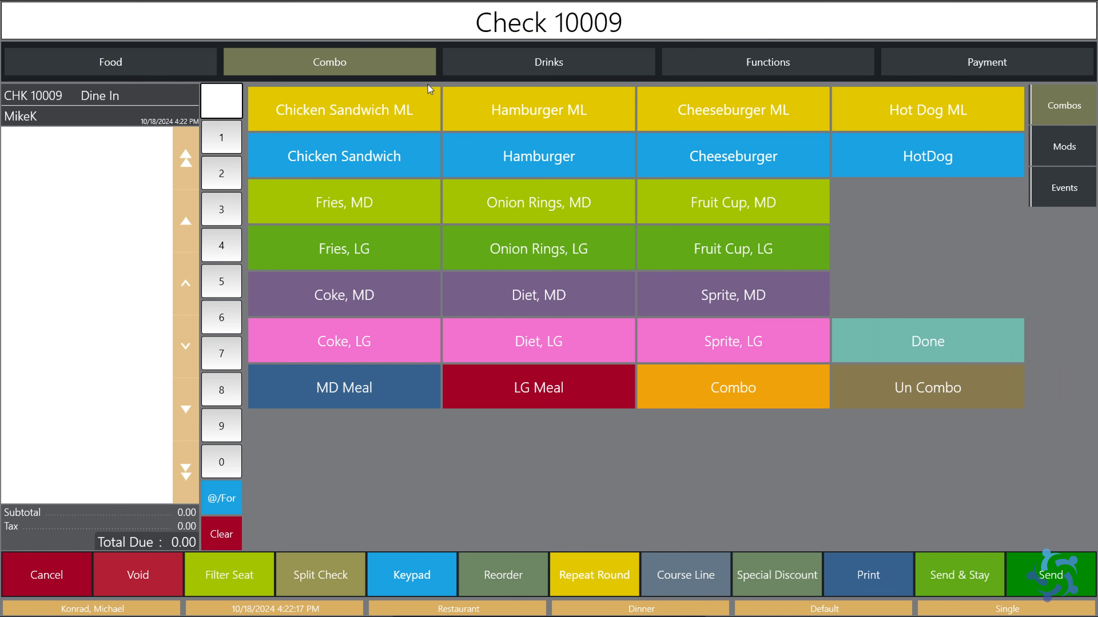
{"action": "left_click", "coordinate": [1067, 200]}
{"action": "left_click", "coordinate": [302, 135]}
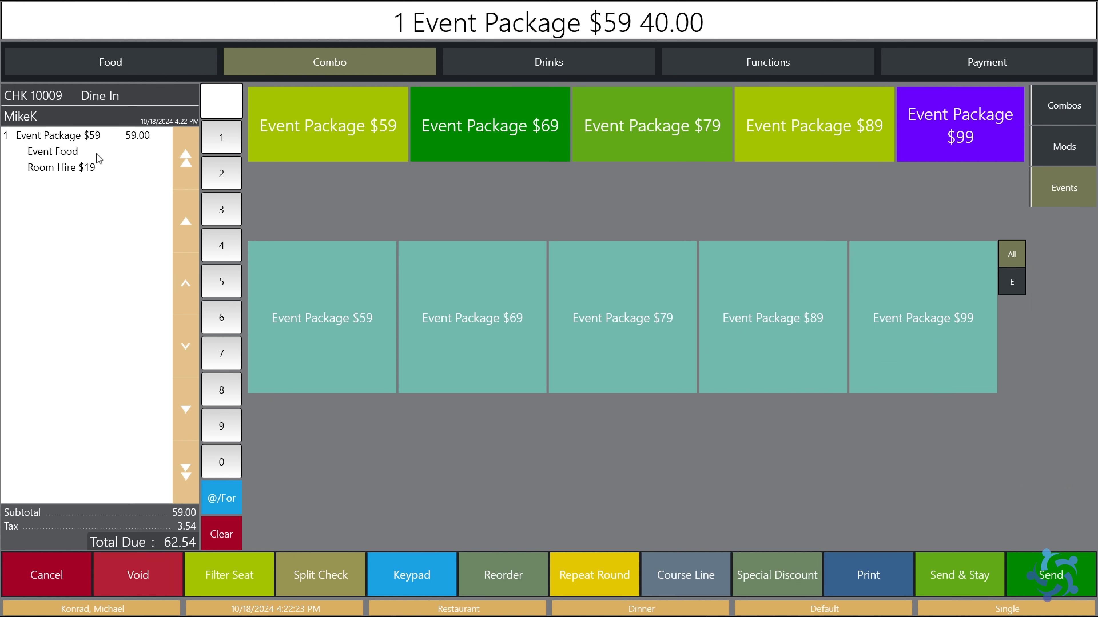
{"action": "left_click", "coordinate": [948, 72]}
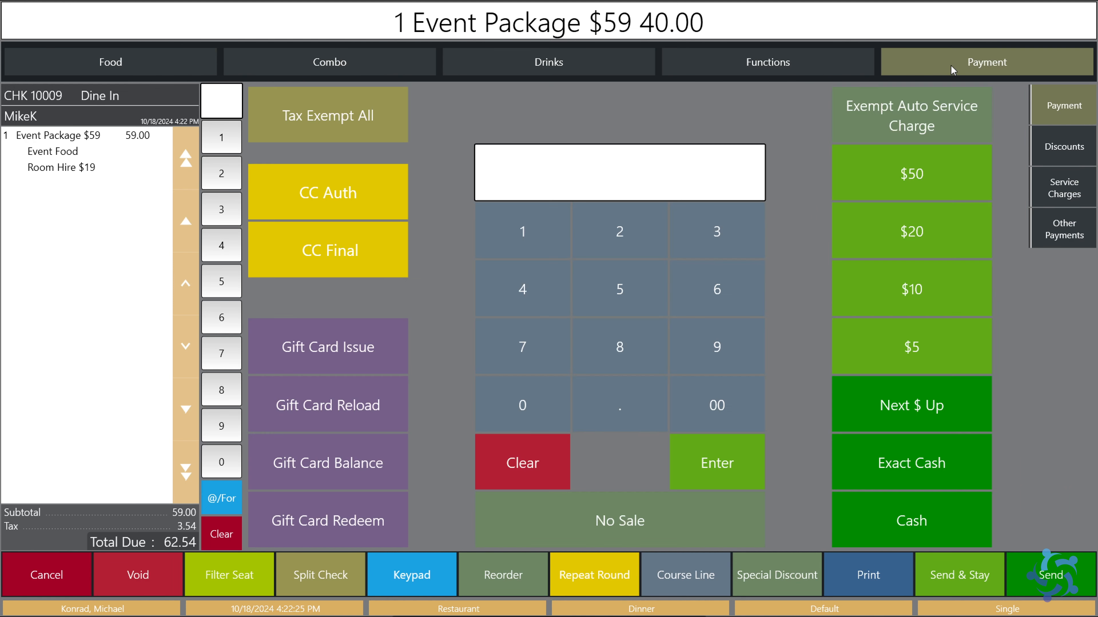
{"action": "left_click", "coordinate": [922, 469]}
{"action": "left_click", "coordinate": [644, 363]}
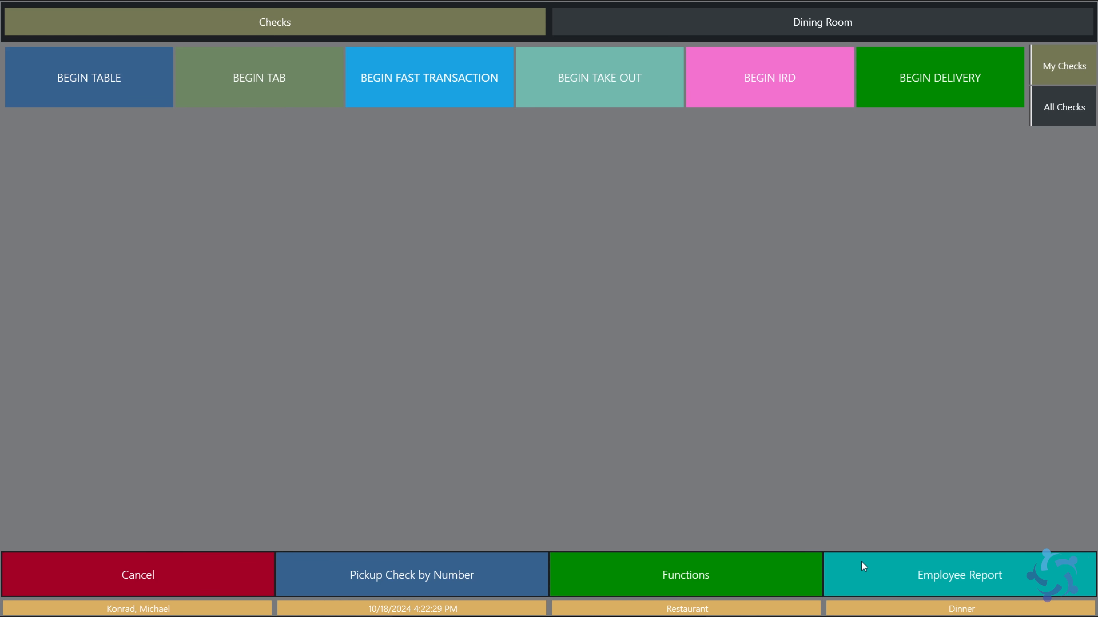
Step: Run the Employee Financial Report again to check the totals after the Event Package $59 sale
{"action": "left_click", "coordinate": [870, 576]}
{"action": "left_click", "coordinate": [993, 601]}
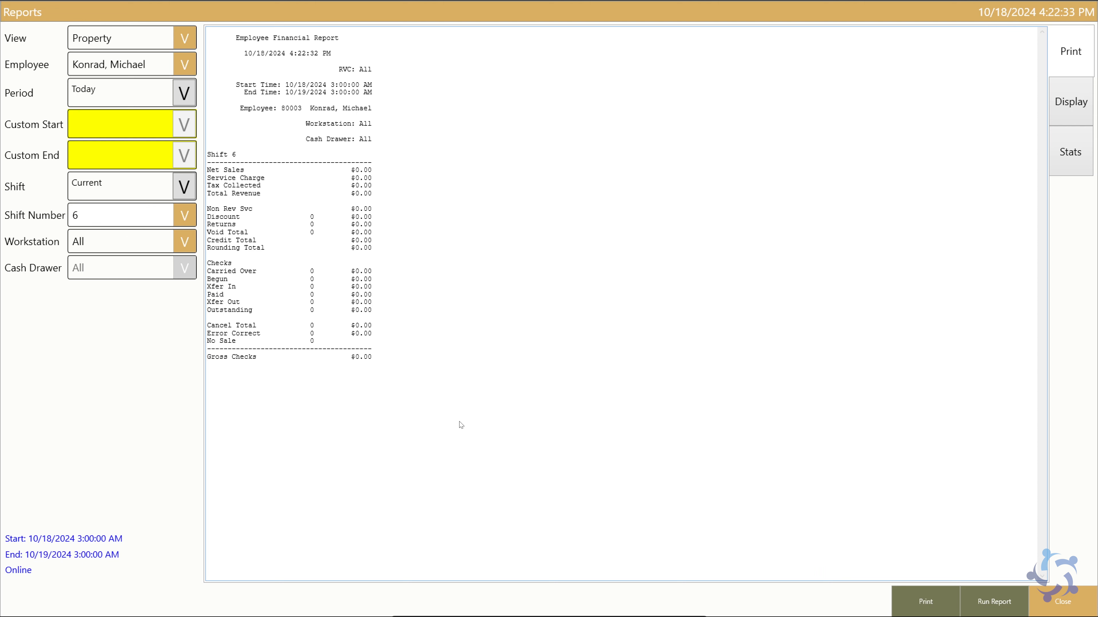
Step: Close the Employee Financial Report and run it again from the checks screen to refresh the sales totals
{"action": "left_click", "coordinate": [1063, 603]}
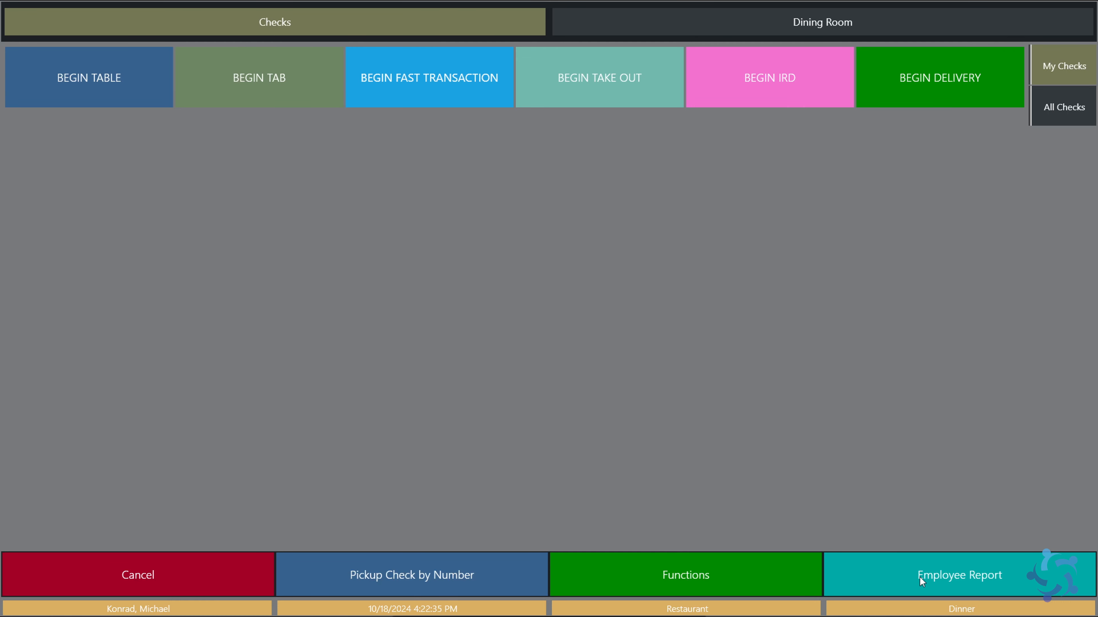
{"action": "left_click", "coordinate": [922, 582]}
{"action": "left_click", "coordinate": [993, 601]}
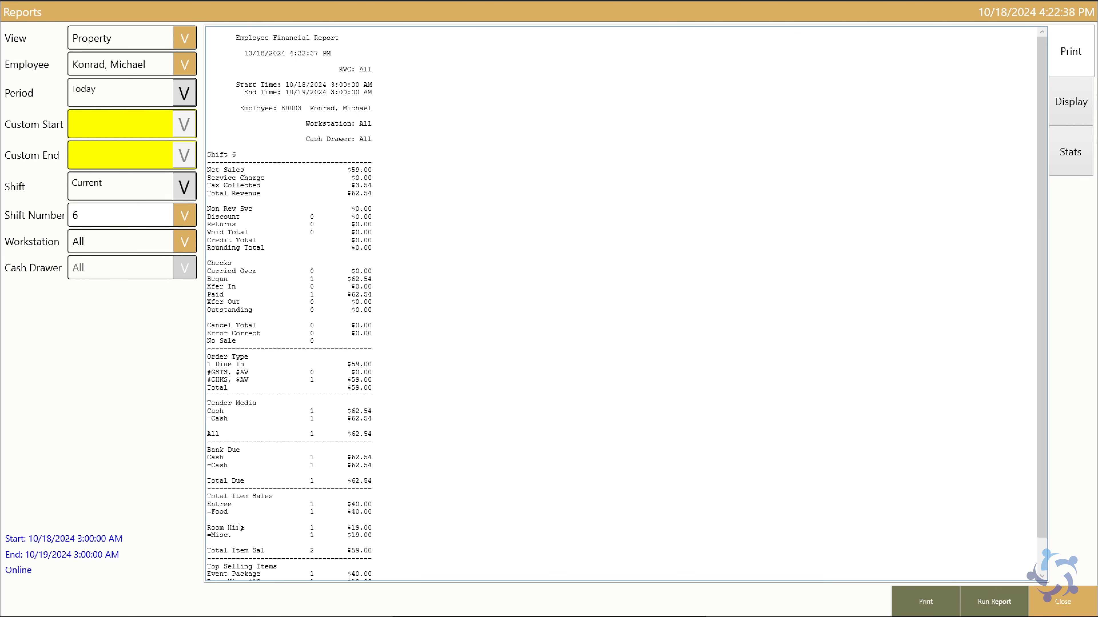
Step: Examine the Food, Room Hire and Misc. lines in the report's Total Item Sales section
{"action": "scroll", "coordinate": [228, 517], "scroll_direction": "down", "scroll_amount": 1}
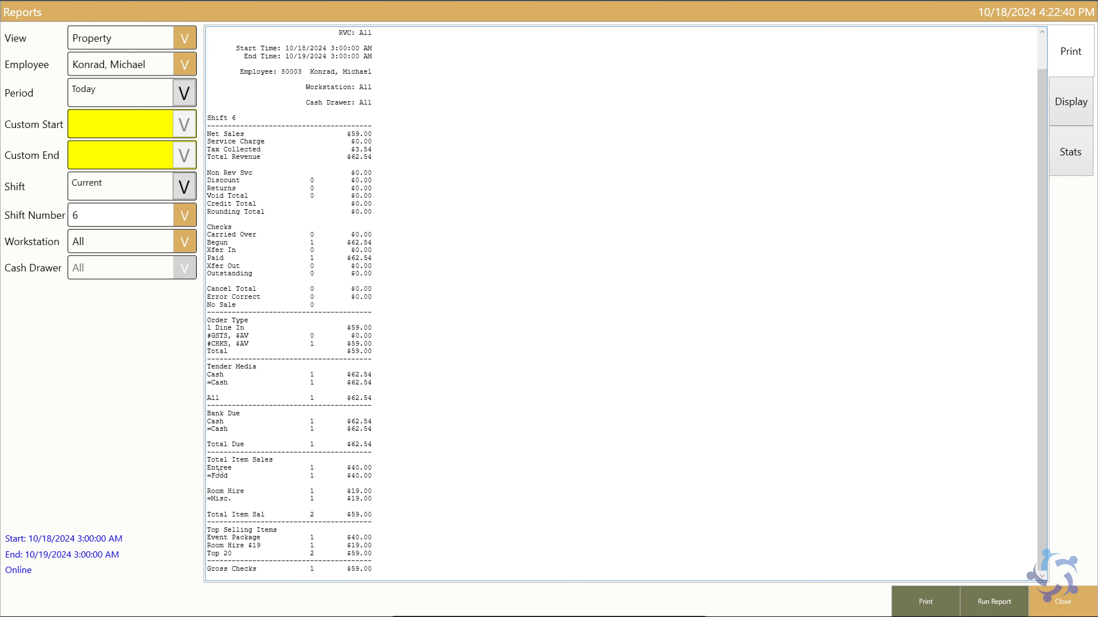
{"action": "left_click_drag", "start_coordinate": [211, 476], "coordinate": [369, 481]}
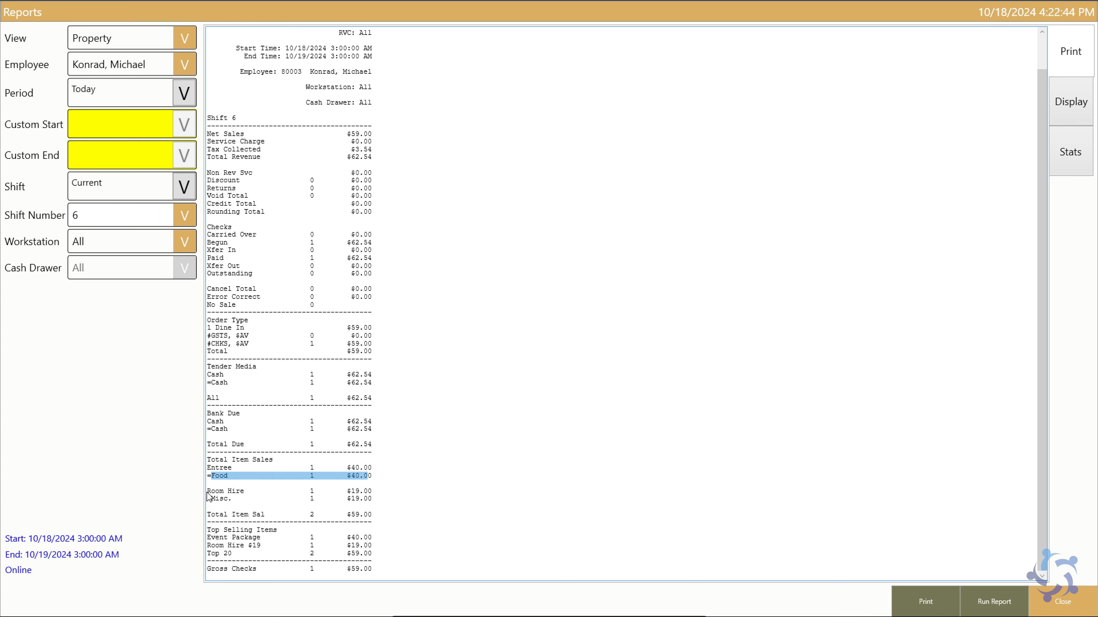
{"action": "left_click", "coordinate": [277, 496]}
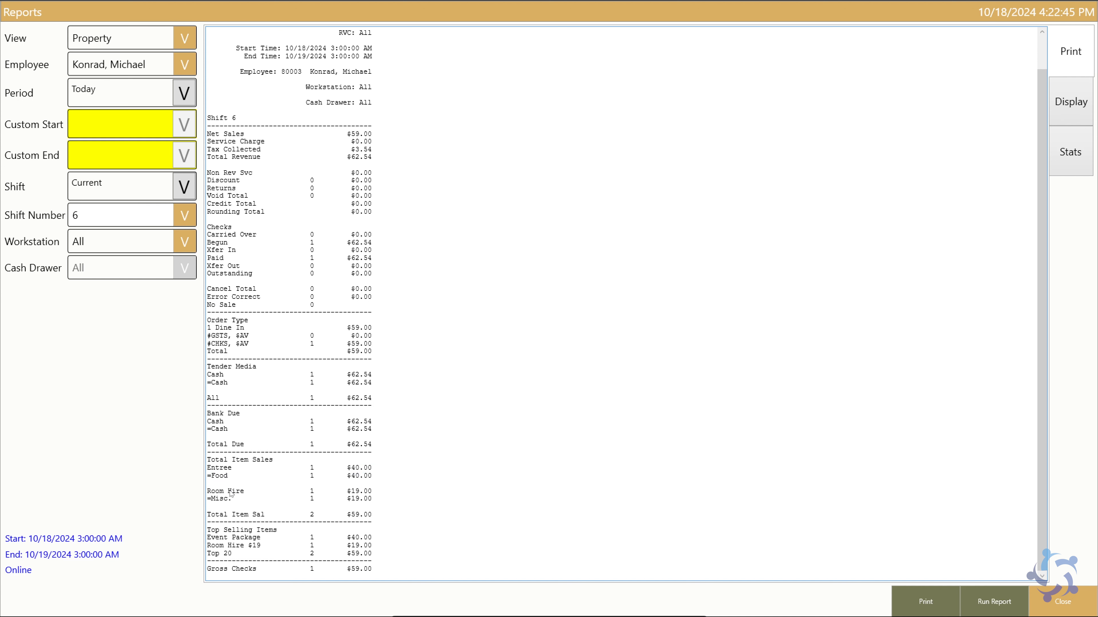
{"action": "left_click_drag", "start_coordinate": [211, 499], "coordinate": [370, 499]}
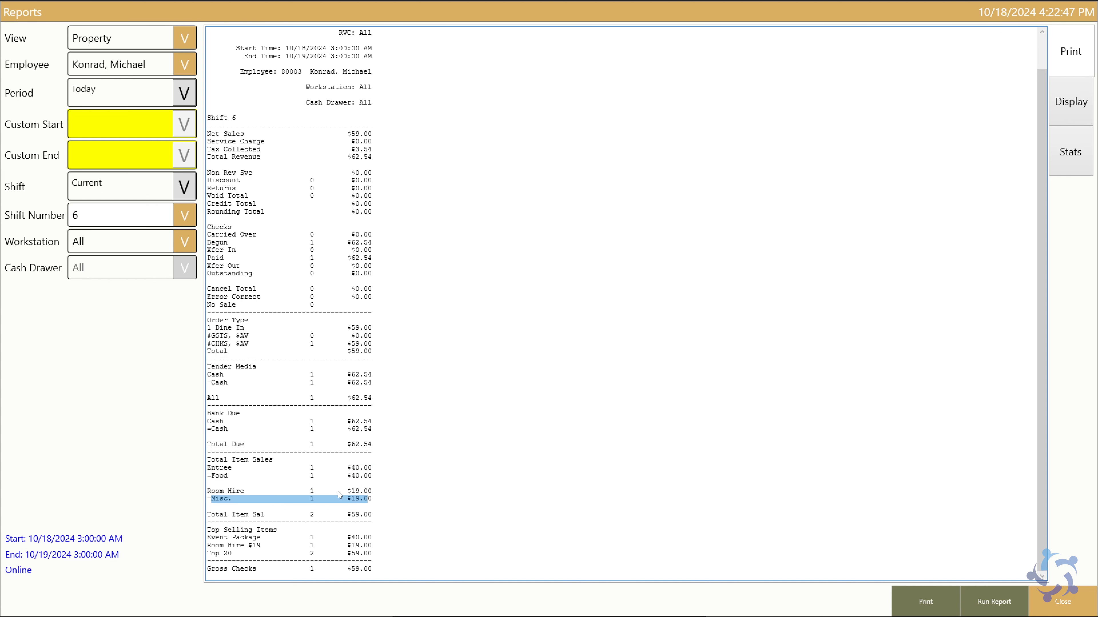
{"action": "left_click_drag", "start_coordinate": [212, 473], "coordinate": [297, 476]}
{"action": "left_click", "coordinate": [212, 468]}
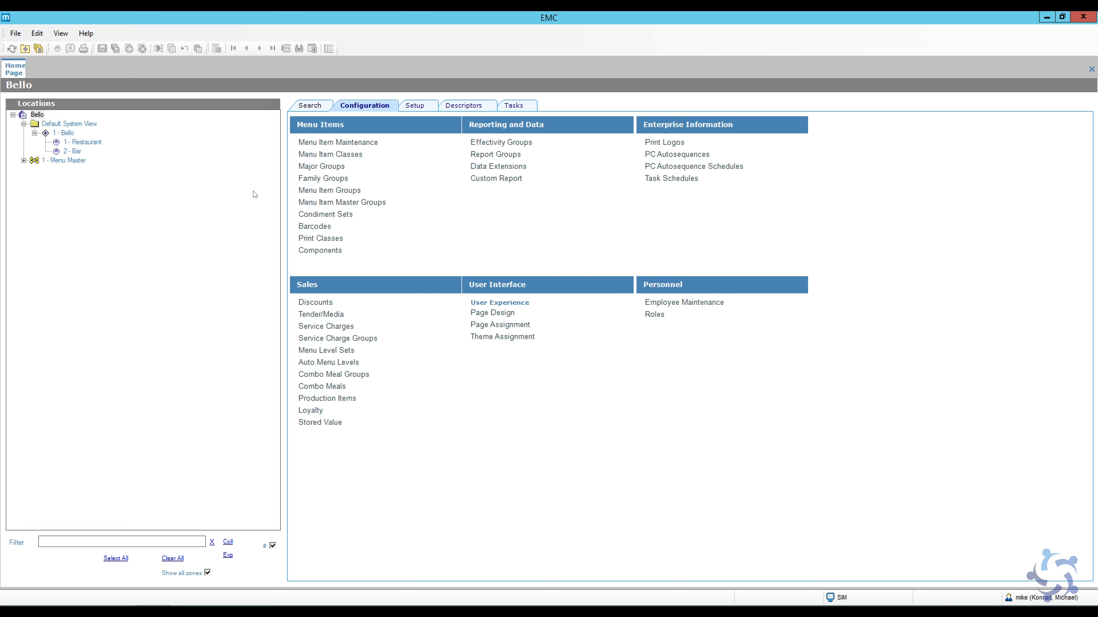
Step: Switch to EMC, open Combo Meal Groups at enterprise level and view the price of the Room Hire $19 group's item
{"action": "left_click", "coordinate": [38, 115]}
{"action": "left_click", "coordinate": [334, 375]}
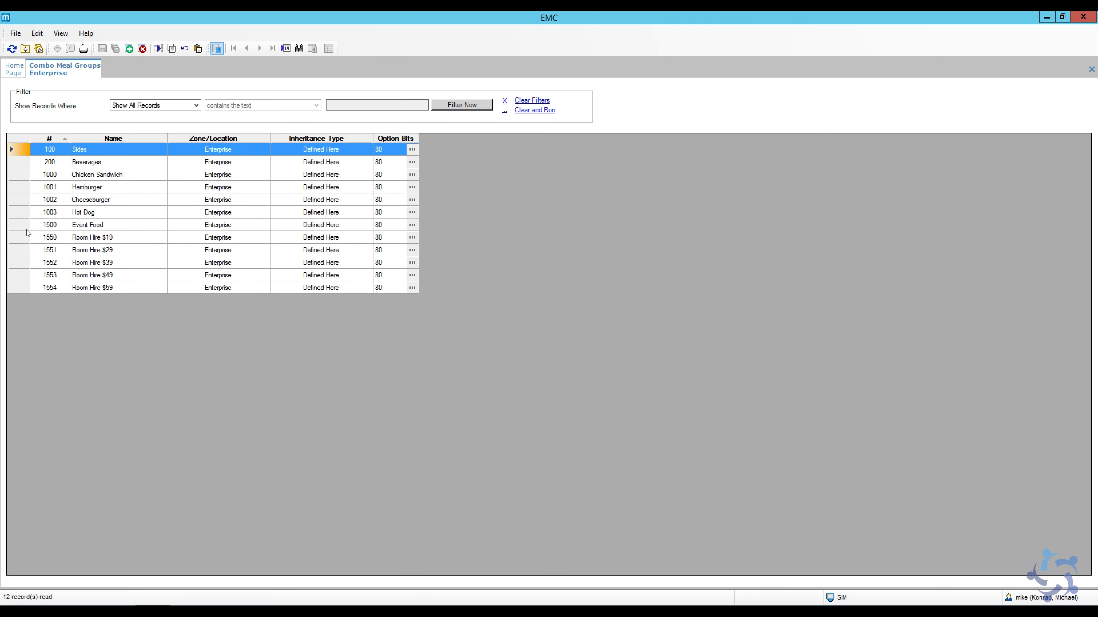
{"action": "double_click", "coordinate": [19, 238]}
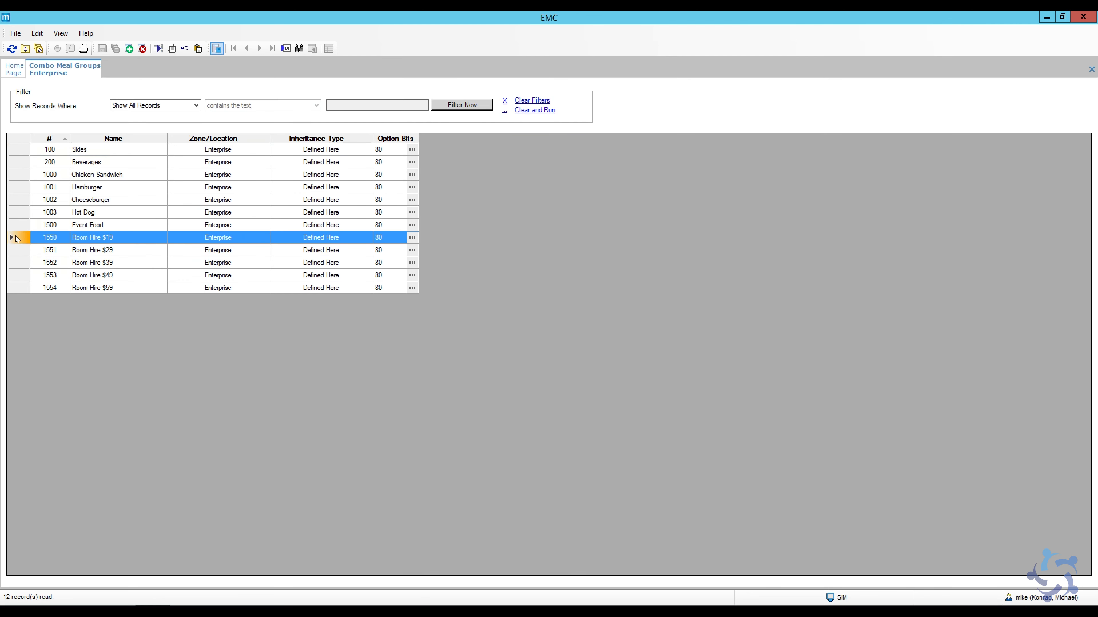
{"action": "left_click", "coordinate": [221, 88]}
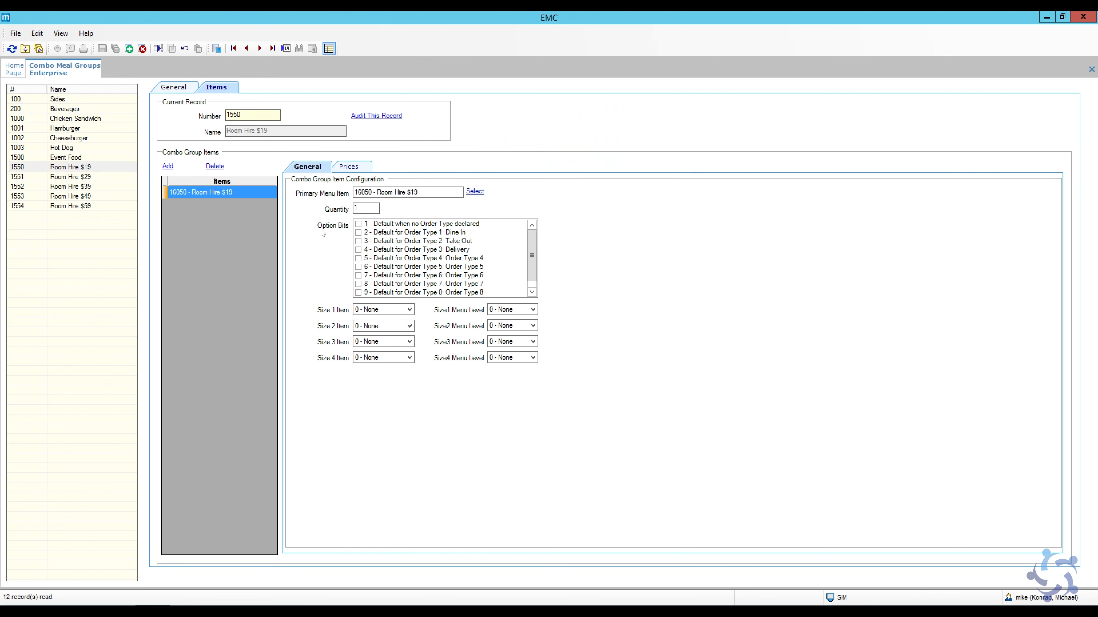
{"action": "left_click", "coordinate": [350, 166]}
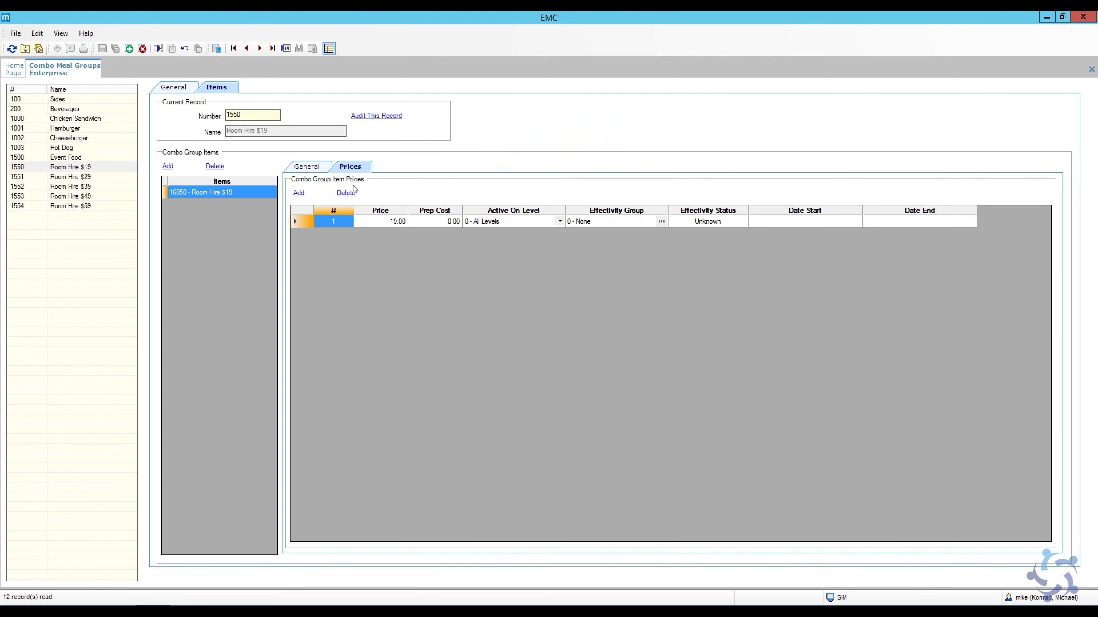
Step: Add a price record of 40.00 to the item in the Event Food combo group and save it
{"action": "left_click", "coordinate": [94, 159]}
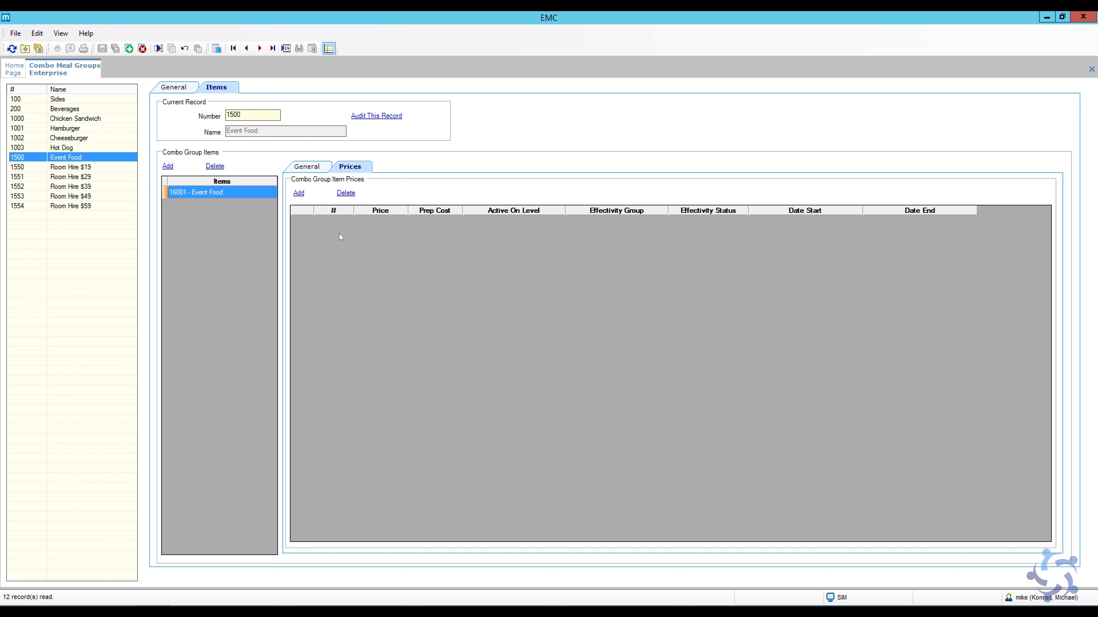
{"action": "left_click", "coordinate": [299, 194]}
{"action": "left_click", "coordinate": [390, 222]}
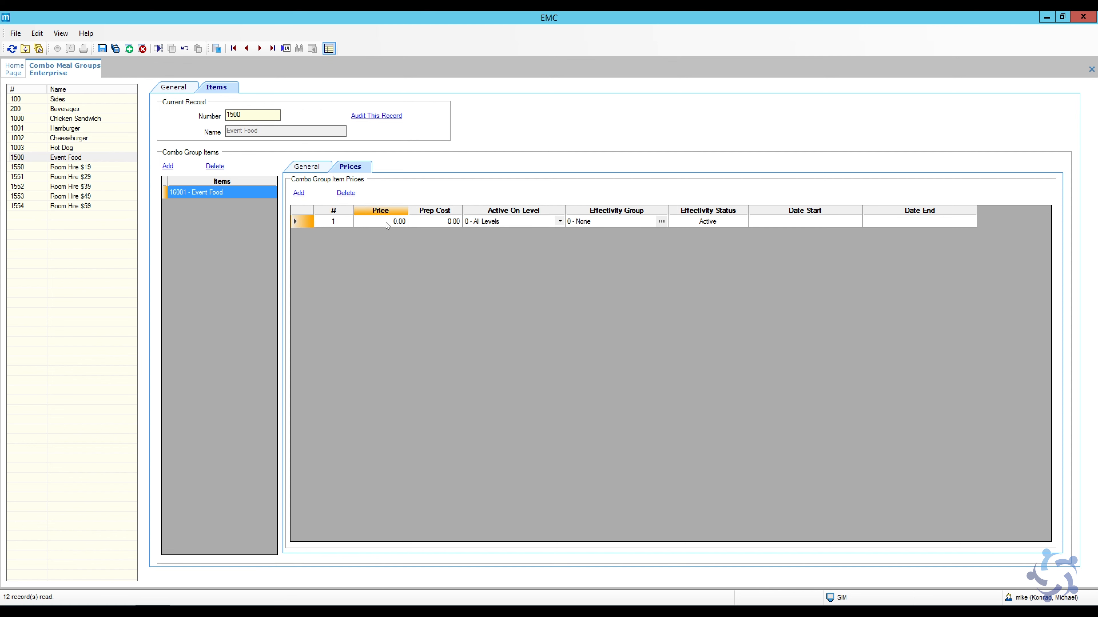
{"action": "type", "text": "40.00"}
{"action": "left_click", "coordinate": [103, 49]}
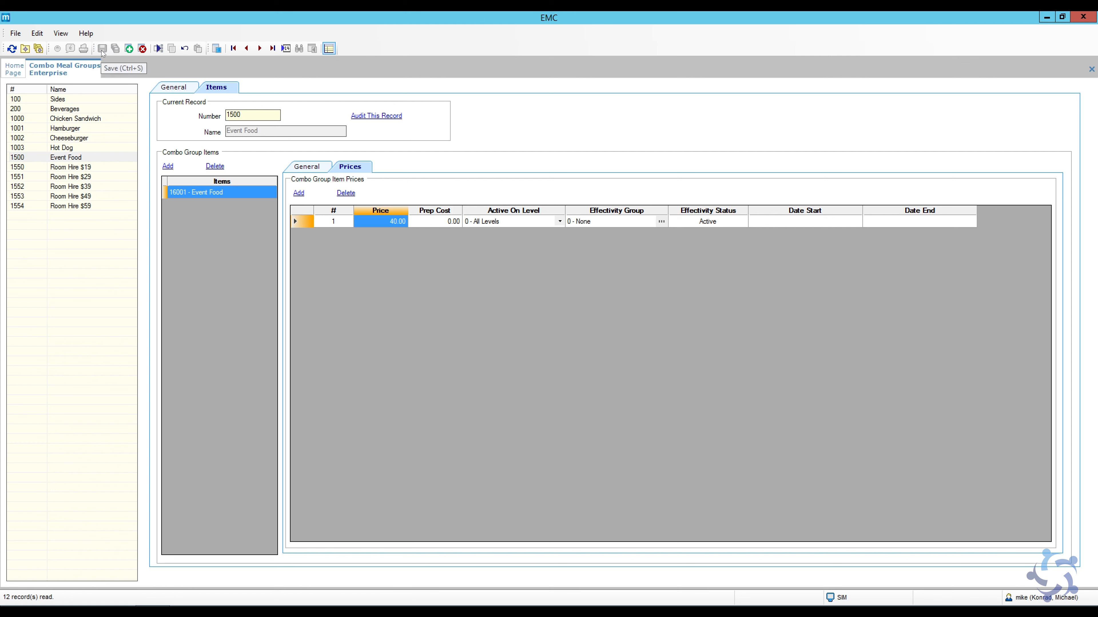
{"action": "left_click", "coordinate": [94, 168]}
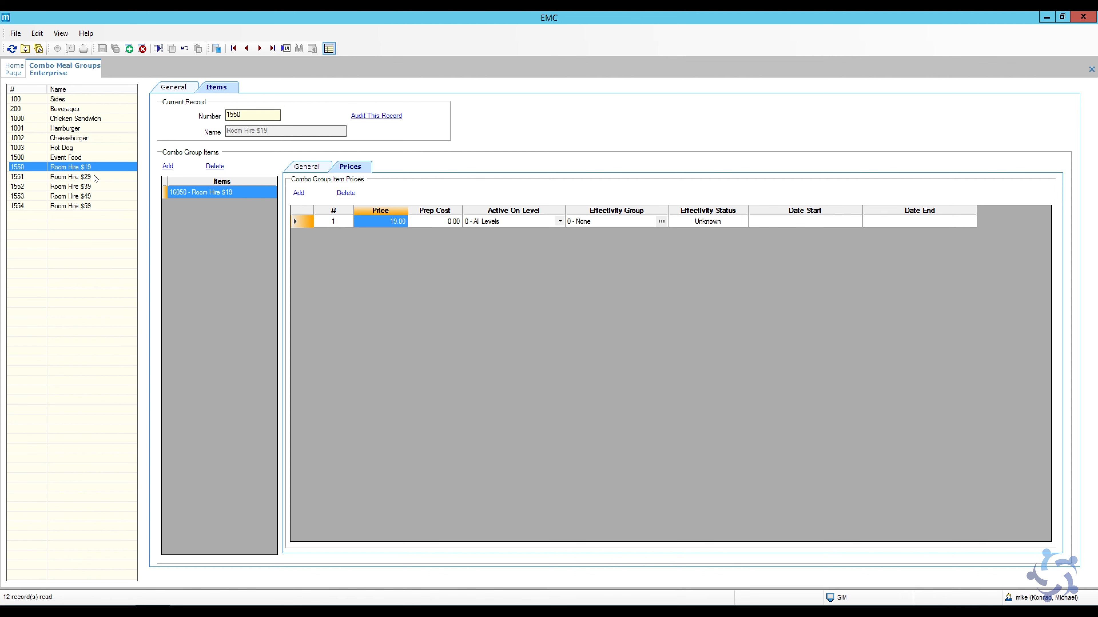
{"action": "left_click", "coordinate": [94, 178]}
Step: Open Menu Item Maintenance at enterprise level, load the master records and find the event combos with a "combo" name search
{"action": "left_click", "coordinate": [12, 70]}
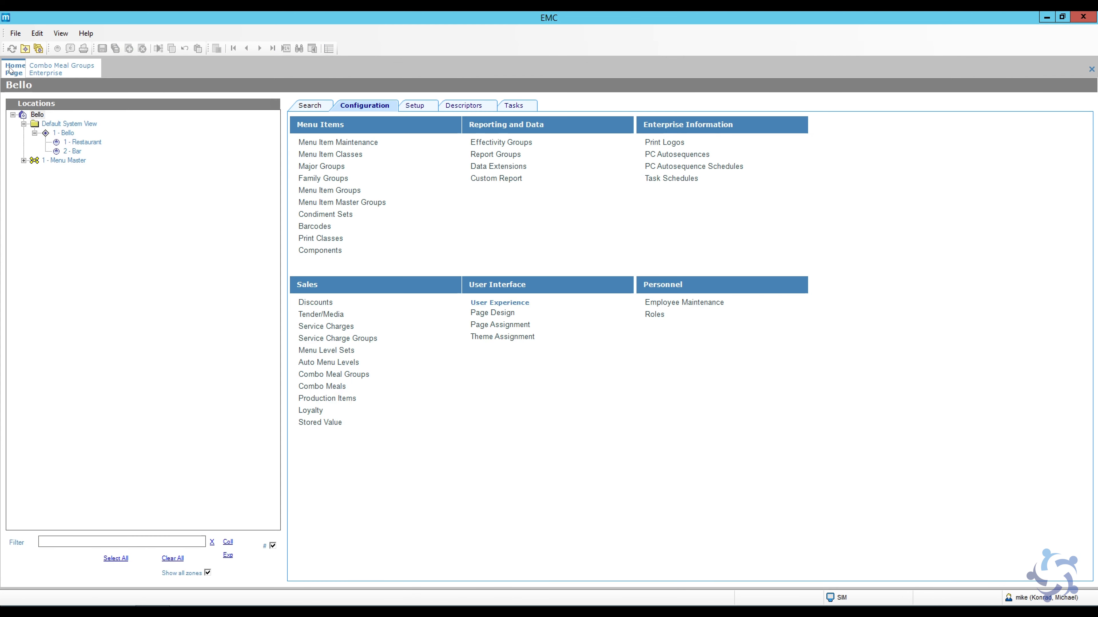
{"action": "left_click", "coordinate": [349, 144]}
{"action": "left_click", "coordinate": [84, 389]}
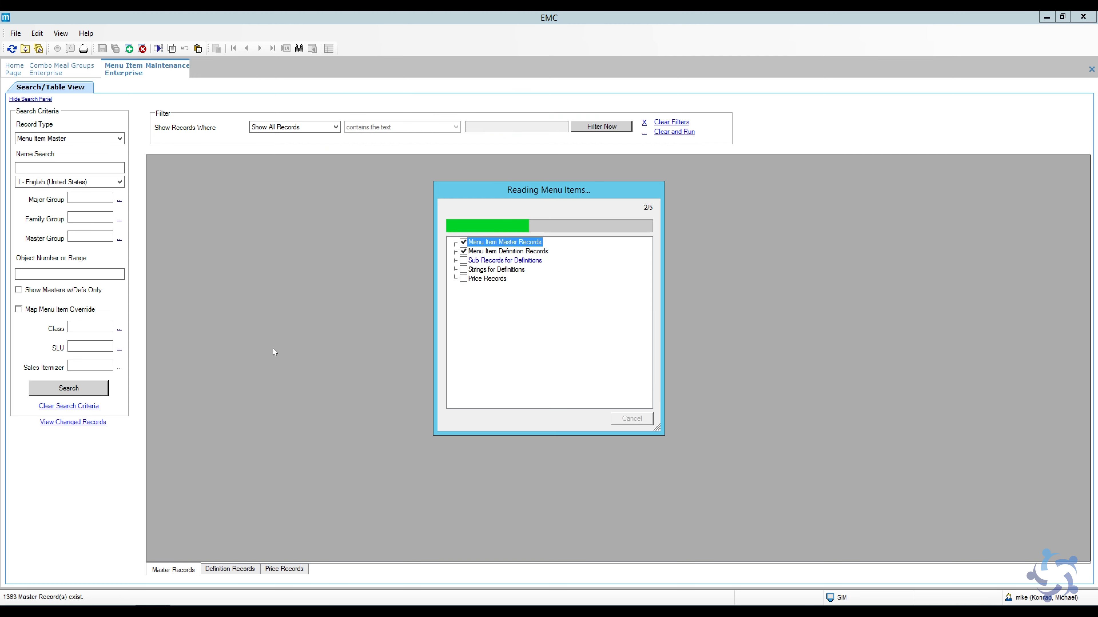
{"action": "key", "text": "ctrl+f"}
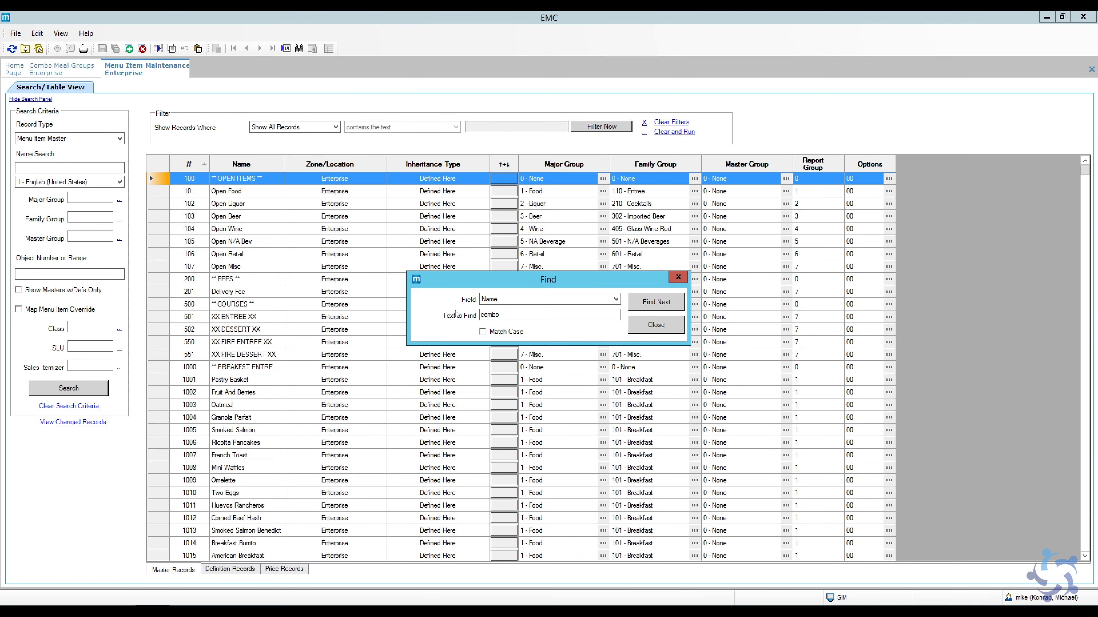
{"action": "left_click", "coordinate": [644, 307]}
{"action": "left_click", "coordinate": [678, 277]}
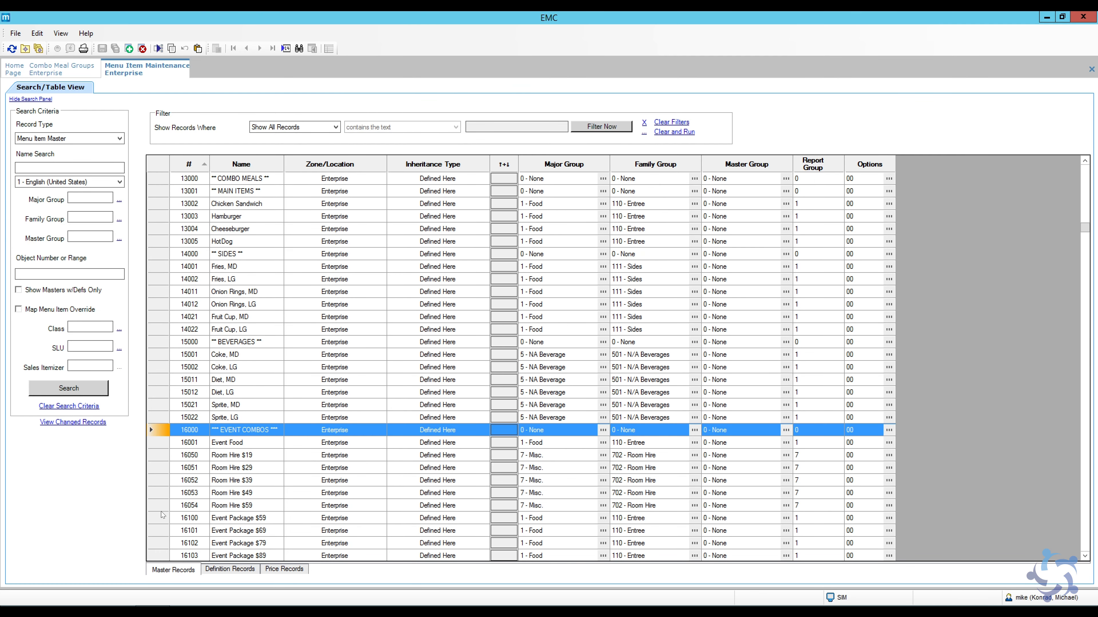
Step: View the master record of Event Package $59, and locate the Event Package items in the price records
{"action": "left_click", "coordinate": [157, 521]}
{"action": "scroll", "coordinate": [161, 514], "scroll_direction": "down", "scroll_amount": 2}
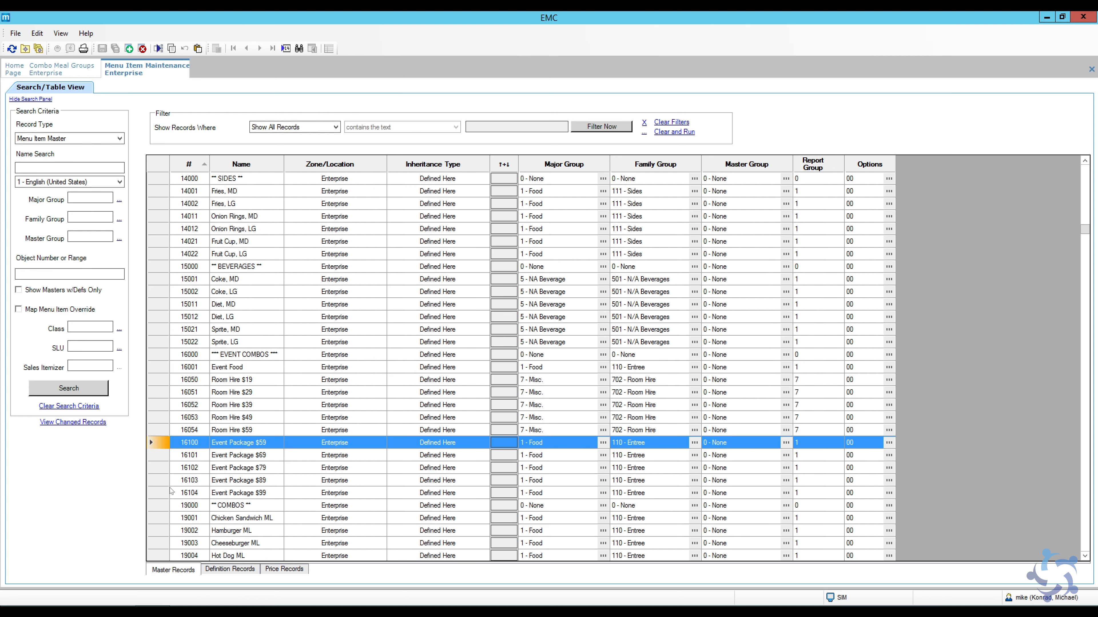
{"action": "double_click", "coordinate": [160, 443]}
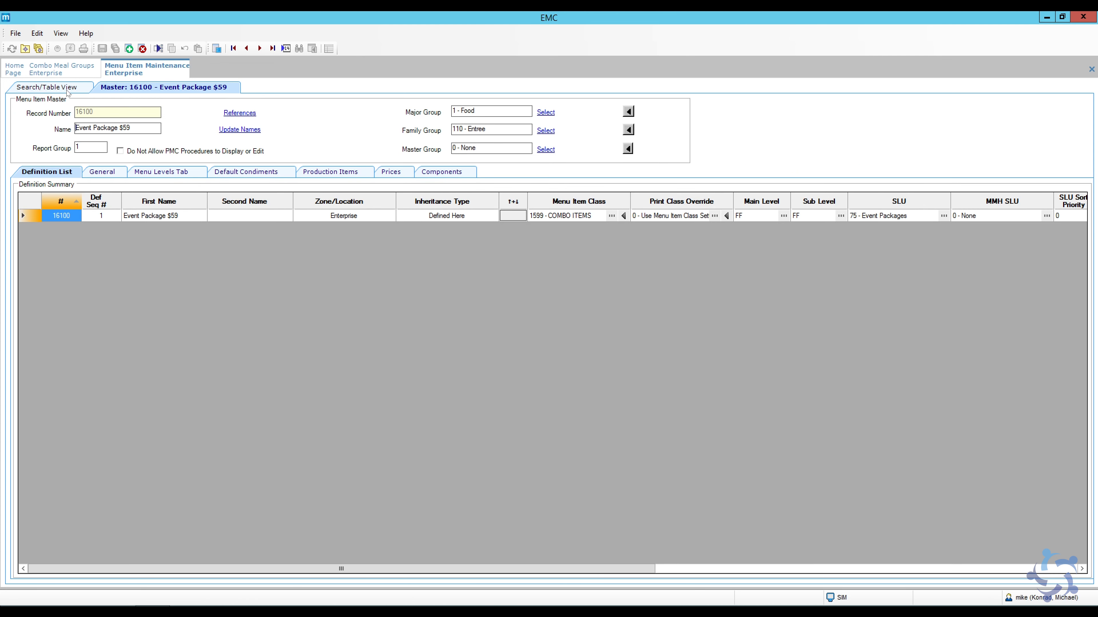
{"action": "left_click", "coordinate": [51, 87]}
{"action": "left_click", "coordinate": [285, 570]}
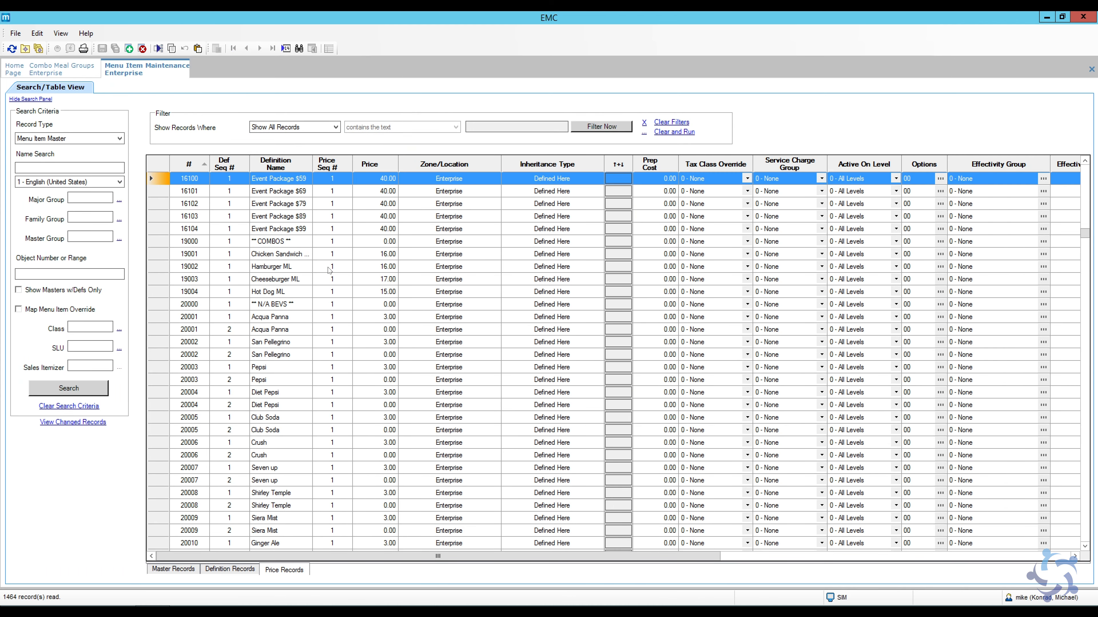
{"action": "scroll", "coordinate": [367, 225], "scroll_direction": "up", "scroll_amount": 2}
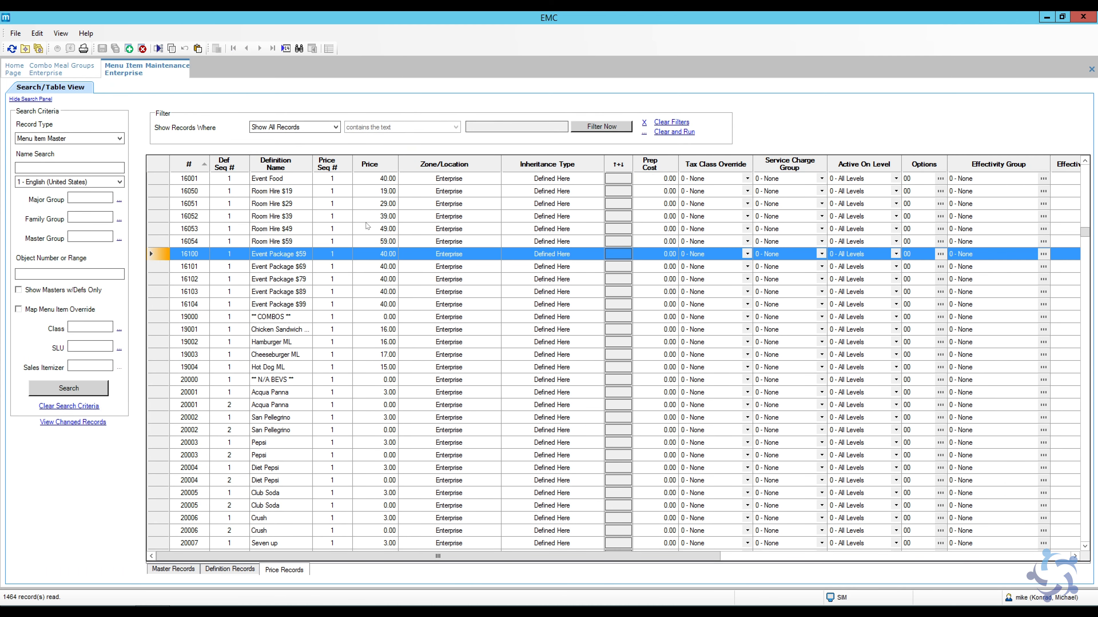
Step: Set the price of all five Event Package items, $59 through $99, to 0.00 and save the price records
{"action": "left_click", "coordinate": [379, 255]}
{"action": "key", "text": "Delete"}
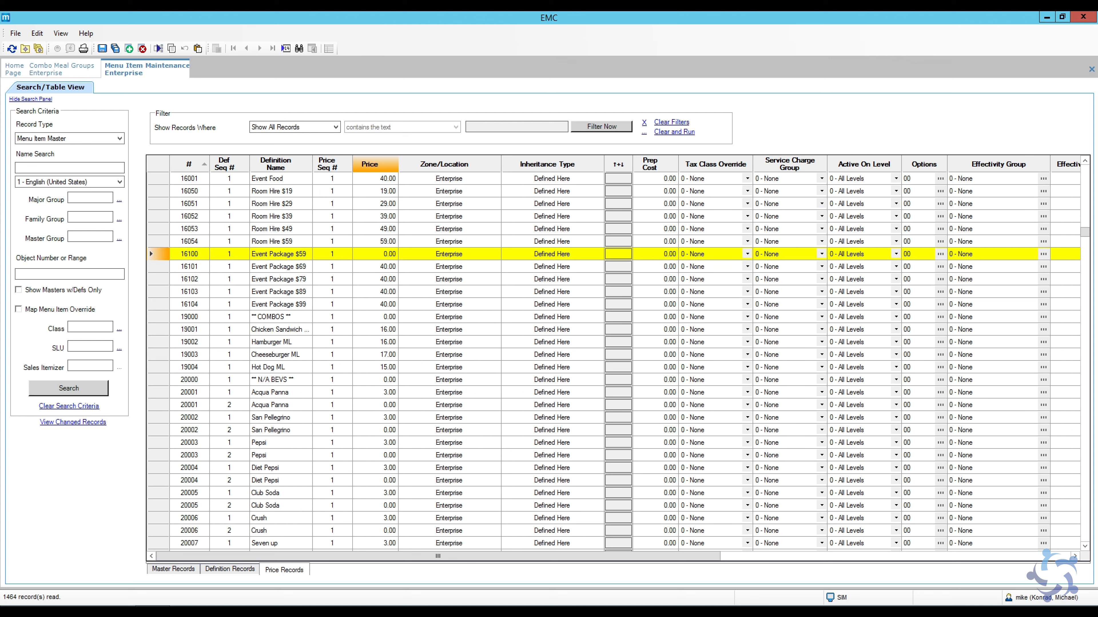
{"action": "key", "text": "Down"}
{"action": "key", "text": "Delete"}
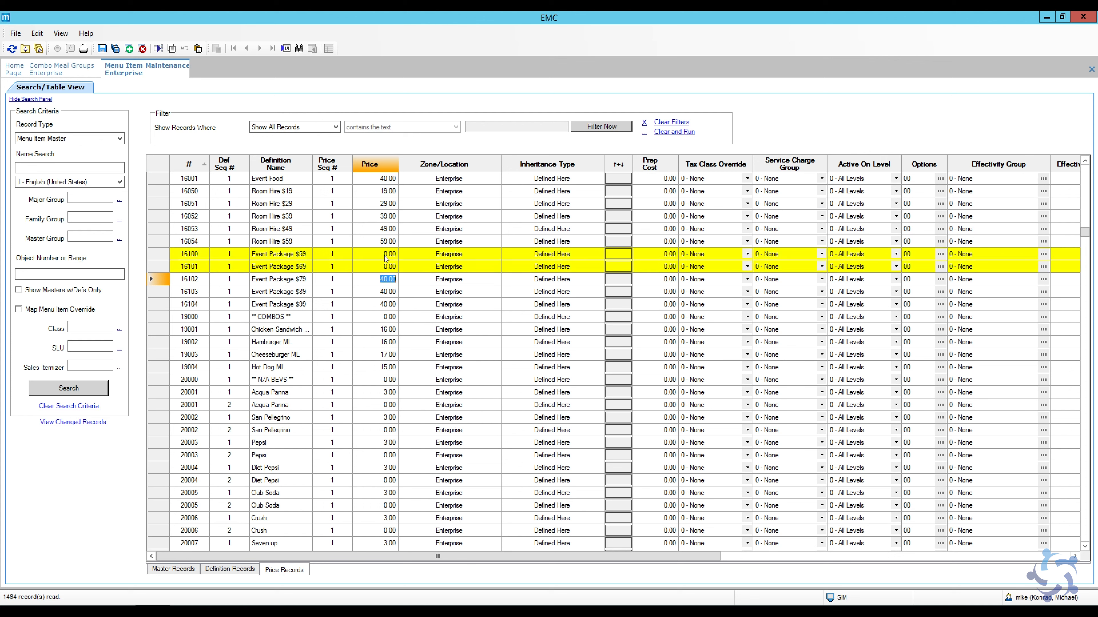
{"action": "key", "text": "Down"}
{"action": "key", "text": "Delete"}
{"action": "key", "text": "Down"}
{"action": "key", "text": "Delete"}
{"action": "key", "text": "Down"}
{"action": "key", "text": "Delete"}
{"action": "key", "text": "Down"}
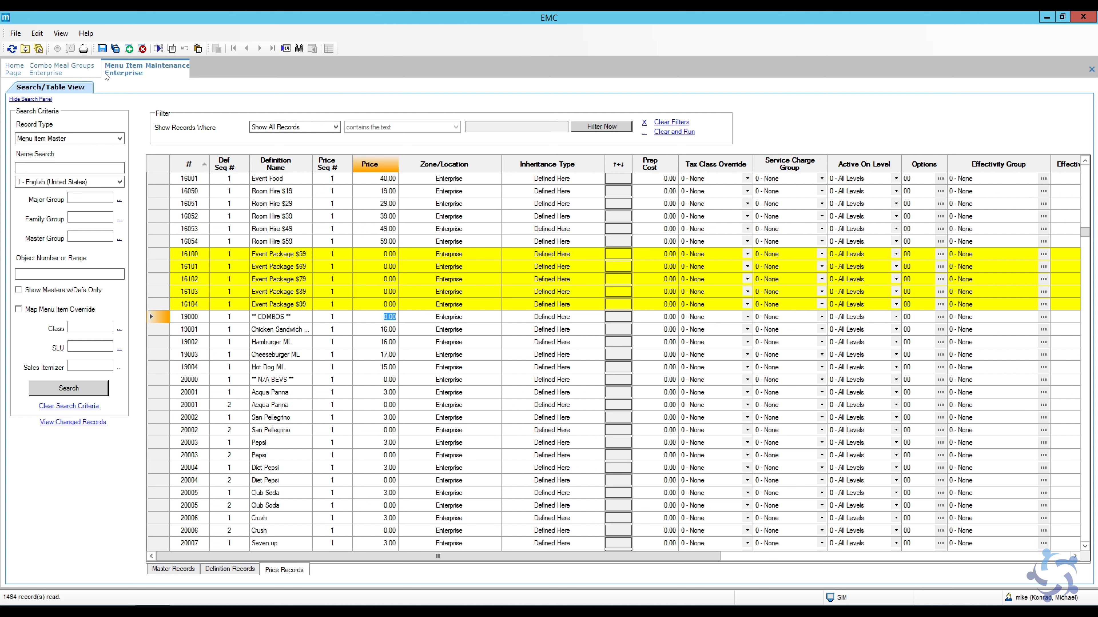
{"action": "left_click", "coordinate": [102, 48]}
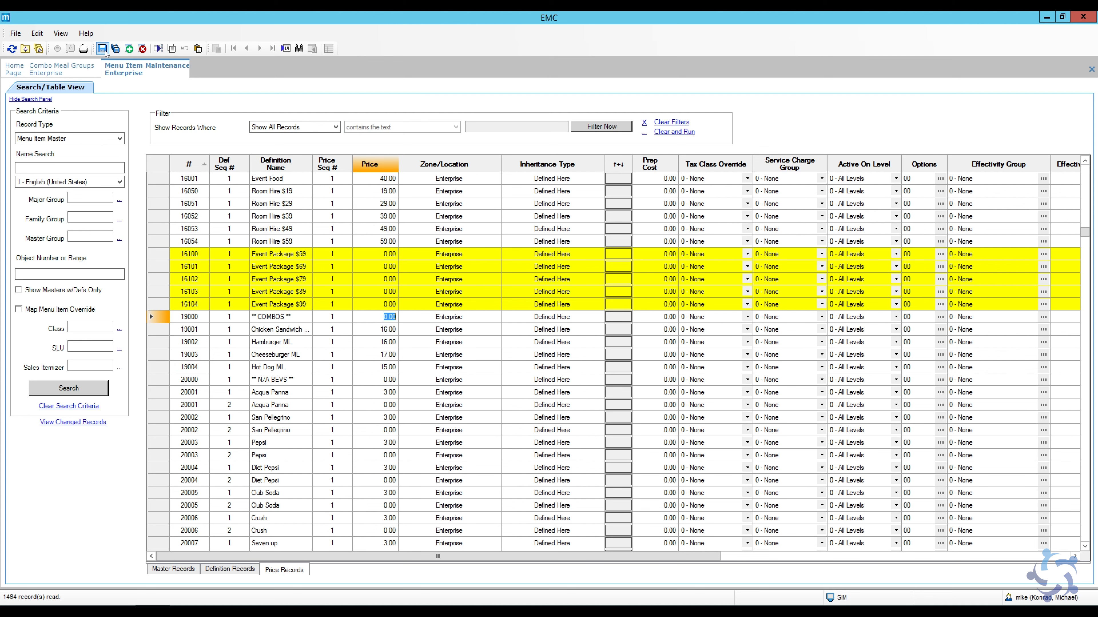
Step: Review the saved prices of the Event Package, Room Hire and Event Food items
{"action": "left_click", "coordinate": [165, 255]}
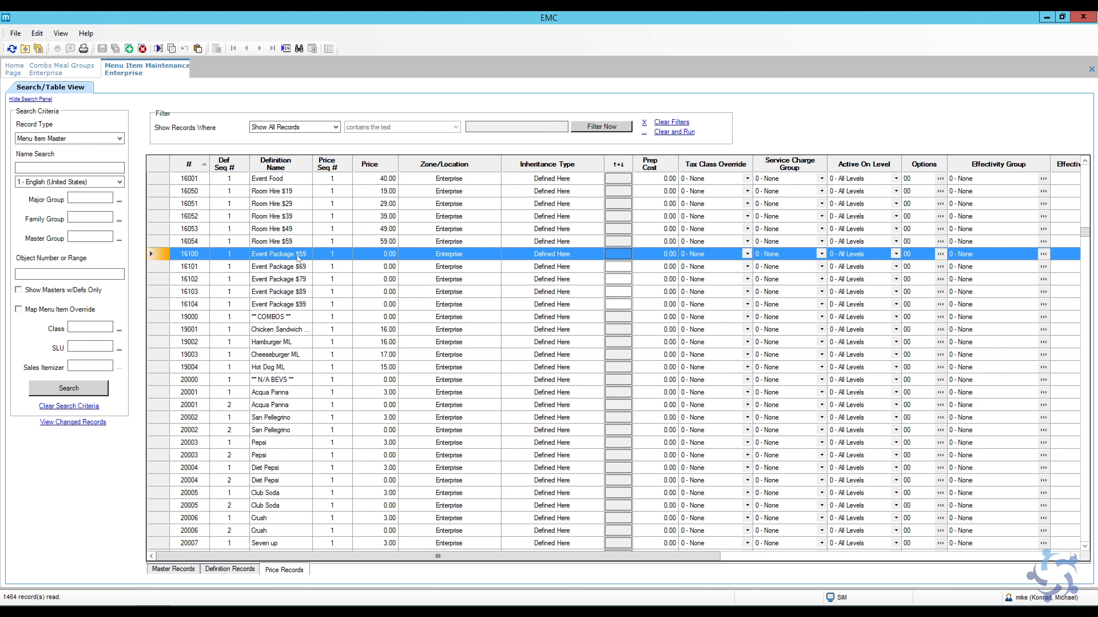
{"action": "scroll", "coordinate": [303, 251], "scroll_direction": "up", "scroll_amount": 1}
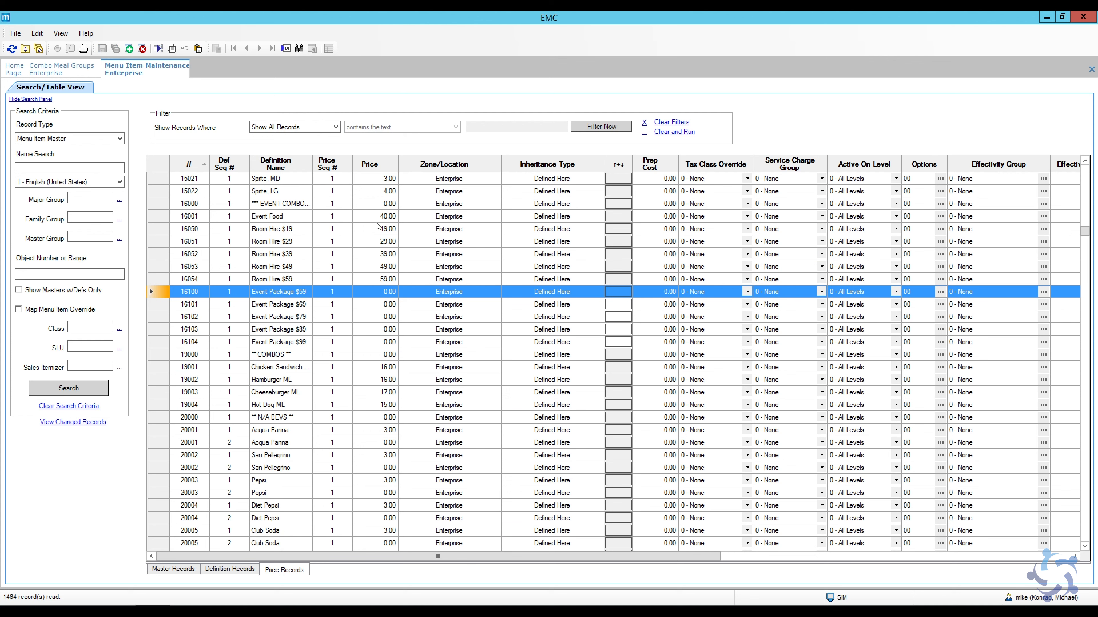
{"action": "left_click", "coordinate": [387, 217]}
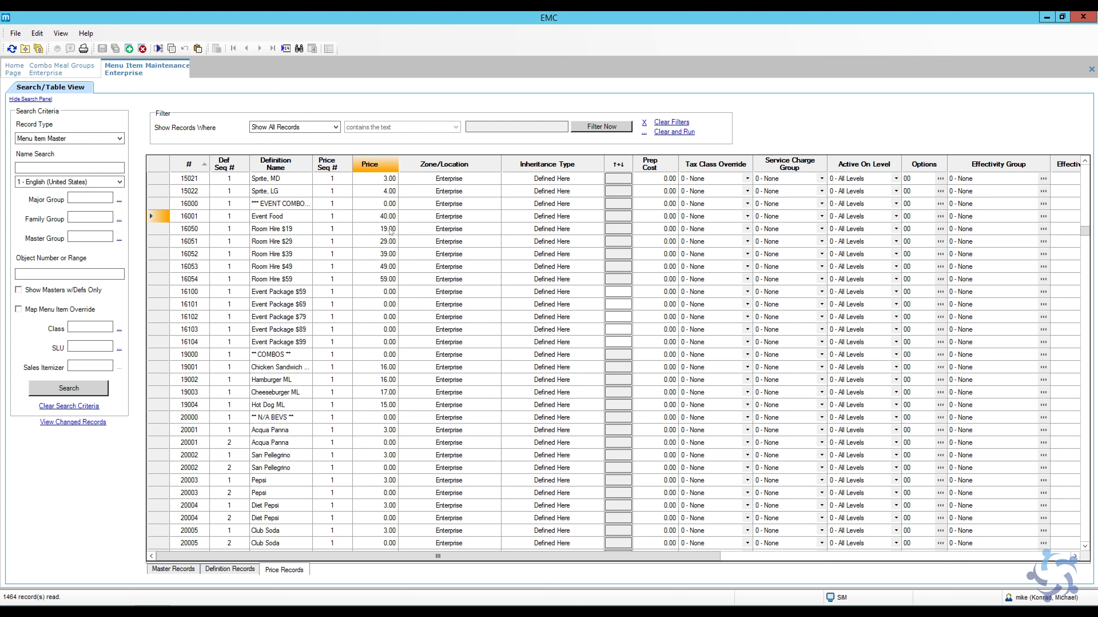
Step: Close Menu Item Maintenance and Combo Meal Groups
{"action": "right_click", "coordinate": [136, 72]}
{"action": "left_click", "coordinate": [150, 76]}
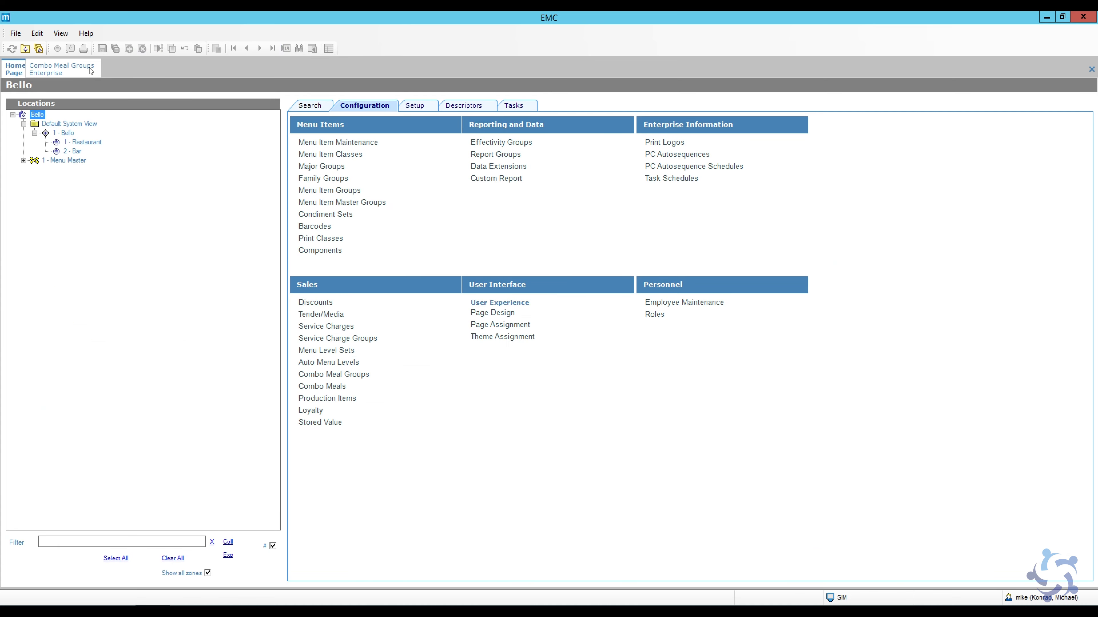
{"action": "left_click", "coordinate": [91, 71]}
{"action": "right_click", "coordinate": [91, 70]}
{"action": "left_click", "coordinate": [109, 73]}
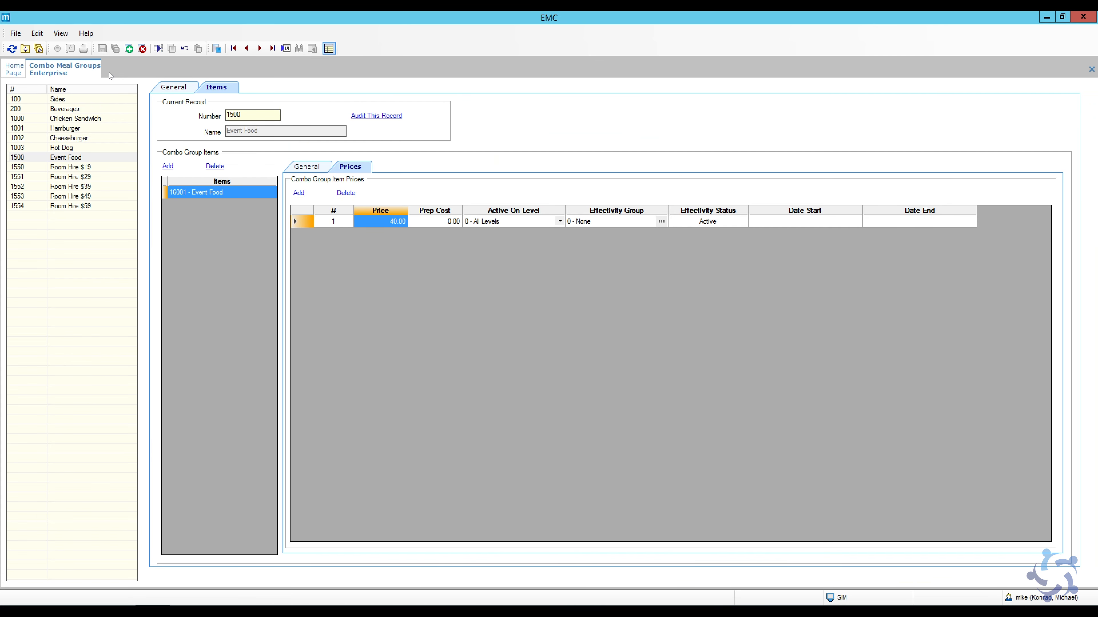
Step: Set the print class of the Event Food menu item class to 100 - Check Only
{"action": "left_click", "coordinate": [353, 156]}
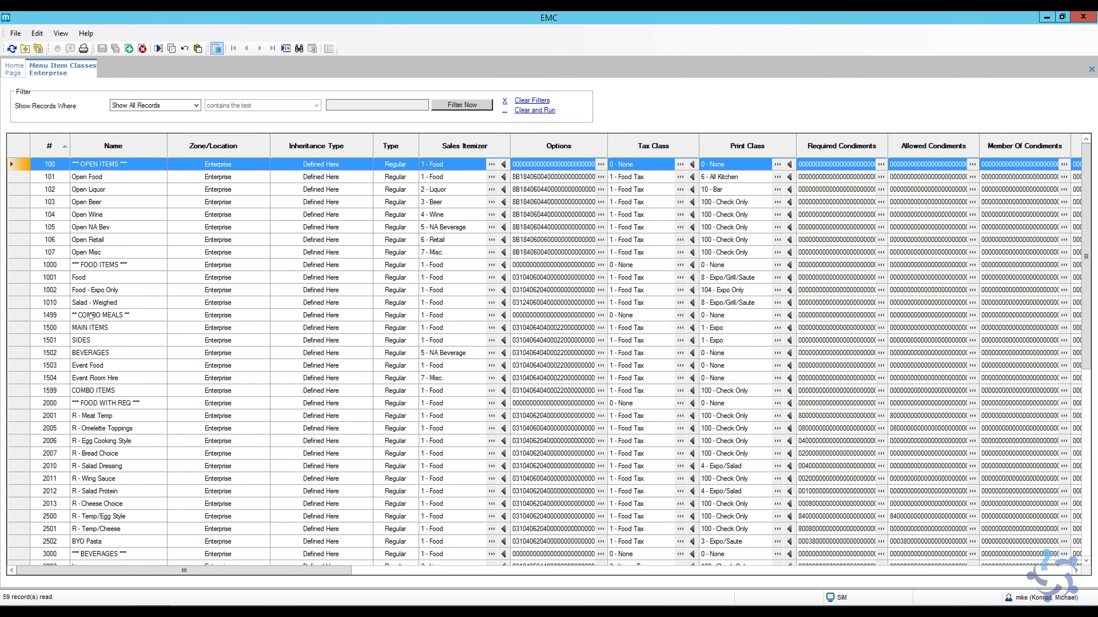
{"action": "left_click", "coordinate": [616, 368]}
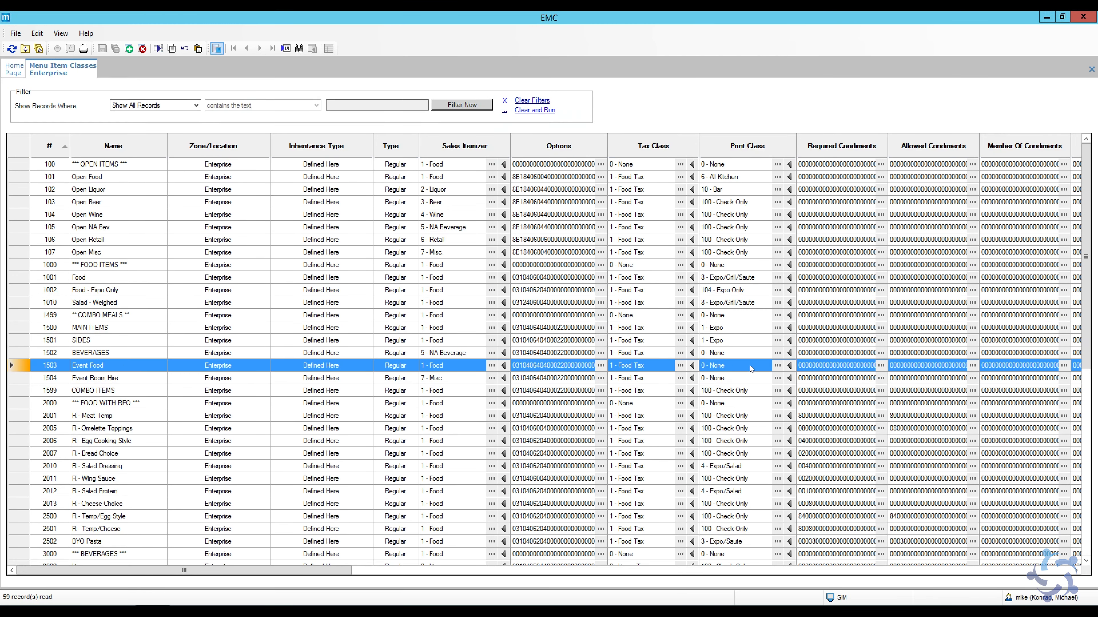
{"action": "left_click", "coordinate": [778, 367]}
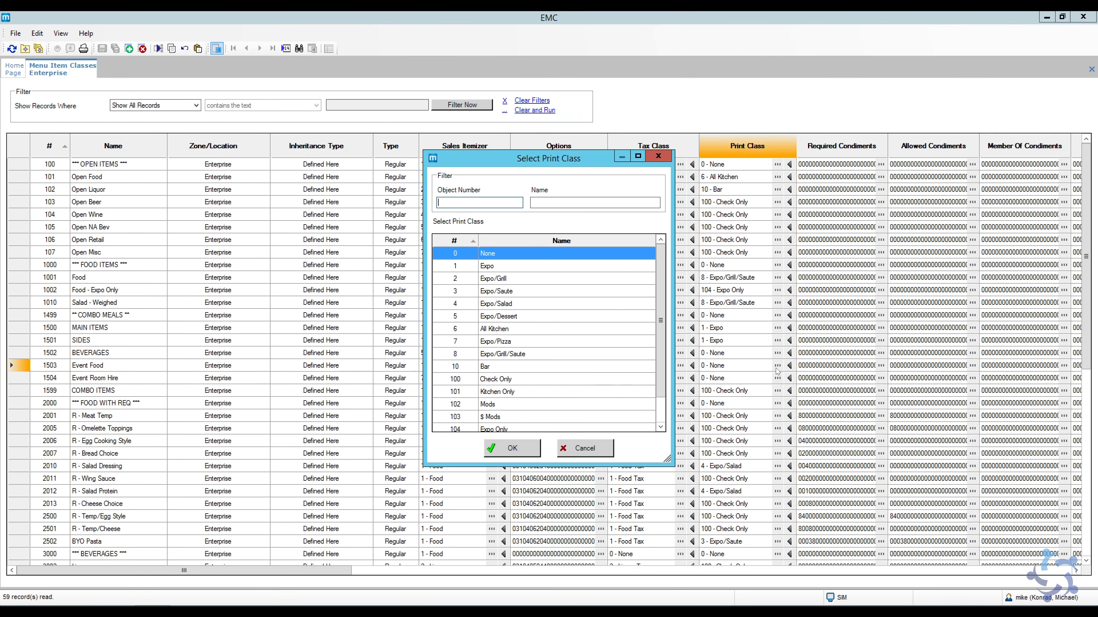
{"action": "left_click", "coordinate": [503, 380]}
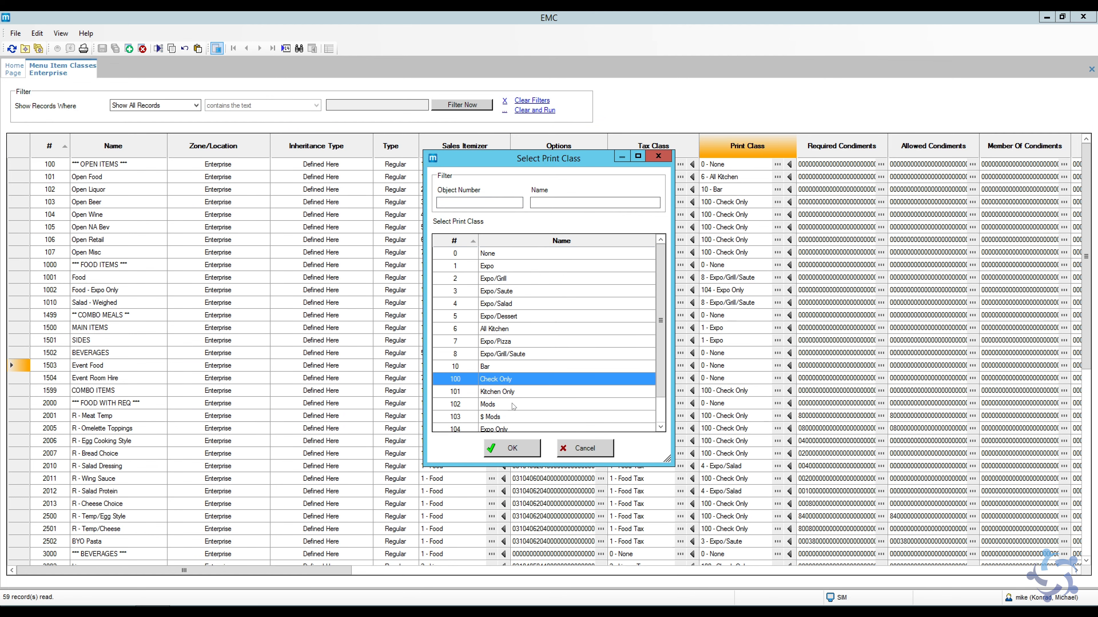
{"action": "left_click", "coordinate": [512, 448]}
Step: Set the Event Room Hire class's print class to 100 - Check Only, then save and close Menu Item Classes
{"action": "key", "text": "Down"}
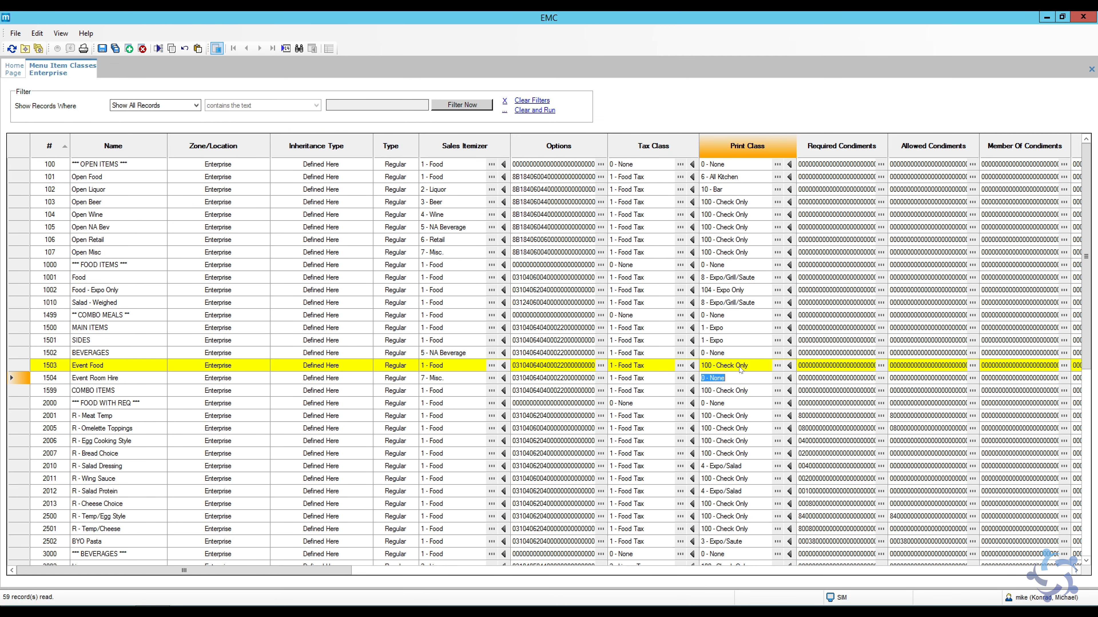
{"action": "type", "text": "100"}
{"action": "key", "text": "Down"}
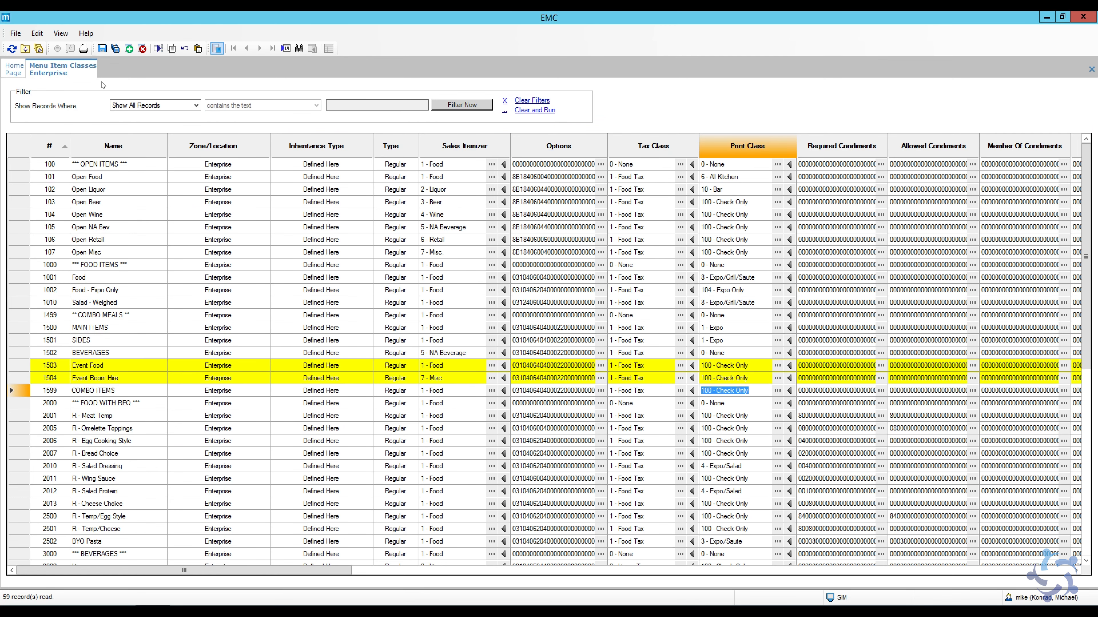
{"action": "left_click", "coordinate": [102, 48]}
{"action": "right_click", "coordinate": [66, 73]}
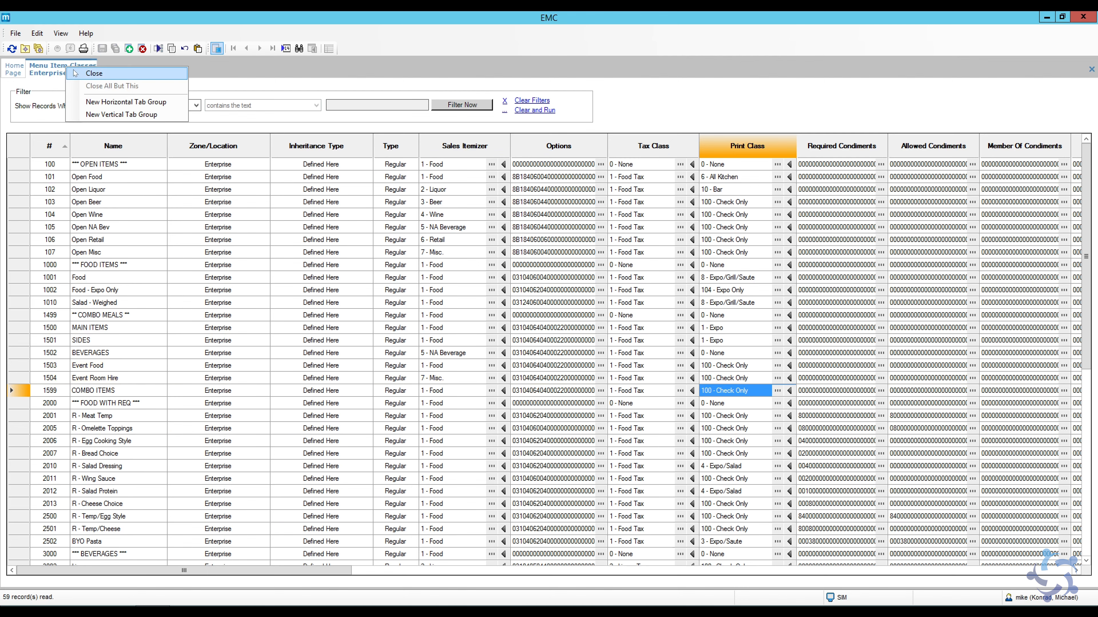
{"action": "left_click", "coordinate": [78, 74]}
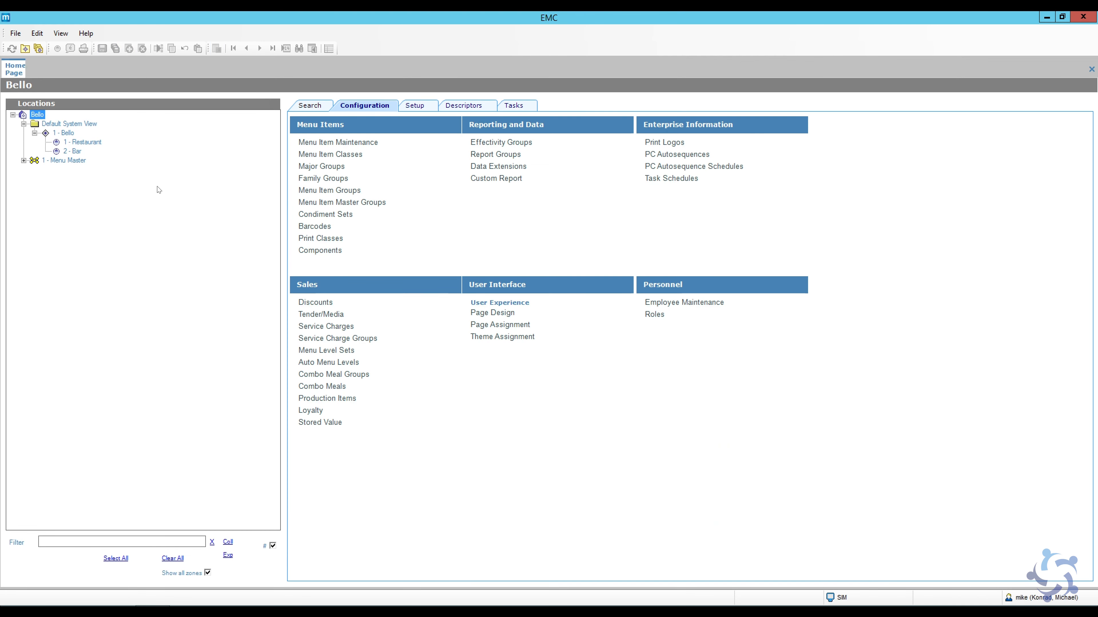
Step: Turn off option 4 - Add Side Prices To Meal Price for the Event Package $59 combo meal, then save and close Combo Meals
{"action": "left_click", "coordinate": [341, 386]}
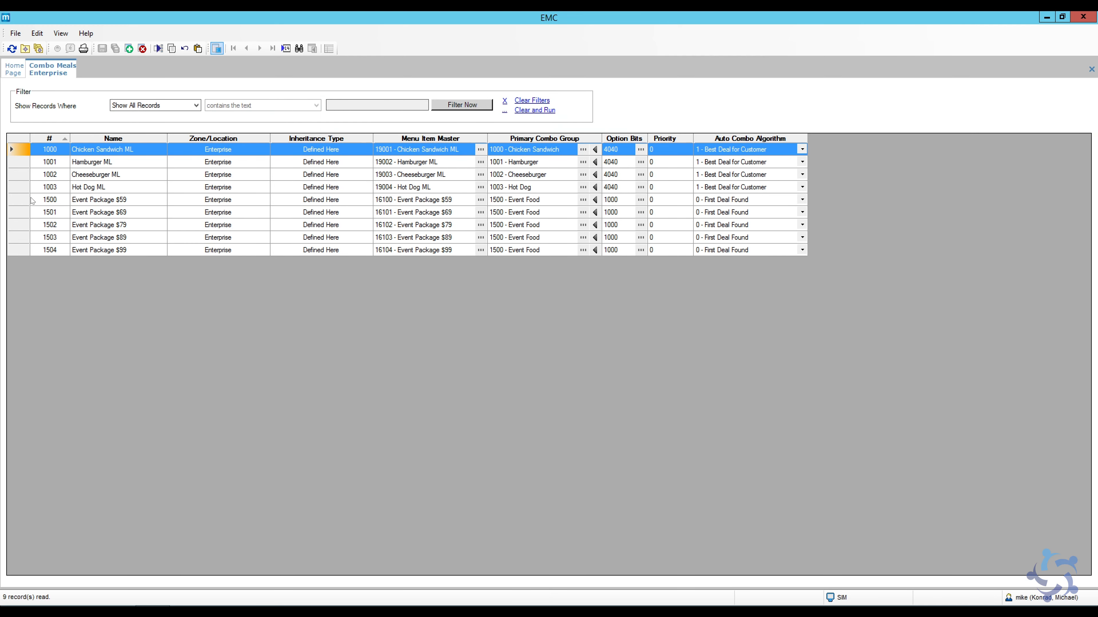
{"action": "double_click", "coordinate": [18, 203]}
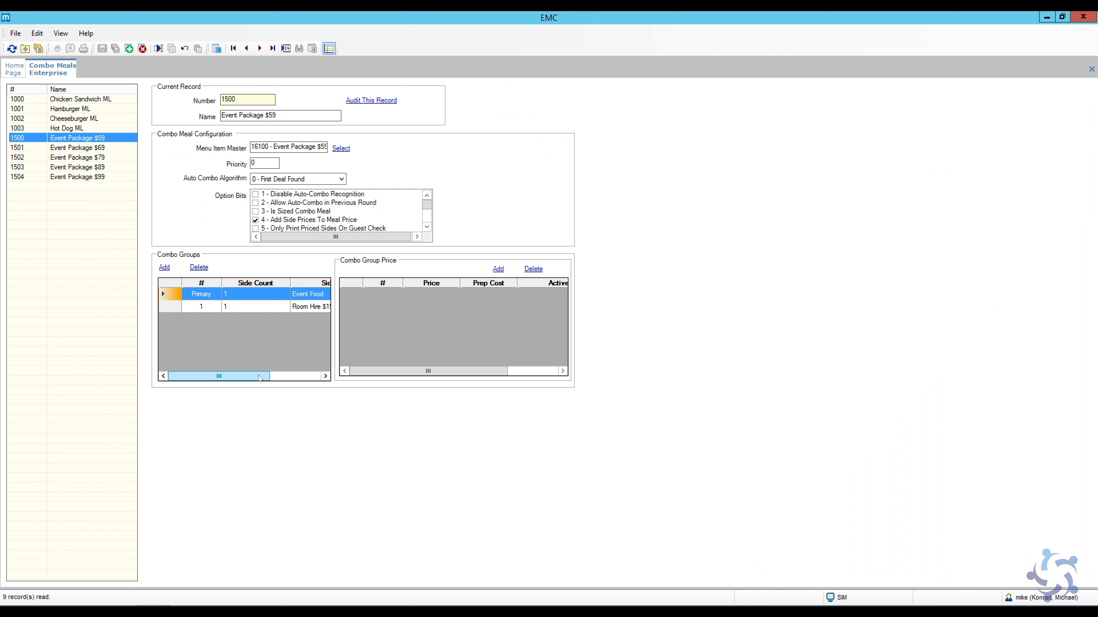
{"action": "left_click", "coordinate": [285, 376]}
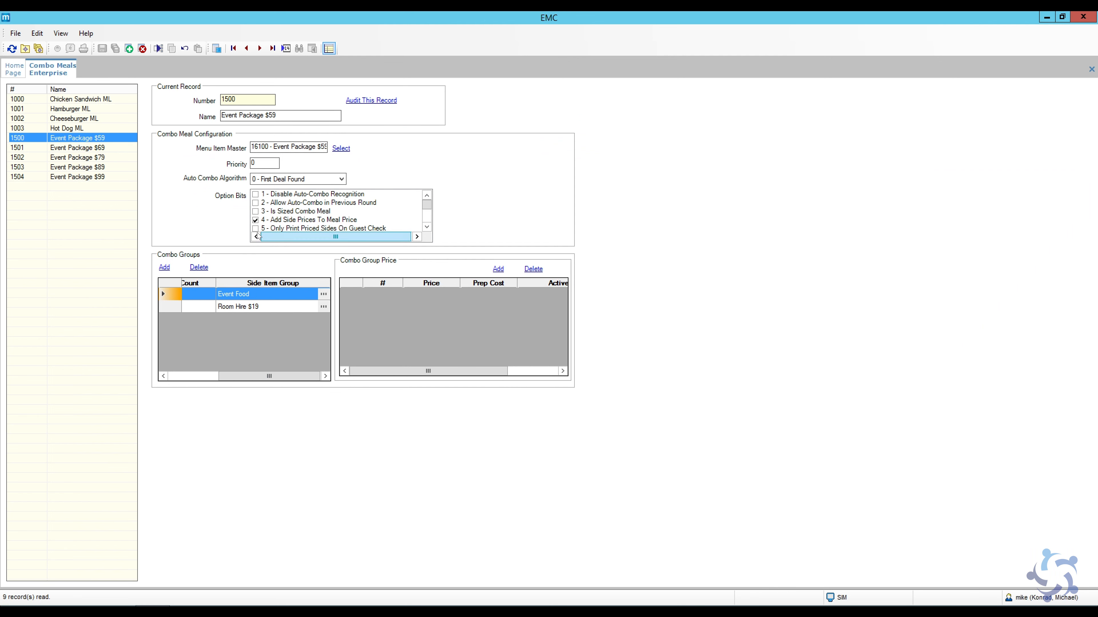
{"action": "left_click", "coordinate": [256, 220]}
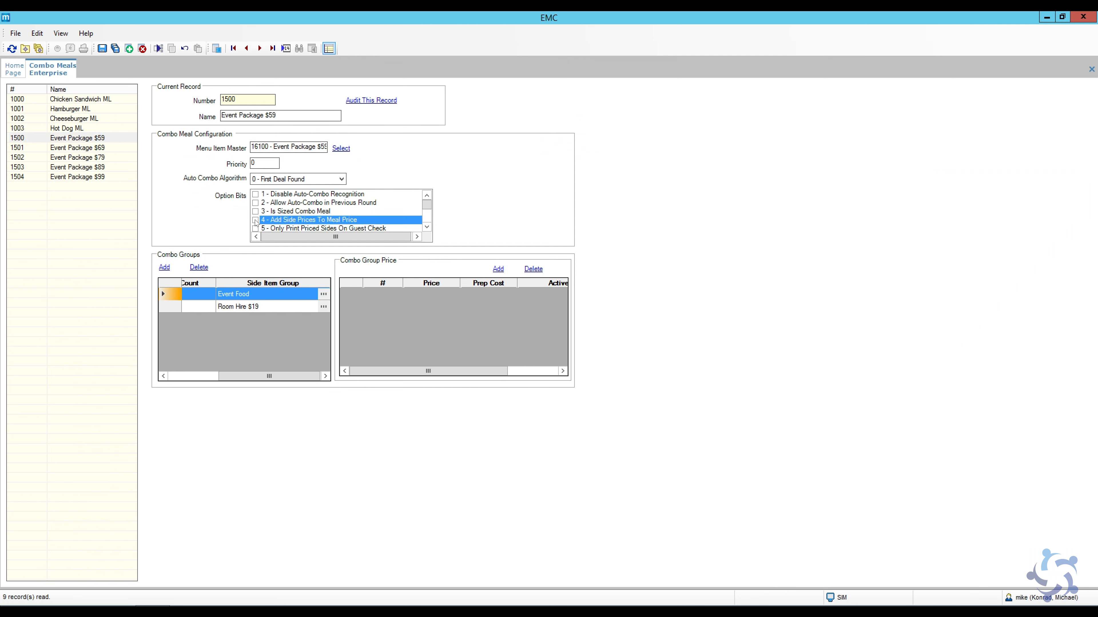
{"action": "left_click", "coordinate": [102, 48]}
{"action": "left_click_drag", "start_coordinate": [258, 379], "coordinate": [208, 380]}
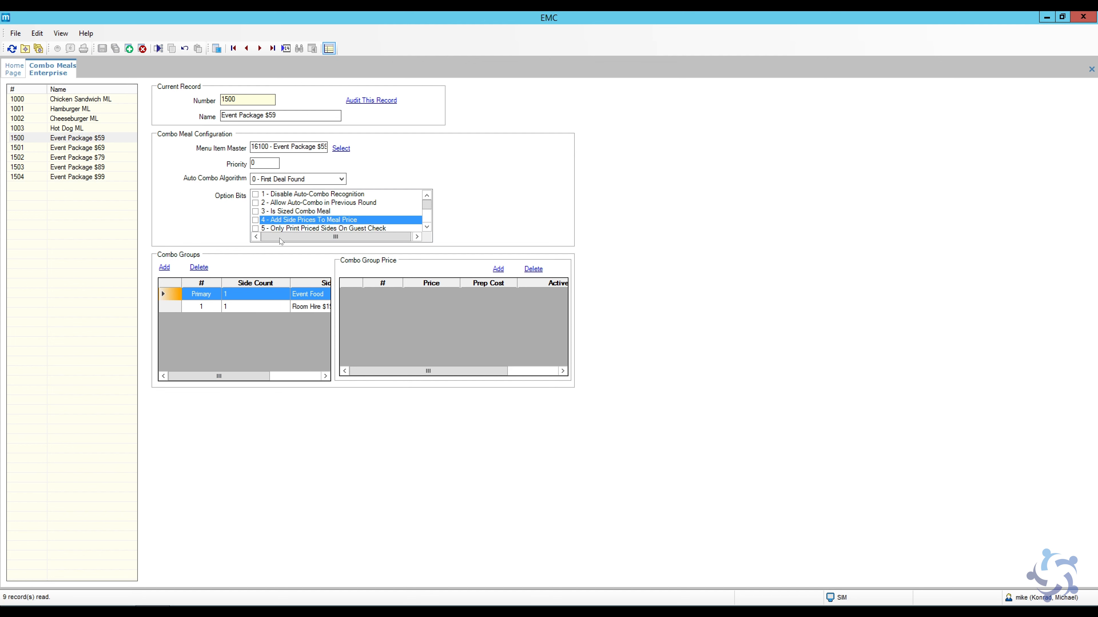
{"action": "left_click", "coordinate": [110, 140]}
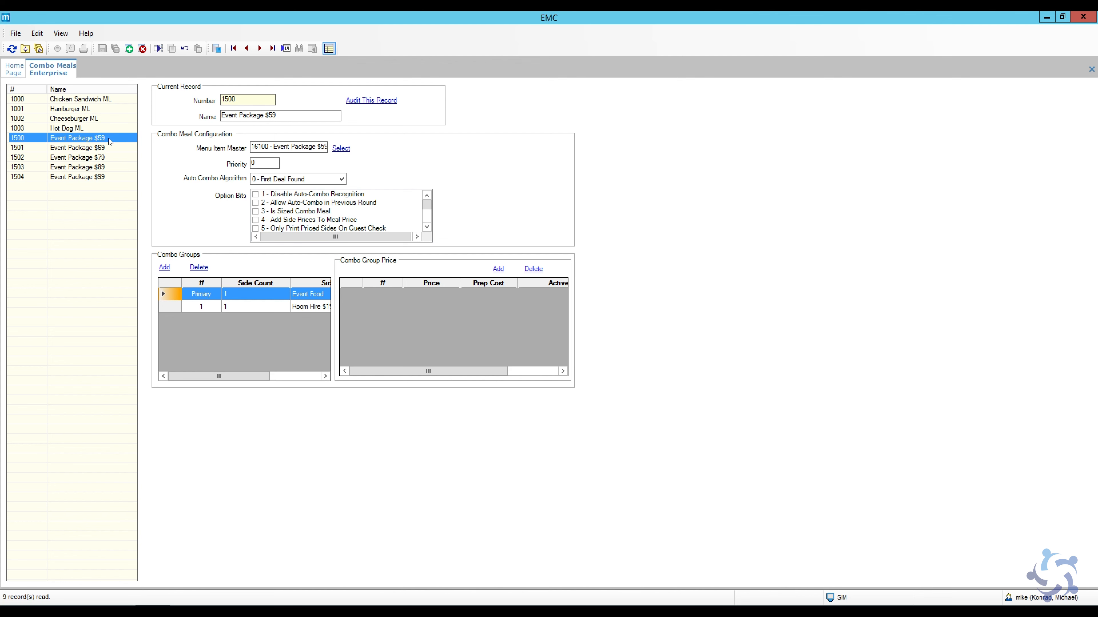
{"action": "right_click", "coordinate": [54, 63]}
{"action": "left_click", "coordinate": [69, 71]}
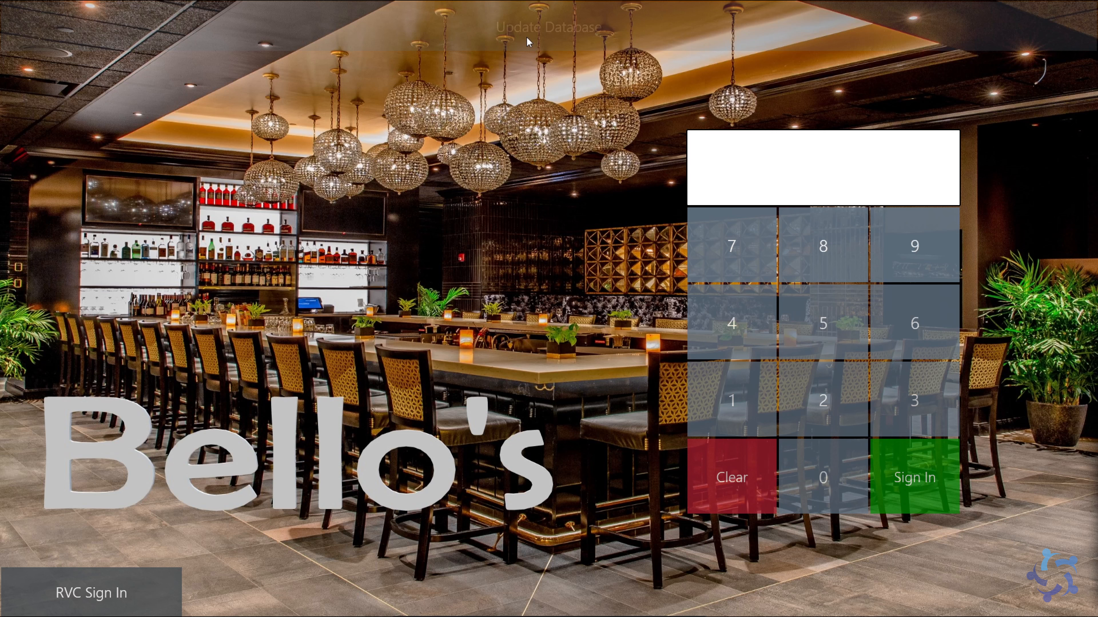
Step: Switch to the Simphony POS client, update its database, and sign in with the employee sign-in number
{"action": "left_click", "coordinate": [526, 36]}
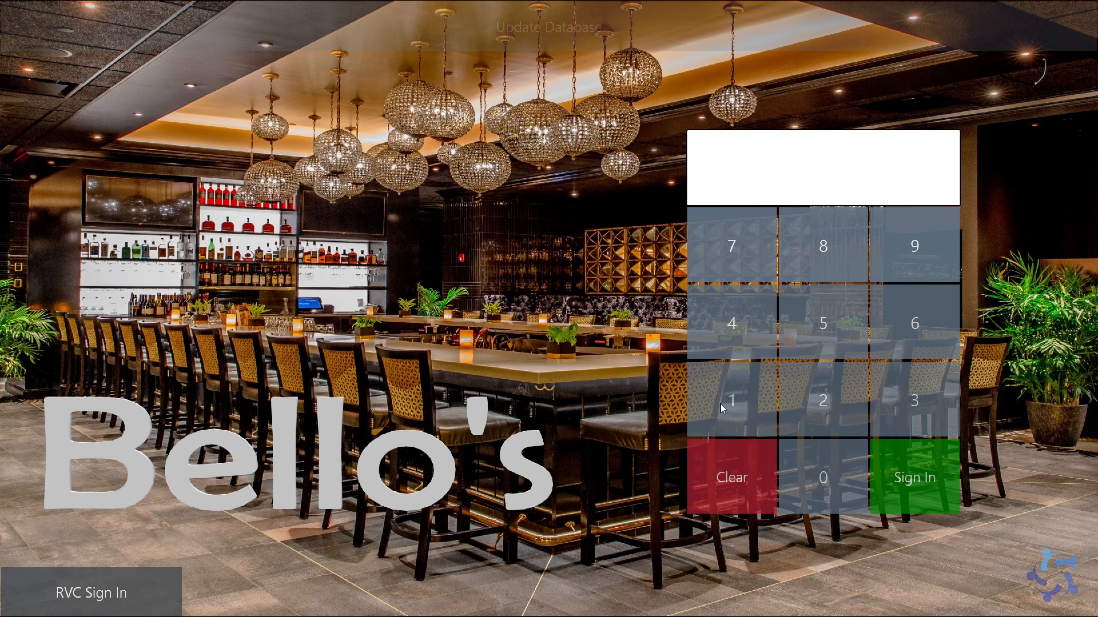
{"action": "left_click", "coordinate": [720, 405]}
{"action": "left_click", "coordinate": [938, 477]}
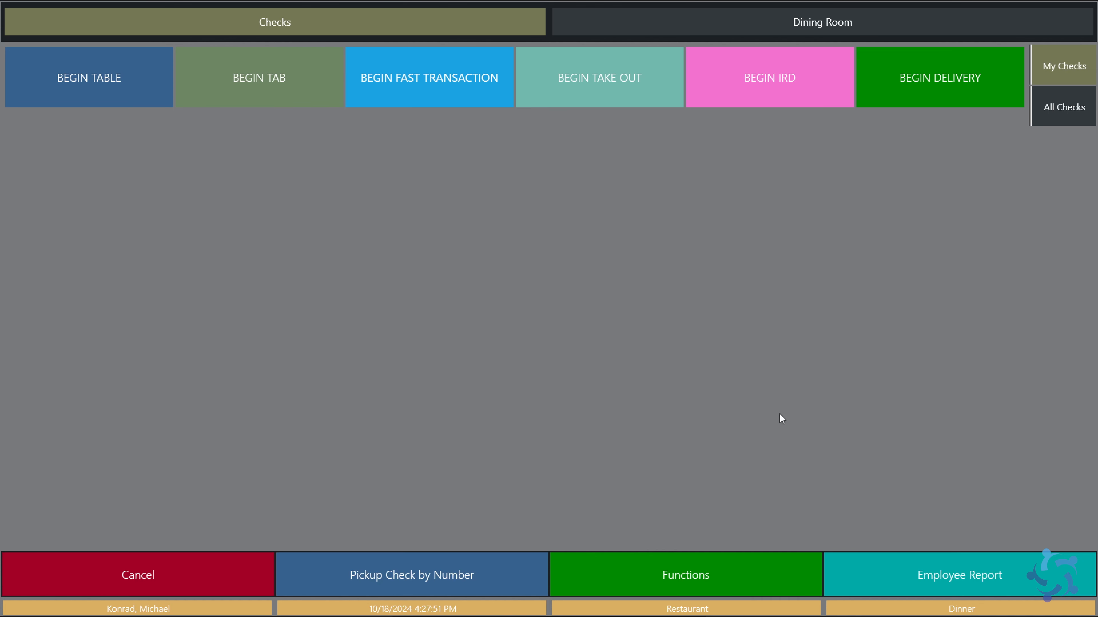
Step: Begin a fast transaction, add Event Package $59 from the event combos, and check its Event Food and Room Hire lines
{"action": "left_click", "coordinate": [425, 88]}
{"action": "left_click", "coordinate": [388, 68]}
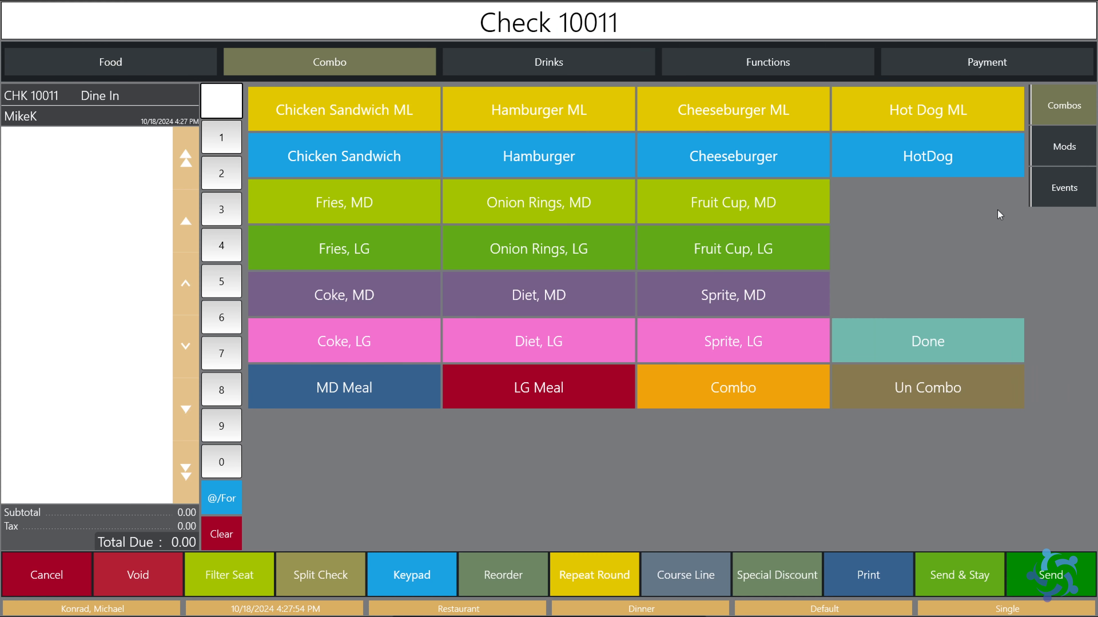
{"action": "left_click", "coordinate": [1056, 194]}
{"action": "left_click", "coordinate": [333, 149]}
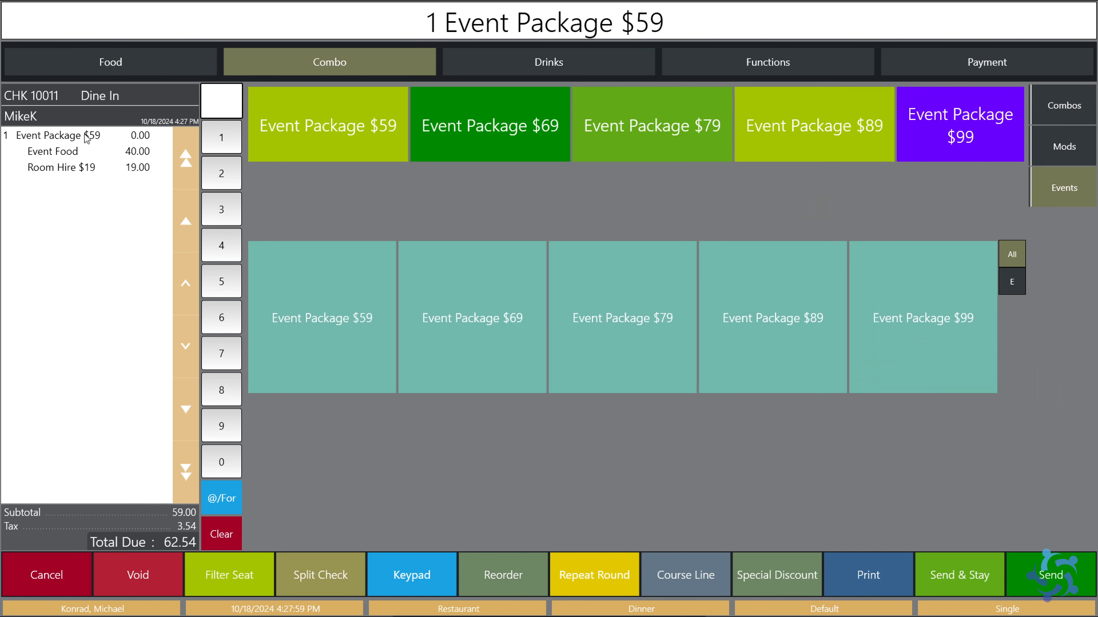
{"action": "left_click", "coordinate": [70, 153]}
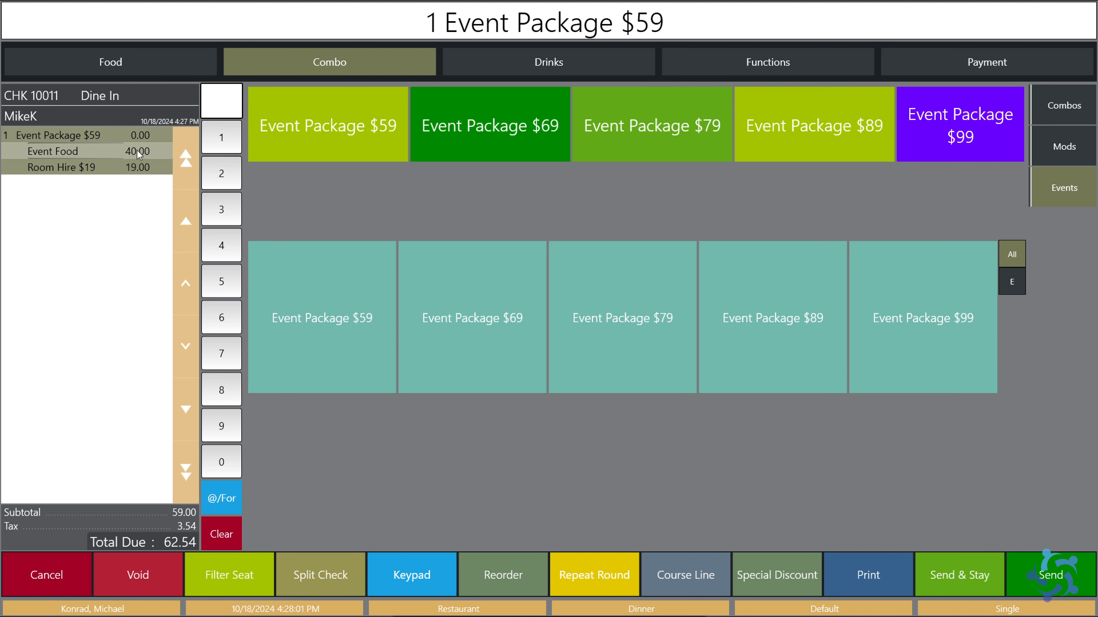
{"action": "left_click", "coordinate": [69, 168]}
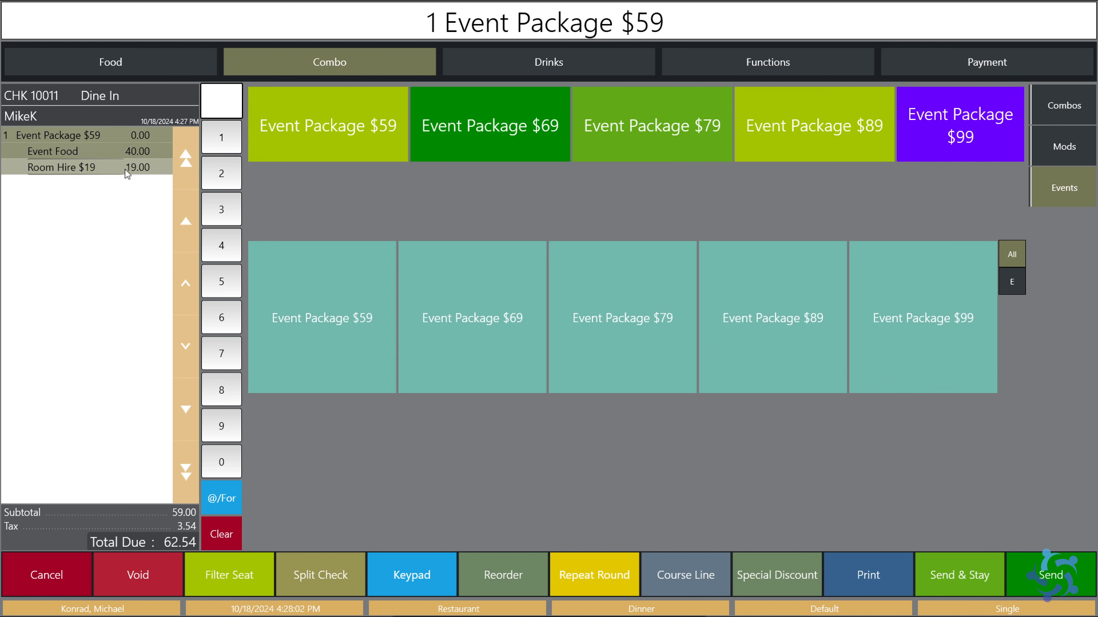
{"action": "left_click", "coordinate": [78, 154]}
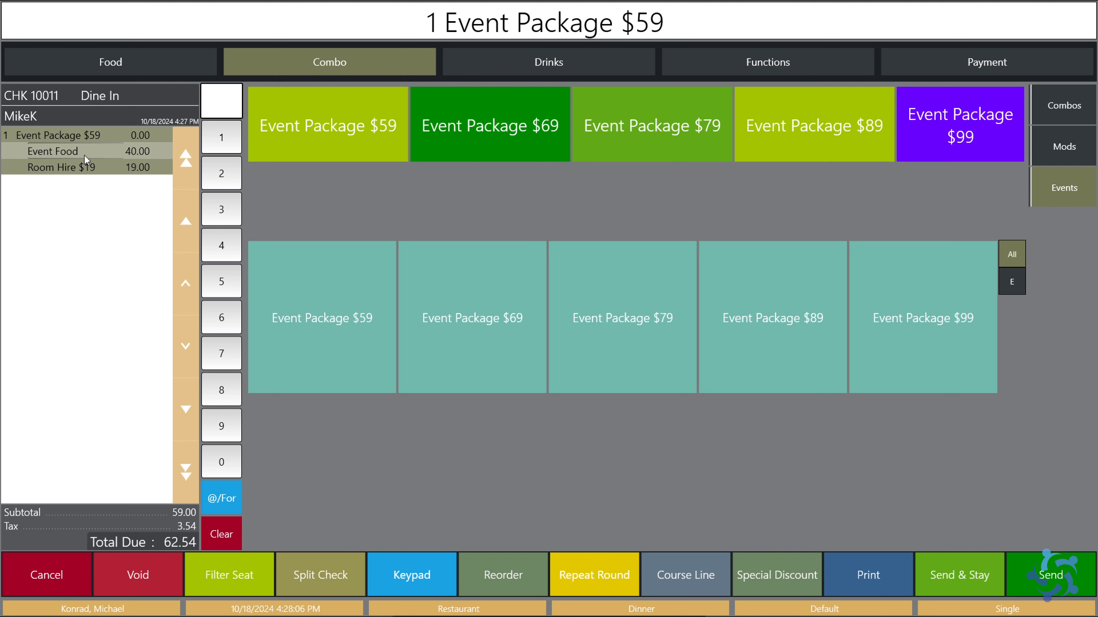
Step: Add Event Package $69 to the check, inspect its lines, and print the check
{"action": "left_click", "coordinate": [485, 154]}
{"action": "left_click", "coordinate": [87, 214]}
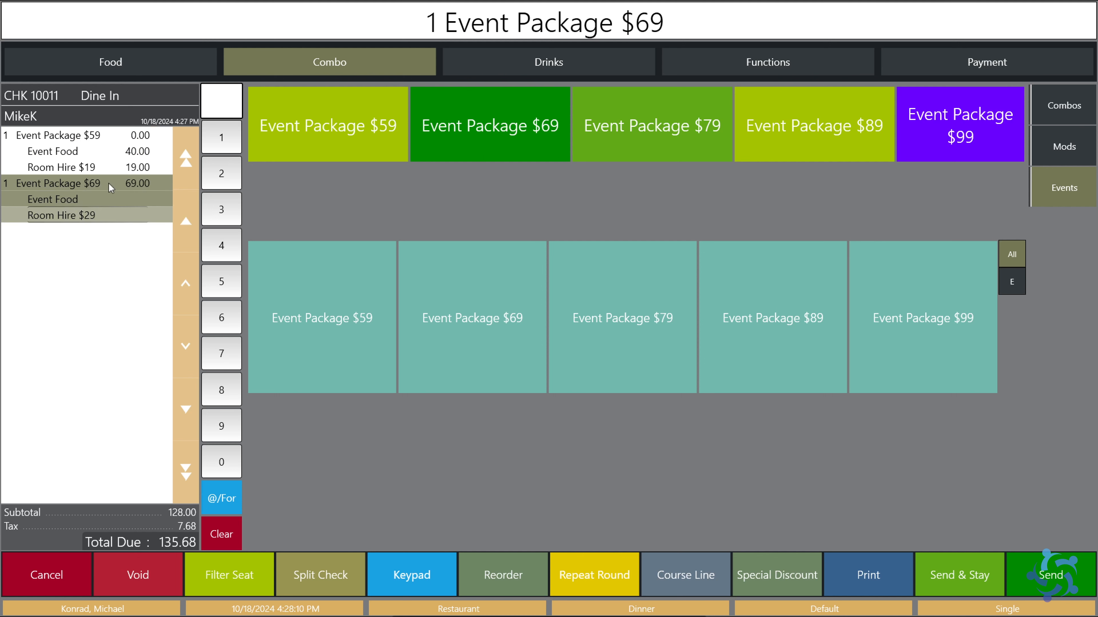
{"action": "left_click", "coordinate": [153, 182]}
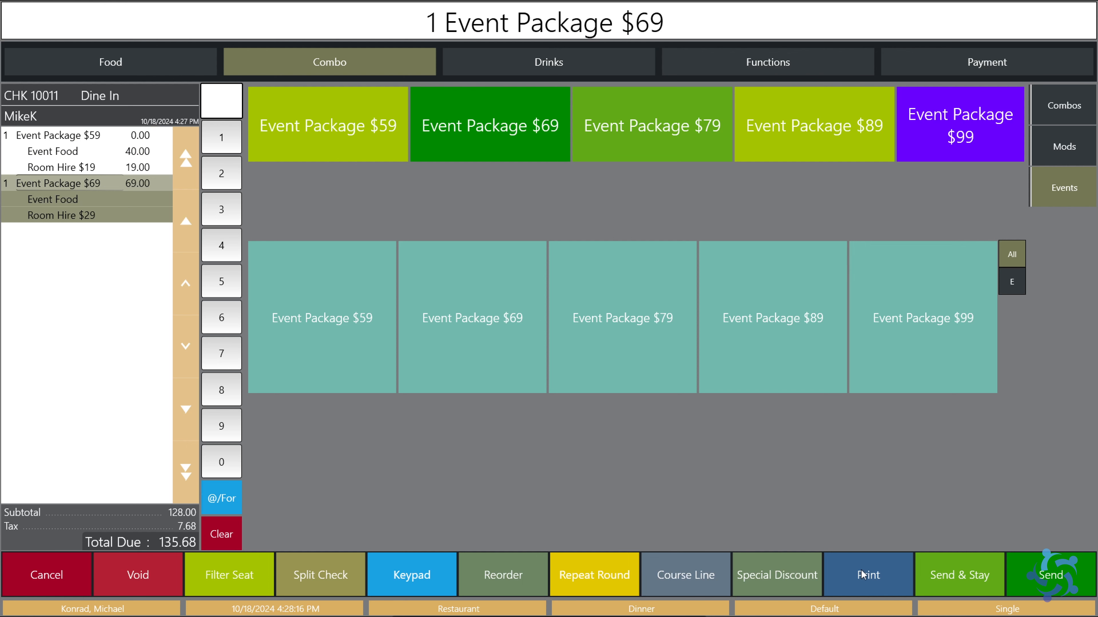
{"action": "left_click", "coordinate": [862, 580]}
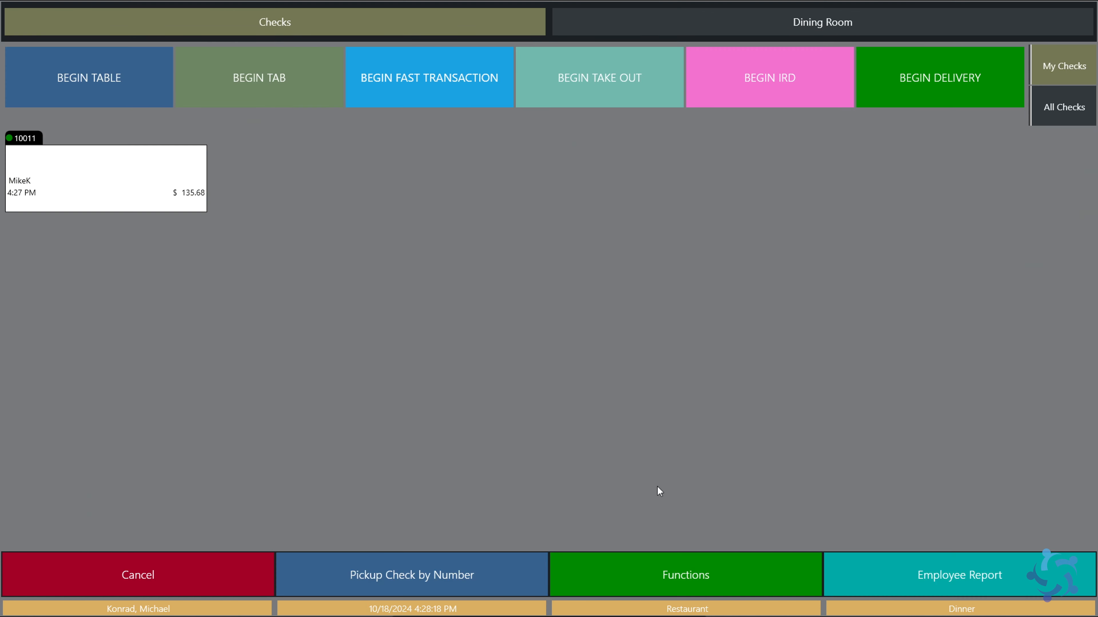
Step: Minimize the Simphony client through the manager functions and confirm
{"action": "left_click", "coordinate": [697, 585]}
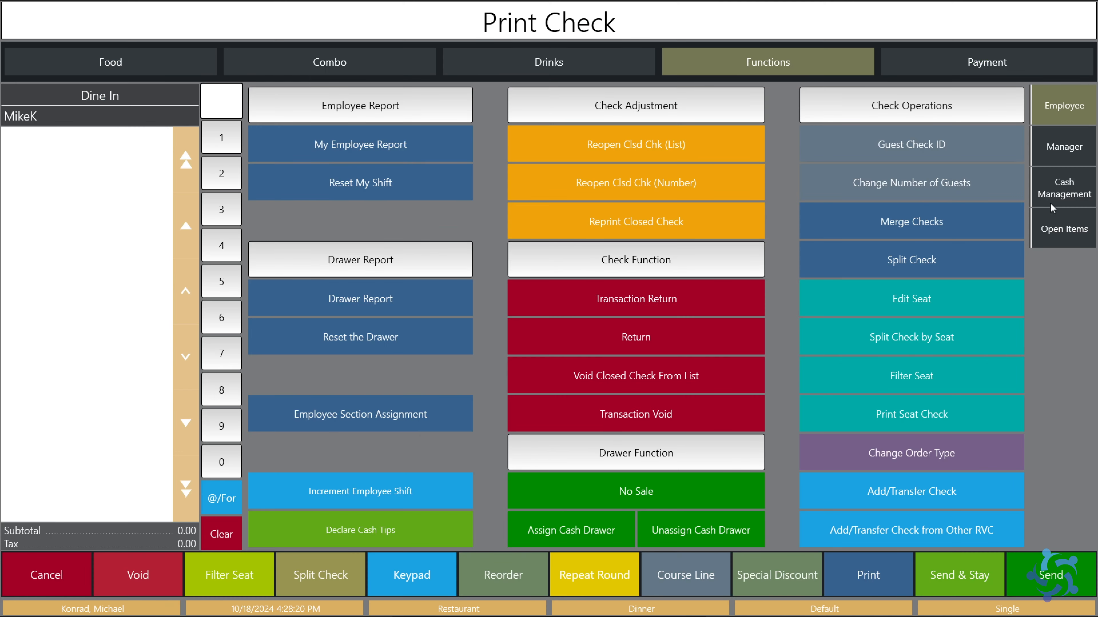
{"action": "left_click", "coordinate": [1056, 164]}
{"action": "left_click", "coordinate": [897, 497]}
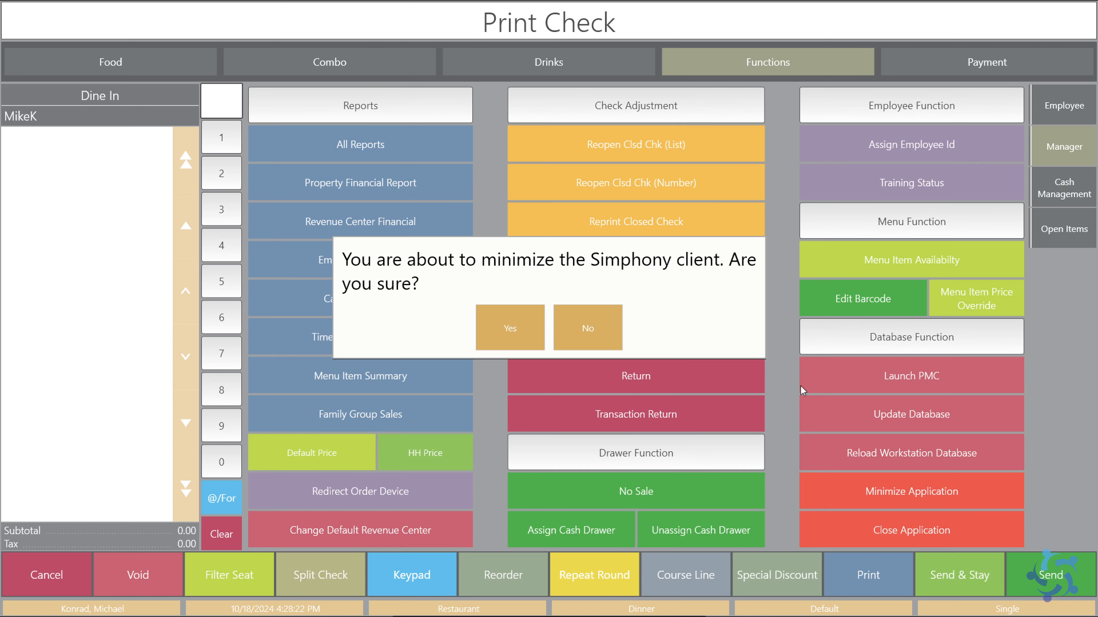
{"action": "left_click", "coordinate": [494, 328]}
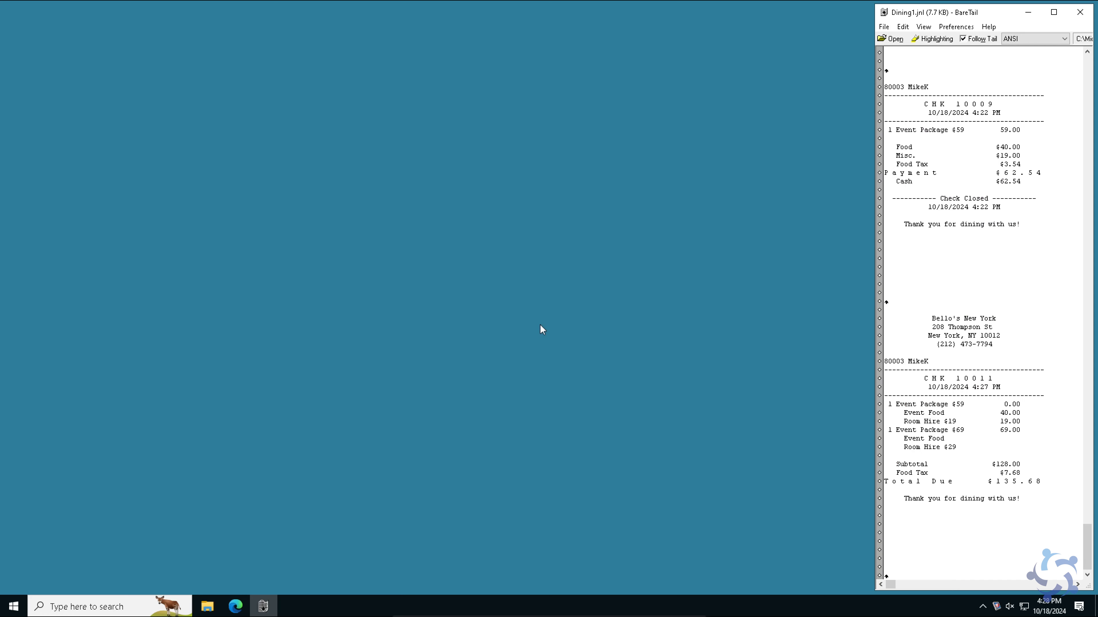
Step: Compare the printed Event Package $59 and $69 lines, including Event Food and Room Hire, with the earlier check in the Dining1.jnl journal
{"action": "left_click", "coordinate": [943, 414]}
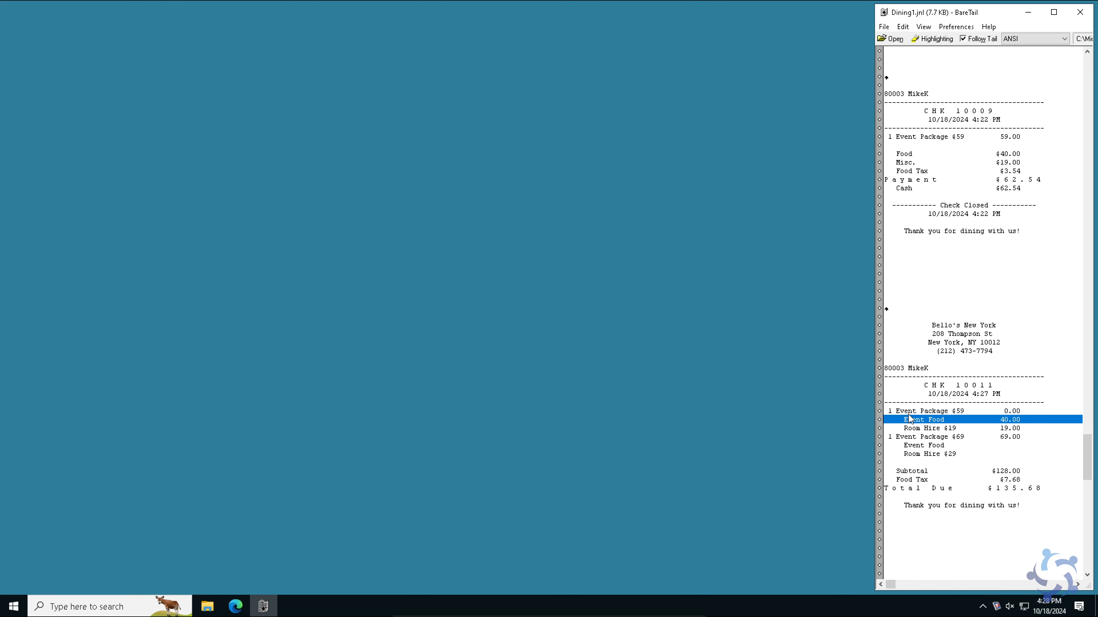
{"action": "left_click", "coordinate": [956, 413]}
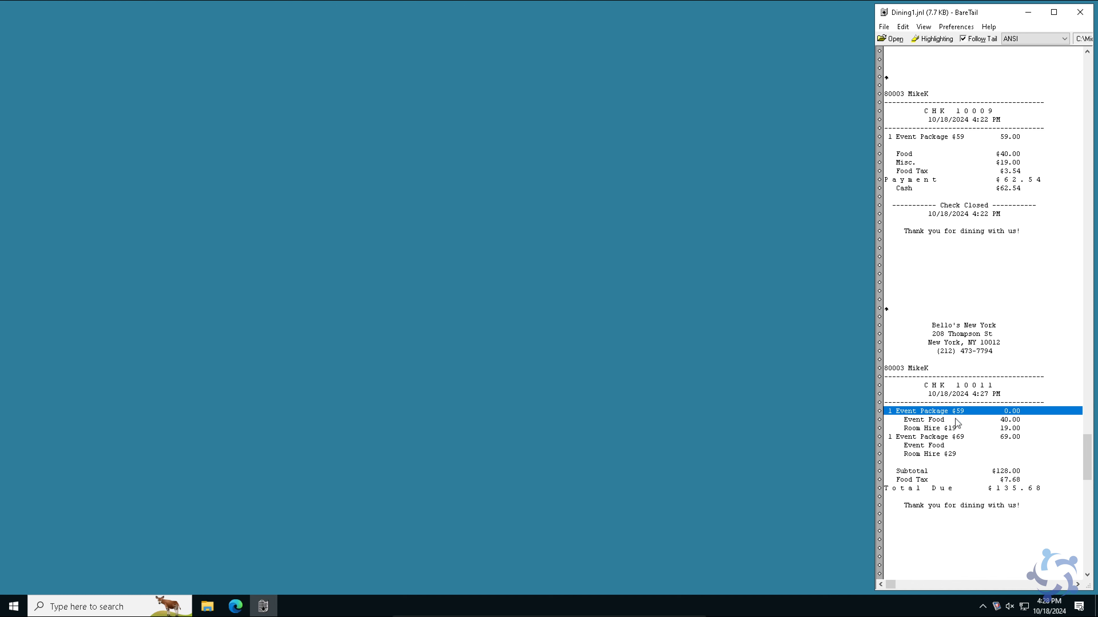
{"action": "left_click", "coordinate": [944, 420]}
{"action": "left_click", "coordinate": [950, 429]}
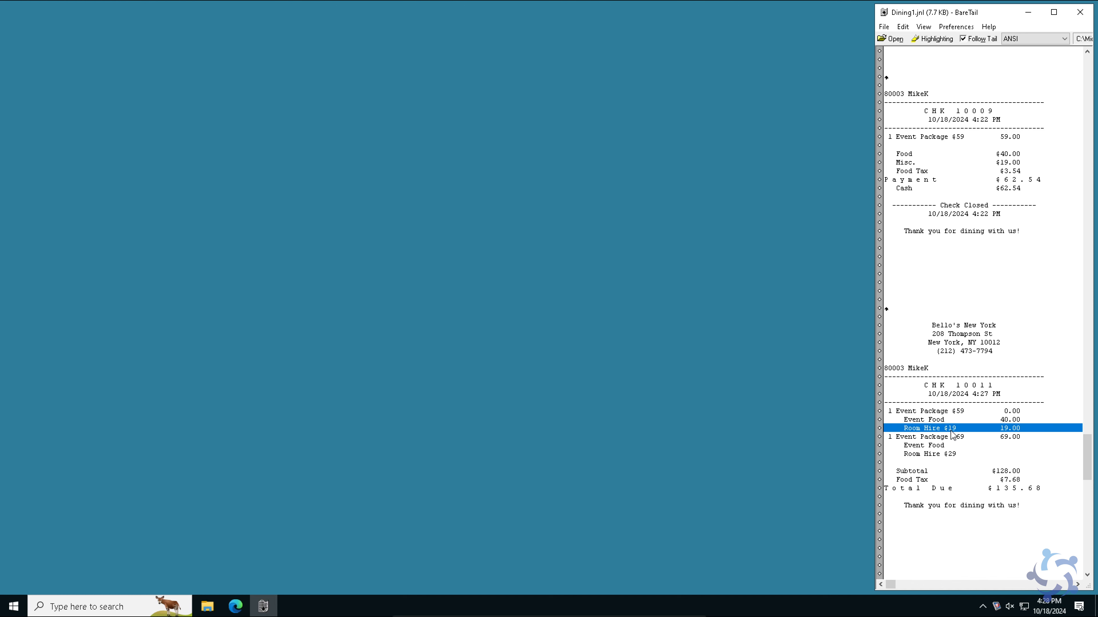
{"action": "left_click", "coordinate": [941, 447]}
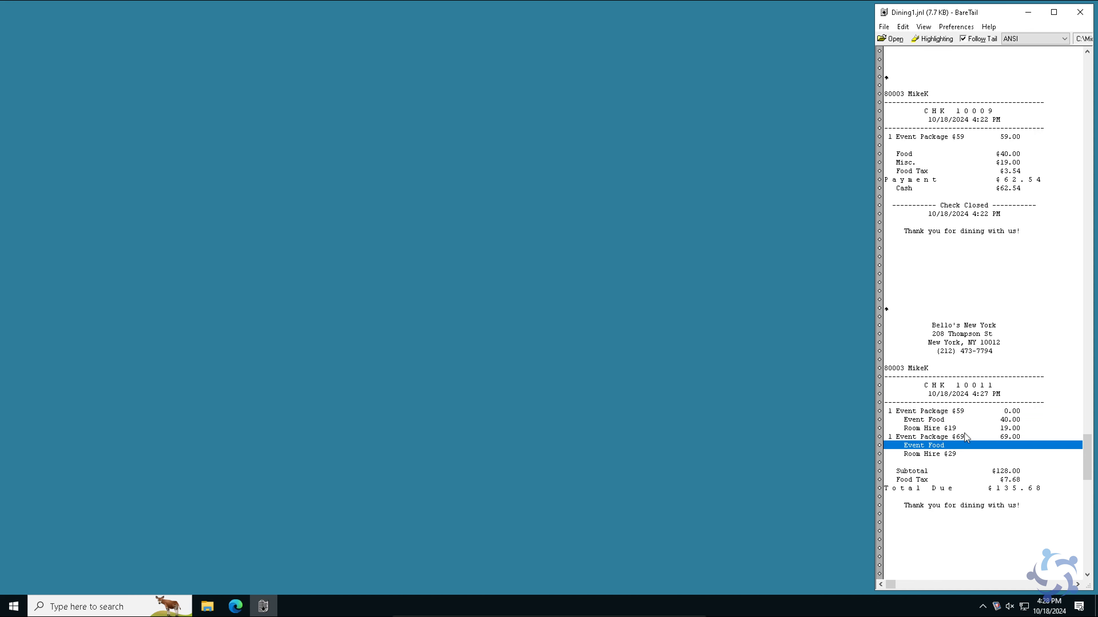
{"action": "left_click", "coordinate": [955, 437]}
{"action": "left_click", "coordinate": [930, 446]}
{"action": "left_click", "coordinate": [931, 454]}
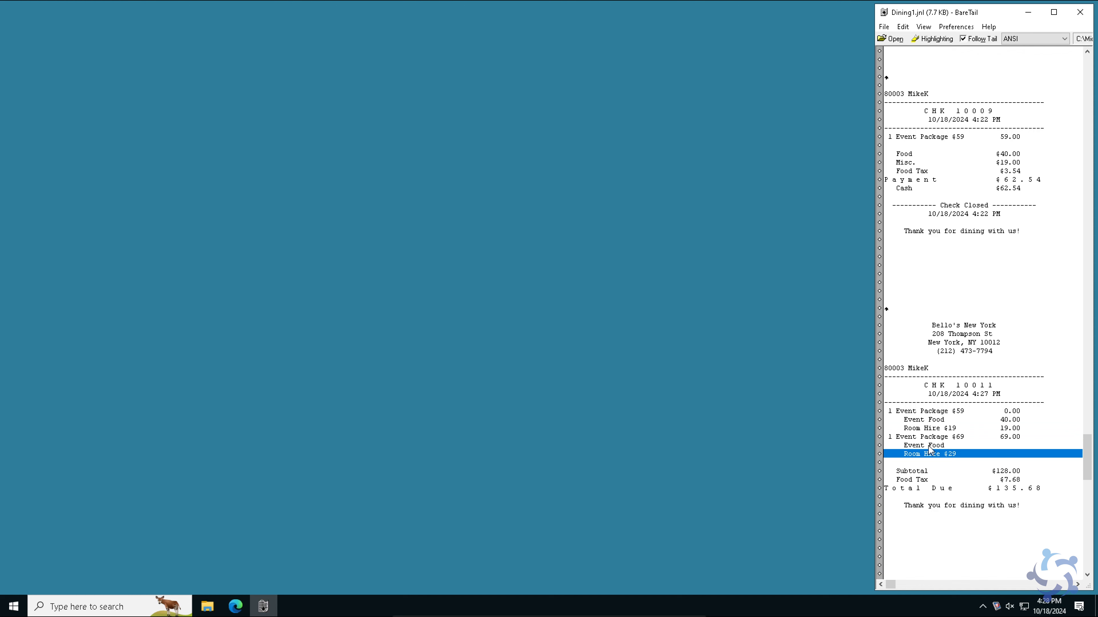
{"action": "left_click", "coordinate": [919, 137]}
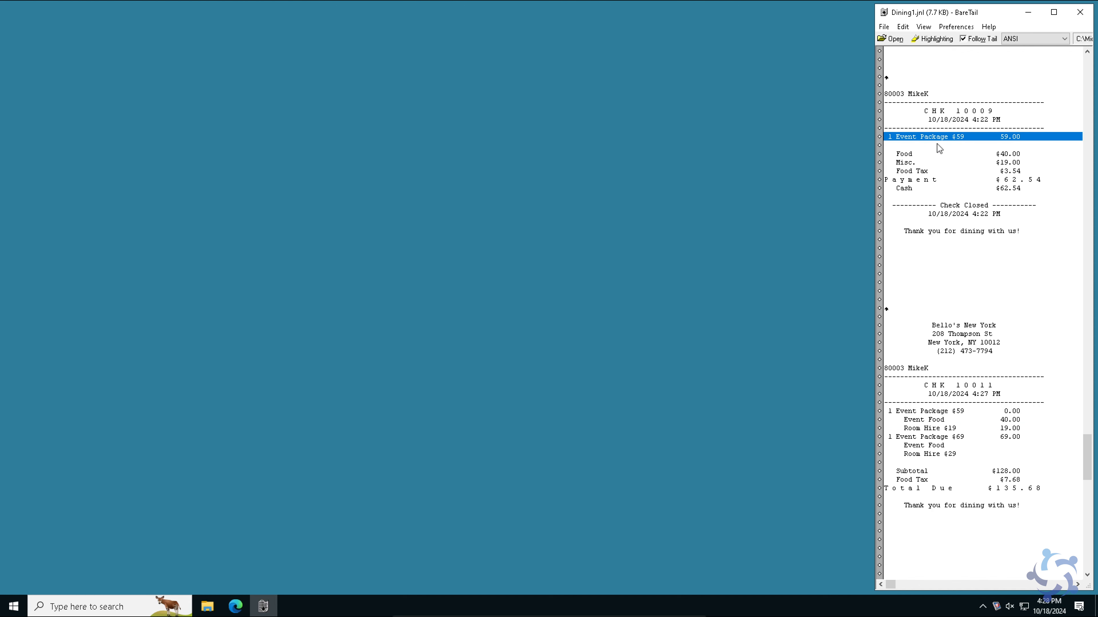
{"action": "left_click", "coordinate": [935, 426]}
{"action": "left_click", "coordinate": [935, 420]}
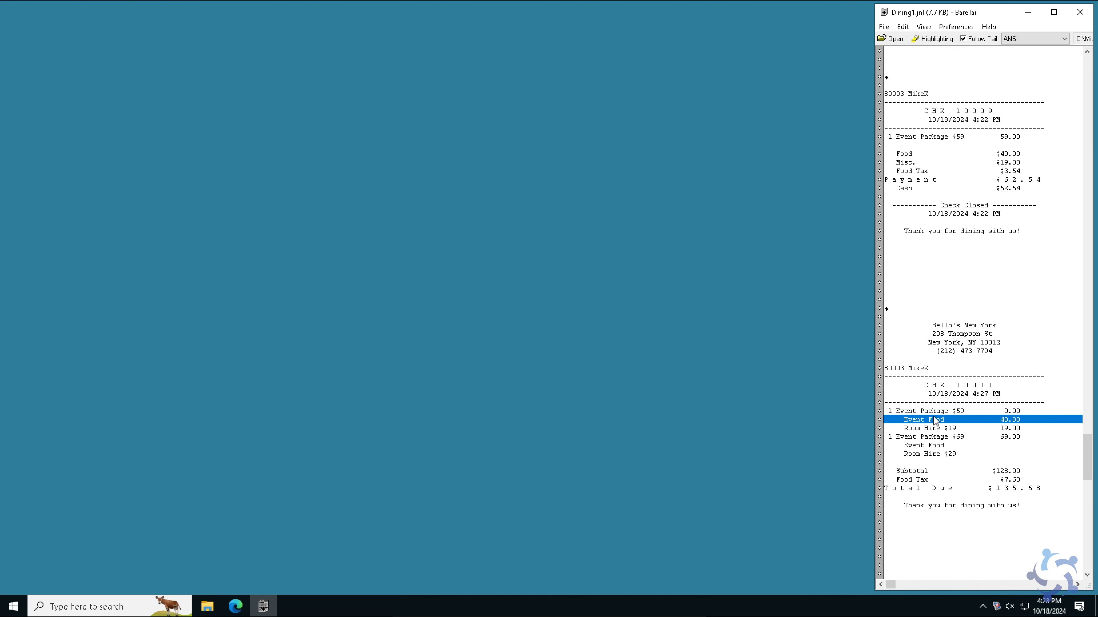